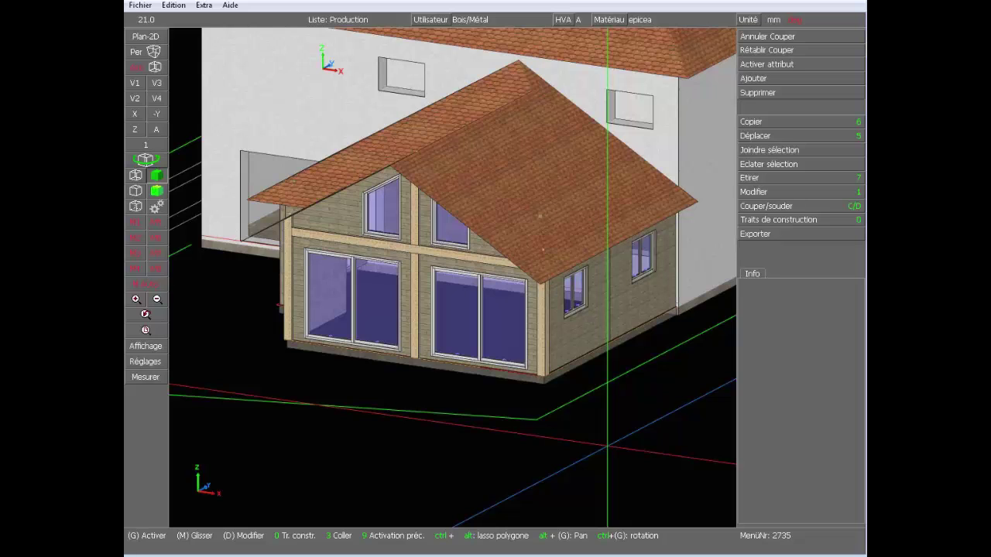
Step: Select the main house's three roof surfaces and display the model in wireframe from above
scroll(607, 433, "down", 2)
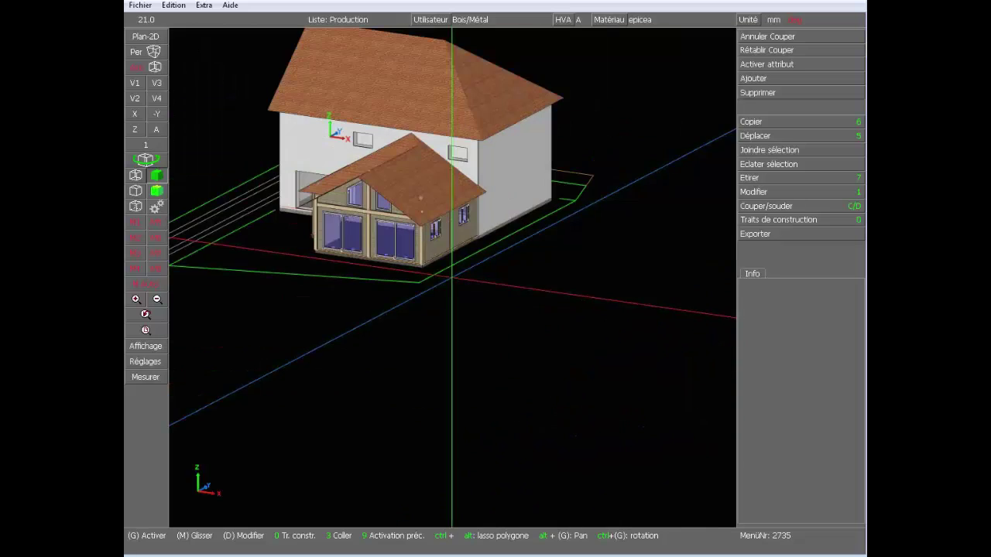
scroll(404, 116, "up", 1)
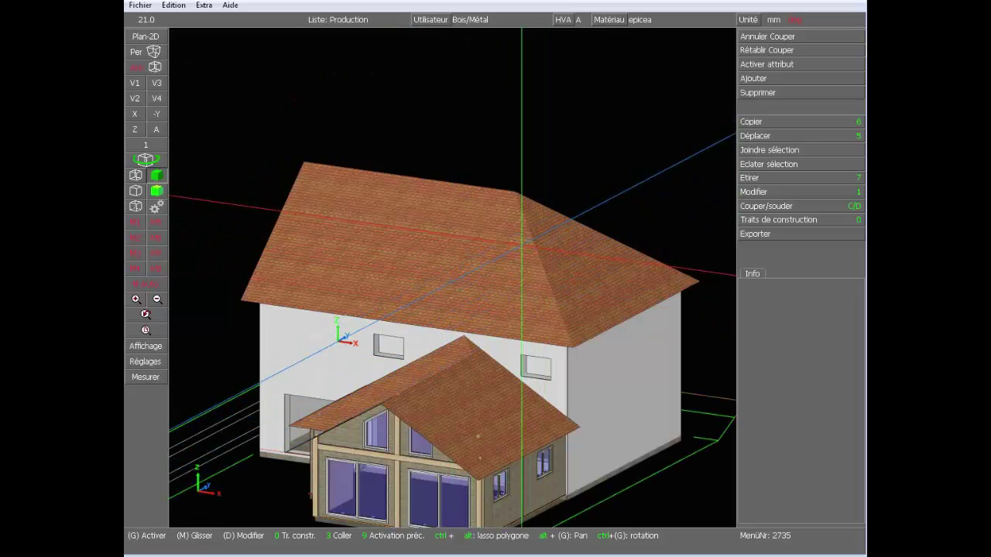
left_click_drag(523, 248, 364, 309, "ctrl")
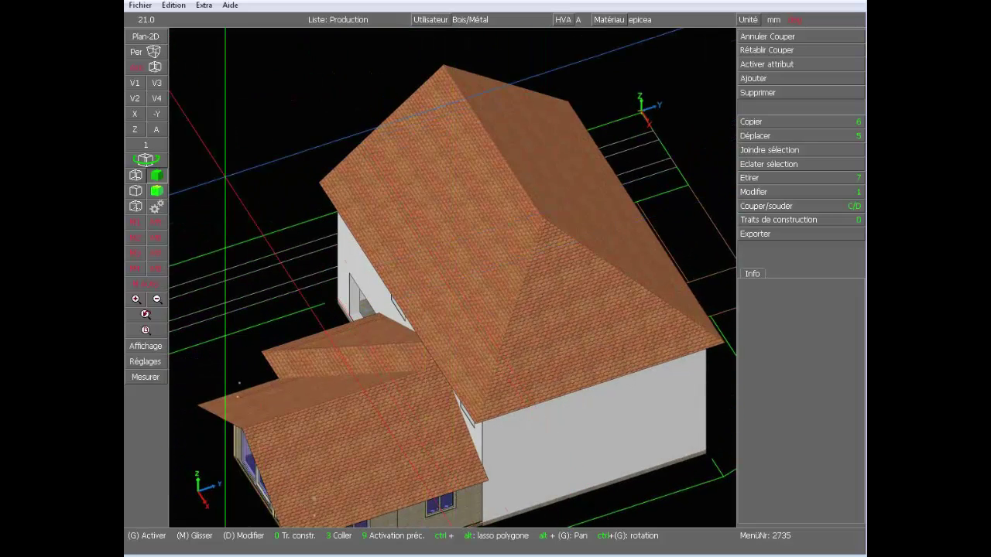
left_click(455, 194)
left_click(580, 168)
left_click(560, 301)
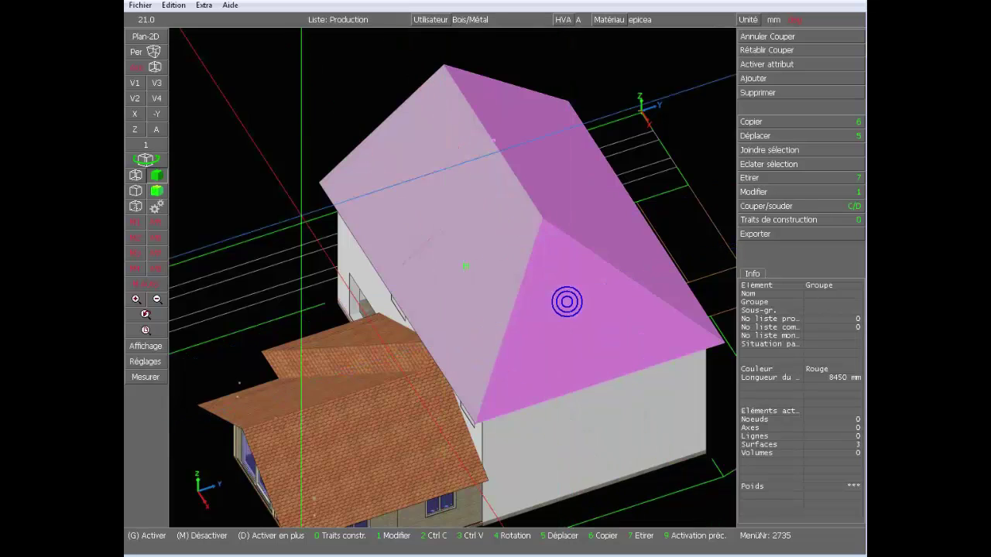
left_click(142, 187)
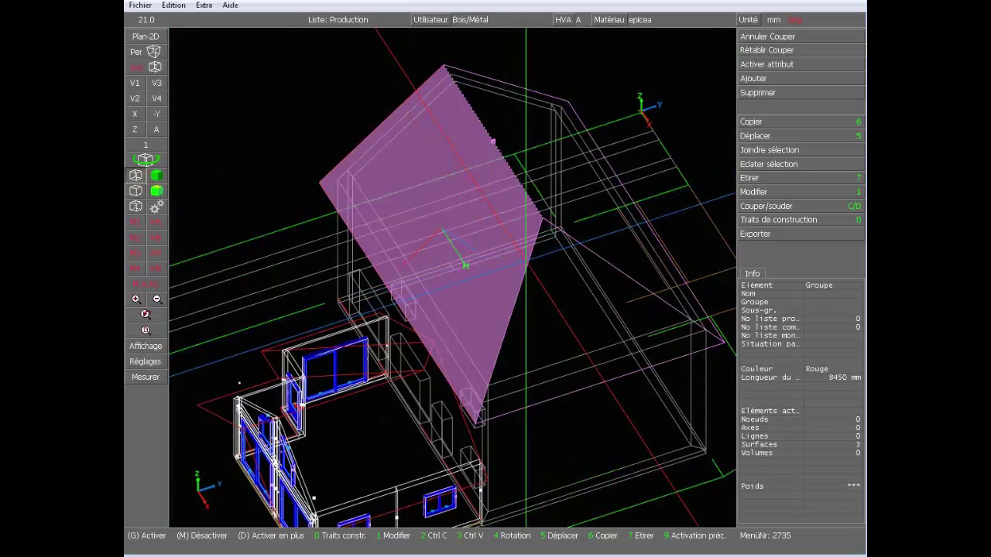
left_click(139, 133)
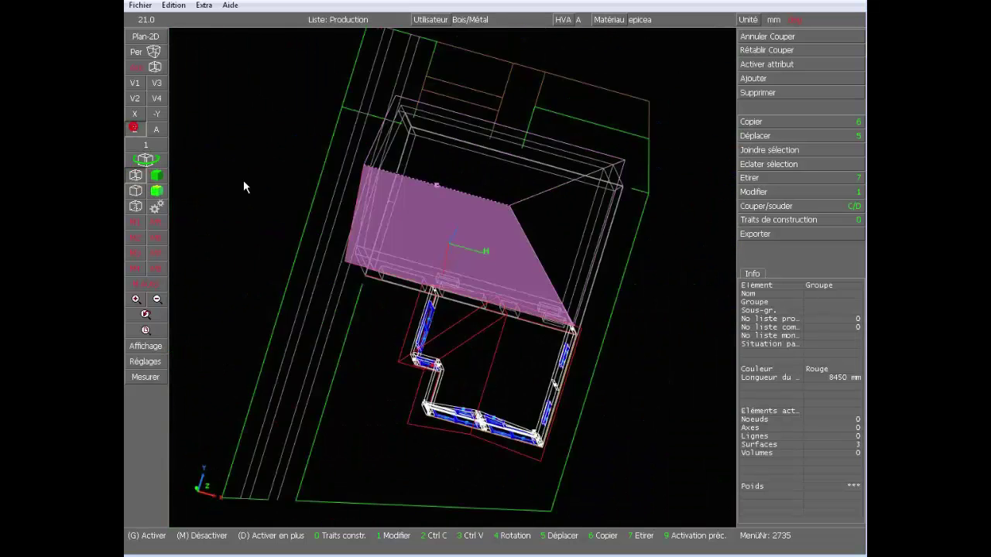
scroll(461, 212, "up", 3)
scroll(453, 276, "down", 3)
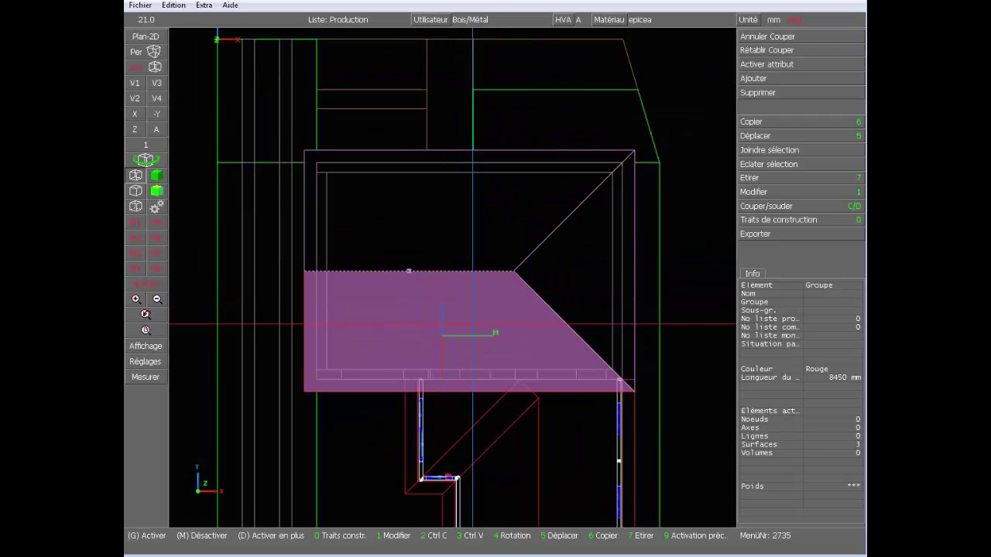
Step: Open the automatic roof settings for the selected surfaces, choose the French design, and set the hip and valley width to 120 mm
left_click(771, 195)
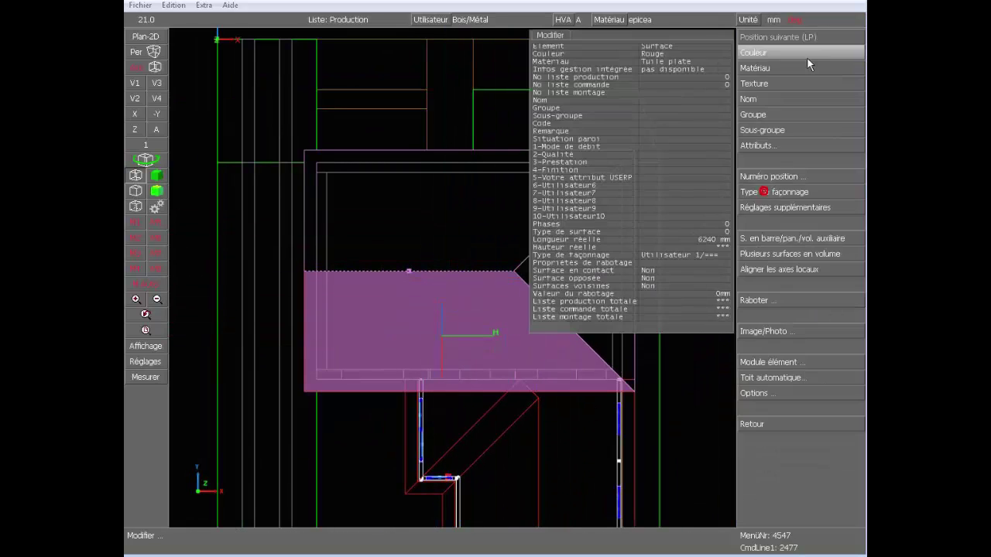
left_click(799, 385)
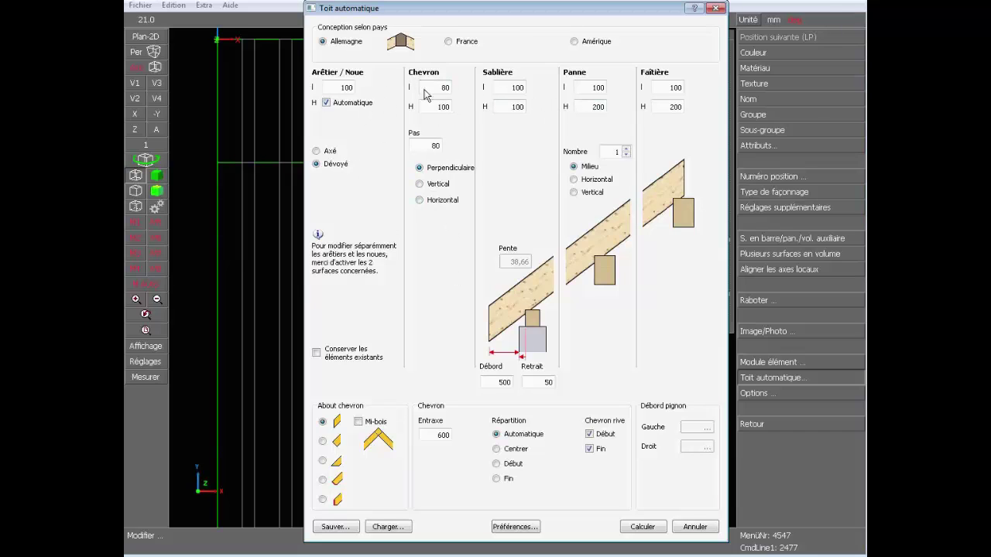
left_click(449, 42)
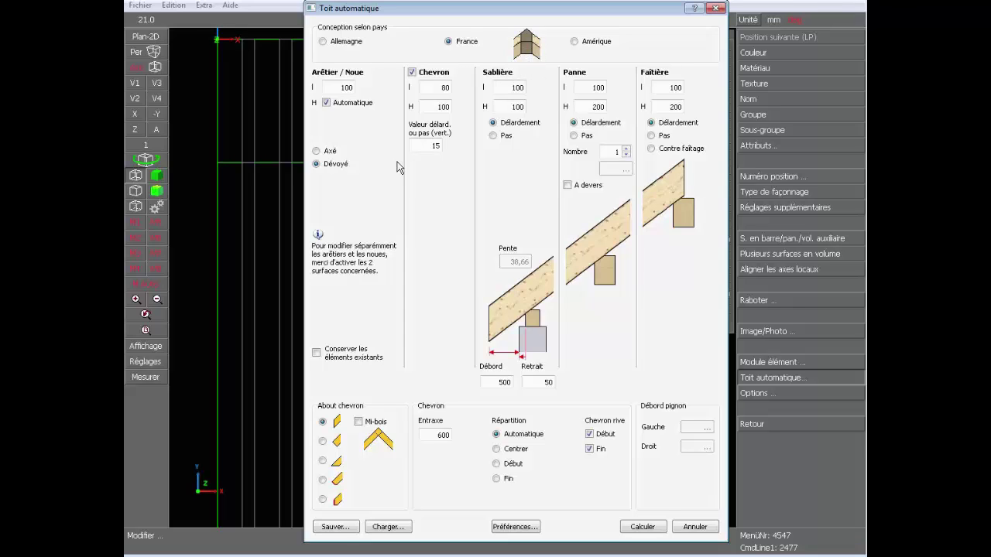
double_click(338, 89)
type("12")
left_click(326, 103)
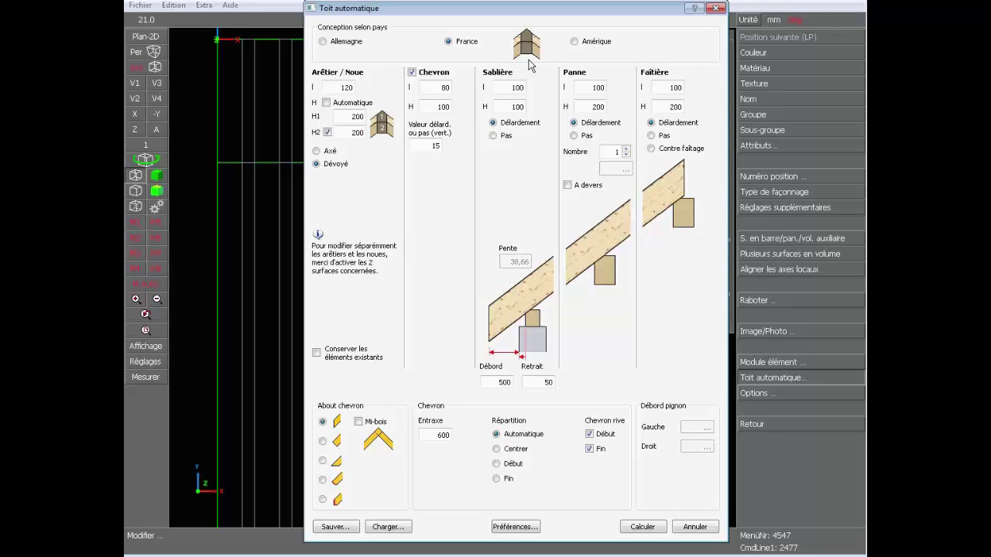
double_click(347, 116)
key("Tab")
type("300")
left_click(326, 103)
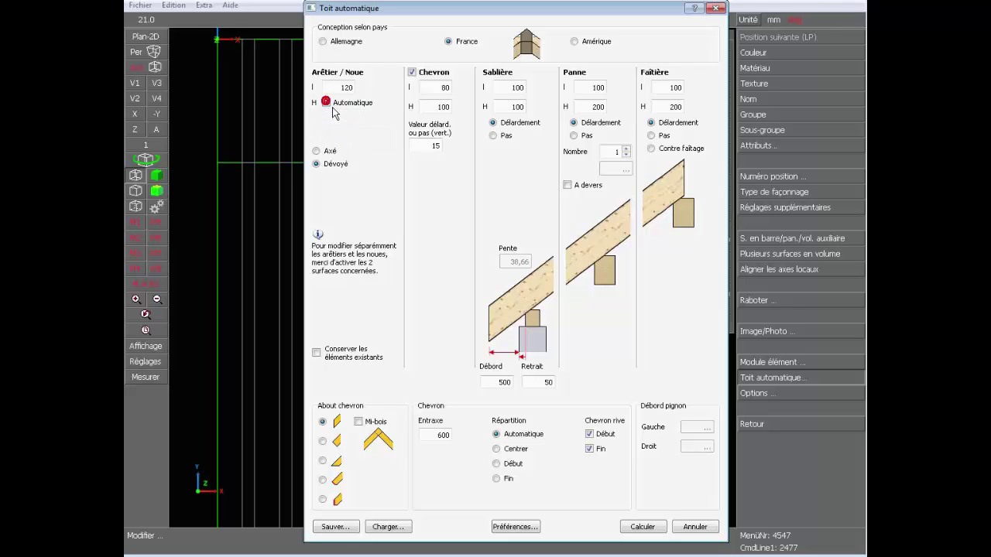
Step: Set the rafter section to 60 × 80 mm and the wall plate (Sablière) section to 200 × 80 mm
left_click(437, 88)
type("60")
key("Tab")
left_click(427, 149)
left_click(510, 89)
type("1")
type("00")
left_click(507, 106)
Step: Set two purlins 150 mm wide with the A devers option, and set the ridge beam width to 150 mm
left_click(590, 87)
type("1")
left_click(592, 107)
left_click(620, 152)
type("2")
left_click(666, 87)
type("15")
left_click(568, 185)
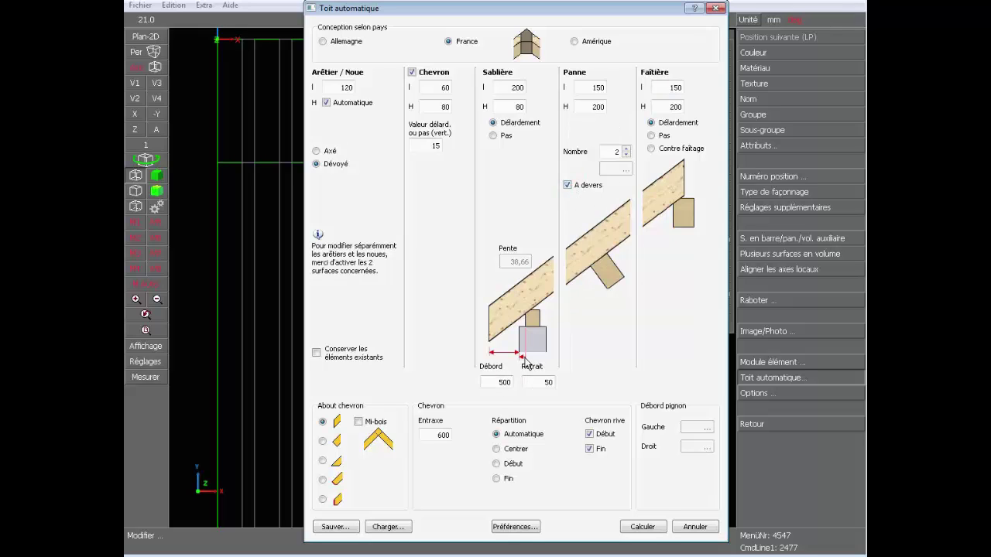
Step: Set the wall plate setback (Retrait) to 0 and distribute the rafters centred at 550 mm spacing
double_click(541, 383)
double_click(432, 436)
left_click(497, 449)
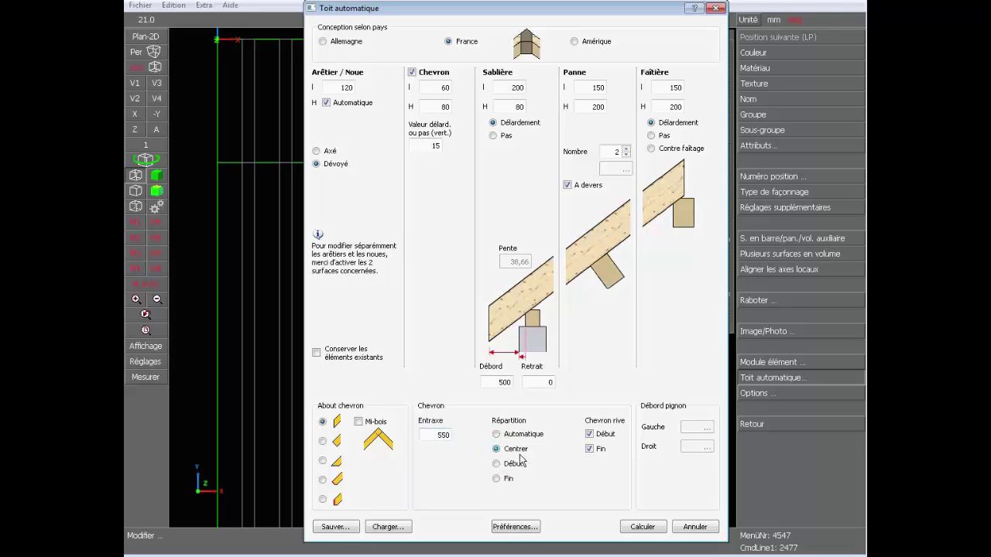
Step: Load the init.wrp automatic roof preferences, review the group and colour of the timber types, and accept them
left_click(515, 527)
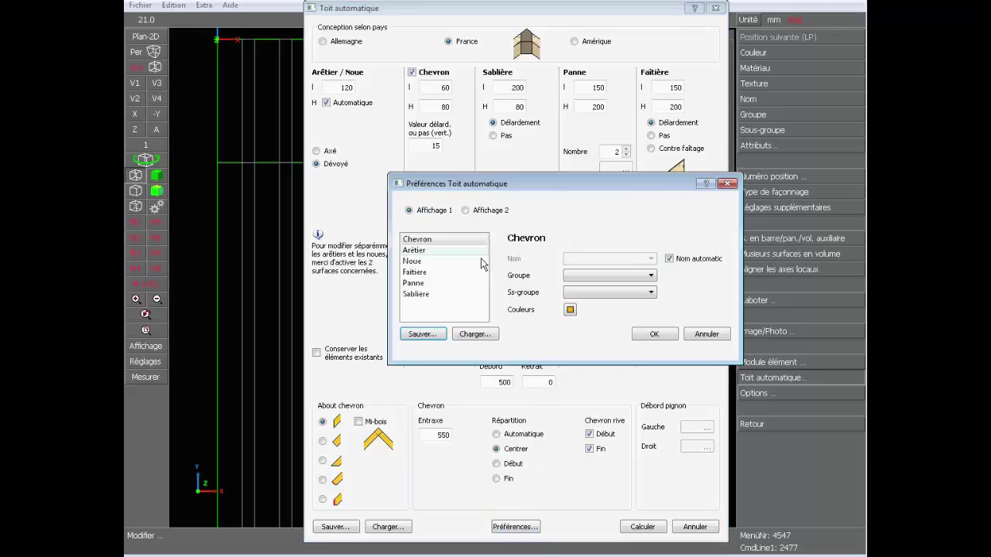
left_click(443, 252)
left_click(441, 261)
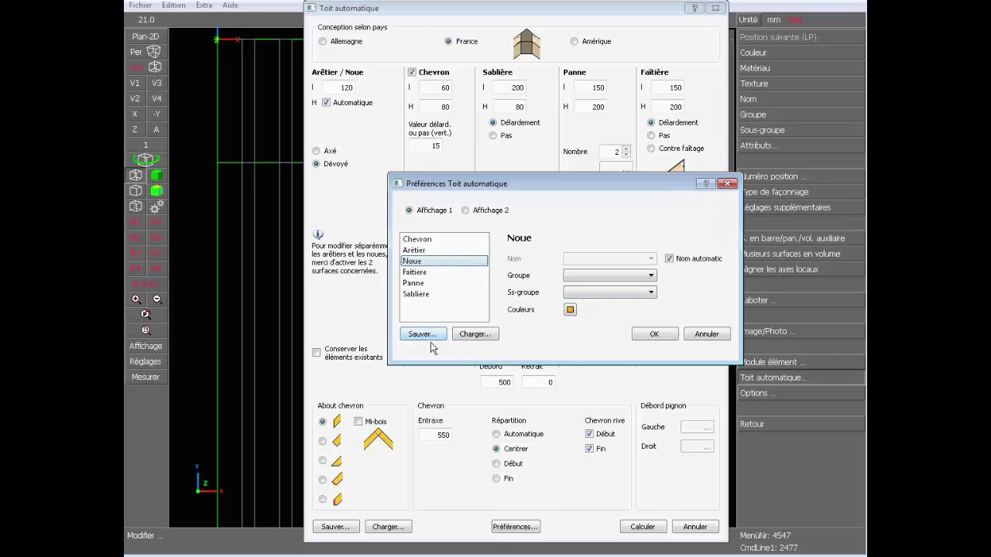
left_click(474, 334)
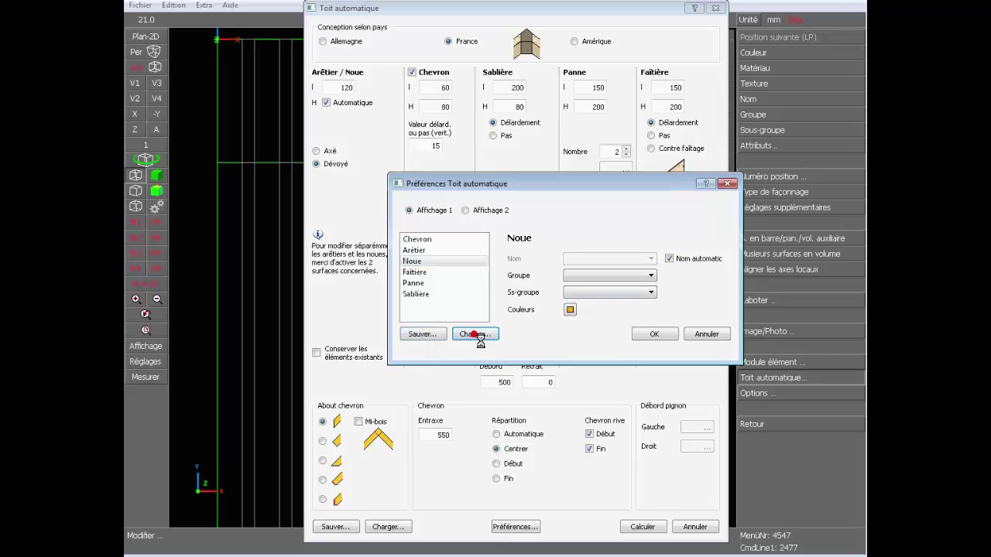
double_click(469, 161)
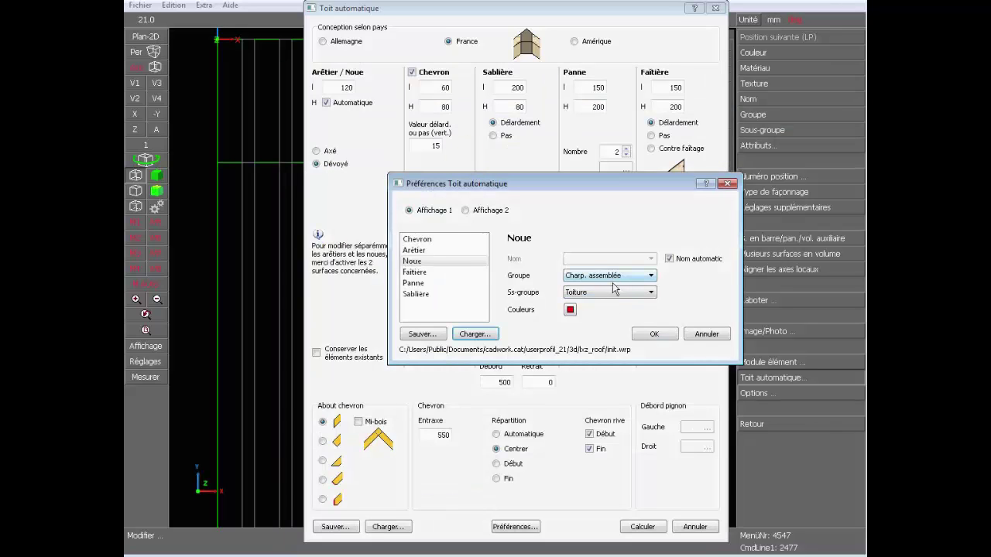
left_click(422, 250)
left_click(435, 241)
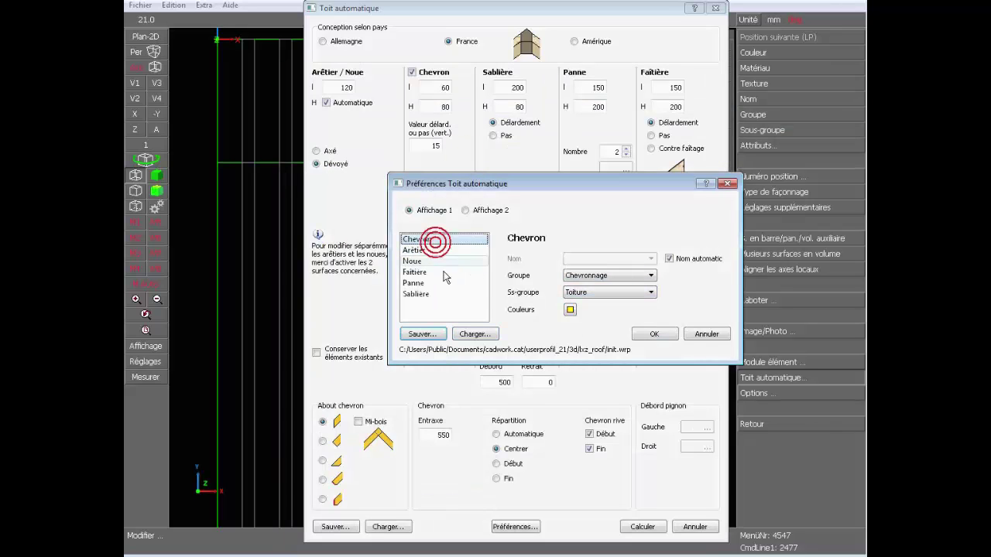
left_click(437, 282)
left_click(436, 294)
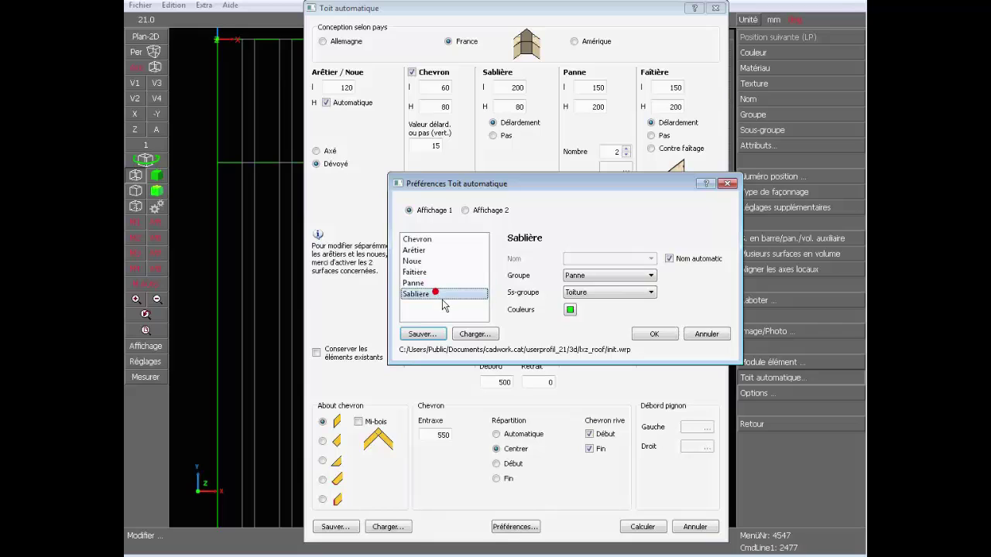
left_click(654, 336)
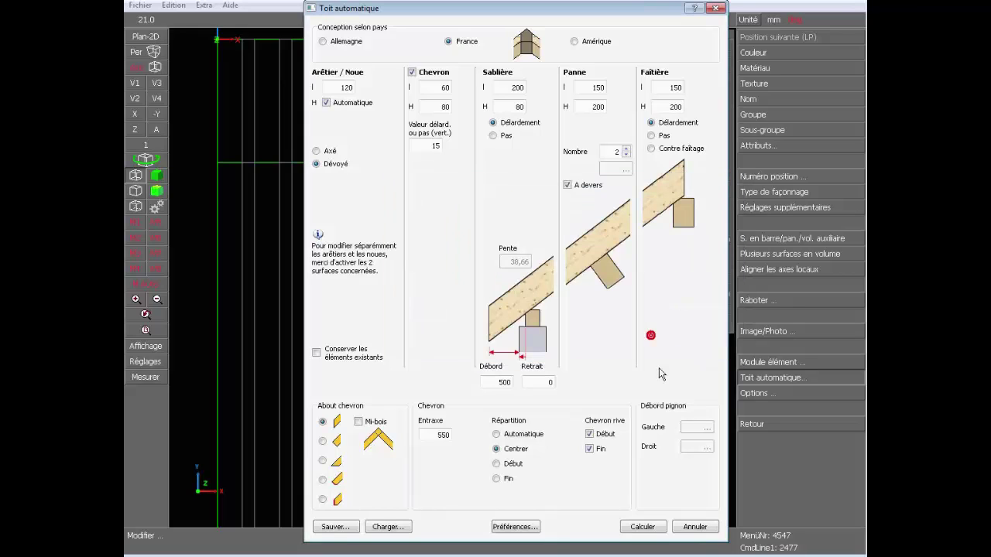
Step: Calculate the main house's automatic roof framing and show the whole model in axonometric view
left_click(643, 529)
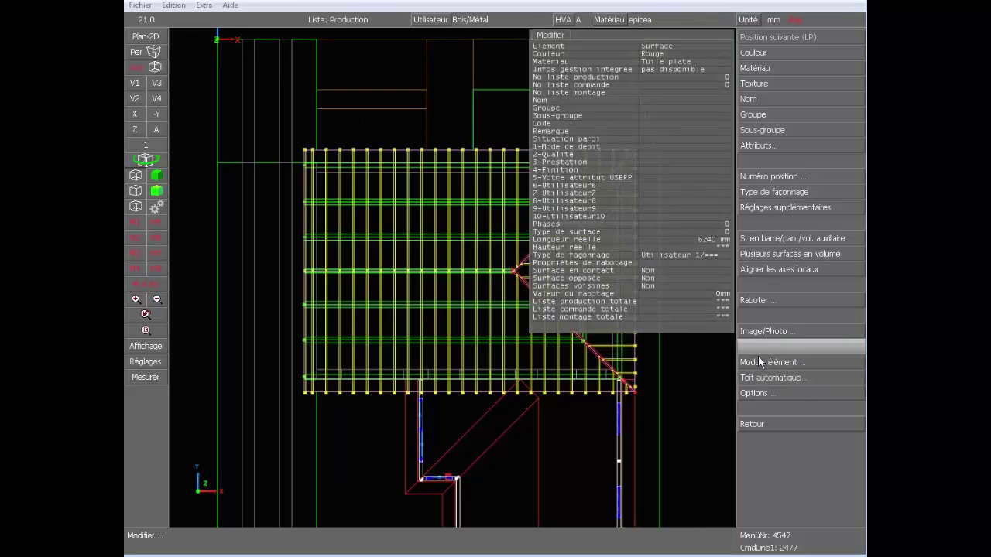
right_click(700, 329)
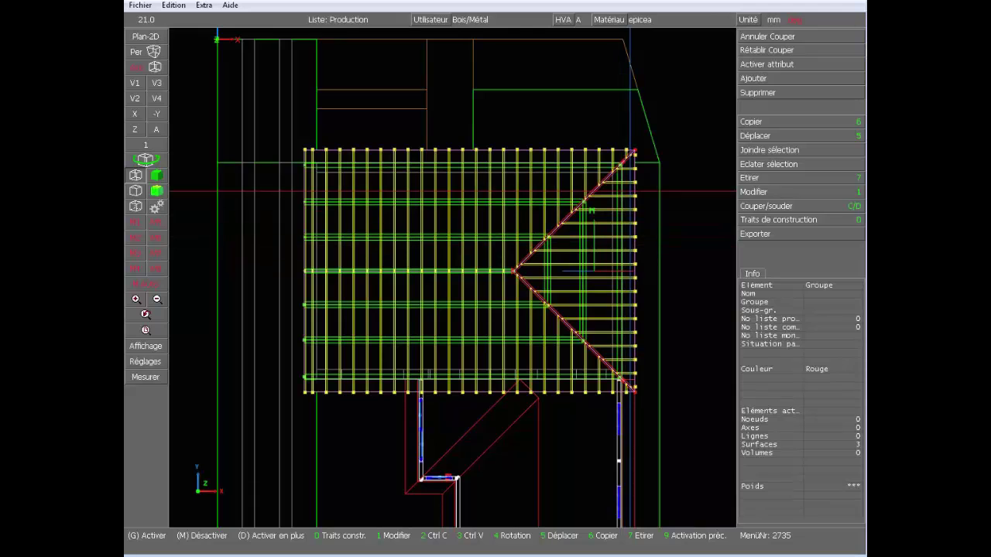
scroll(539, 290, "up", 2)
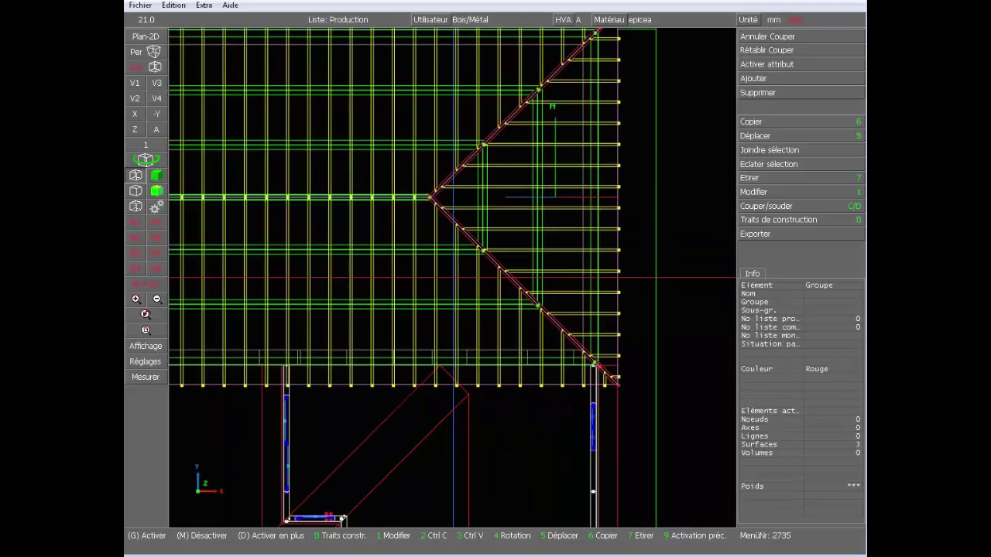
left_click(156, 130)
key("Return")
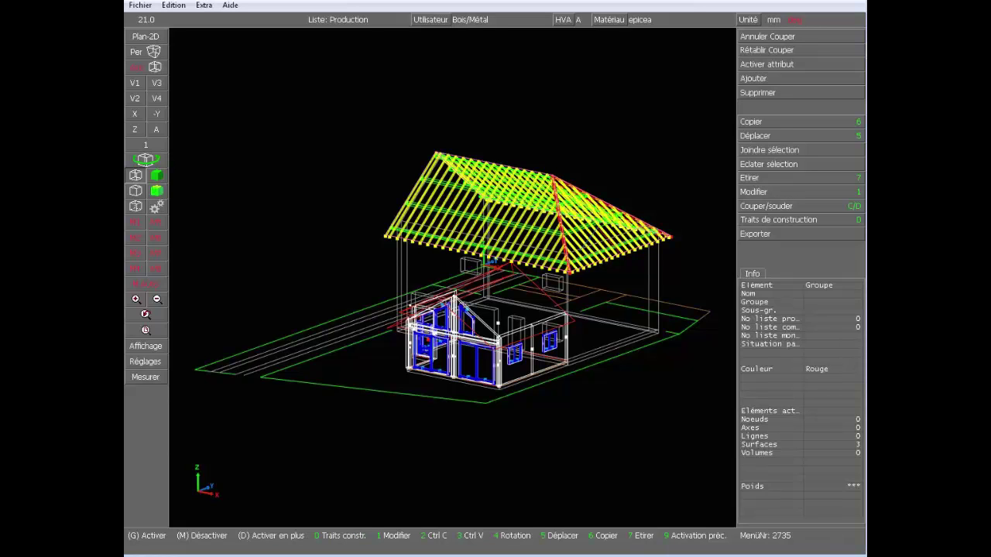
Step: Examine the generated hip, rafter and purlin framing in shaded view with the tiled roof surfaces hidden
scroll(552, 162, "up", 3)
scroll(542, 251, "up", 5)
left_click_drag(542, 255, 442, 282, "ctrl")
scroll(443, 283, "down", 5)
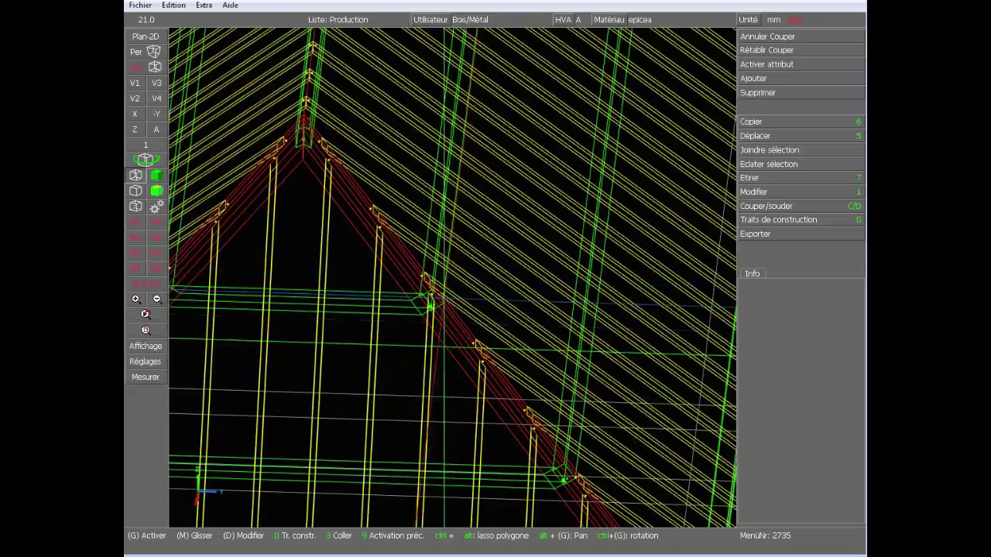
scroll(432, 352, "up", 4)
left_click(156, 176)
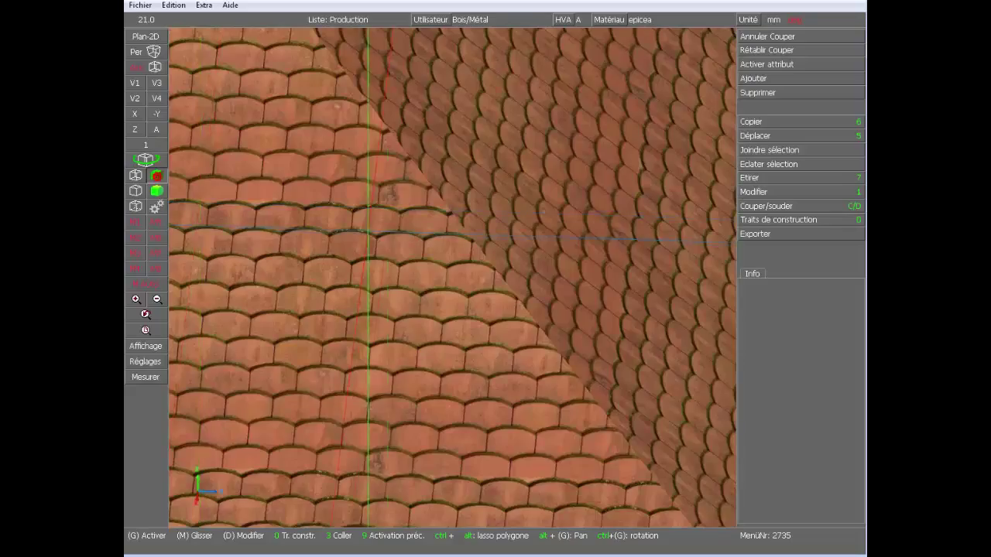
scroll(368, 233, "down", 4)
left_click(447, 347)
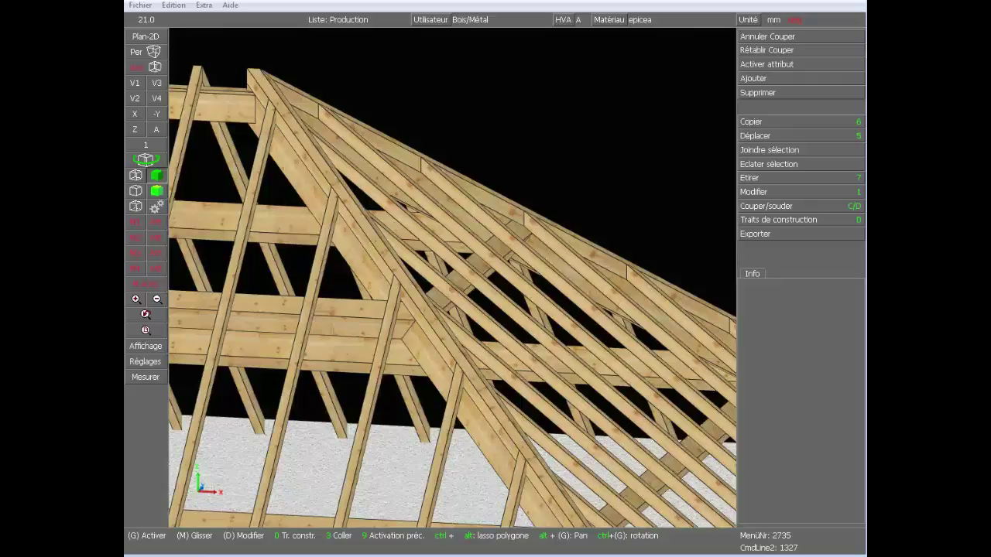
left_click_drag(426, 124, 376, 212, "ctrl")
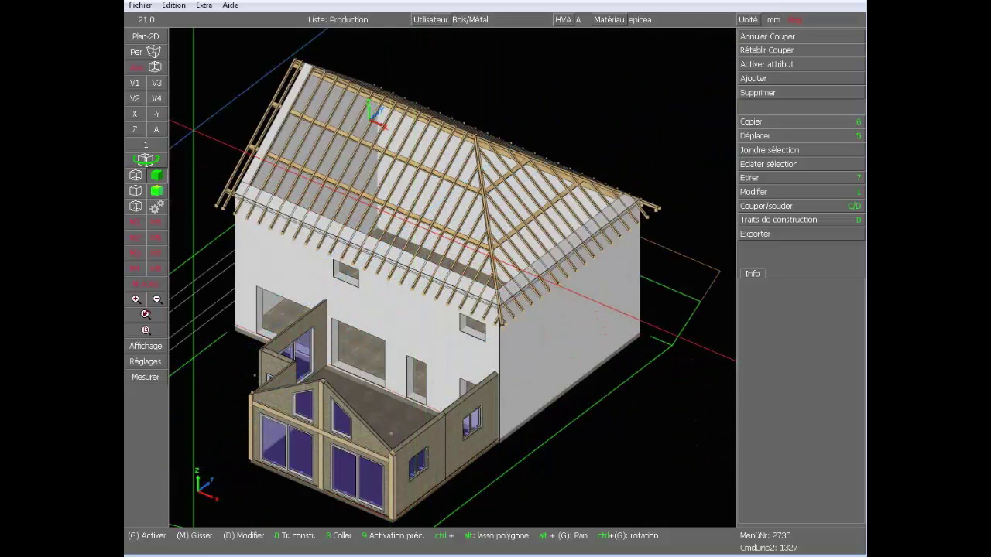
Step: Select all the main house's roof framing timbers in the front elevation and delete them
left_click(160, 114)
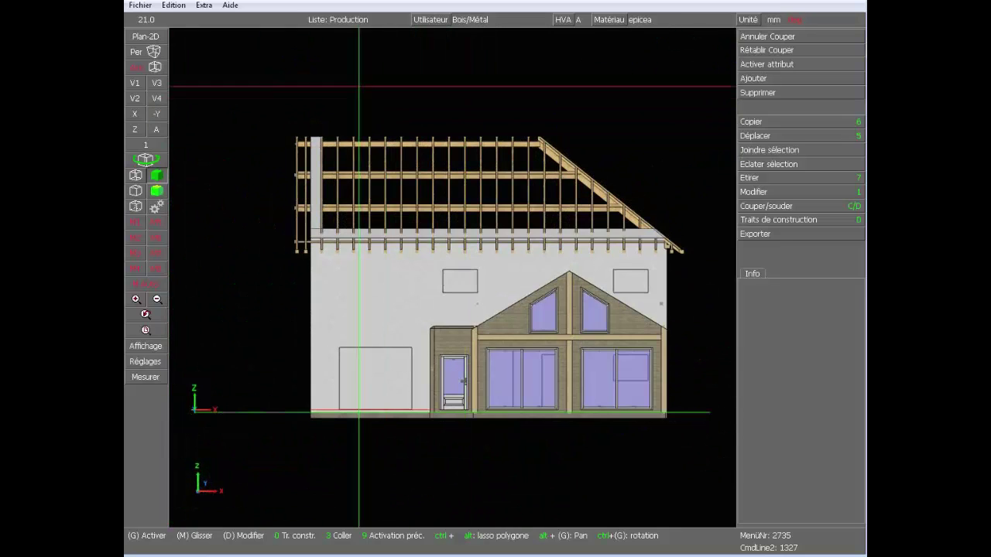
mouse_move(265, 108)
left_mouse_down()
mouse_move(576, 262)
mouse_move(698, 260)
left_mouse_up()
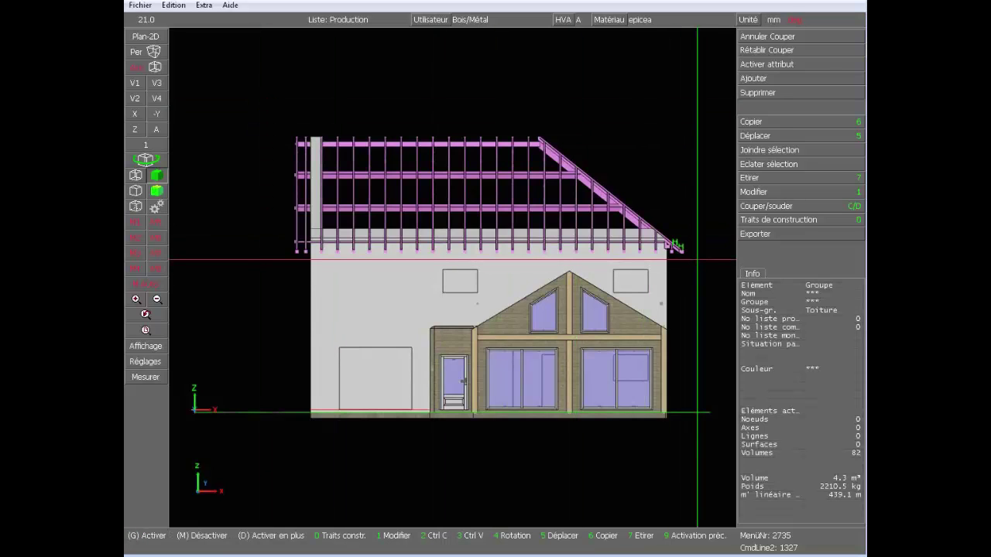
key("Delete")
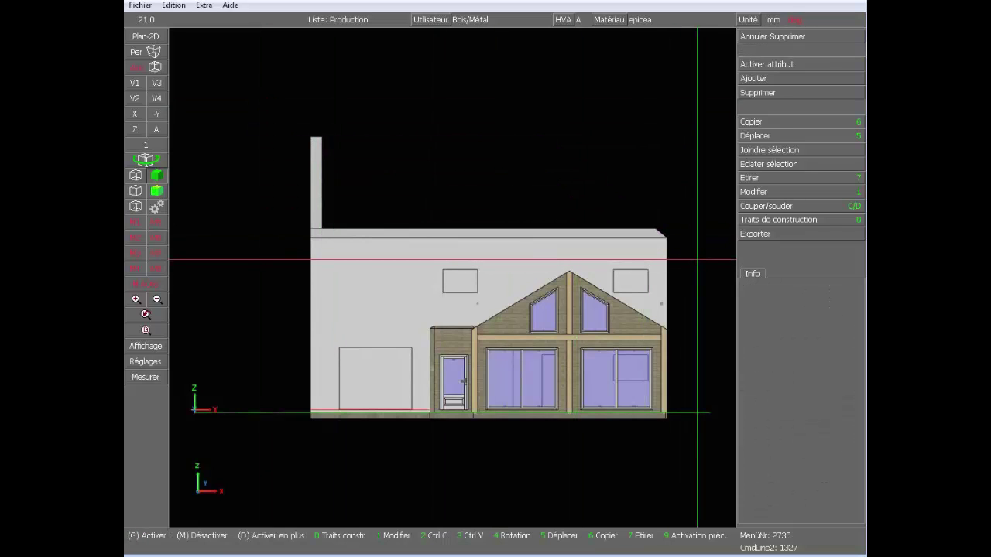
Step: Show the tiled roof surfaces again and select the four roof surfaces of the extension
key("ctrl+z")
mouse_move(453, 278)
left_mouse_down("ctrl")
mouse_move(503, 263)
mouse_move(454, 277)
left_mouse_up("ctrl")
scroll(488, 345, "up", 1)
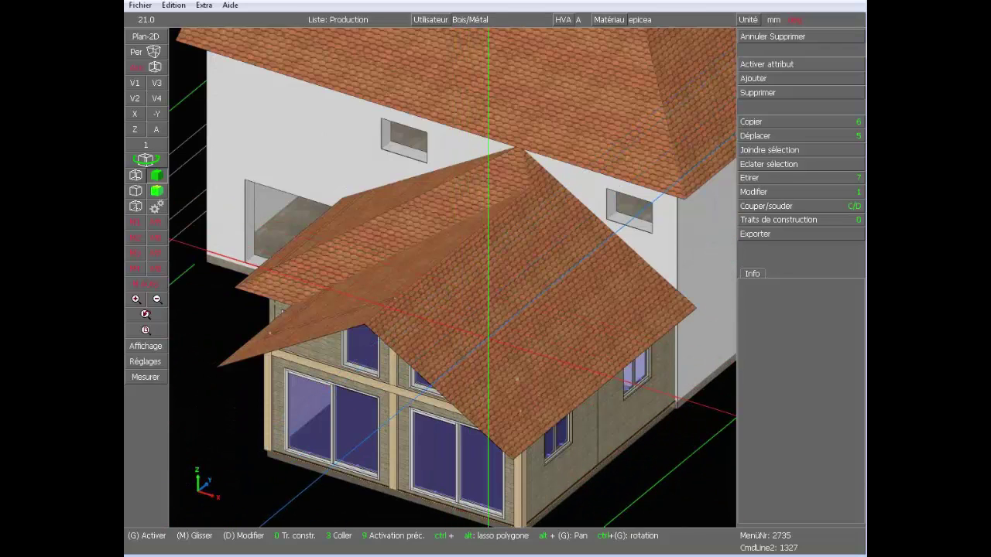
left_click(546, 302)
right_click(402, 276)
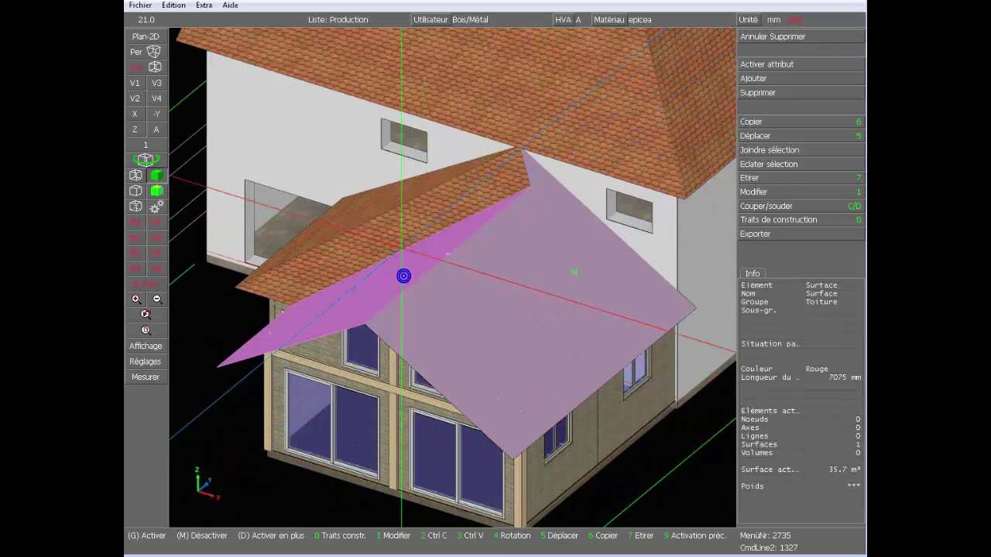
right_click(397, 230)
right_click(382, 204)
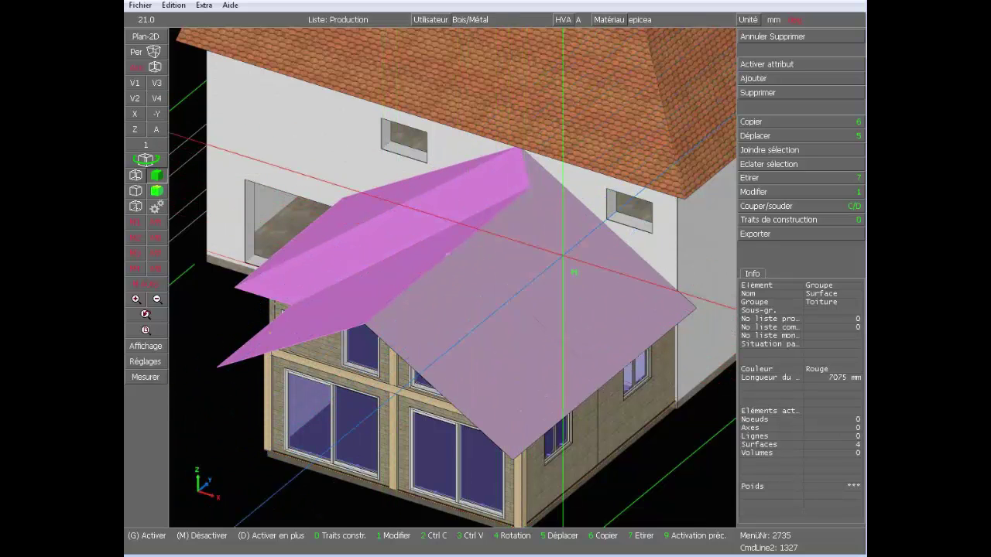
Step: Set the tile texture of the extension's four roof surfaces to 50 % transparency and clear the selection
left_click(790, 192)
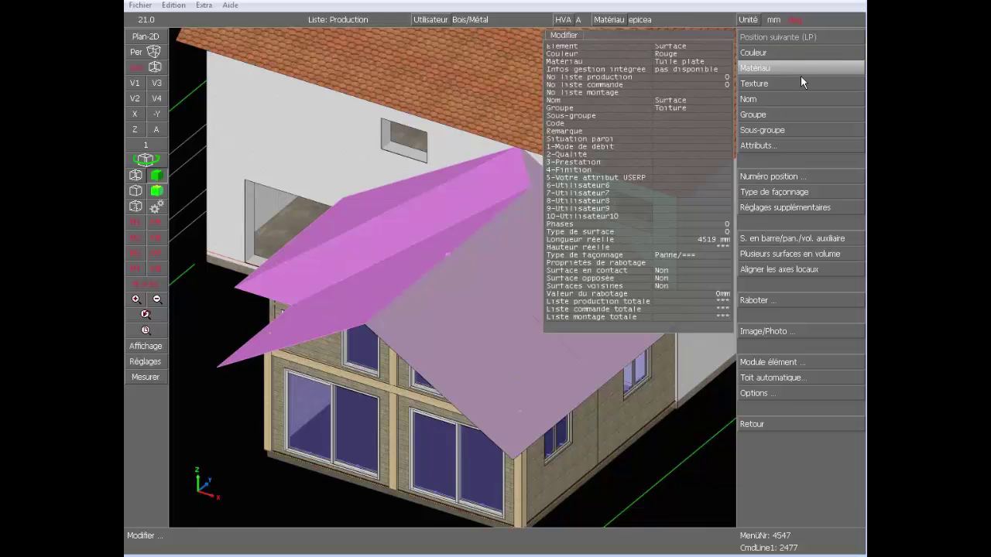
left_click(800, 83)
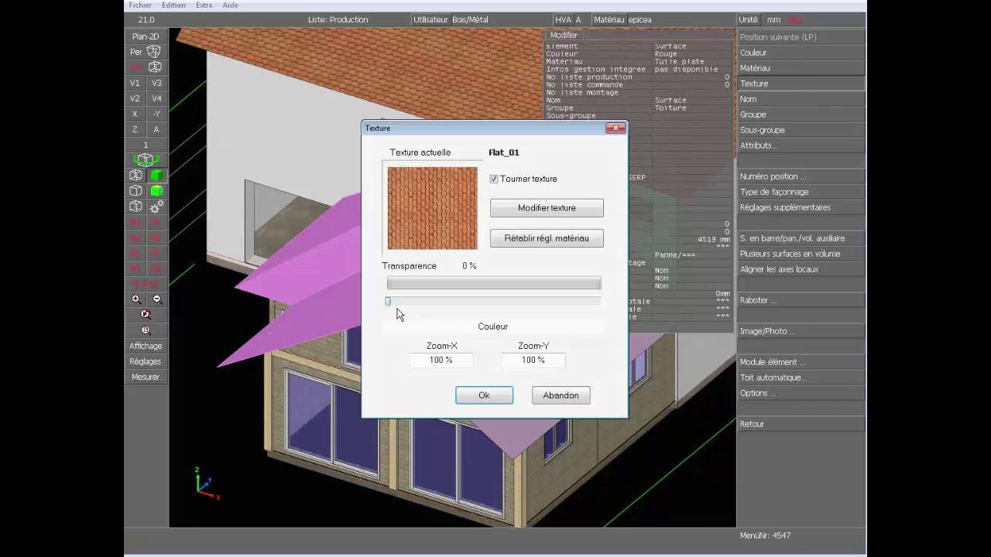
left_click_drag(389, 303, 500, 317)
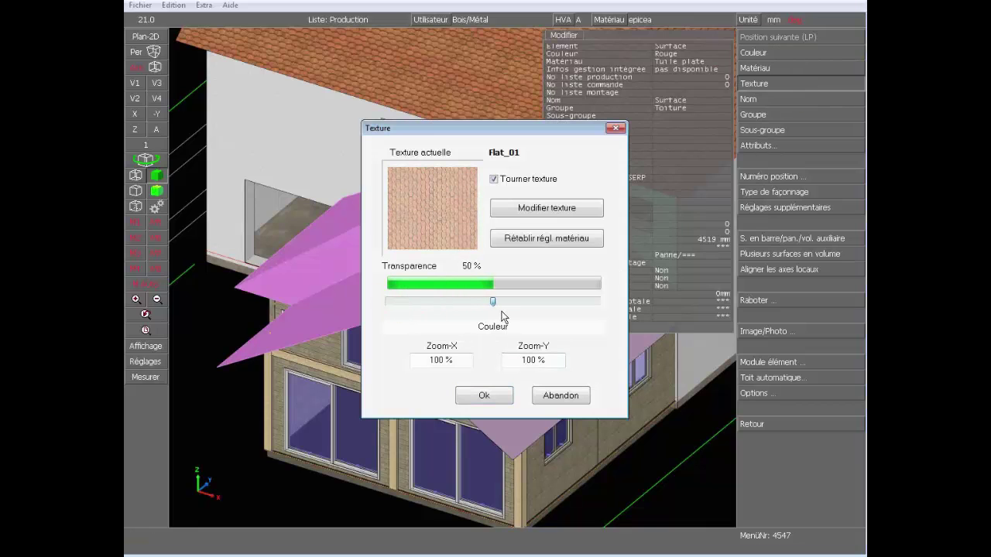
left_click(484, 396)
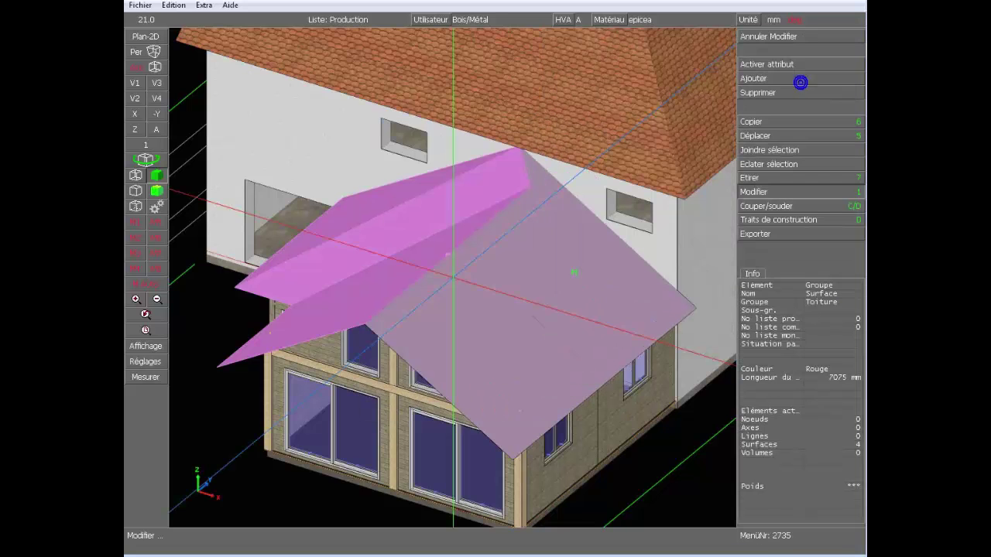
middle_click(711, 454)
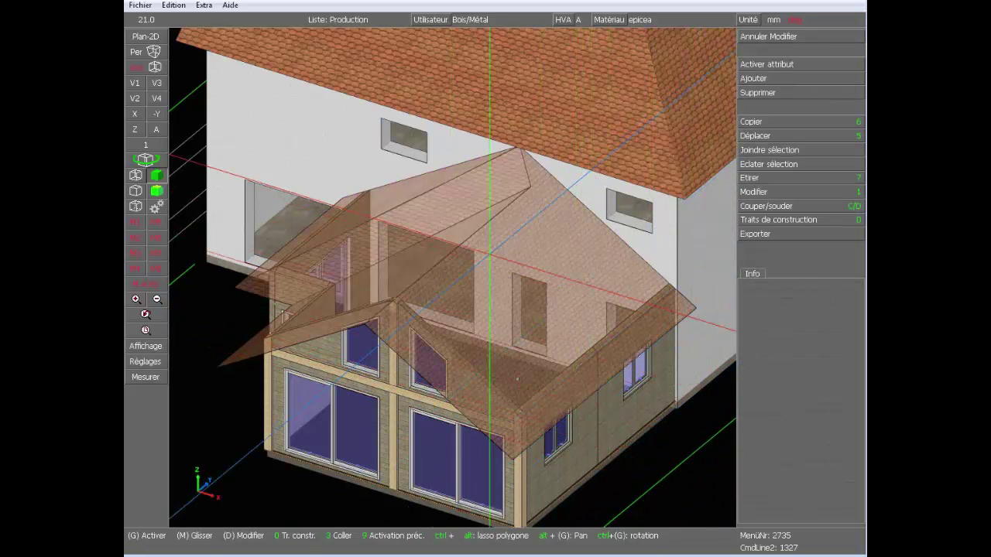
Step: Select the extension's four semi-transparent roof surfaces together again
left_click_drag(517, 378, 482, 299, "ctrl")
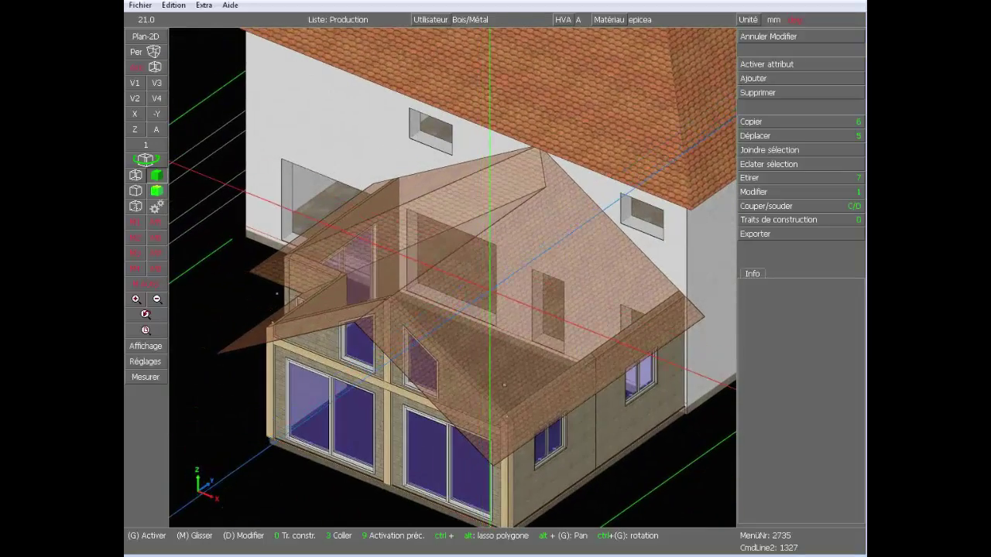
left_click(485, 299)
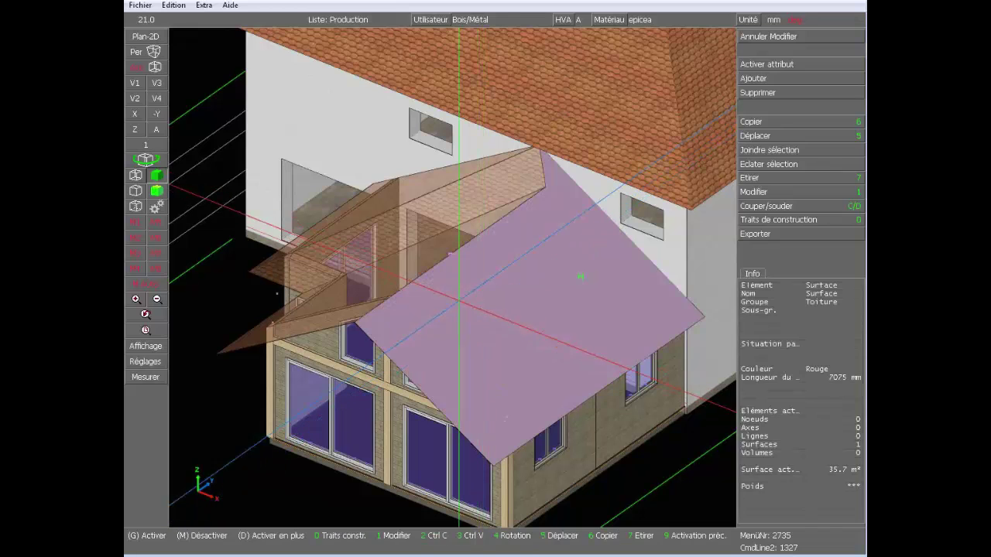
right_click(426, 254)
right_click(439, 213)
right_click(411, 190)
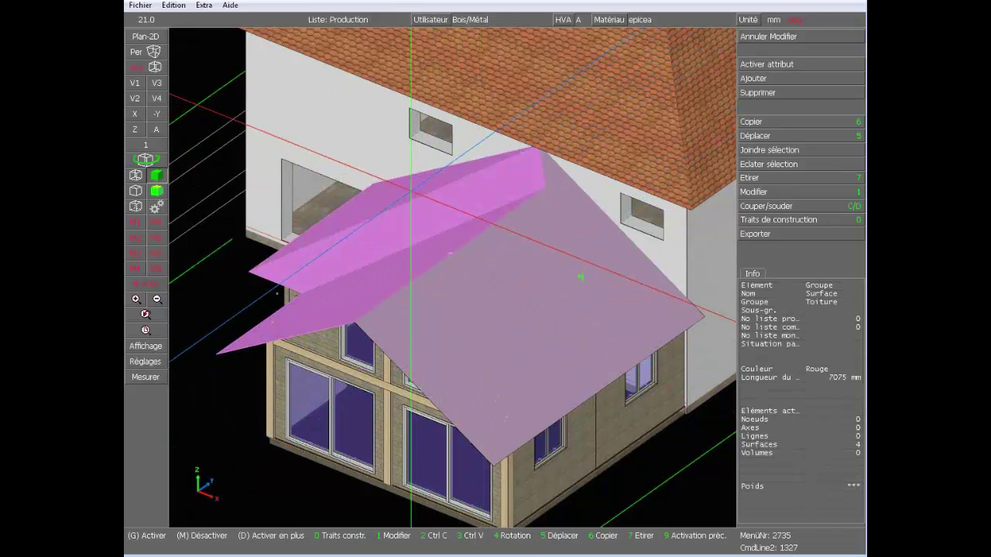
left_click(795, 195)
left_click(807, 57)
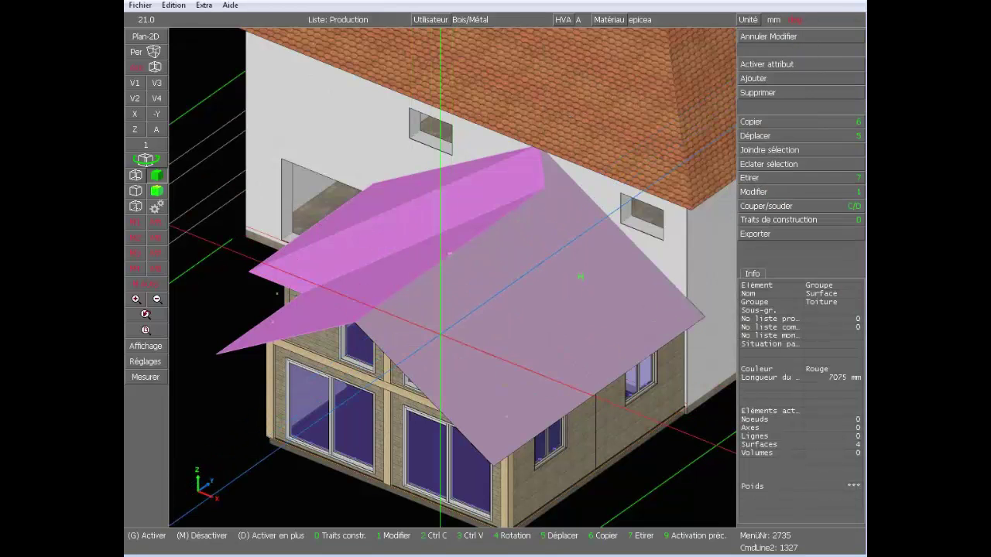
Step: Switch to Plans archi.pdf in the PDF viewer, examine the extension's side elevation on page 3, and return to cadwork 3D
key("alt+Tab")
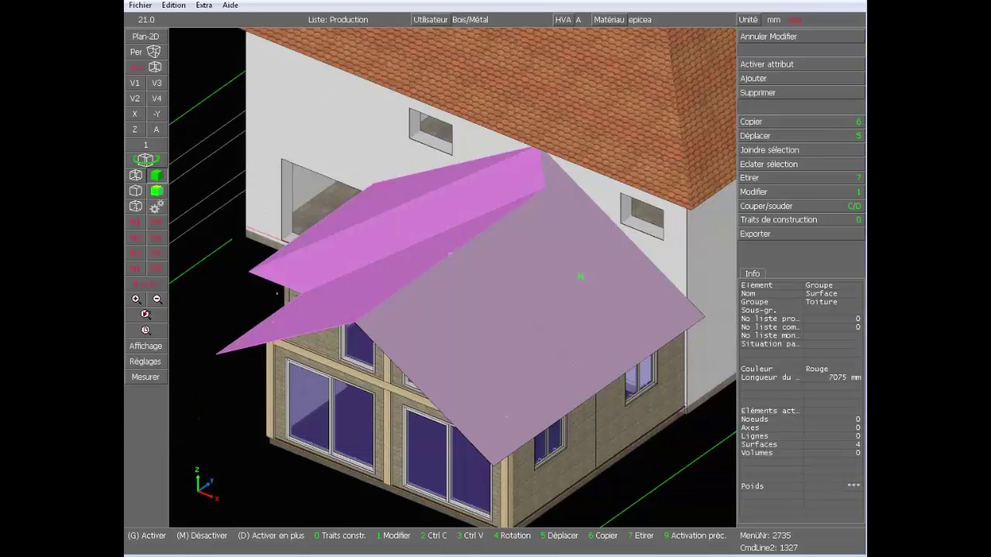
key("super+Up")
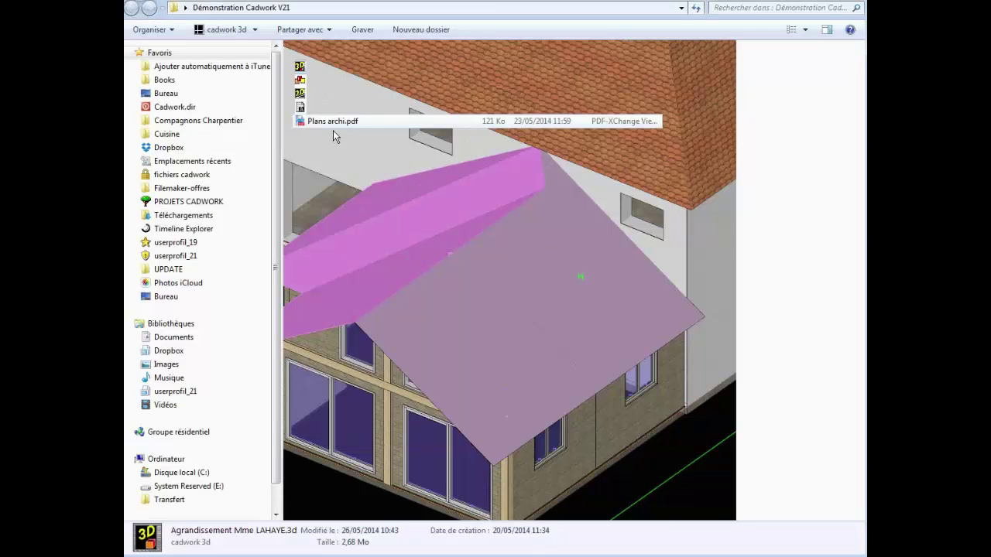
left_click_drag(333, 124, 554, 395)
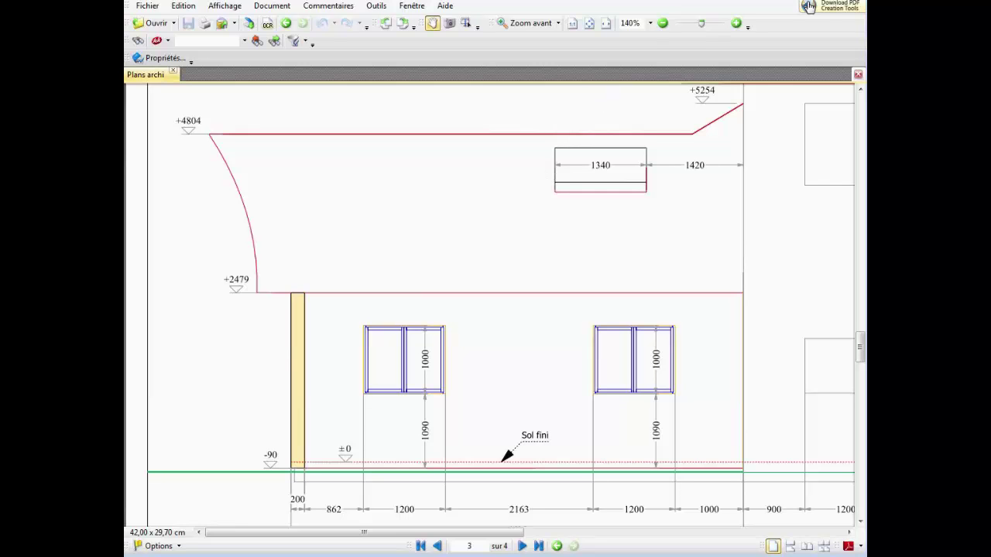
left_click(807, 7)
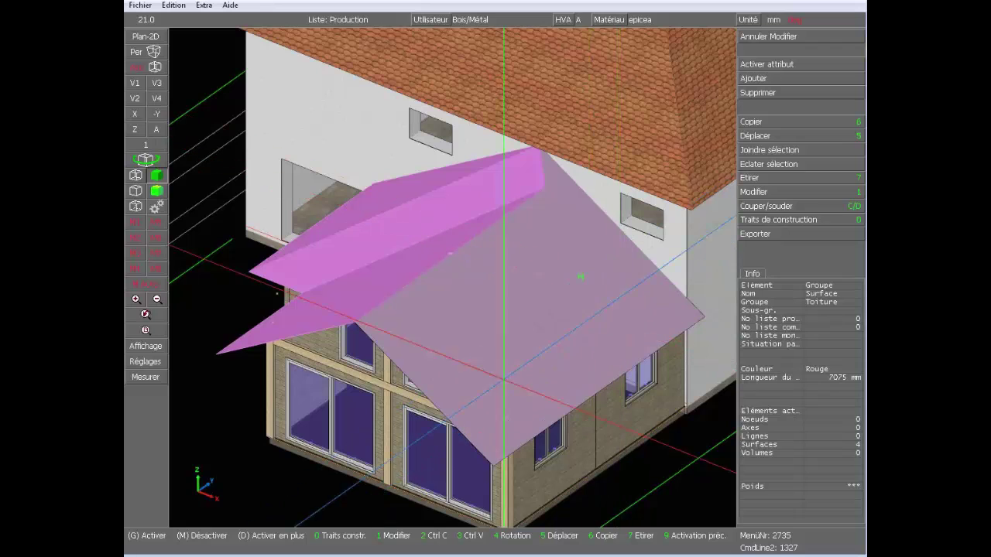
Step: Start the automatic roof function for the extension's four surfaces and load the settings file démonstration.tmb
left_click(777, 195)
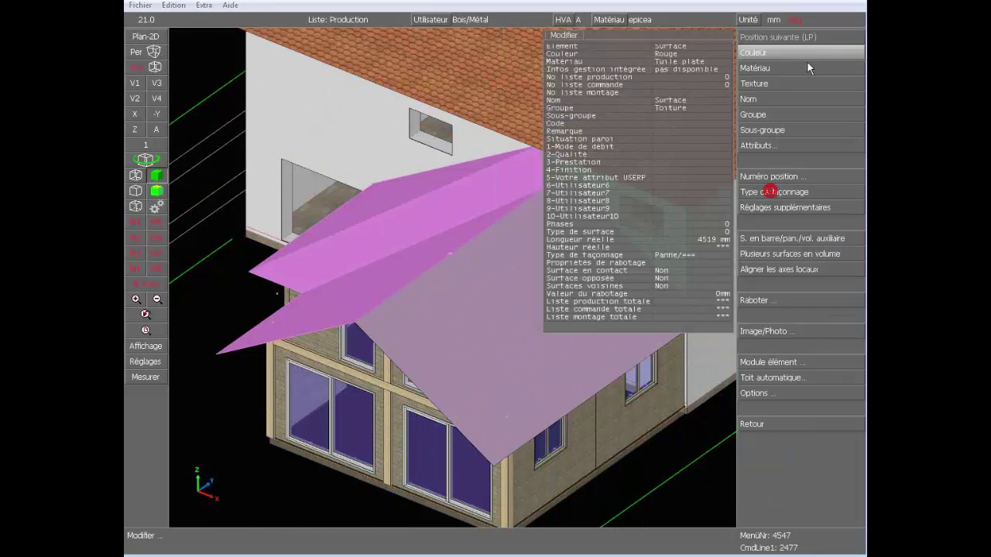
left_click(789, 373)
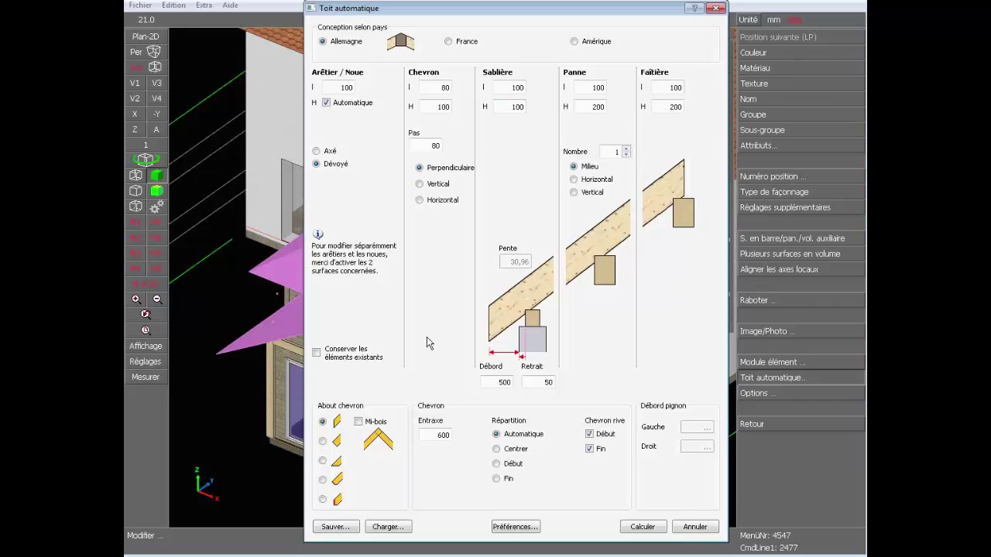
left_click(386, 527)
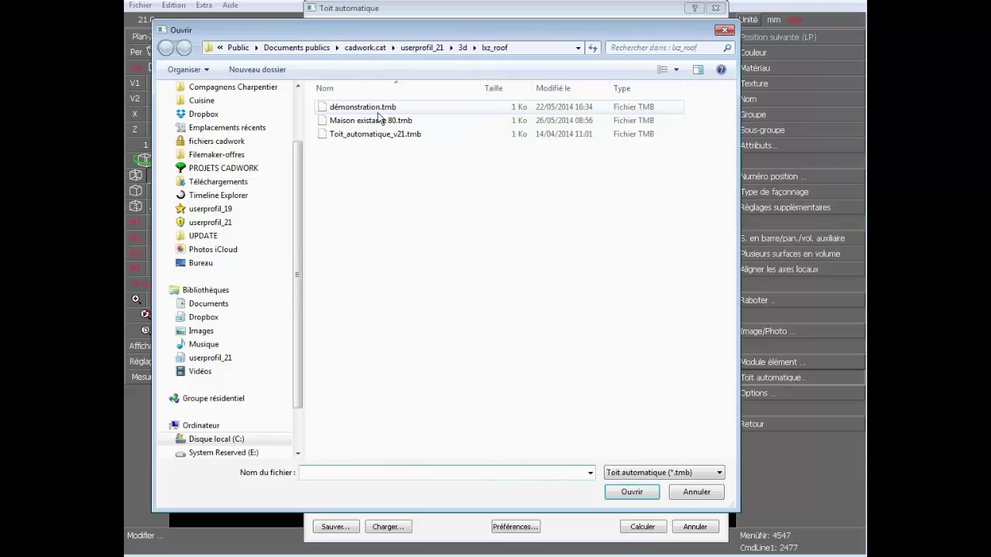
double_click(376, 109)
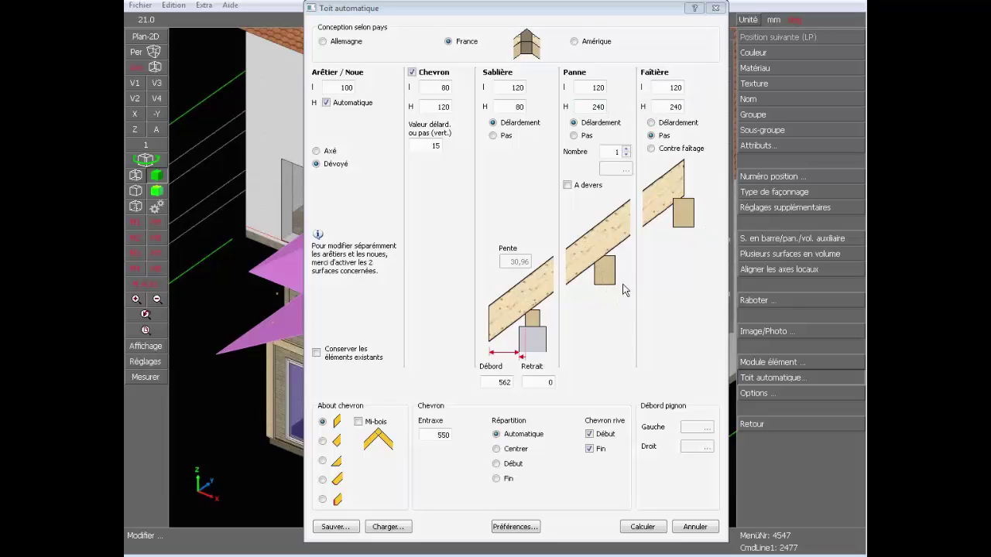
Step: Load the init.wrp preferences for the automatic roof and calculate the extension's framing
left_click(515, 528)
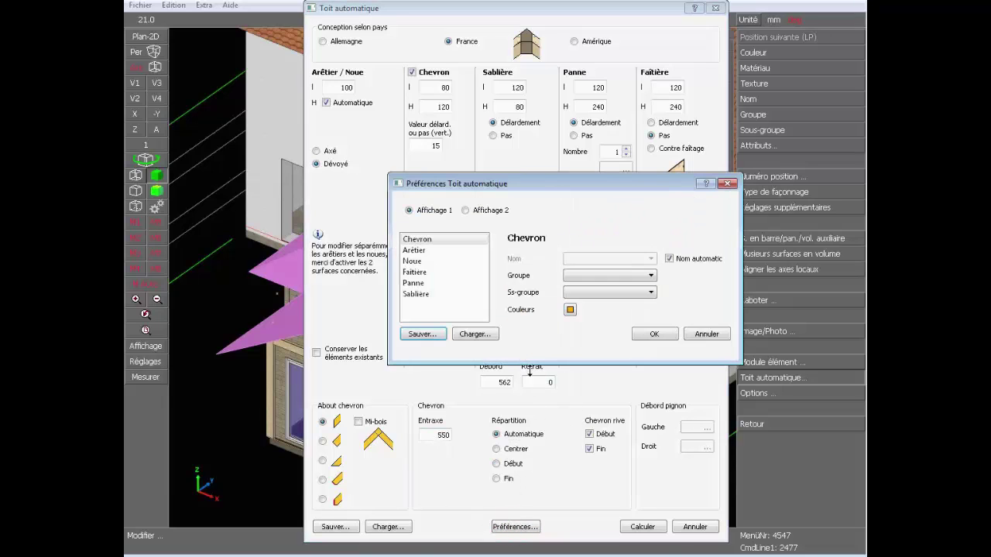
left_click(475, 335)
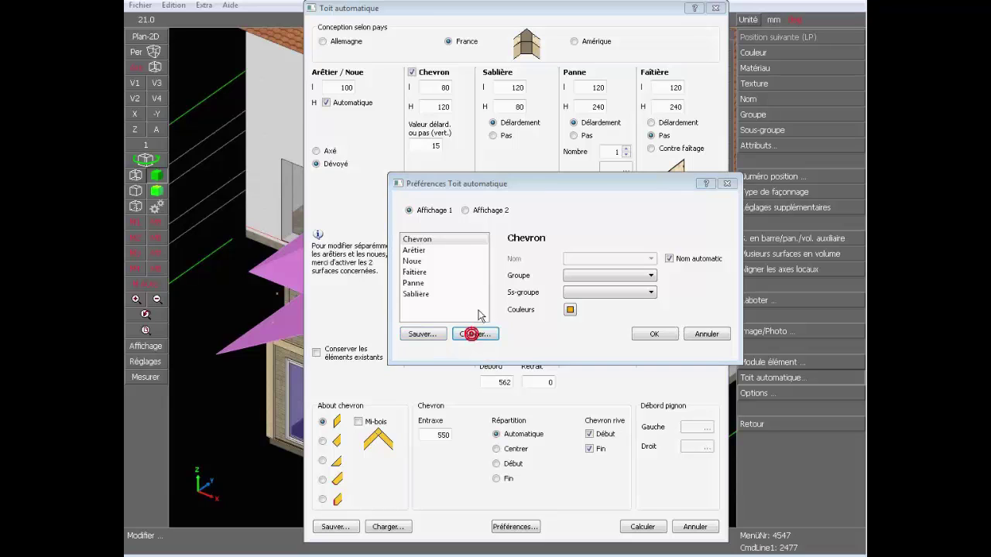
left_click(471, 155)
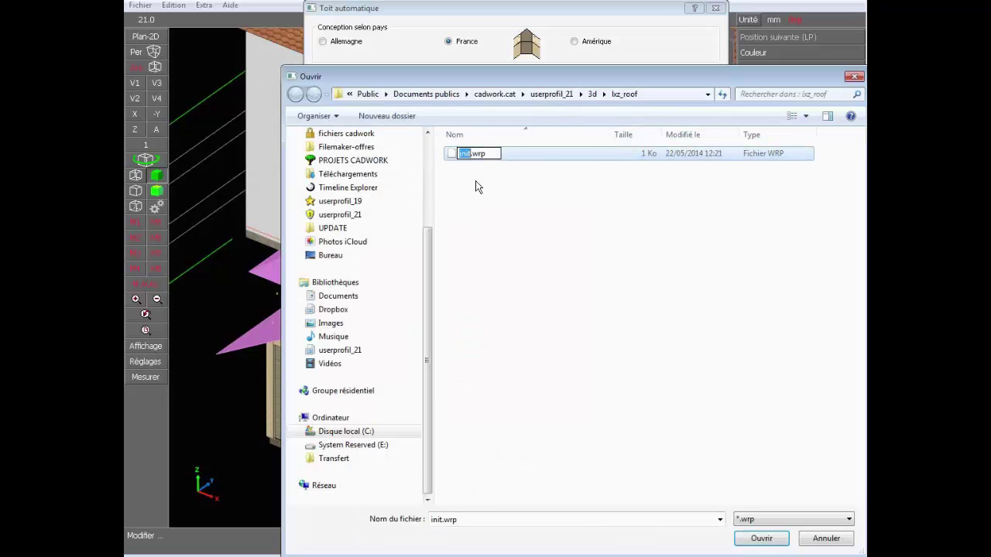
double_click(457, 158)
left_click(654, 335)
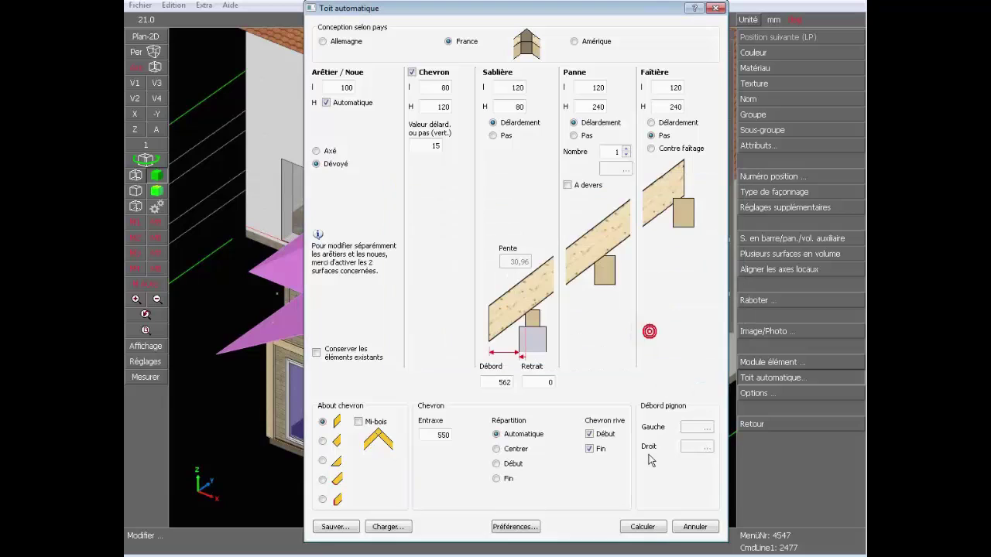
left_click(642, 527)
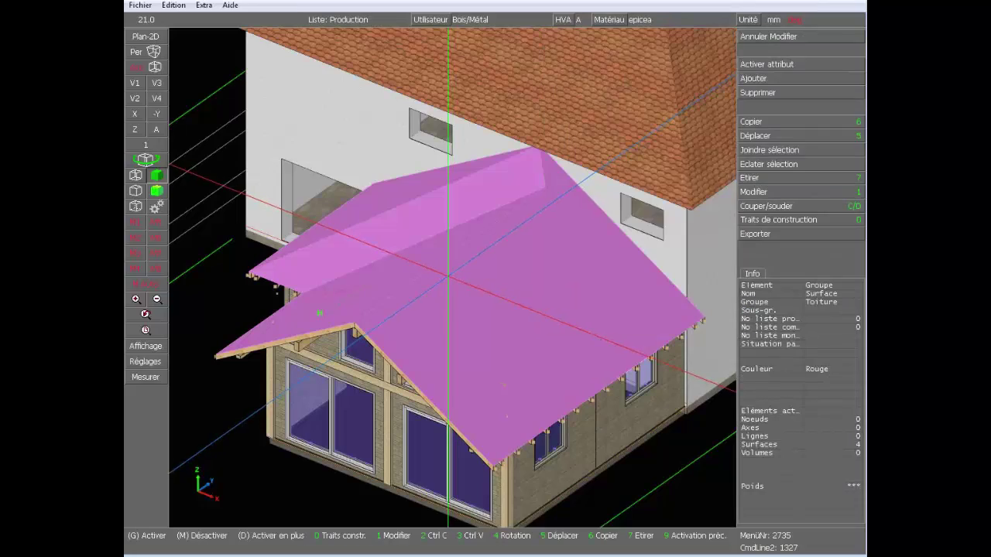
Step: Examine the extension's rafters, purlins, ridge and valley timbers in wireframe view, from above and close to the front gable
left_click(143, 188)
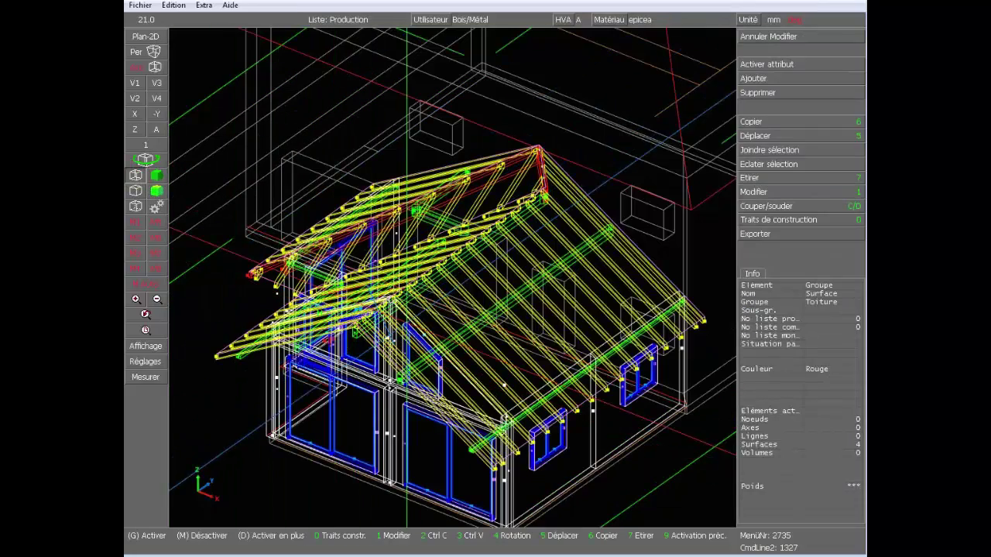
middle_click_drag(481, 228, 464, 288)
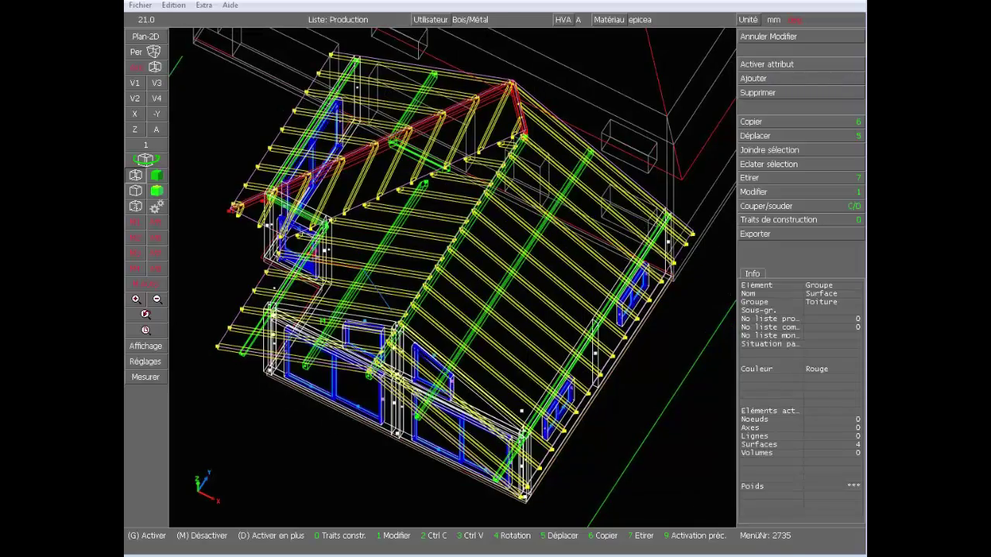
scroll(379, 378, "up", 3)
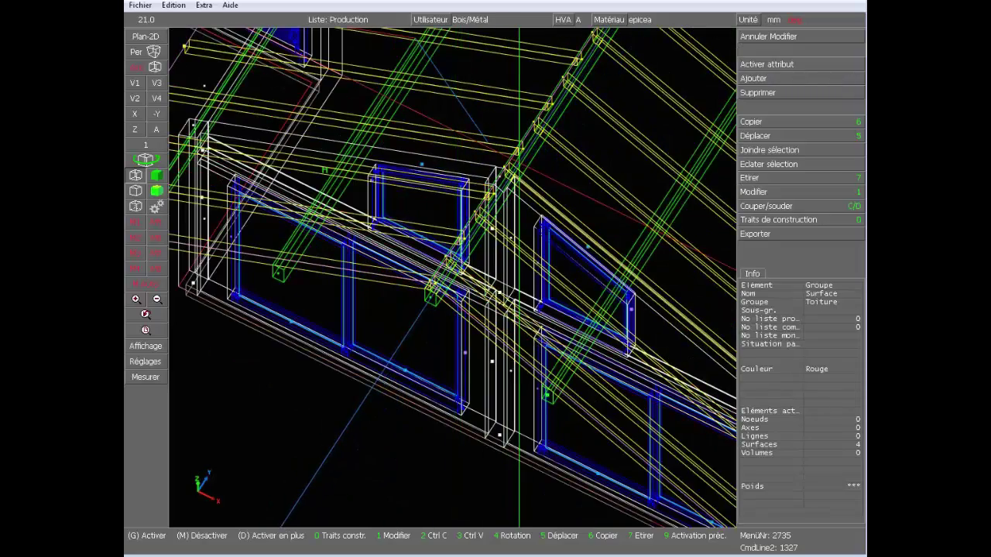
scroll(375, 280, "down", 5)
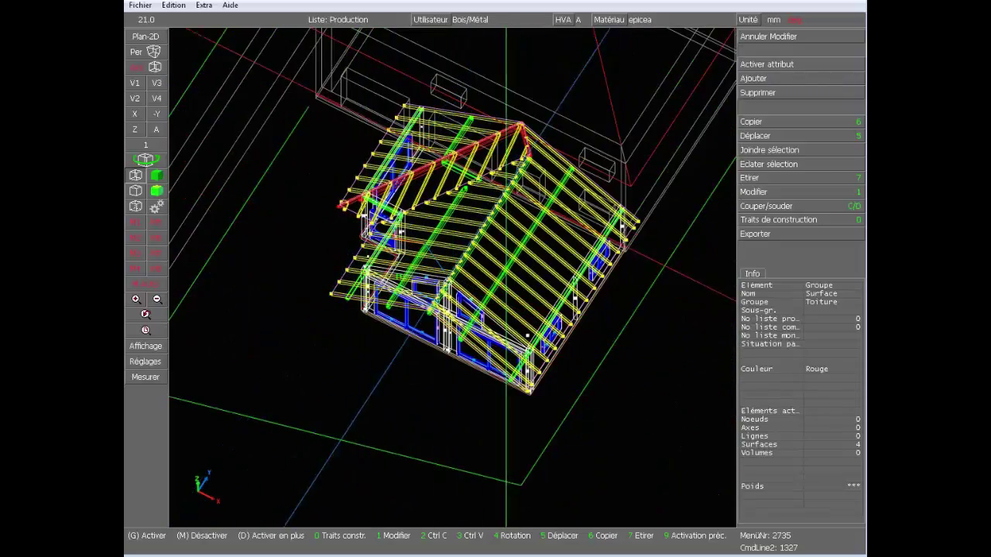
scroll(453, 233, "up", 3)
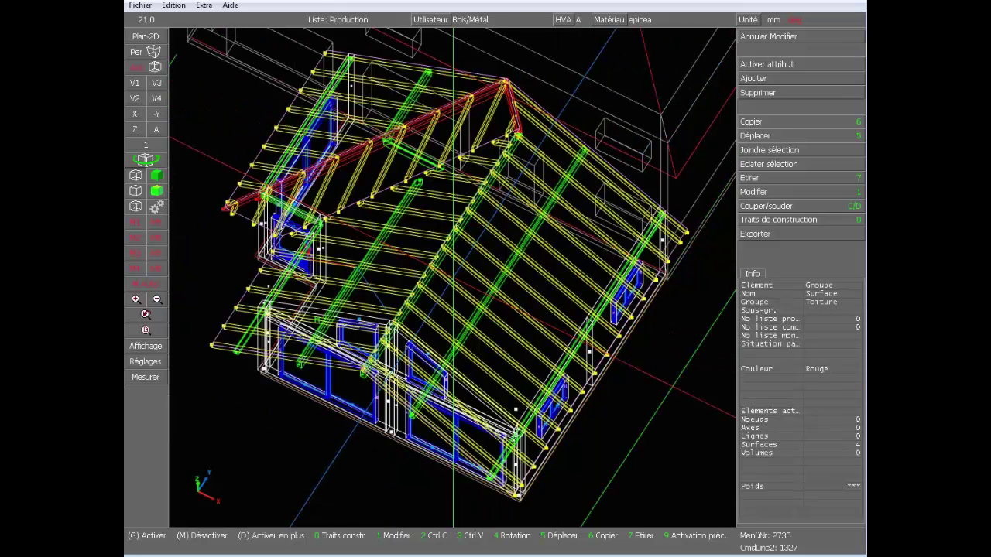
Step: Set the extension's rafter spacing to 20 000 mm in the automatic roof settings and recalculate the framing
left_click(755, 192)
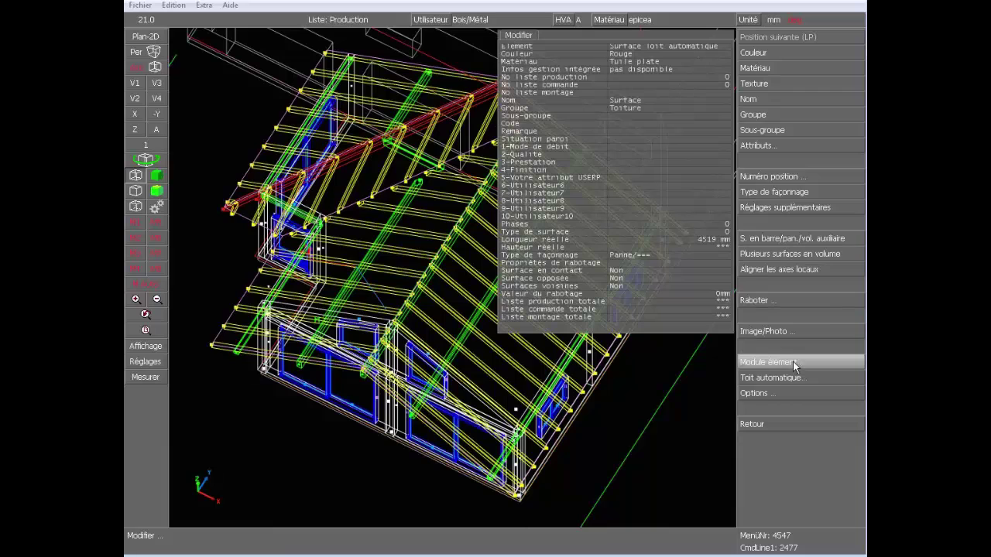
left_click(790, 383)
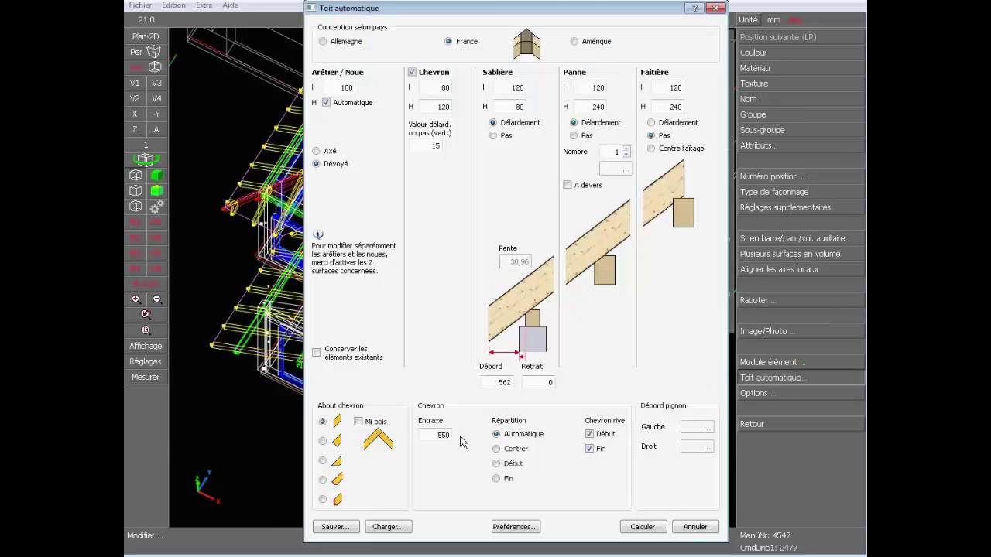
double_click(437, 436)
type("20")
key("BackSpace")
left_click(653, 531)
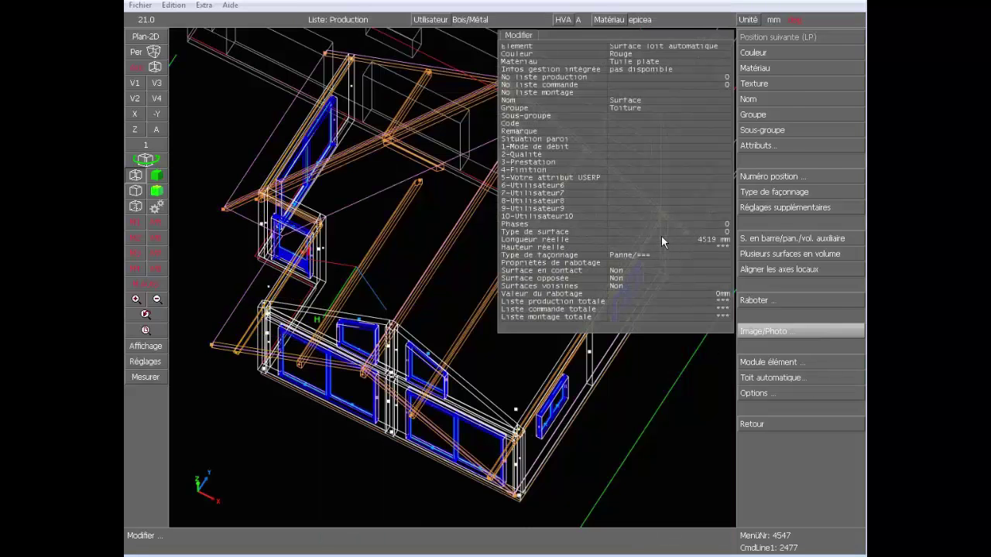
key("Escape")
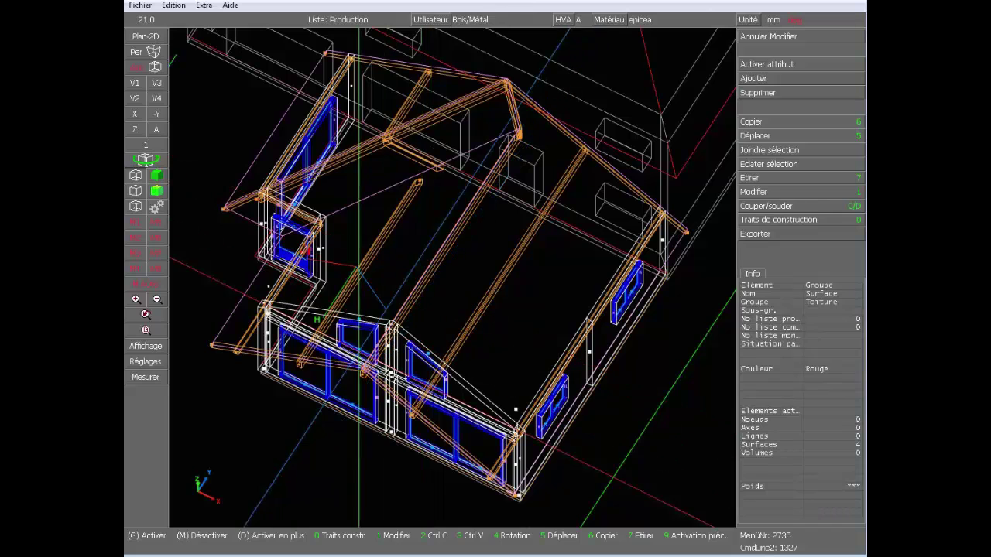
Step: Load the init.wrp preferences into the automatic roof settings of the extension's four surfaces and recalculate the framing
middle_click(362, 445)
left_click(462, 263)
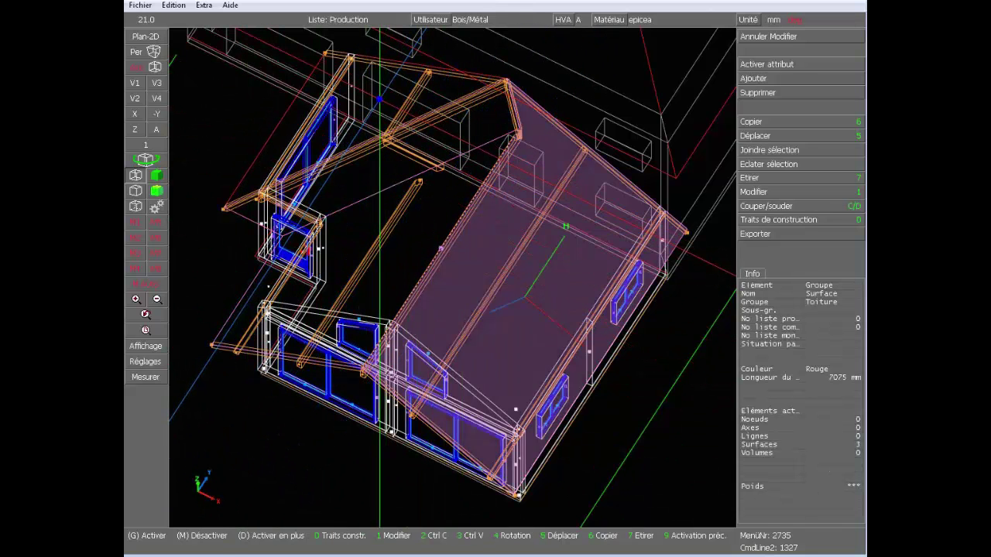
right_click(373, 90)
left_click(785, 194)
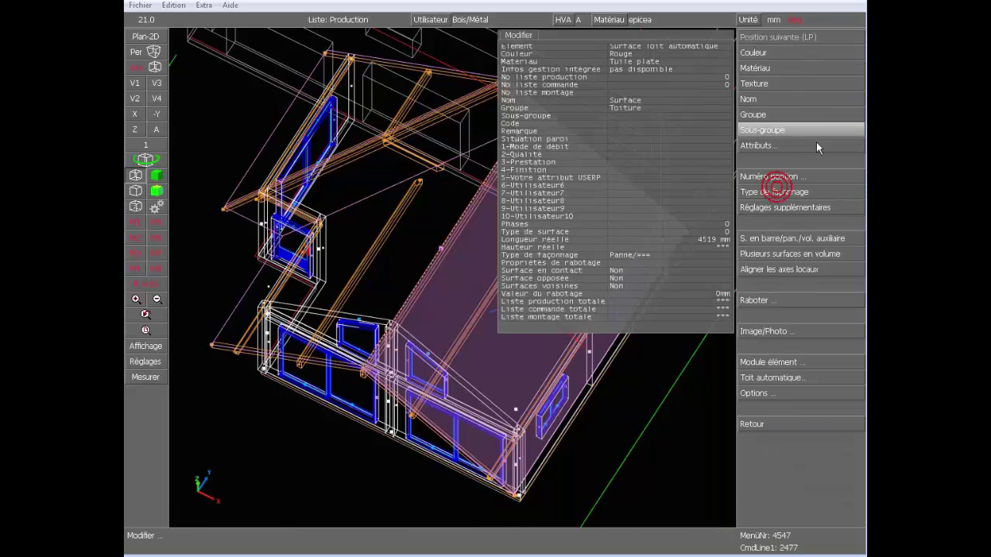
left_click(774, 383)
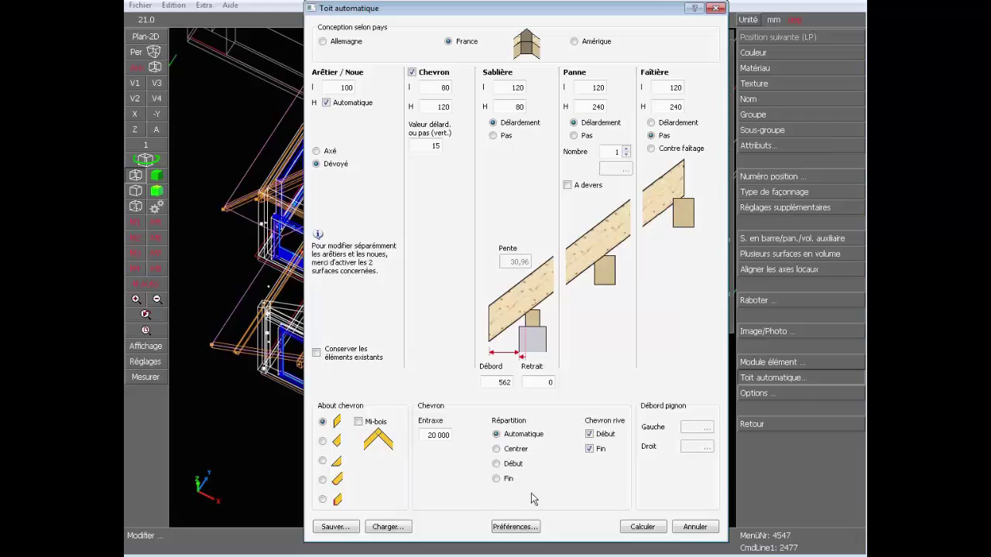
left_click(514, 527)
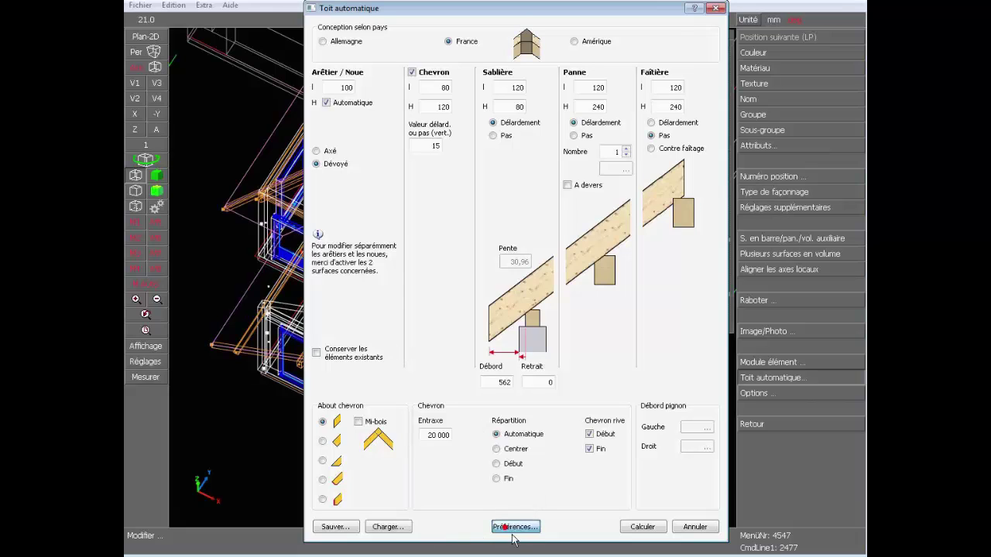
left_click(477, 336)
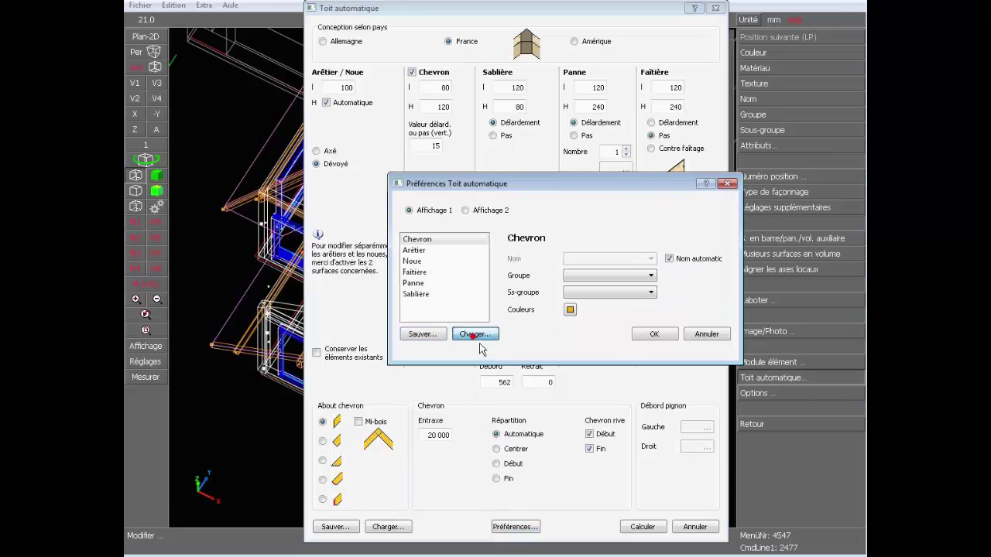
double_click(460, 157)
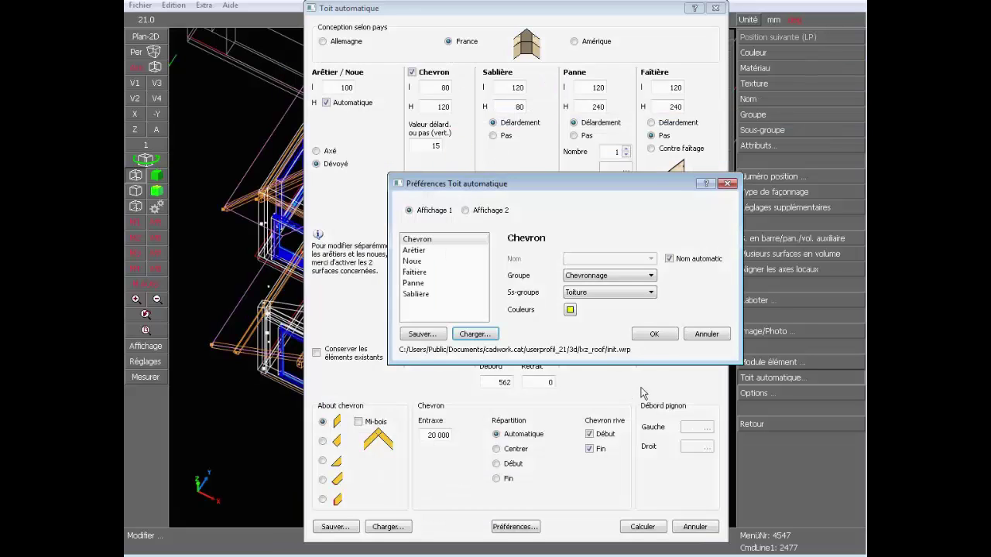
left_click(655, 334)
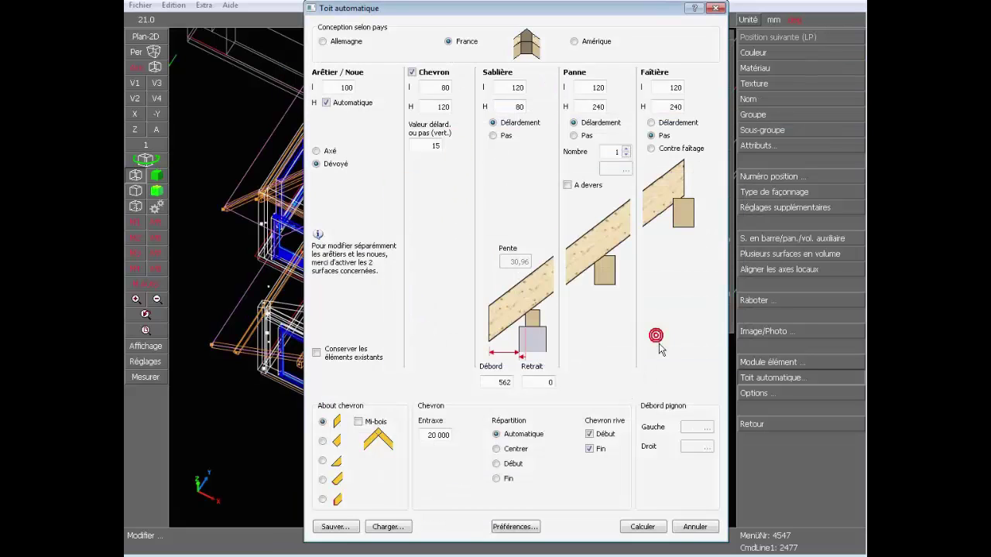
left_click(646, 530)
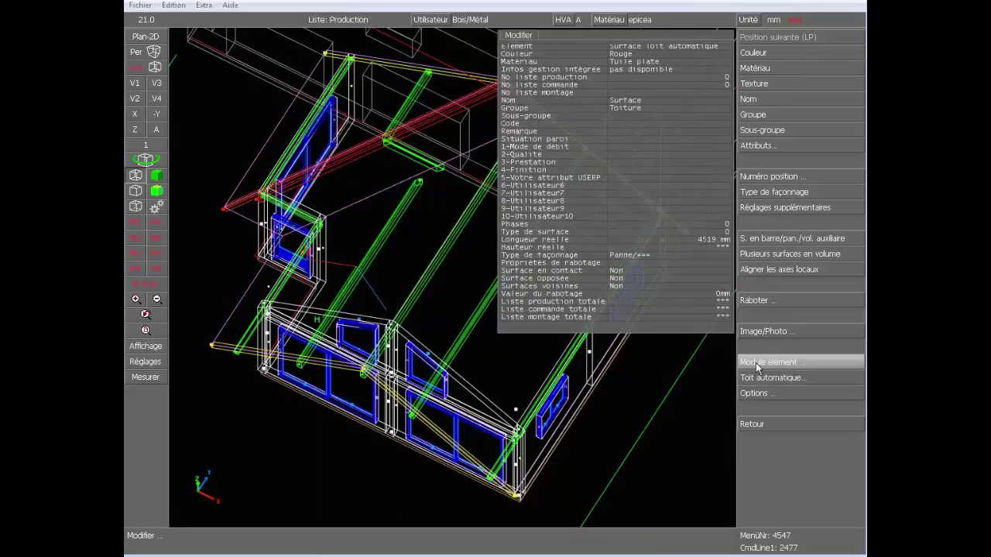
right_click(739, 353)
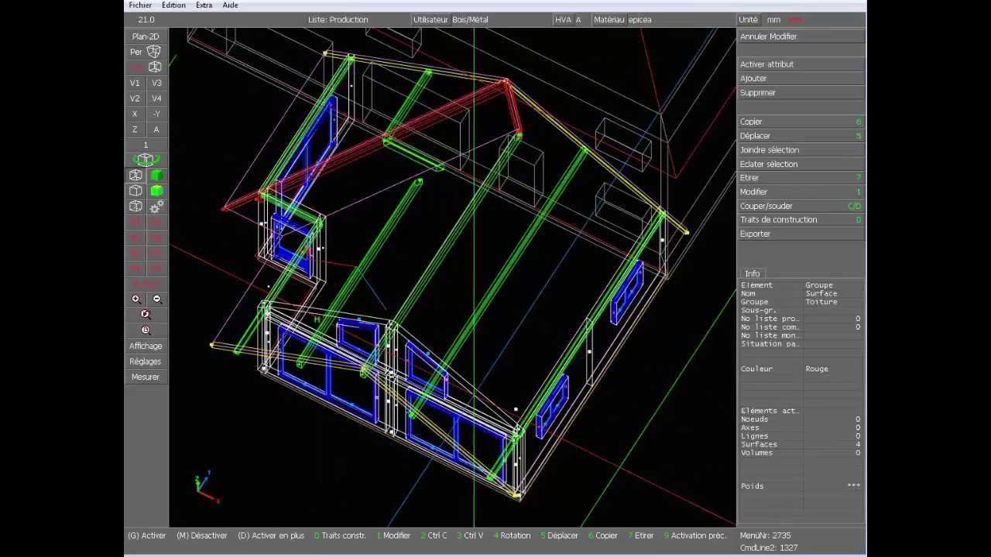
Step: Activate the two roof surfaces meeting at the valley above the entrance door, together with their intermediate purlins and the front gable rafter
middle_click_drag(479, 377, 537, 367)
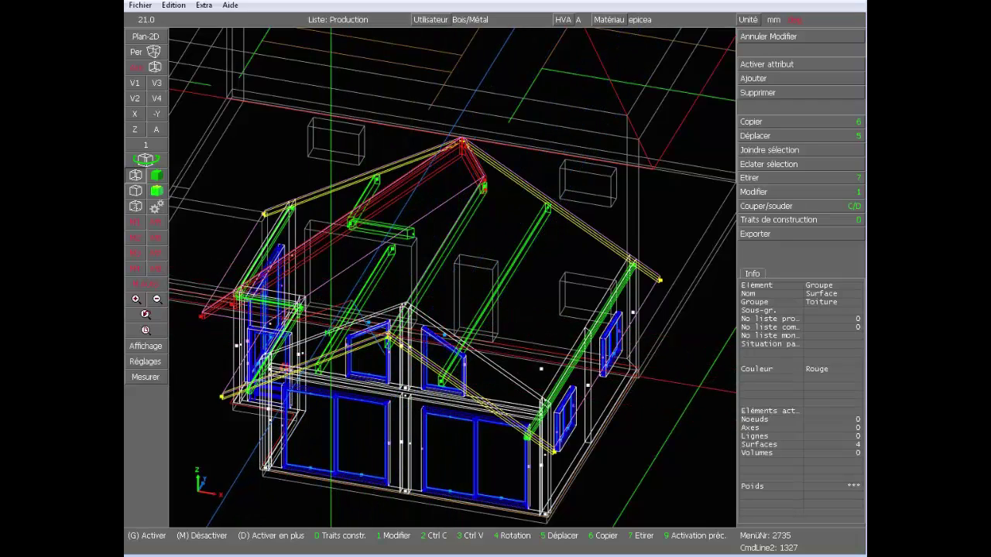
middle_click_drag(332, 318, 423, 283)
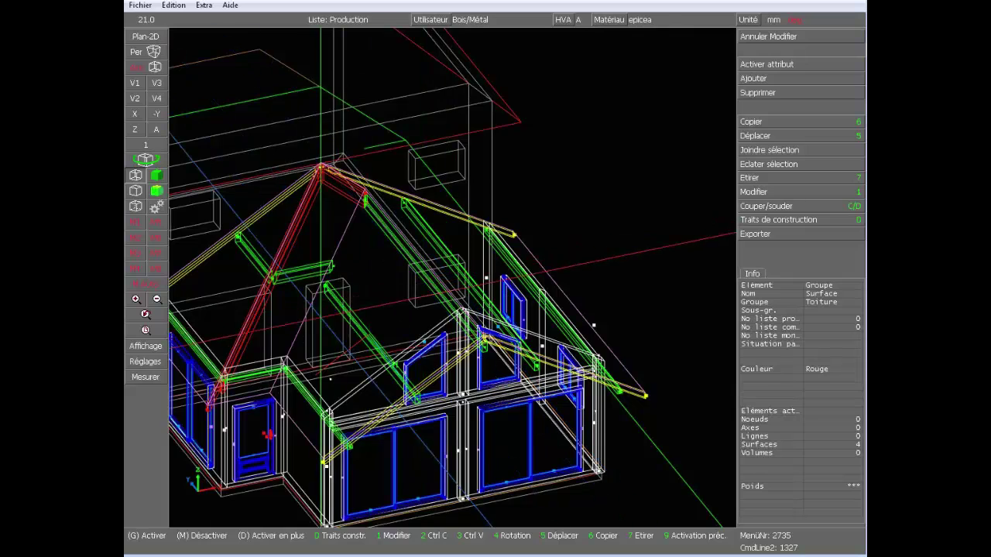
scroll(316, 299, "up", 2)
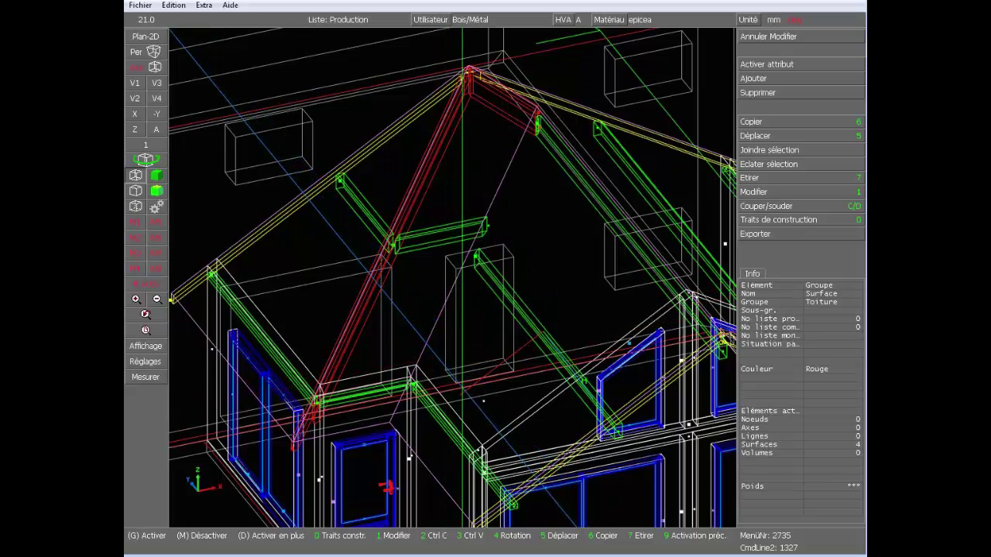
middle_click(653, 191)
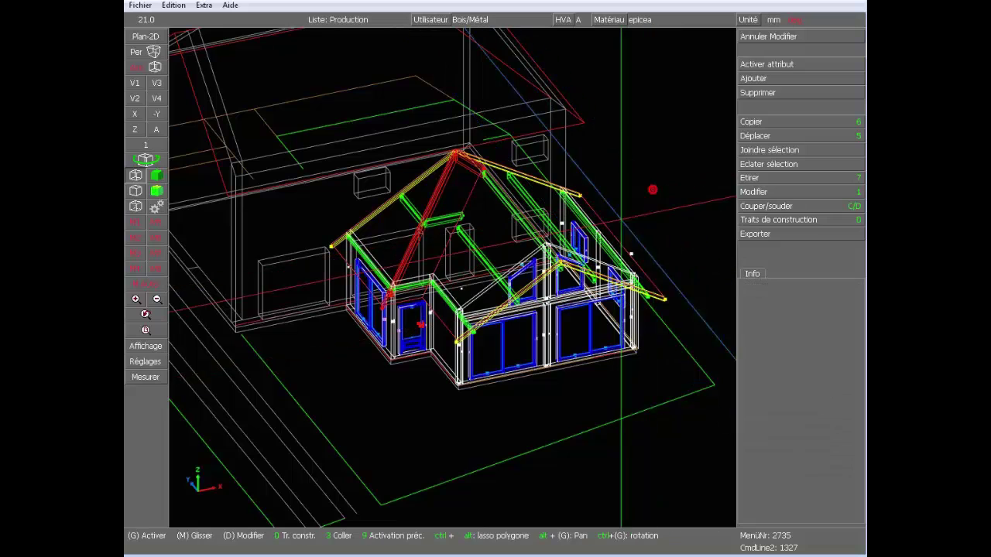
scroll(426, 201, "up", 2)
scroll(481, 337, "up", 2)
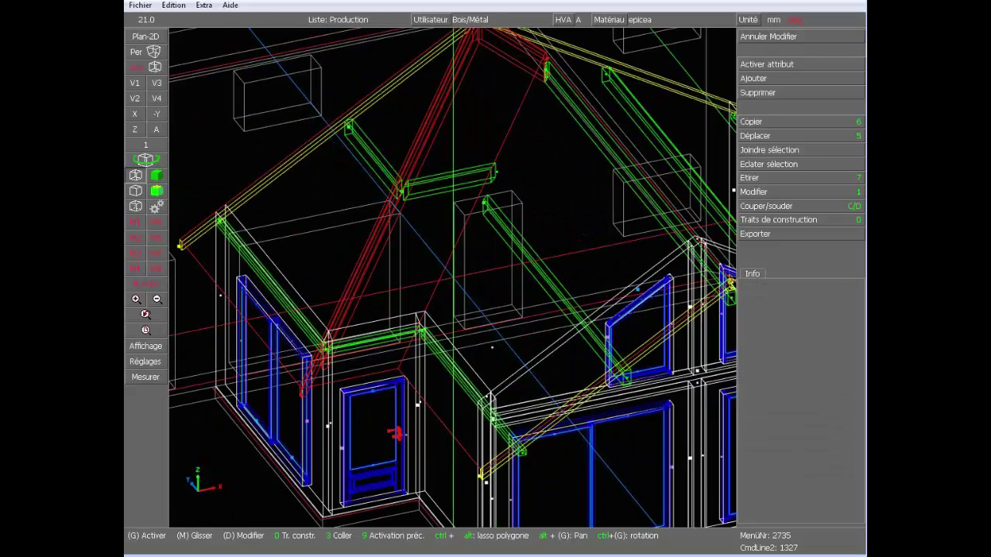
left_click(491, 348)
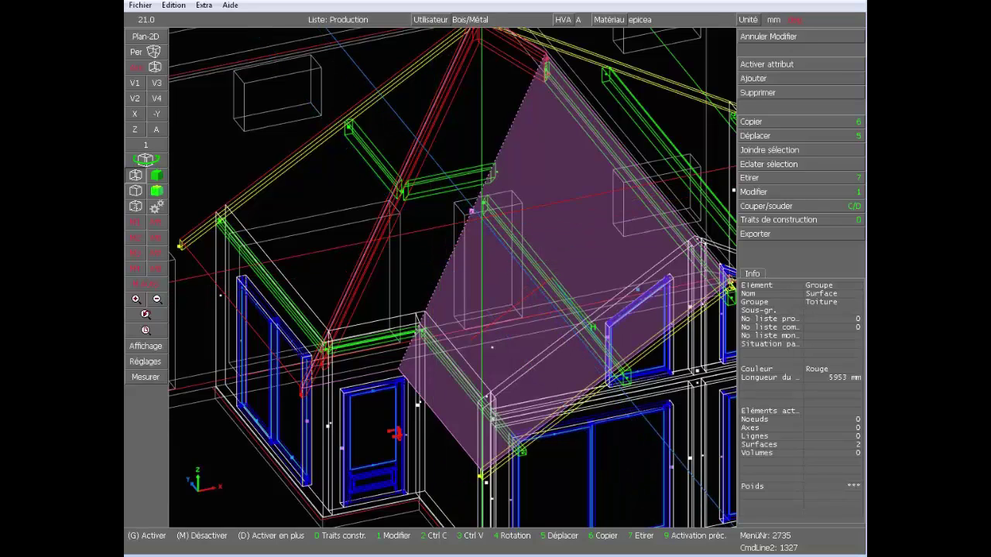
right_click(455, 176)
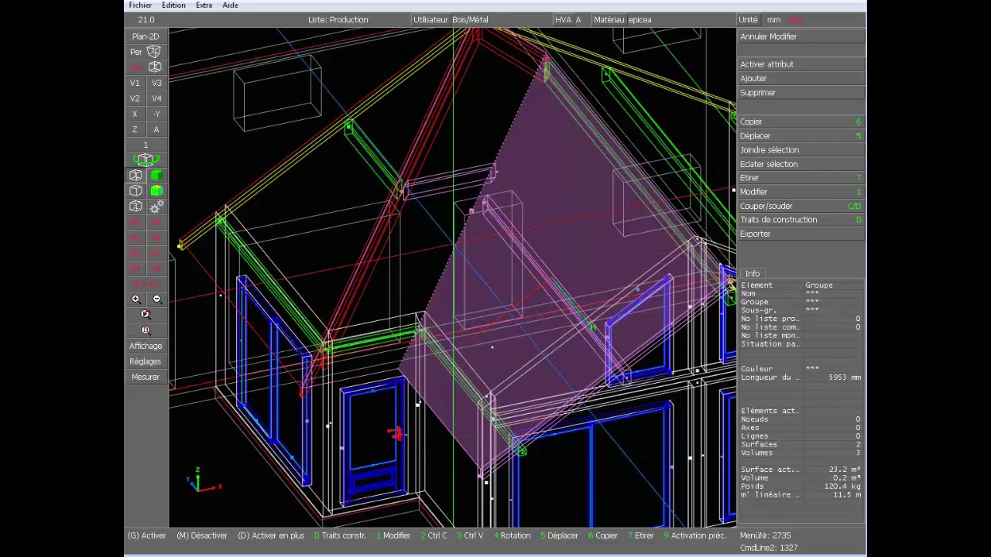
Step: Show the activated elements in a 2D working plane perpendicular to the valley edge
left_click(152, 36)
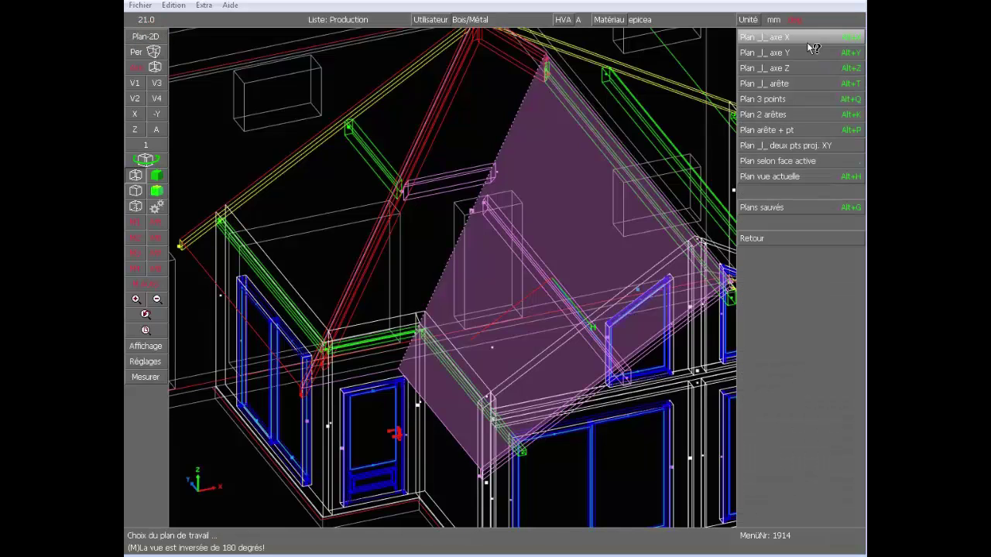
mouse_move(806, 101)
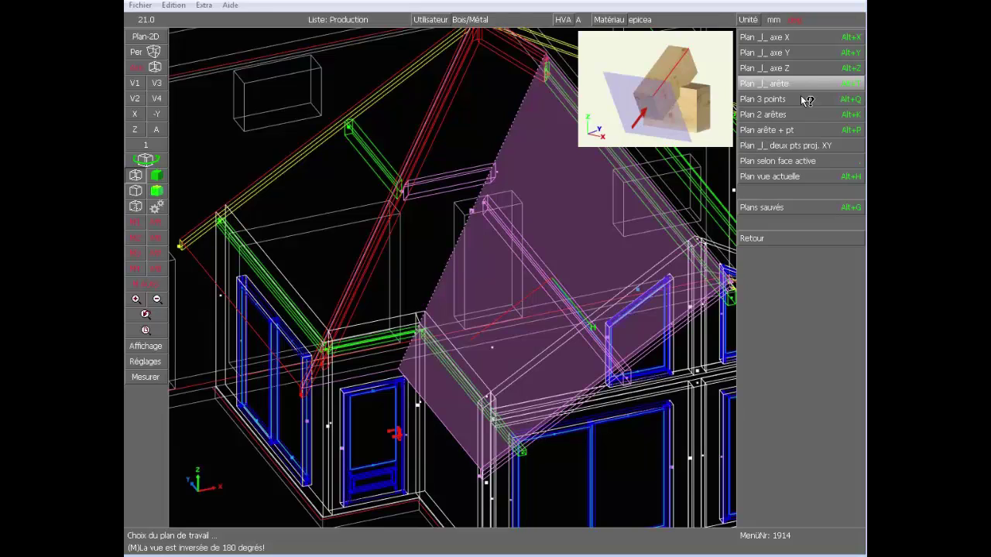
left_click(795, 89)
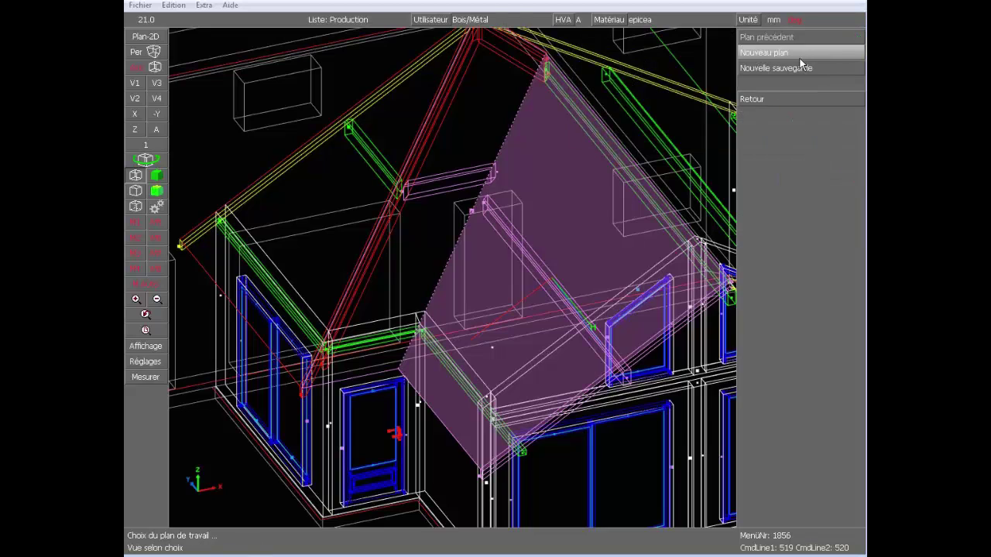
left_click(765, 54)
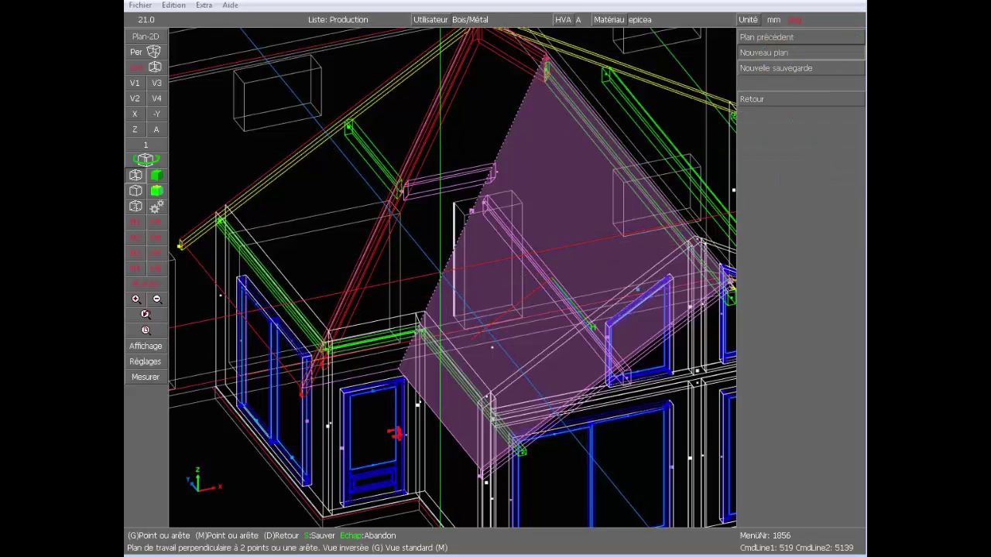
left_click(441, 273)
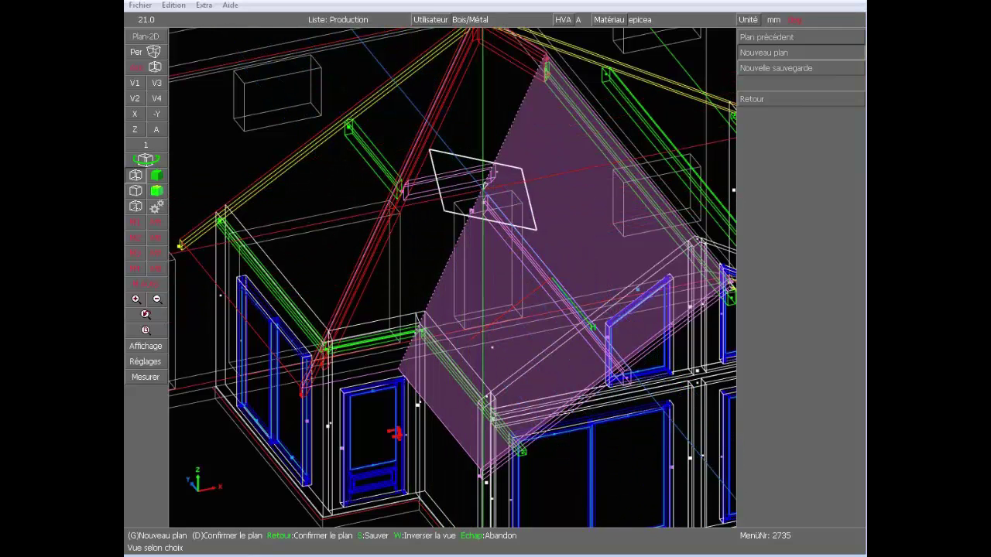
right_click(447, 233)
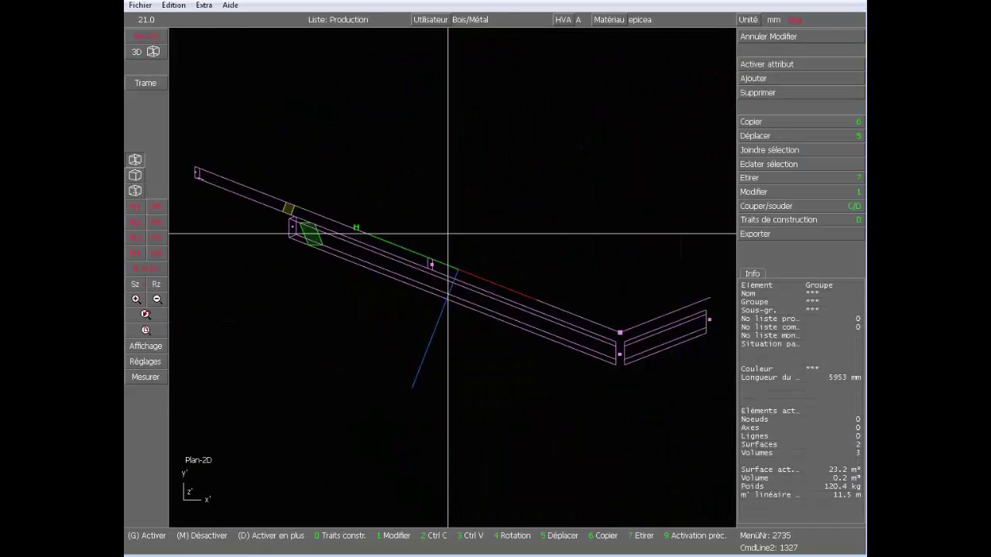
Step: Draw construction lines parallel to both roof surface lines at the valley, offset 120 mm below them
middle_click(524, 250)
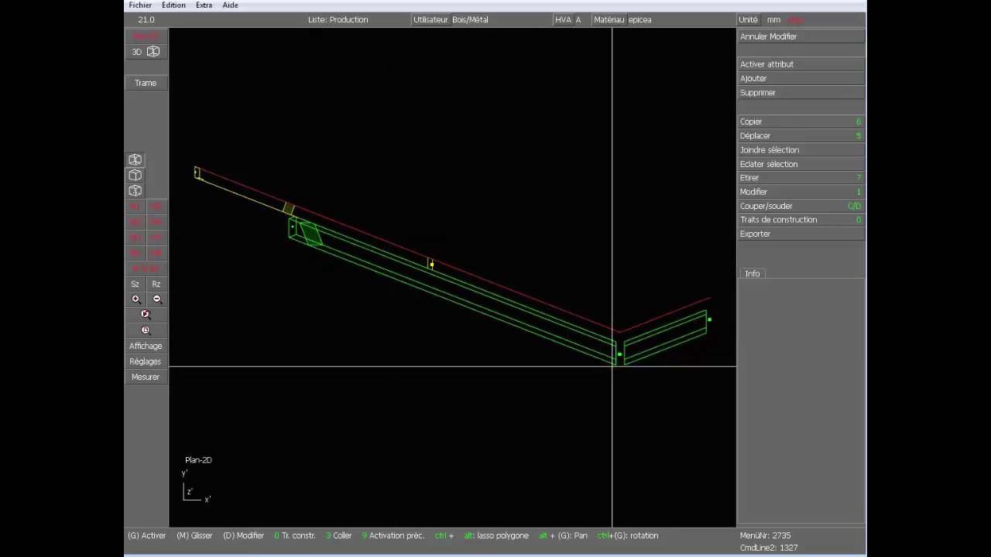
scroll(617, 357, "up", 3)
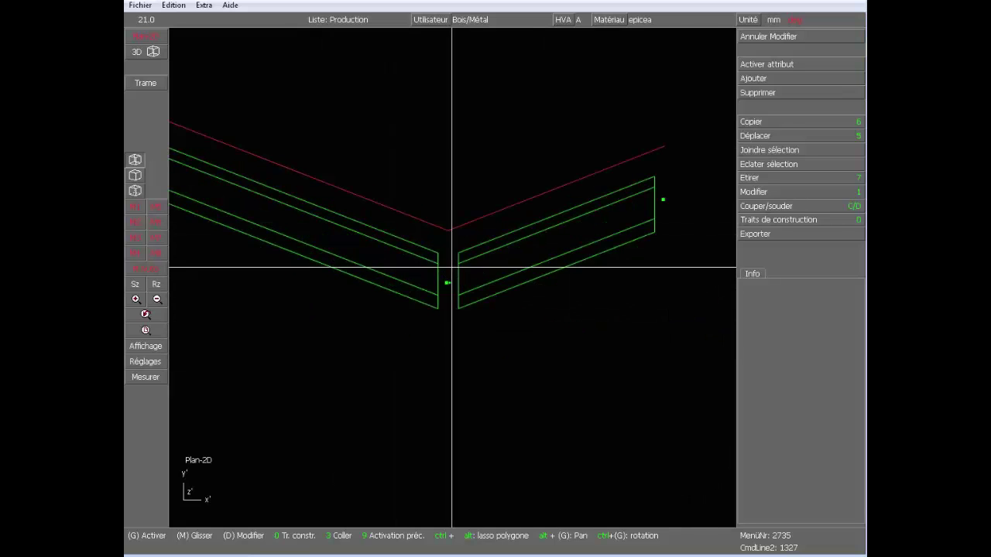
scroll(451, 267, "up", 2)
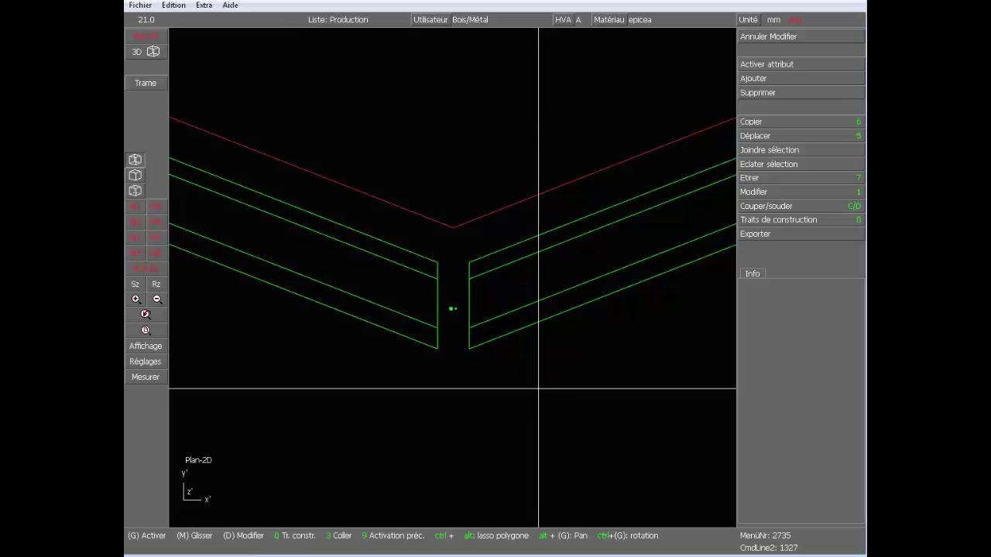
left_click(809, 220)
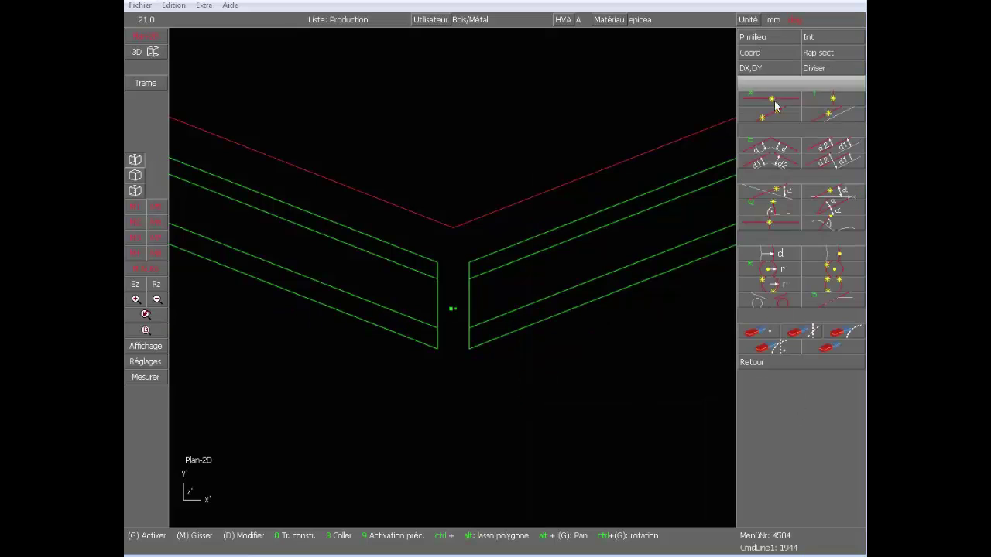
left_click(780, 158)
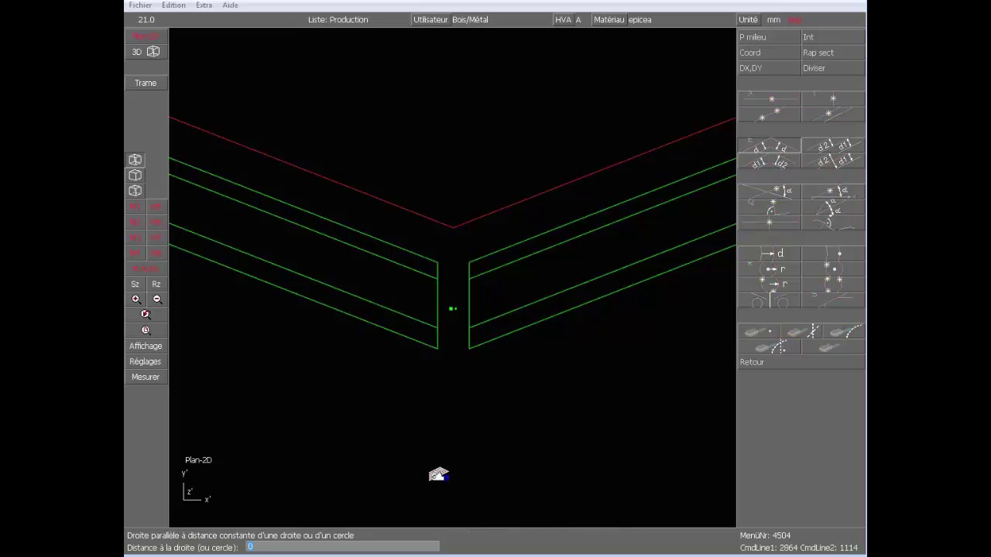
type("120")
key("Return")
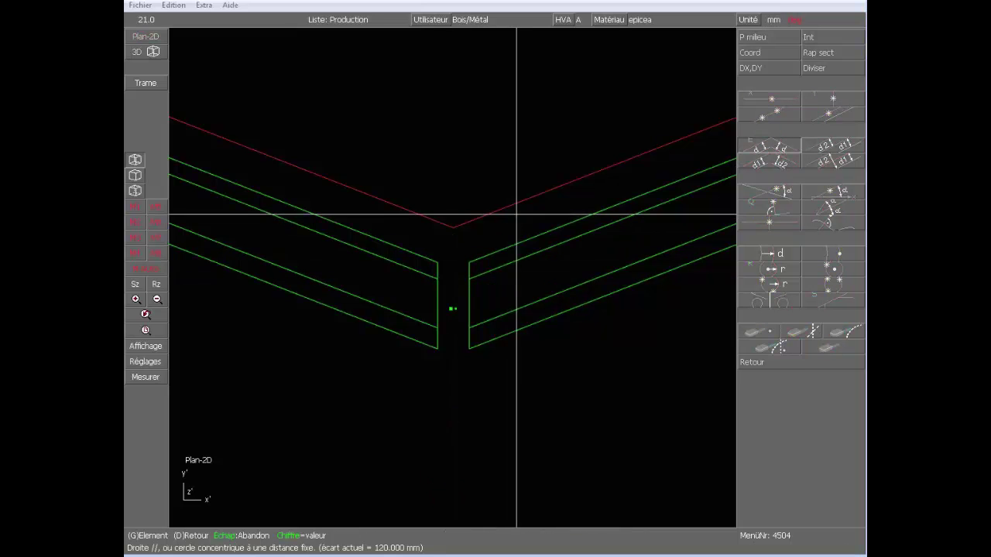
left_click(409, 210)
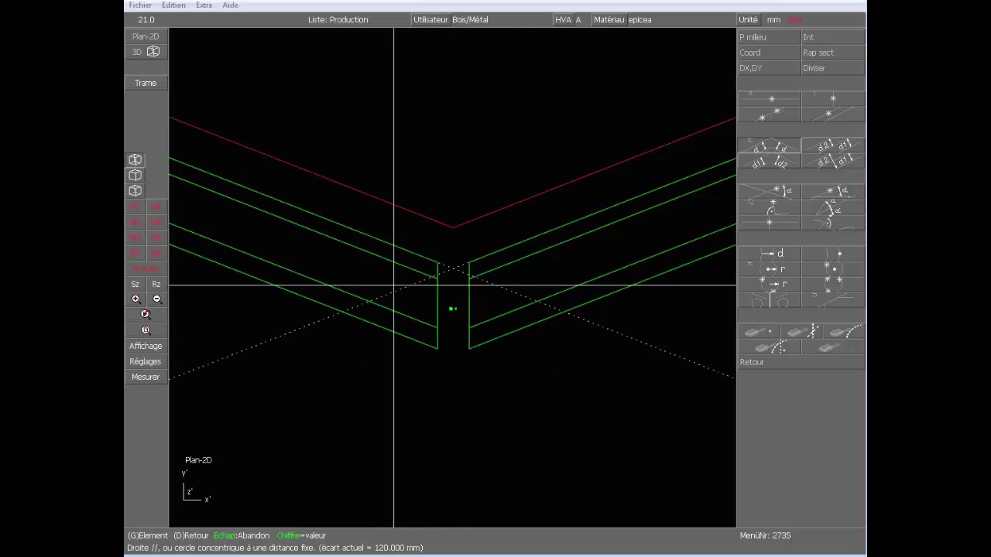
right_click(424, 421)
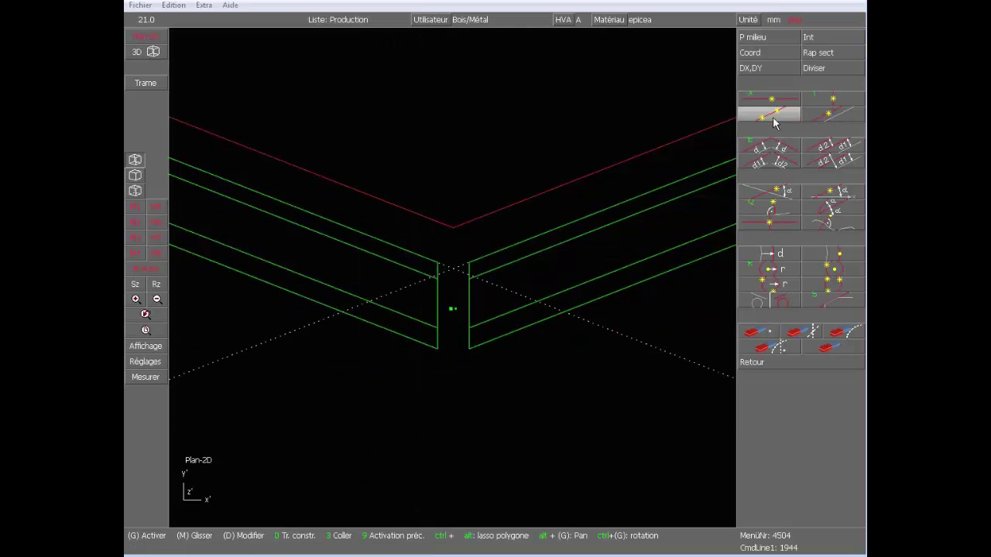
mouse_move(774, 124)
right_click(569, 108)
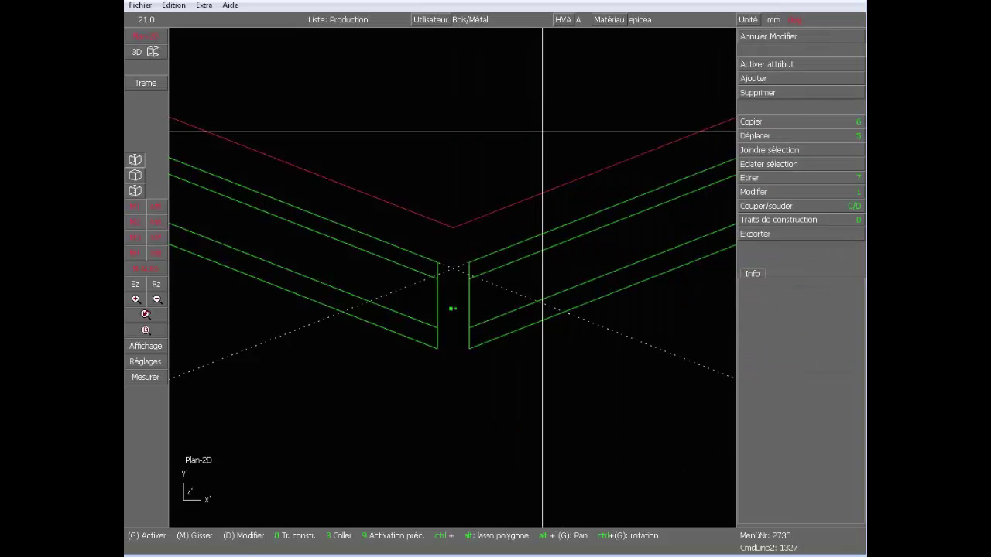
Step: Draw vertical construction lines through the upper end corners of the two purlins facing each other at the valley
scroll(457, 263, "up", 4)
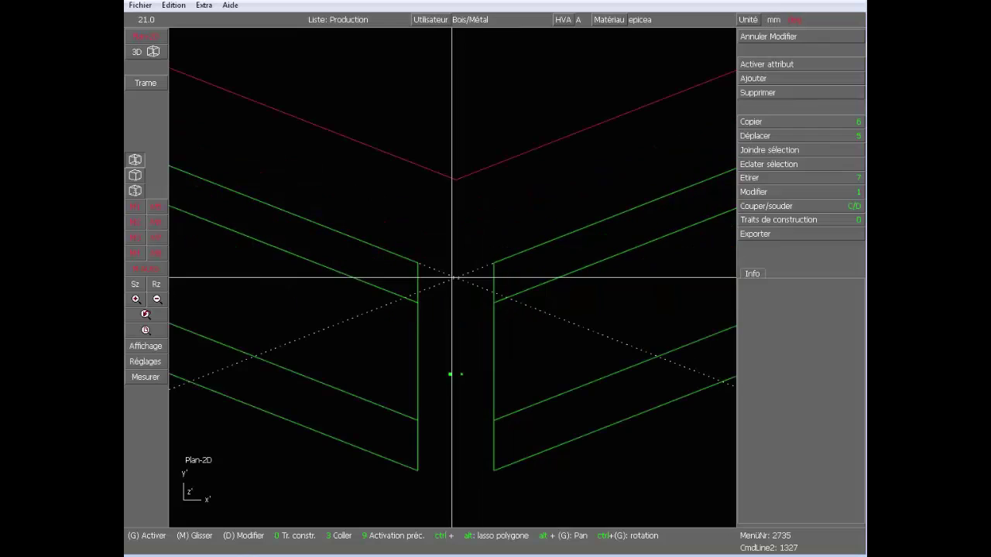
key("0")
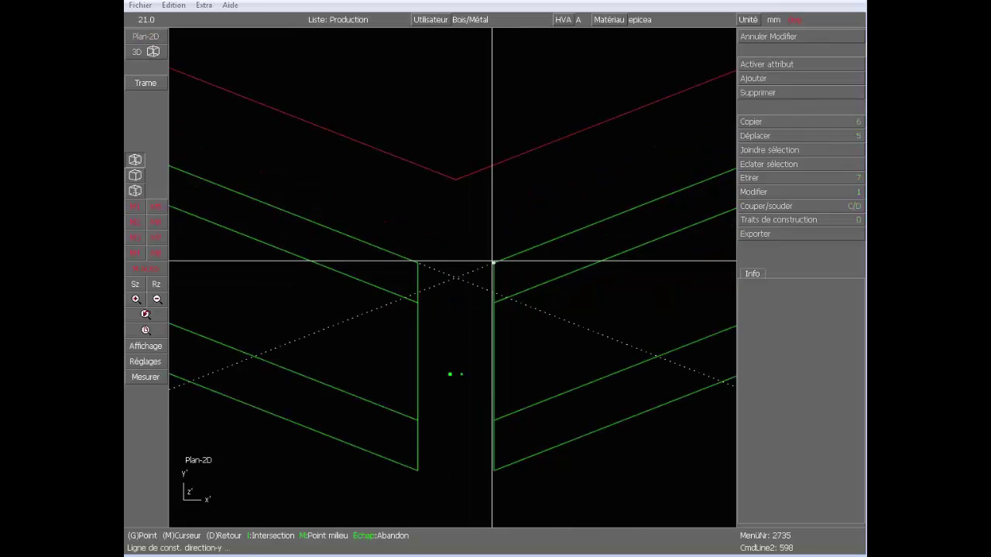
left_click(492, 261)
left_click(418, 261)
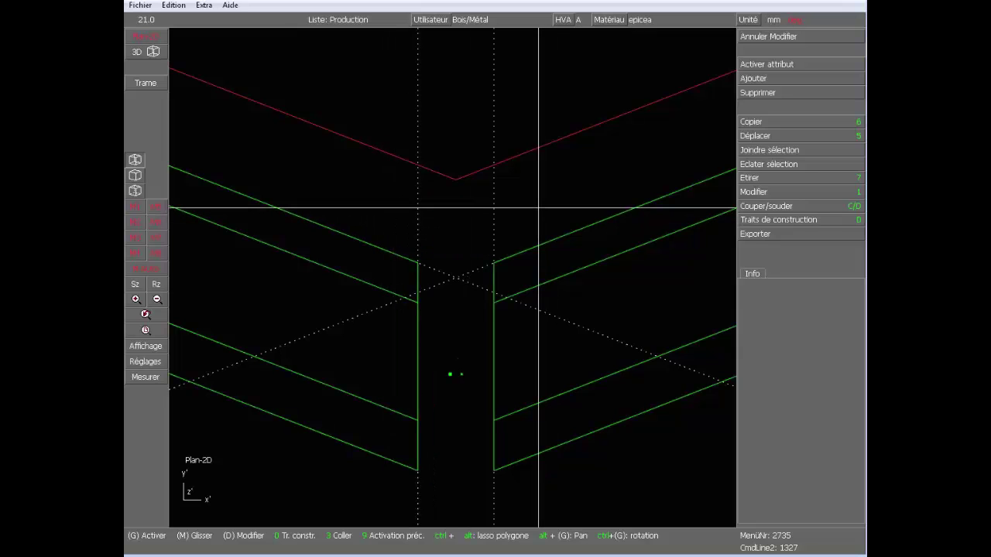
Step: Measure the vertical distance between the roof surface line and the upper end corner of the facing purlin at the valley
key("m")
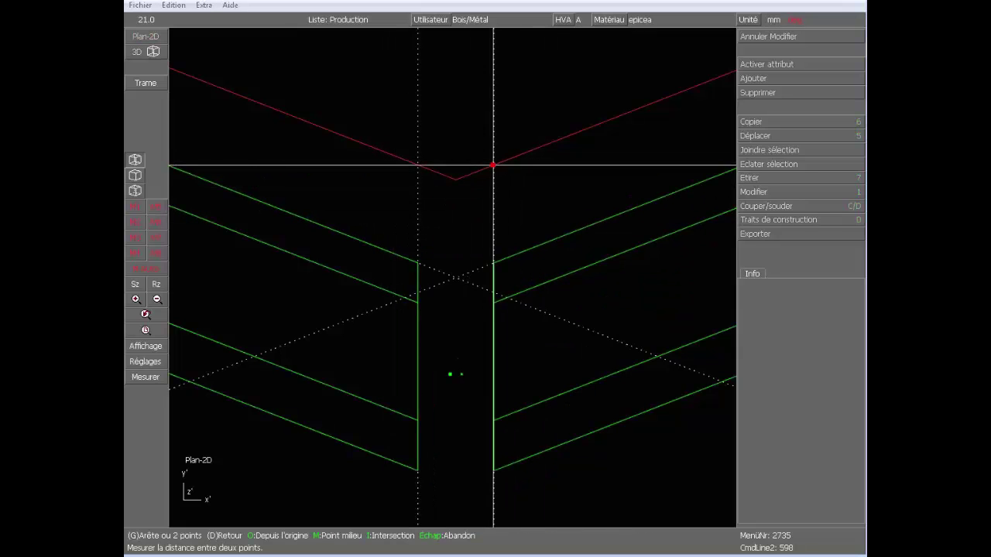
left_click(494, 165)
left_click(494, 263)
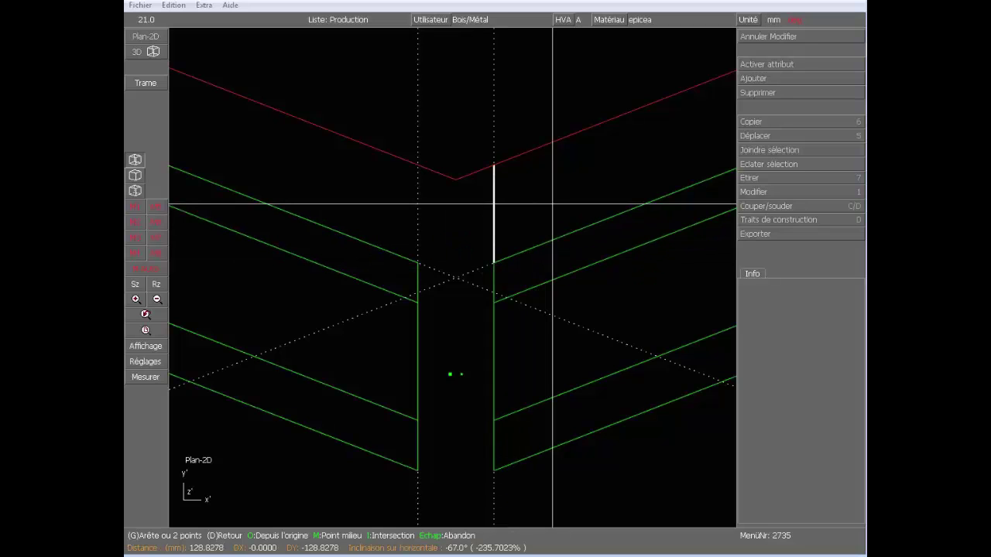
key("Escape")
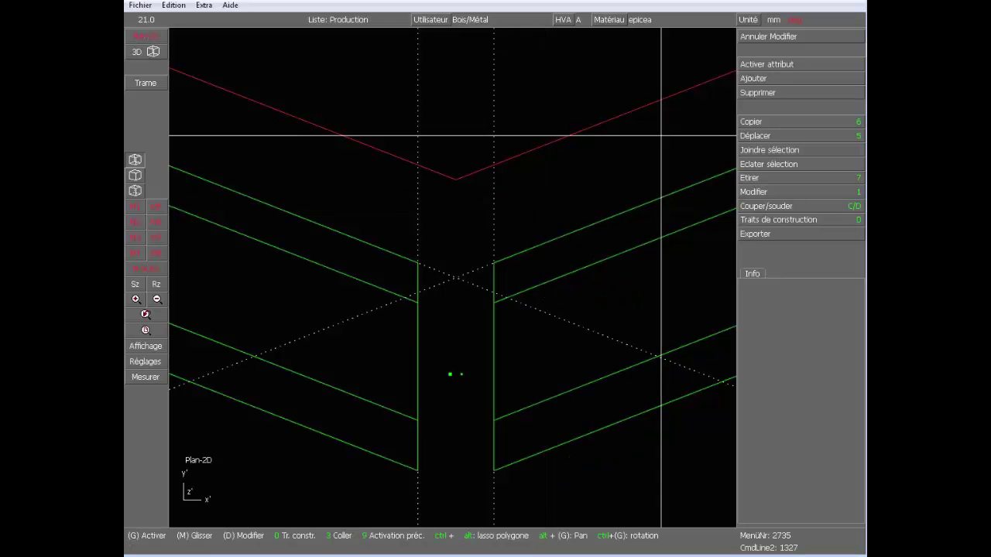
Step: Define a new rectangular bar with a height of 129 mm, colour rouge and the name Noue
left_click(775, 84)
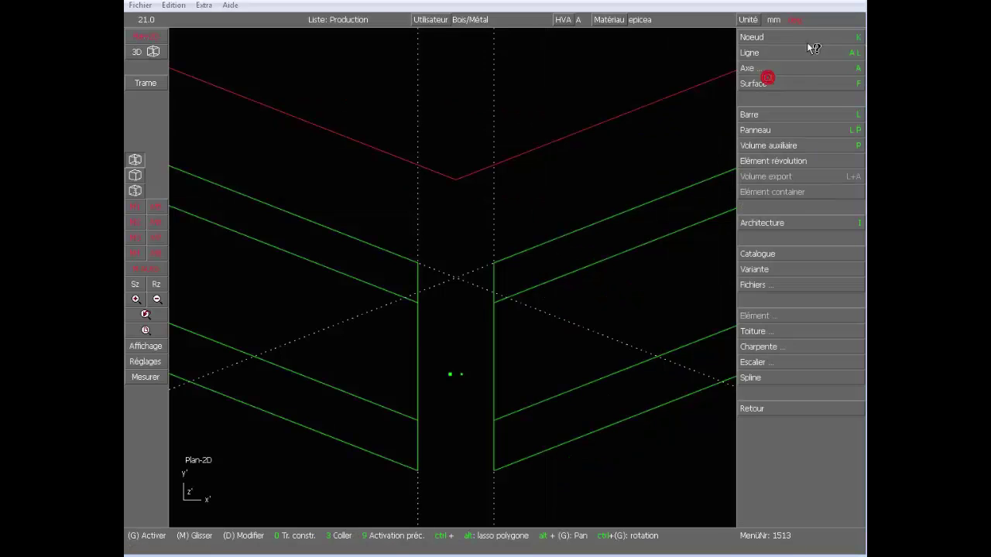
left_click(797, 116)
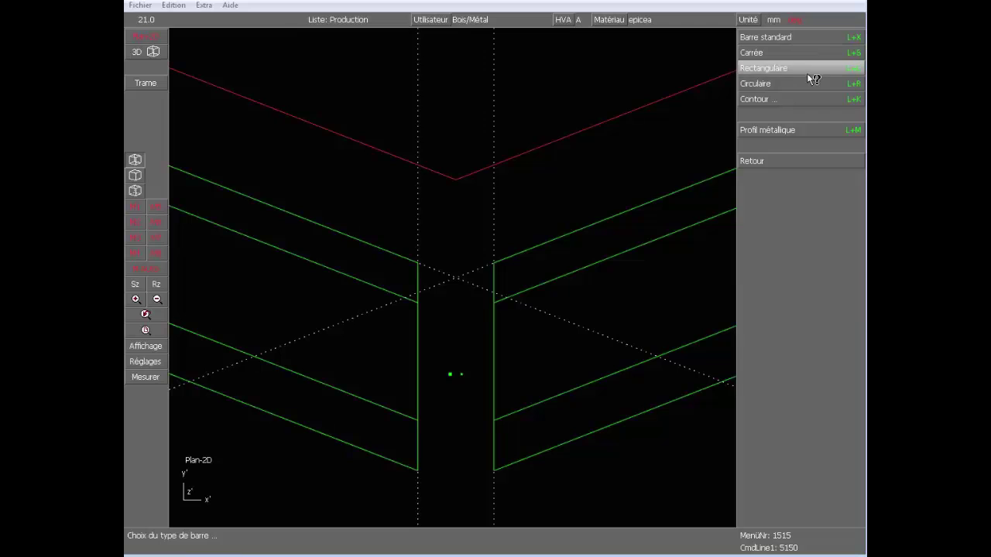
left_click(807, 75)
left_click(810, 71)
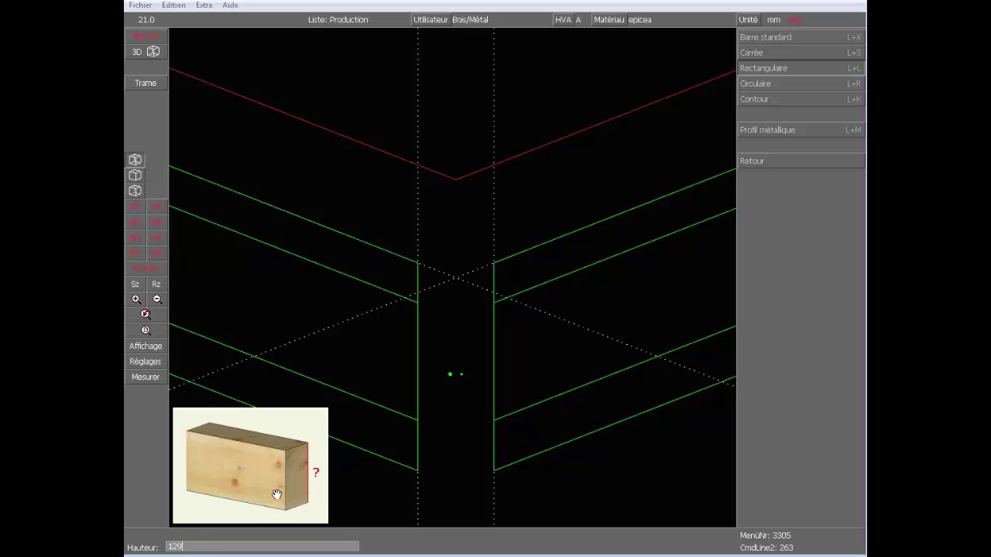
key("Return")
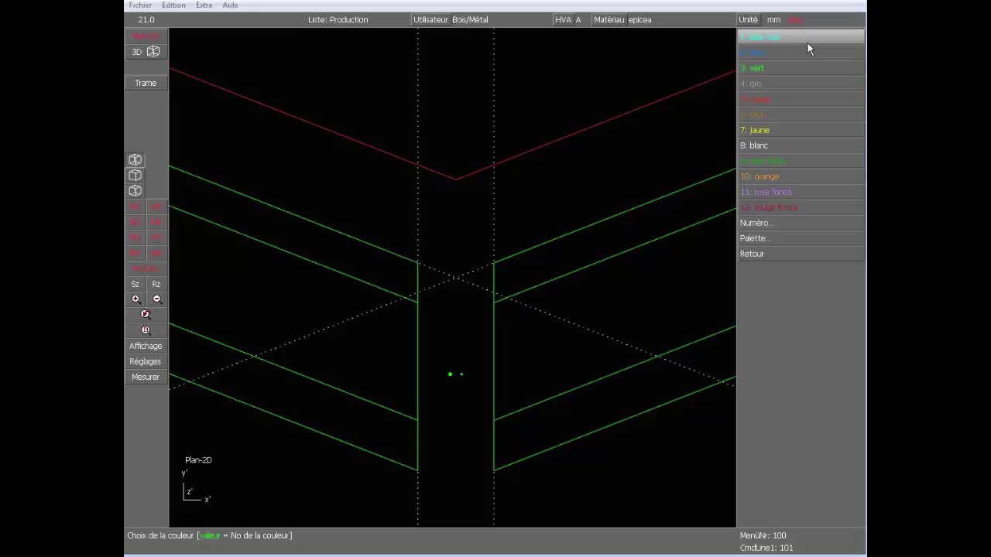
left_click(785, 99)
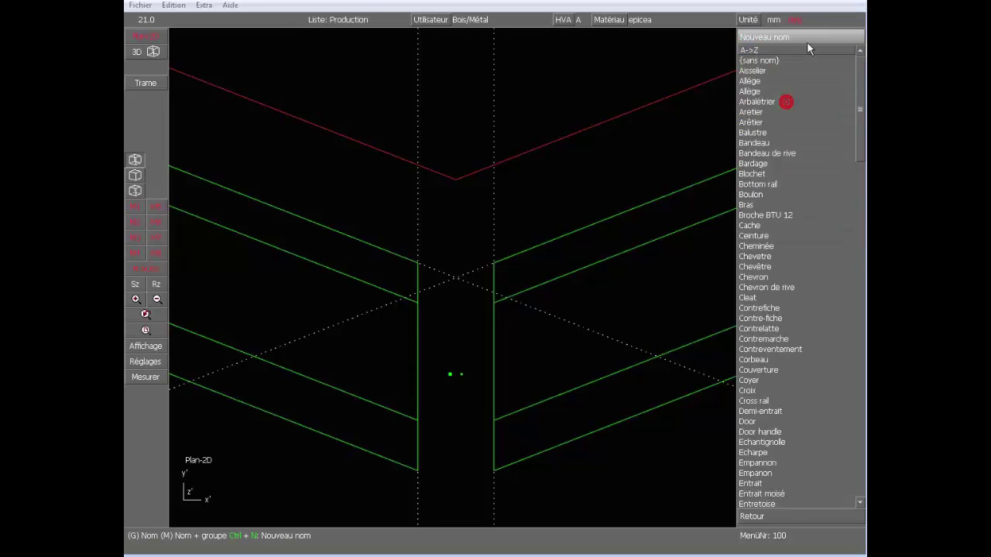
scroll(805, 46, "down", 10)
scroll(799, 72, "down", 1)
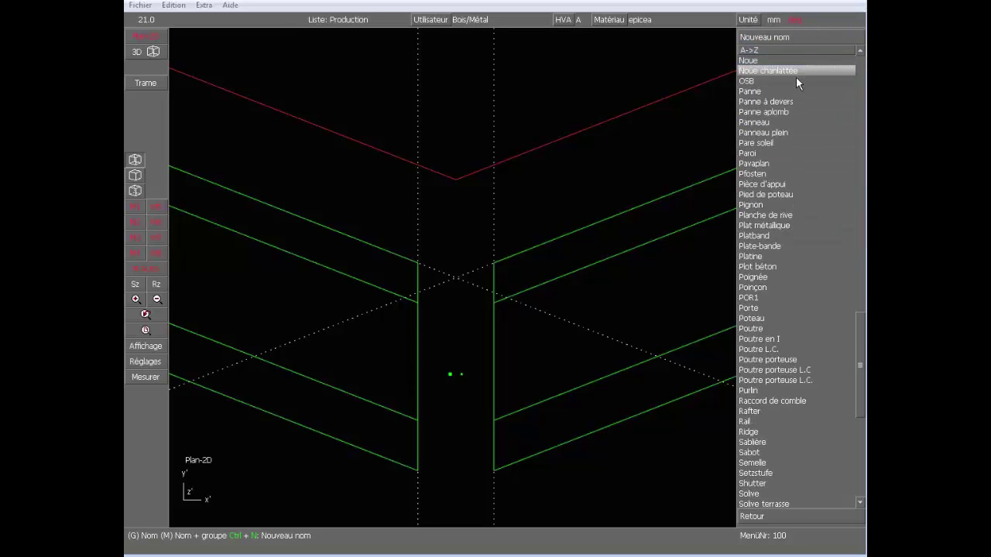
left_click(789, 62)
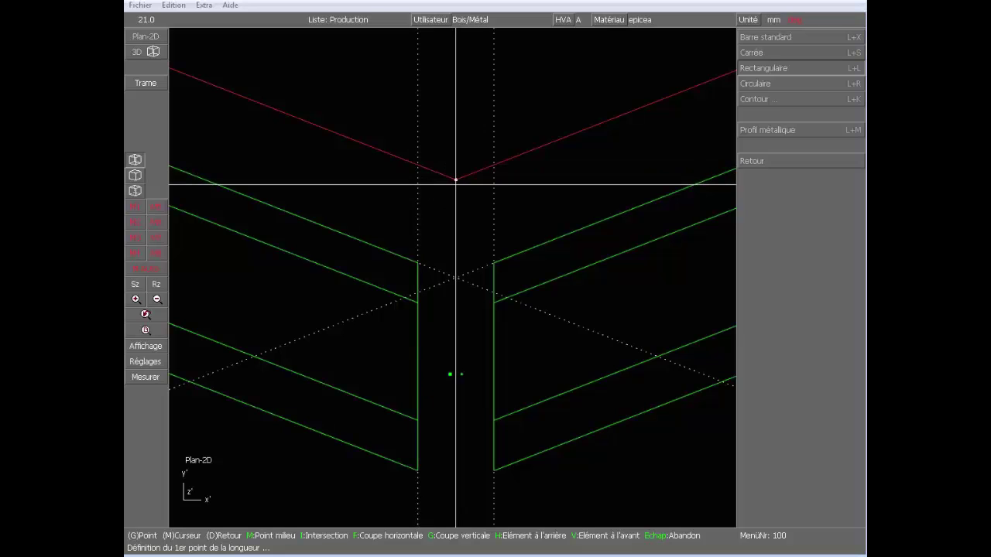
Step: Place the red valley bar between the vertical construction lines, its upper corners on the roof lines, with a length of 10000 mm
left_click(418, 165)
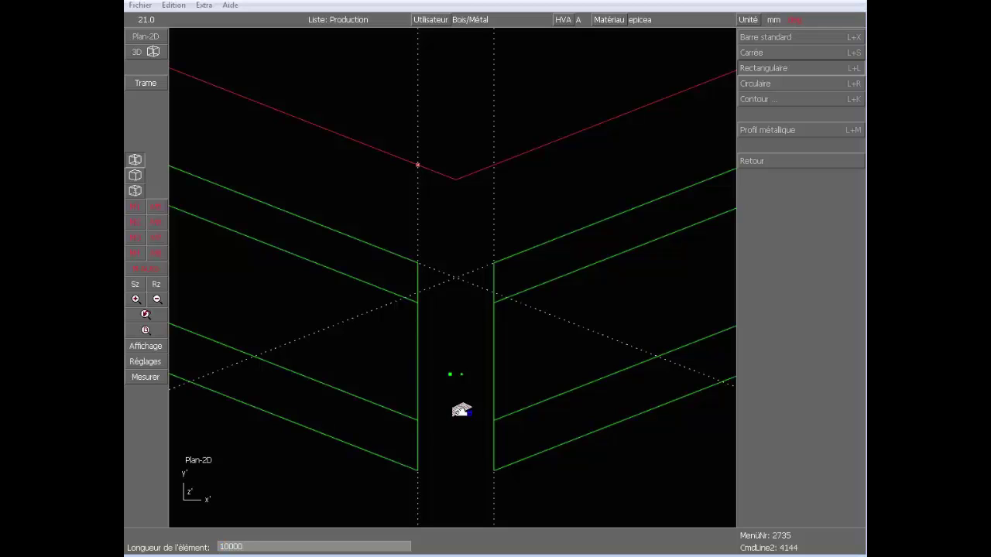
key("Return")
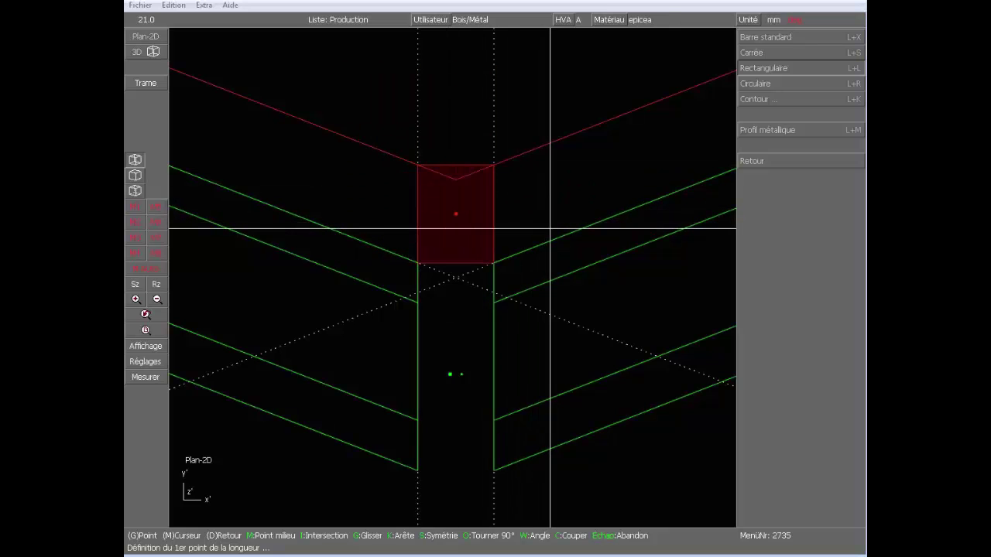
right_click(552, 210)
right_click(801, 36)
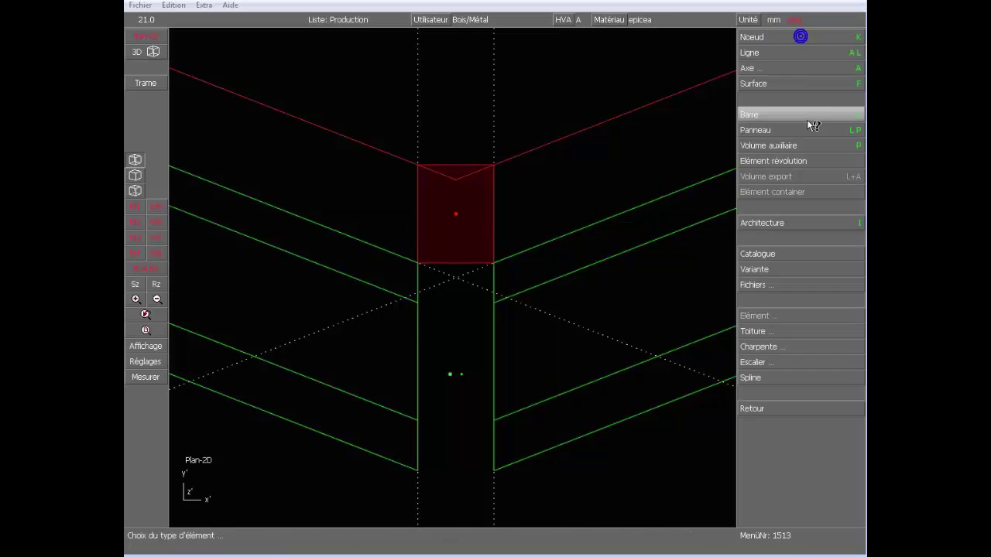
right_click(800, 113)
Step: Cut the top of the red valley bar to a V-shaped contour following both roof surface lines
left_click(474, 253)
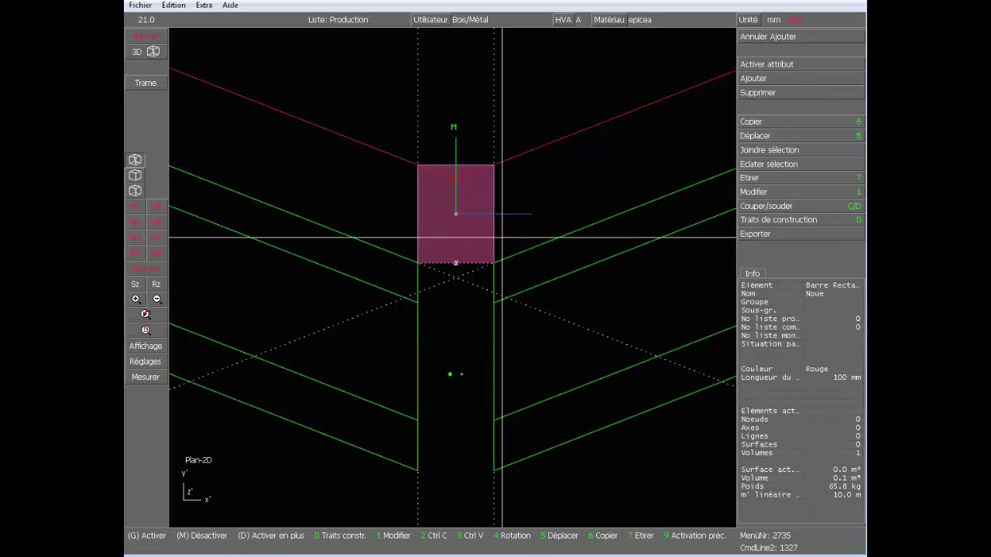
key("c")
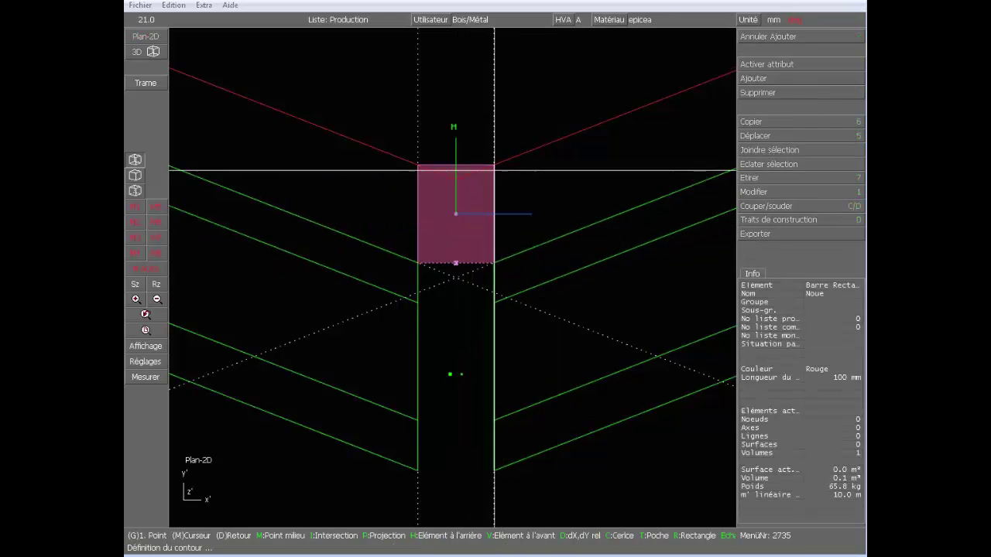
left_click(496, 162)
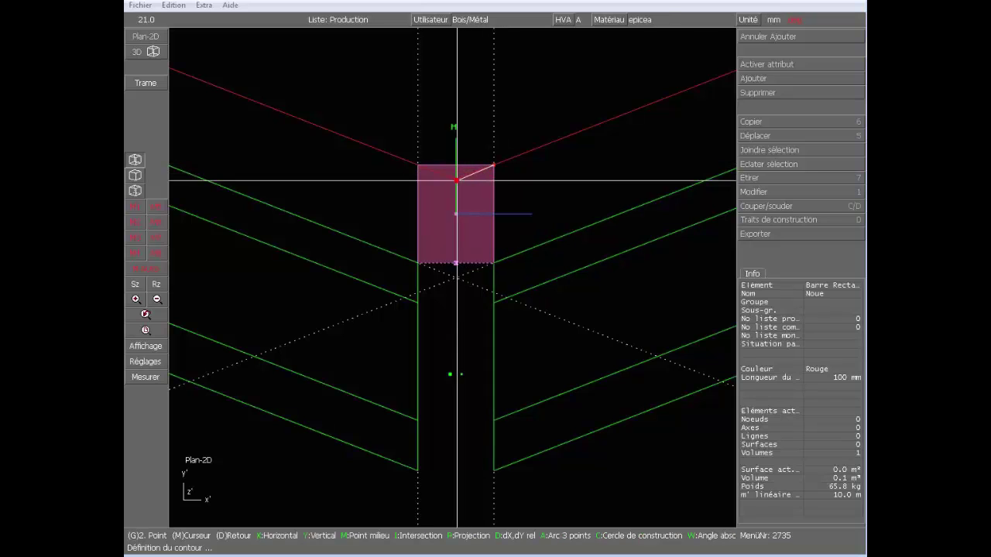
left_click(457, 180)
left_click(417, 164)
right_click(445, 118)
left_click(560, 205)
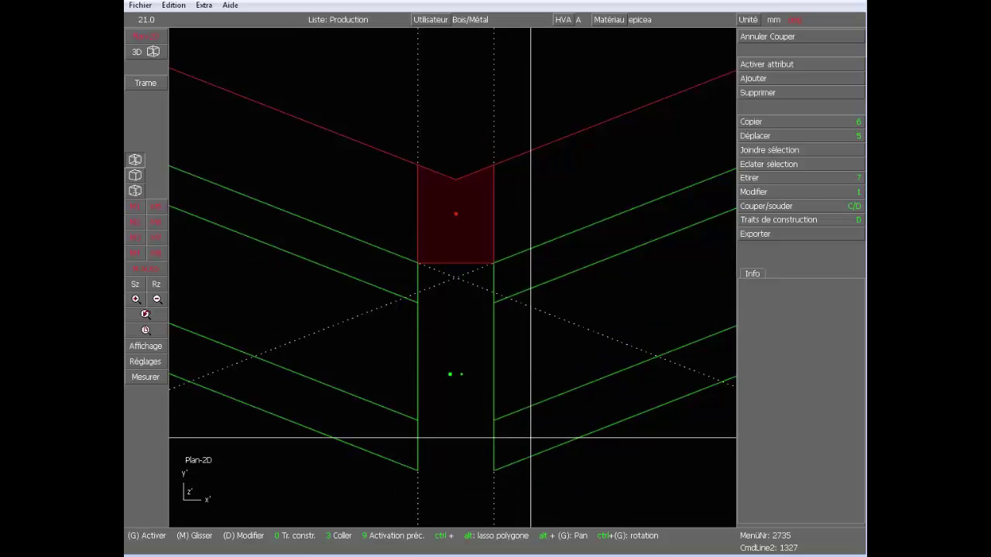
Step: Measure the vertical distance from the red valley bar's lower corner to the purlin's lower end corner
key("m")
left_click(494, 263)
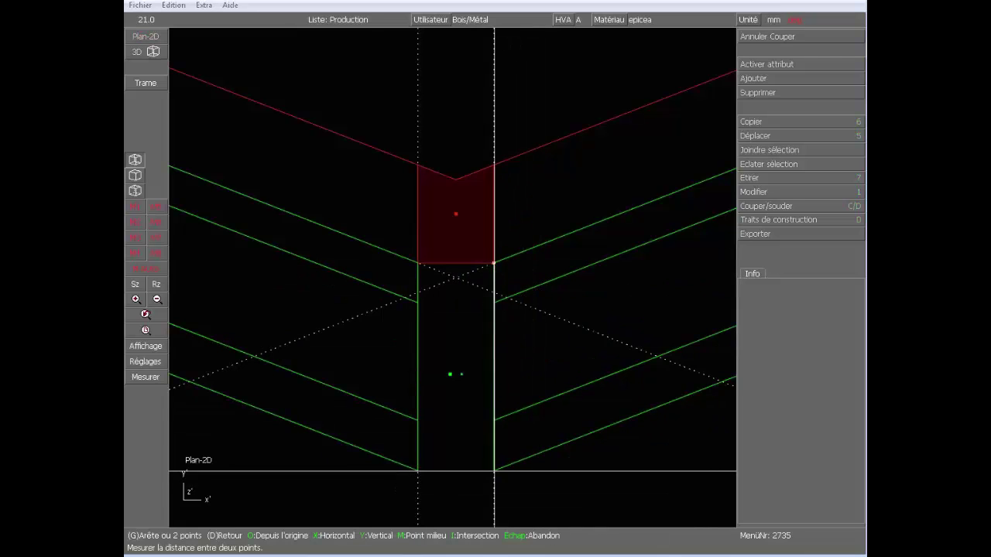
left_click(493, 471)
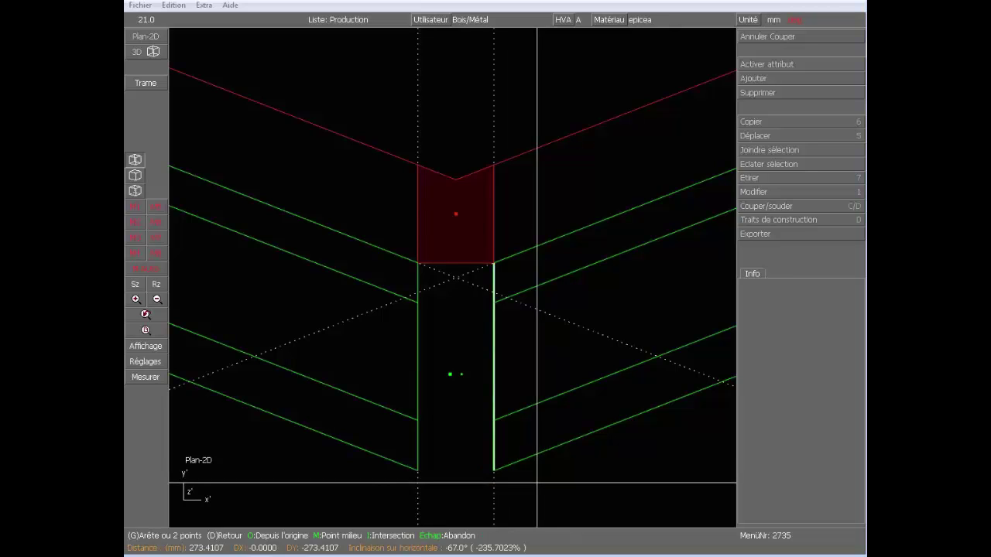
key("Escape")
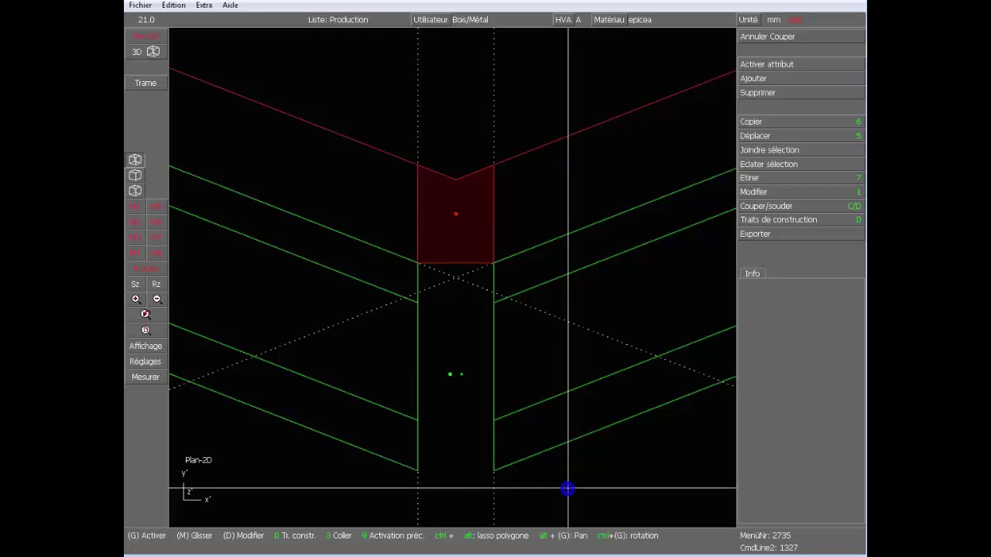
Step: Define a second rectangular bar in colour blanc, sized to fill the space between the facing purlin ends
left_click(767, 85)
left_click(786, 116)
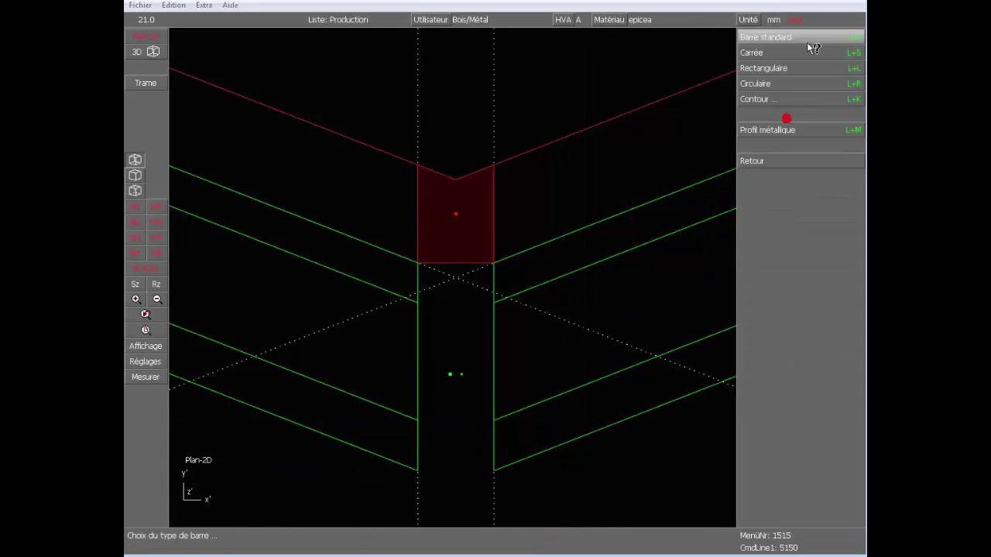
left_click(802, 71)
left_click(797, 69)
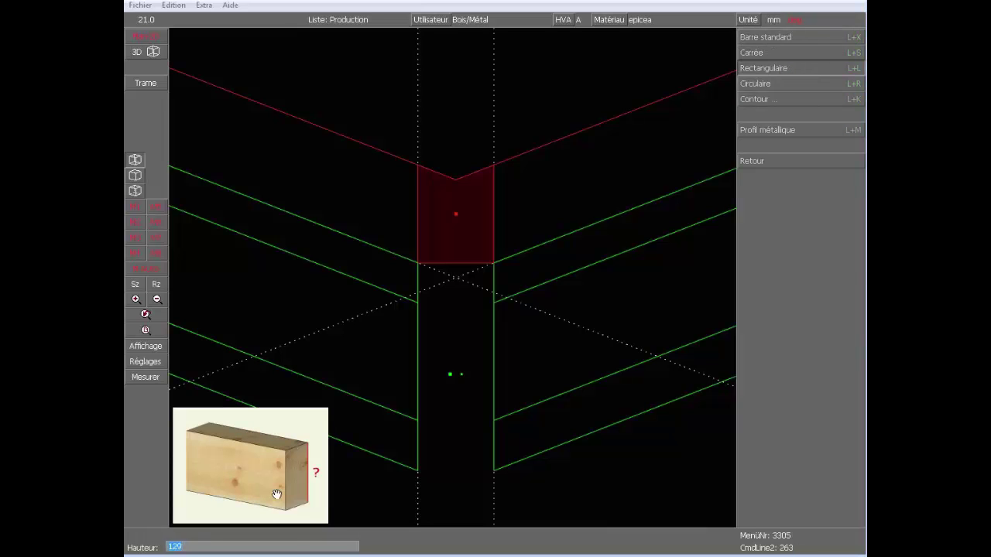
key("Return")
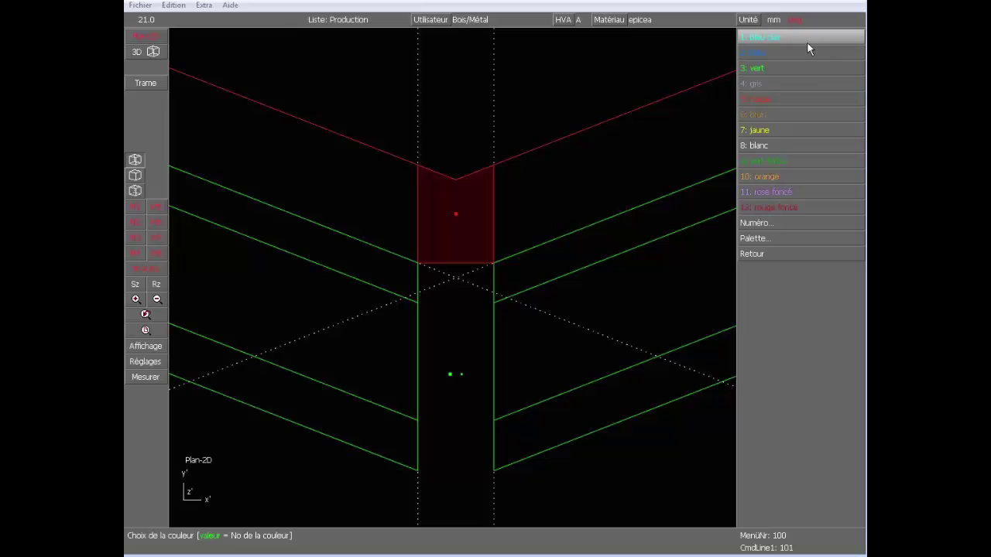
left_click(809, 144)
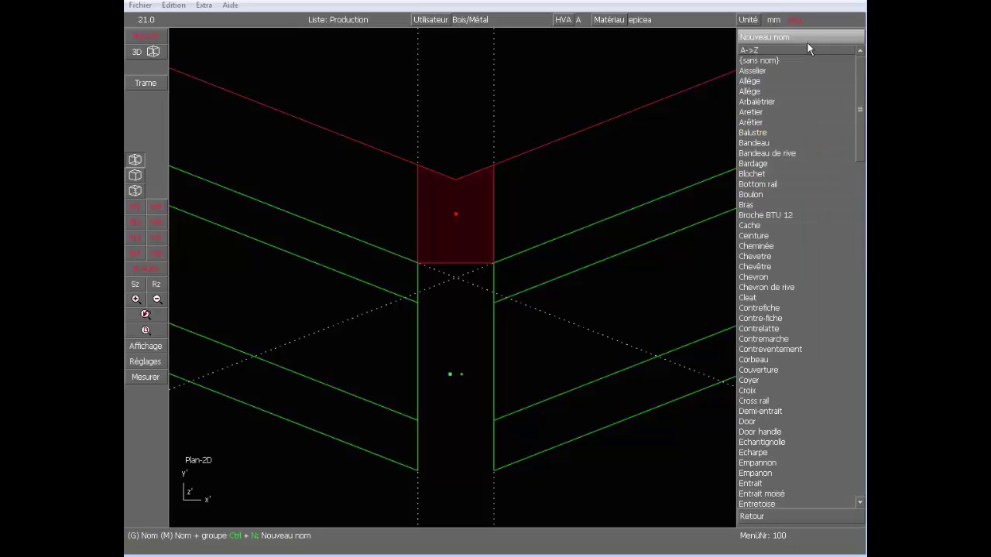
scroll(803, 67, "down", 15)
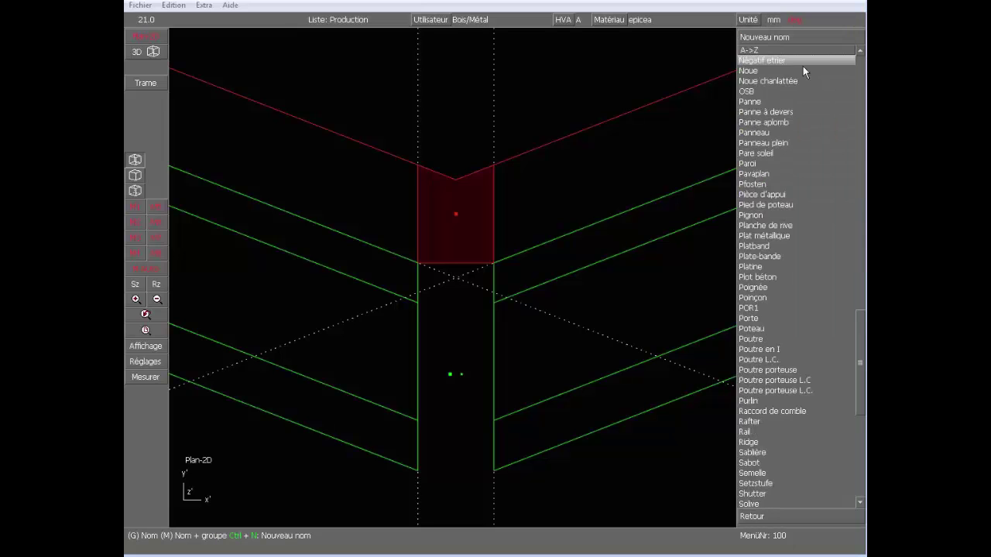
left_click(779, 60)
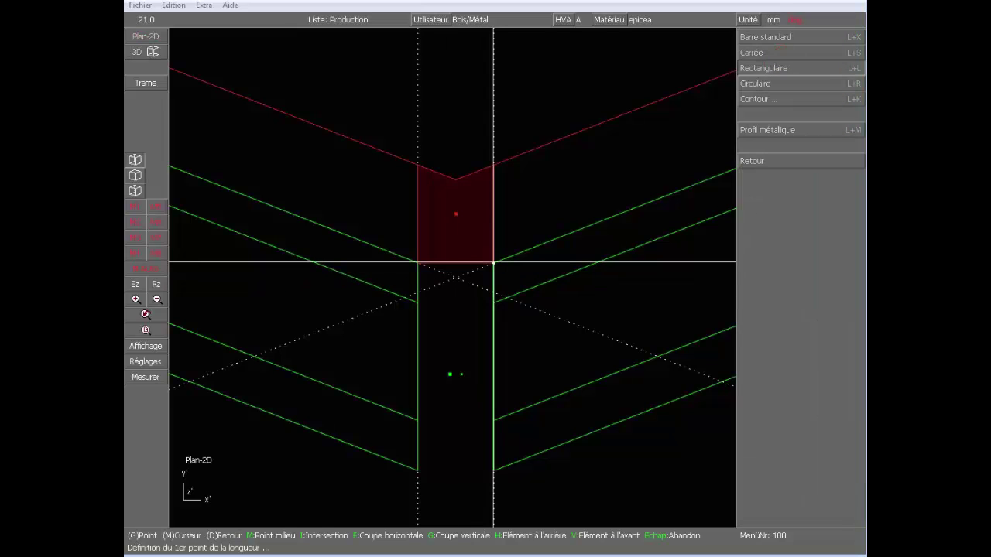
Step: Place the white bar directly beneath the red valley bar, aligned with its lower corner, with a length of 10000 mm
scroll(494, 263, "up", 6)
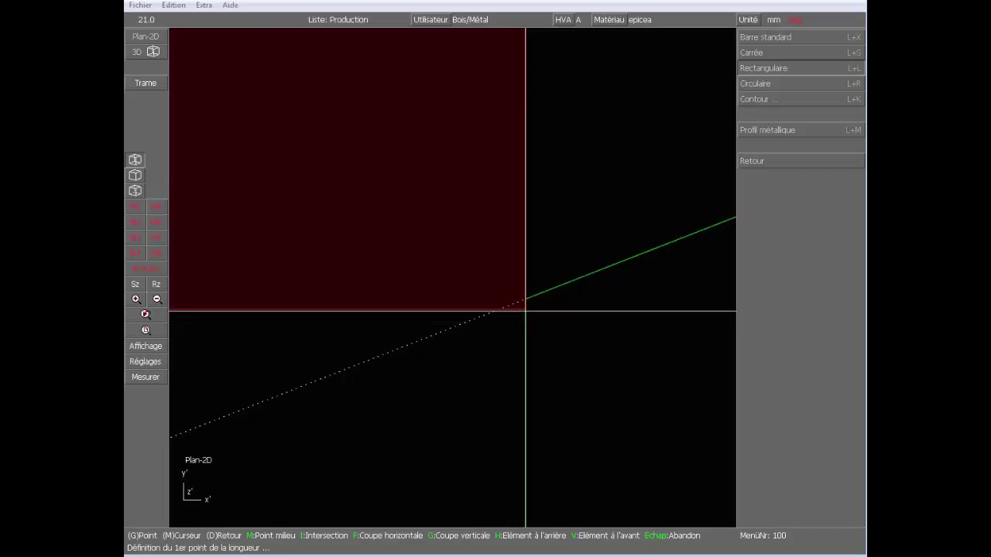
left_click(526, 310)
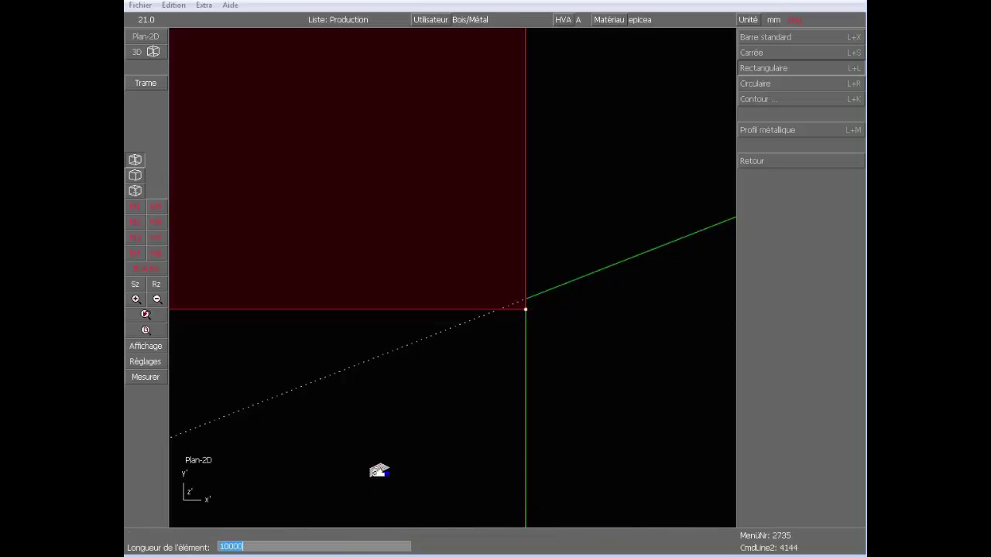
left_click(379, 470)
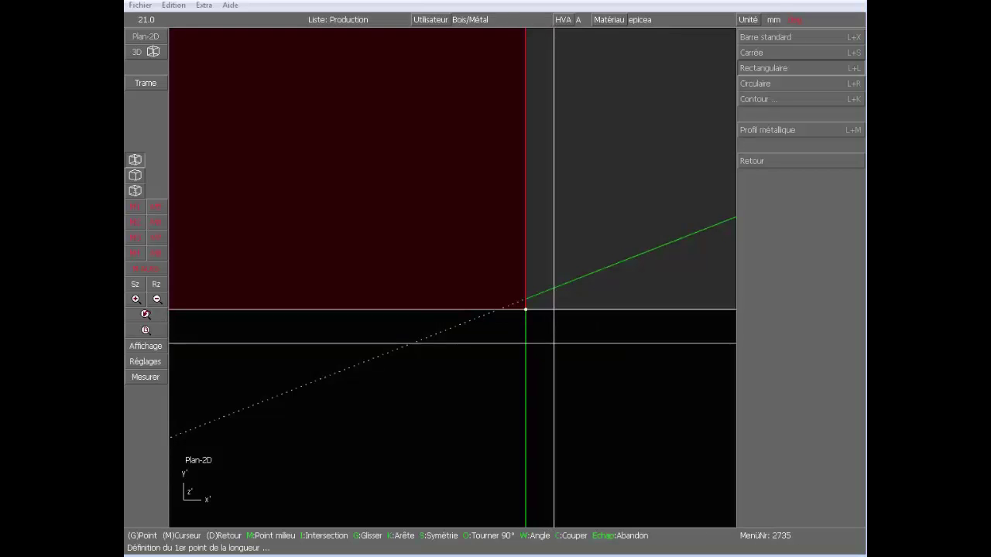
right_click(568, 350)
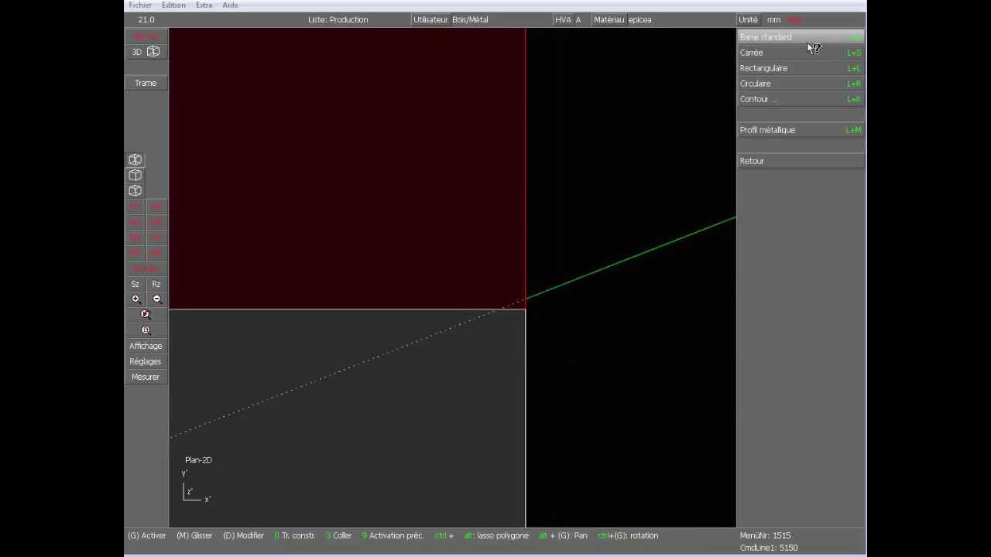
right_click(761, 90)
right_click(802, 113)
scroll(453, 281, "down", 2)
scroll(453, 281, "down", 5)
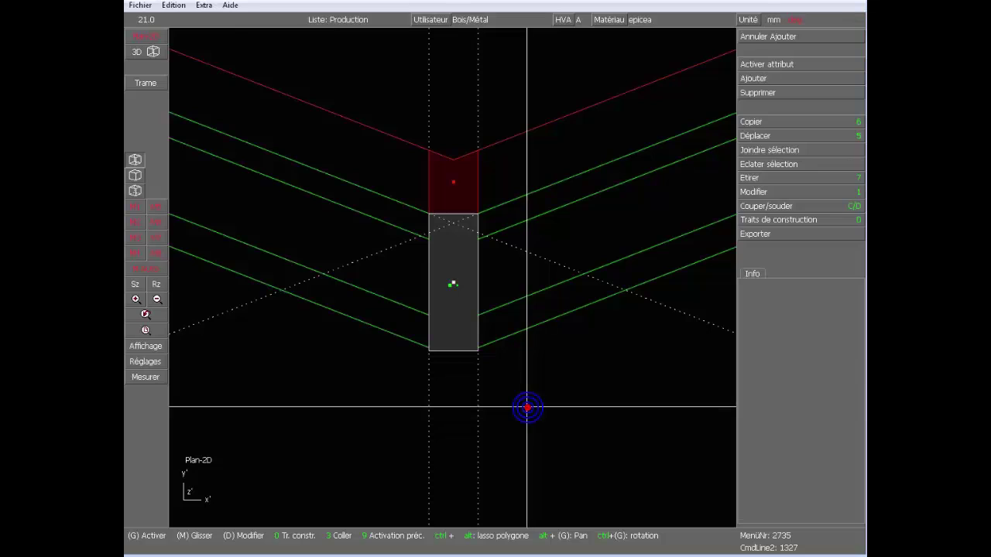
Step: Return to the 3D view and examine the upper ends of the two stacked valley bars
left_click(153, 55)
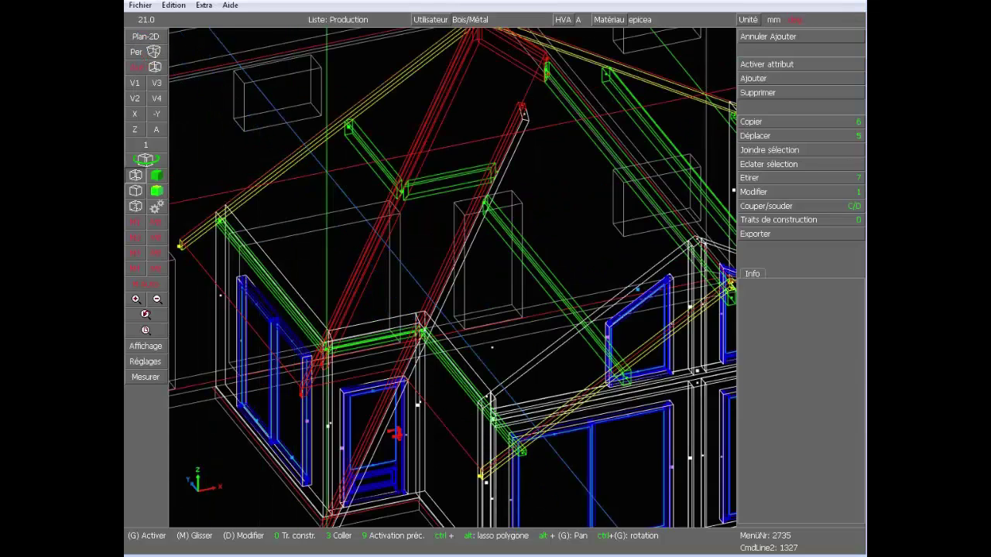
scroll(438, 349, "up", 4)
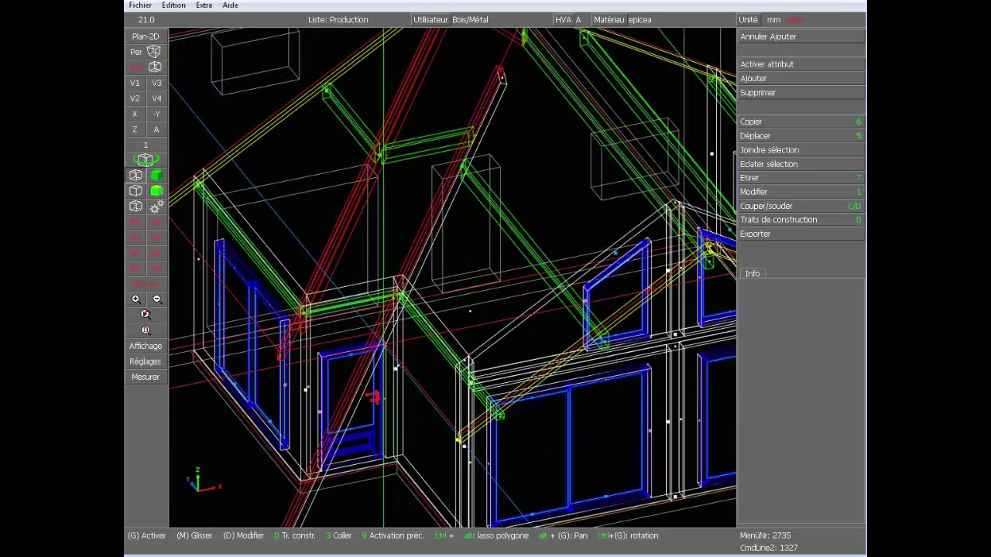
scroll(451, 279, "down", 2)
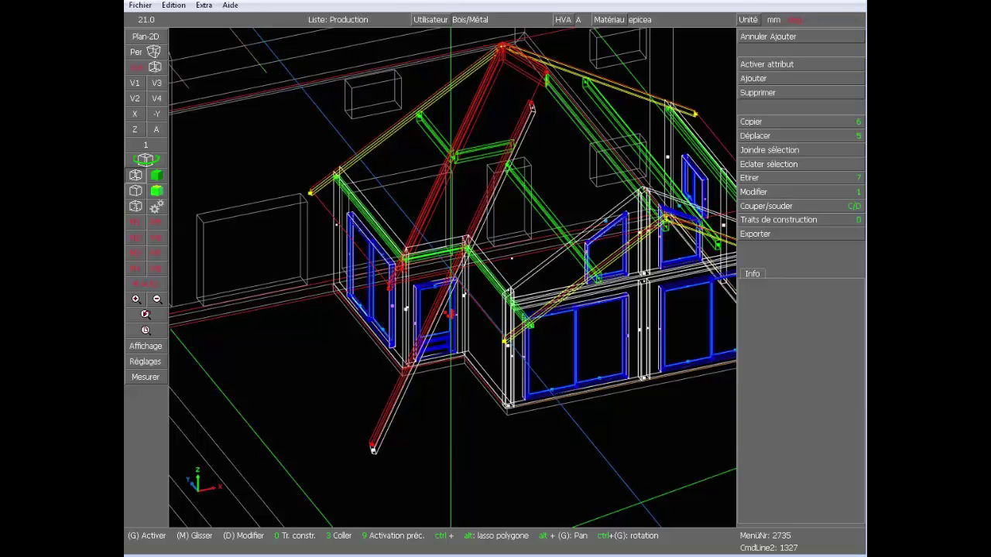
scroll(510, 258, "up", 4)
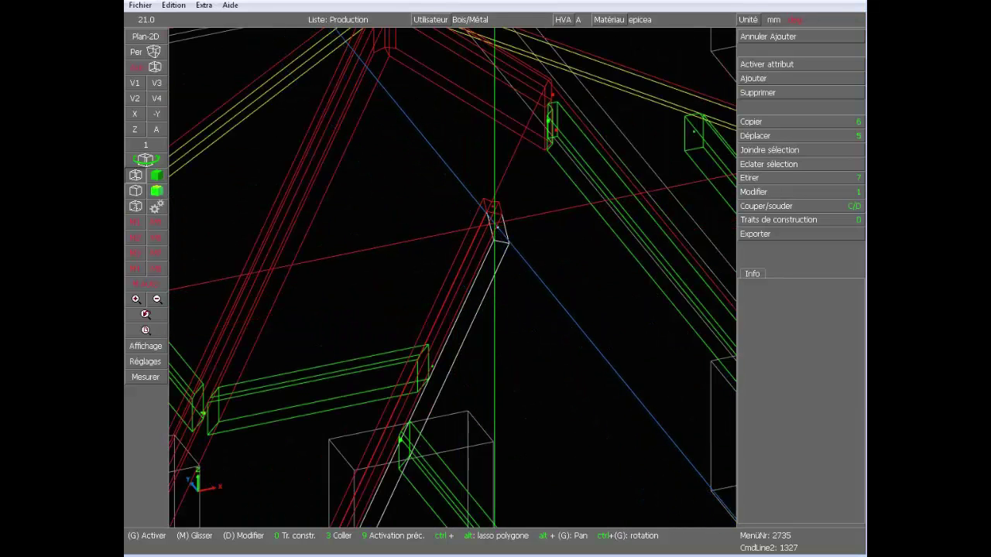
Step: Stretch the upper ends of both stacked valley bars to a plane perpendicular to X through the ridge end's corner point
left_click(491, 205)
right_click(502, 231)
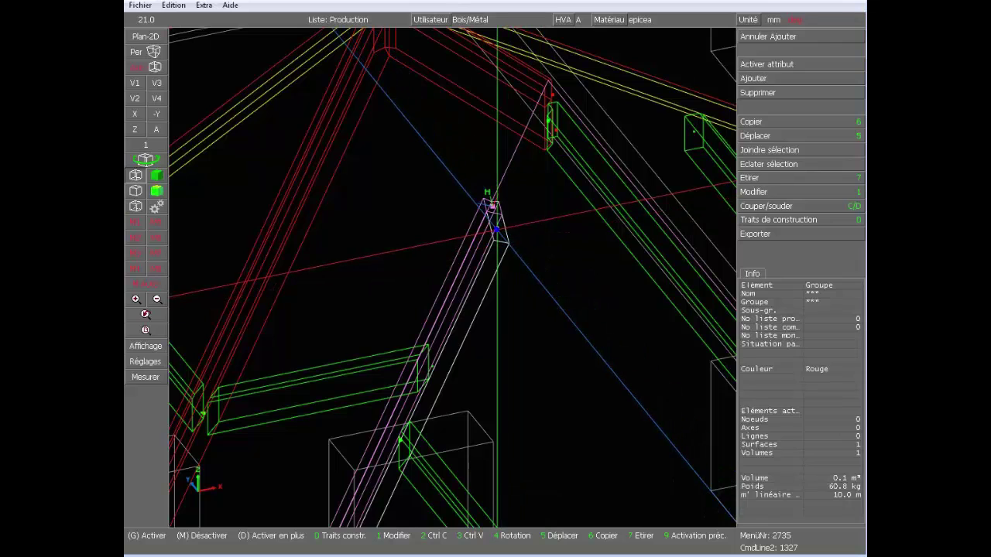
right_click(502, 229)
middle_click(533, 209)
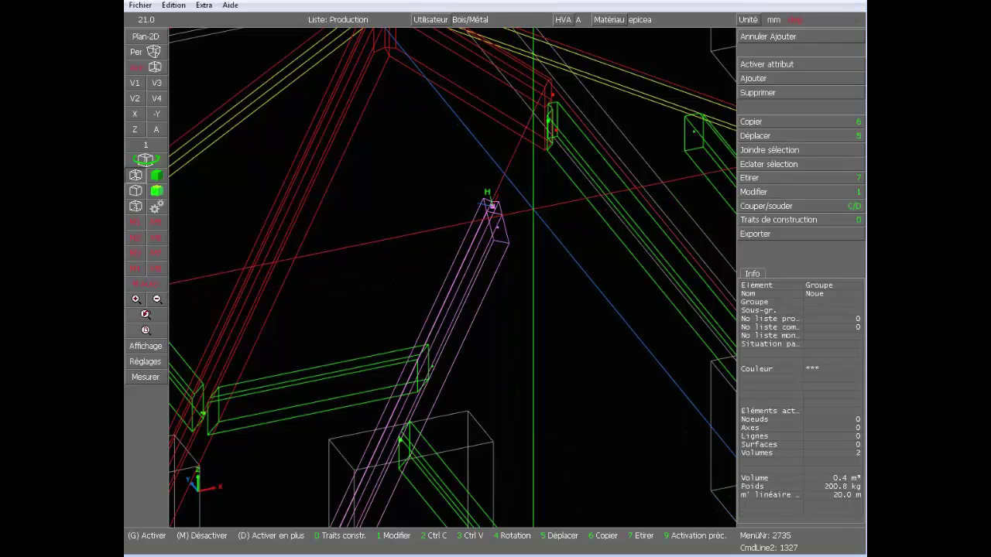
left_click(755, 177)
left_click(800, 83)
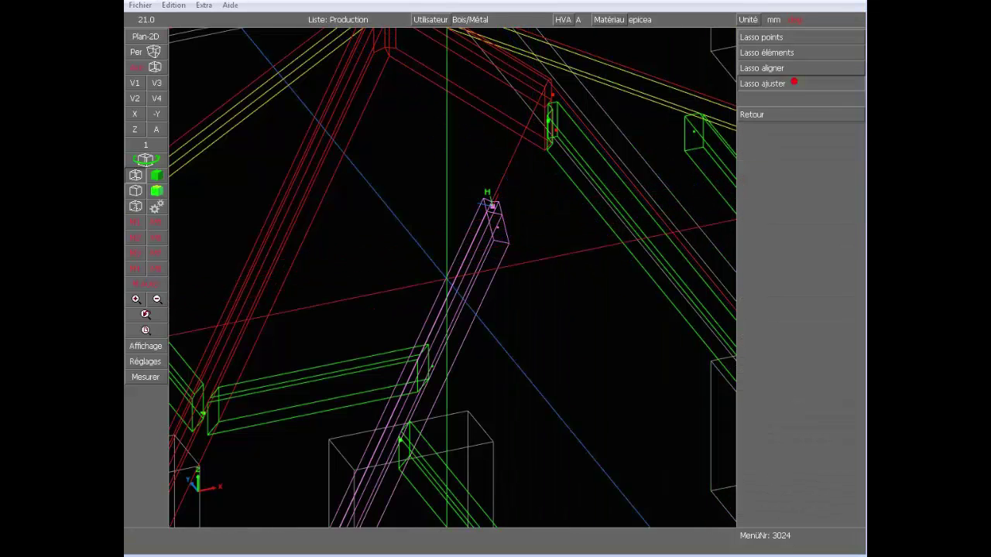
left_click(441, 150)
left_click(545, 299)
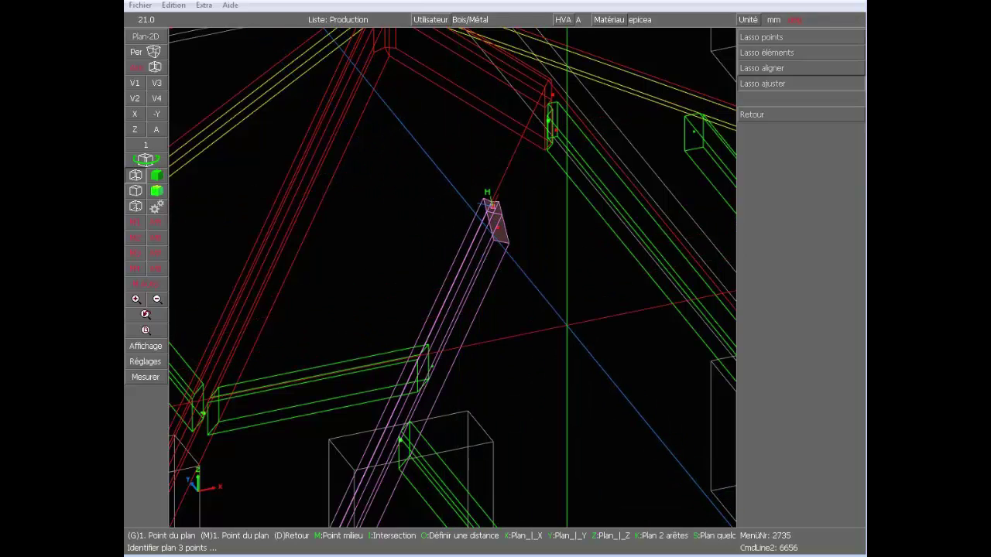
key("x")
scroll(553, 91, "up", 4)
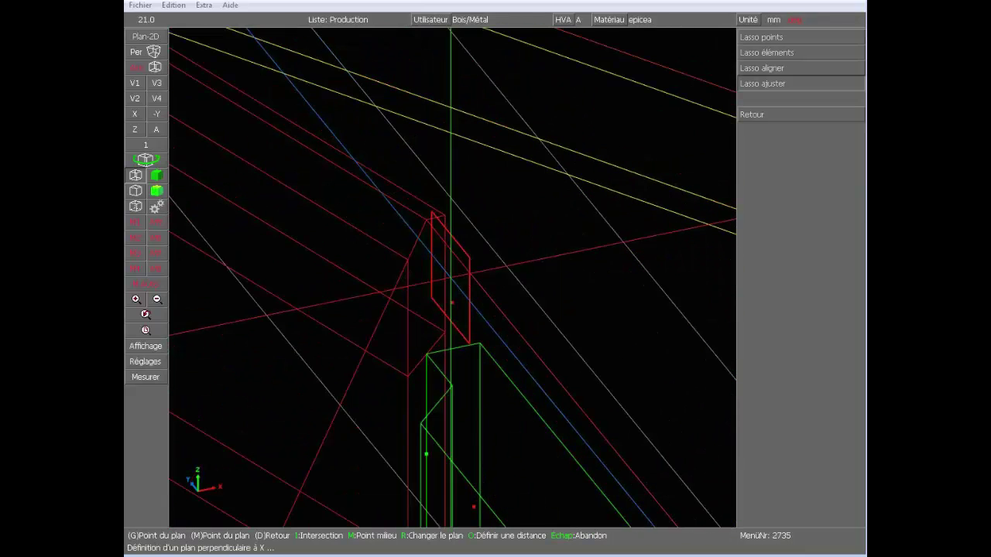
left_click(425, 221)
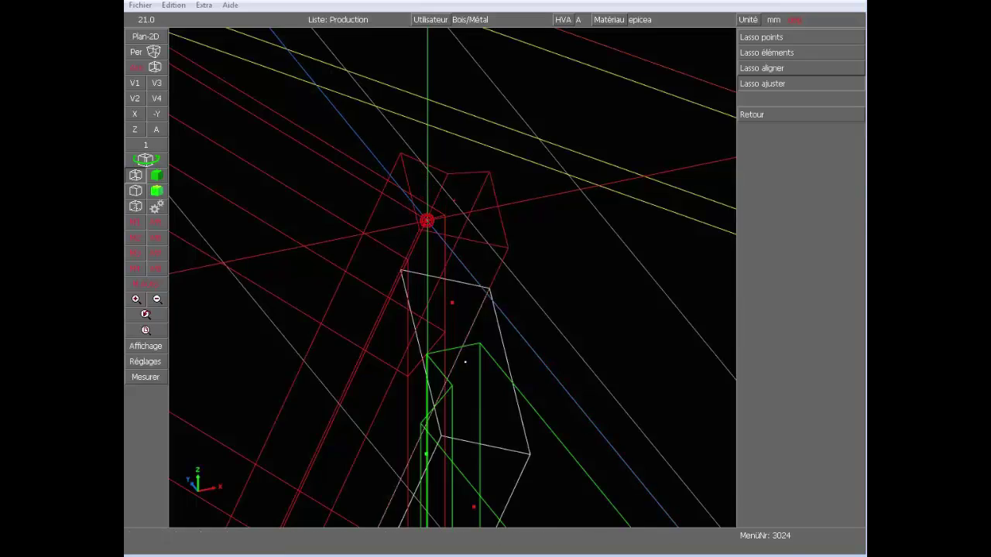
scroll(441, 279, "up", 4)
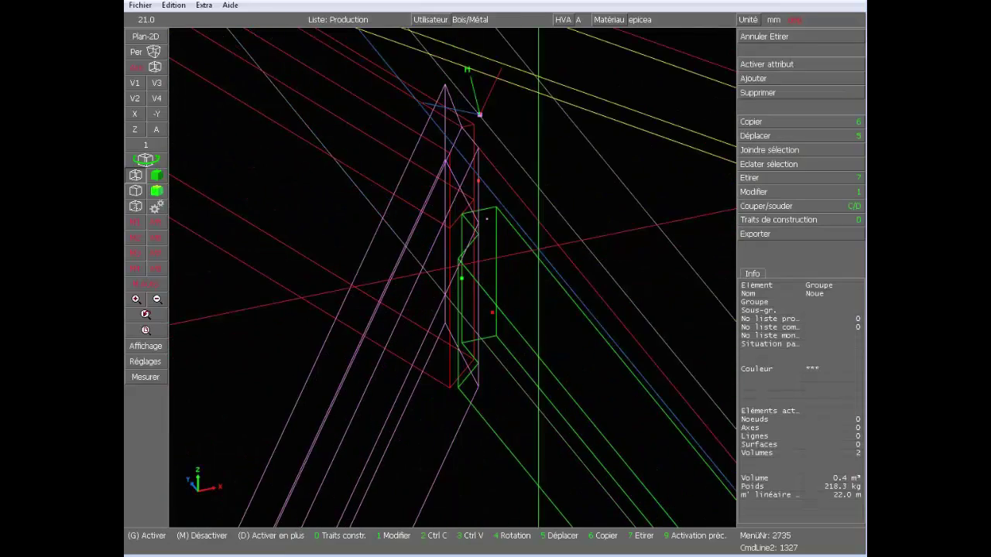
Step: Cut the red upper valley bar at its lower end with a contour following the two eave edges and their inner corner
middle_click_drag(453, 276, 336, 387)
middle_click_drag(279, 410, 461, 267)
scroll(460, 267, "down", 10)
scroll(390, 459, "up", 4)
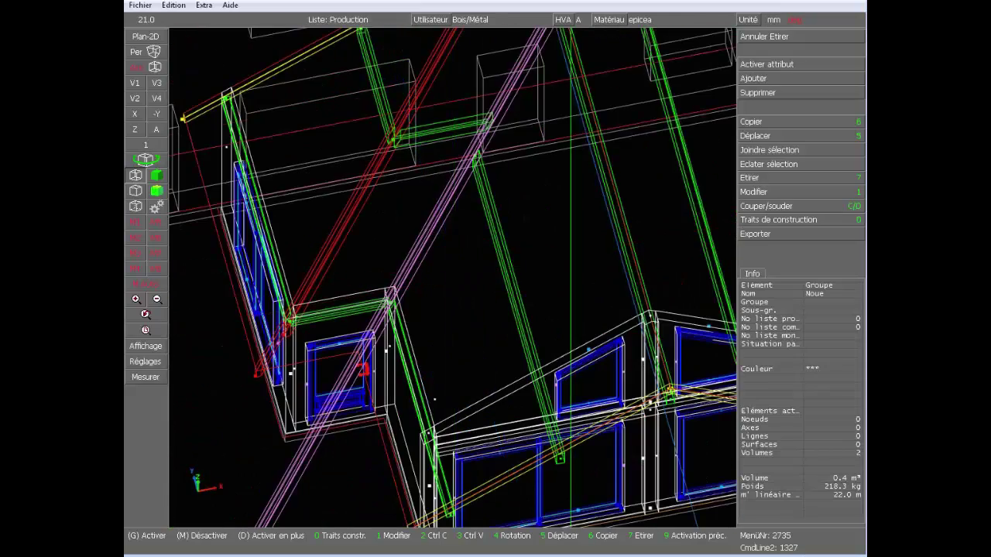
scroll(390, 459, "down", 2)
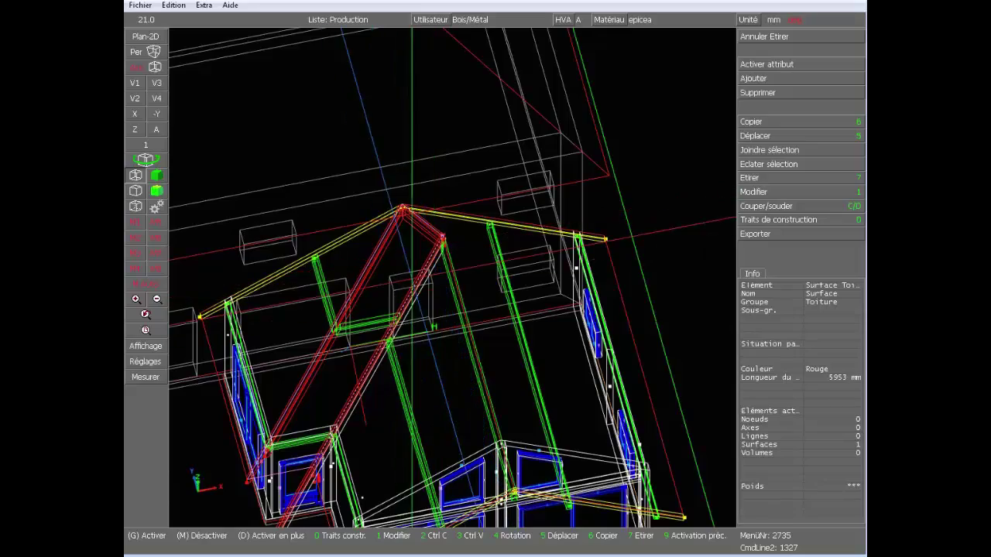
scroll(408, 272, "up", 5)
left_click(525, 186)
scroll(445, 286, "down", 5)
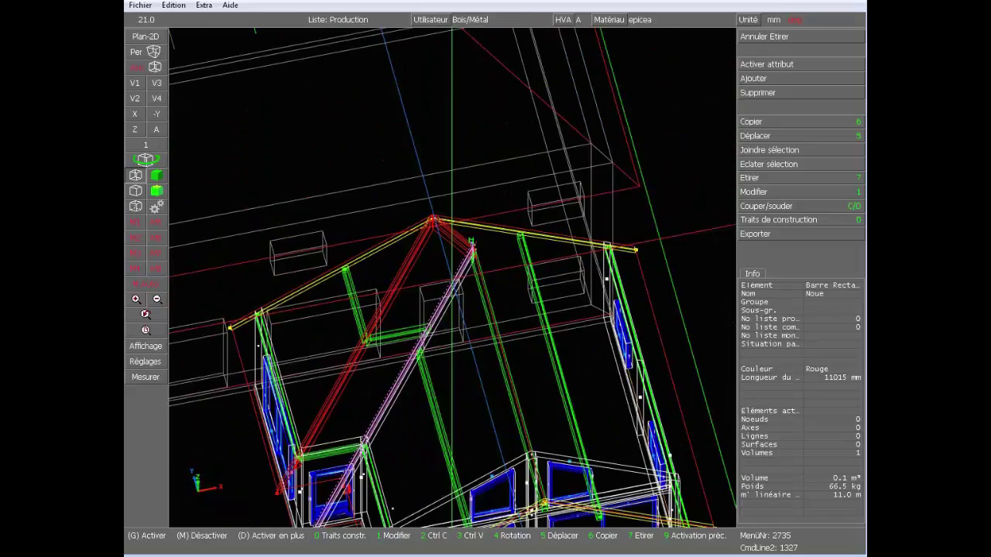
scroll(333, 480, "up", 5)
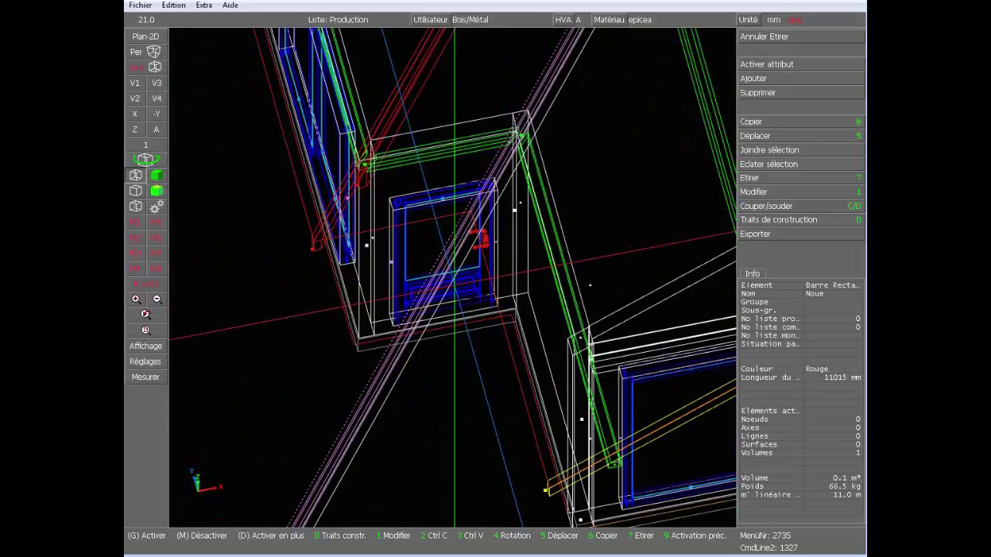
key("7")
scroll(314, 241, "up", 4)
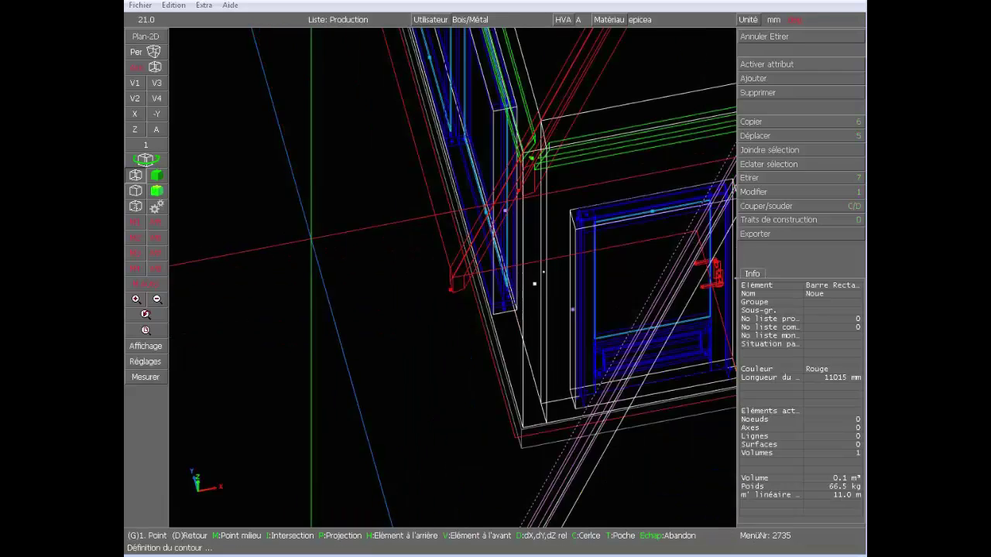
left_click(449, 268)
scroll(576, 299, "down", 4)
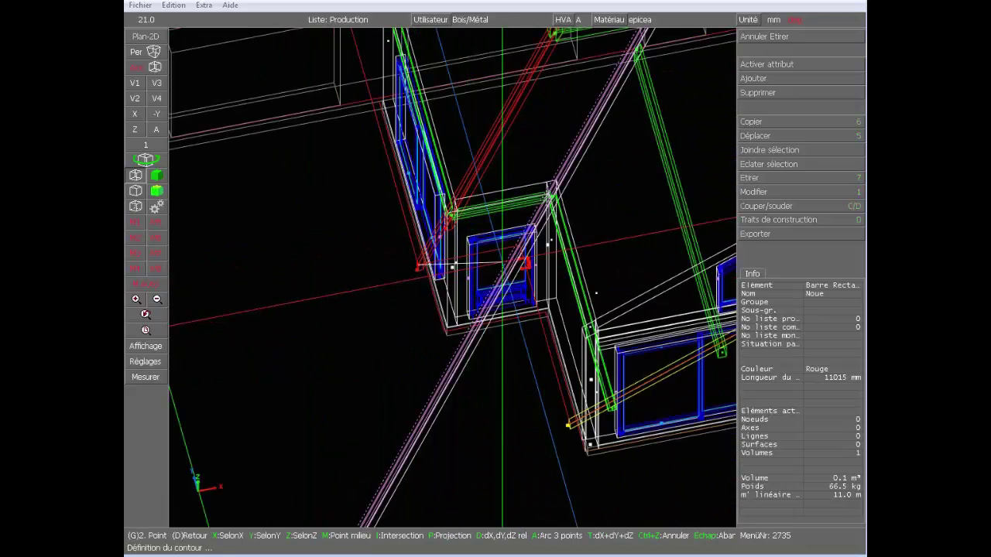
scroll(525, 269, "up", 3)
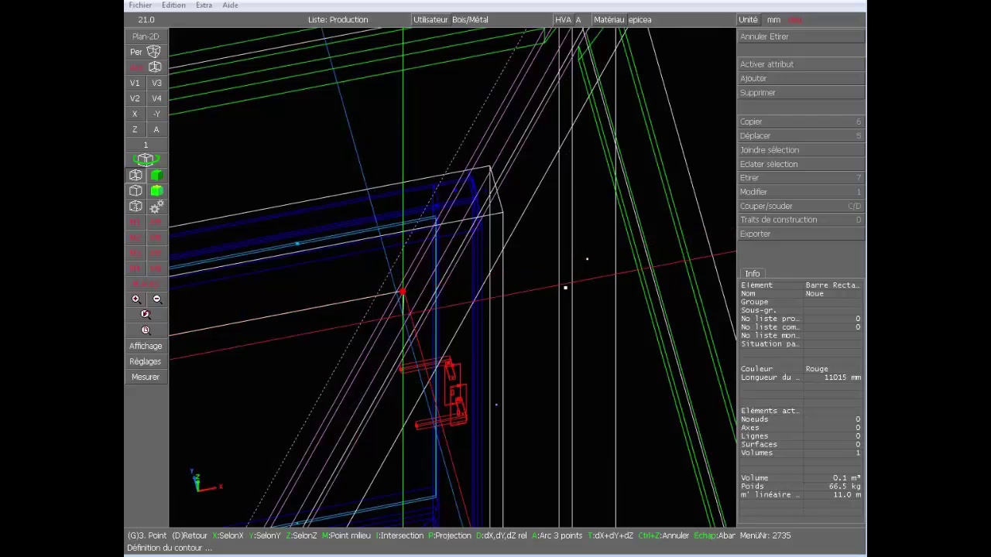
scroll(402, 293, "down", 3)
scroll(453, 295, "up", 3)
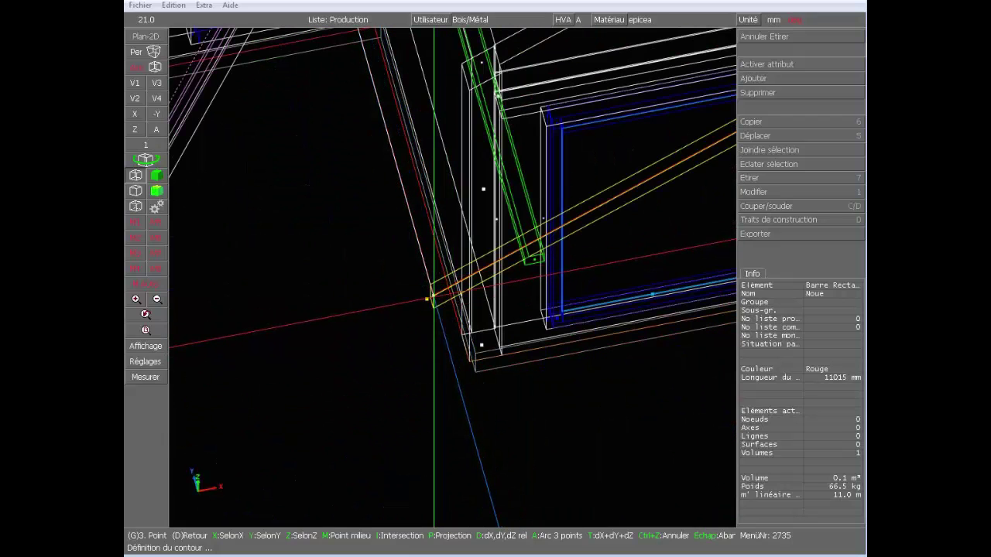
scroll(426, 298, "up", 3)
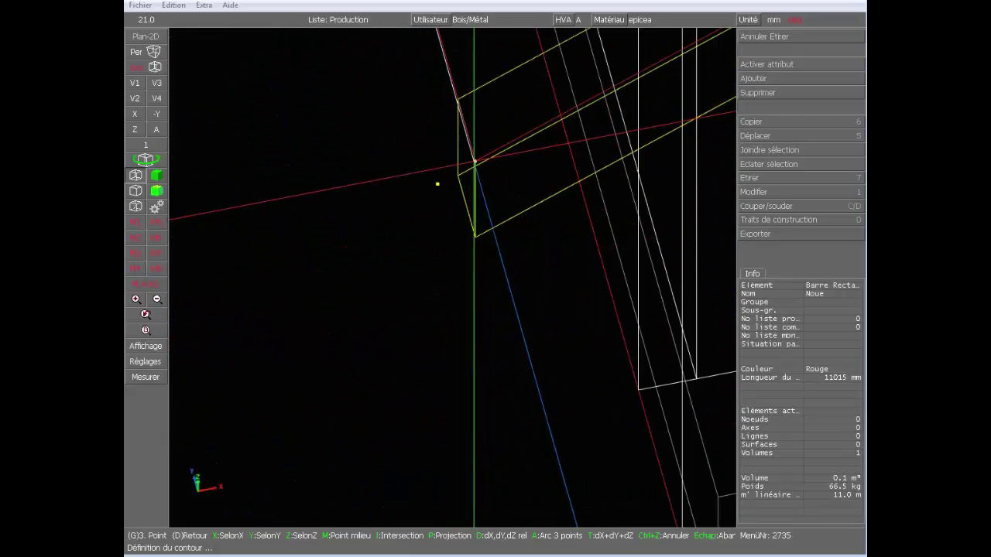
scroll(437, 183, "down", 5)
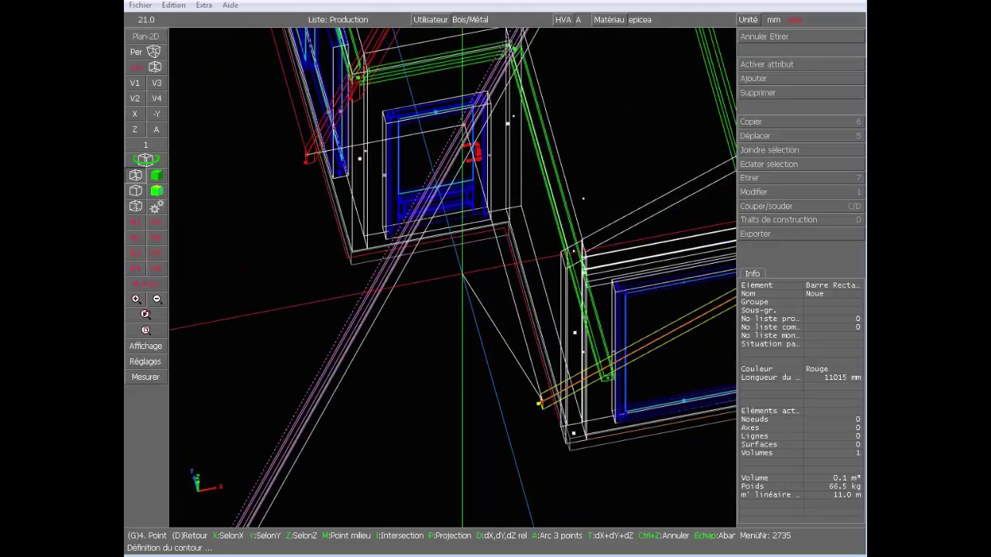
left_click(454, 308)
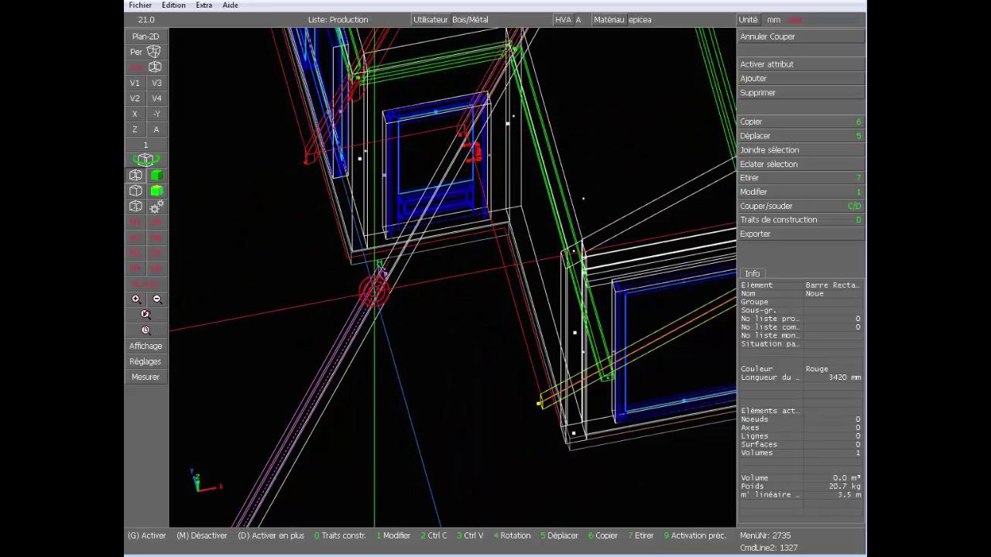
Step: Delete the surplus piece of the red valley bar beyond the eave and examine the cut end
key("Delete")
scroll(466, 108, "up", 5)
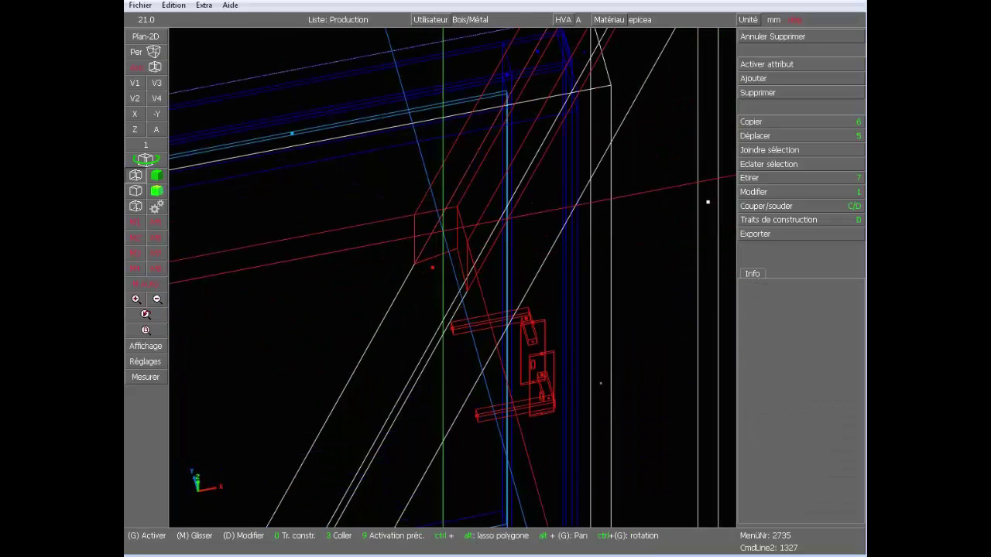
left_click_drag(453, 306, 453, 277, "ctrl")
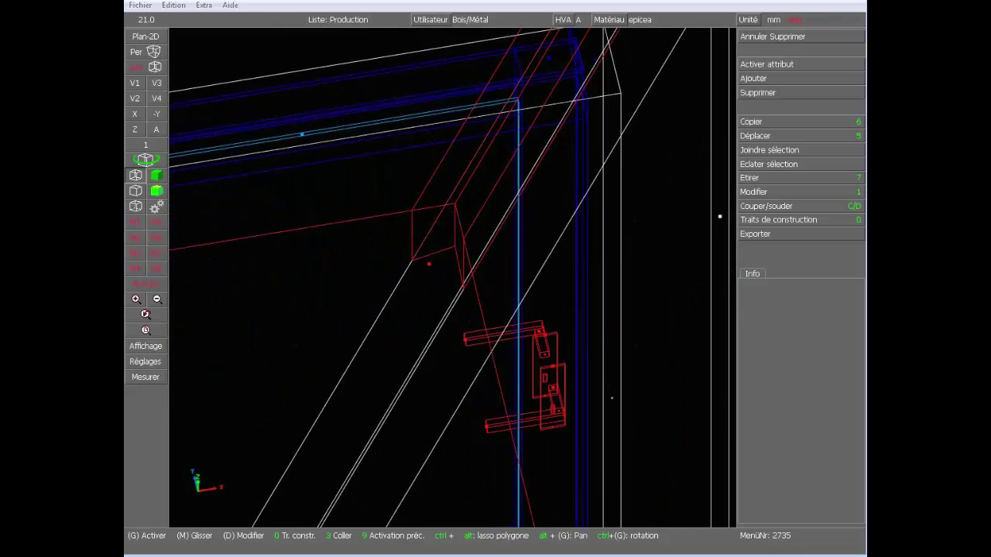
scroll(453, 277, "down", 5)
scroll(453, 277, "down", 2)
scroll(494, 221, "up", 4)
scroll(453, 277, "down", 5)
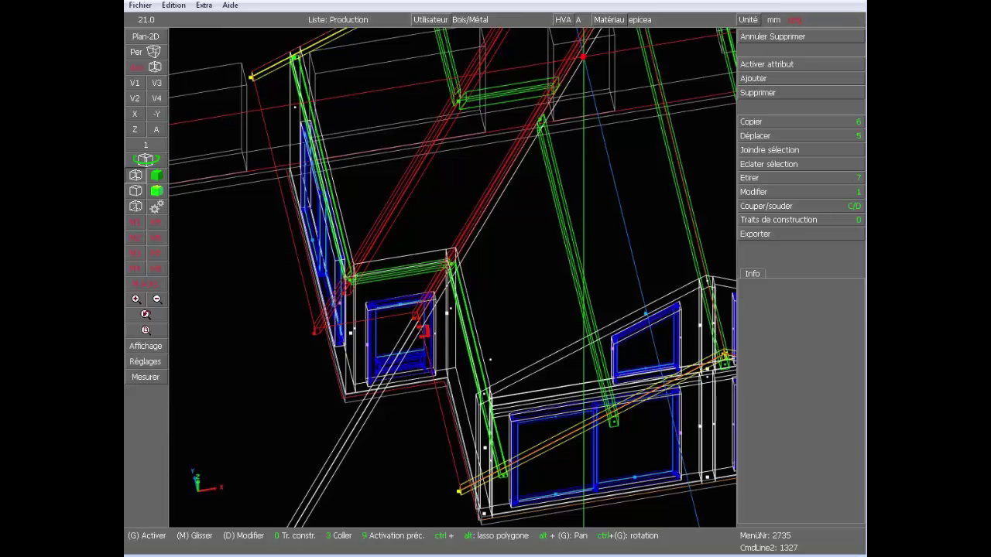
Step: Cut the white lower valley bar back to a wall facet at the corner beside the door, discarding the part beyond it
left_click(583, 56)
scroll(449, 232, "up", 5)
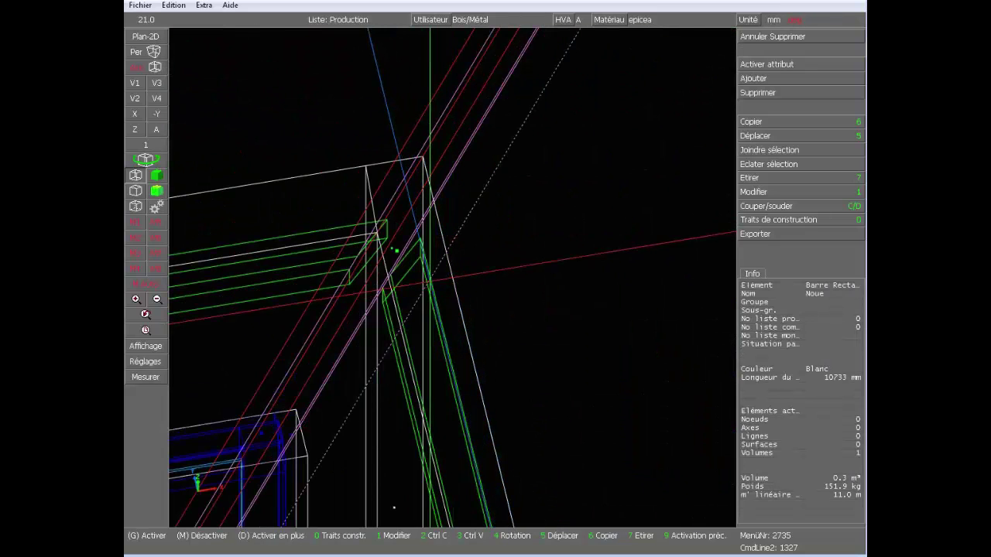
scroll(430, 331, "down", 5)
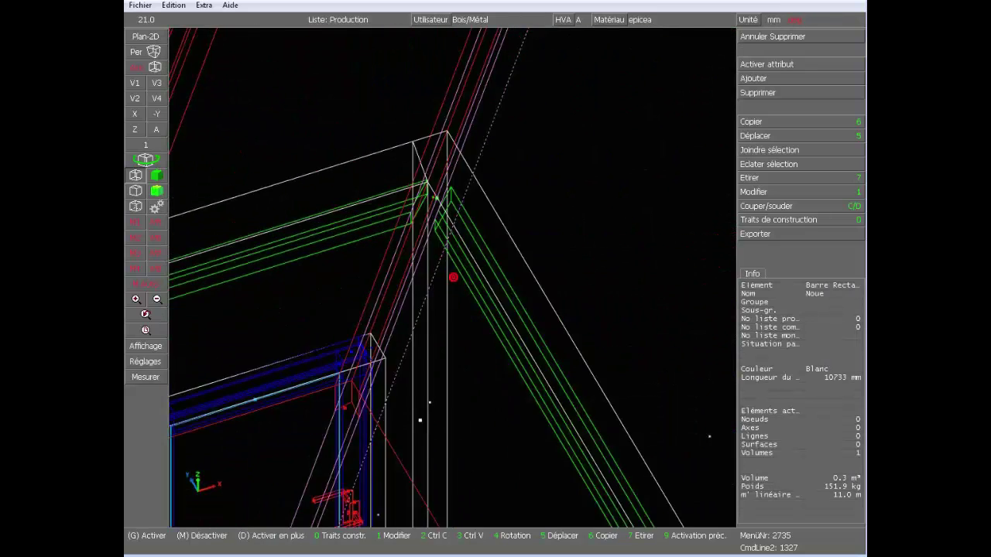
key("c")
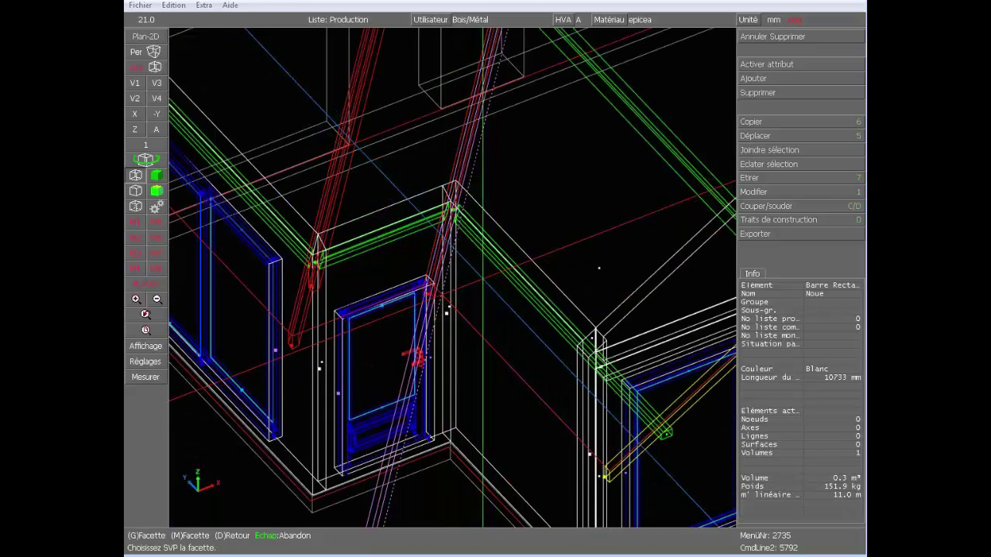
right_click(475, 379)
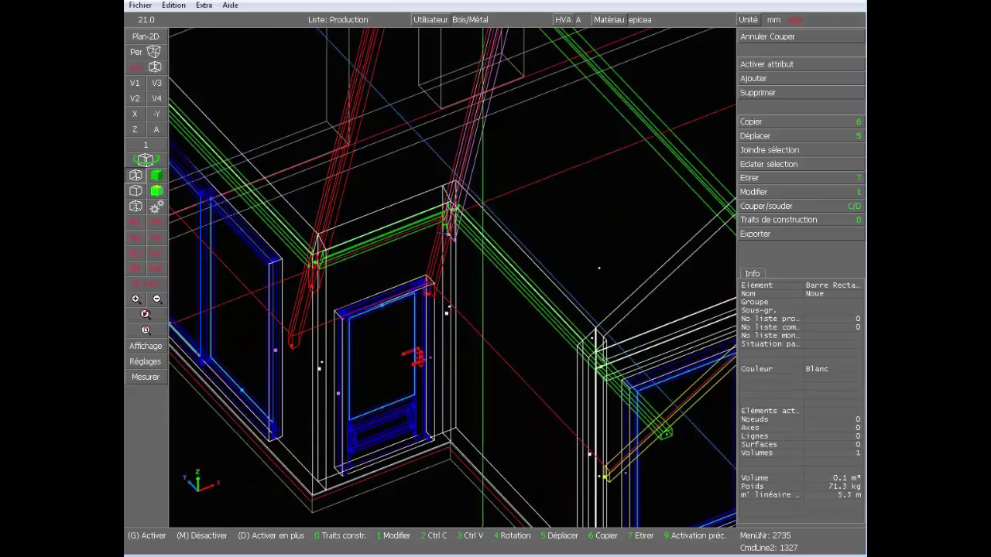
middle_click_drag(468, 200, 454, 277)
scroll(448, 234, "down", 3)
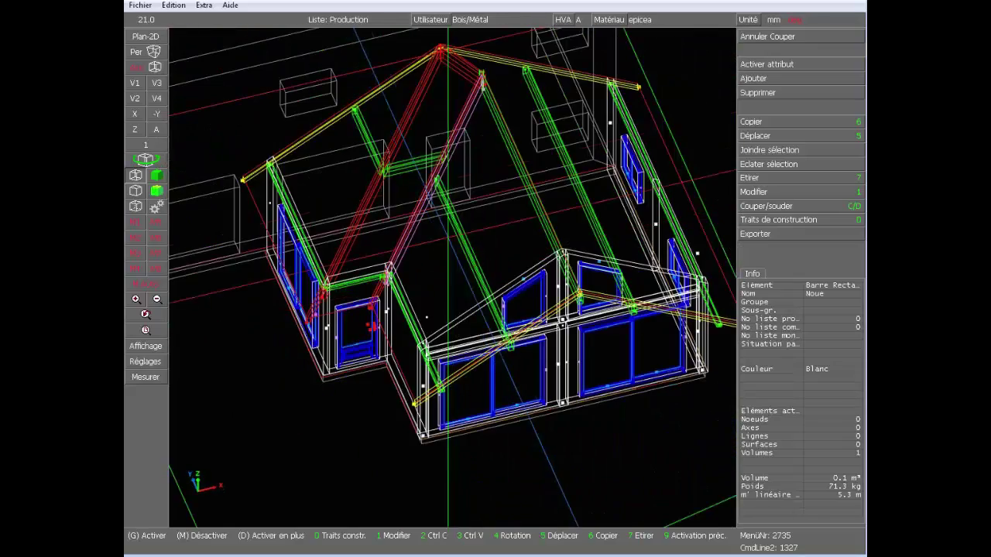
scroll(481, 52, "up", 3)
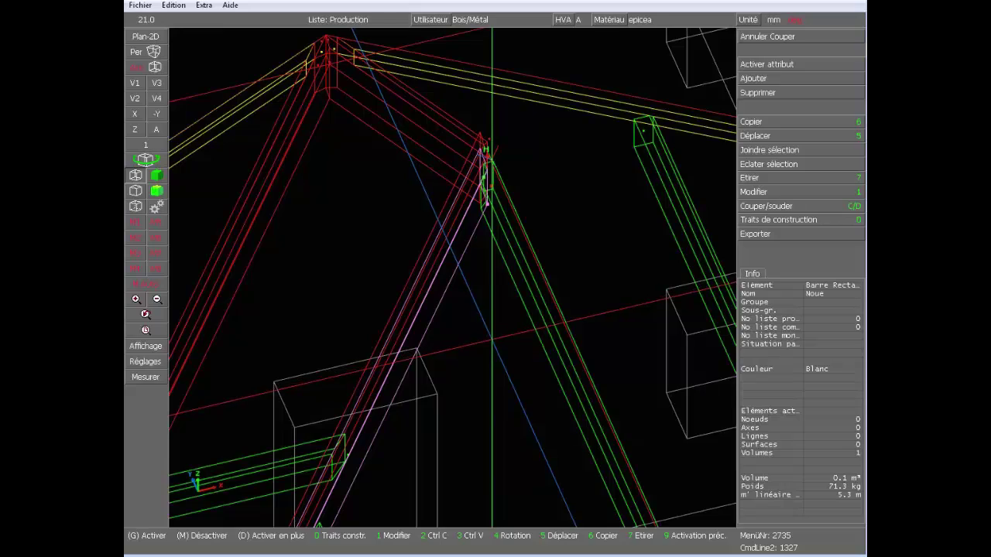
scroll(464, 153, "down", 3)
scroll(561, 106, "down", 2)
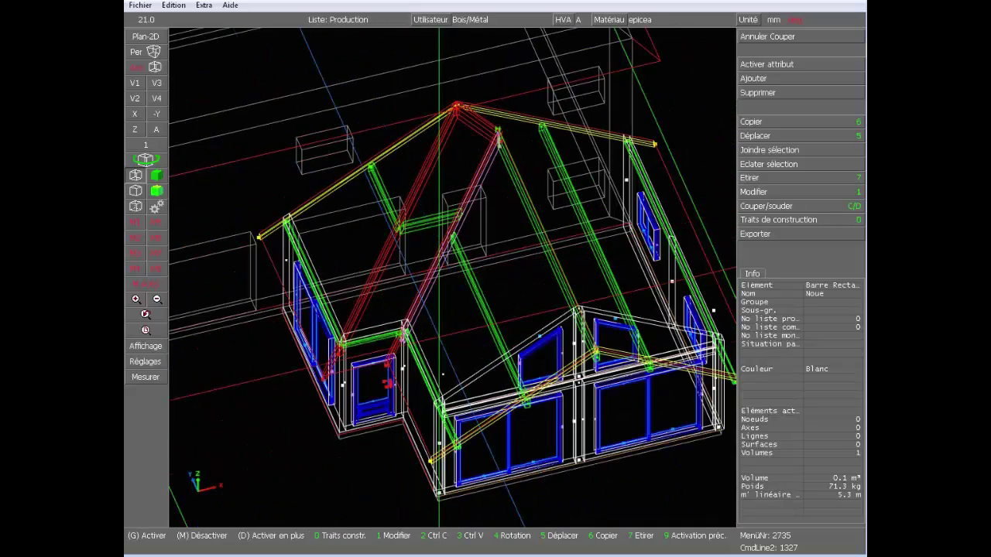
middle_click(397, 407)
Step: Show the model shaded and examine the fitted valley rafter and roof framing from several sides
scroll(397, 408, "up", 2)
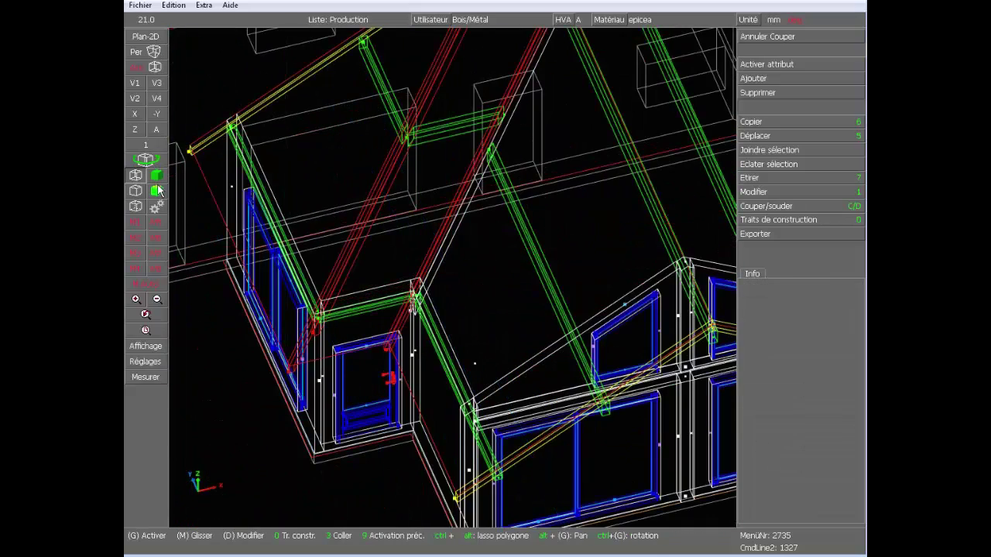
left_click(152, 177)
left_click_drag(473, 358, 169, 222, "ctrl")
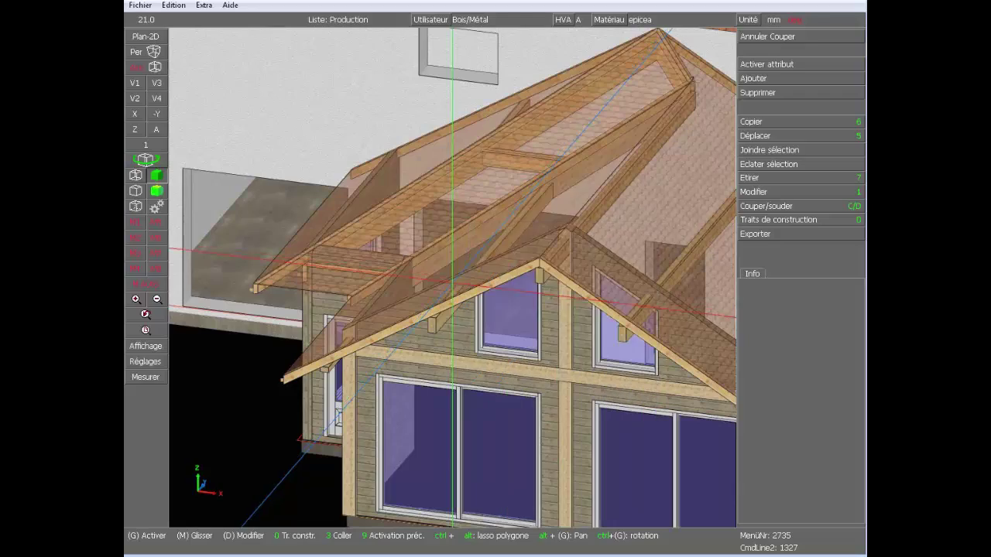
scroll(460, 272, "down", 5)
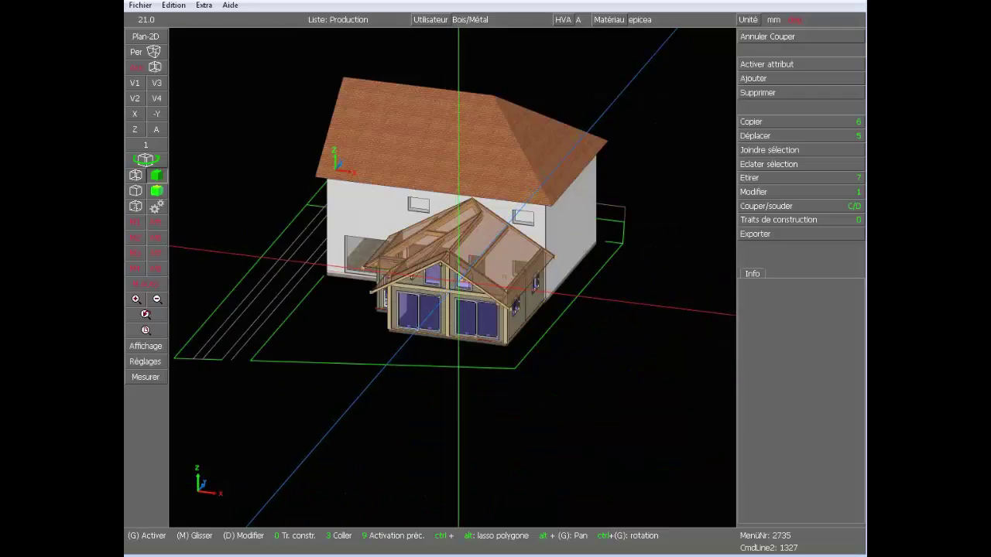
scroll(459, 273, "up", 4)
left_click_drag(537, 279, 398, 293, "ctrl")
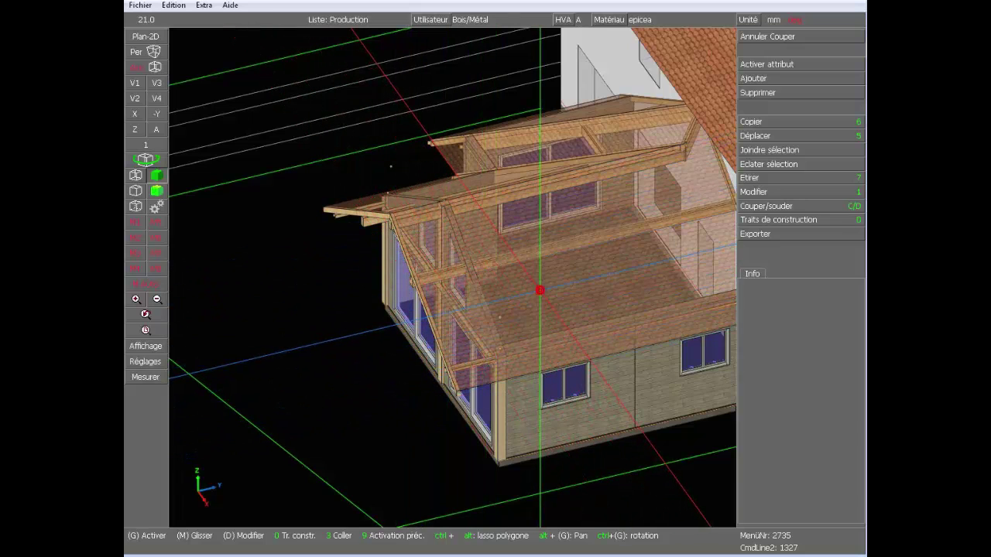
Step: Select the extension's roof surface above the two-window side wall and open a 2D plan on that surface
left_click(540, 289)
mouse_move(540, 290)
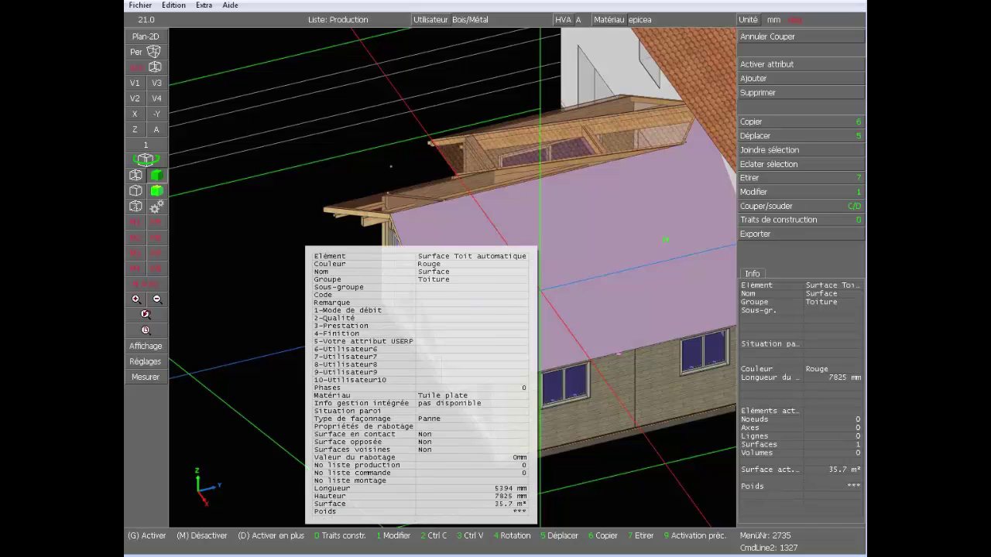
key("p")
right_click(540, 291)
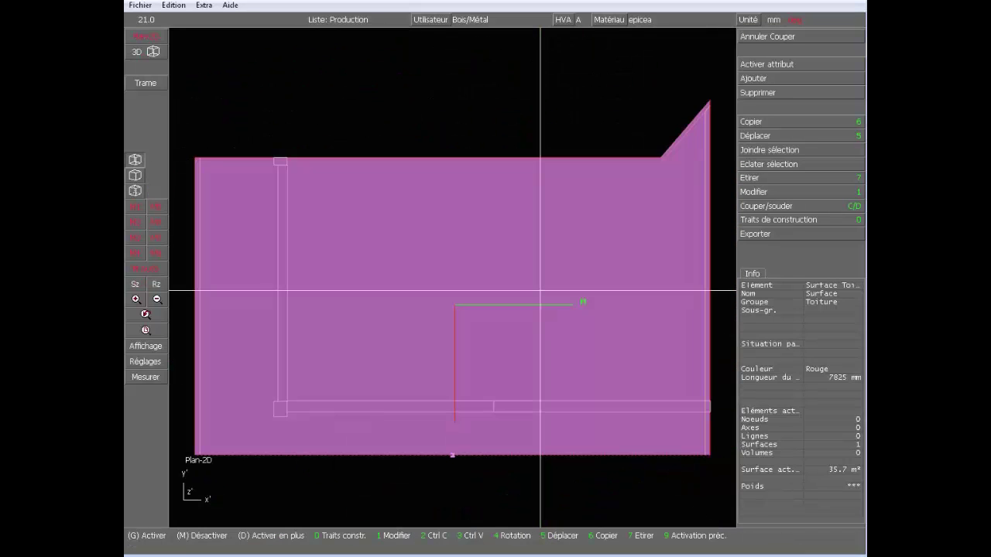
mouse_move(540, 291)
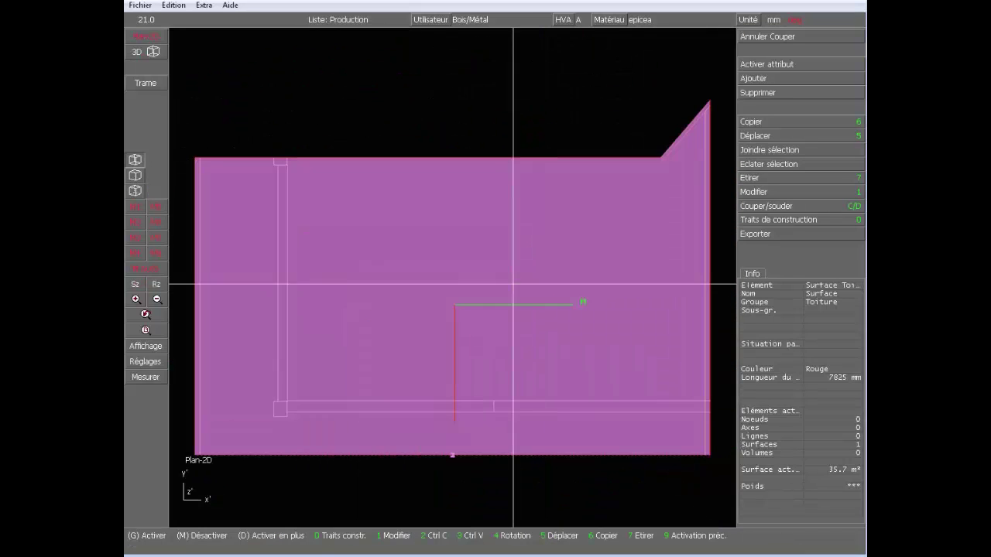
Step: Deselect the roof surface and construct a parallel line 500 mm inside the roof's outer side edge
left_click(376, 103)
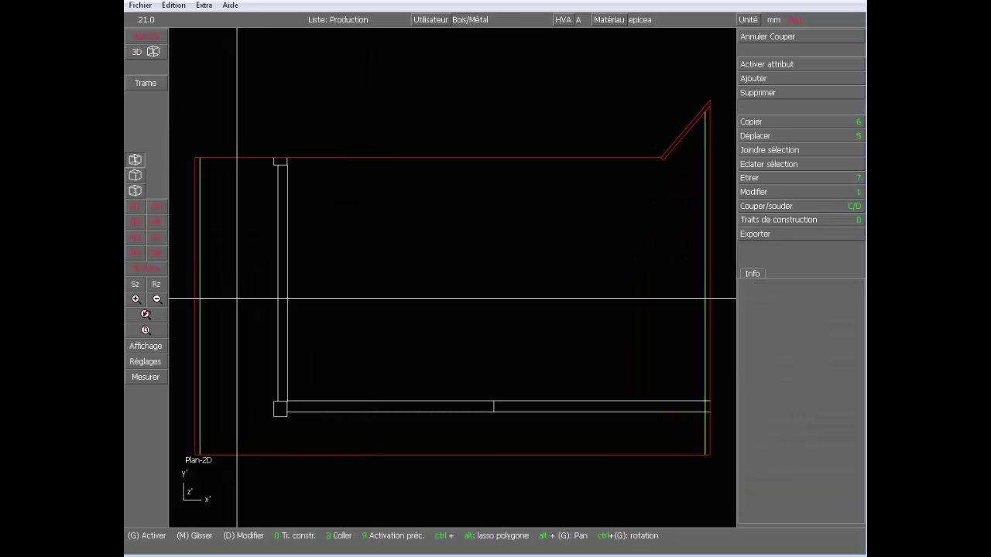
scroll(453, 277, "up", 2)
scroll(453, 277, "down", 2)
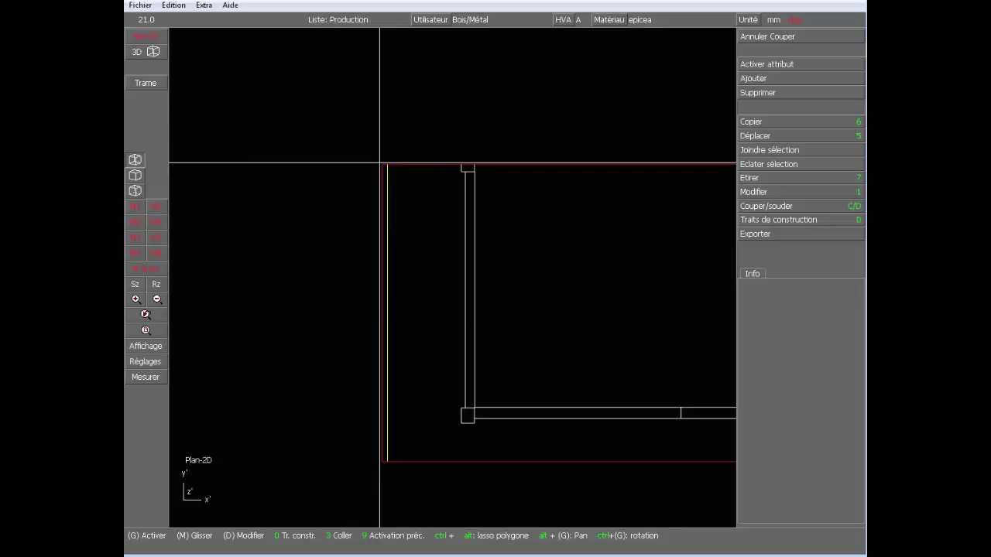
key("0")
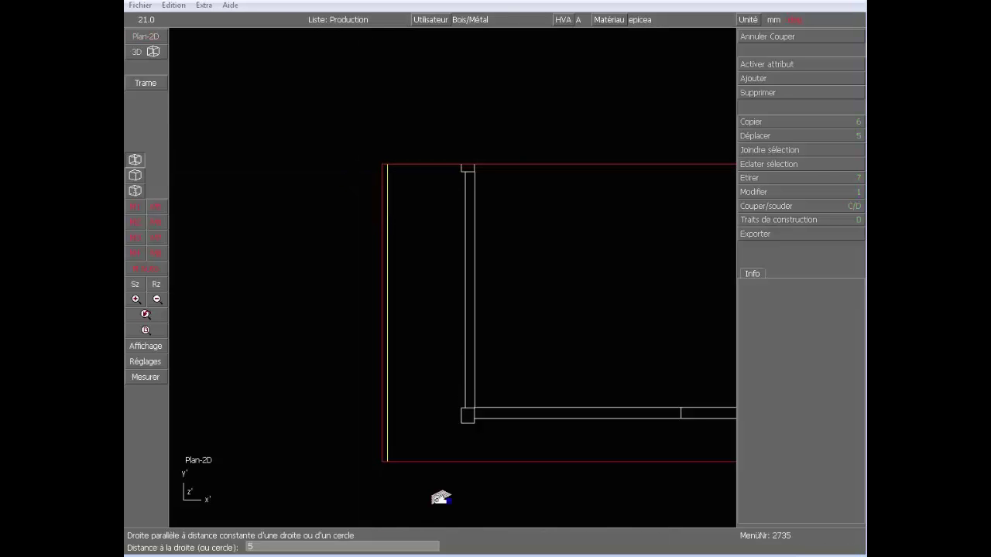
key("Return")
scroll(472, 464, "up", 2)
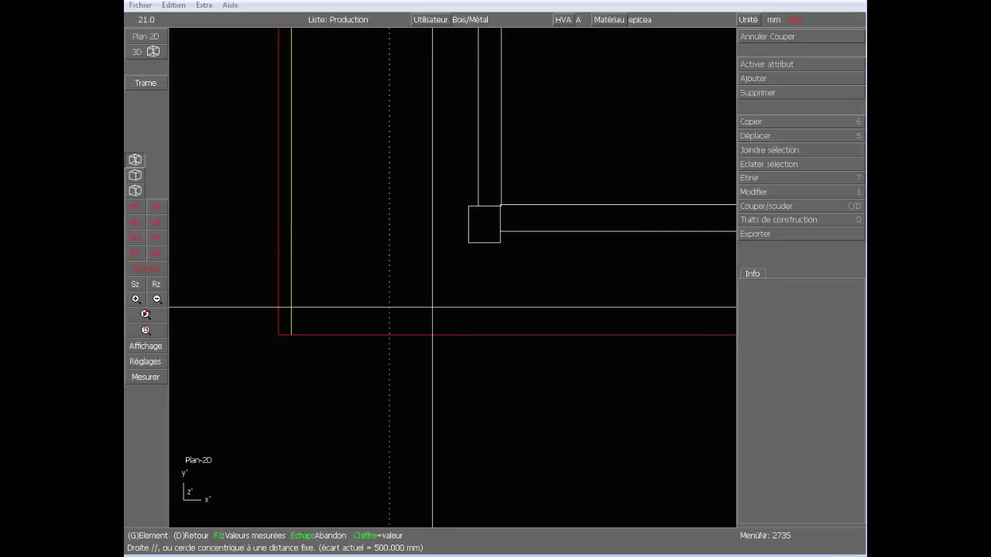
scroll(419, 382, "down", 3)
scroll(435, 193, "up", 1)
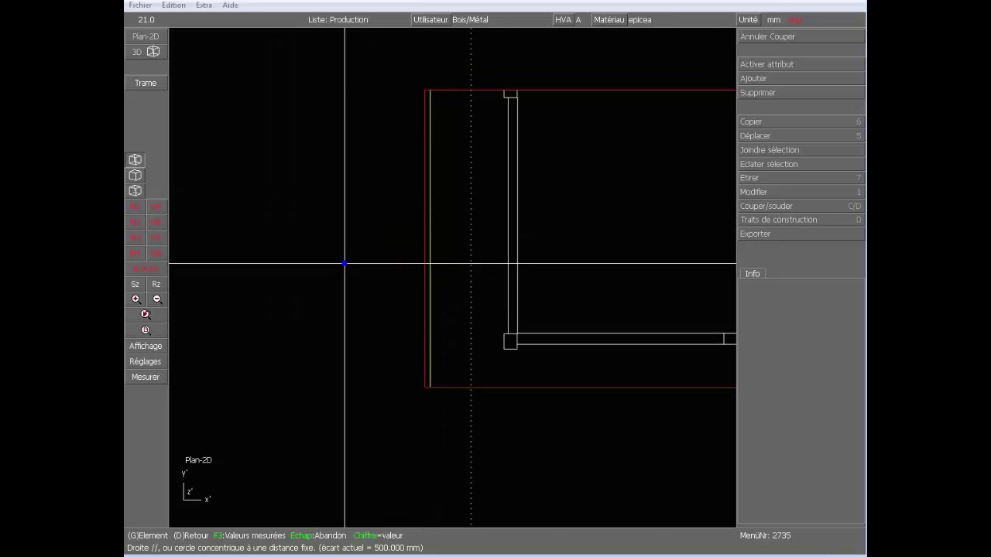
key("Escape")
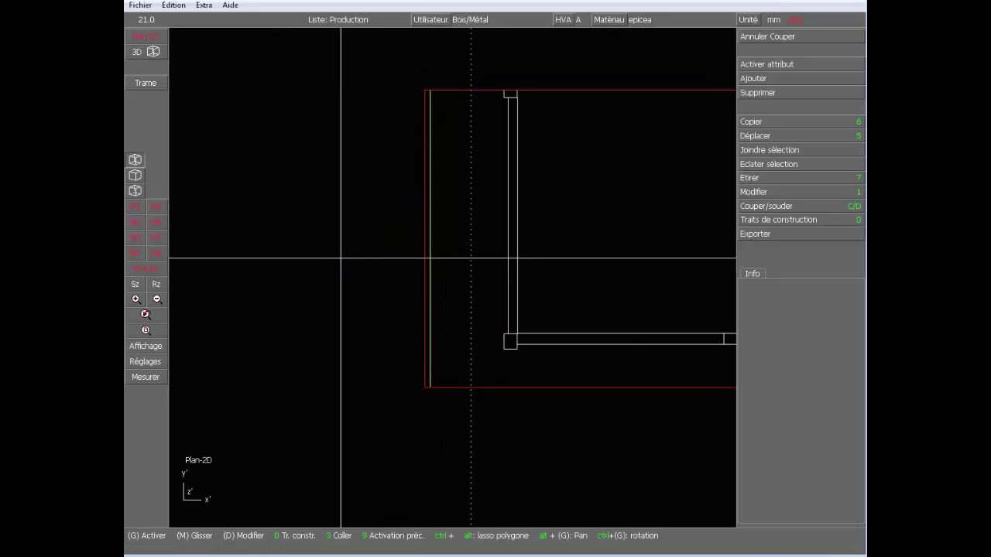
Step: Try to construct a radius-defined circle from near the roof's outer upper corner to the 500 mm line's intersection with the opposite edge
left_click(798, 227)
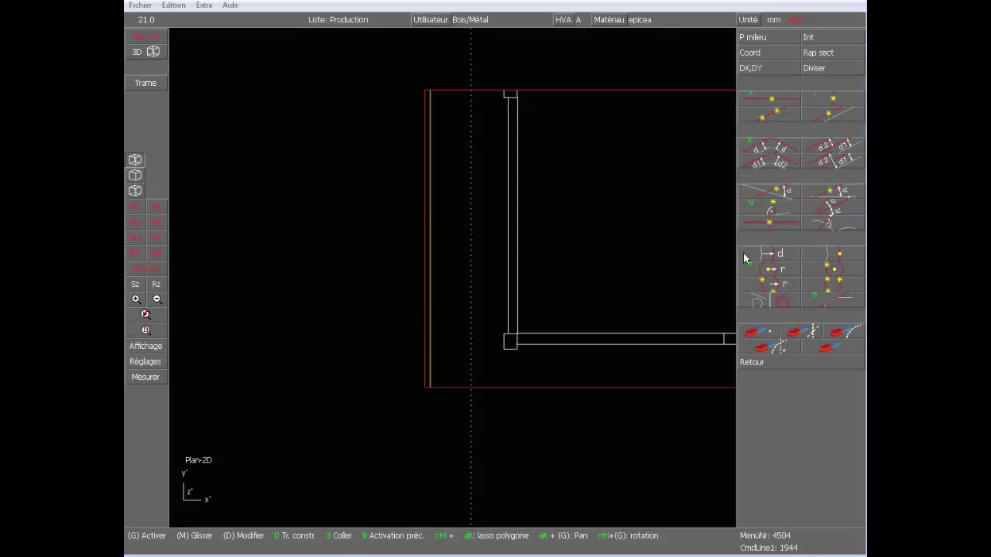
mouse_move(786, 292)
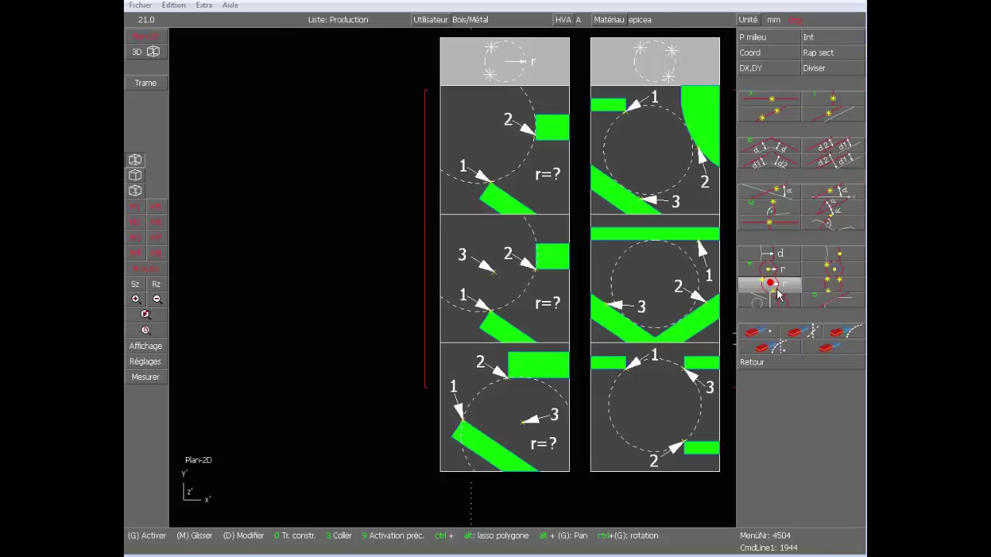
left_click(778, 292)
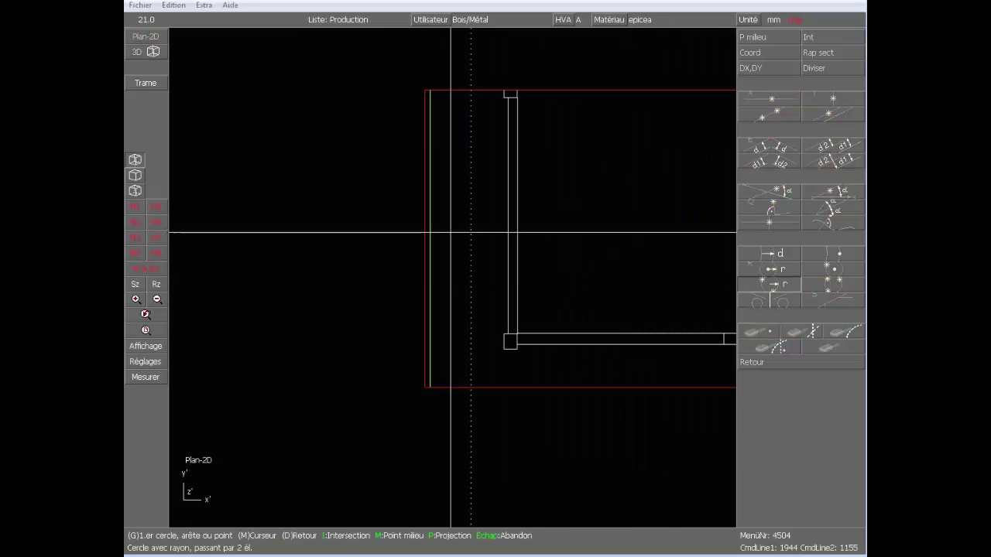
left_click(424, 91)
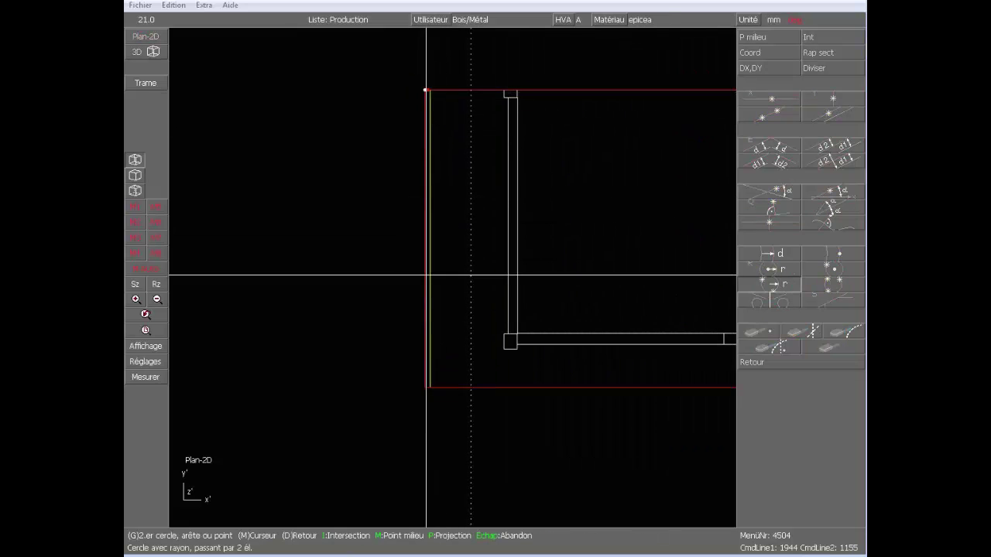
left_click(471, 388)
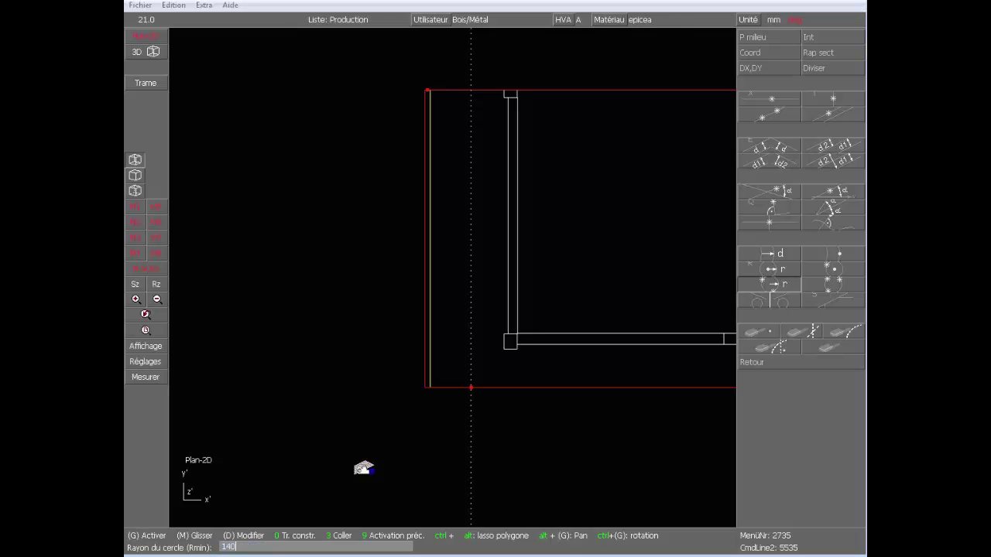
key("Return")
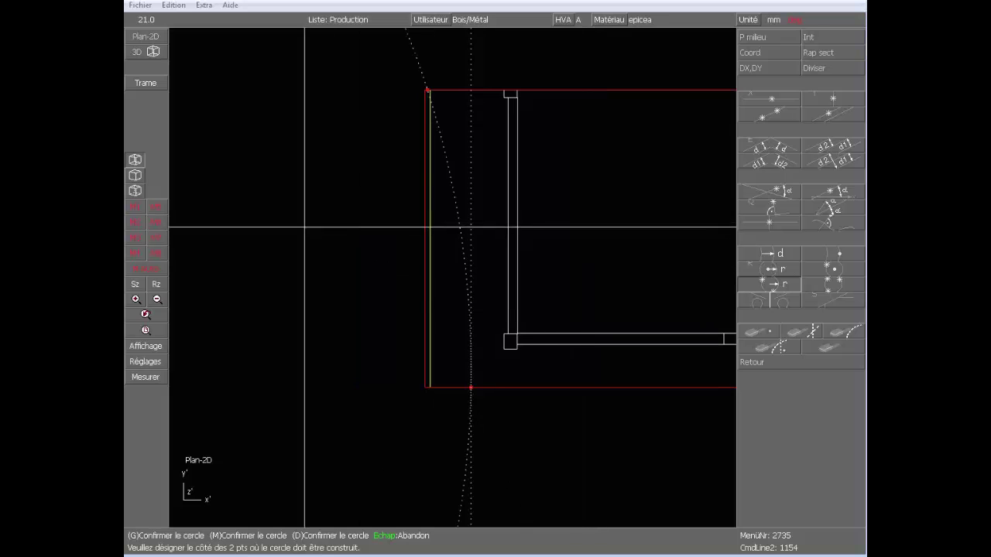
left_click(347, 248)
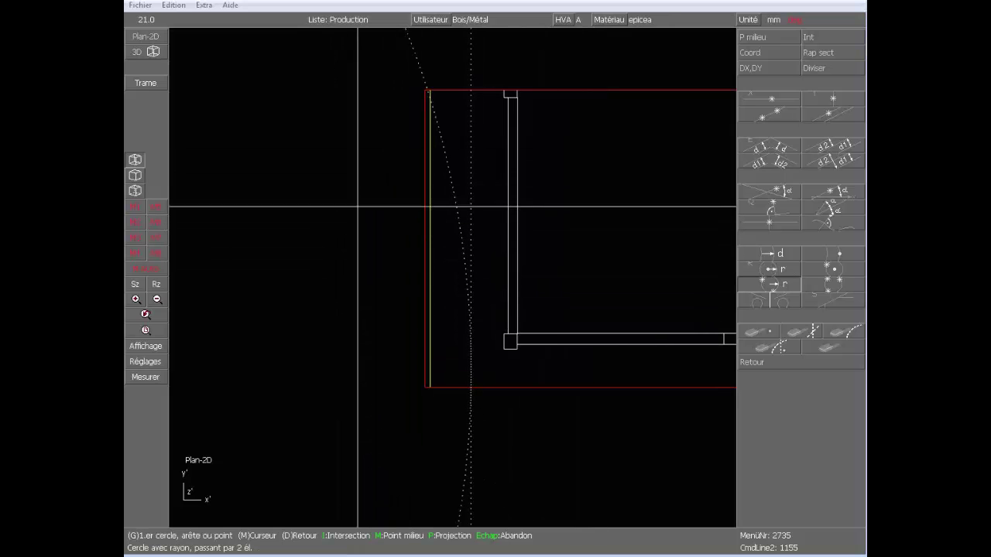
key("Escape")
Step: Check the construction circle's position at the roof corner and delete that circle
scroll(449, 141, "up", 5)
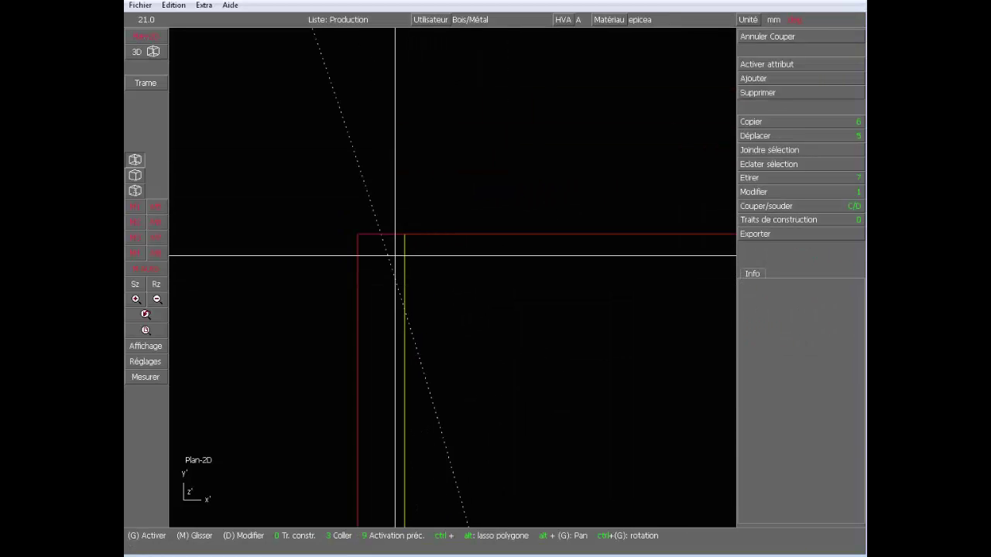
scroll(450, 284, "down", 5)
scroll(450, 284, "up", 3)
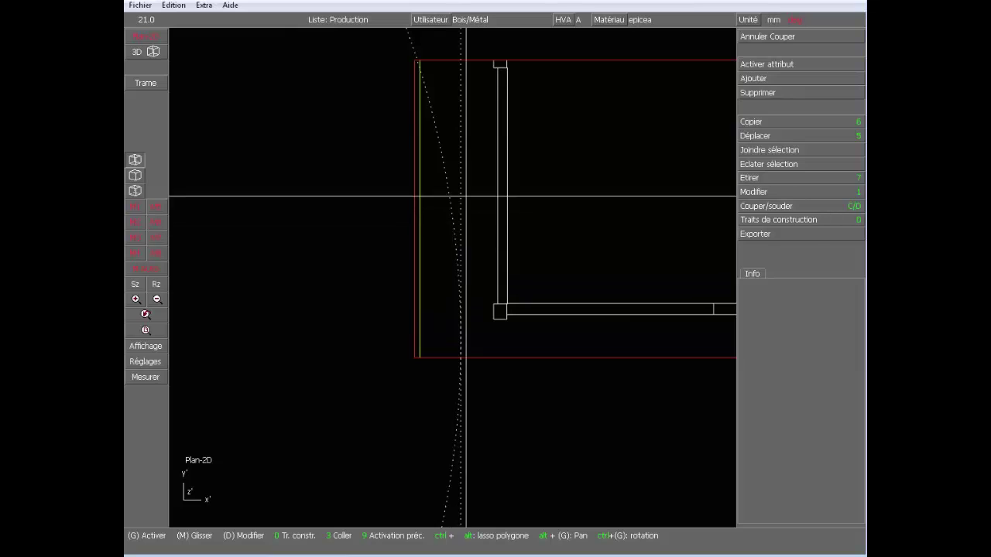
left_click(756, 222)
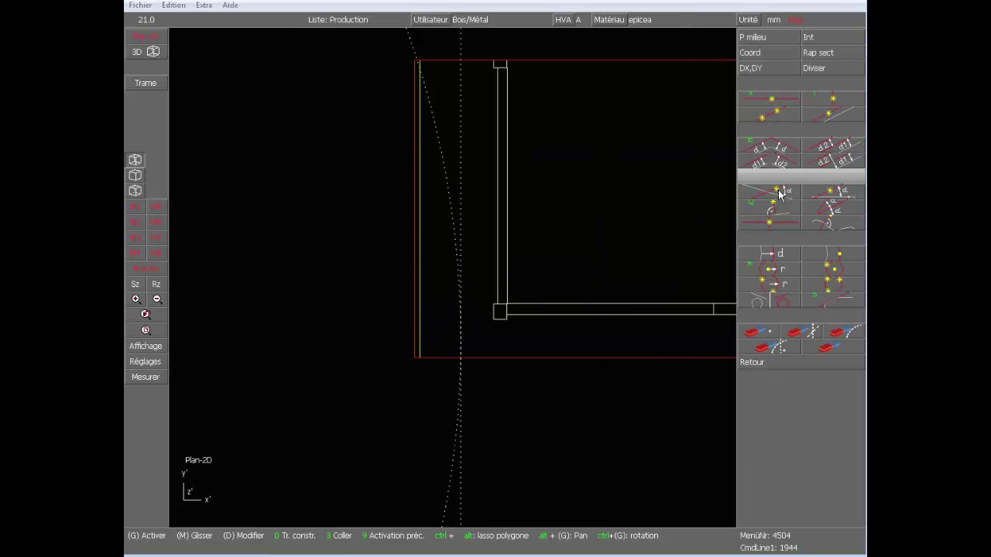
left_click(850, 340)
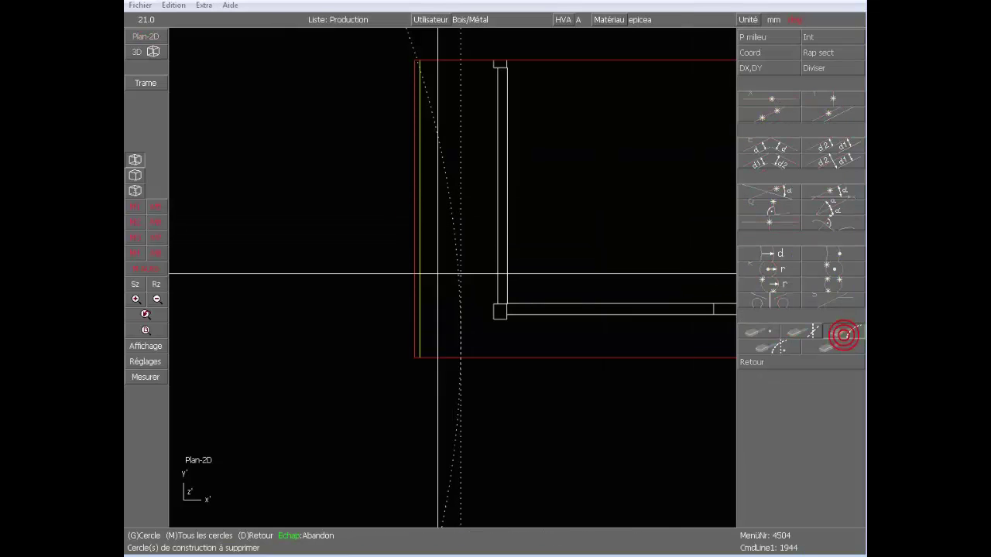
left_click(439, 140)
right_click(382, 162)
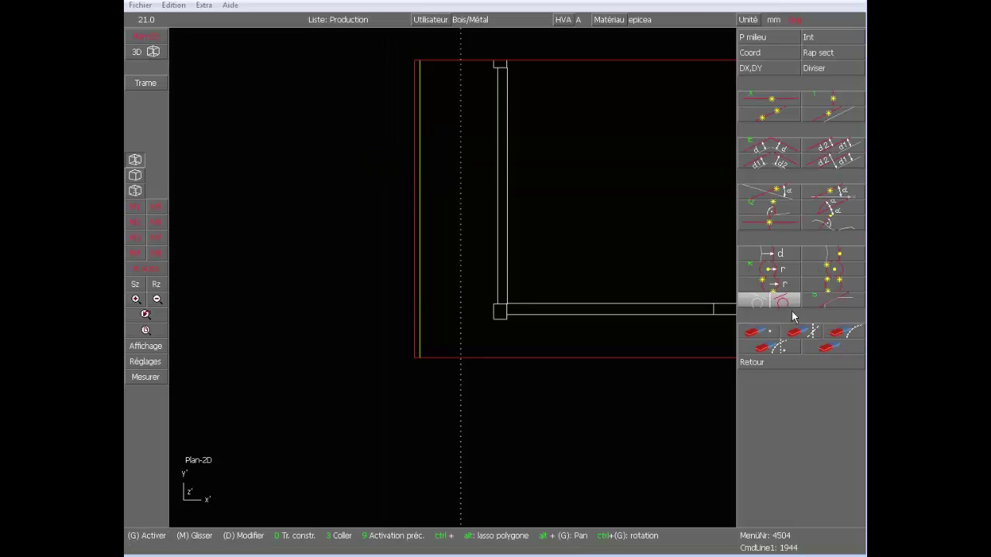
Step: Construct a radius-defined circle through the exact outer upper roof corner and the 500 mm line's intersection with the lower roof edge
left_click(786, 289)
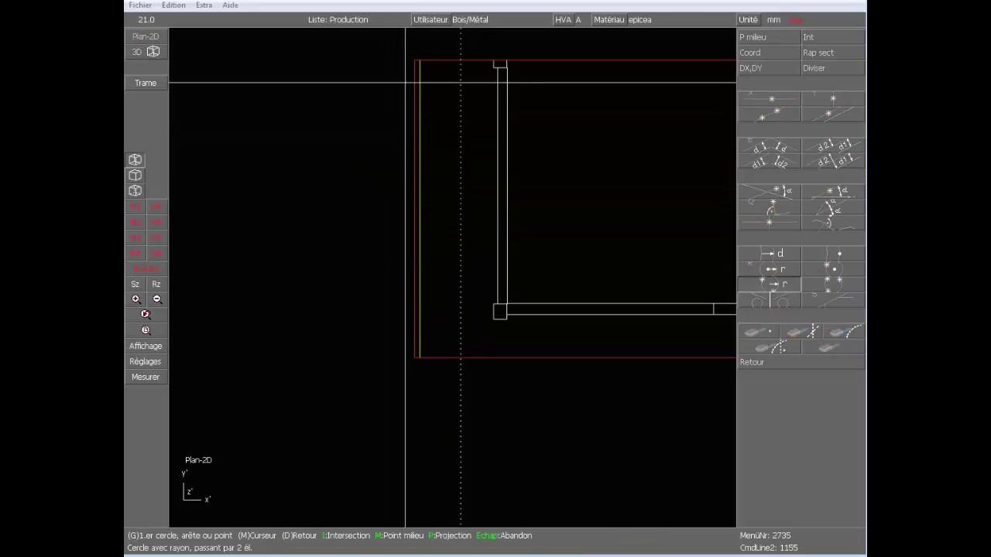
scroll(410, 77, "up", 3)
left_click(454, 249)
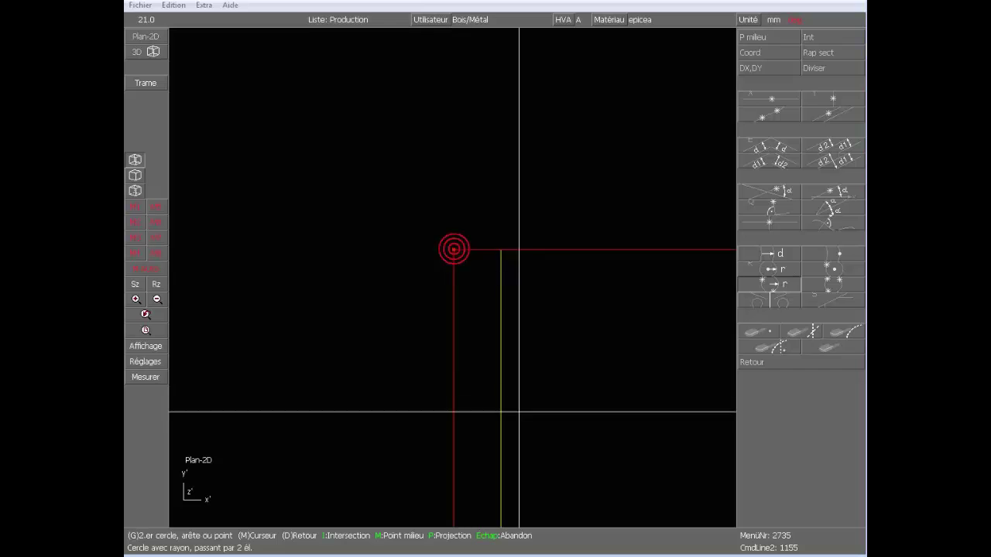
scroll(522, 411, "down", 3)
scroll(452, 266, "up", 5)
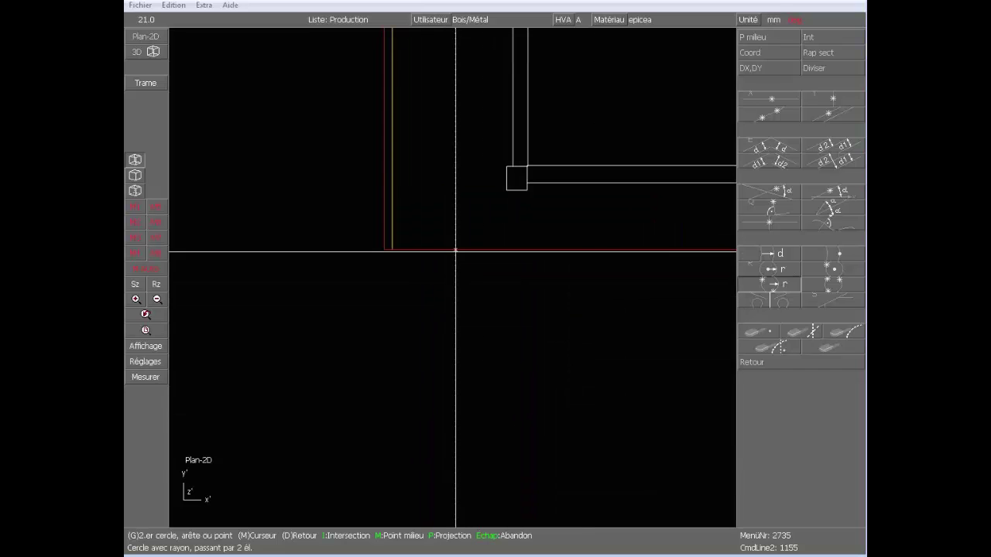
left_click(455, 251)
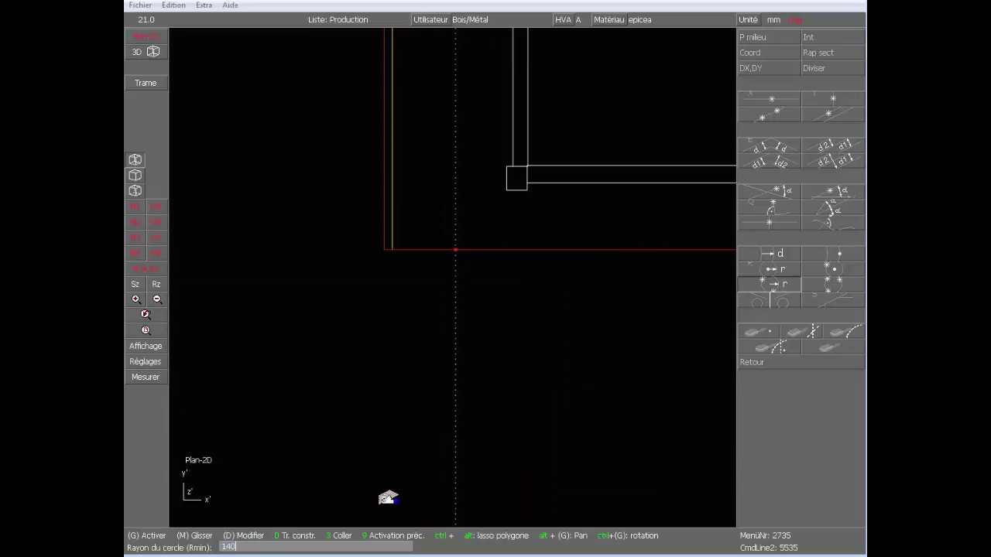
key("Return")
left_click(382, 318)
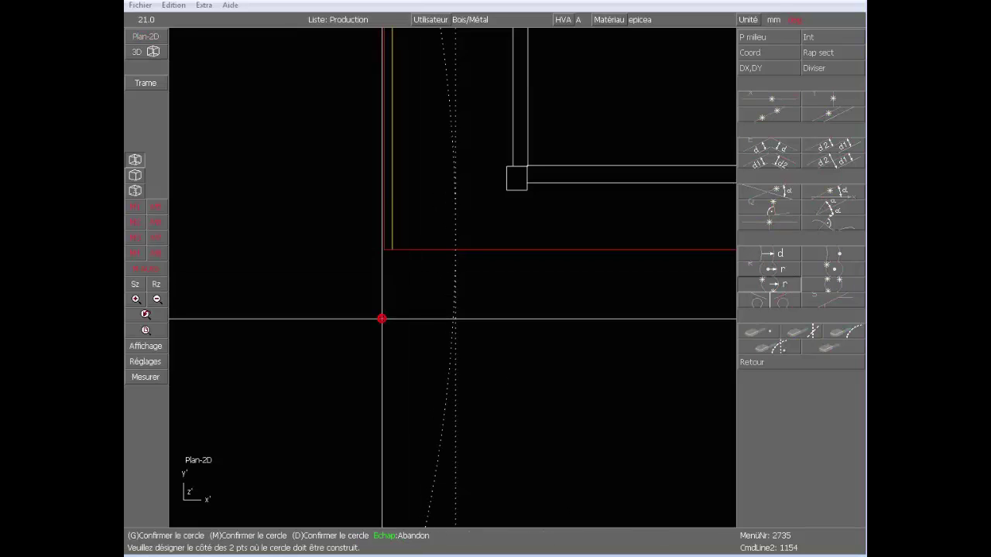
scroll(457, 260, "down", 3)
scroll(431, 288, "up", 2)
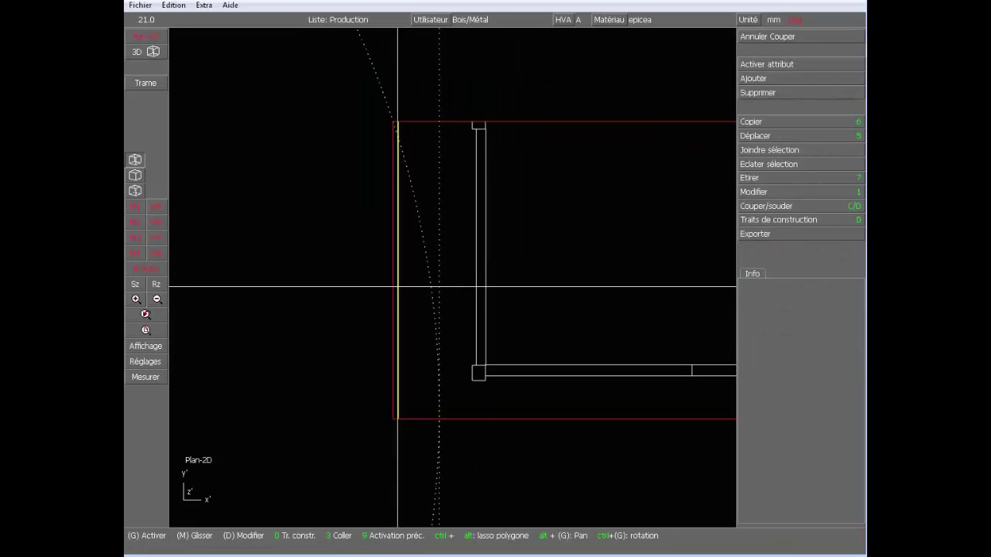
left_click(351, 283)
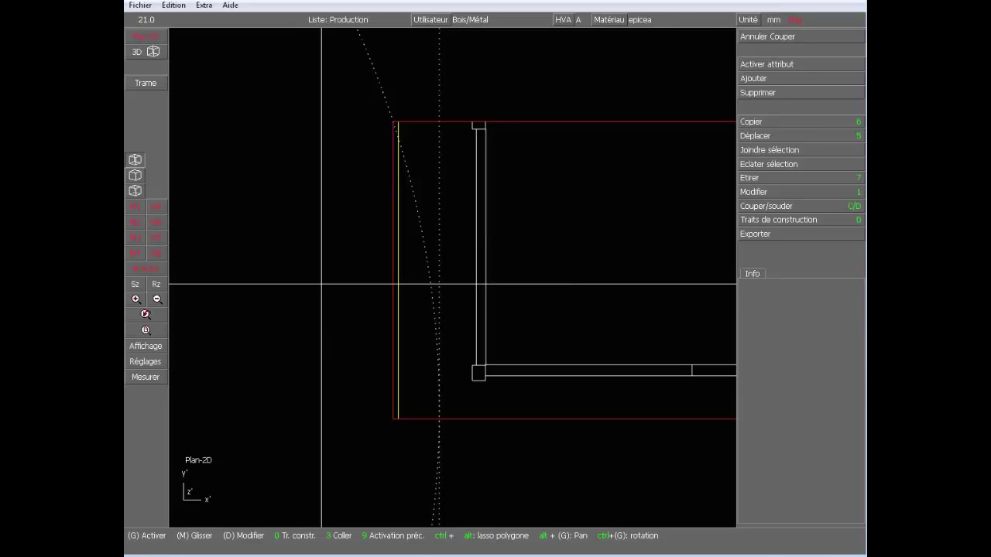
Step: Add a concentric construction circle 80 mm outside the first one
type("0")
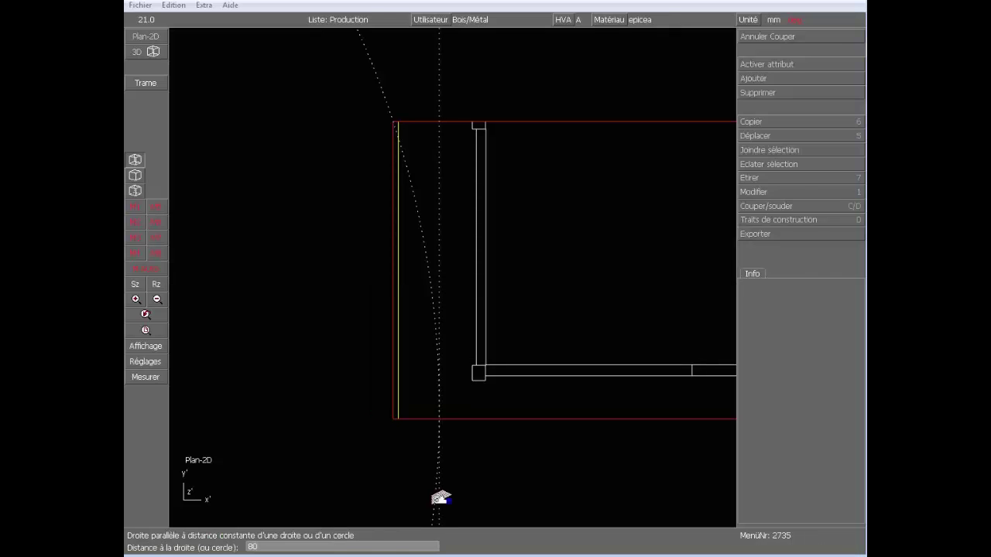
type("80")
key("Return")
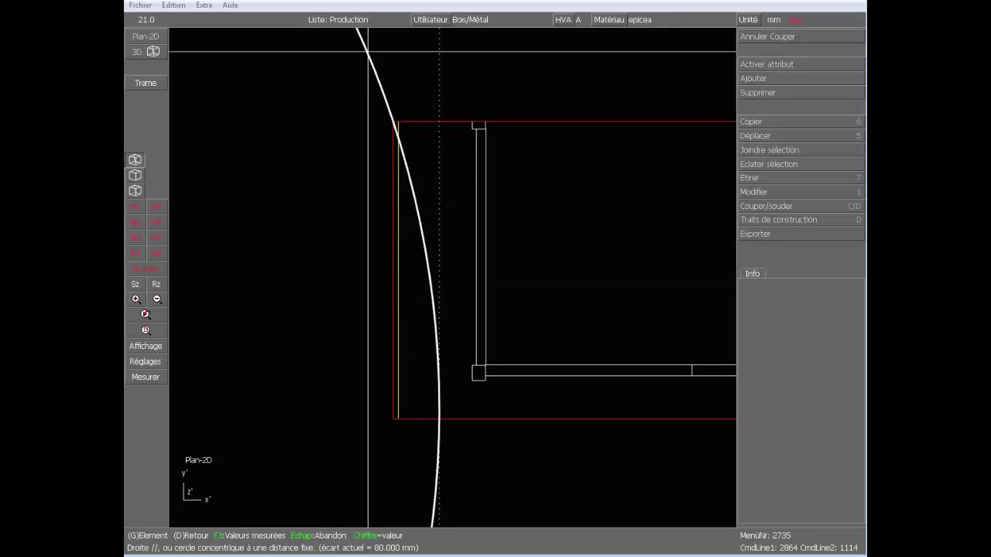
left_click(335, 177)
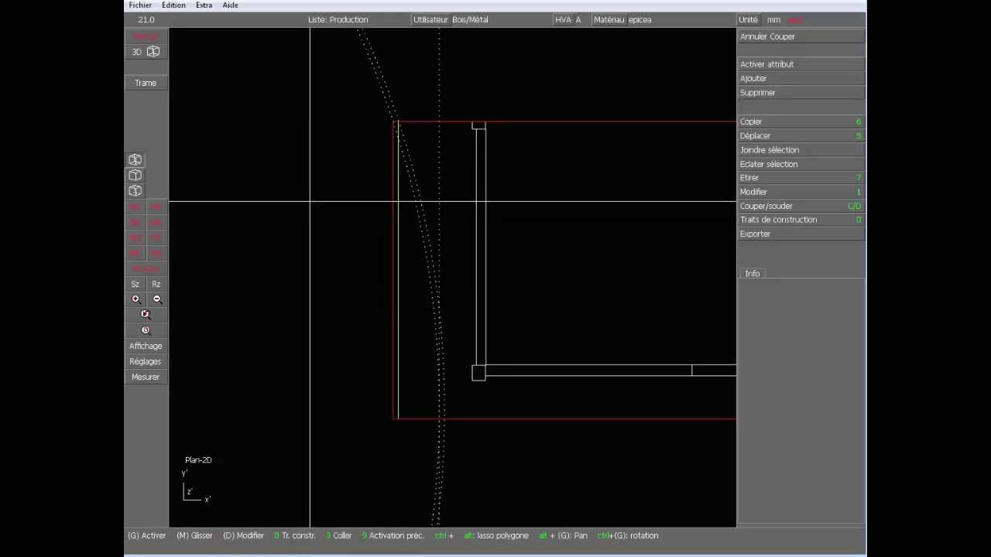
Step: Cut the roof surface along an arc on the first construction circle, from its outer upper corner to the 500 mm line at the lower edge
left_click(557, 156)
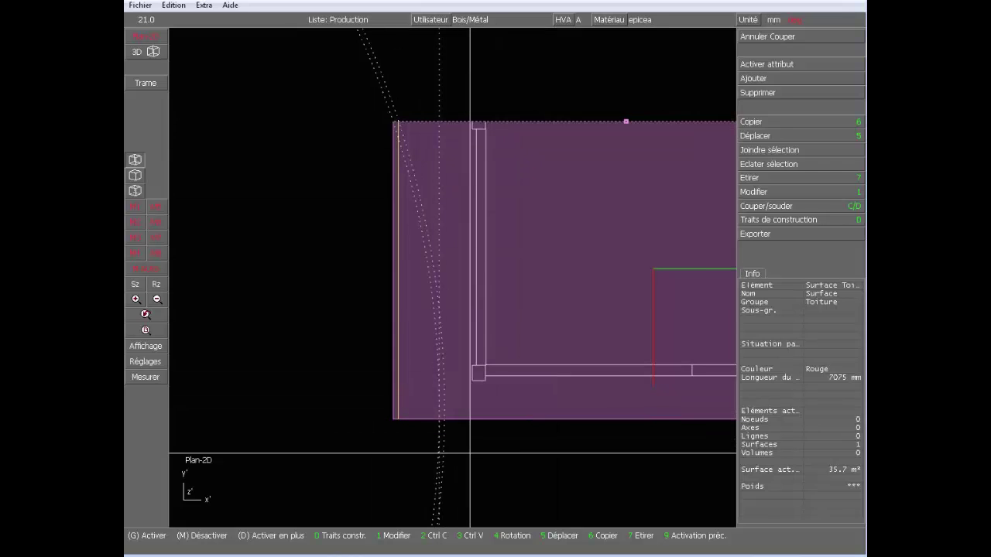
key("c")
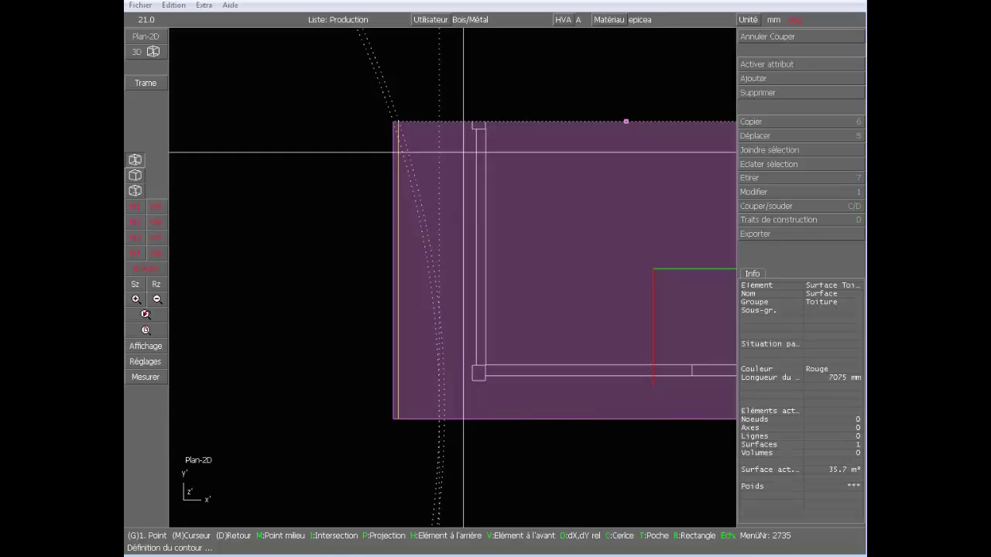
scroll(406, 124, "up", 5)
left_click(376, 248)
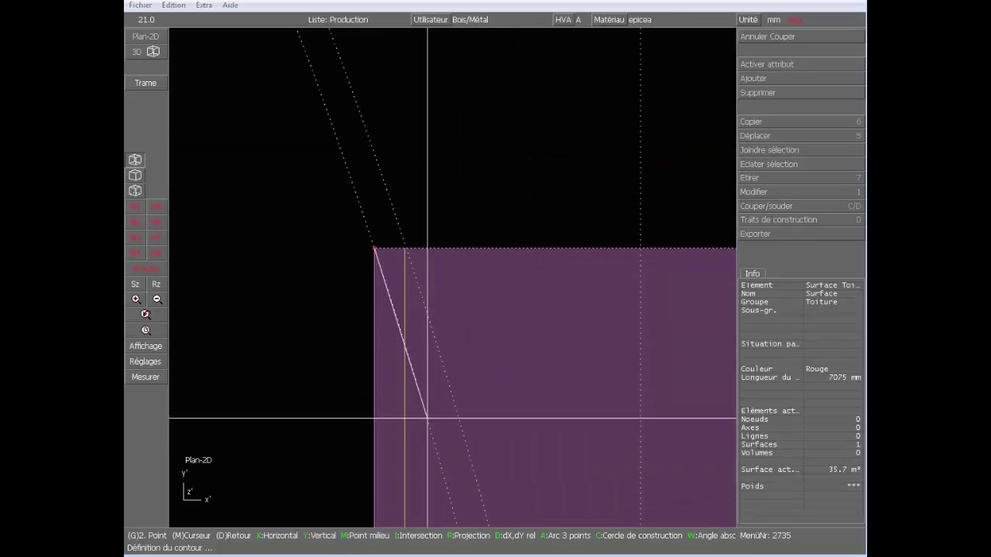
key("a")
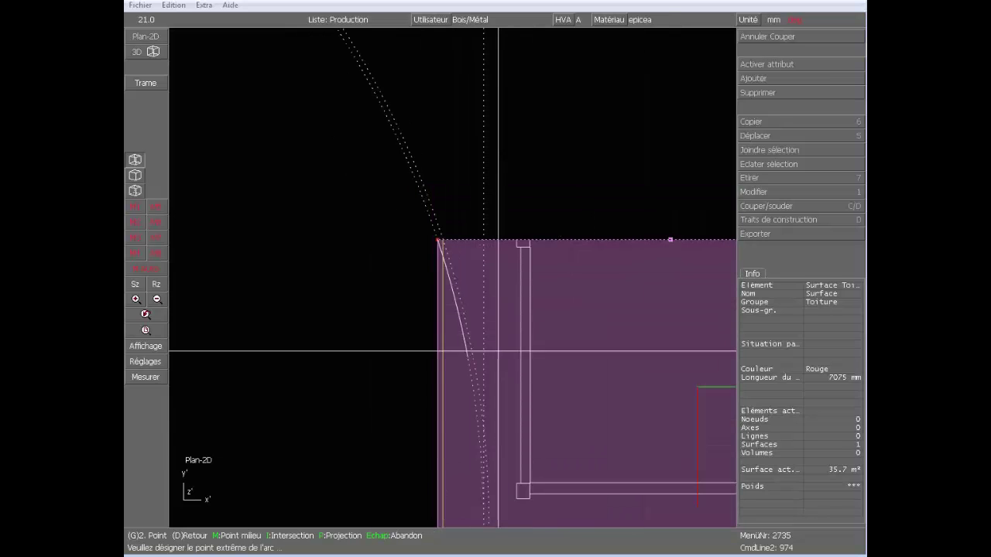
scroll(454, 320, "down", 3)
scroll(454, 272, "up", 5)
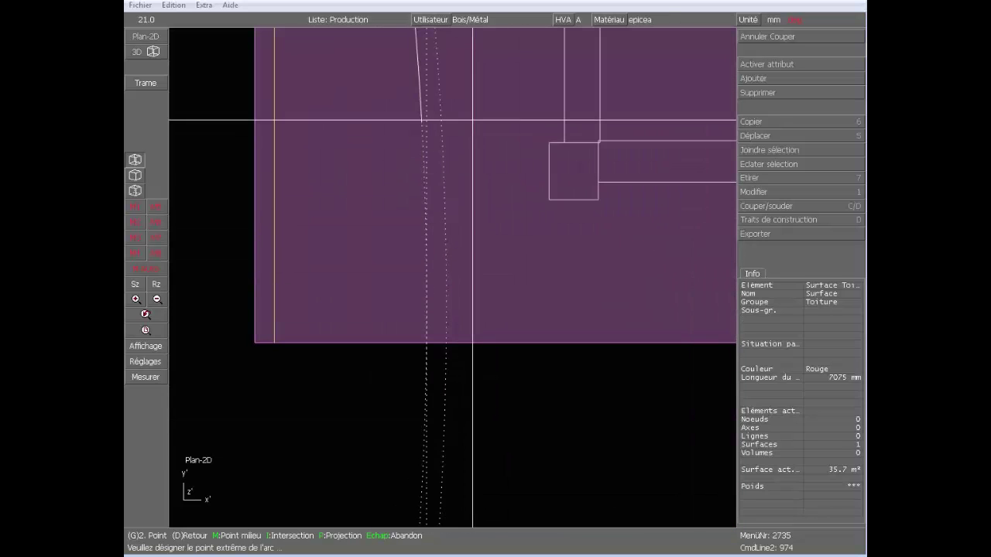
scroll(444, 290, "up", 3)
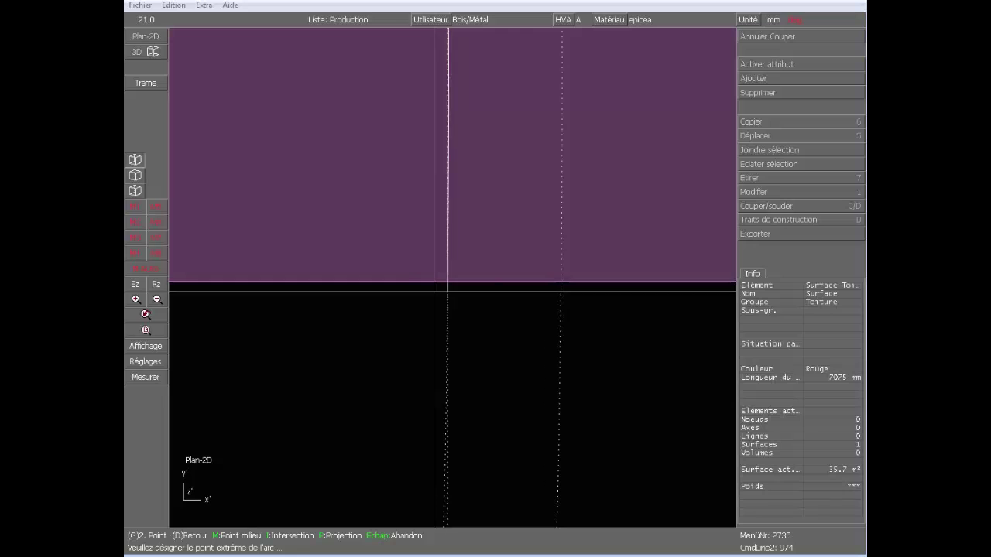
left_click(447, 282)
scroll(457, 271, "down", 3)
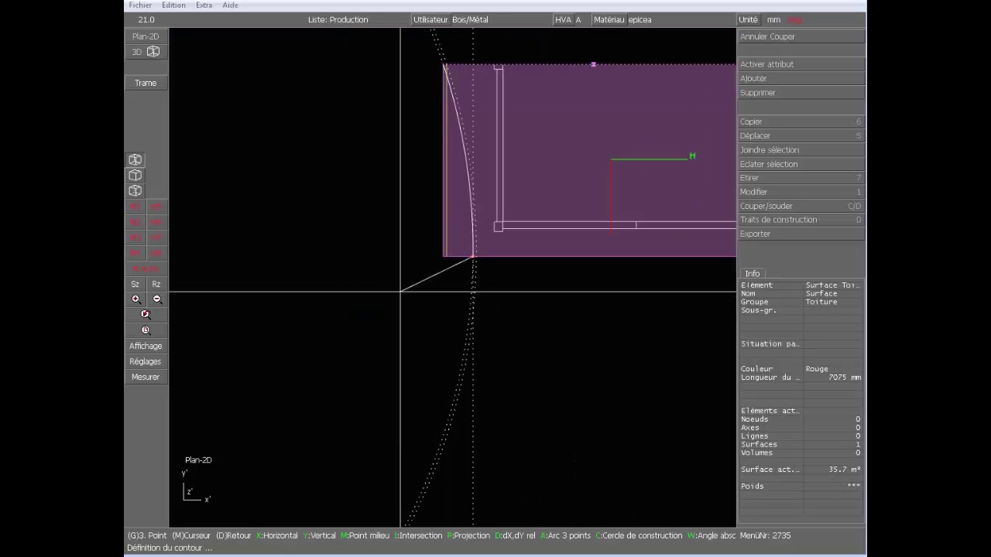
right_click(394, 224)
left_click(394, 224)
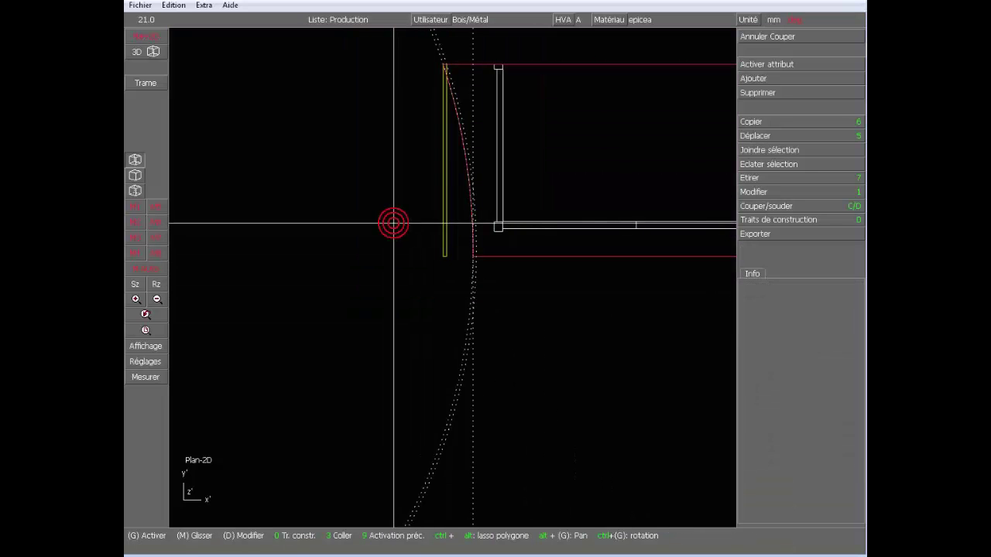
Step: Add horizontal construction lines beyond the roof surface's upper and lower edges, crossing both construction circles
scroll(446, 242, "up", 2)
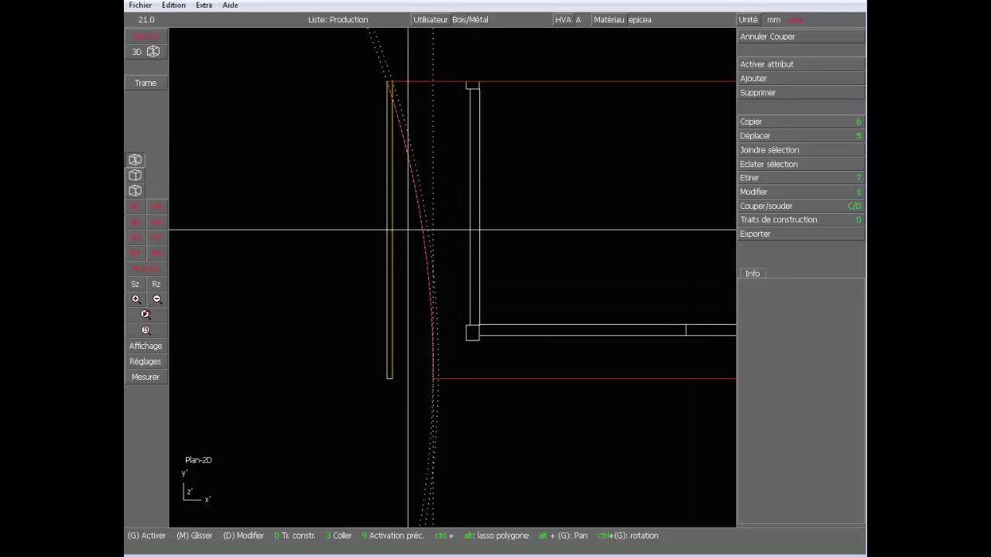
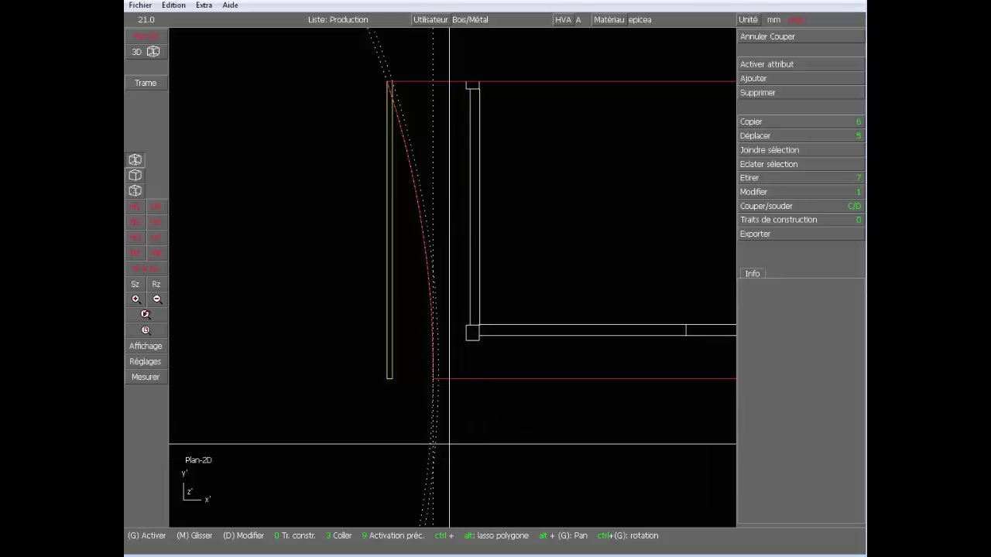
key("0")
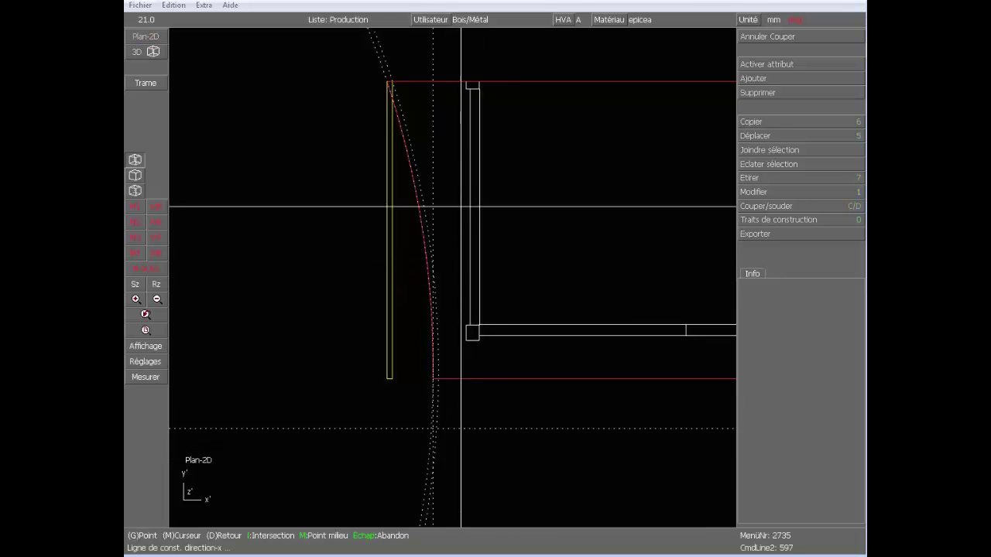
right_click(314, 142)
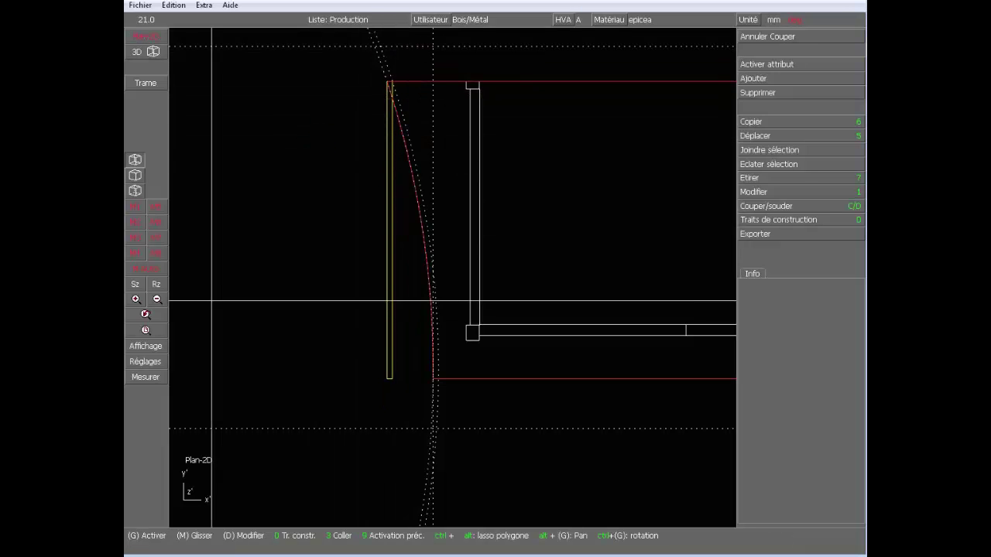
left_click(227, 264)
Step: Start a contour-defined bar in top view, coloured blanc, named Chevron de rive, with a height of 120 mm
left_click(779, 81)
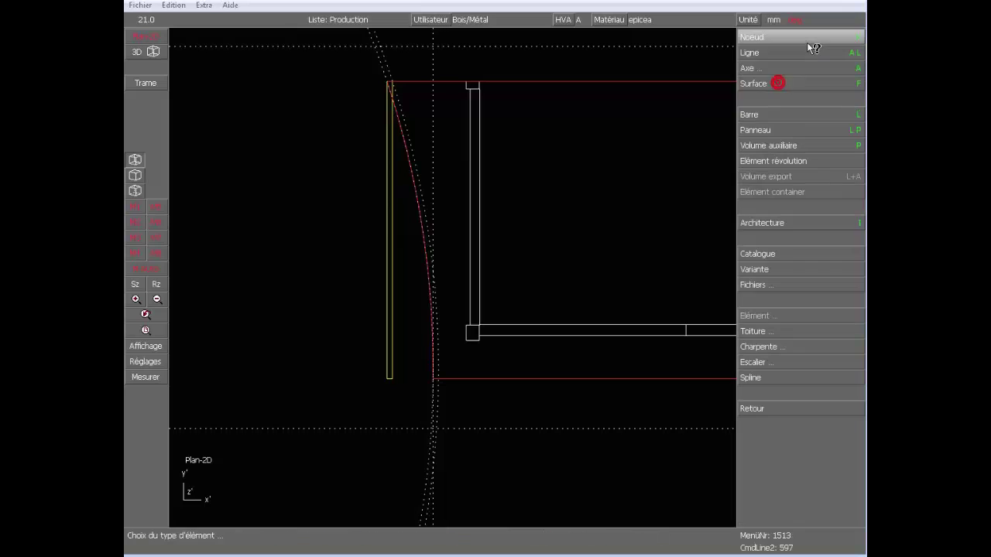
left_click(797, 114)
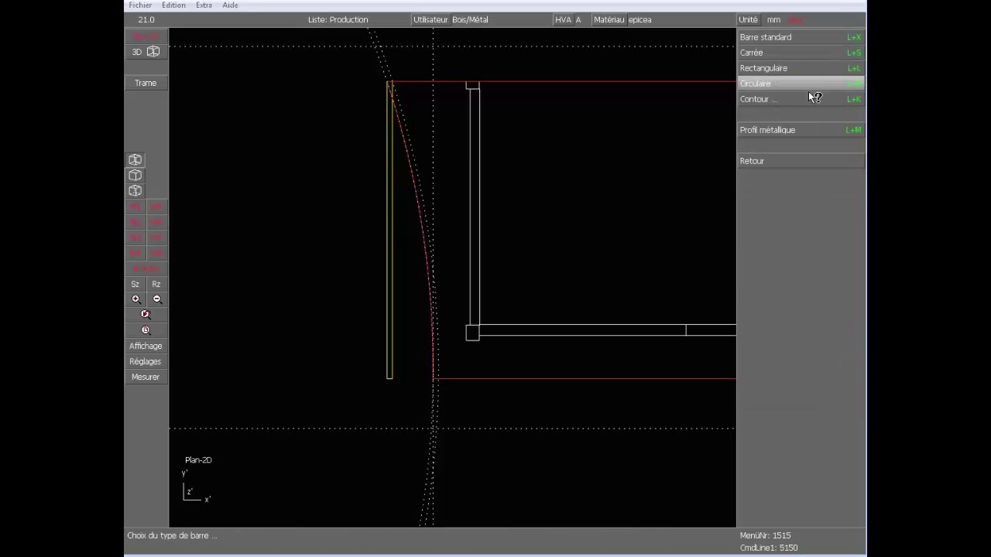
mouse_move(810, 104)
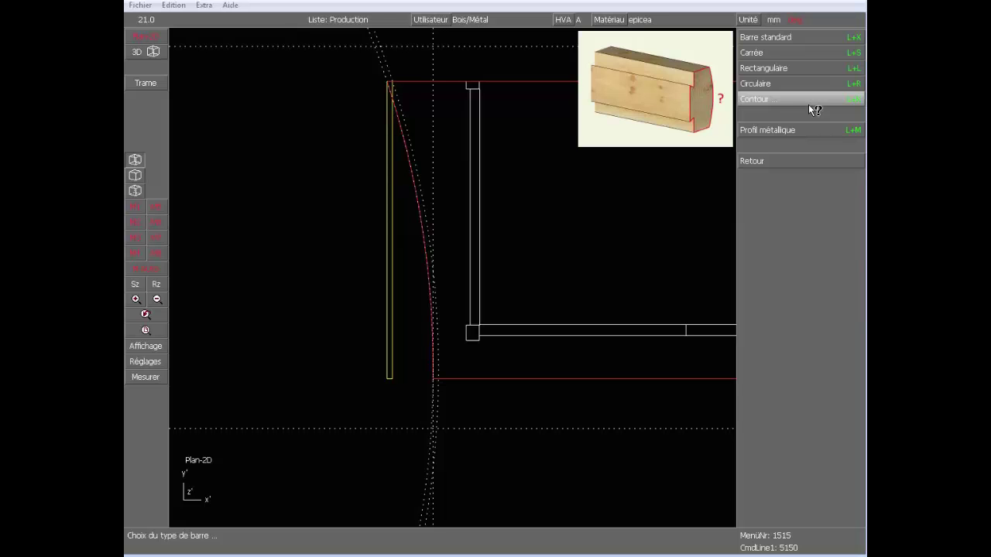
left_click(808, 103)
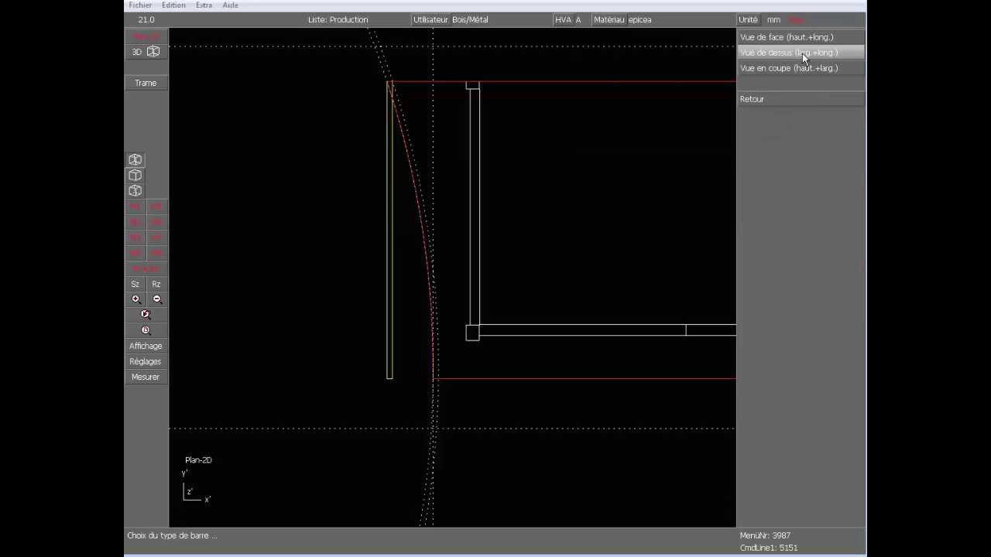
left_click(800, 55)
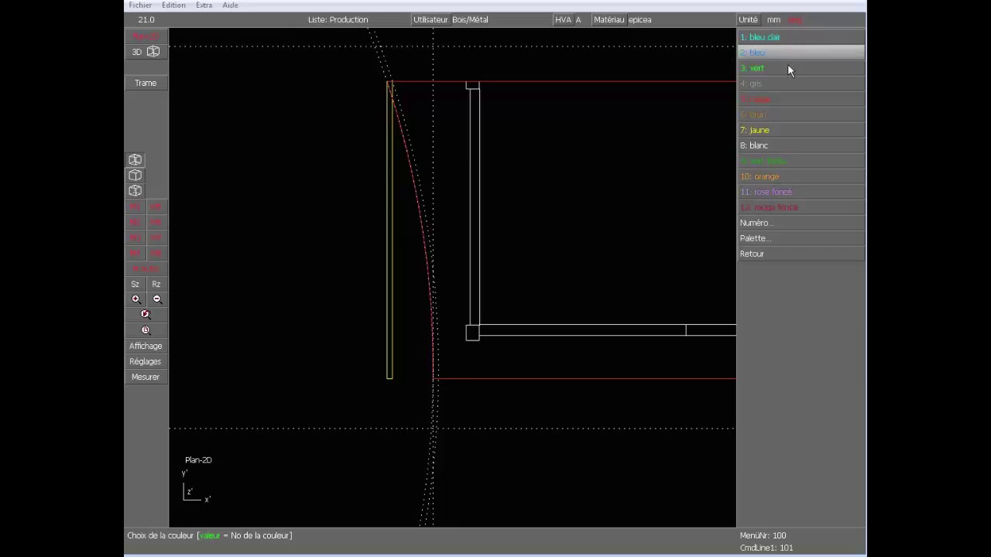
left_click(779, 151)
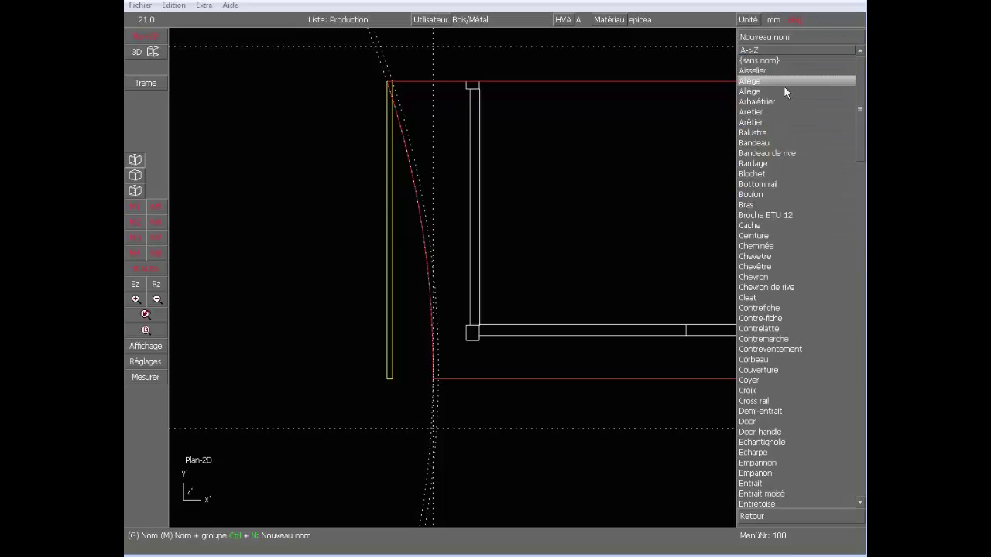
scroll(785, 89, "down", 5)
scroll(801, 66, "down", 1)
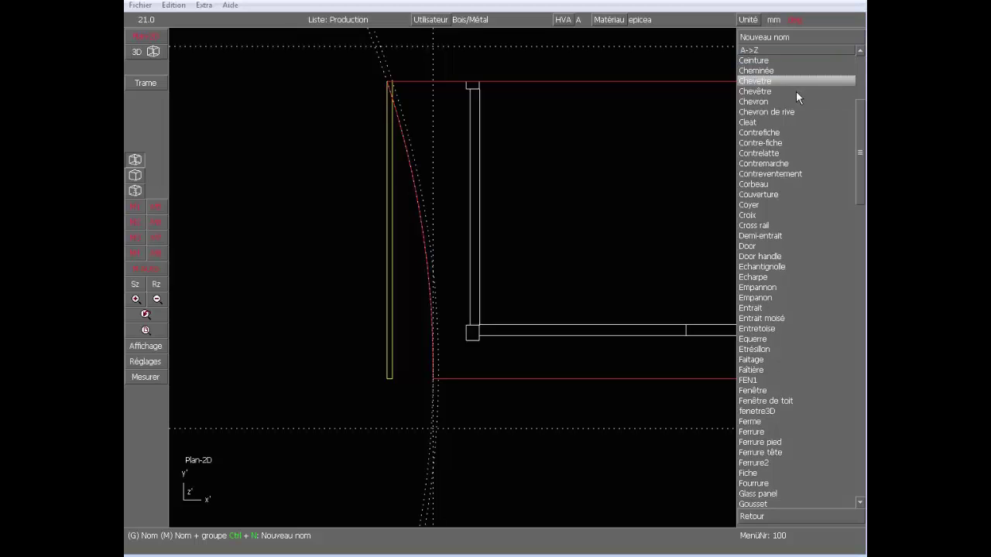
left_click(787, 109)
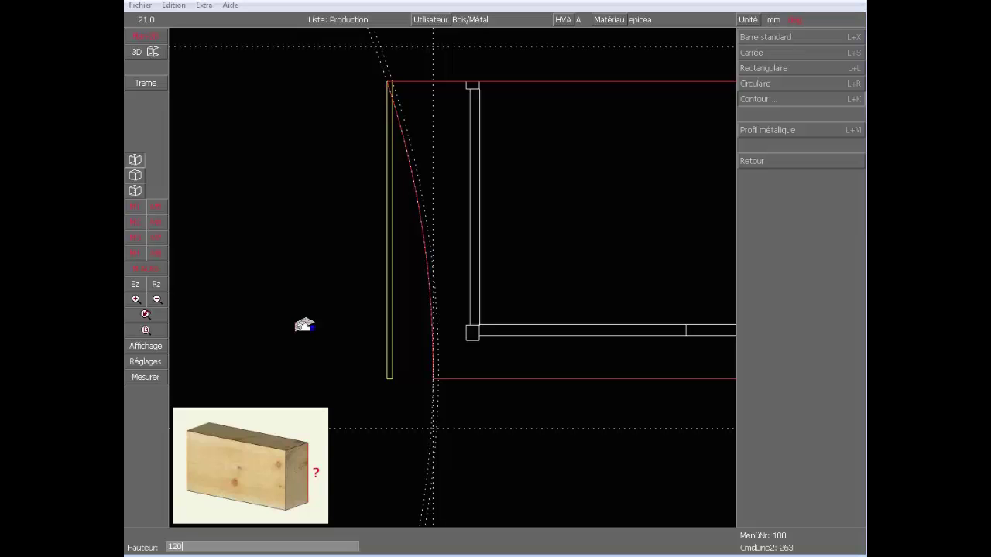
key("Return")
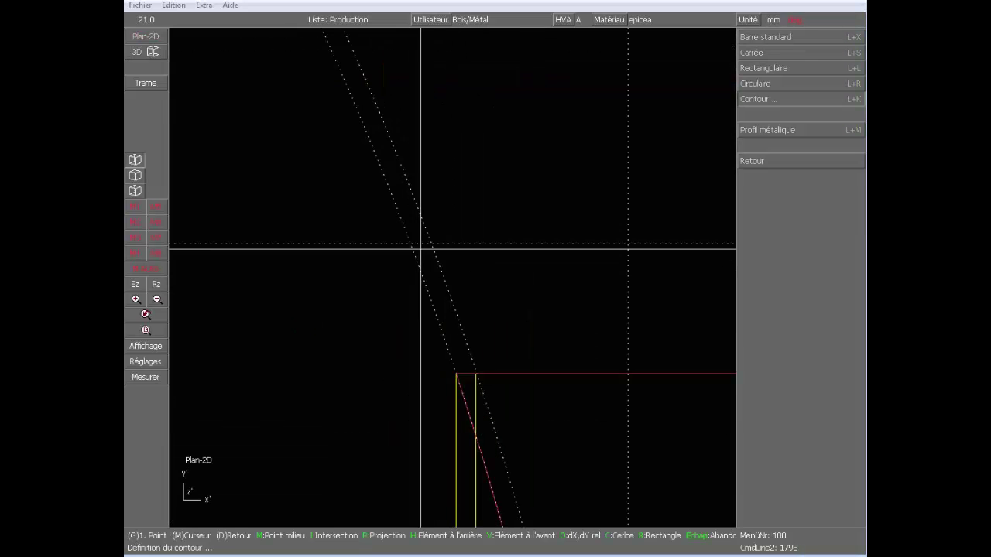
Step: Draw the bar contour's upper end between the two circles and its first arc along the inner circle to the lower horizontal construction line
left_click(431, 244)
left_click(411, 243)
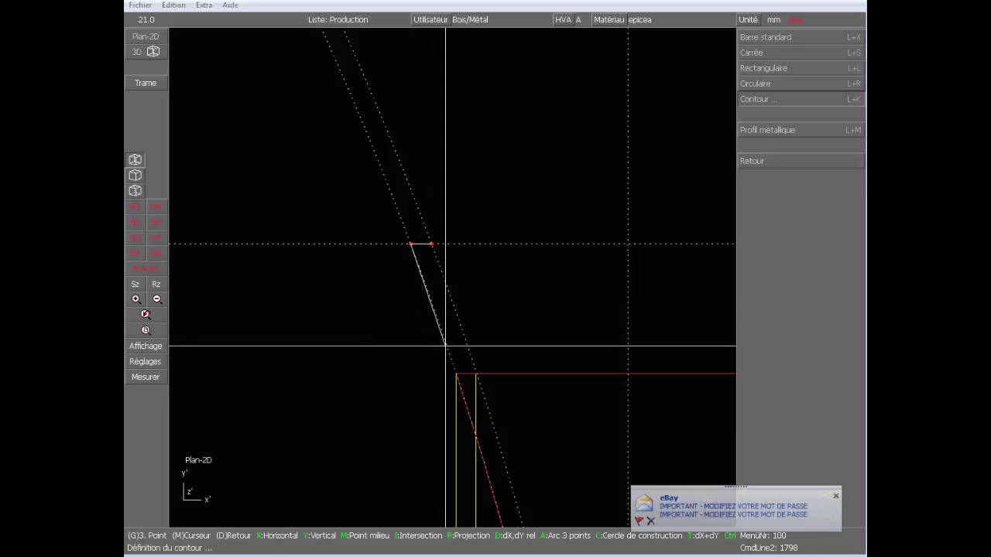
key("a")
scroll(454, 280, "down", 7)
scroll(460, 330, "up", 8)
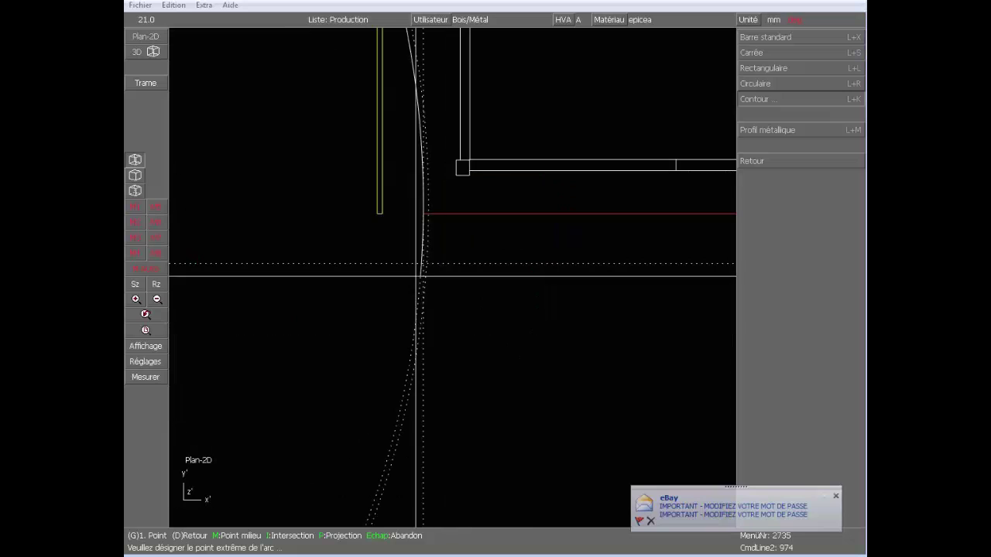
left_click(365, 337)
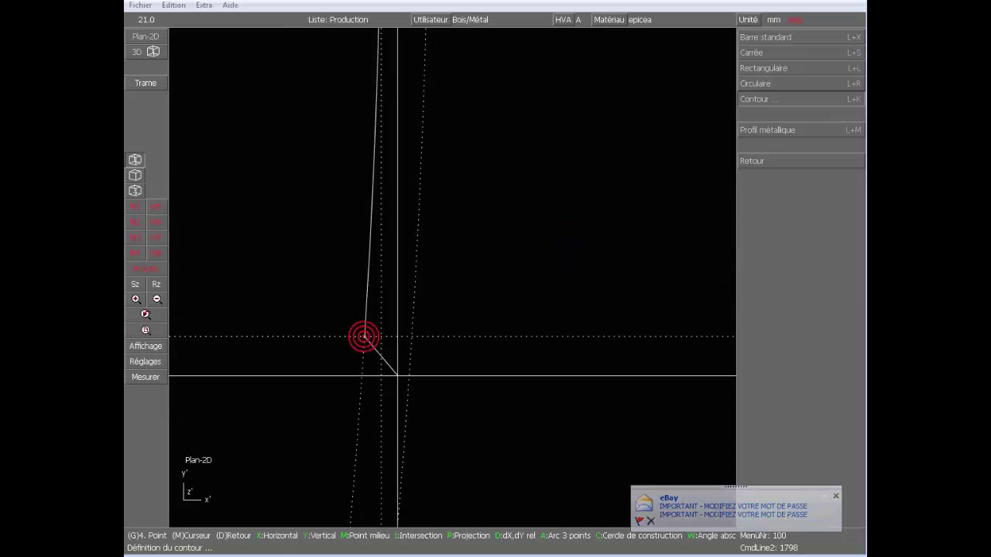
Step: Draw the contour's lower end across to the outer circle, return along it with an arc to the starting point, and close the contour
left_click(411, 337)
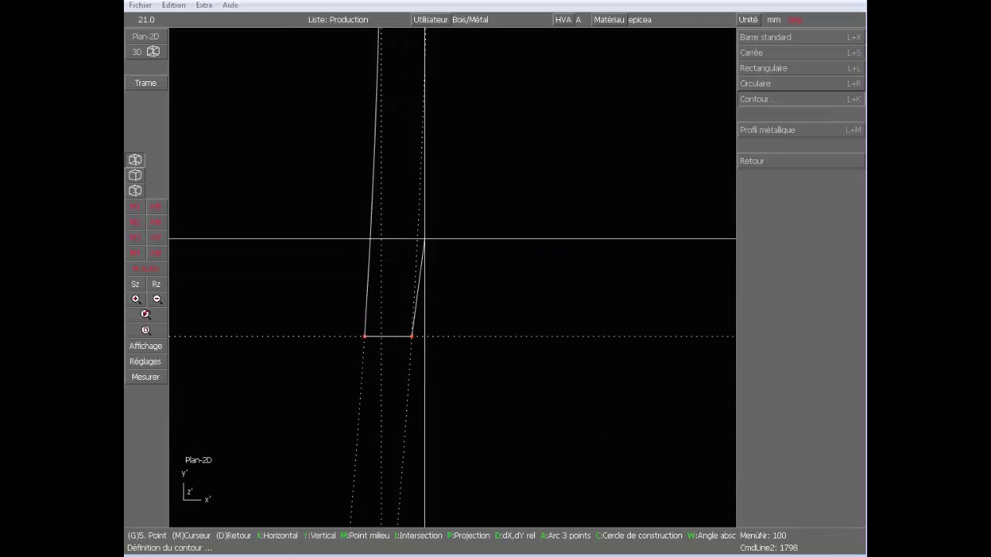
key("a")
scroll(442, 215, "down", 7)
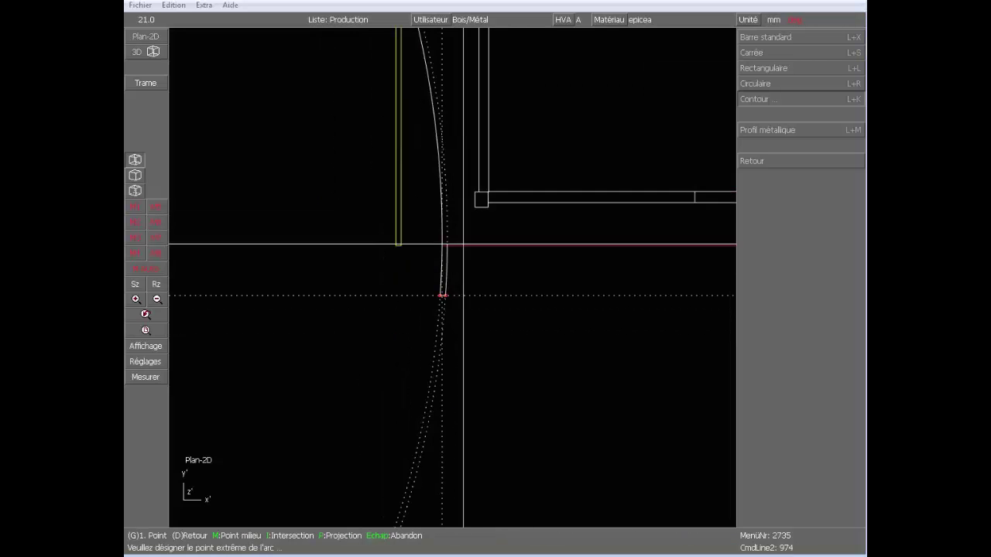
scroll(433, 152, "up", 6)
scroll(304, 94, "down", 2)
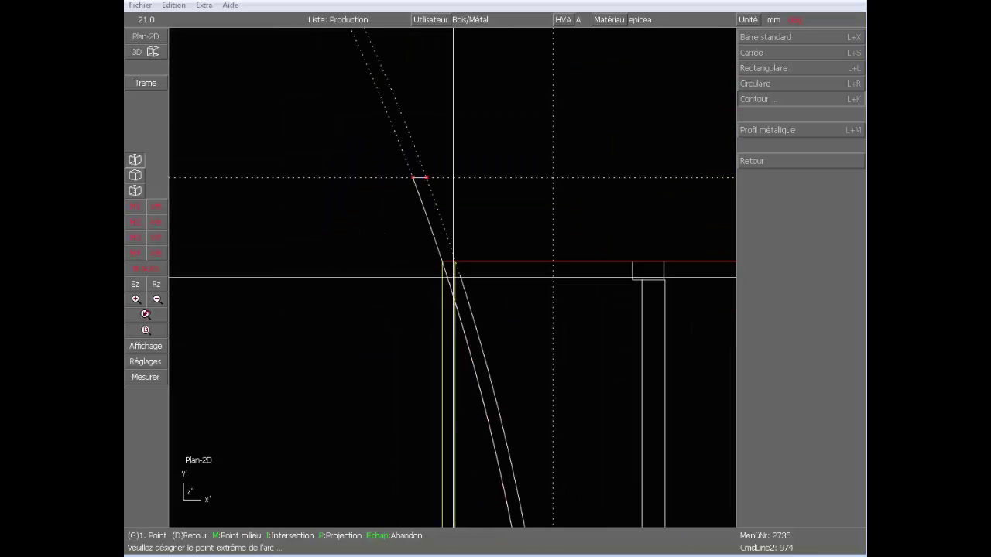
left_click(428, 176)
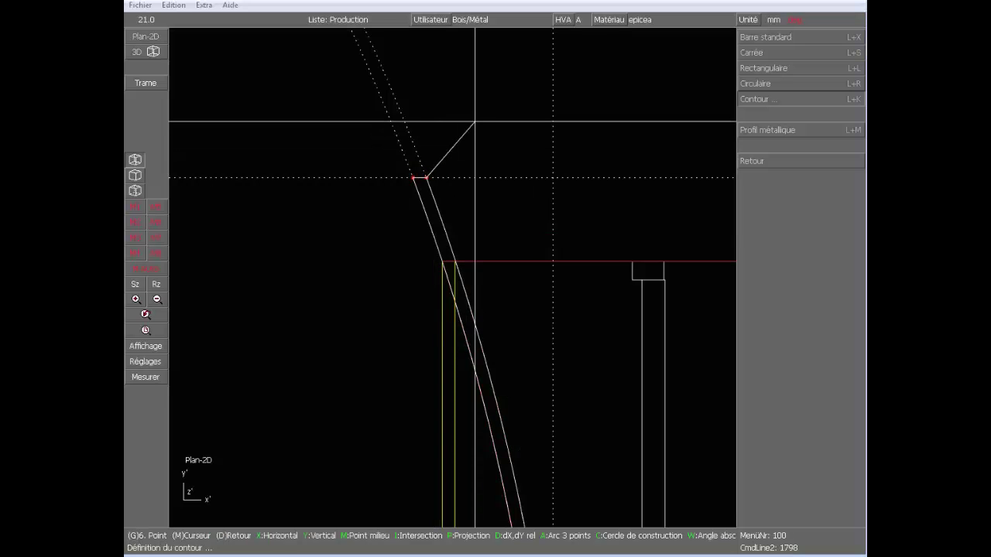
right_click(474, 122)
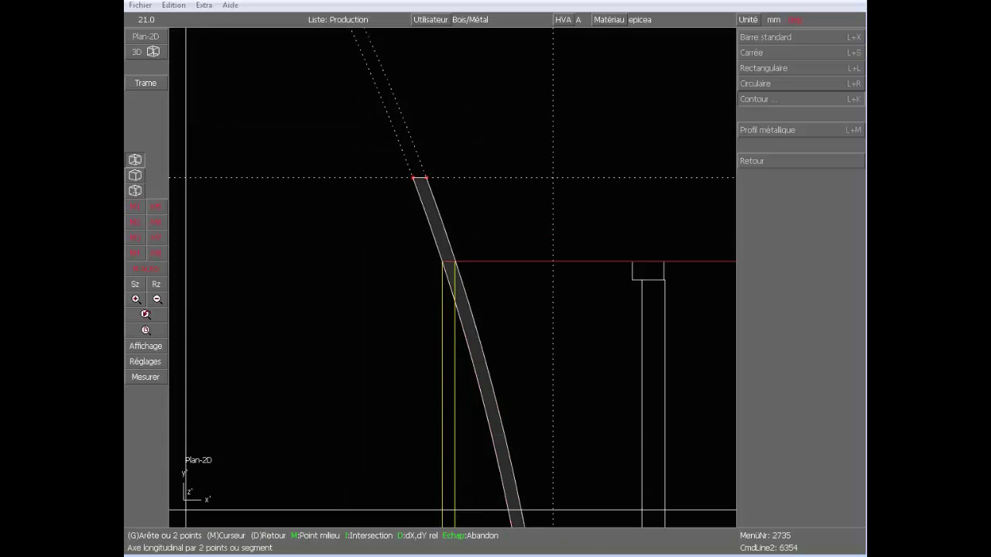
Step: Set the curved bar's longitudinal axis from the roof surface's upper outer corner to its lower outer corner, and finish creating the bar
scroll(409, 365, "down", 5)
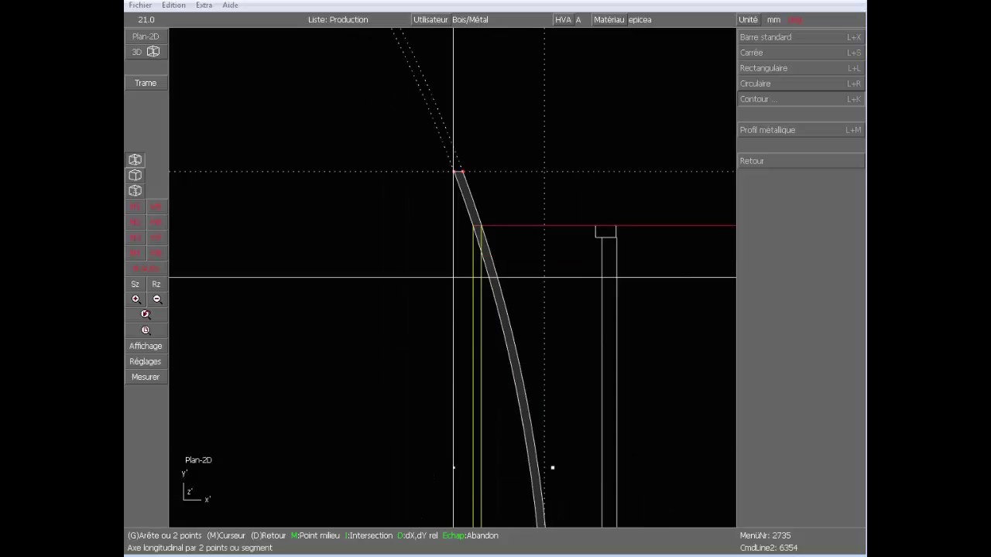
scroll(467, 318, "up", 2)
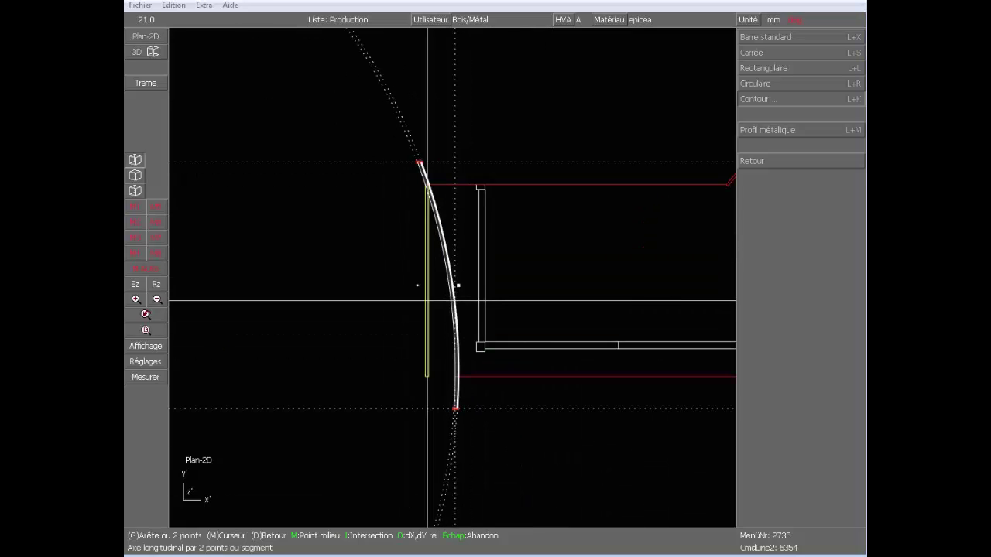
scroll(373, 157, "up", 3)
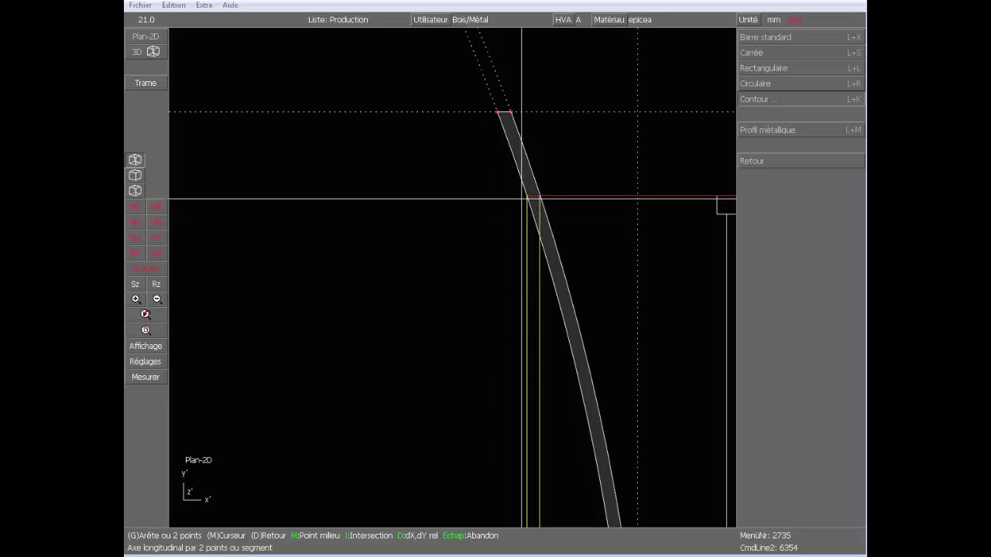
left_click(526, 196)
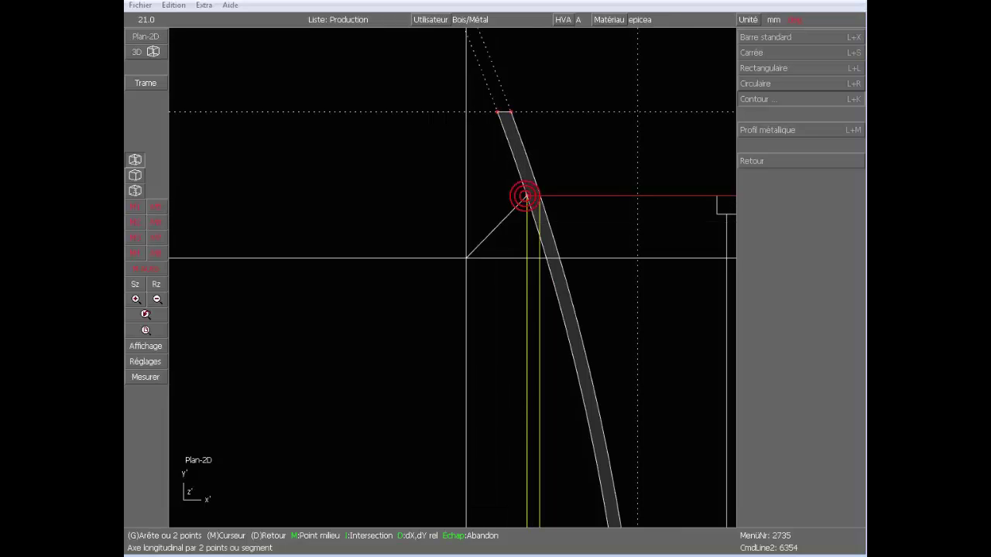
scroll(471, 344, "up", 5)
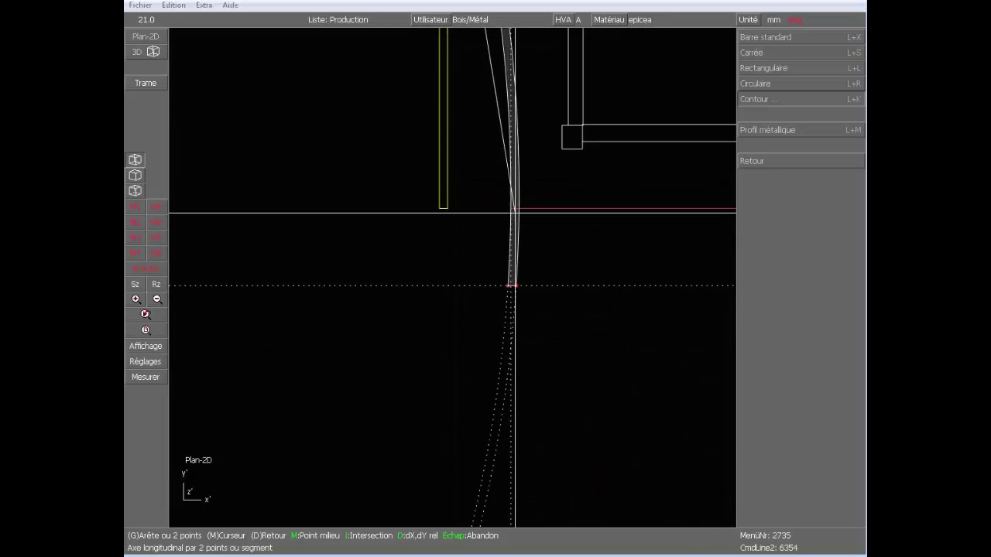
scroll(456, 273, "up", 5)
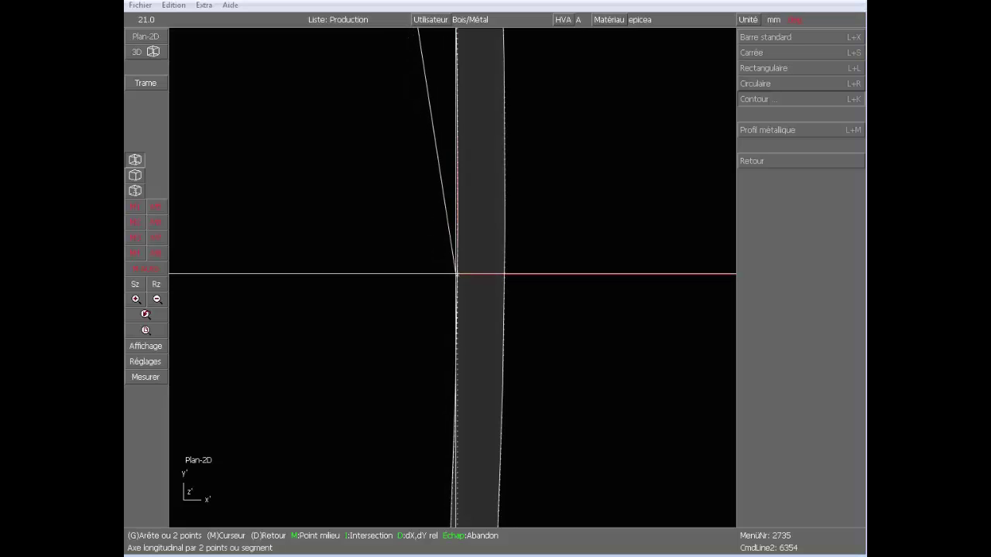
left_click(456, 273)
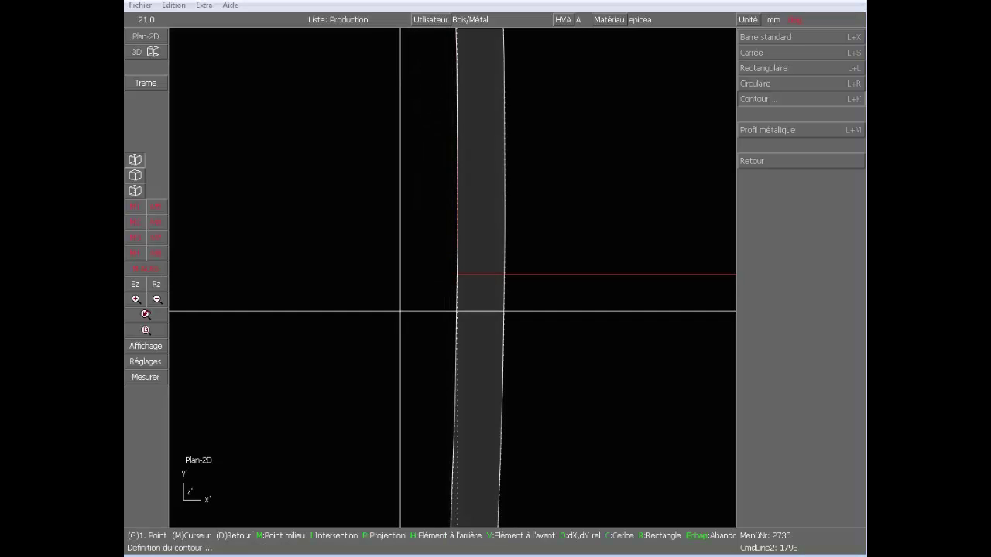
left_click(399, 229)
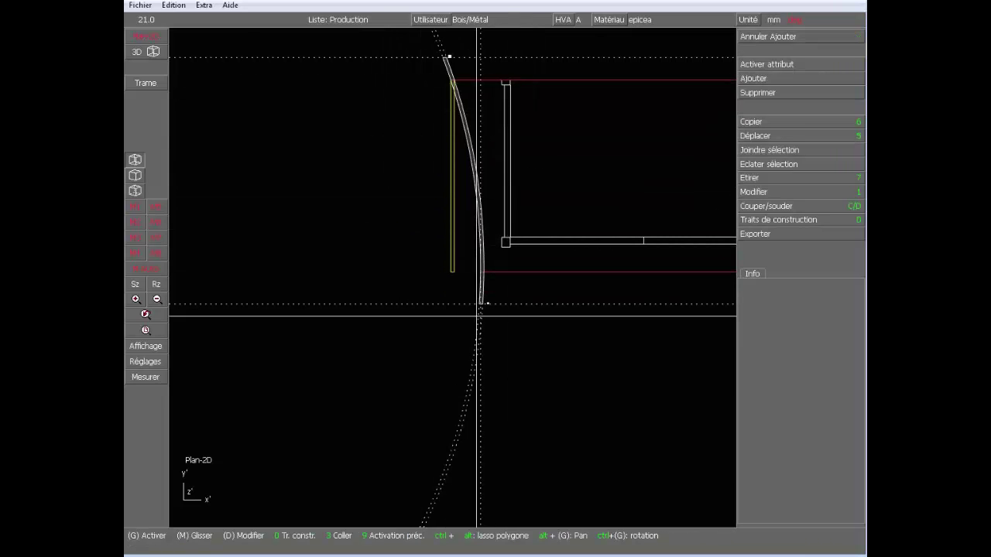
Step: In the 3D view, move the curved edge rafter from its upper end corner to the midpoint of that end's height edge
left_click(165, 55)
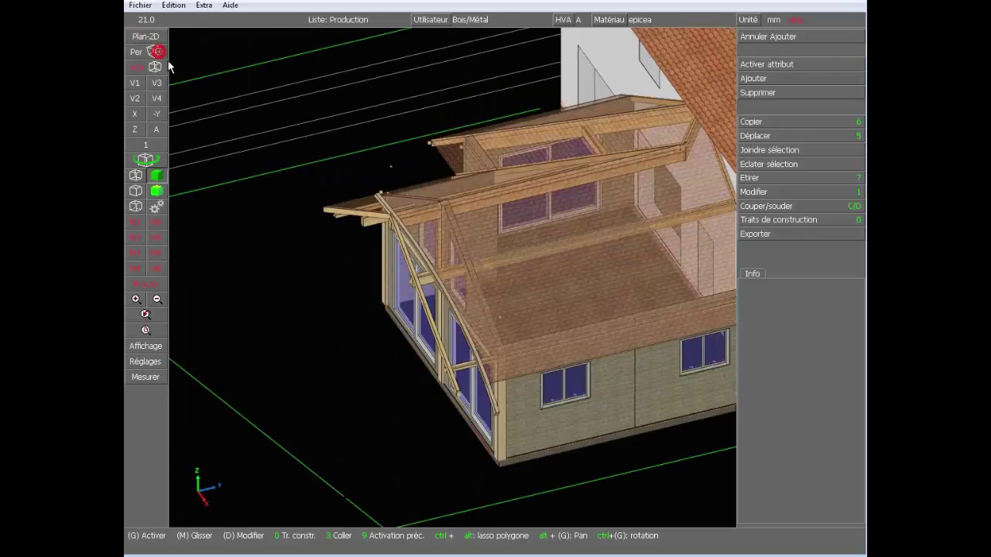
left_click_drag(444, 308, 573, 287, "ctrl")
scroll(462, 293, "up", 5)
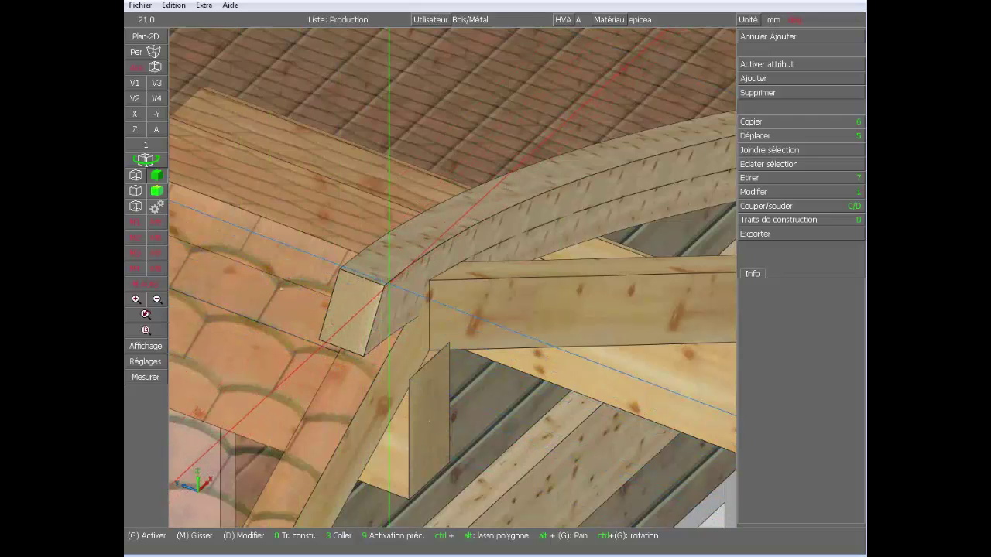
left_click(387, 319)
key("5")
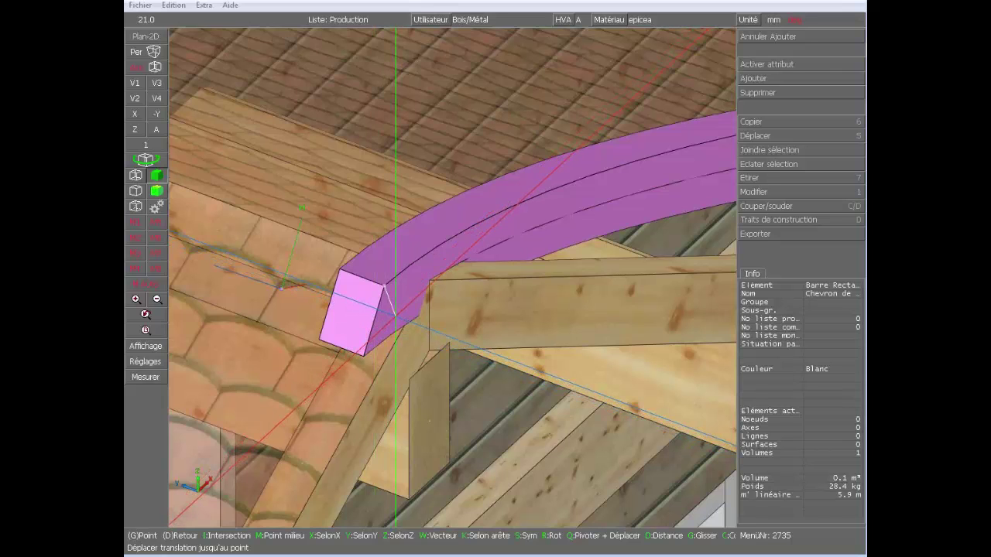
key("m")
left_click(375, 316)
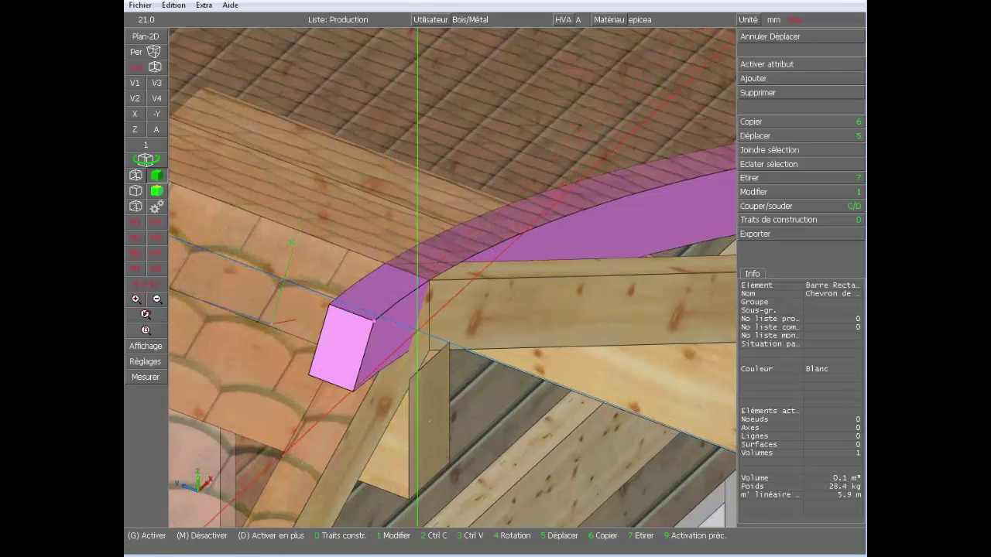
Step: Cut the curved edge rafter's upper end with a plane perpendicular to X through the ridge point where the straight edge rafters meet
scroll(474, 324, "down", 5)
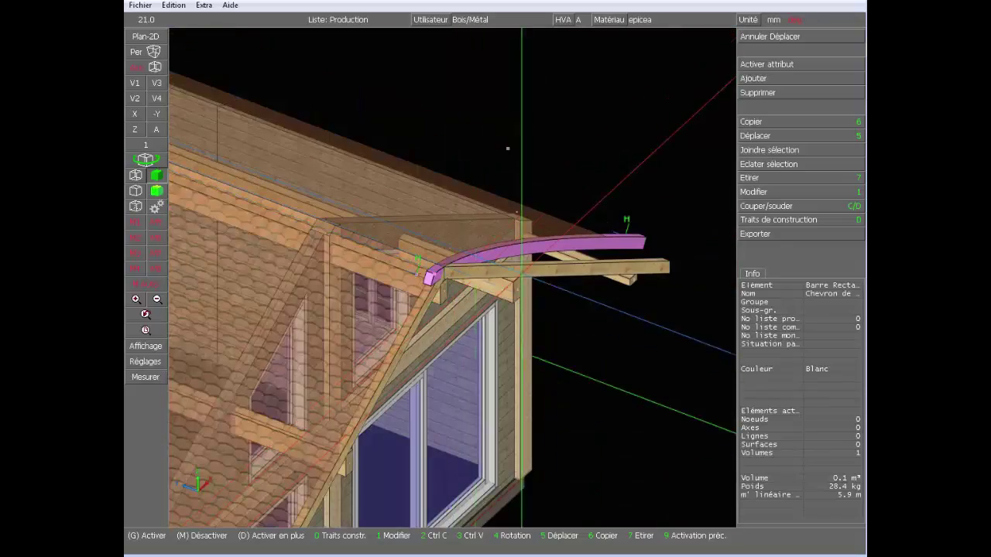
middle_click_drag(522, 225, 333, 233)
middle_click_drag(417, 205, 412, 204)
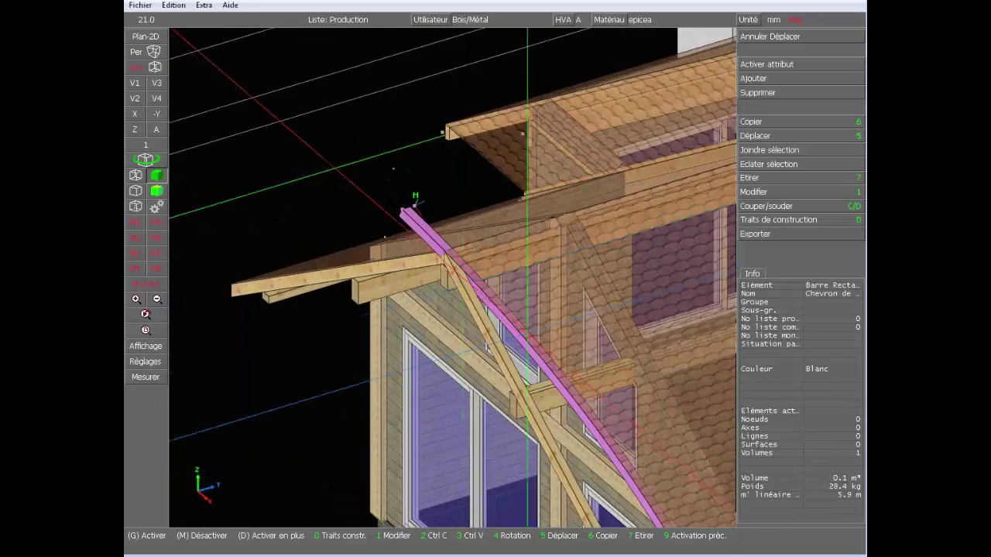
scroll(410, 206, "down", 4)
scroll(518, 457, "up", 4)
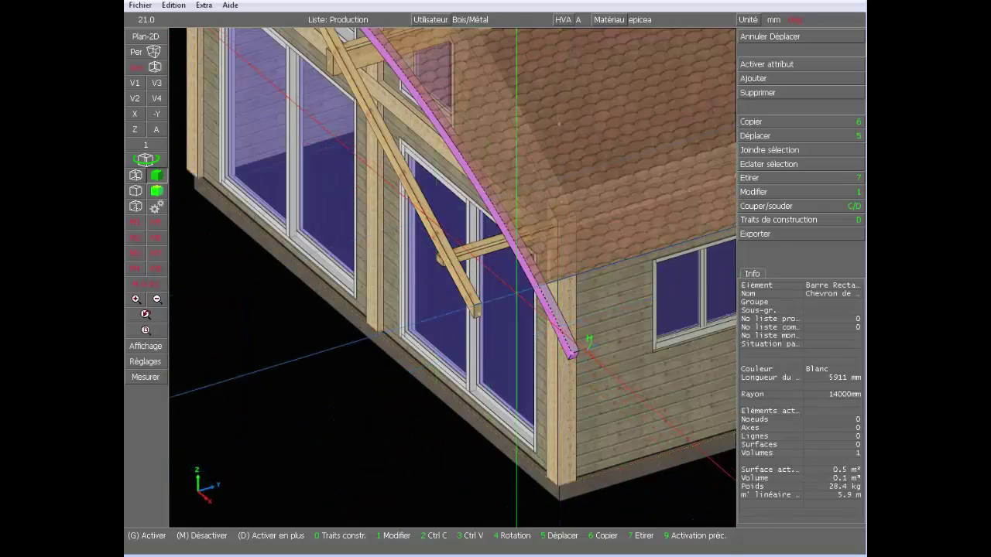
scroll(453, 279, "down", 5)
scroll(418, 263, "up", 6)
key("c")
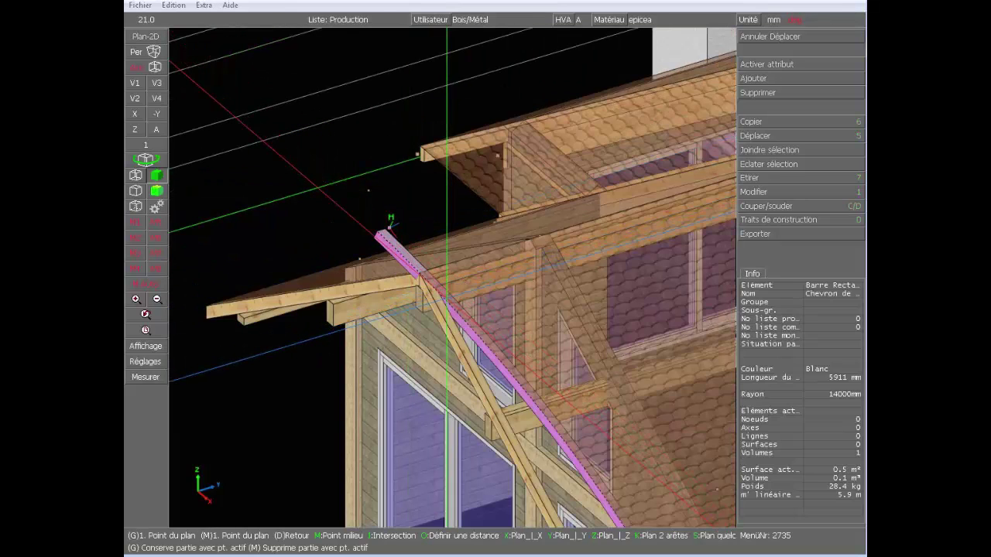
key("x")
scroll(396, 297, "up", 4)
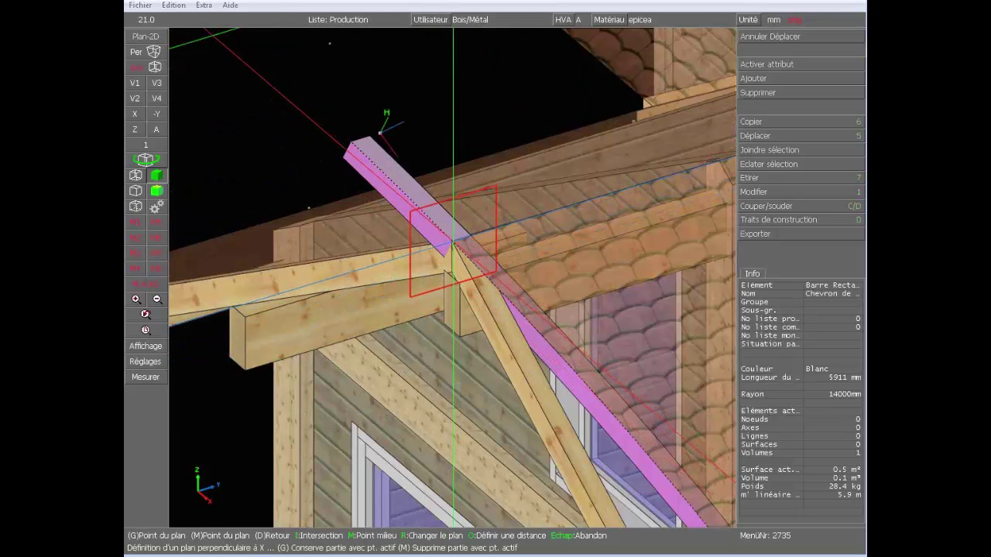
left_click(453, 241)
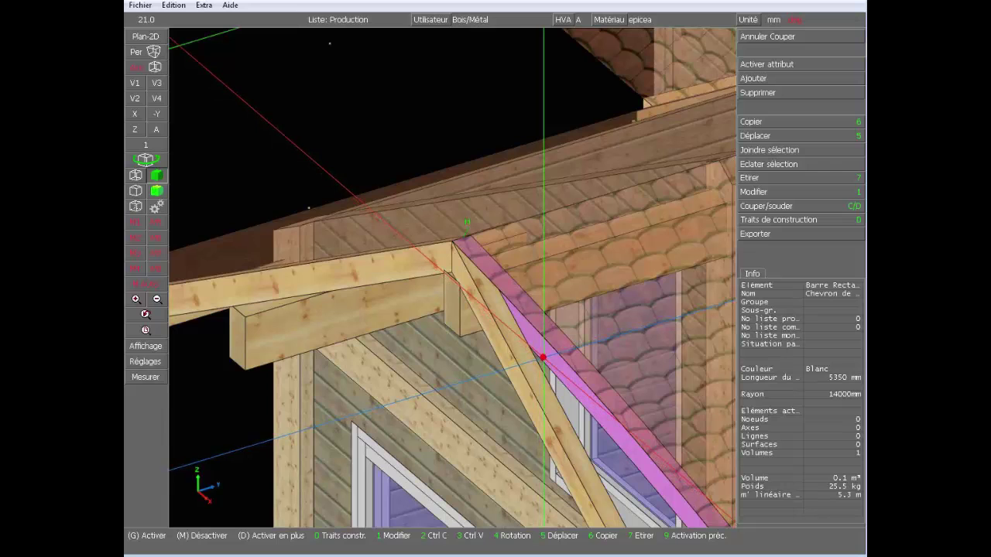
Step: Cut the curved edge rafter's lower end along the plane of the straight rafter's lower end face, and deselect it
scroll(455, 294, "down", 3)
scroll(455, 294, "down", 3)
scroll(538, 391, "up", 5)
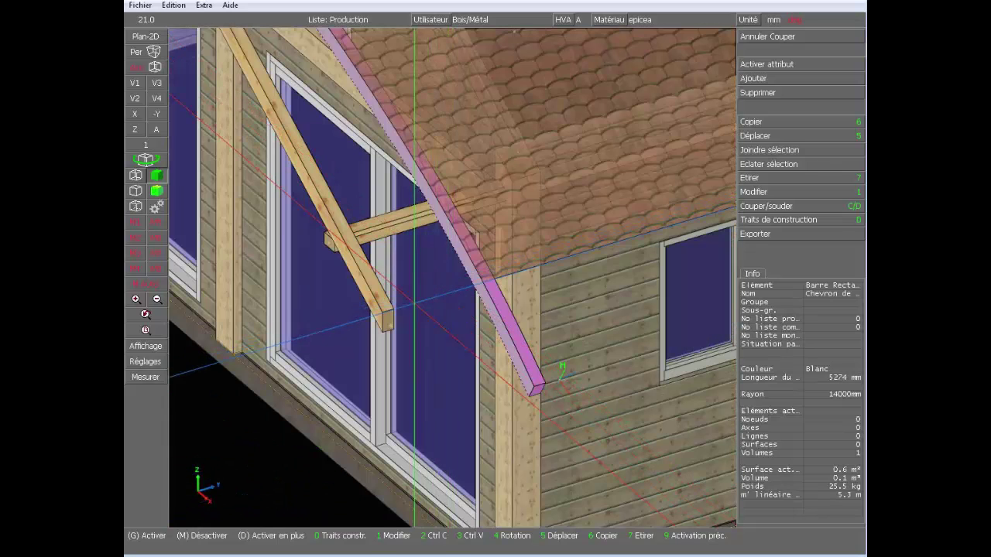
scroll(563, 370, "up", 3)
key("c")
key("f")
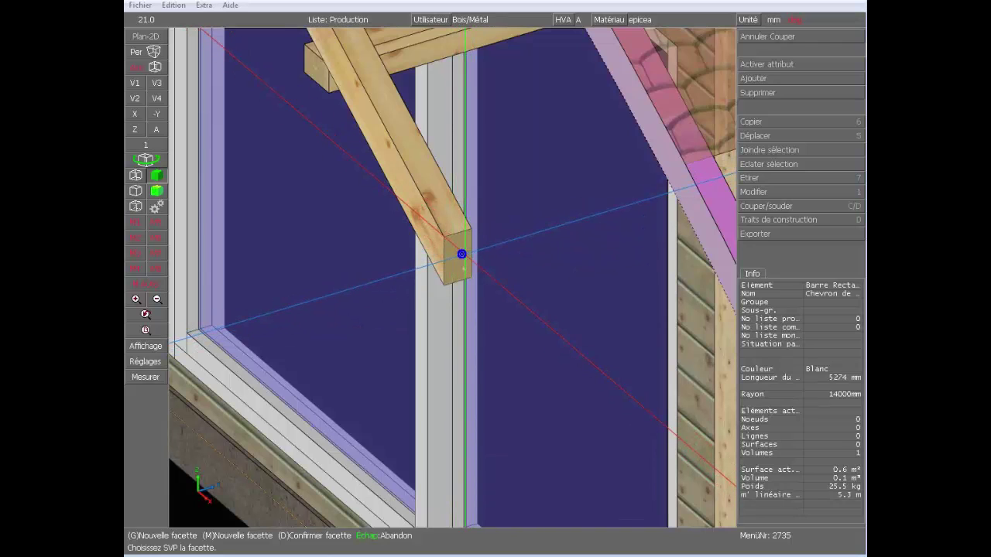
right_click(462, 254)
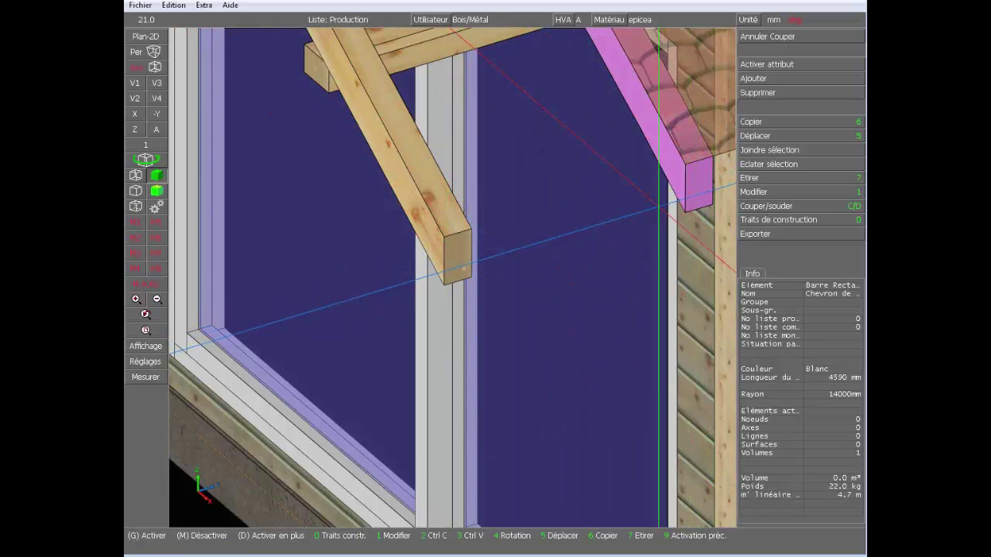
scroll(409, 291, "down", 5)
middle_click(267, 352)
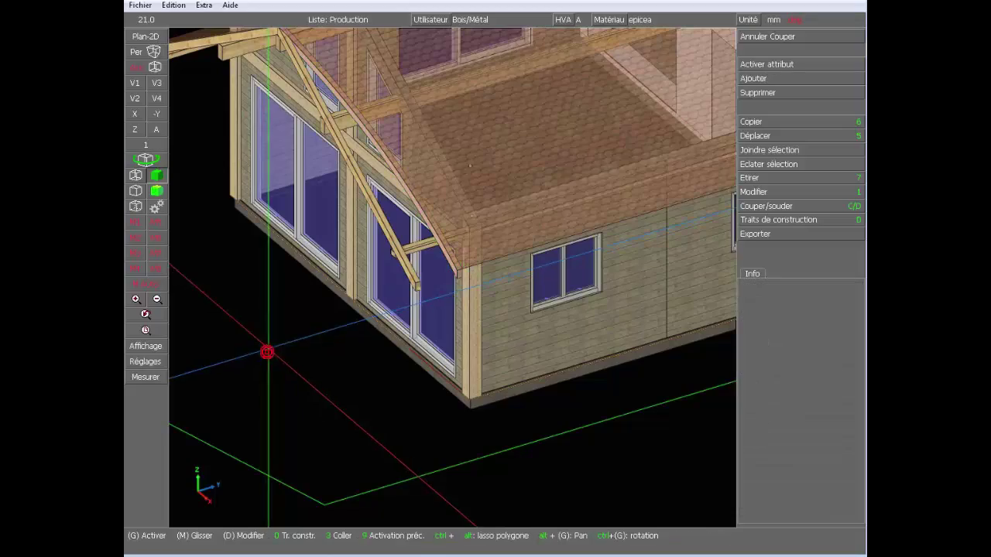
Step: Delete the straight edge rafters on both slopes of the extension's gable
scroll(452, 277, "down", 3)
scroll(452, 277, "up", 5)
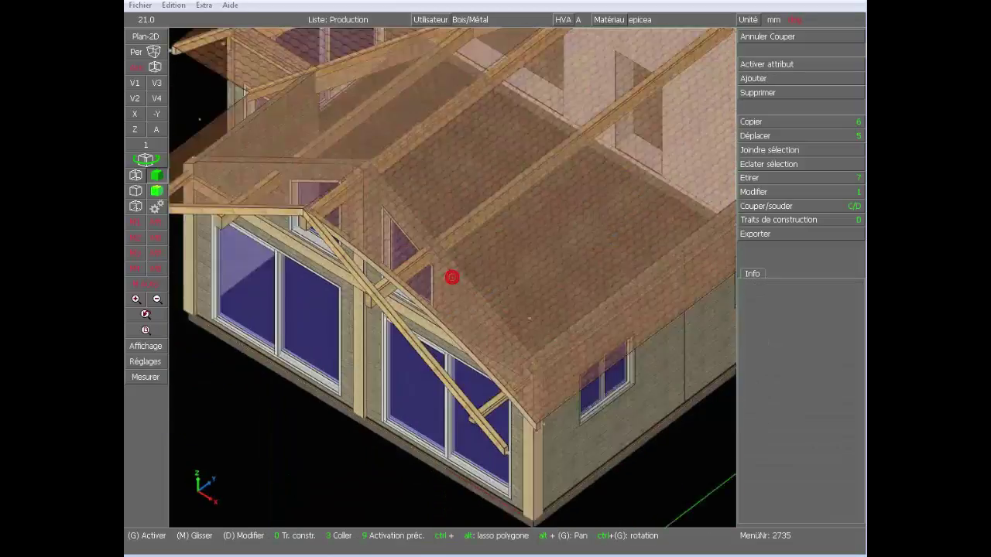
left_click_drag(453, 277, 432, 318, "ctrl")
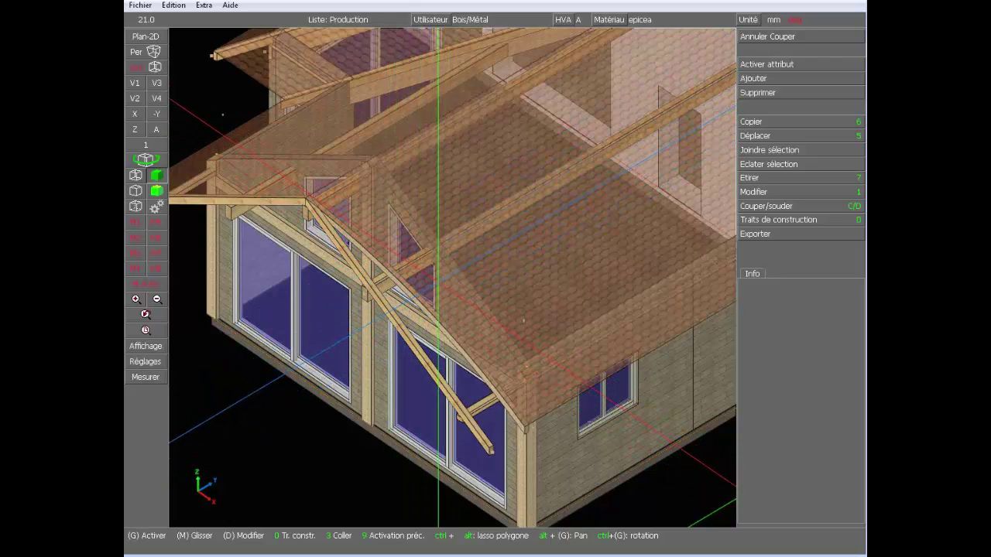
mouse_move(362, 205)
left_mouse_down("ctrl")
mouse_move(372, 264)
mouse_move(364, 189)
left_mouse_up("ctrl")
left_click(420, 350)
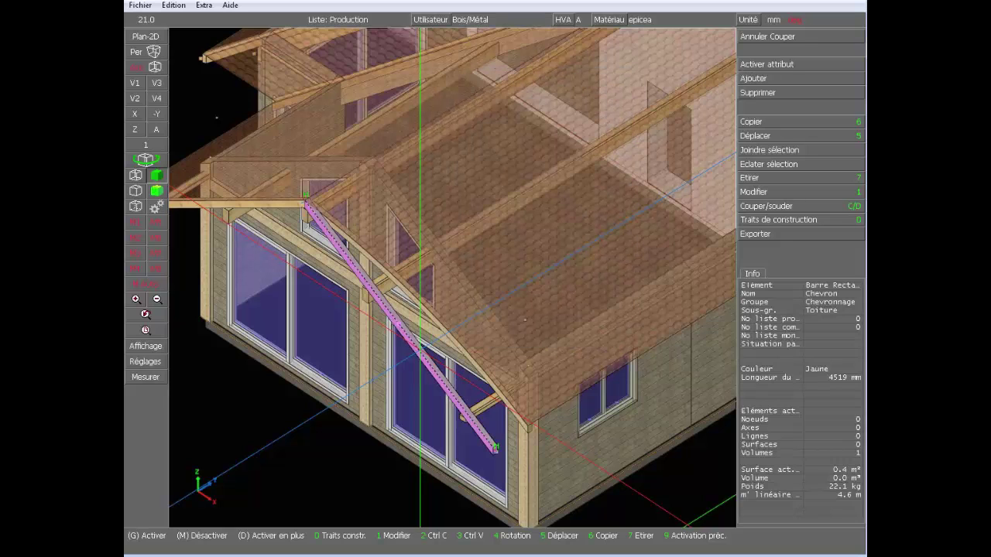
key("Delete")
scroll(453, 278, "down", 2)
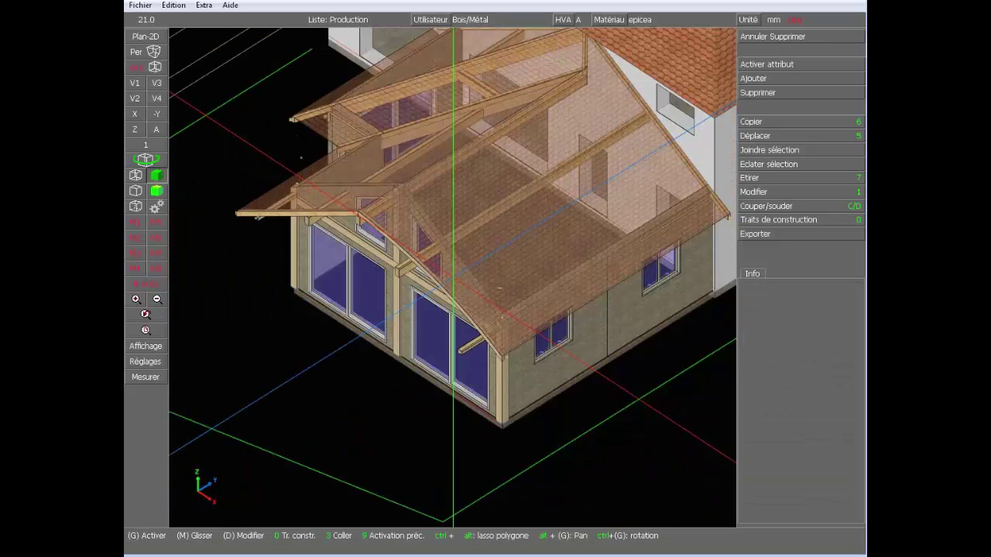
scroll(453, 277, "up", 2)
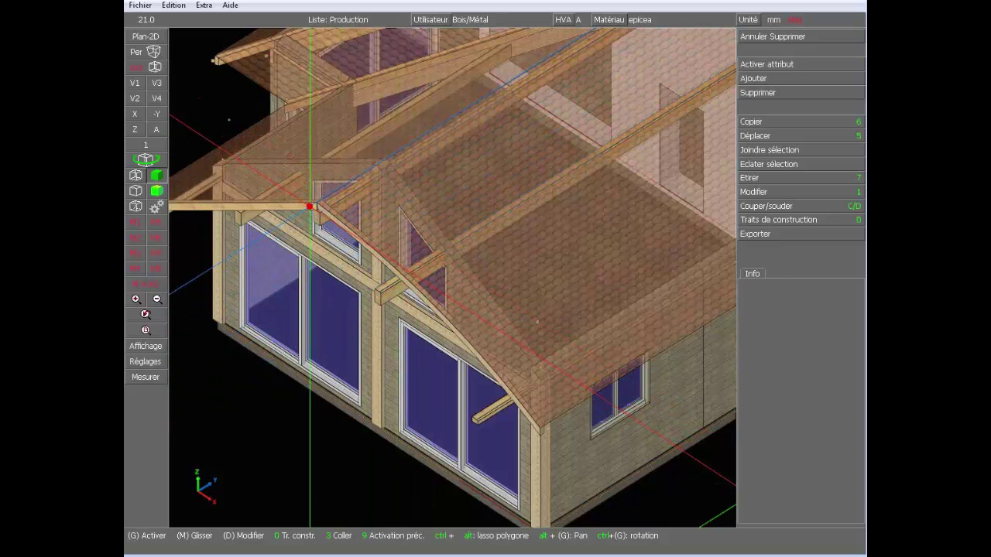
left_click(309, 206)
key("Delete")
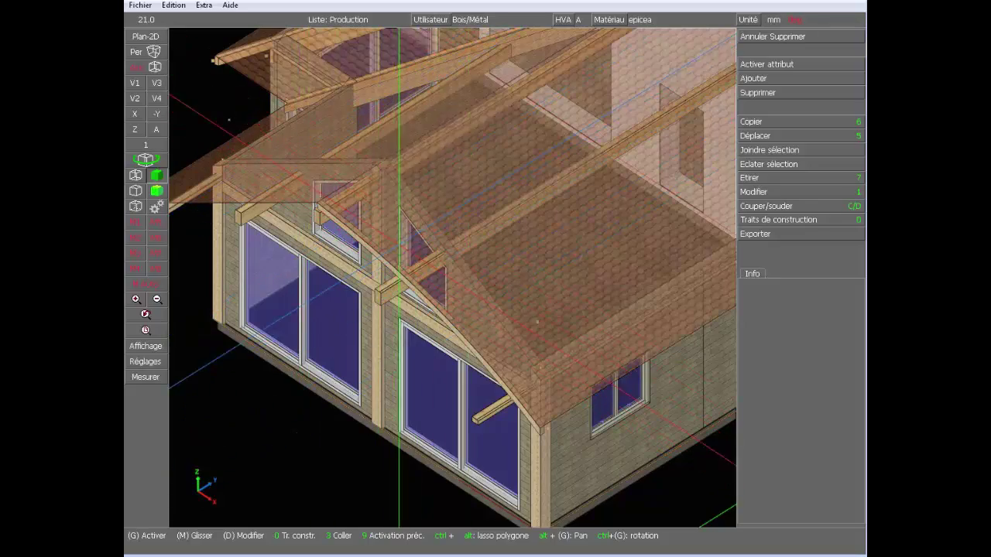
Step: Delete the roof surface on the slope opposite the curved edge rafter
left_click_drag(454, 279, 445, 300, "ctrl")
scroll(327, 234, "down", 2)
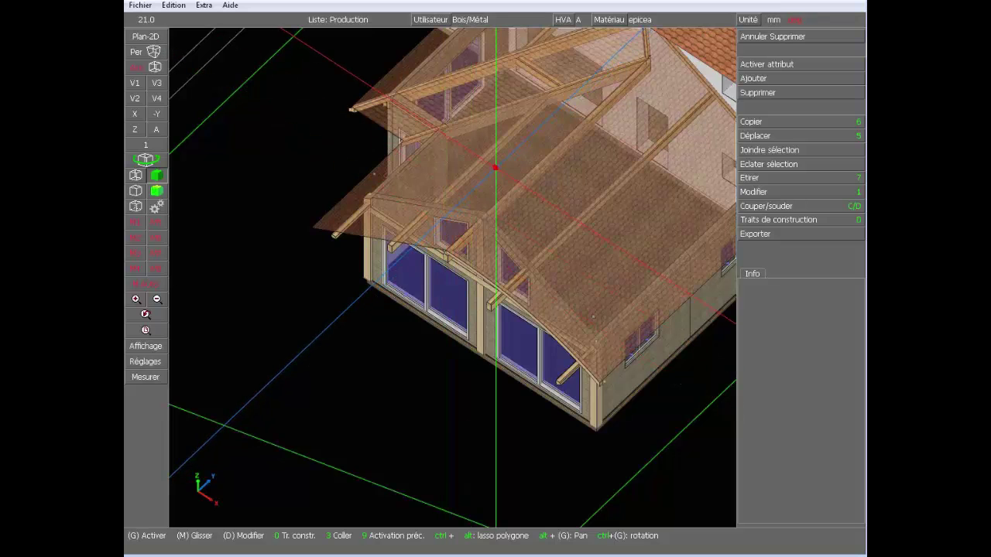
left_click(495, 167)
key("Delete")
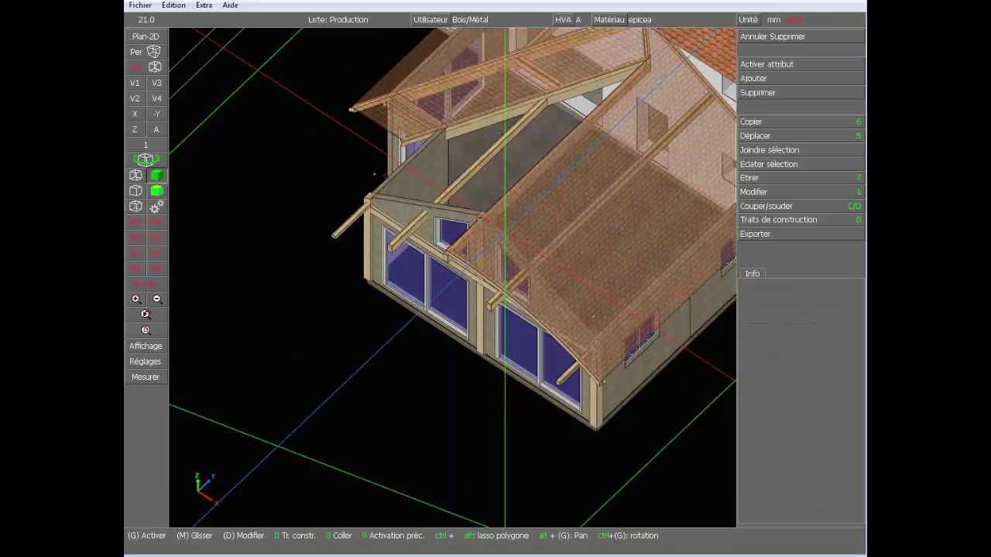
Step: Copy the curved-edge roof surface and curved edge rafter by symmetry about a plane perpendicular to X through the ridge end point
scroll(505, 232, "up", 5)
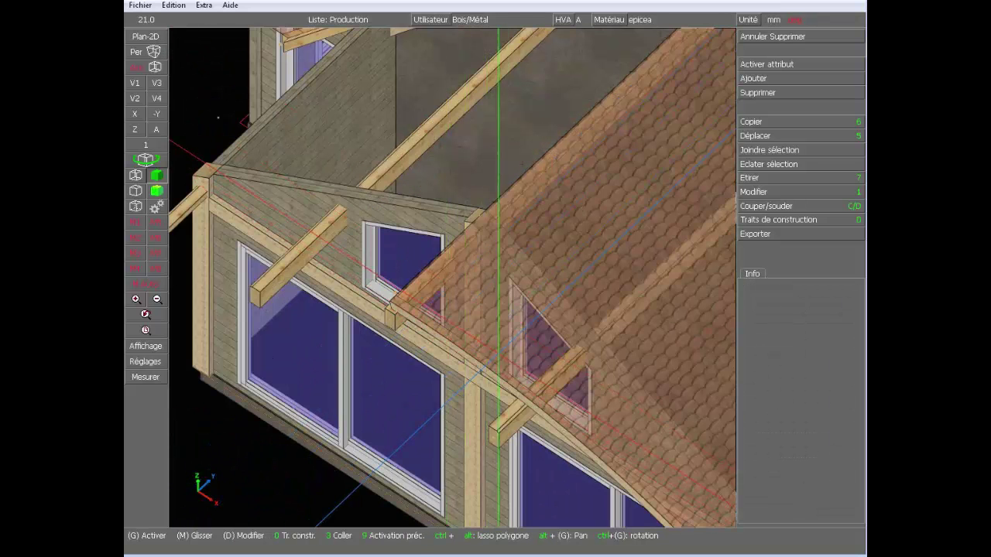
left_click(516, 339)
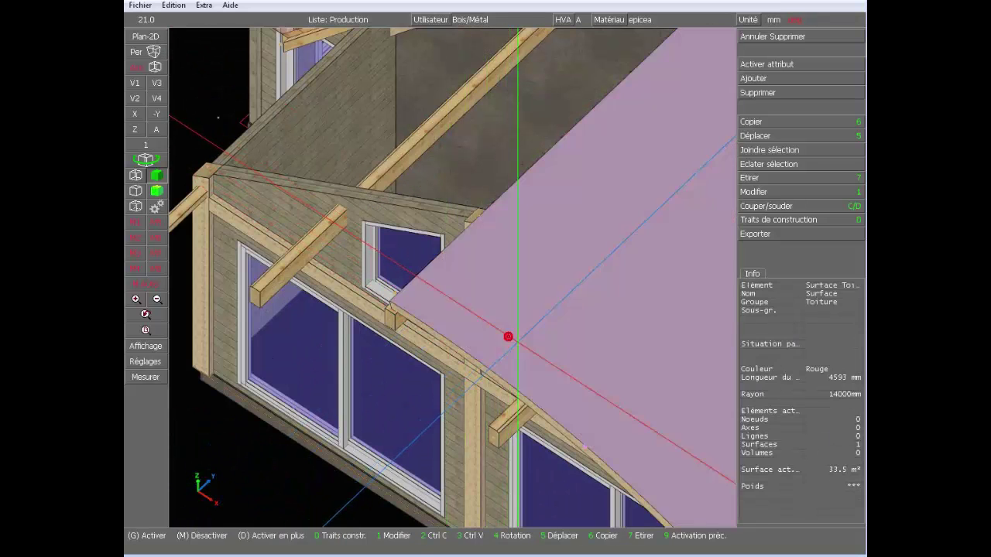
scroll(508, 337, "up", 5)
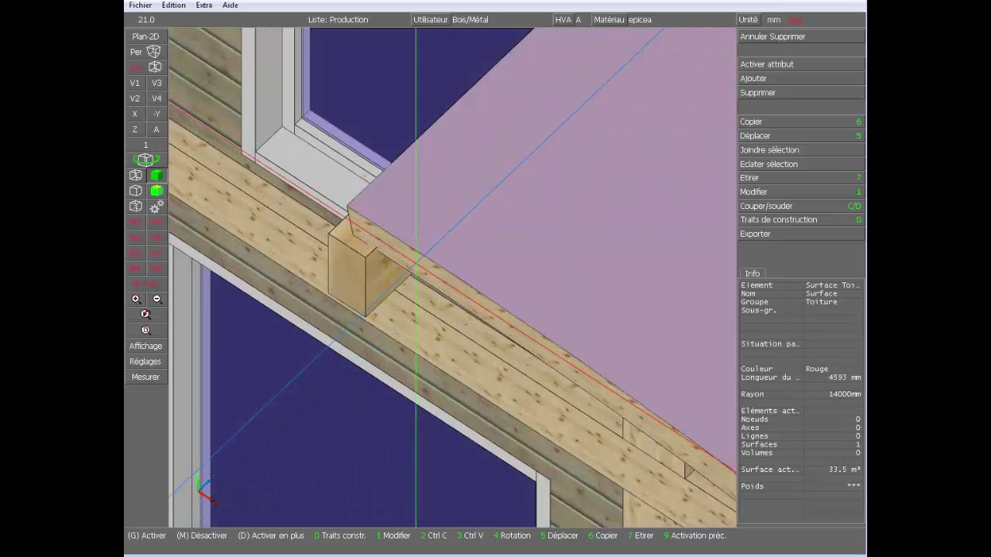
left_click(415, 263)
scroll(416, 263, "down", 5)
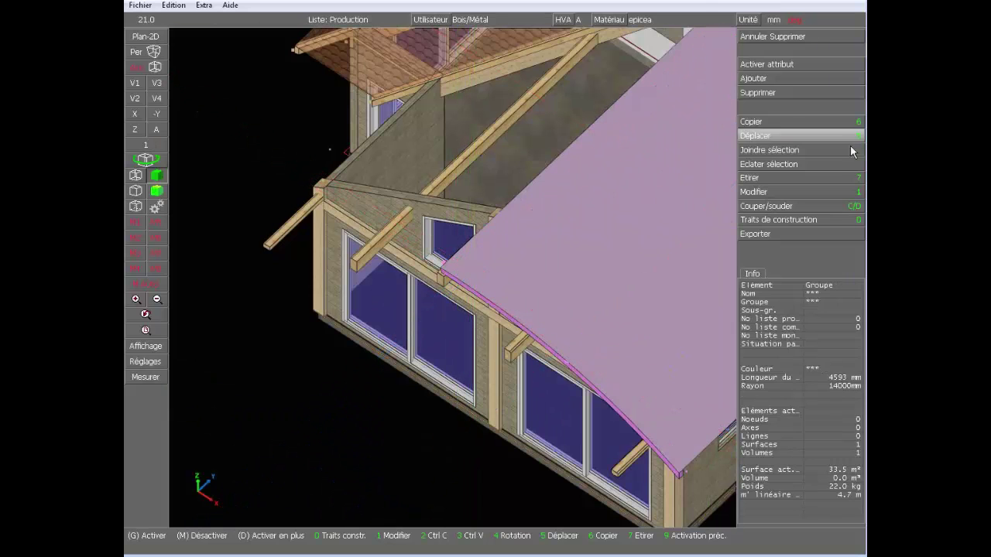
left_click(787, 122)
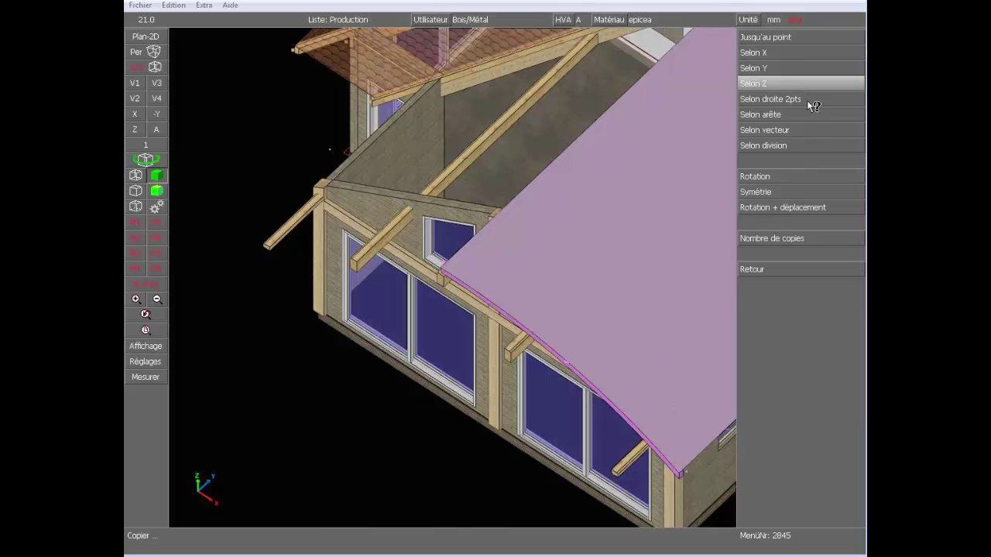
left_click(783, 193)
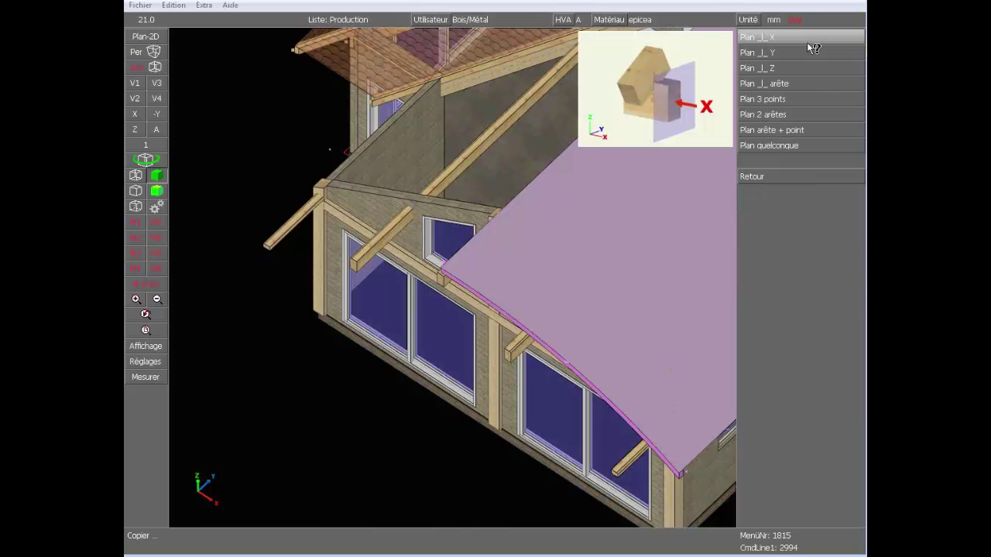
left_click(803, 37)
scroll(453, 272, "up", 5)
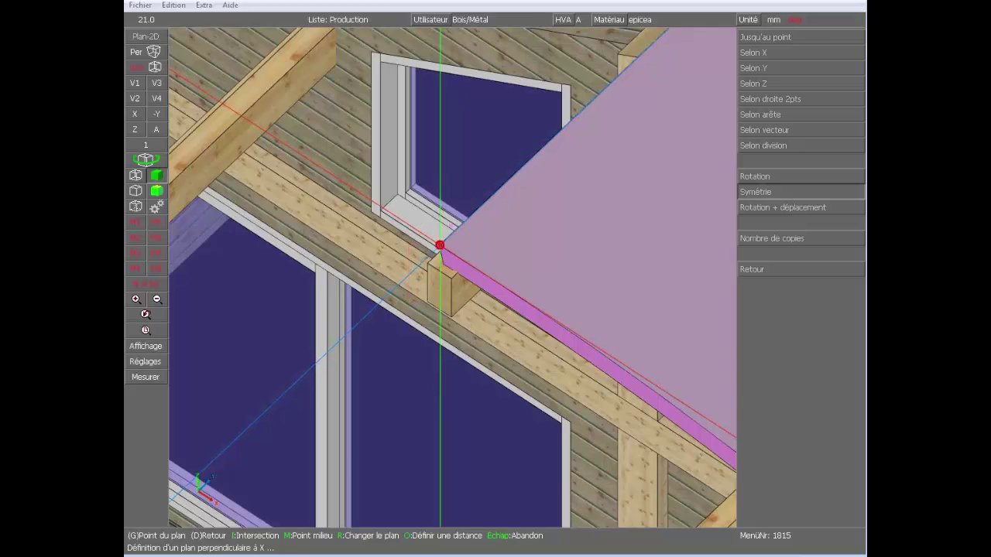
scroll(440, 245, "down", 5)
left_click(803, 53)
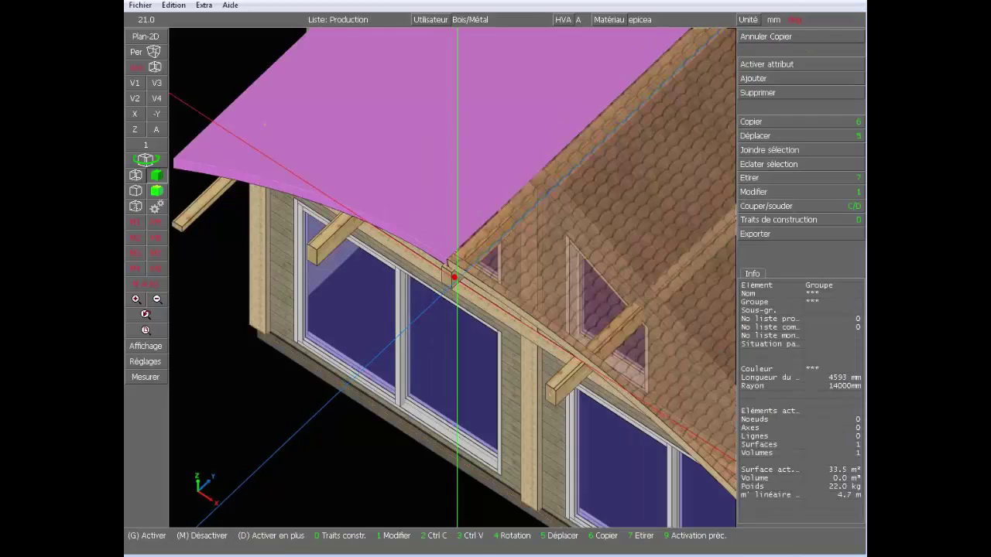
Step: Cut the mirrored roof surface along the plane of the adjoining roof surface above the entrance door, and deselect it
middle_click_drag(454, 277, 521, 294)
scroll(506, 274, "down", 4)
scroll(507, 274, "up", 3)
left_click(465, 286)
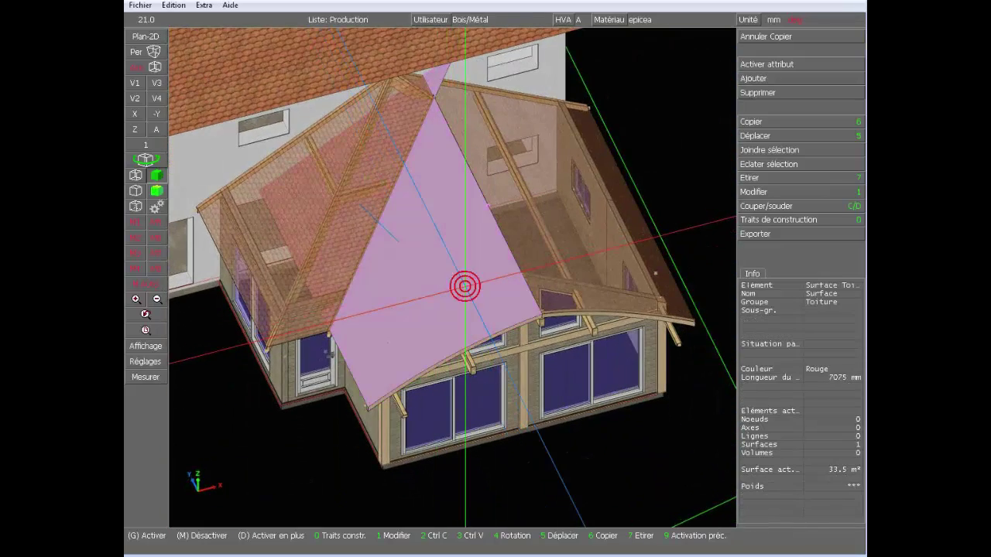
key("c")
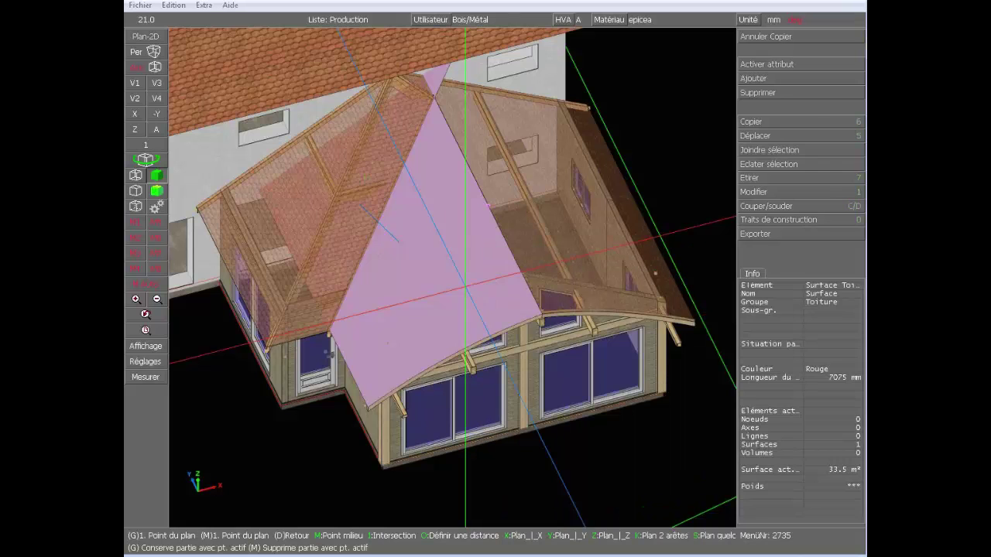
key("f")
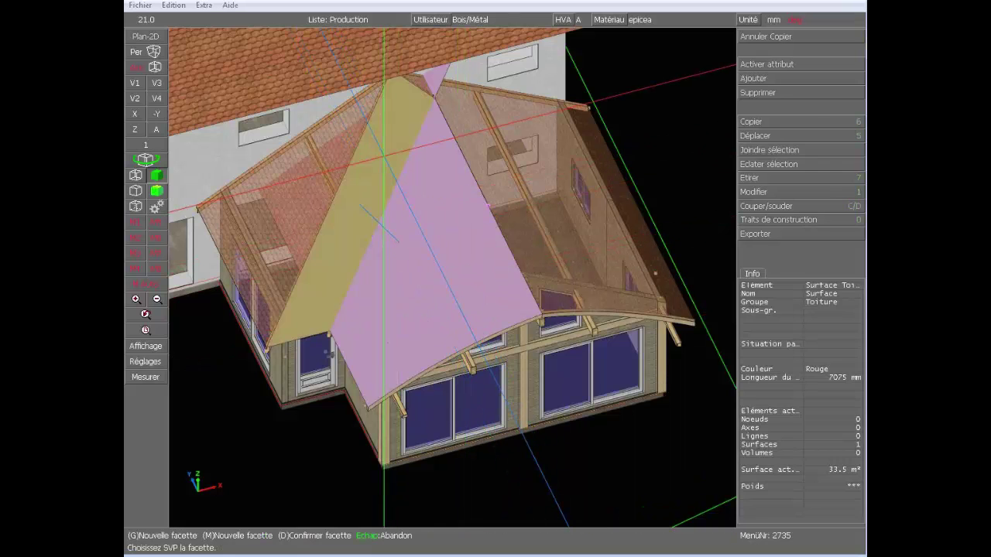
key("d")
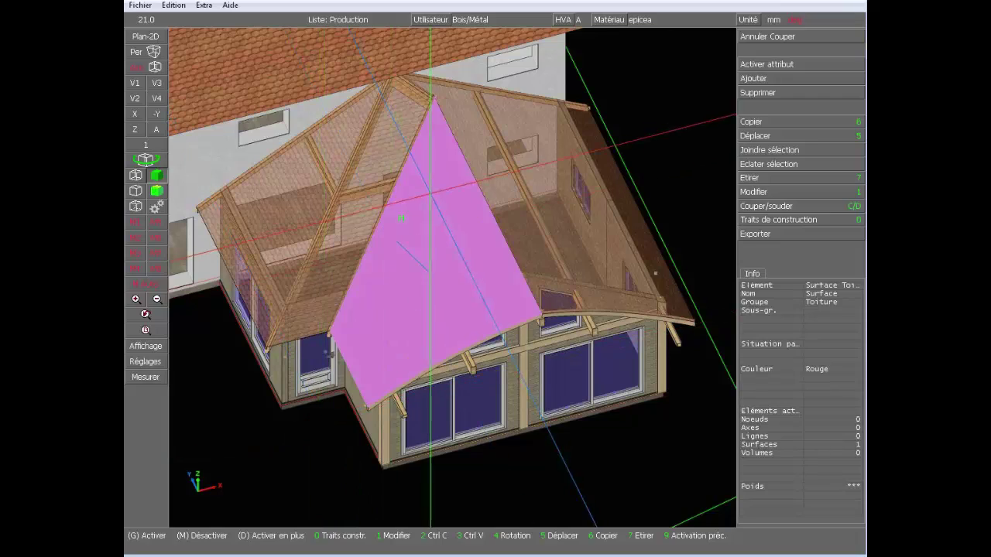
middle_click(582, 445)
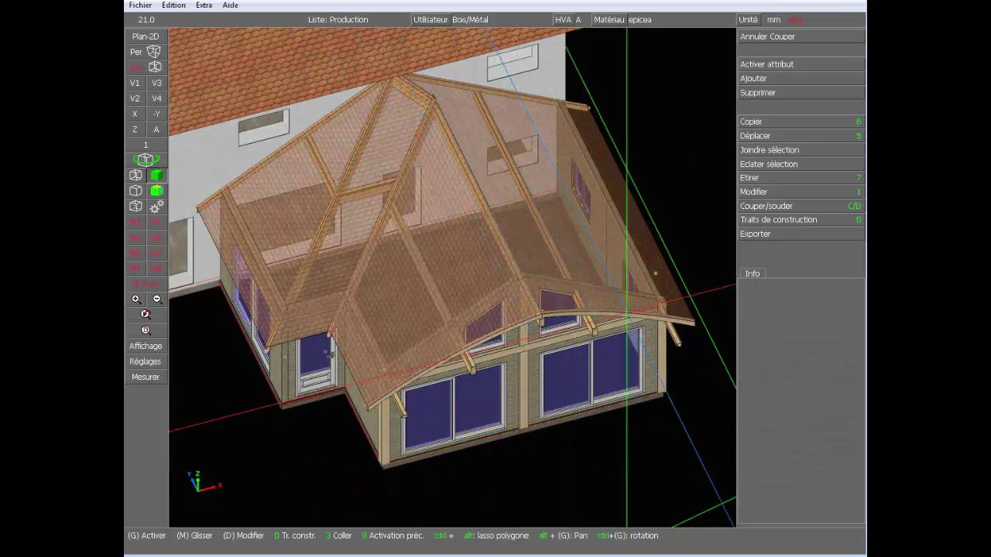
Step: Hide the extension's roof surfaces so that only the walls and timber framing are displayed
middle_click_drag(626, 377, 495, 364)
left_click_drag(453, 277, 452, 224, "ctrl")
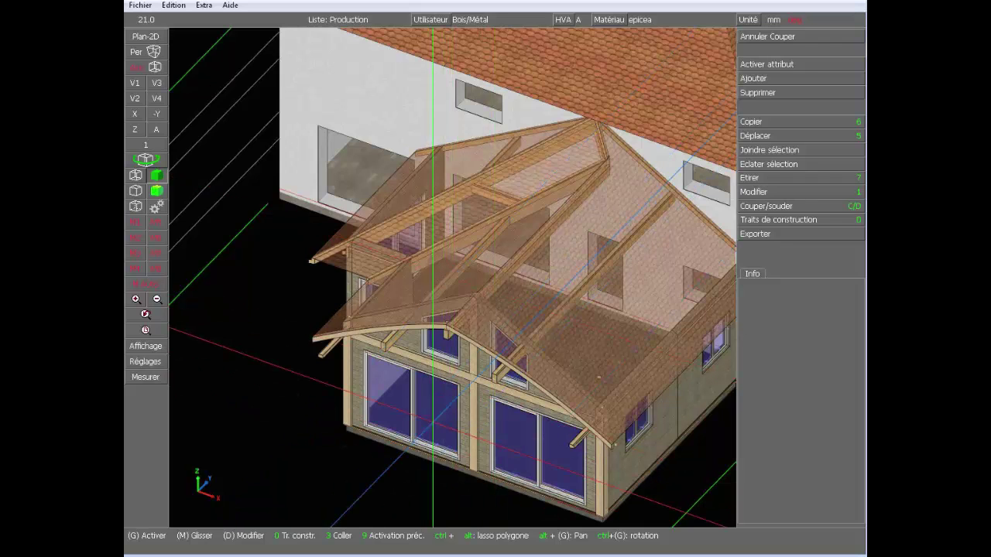
left_click(575, 262)
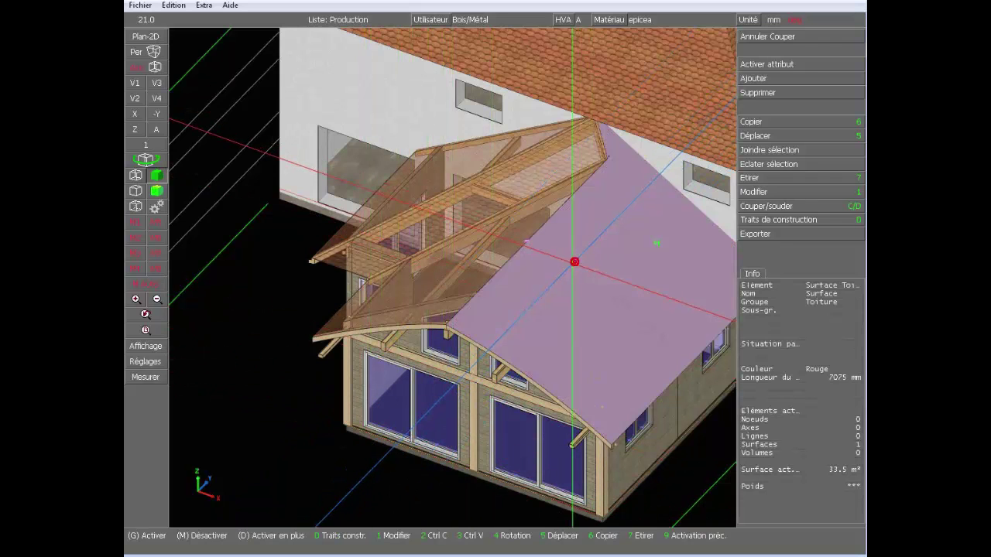
left_click(498, 251)
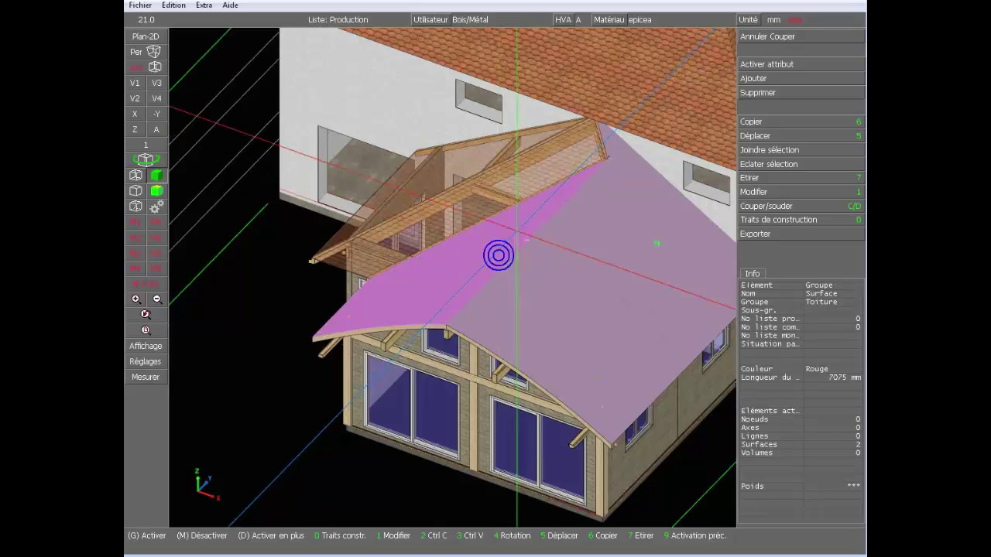
left_click(541, 180)
left_click(464, 162)
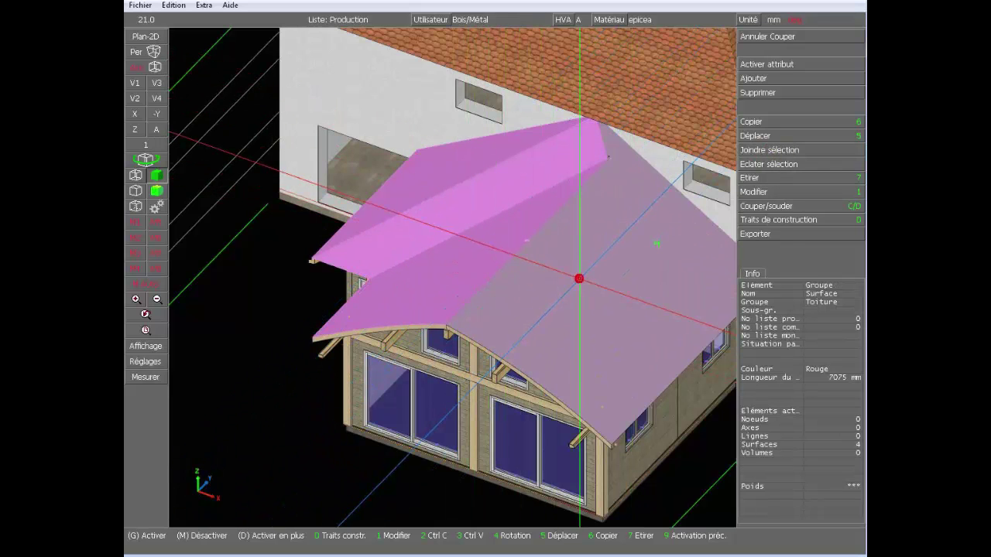
middle_click(349, 469)
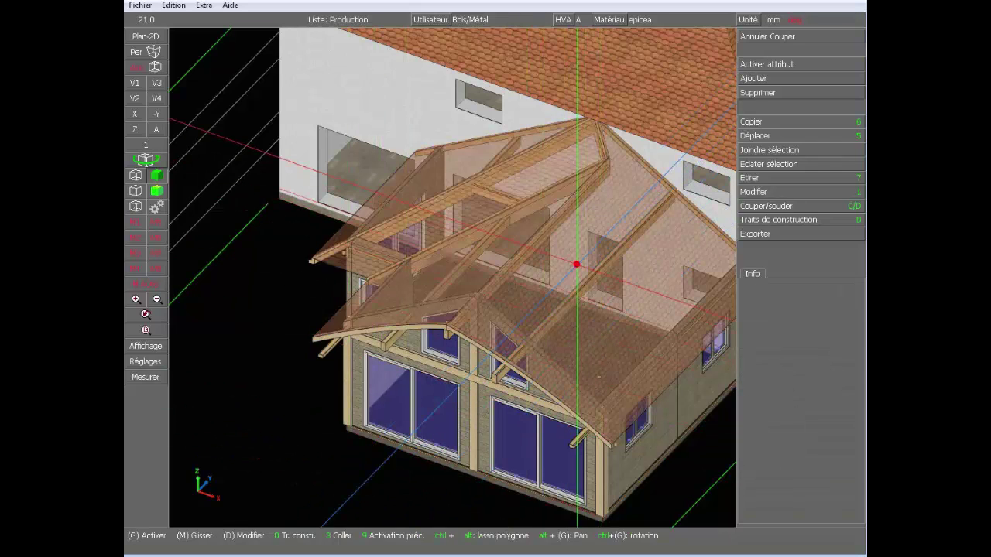
left_click(578, 264)
key("Delete")
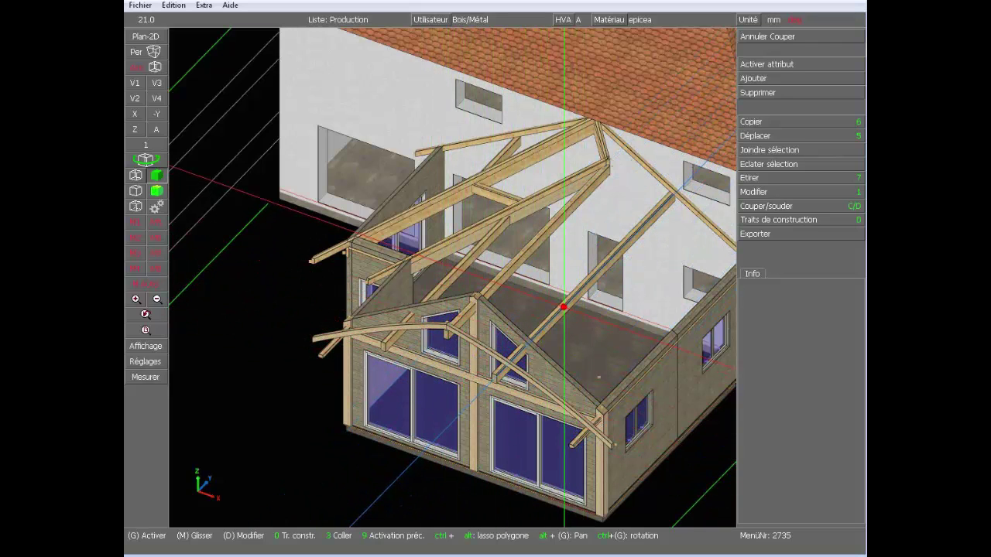
Step: Replace the long intermediate purlin with a copy of the entrance-side intermediate purlin, mirrored perpendicular to X through the ridge point
left_click(564, 307)
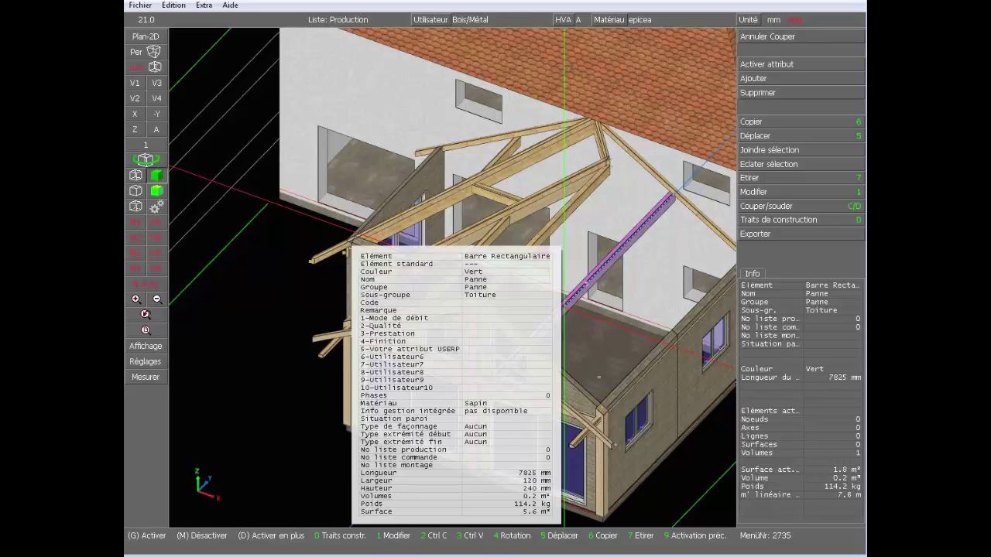
key("Delete")
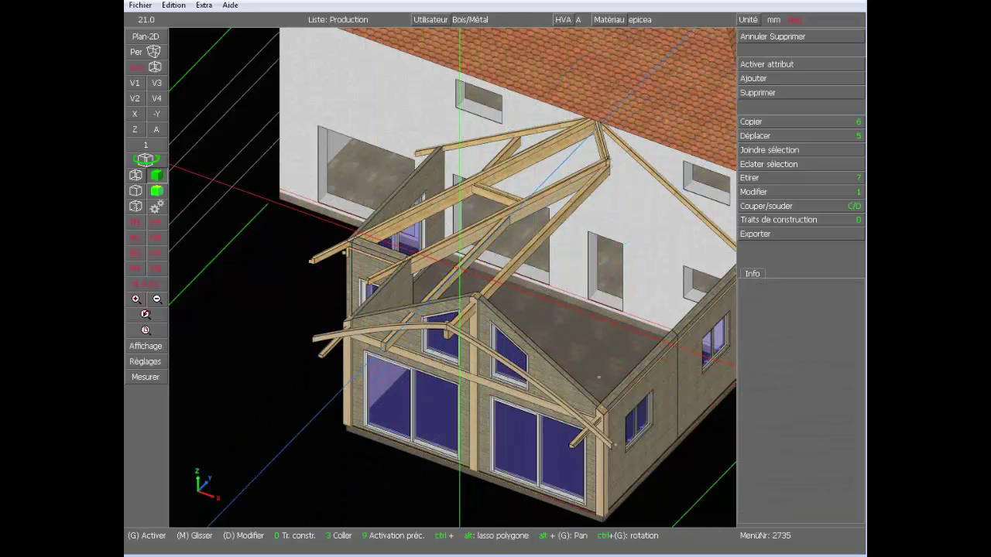
left_click(459, 268)
scroll(497, 470, "up", 3)
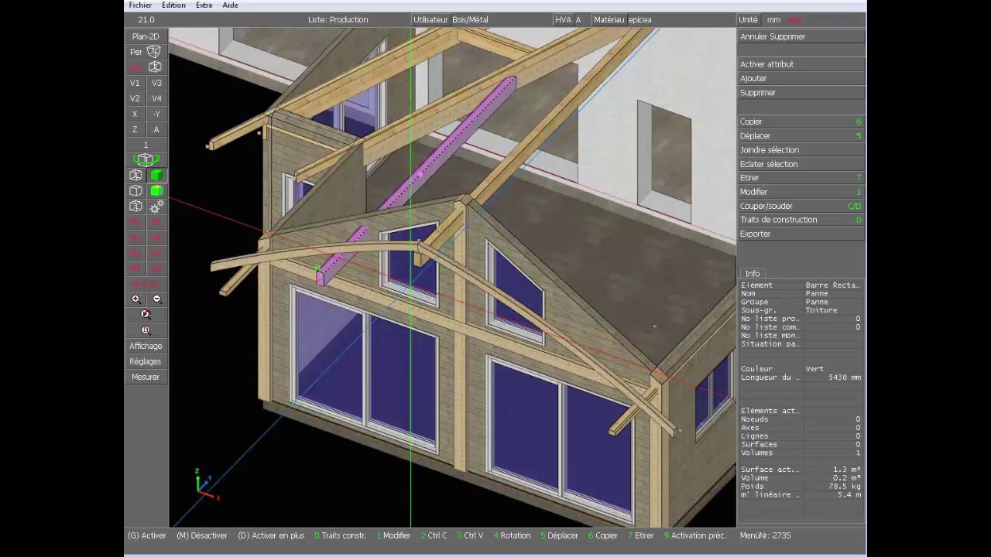
key("6")
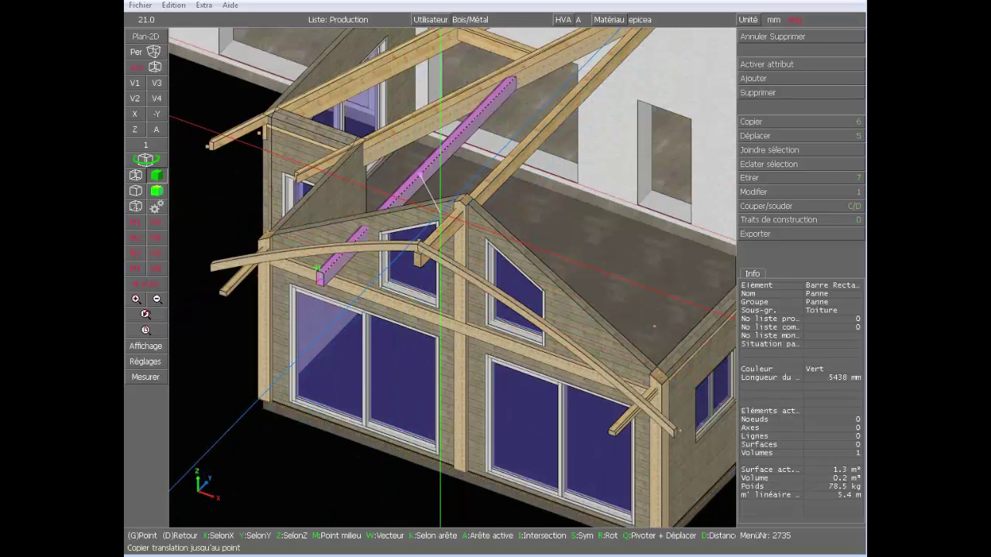
key("x")
scroll(440, 224, "up", 5)
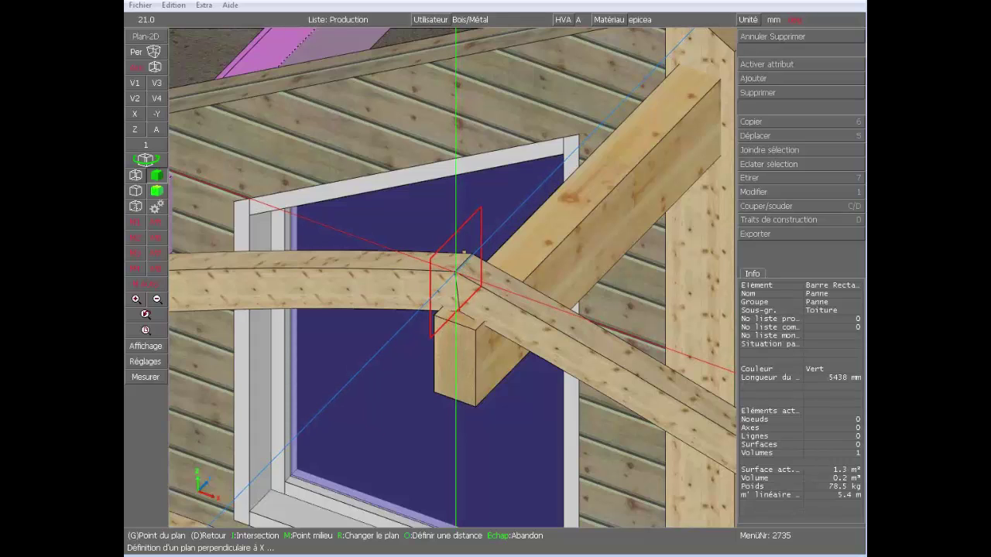
left_click(455, 271)
key("Return")
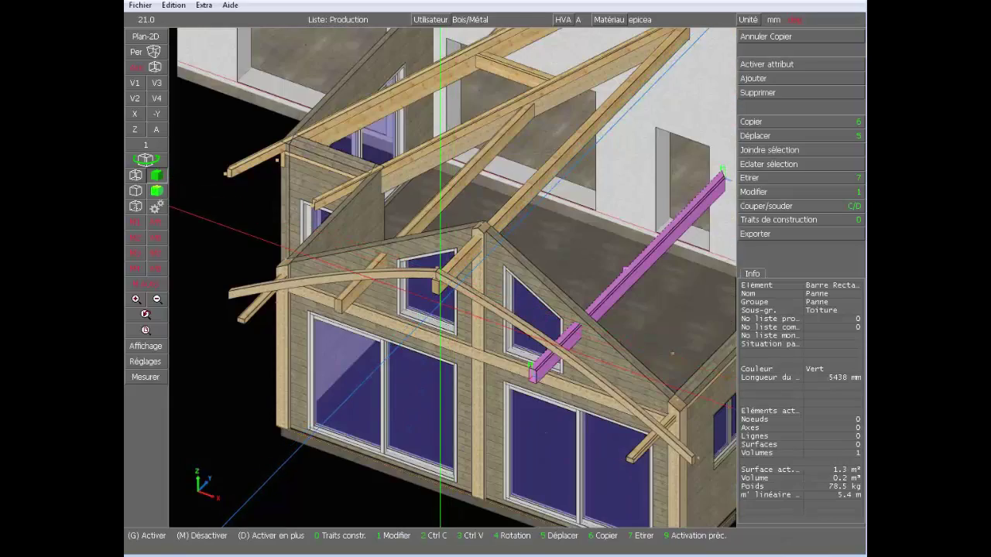
Step: Copy the entrance-side intermediate purlin to the outer end of the eaves purlin on the same slope
middle_click_drag(440, 303, 336, 286)
scroll(317, 267, "up", 3)
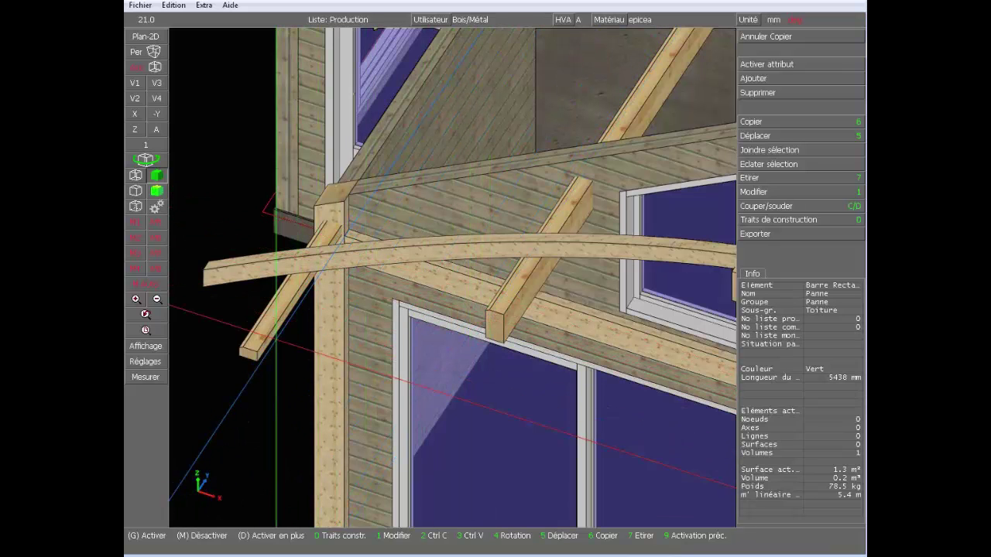
scroll(453, 279, "down", 5)
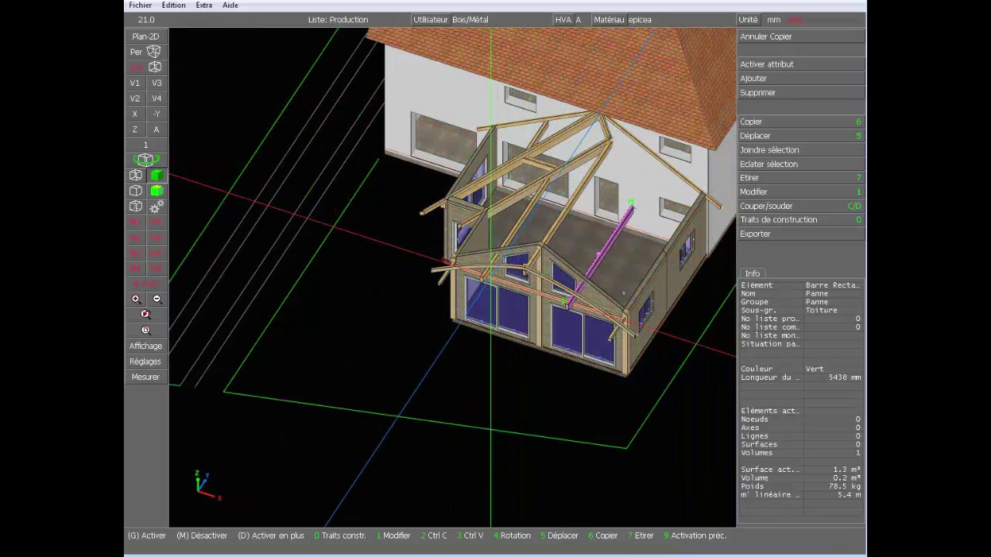
scroll(453, 278, "up", 5)
scroll(418, 291, "up", 5)
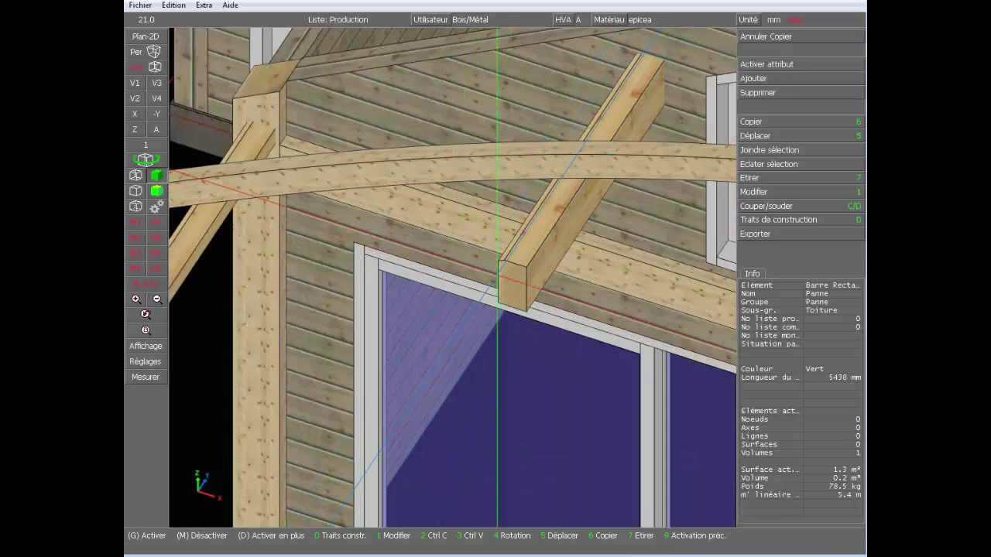
left_click(499, 264)
scroll(498, 261, "up", 3)
scroll(465, 271, "down", 5)
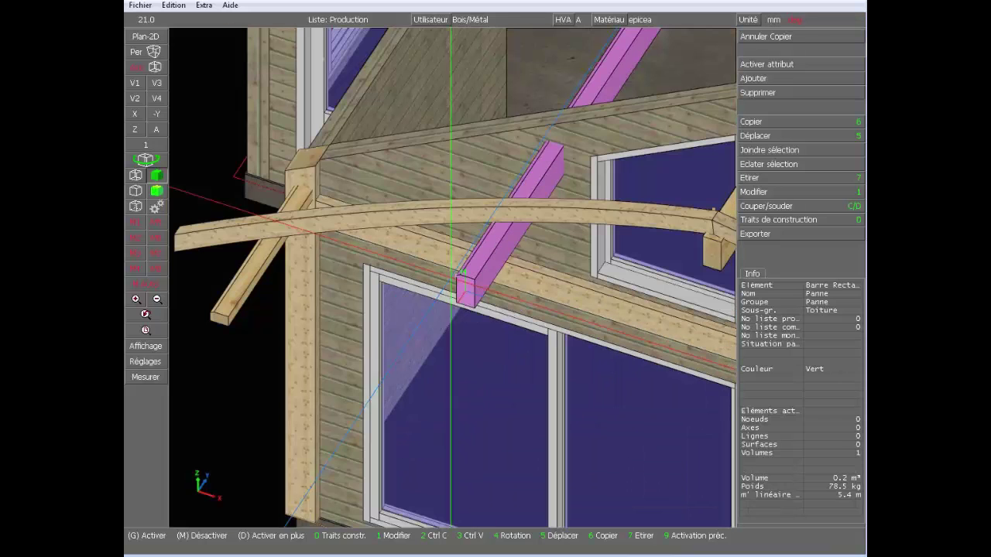
key("6")
scroll(421, 264, "up", 5)
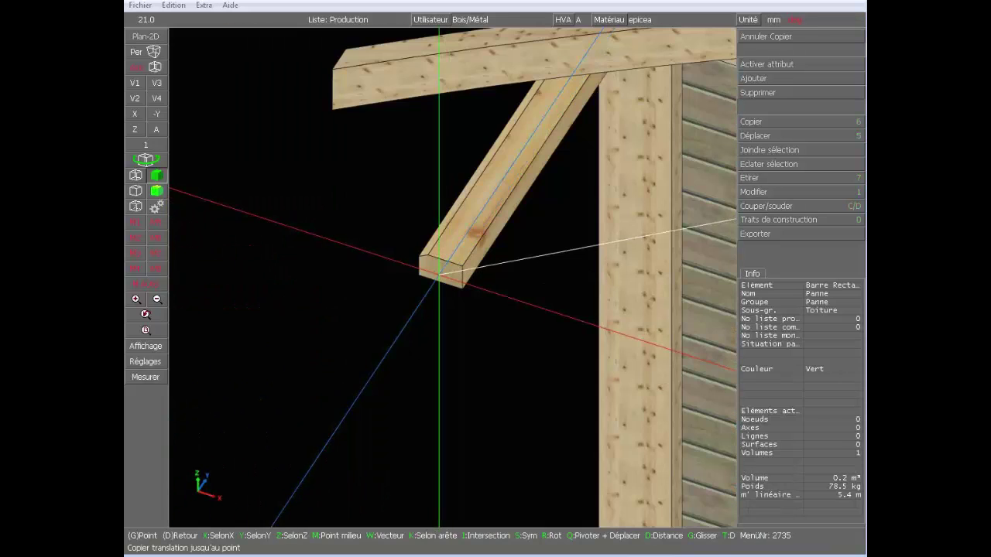
scroll(419, 254, "down", 6)
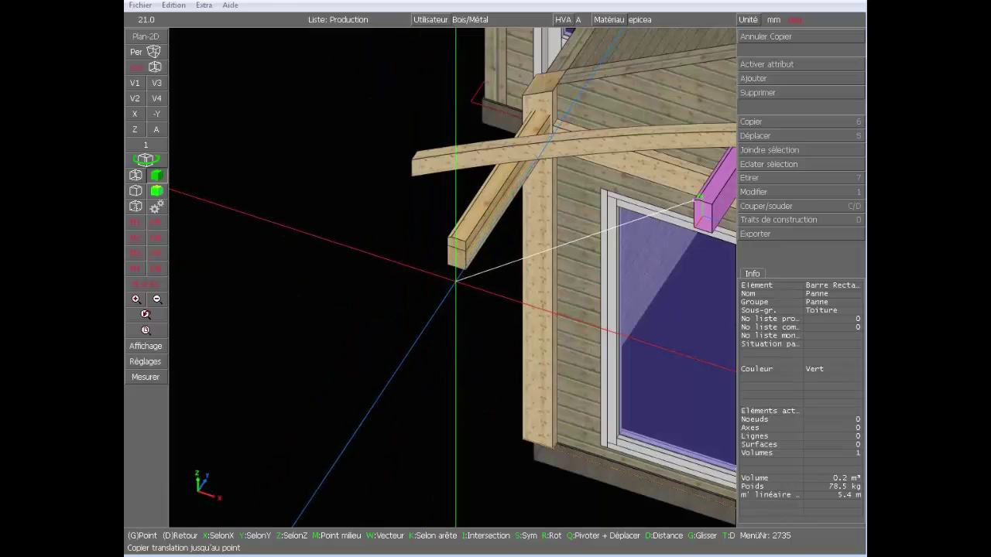
left_click(422, 298)
Step: Delete the original thinner eaves purlin at the copied purlin's position
scroll(449, 307, "up", 5)
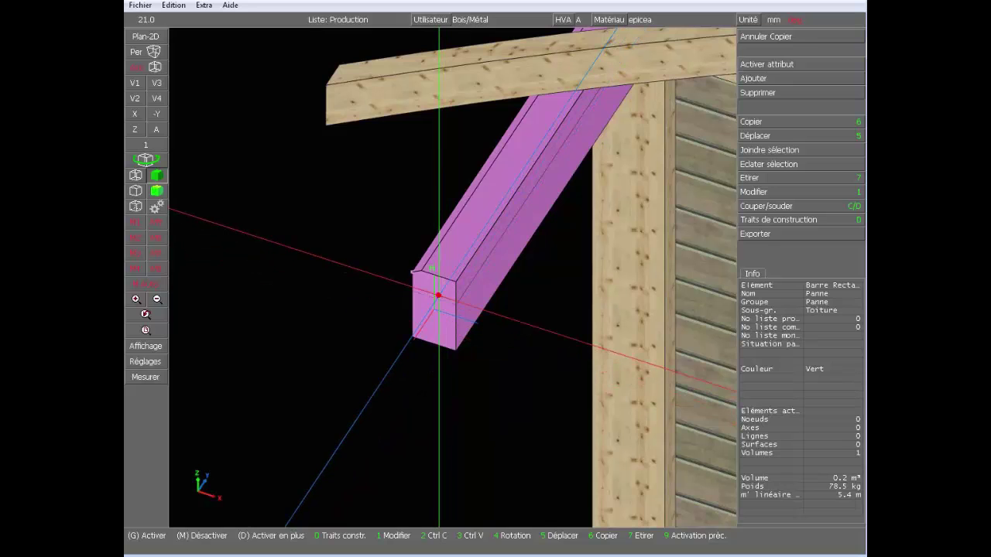
key("Delete")
scroll(463, 264, "down", 4)
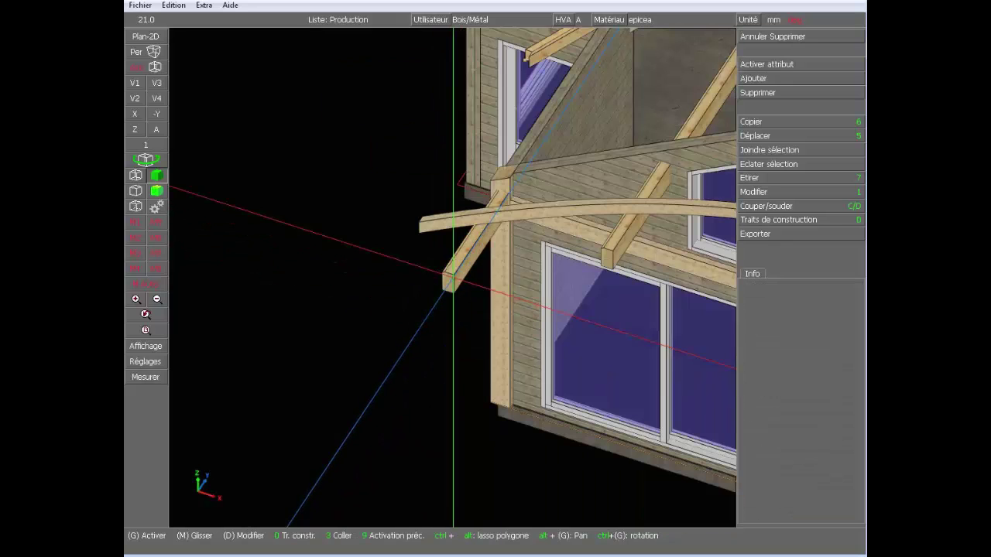
Step: Rename the copied eaves purlin at the outer corner post from Panne to Sablière
left_click_drag(479, 238, 375, 233, "ctrl")
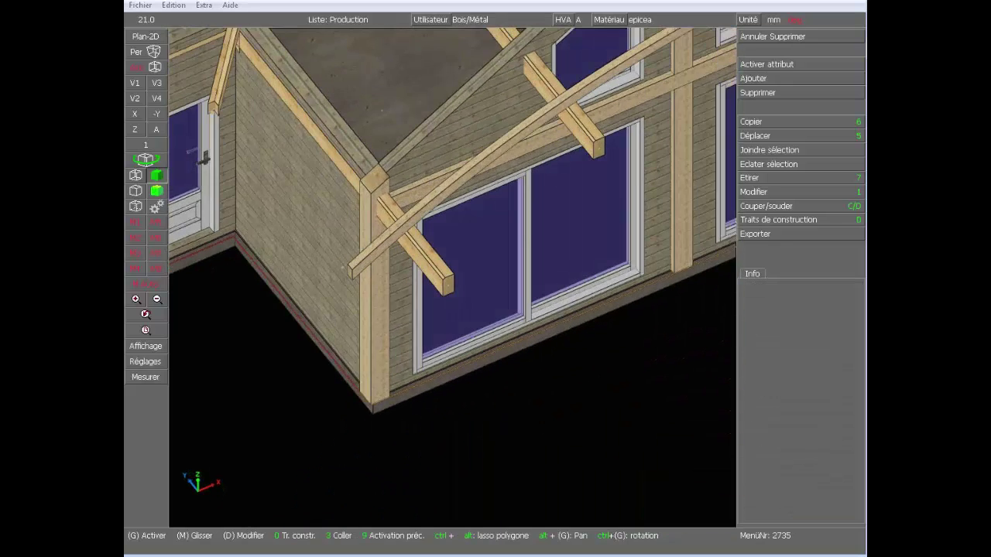
scroll(376, 233, "down", 3)
left_click(494, 312)
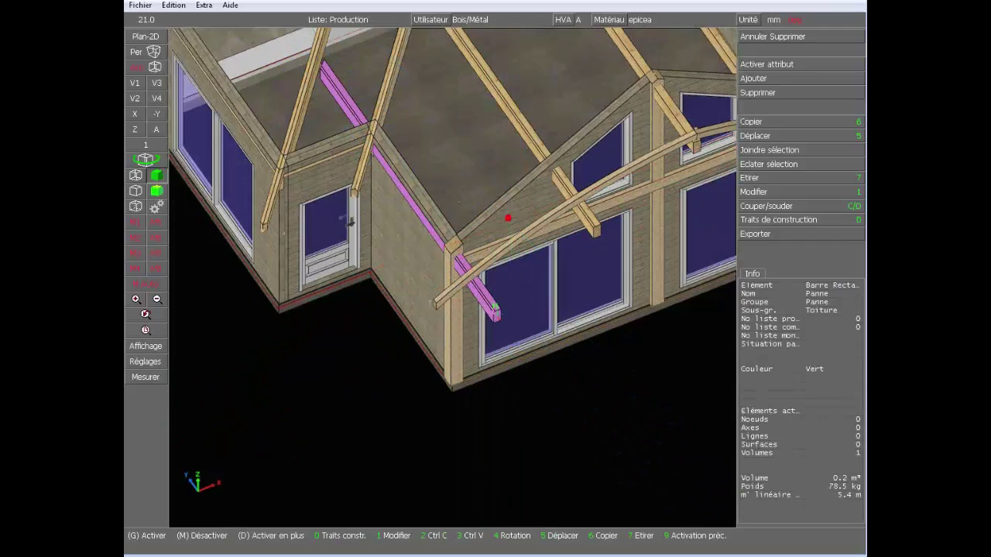
left_click_drag(507, 219, 399, 217, "ctrl")
left_click_drag(467, 202, 456, 259, "ctrl")
scroll(582, 215, "up", 2)
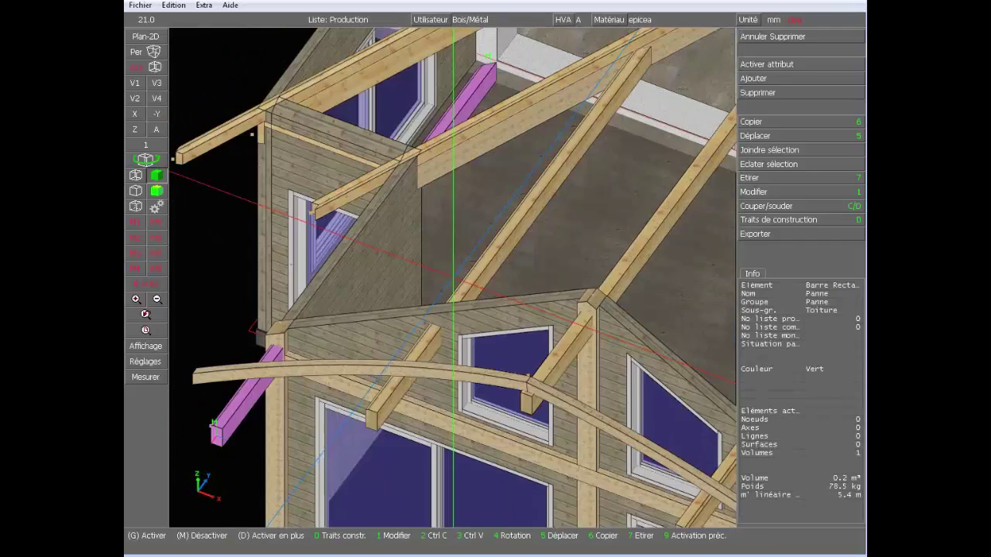
key("1")
left_click(785, 110)
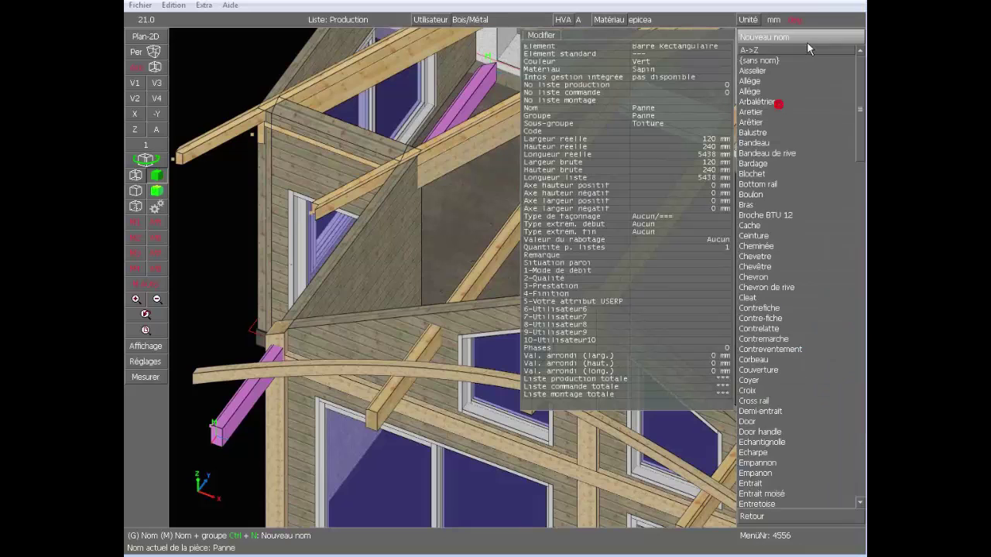
key("s")
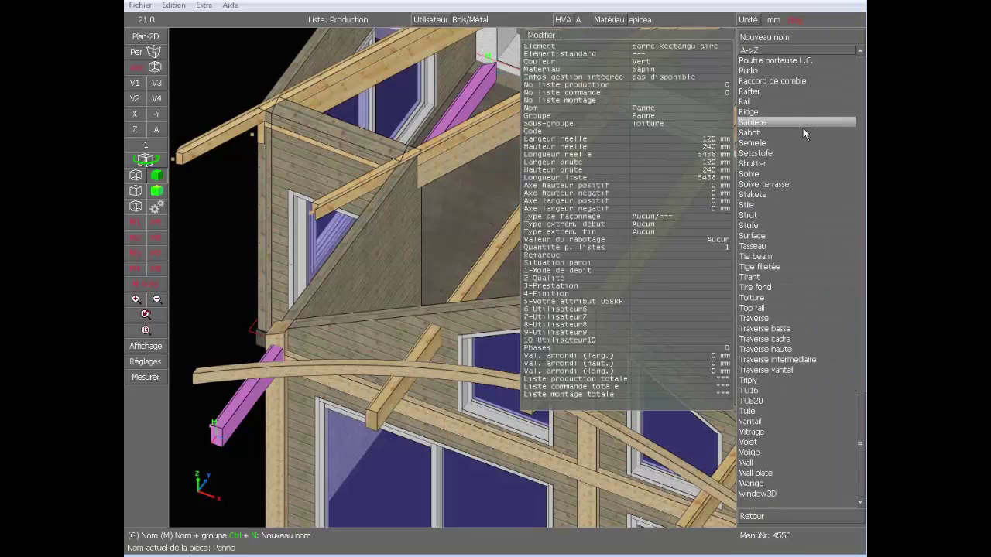
left_click(796, 123)
right_click(801, 97)
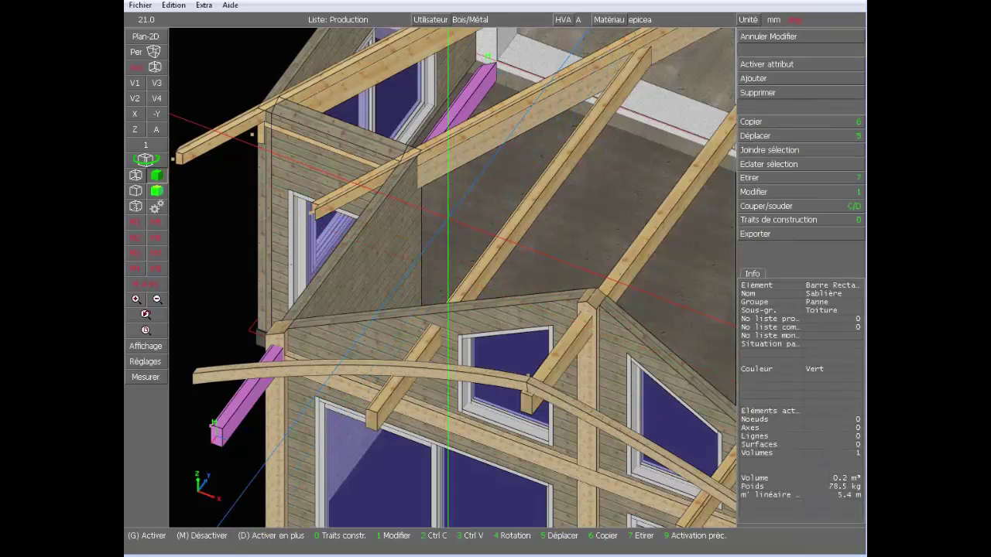
Step: Cut the inner end of the Sablière along the side face of the large diagonal rafter it meets
key("c")
key("s")
left_click(487, 142)
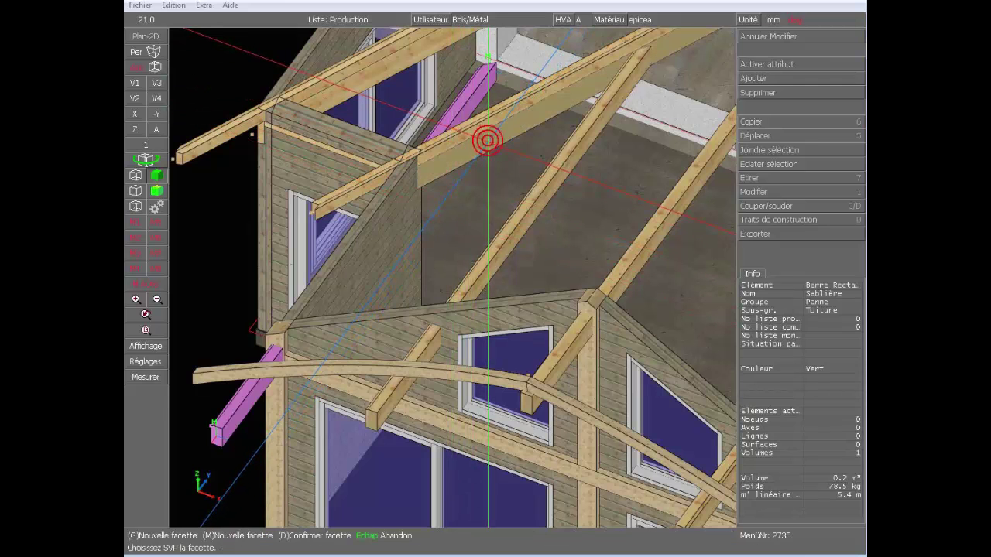
right_click(487, 143)
scroll(476, 196, "down", 2)
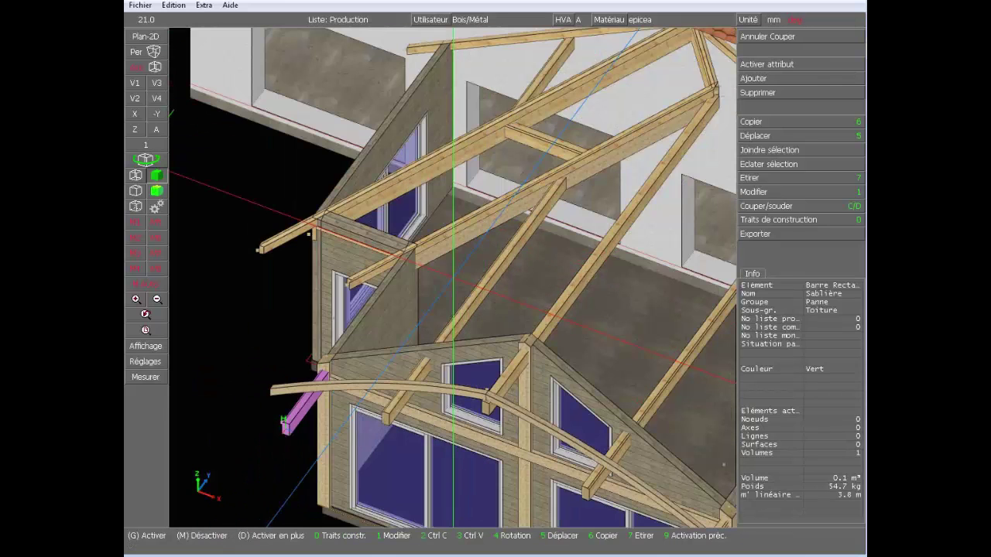
Step: Notch both curved edge rafters at the gable peak around the ridge purlin, with the ridge purlin as the hard element
scroll(378, 426, "up", 3)
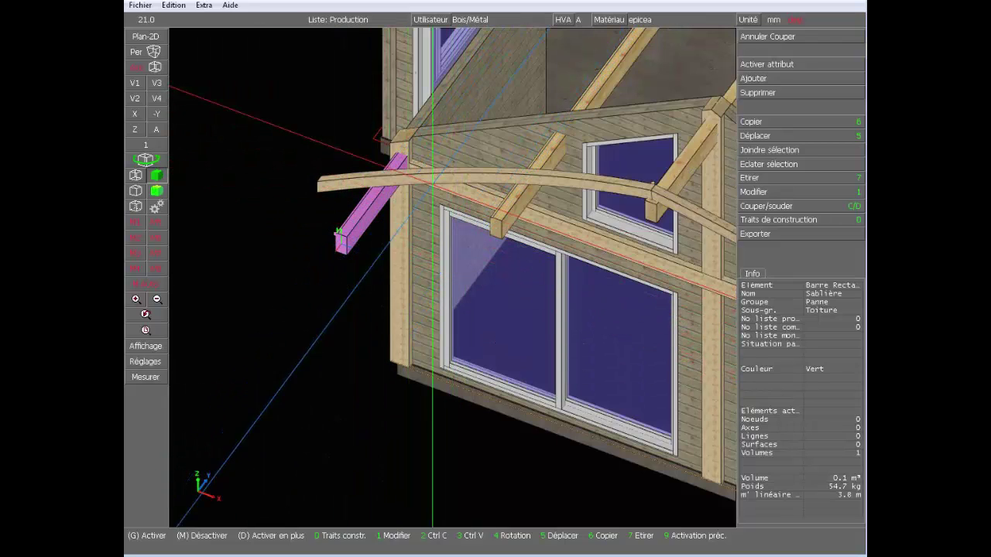
scroll(651, 213, "up", 5)
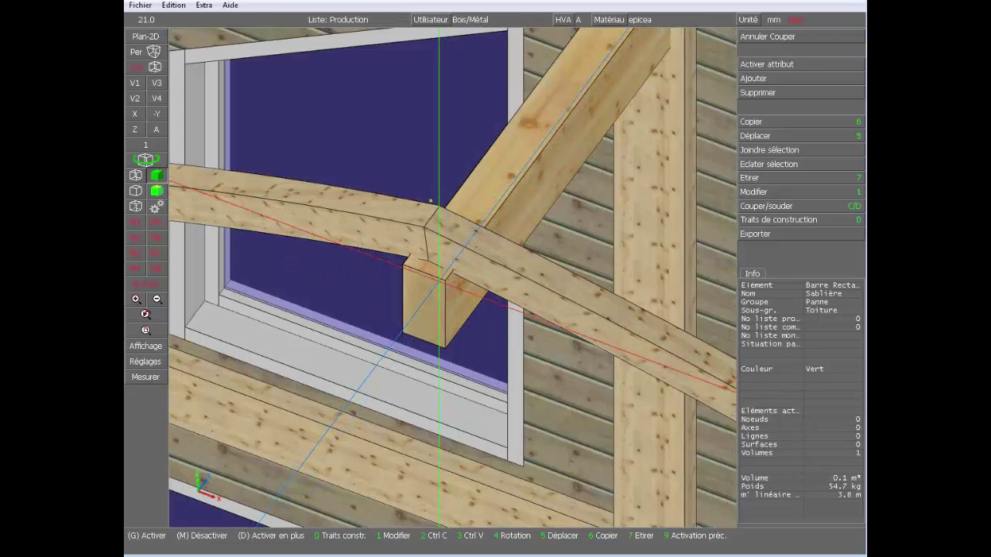
scroll(450, 277, "up", 2)
left_click(452, 277)
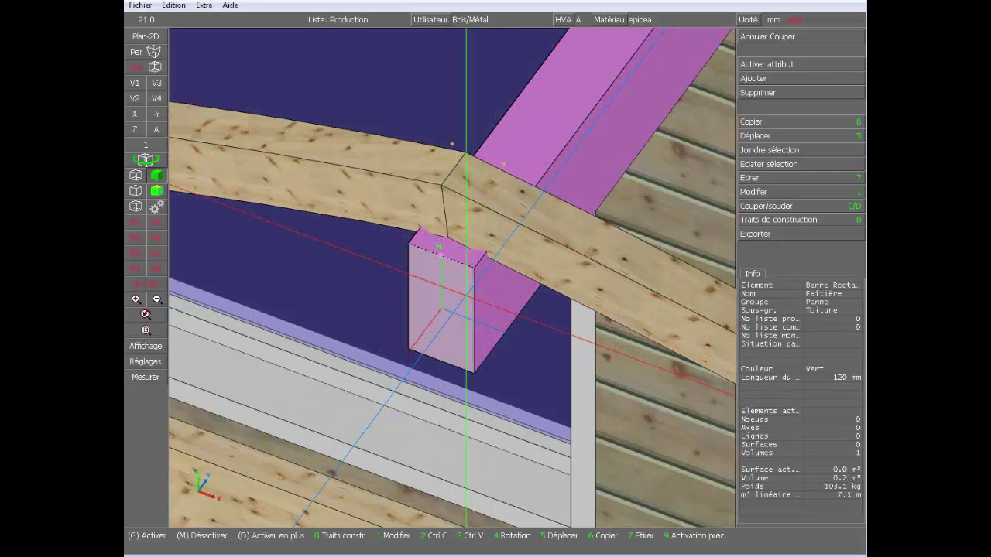
left_click(781, 207)
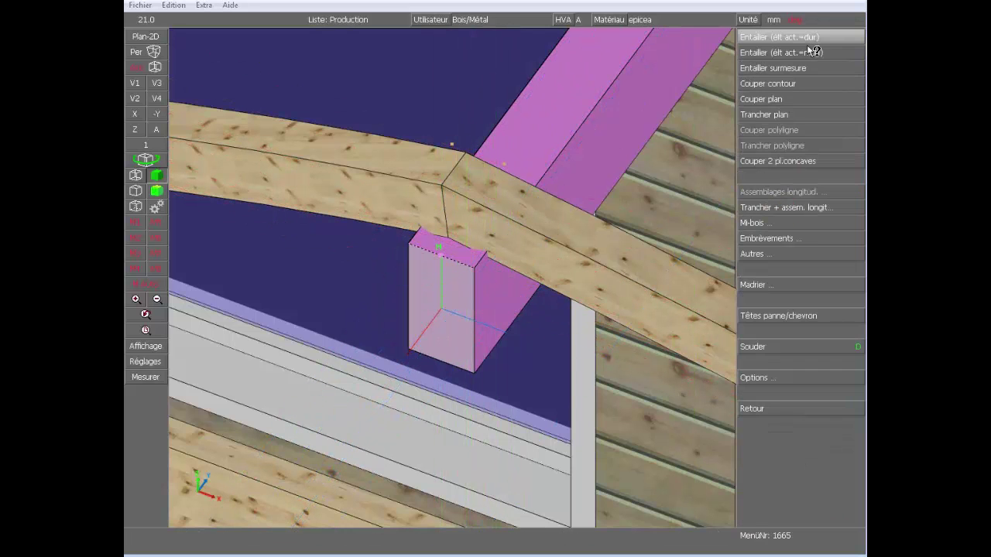
left_click(809, 36)
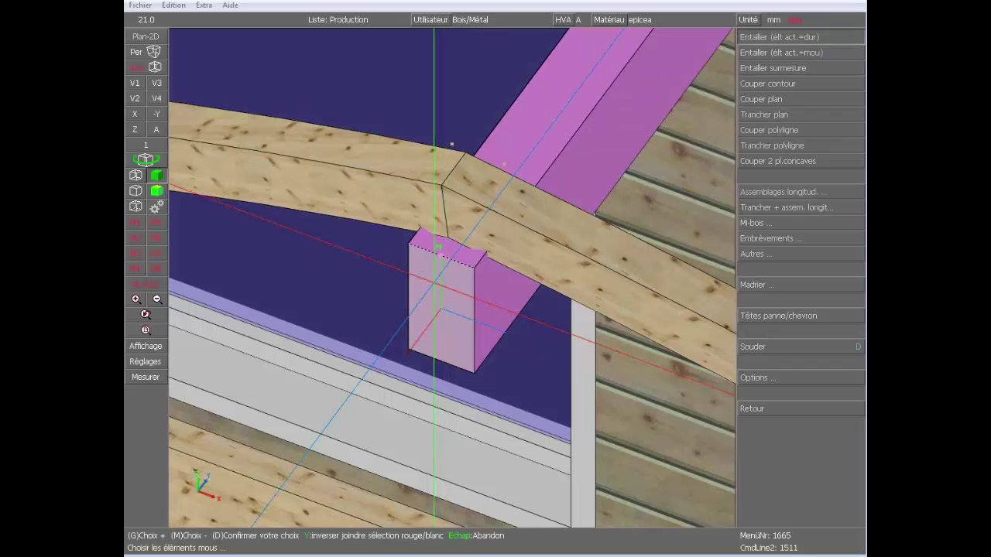
left_click(468, 203)
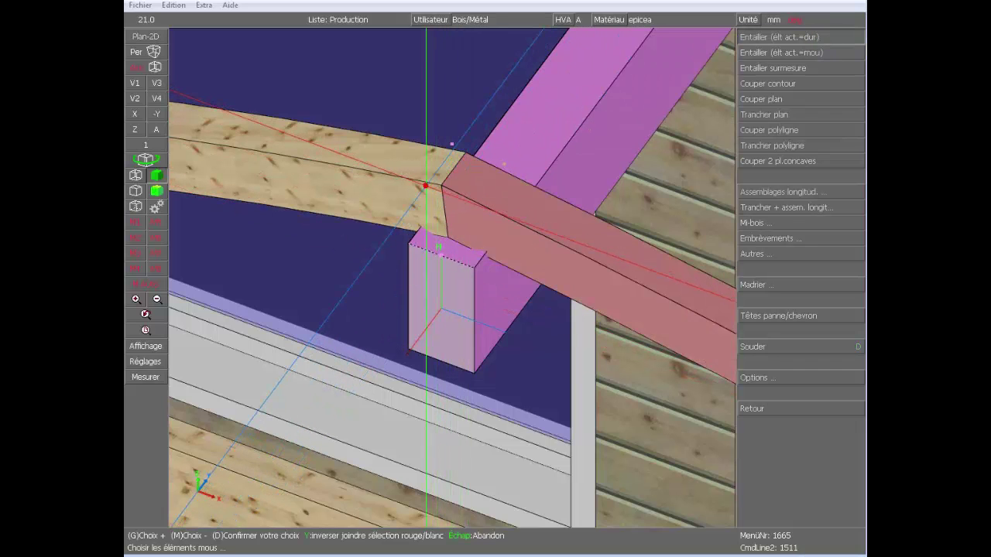
left_click(425, 186)
right_click(424, 186)
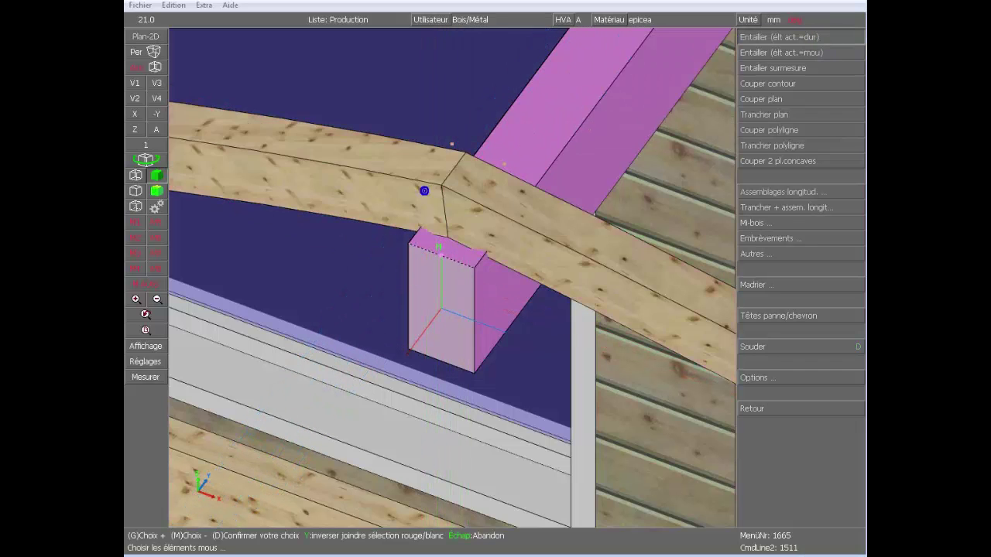
right_click(753, 62)
left_click(485, 229)
scroll(481, 233, "up", 4)
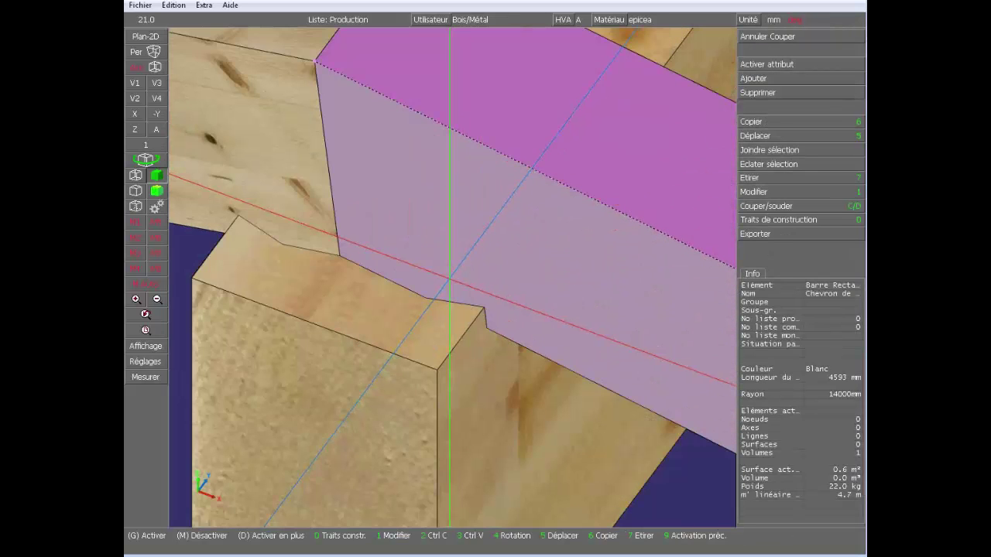
scroll(469, 314, "down", 2)
Step: Shorten the ridge purlin's outer end lengthwise to the point where its top edge meets the front face of the edge rafter
left_click(451, 310)
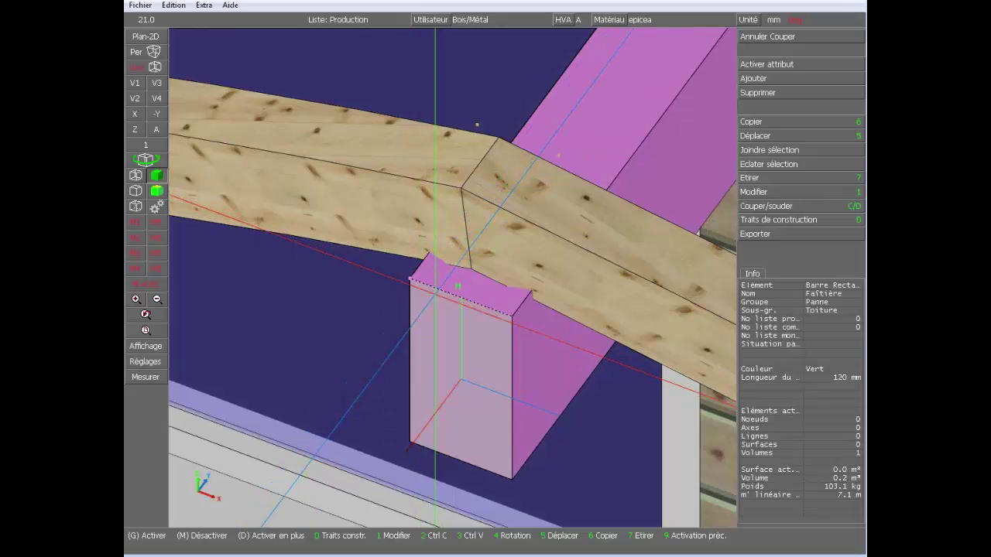
scroll(447, 290, "up", 3)
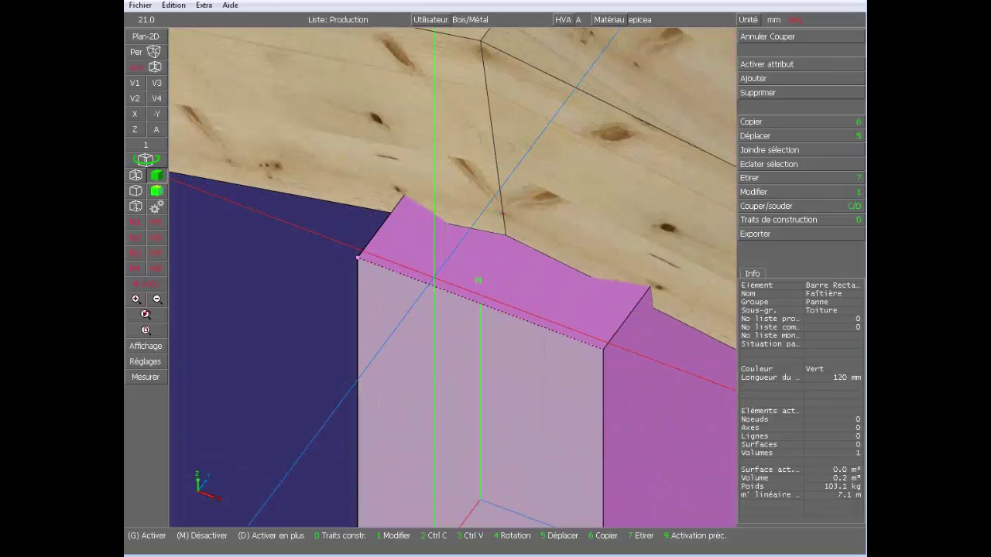
key("7")
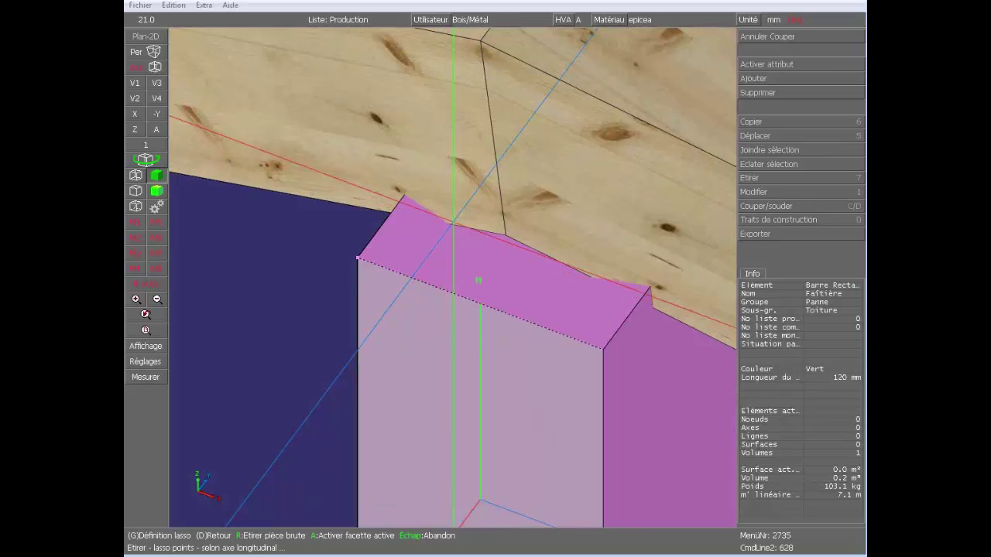
scroll(452, 246, "down", 3)
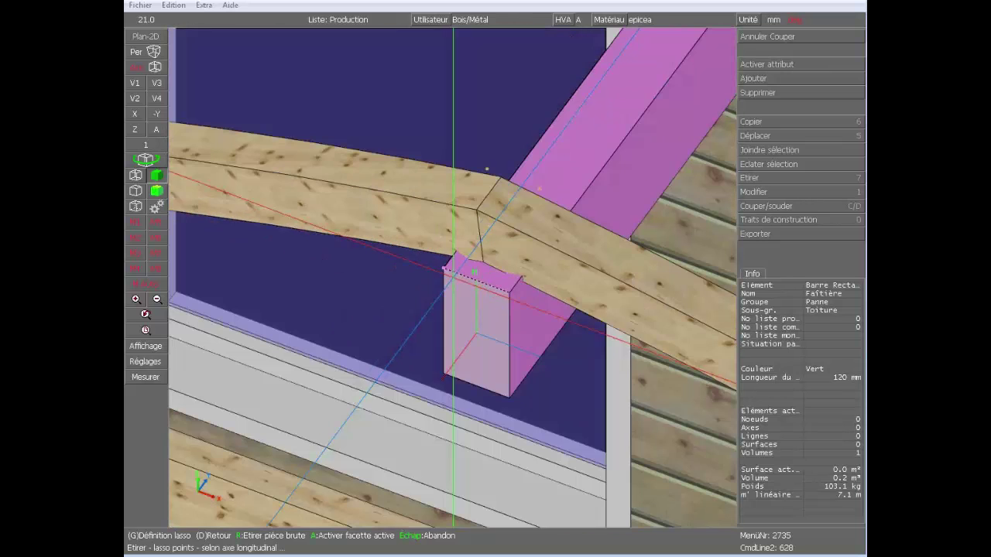
mouse_move(390, 232)
left_mouse_down()
mouse_move(586, 425)
mouse_move(632, 454)
left_mouse_up()
scroll(489, 275, "up", 1)
scroll(461, 270, "up", 3)
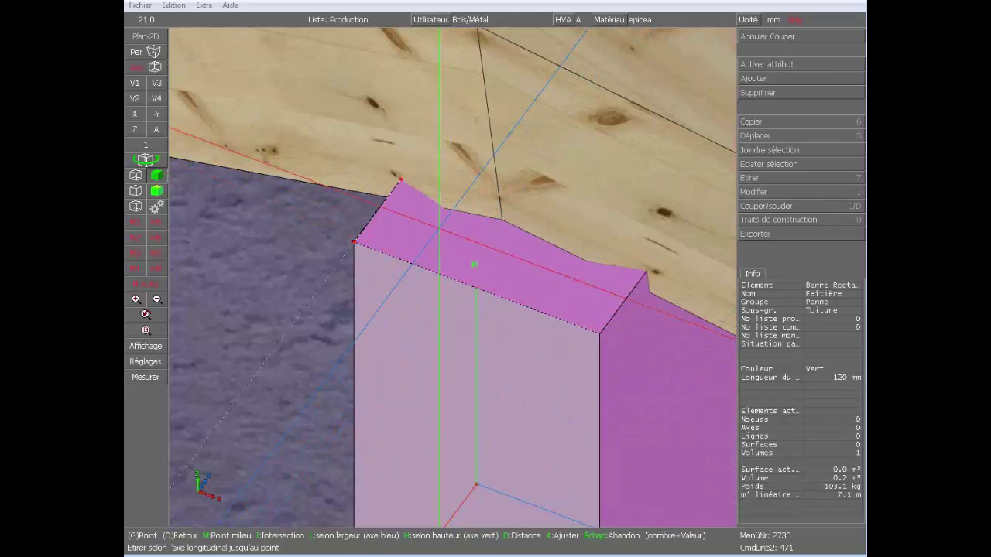
left_click(445, 209)
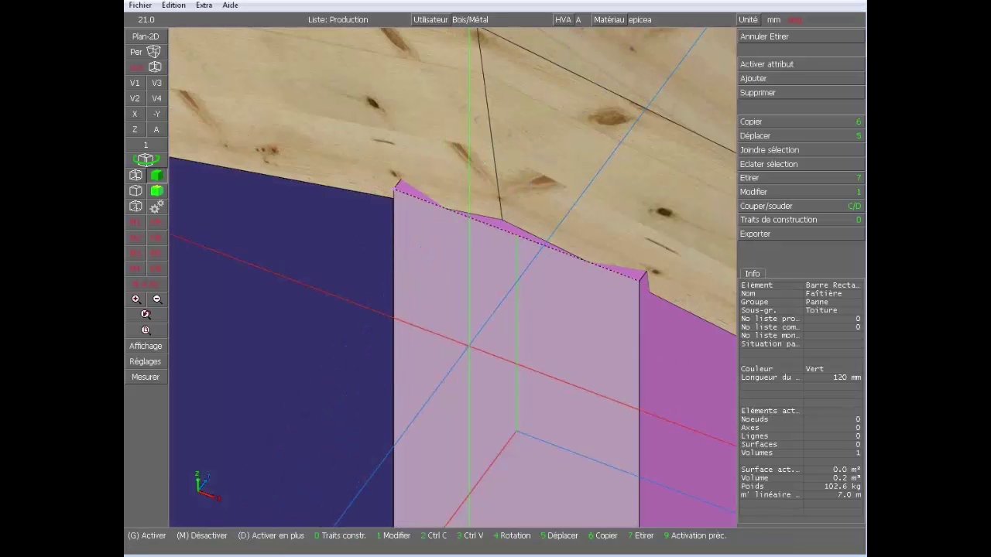
Step: Shorten the entrance-side intermediate purlin's outer end lengthwise to the point where its top edge meets the curved edge rafter
middle_click_drag(549, 396, 452, 286)
scroll(452, 280, "down", 4)
scroll(455, 273, "up", 8)
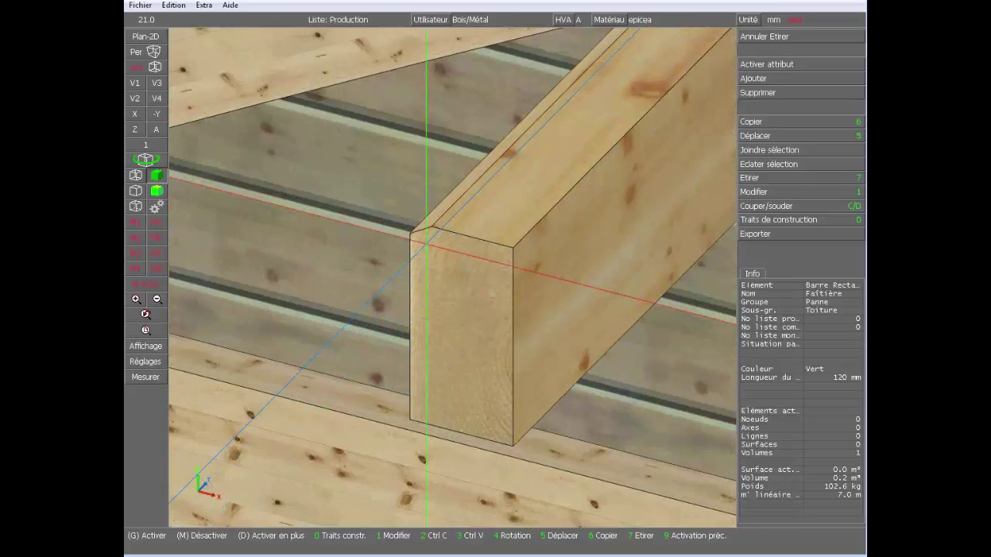
left_click(421, 244)
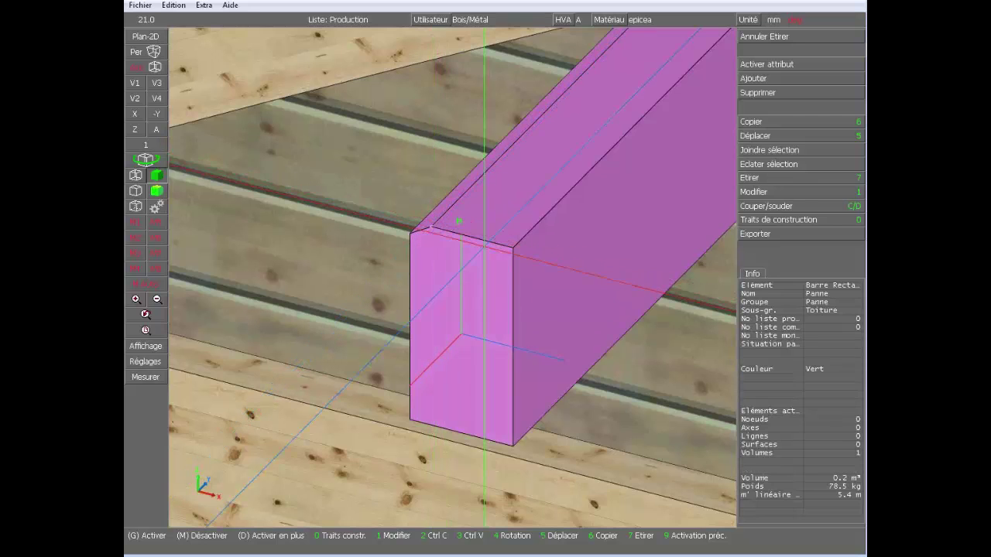
scroll(485, 247, "down", 4)
scroll(454, 279, "up", 2)
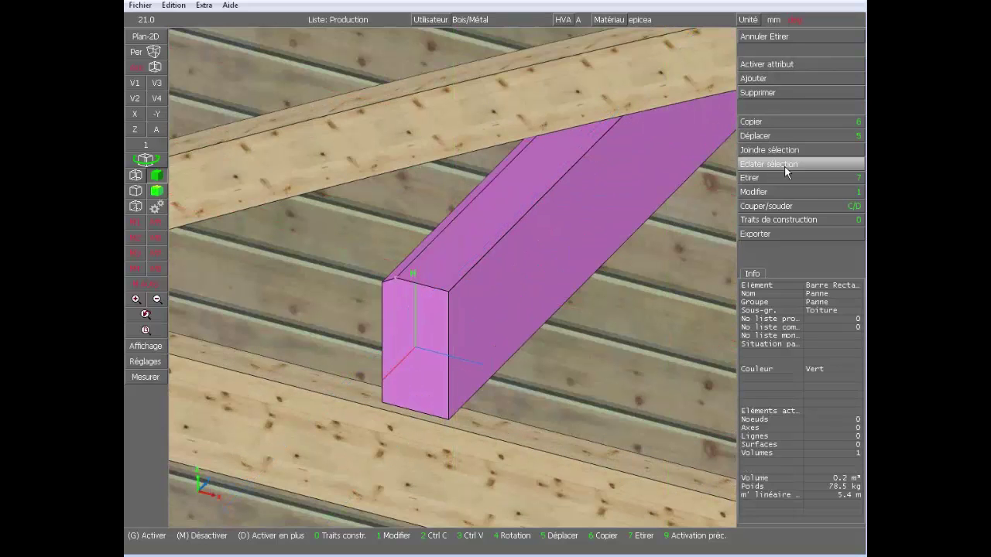
left_click(797, 51)
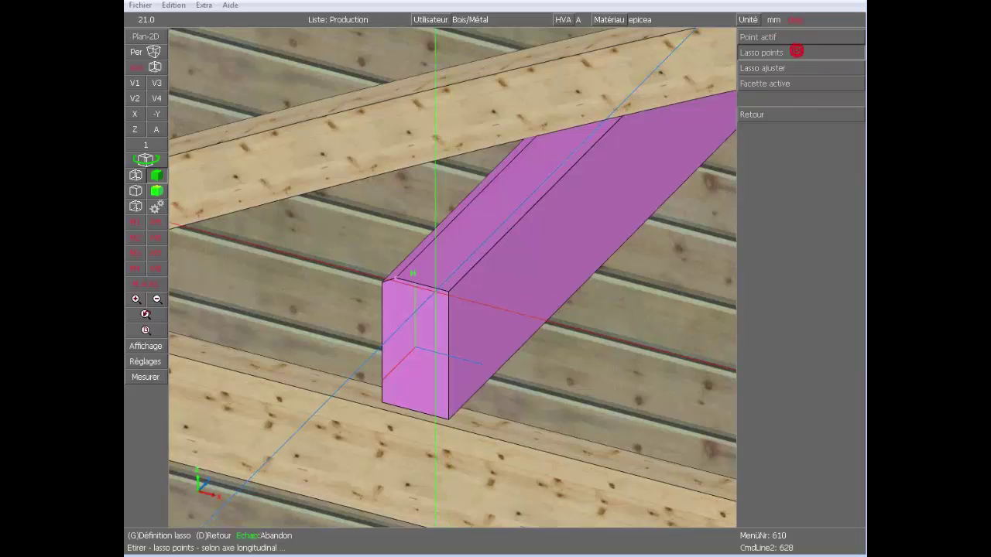
left_click_drag(349, 250, 511, 411)
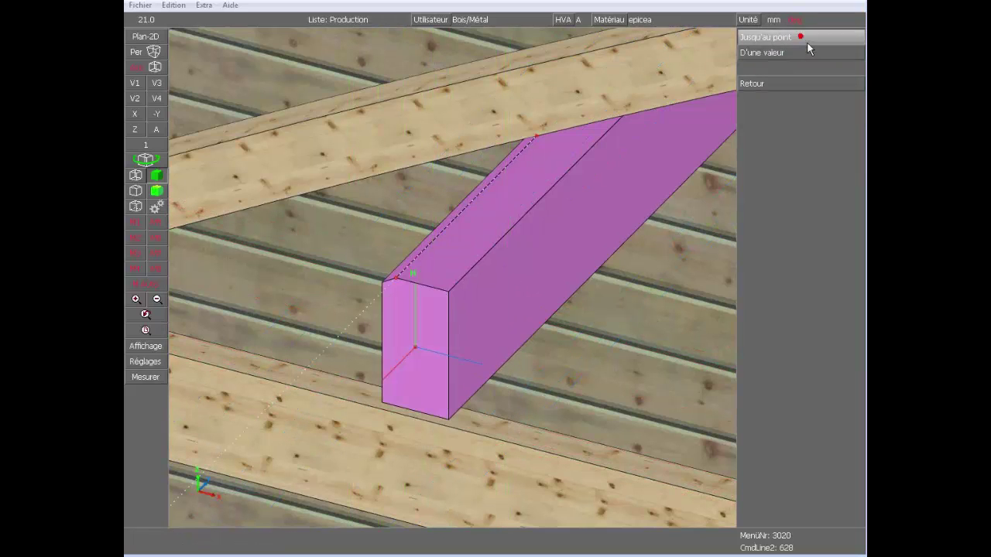
left_click(536, 136)
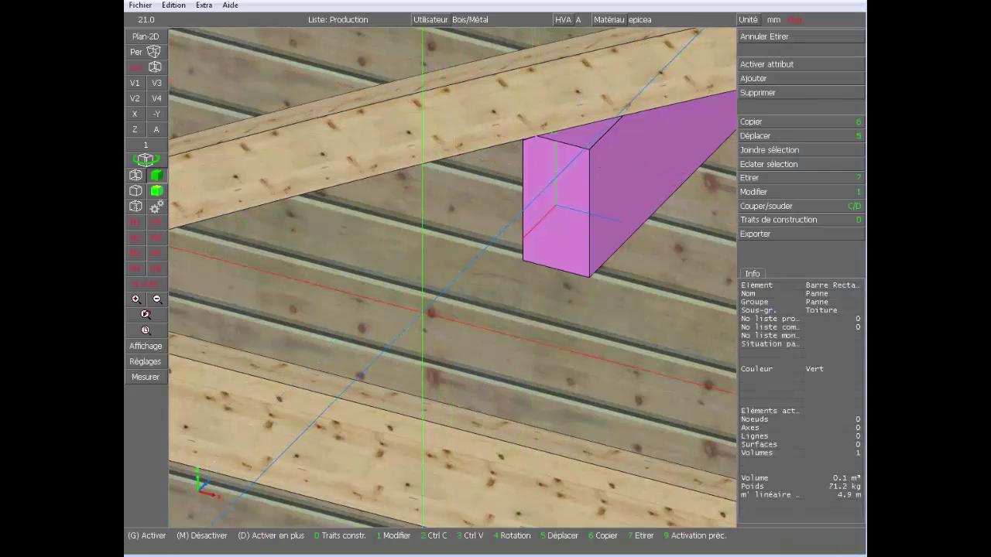
scroll(527, 148, "up", 4)
middle_click_drag(475, 318, 527, 317)
scroll(453, 279, "down", 10)
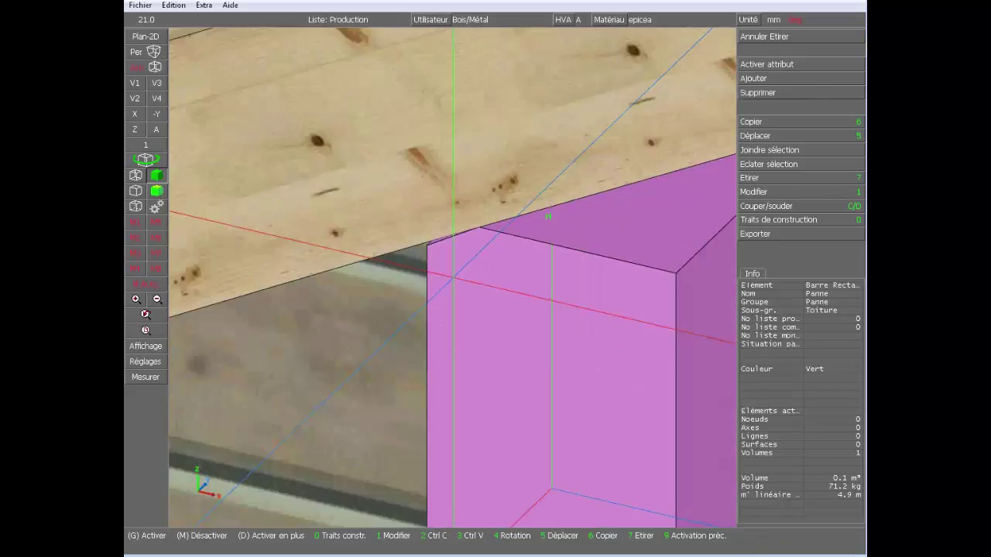
Step: Shorten the Sablière's outer end lengthwise to the point where its top edge meets the curved edge rafter
scroll(269, 346, "up", 2)
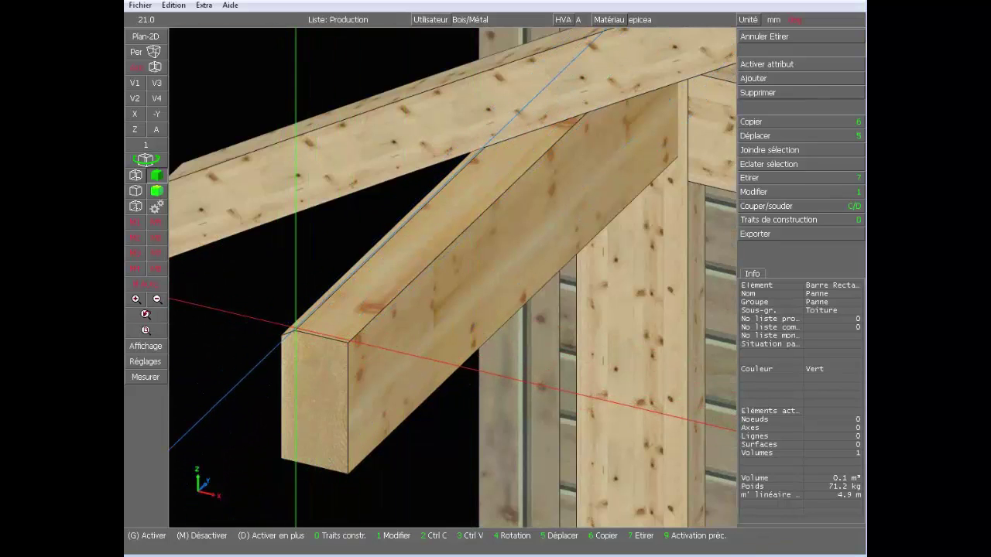
left_click(295, 329)
key("7")
left_click_drag(232, 301, 425, 488)
left_click(485, 147)
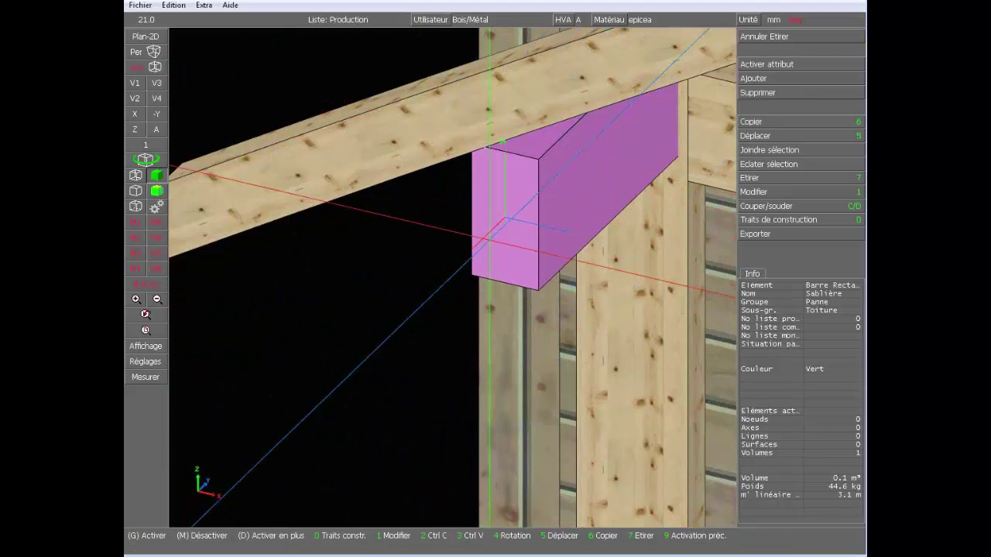
scroll(452, 277, "up", 3)
scroll(452, 277, "down", 5)
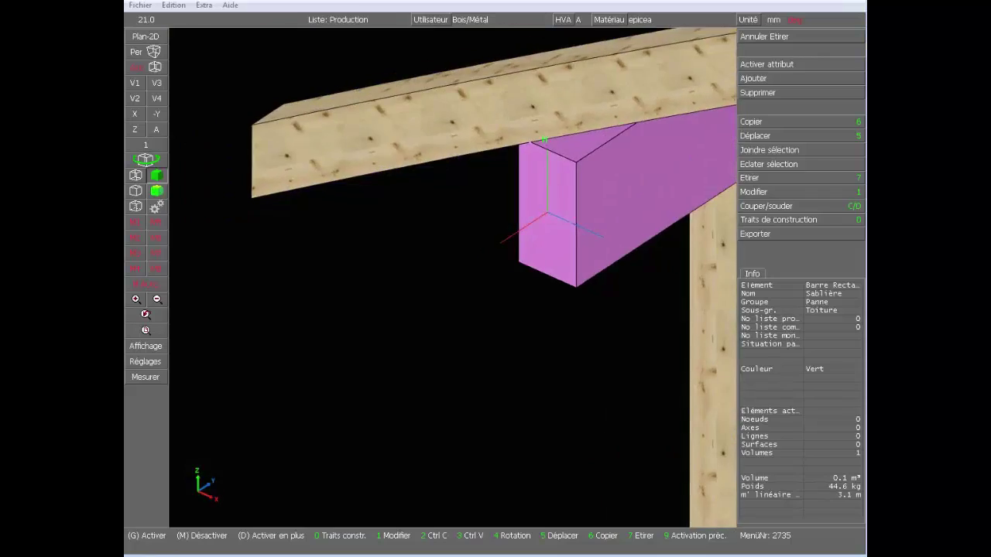
Step: Delete the long intermediate purlin on the roof slope opposite the entrance
scroll(452, 267, "up", 2)
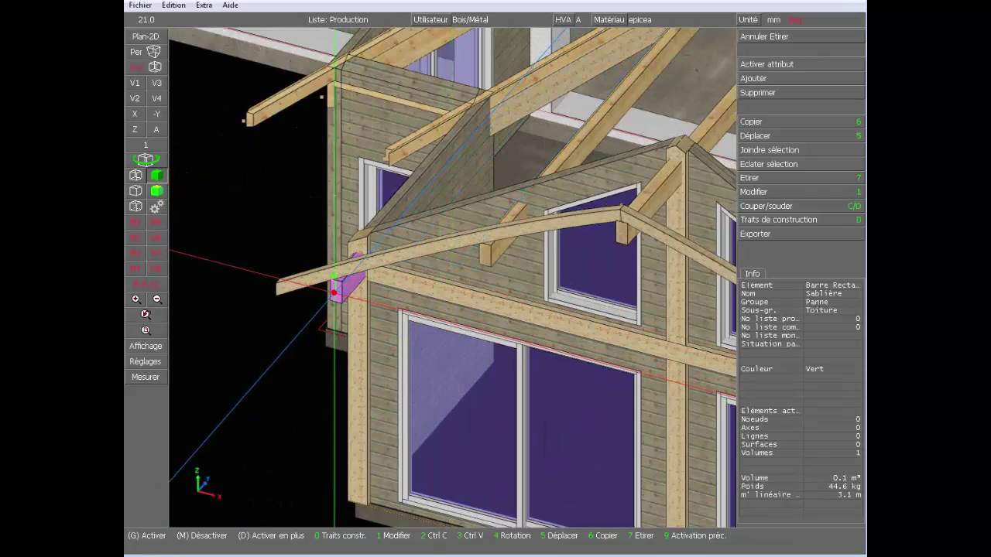
scroll(488, 256, "down", 4)
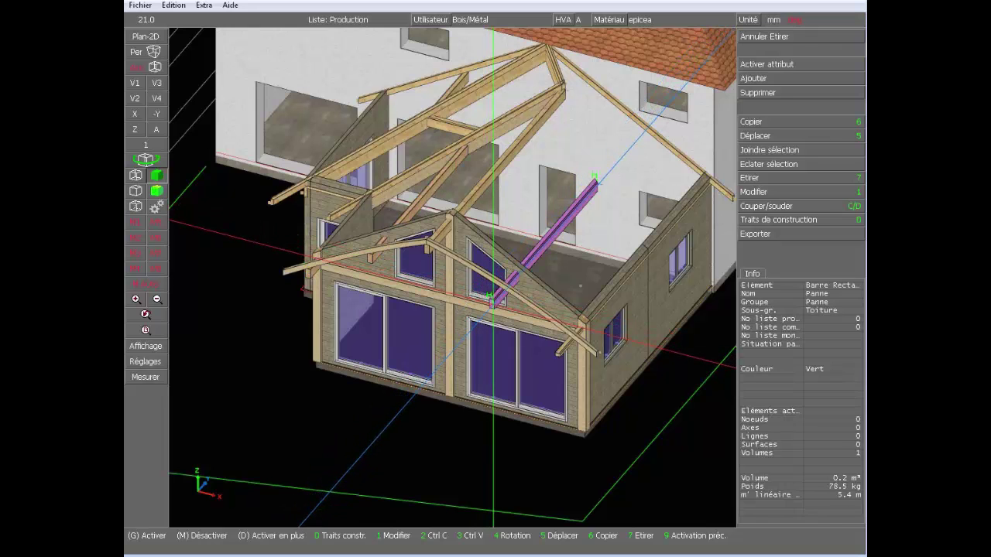
key("Delete")
scroll(404, 261, "up", 3)
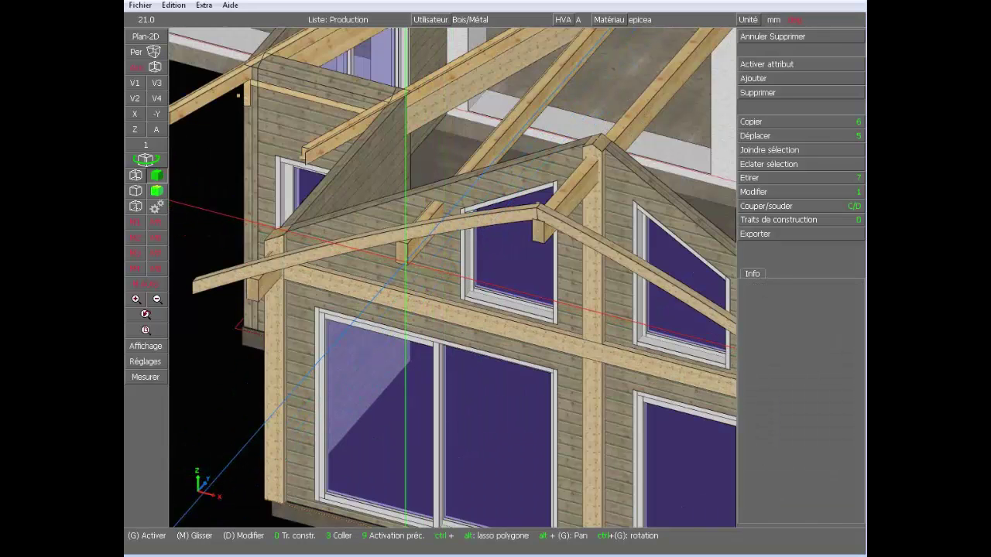
Step: Mirror-copy the entrance-side intermediate purlin and Sablière to the opposite slope about a plane perpendicular to X through the edge rafters' ridge point
left_click(404, 261)
right_click(252, 294)
scroll(477, 256, "down", 4)
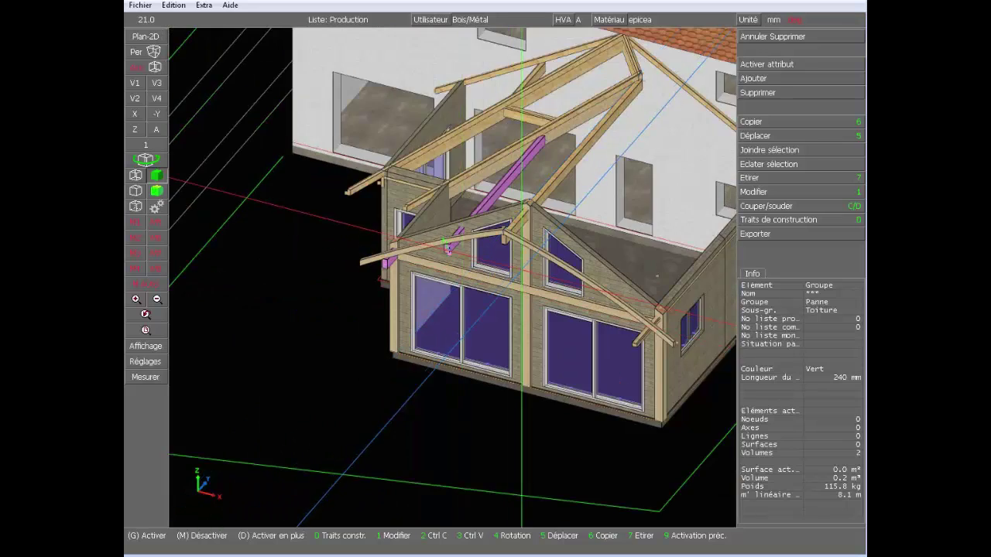
scroll(520, 270, "up", 2)
key("6")
left_click(344, 250)
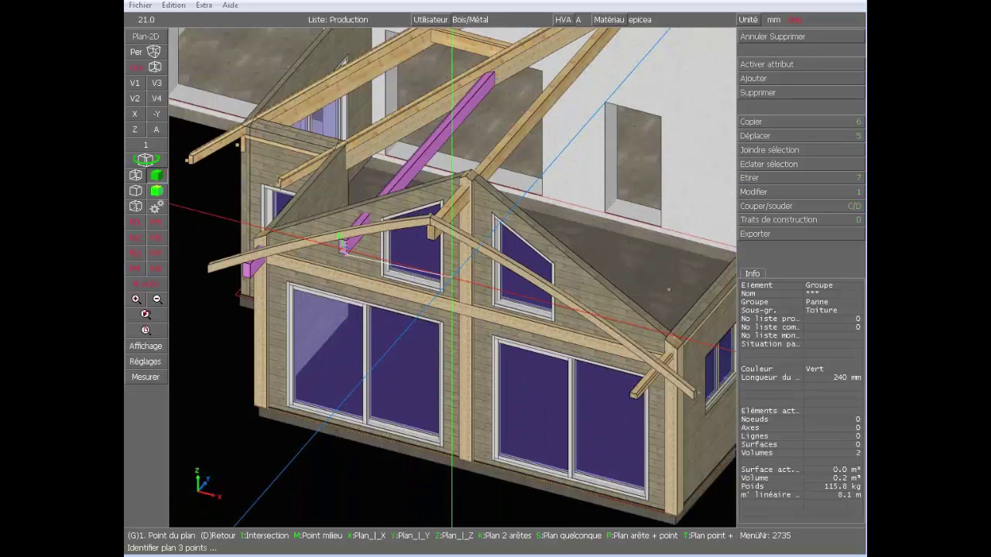
key("x")
scroll(266, 272, "up", 3)
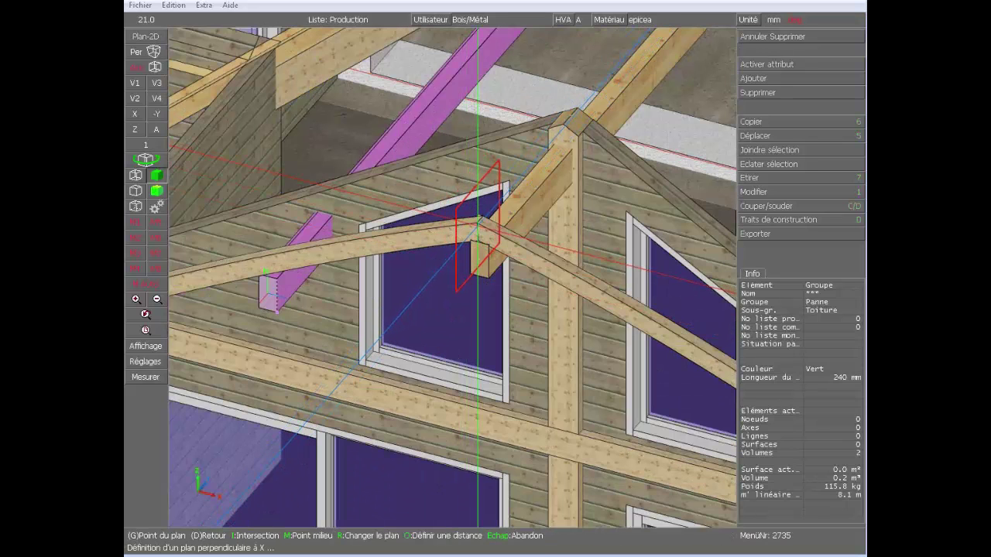
left_click(477, 225)
scroll(477, 224, "down", 5)
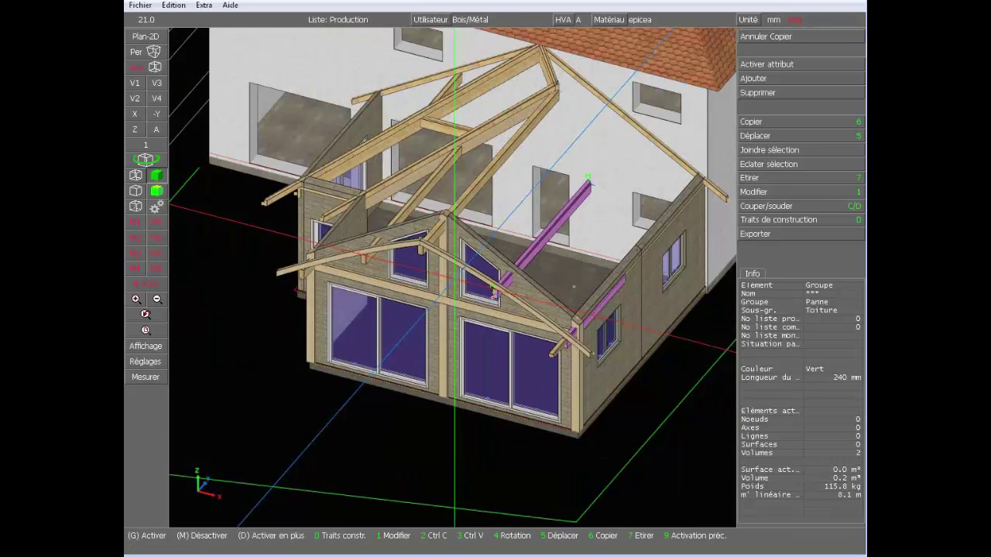
Step: Delete the old eaves purlin projecting beyond the edge rafter at the gable corner opposite the entrance
scroll(668, 421, "up", 5)
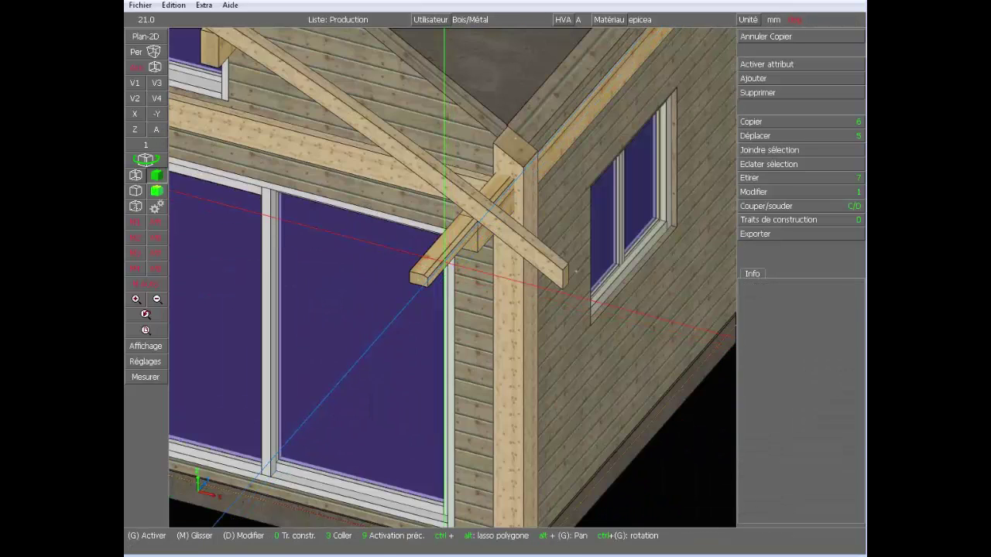
key("Delete")
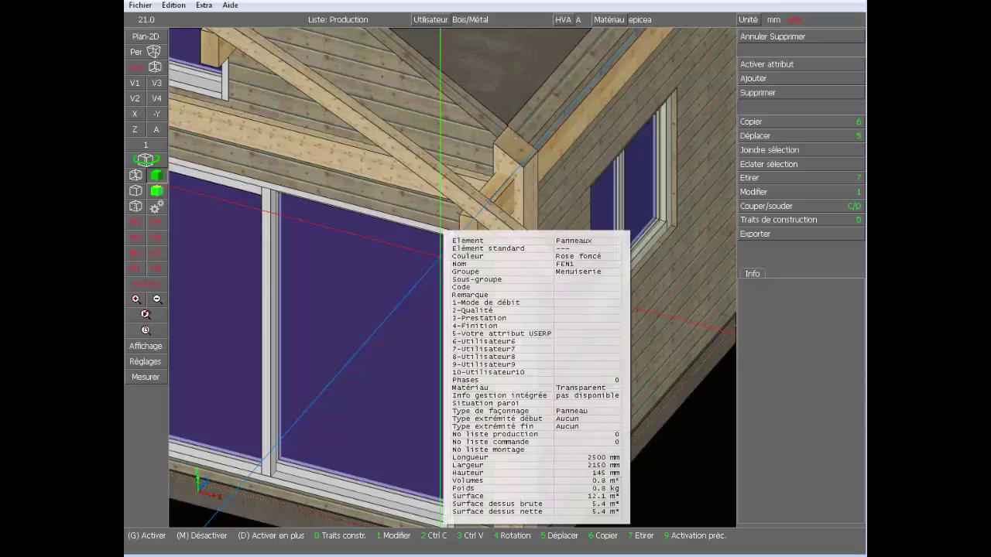
scroll(577, 269, "down", 6)
scroll(582, 256, "up", 2)
Step: Stretch the house-side ends of the mirrored intermediate purlin and the ridge purlin lengthwise to the house wall, using the upper window opening's corner as reference
left_click_drag(620, 278, 571, 287, "ctrl")
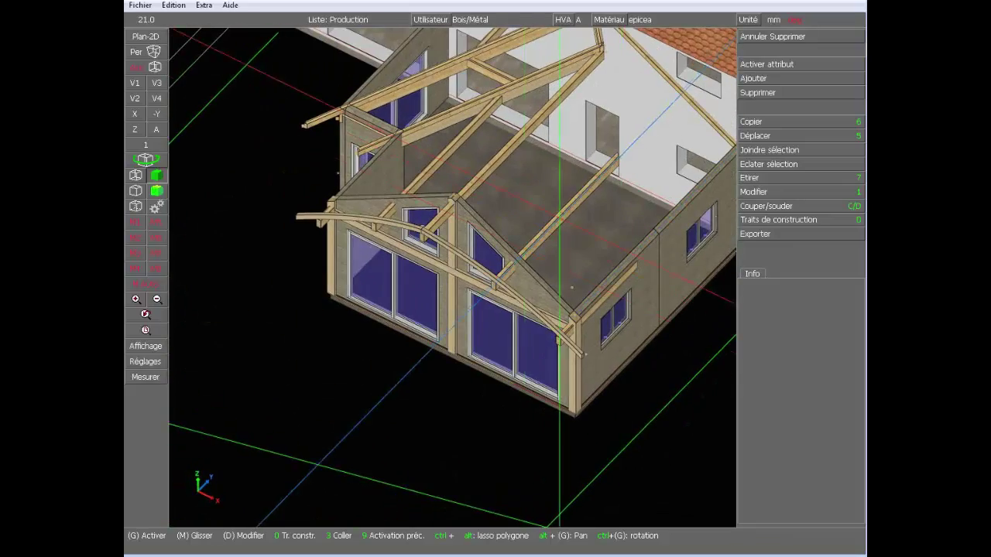
scroll(641, 141, "up", 2)
left_click(405, 314)
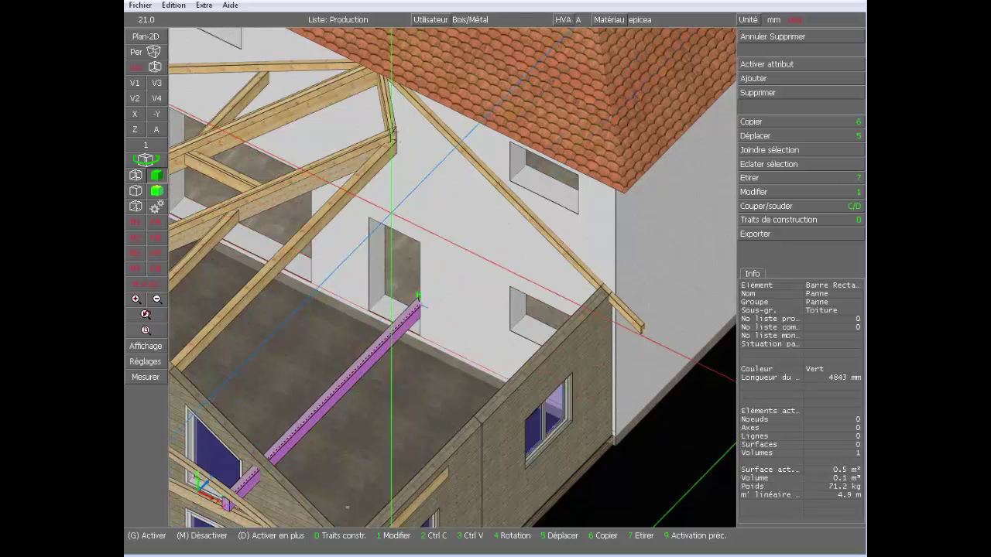
left_click(385, 161, "ctrl")
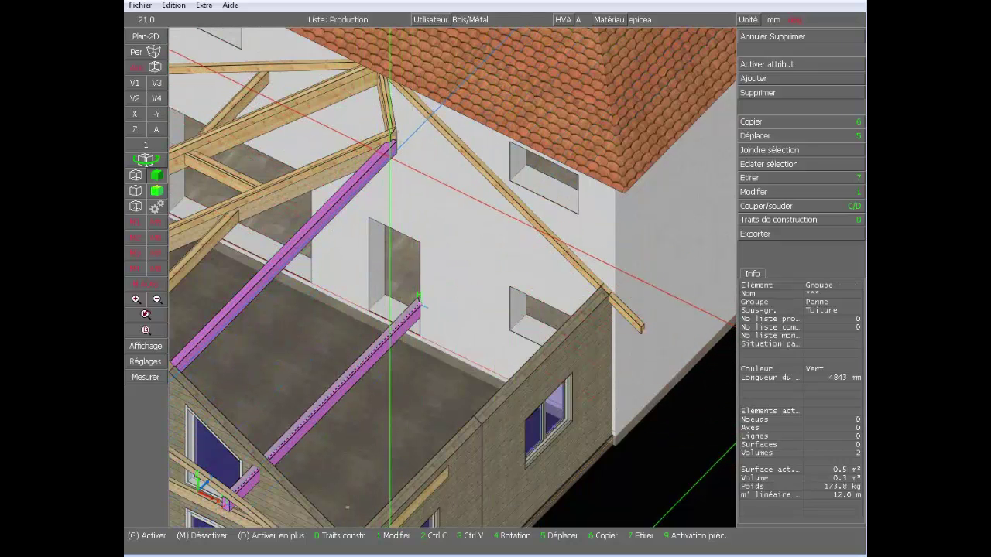
left_click(776, 178)
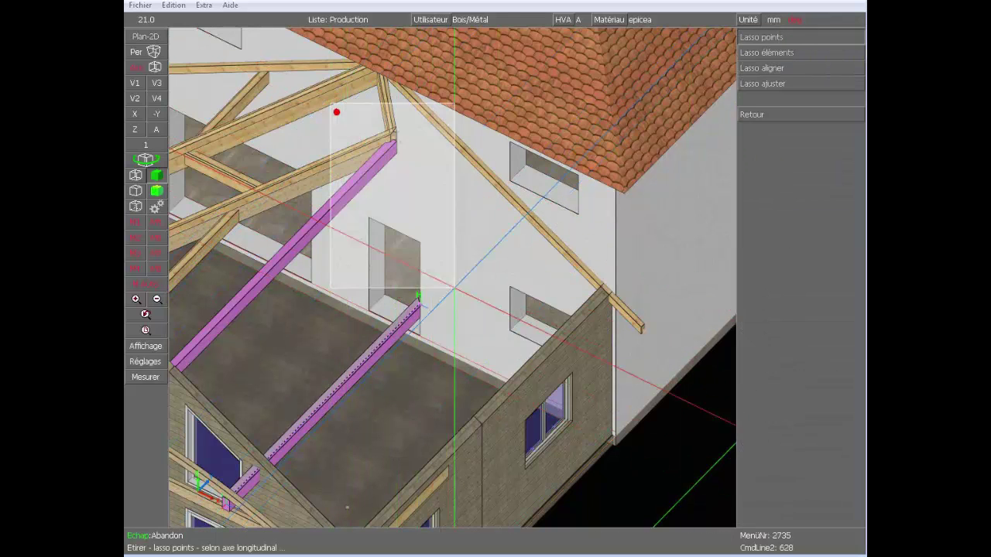
left_click(807, 41)
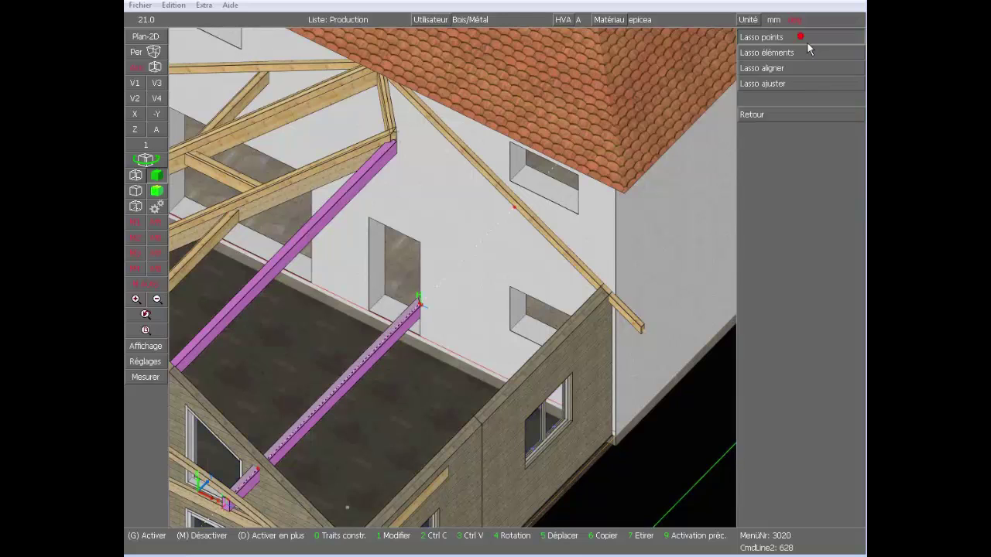
left_click(807, 42)
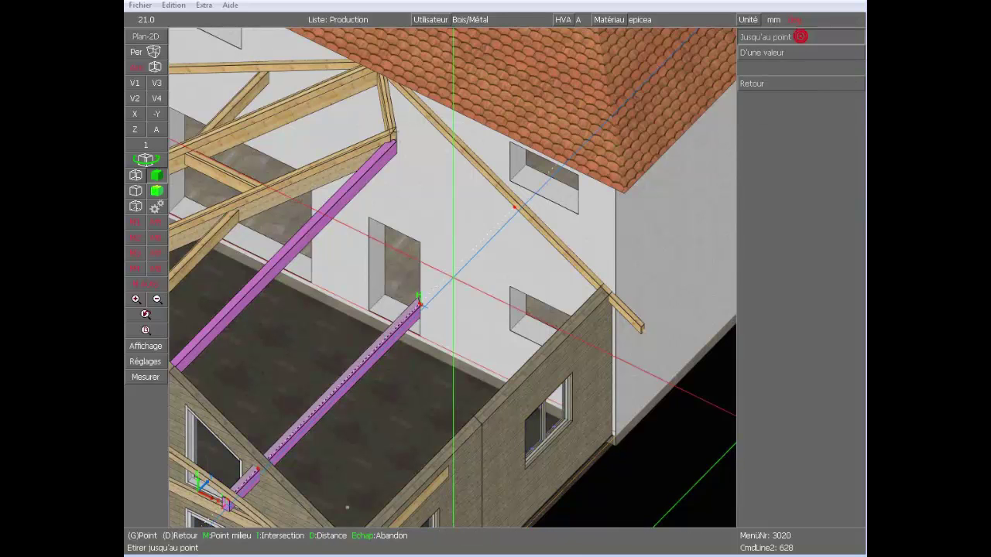
left_click(579, 210)
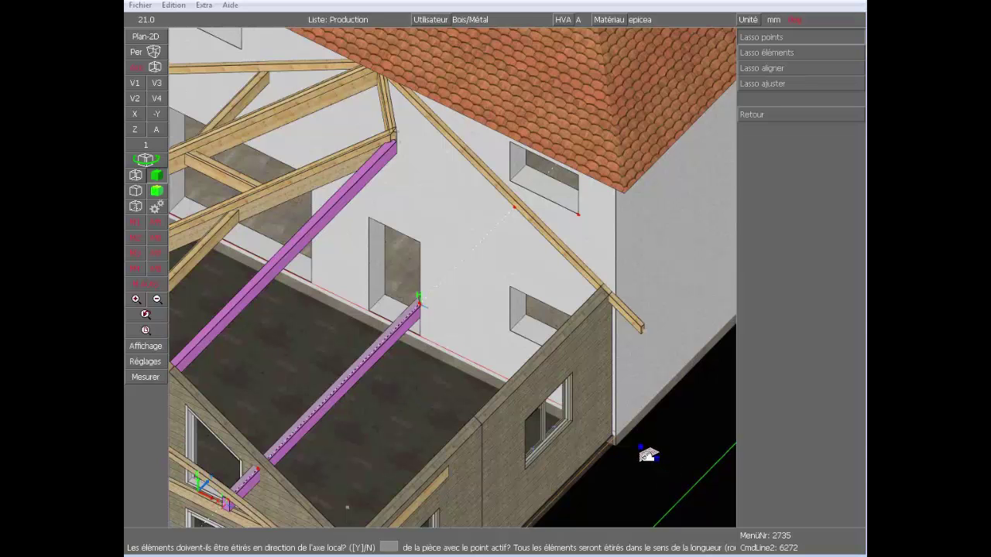
key("Return")
scroll(453, 272, "down", 4)
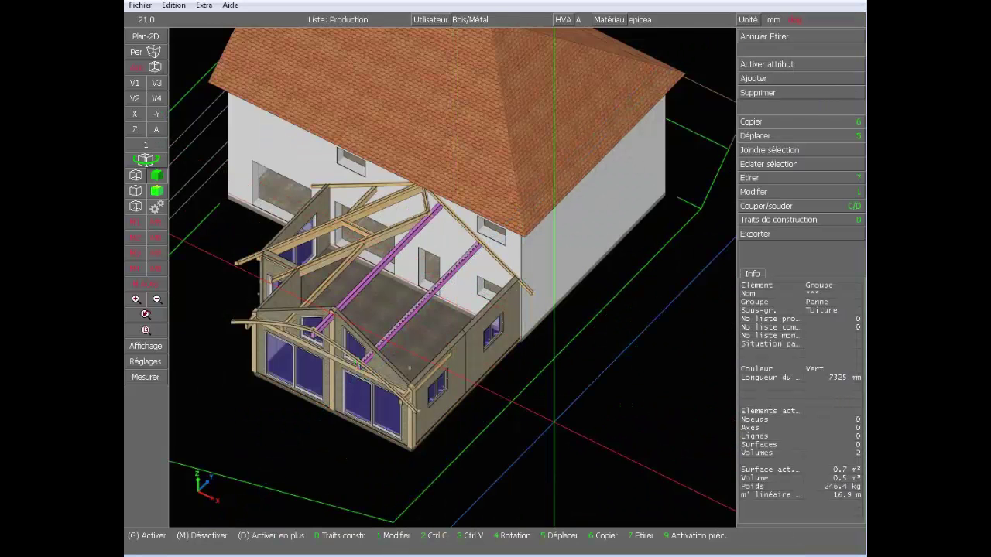
left_click(553, 432)
Step: Show the model in wireframe and select the short entrance-roof purlin at its end nearest the house-side rafter
scroll(452, 270, "up", 2)
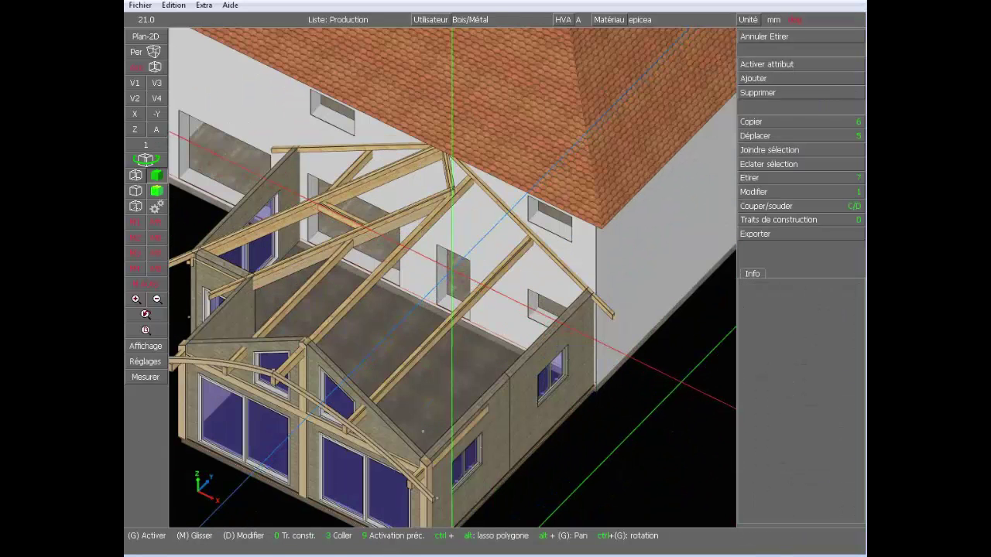
left_click(140, 183)
scroll(453, 271, "up", 3)
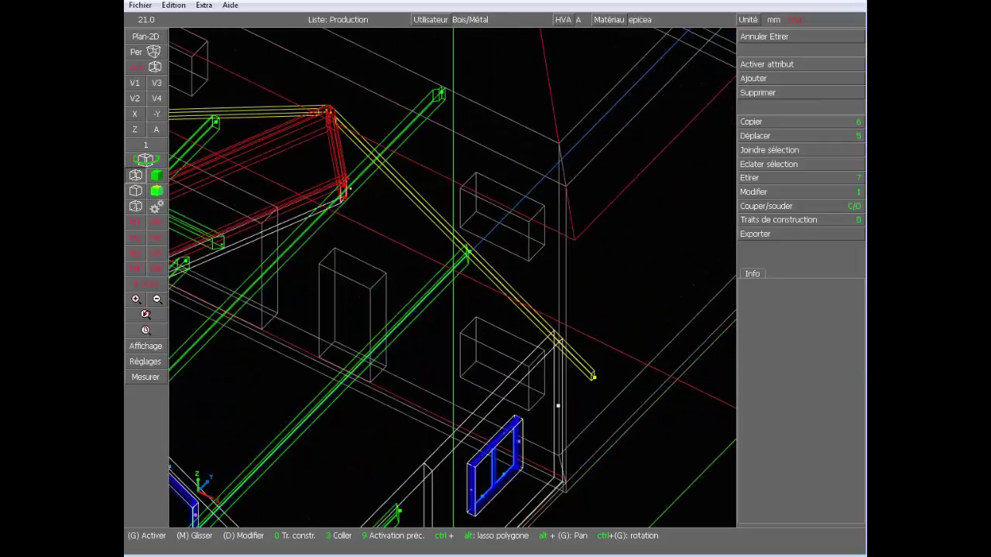
left_click_drag(482, 267, 440, 279, "ctrl")
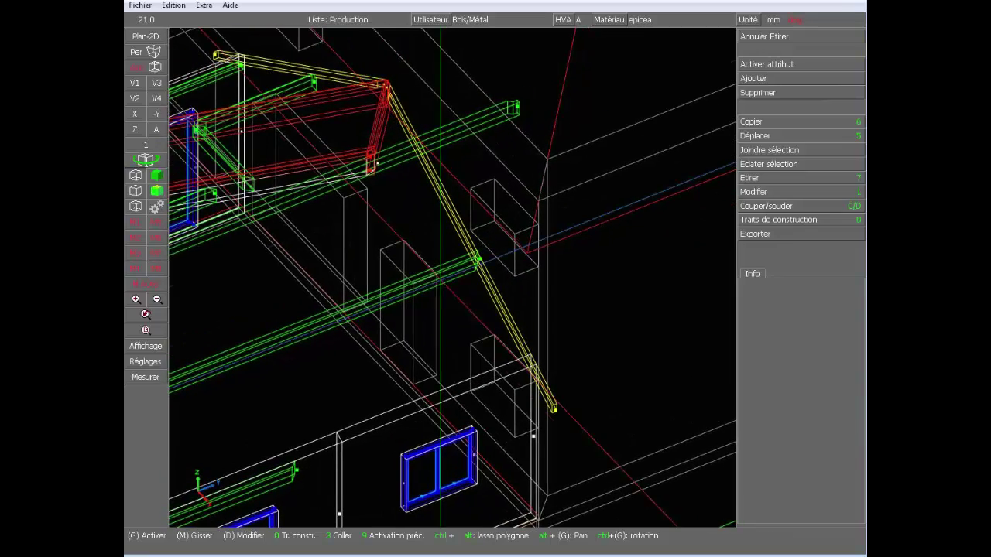
left_click(310, 83)
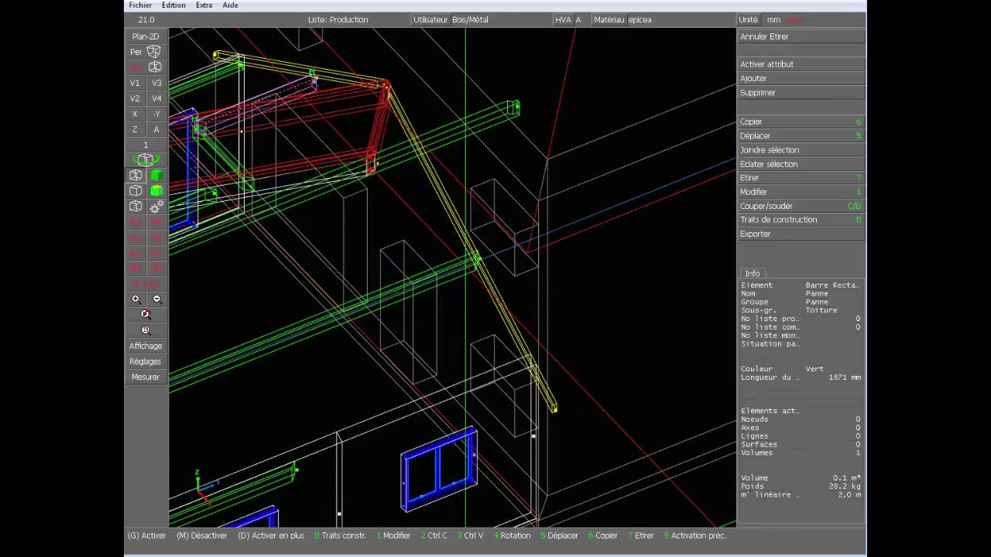
left_click(288, 89)
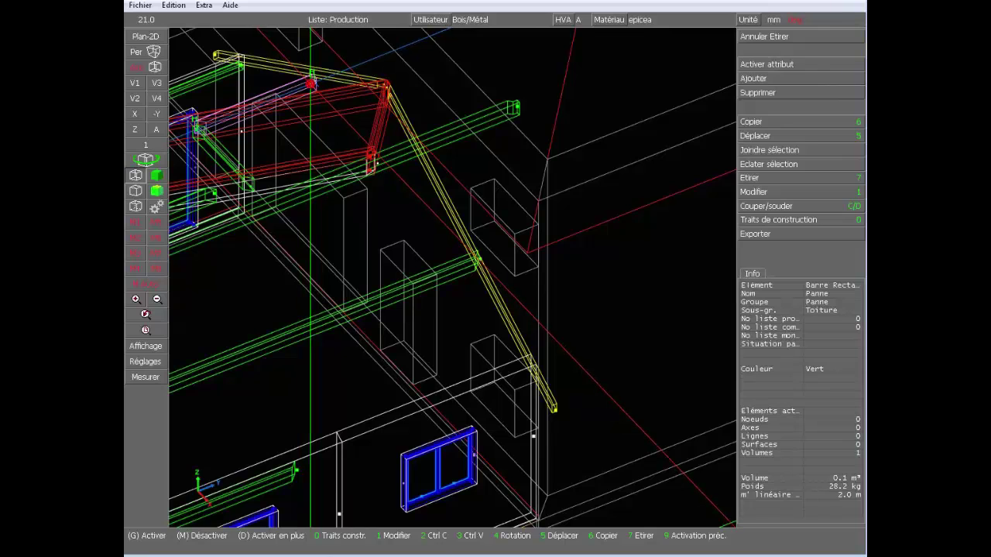
Step: Stretch the active end of the selected short roof purlin by a value of 100 mm
left_click(781, 179)
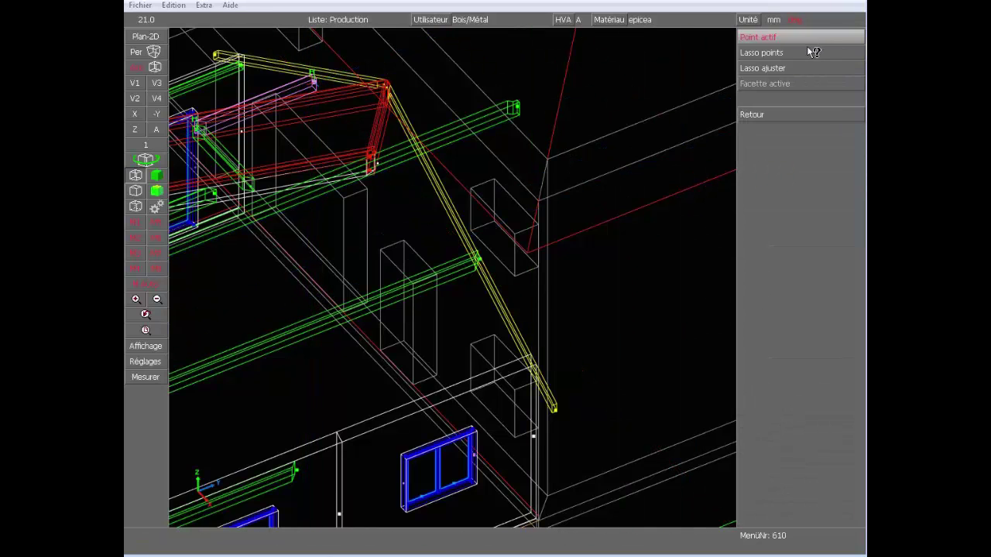
left_click(807, 59)
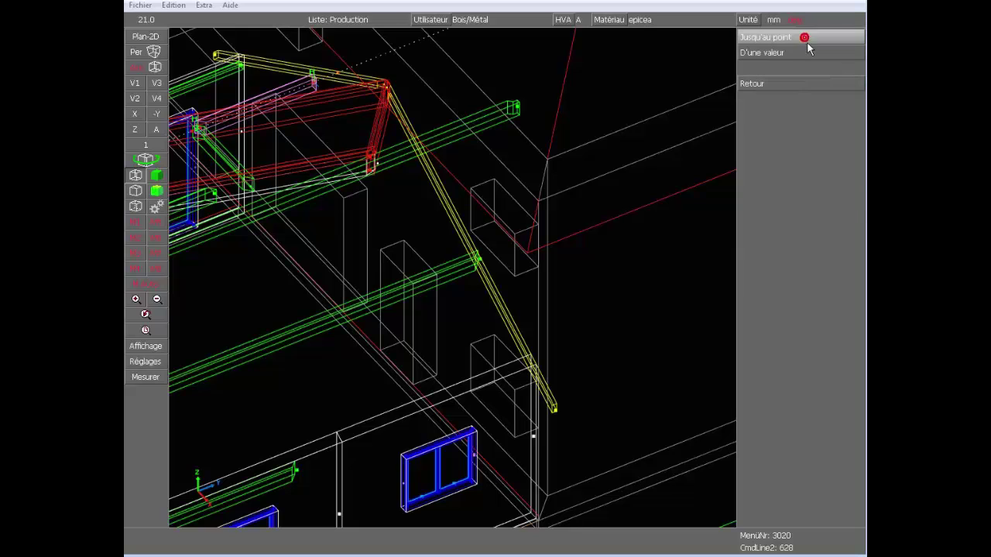
left_click(798, 52)
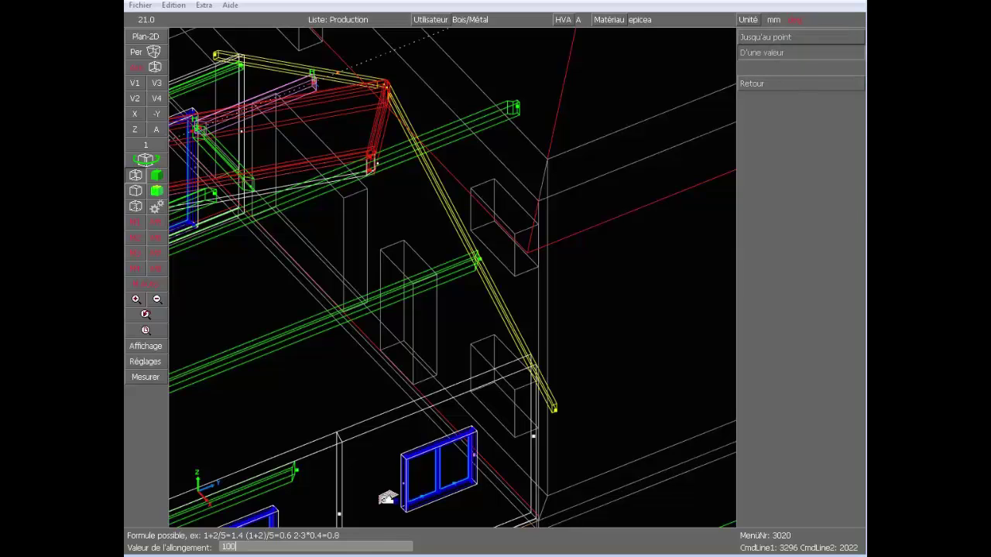
key("Return")
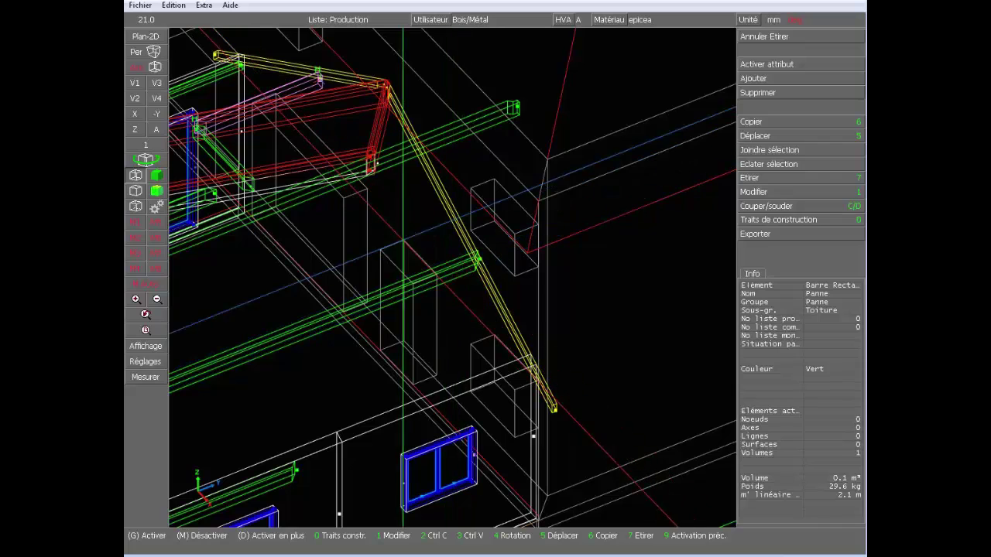
Step: Cut the ridge purlin with a plane perpendicular to Y through the end of the stretched short purlin, removing the excess
left_click(197, 243)
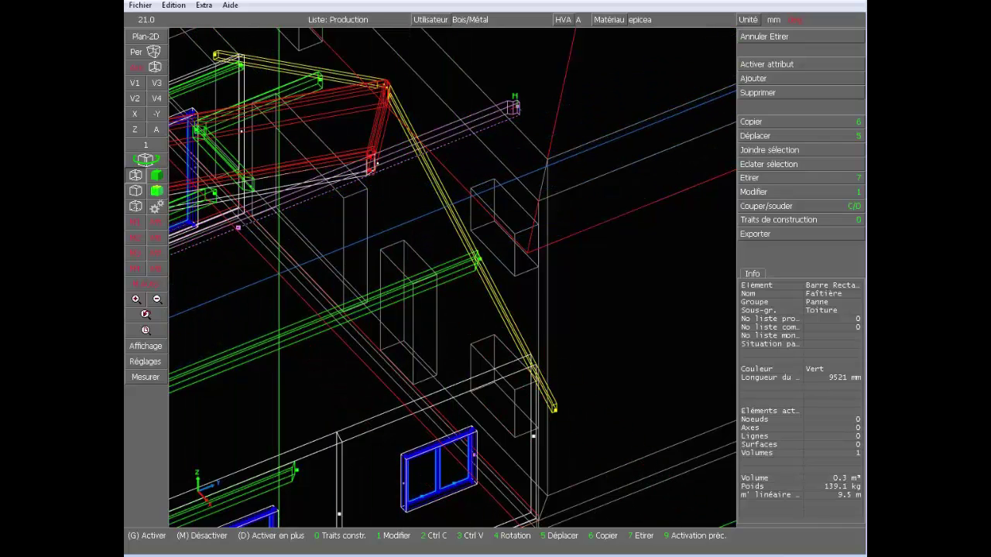
key("c")
left_click(320, 77)
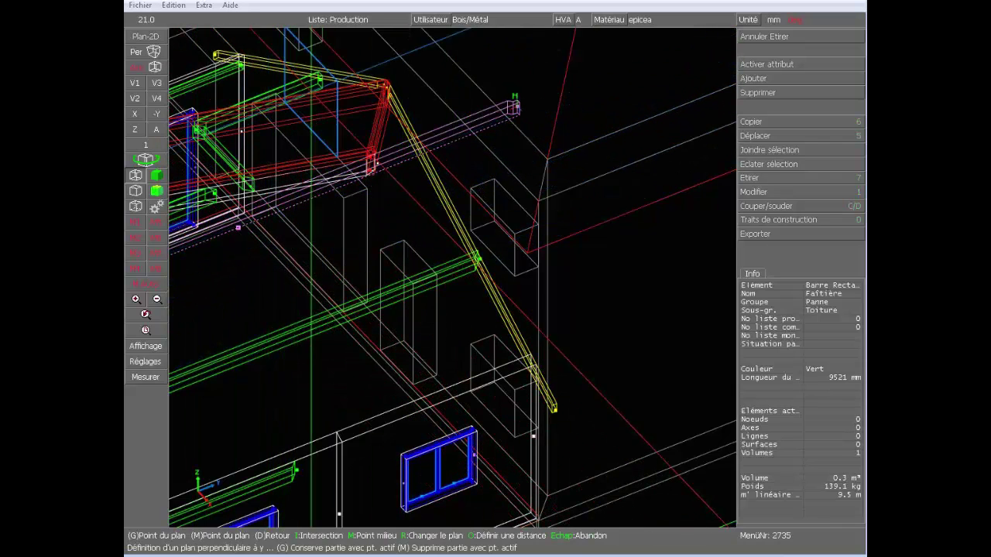
left_click(323, 76)
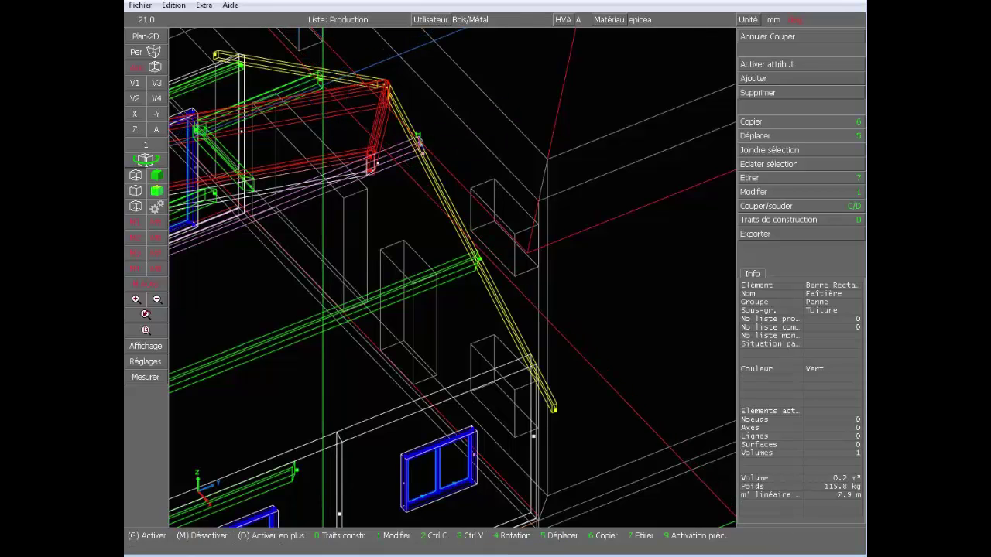
Step: Stretch the long intermediate purlin to a plane perpendicular to Y through the end corner of the opposite slope's short purlin
left_click(475, 261)
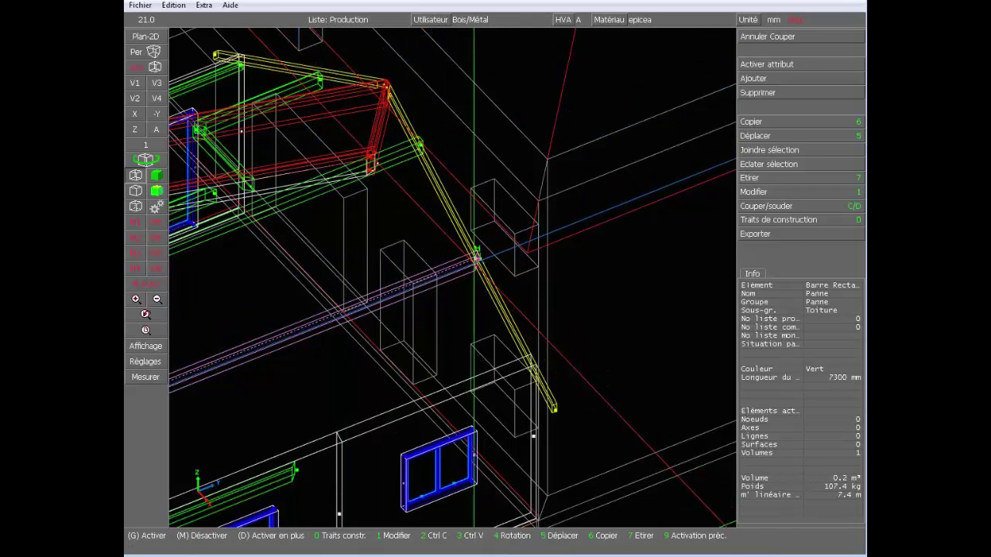
left_click(776, 183)
left_click(809, 78)
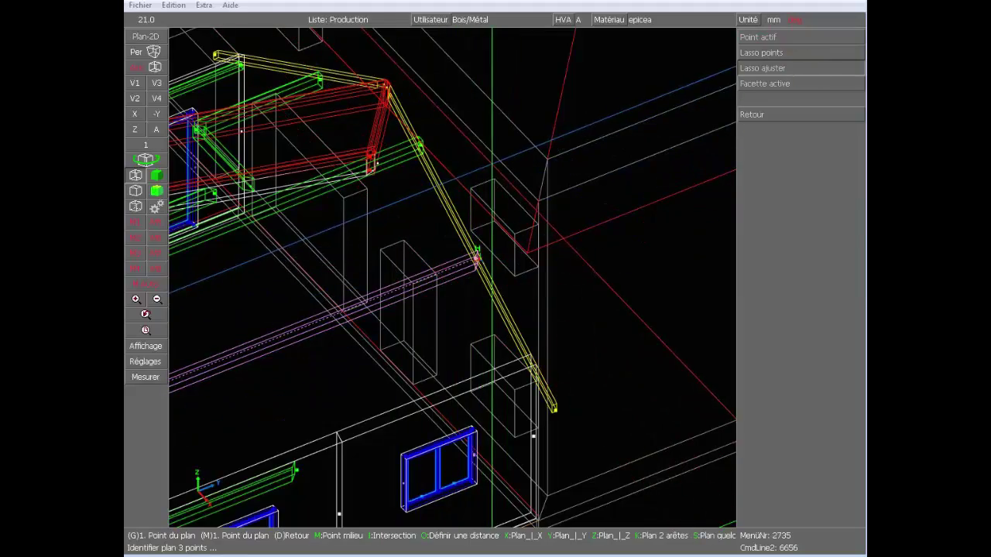
middle_click_drag(492, 163, 462, 184)
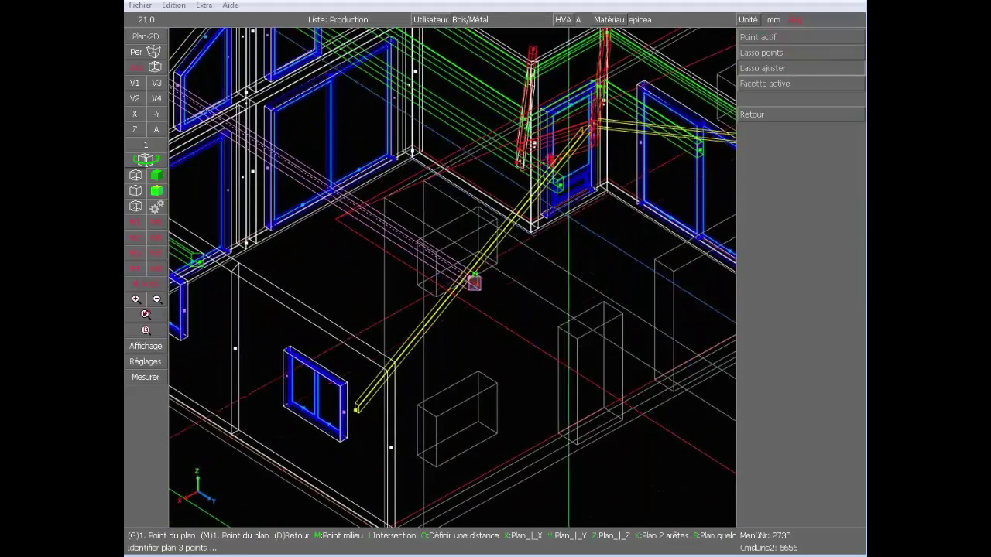
scroll(604, 192, "up", 4)
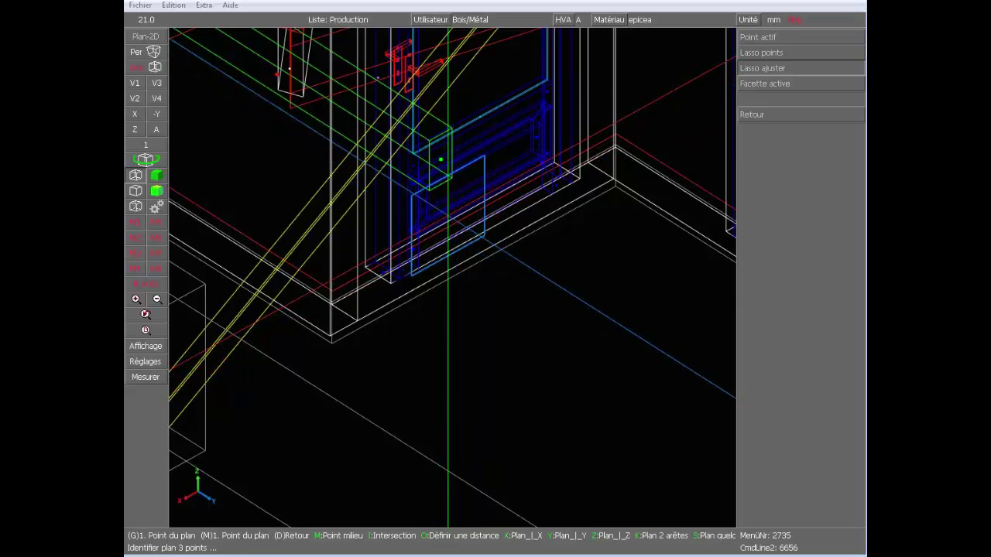
key("y")
left_click(430, 188)
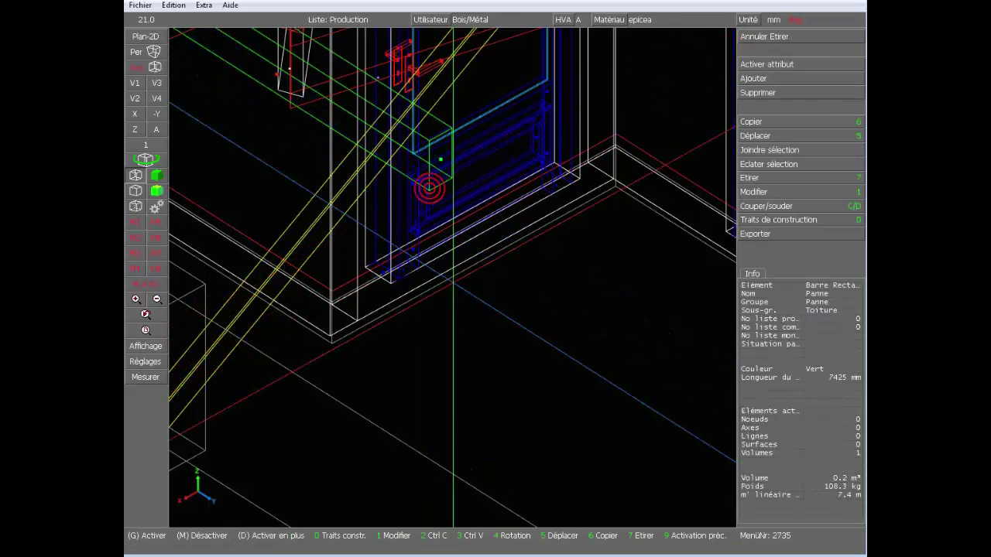
Step: Check the alignment of the purlin ends against the existing house in the top view, and clear the selection
scroll(452, 266, "down", 4)
scroll(425, 308, "down", 3)
scroll(452, 295, "up", 2)
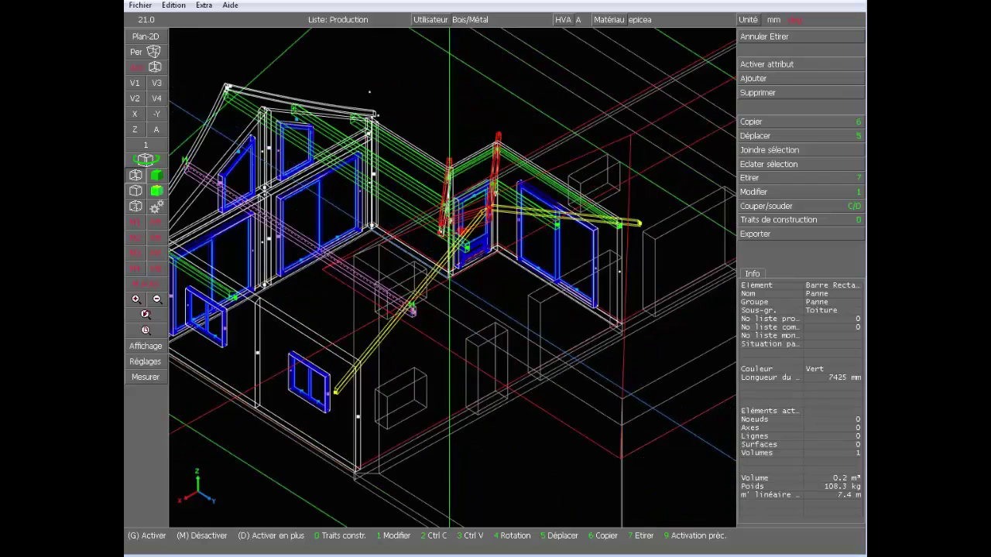
left_click(140, 134)
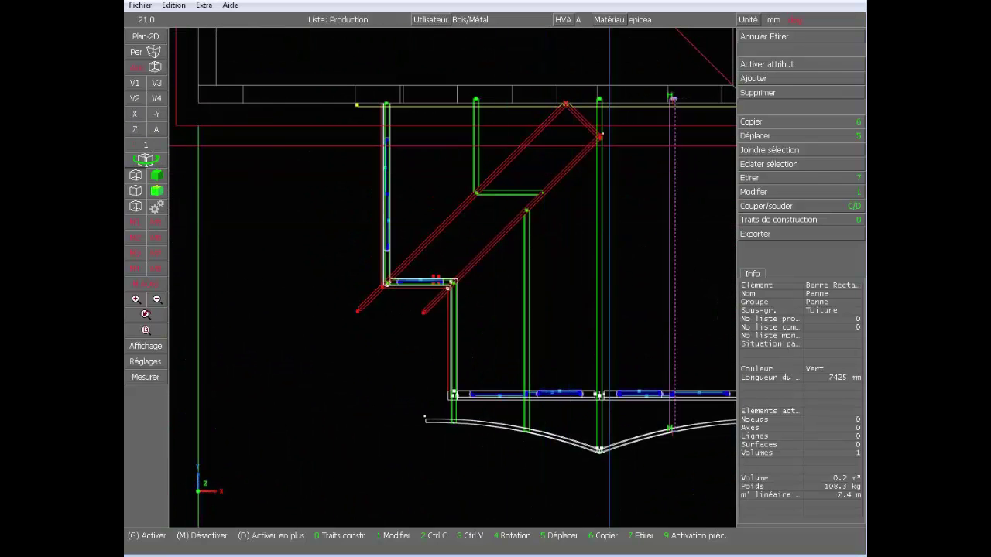
scroll(671, 120, "up", 3)
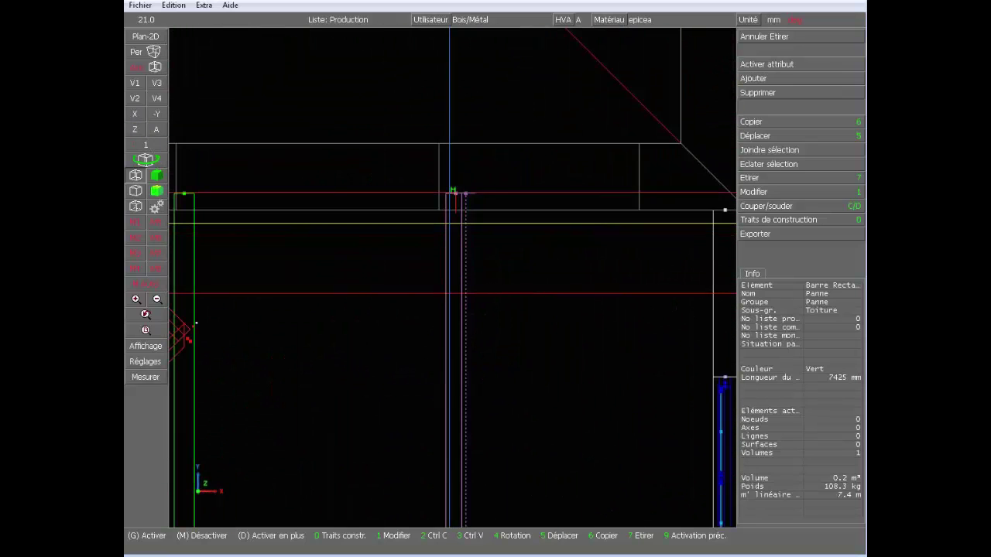
scroll(367, 329, "down", 4)
scroll(442, 367, "up", 1)
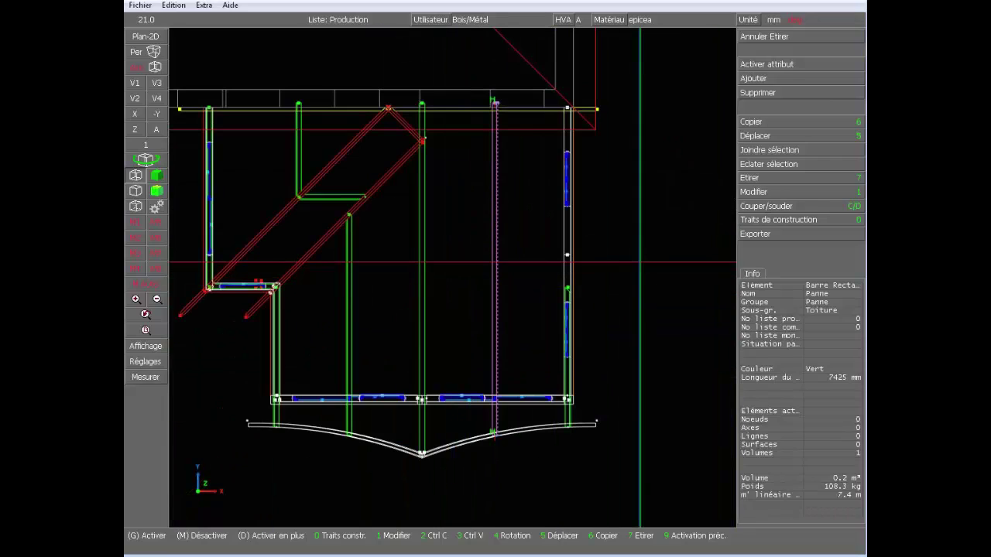
middle_click(684, 275)
Step: Stretch the front wall plate on the two-window side wall to a three-point plane on the joint between the wall panels
left_click(159, 131)
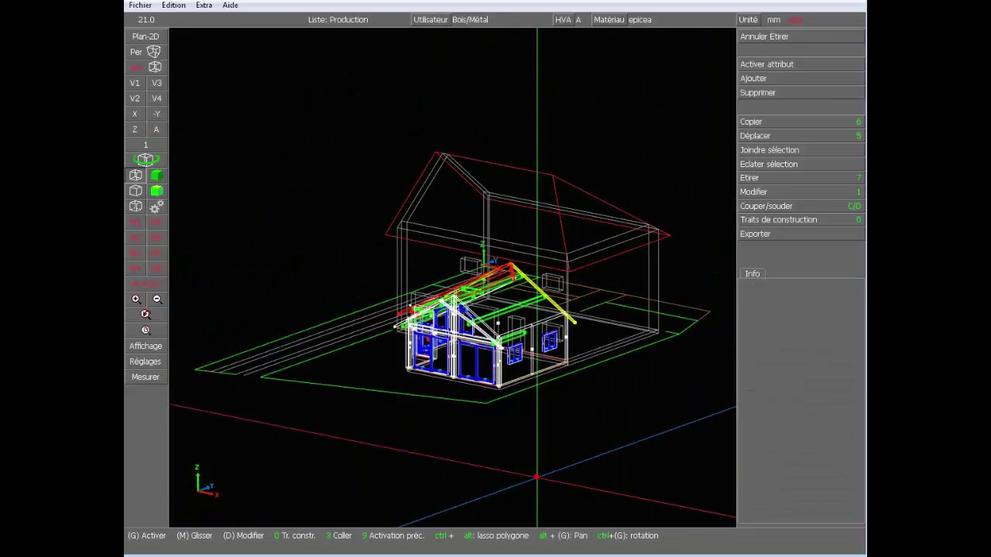
scroll(472, 266, "up", 3)
scroll(472, 255, "up", 2)
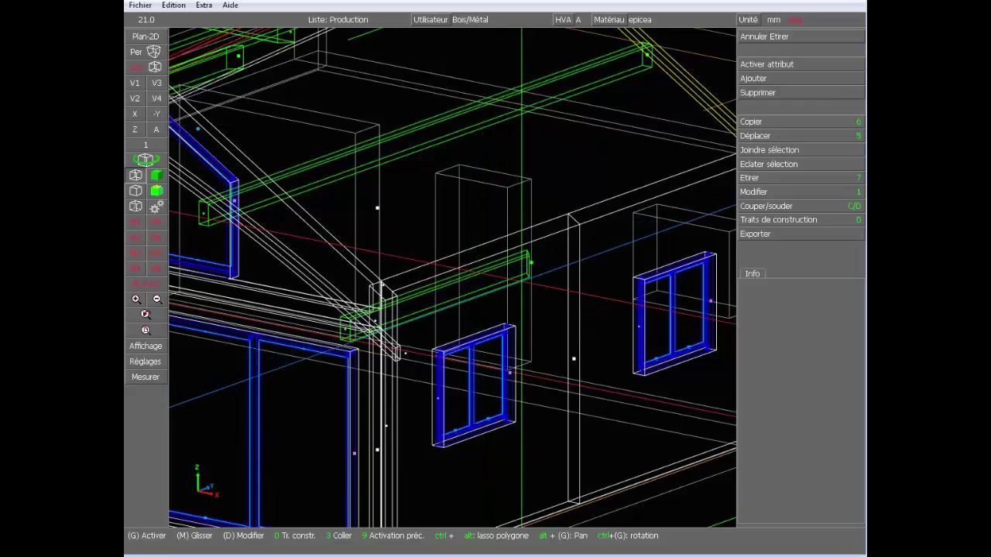
left_click(527, 276)
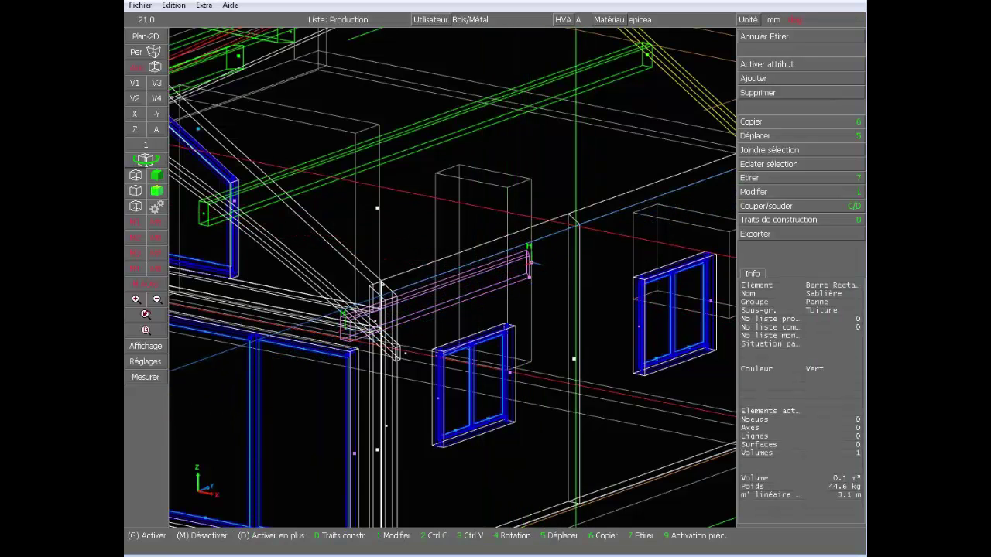
left_click(774, 178)
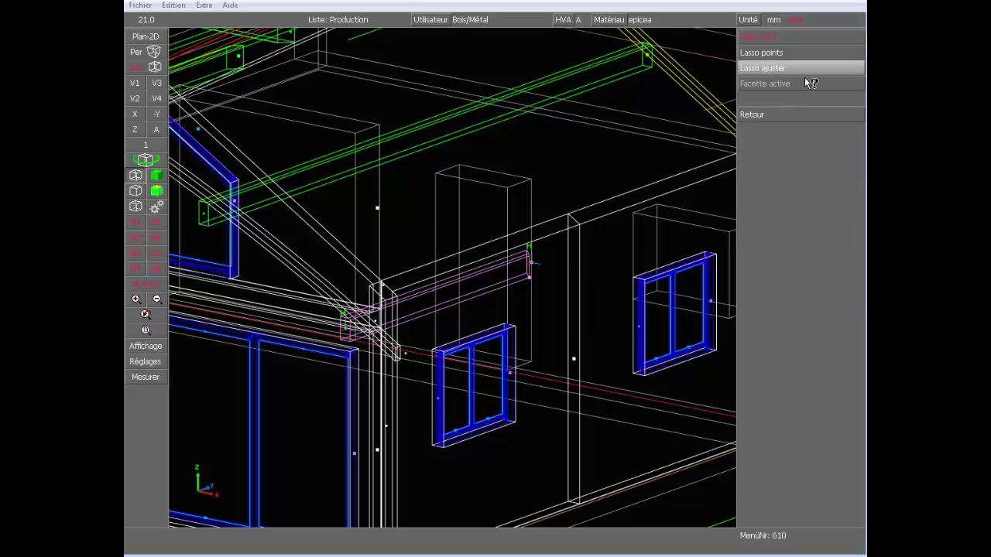
left_click(807, 70)
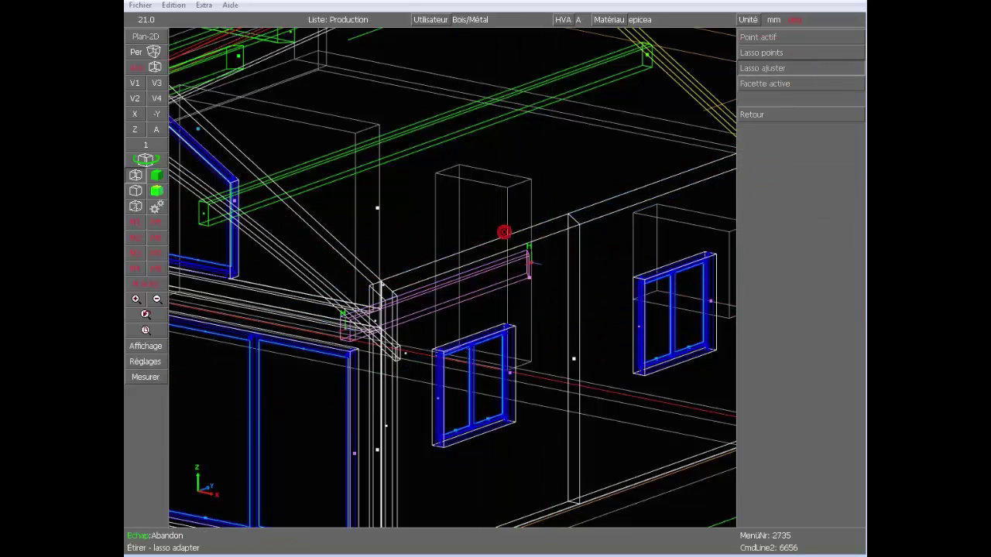
left_click(504, 232)
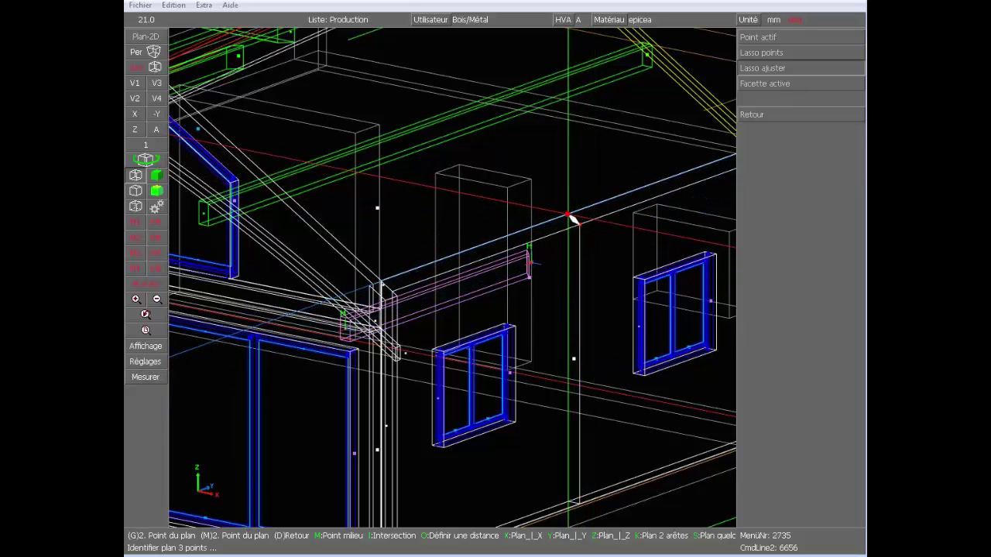
left_click(568, 214)
left_click(569, 501)
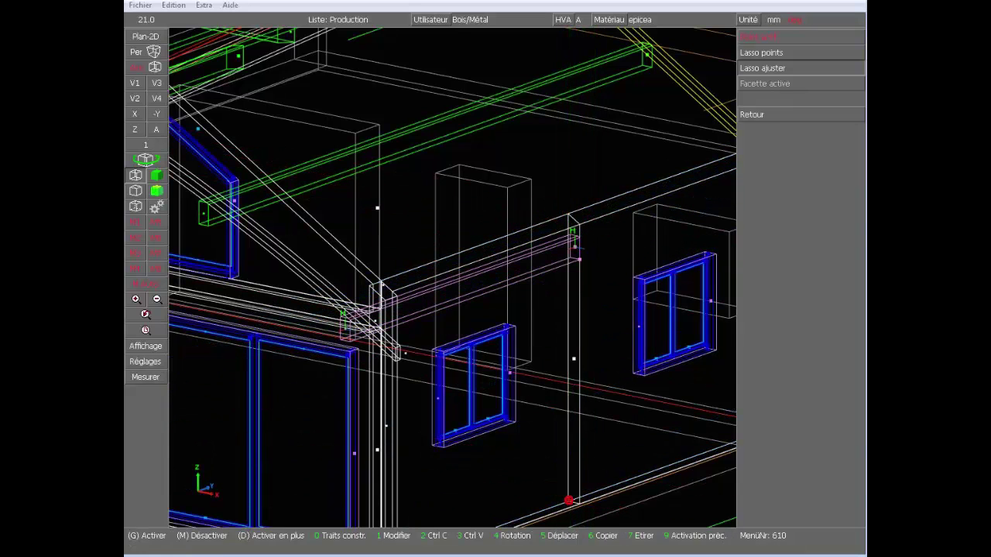
scroll(470, 216, "down", 4)
middle_click(500, 412)
scroll(453, 278, "down", 1)
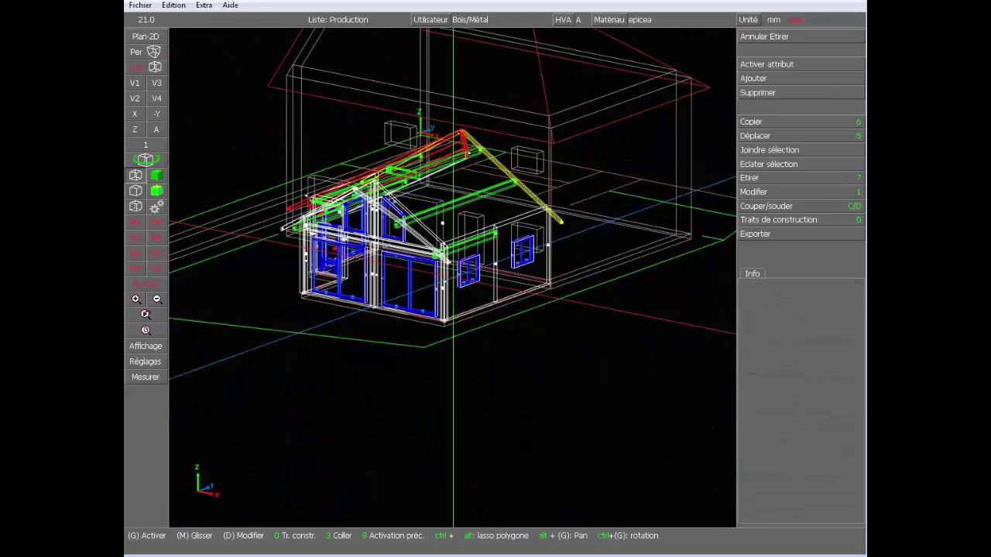
Step: Copy the wall plate beside the entrance door symmetrically to the opposite side, about a plane perpendicular to X through the ridge point
scroll(453, 278, "up", 2)
left_click_drag(491, 283, 438, 280, "ctrl")
scroll(329, 266, "down", 3)
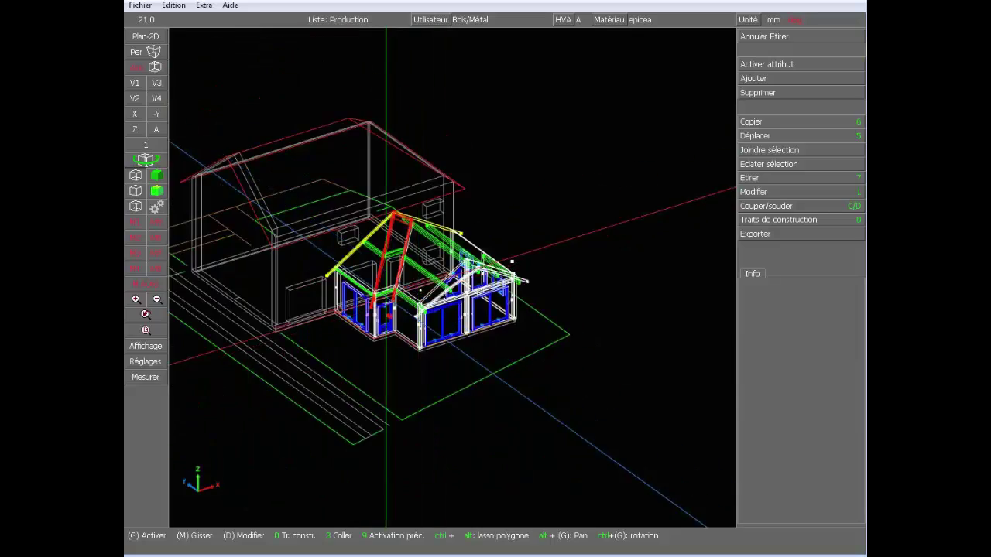
scroll(333, 294, "up", 5)
left_click(402, 199)
scroll(459, 317, "down", 3)
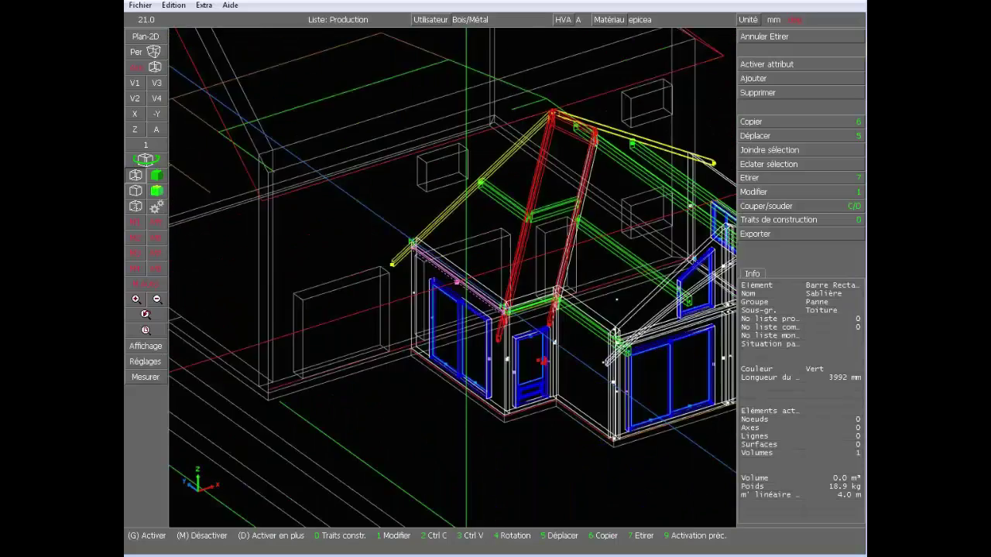
scroll(617, 299, "up", 2)
key("6")
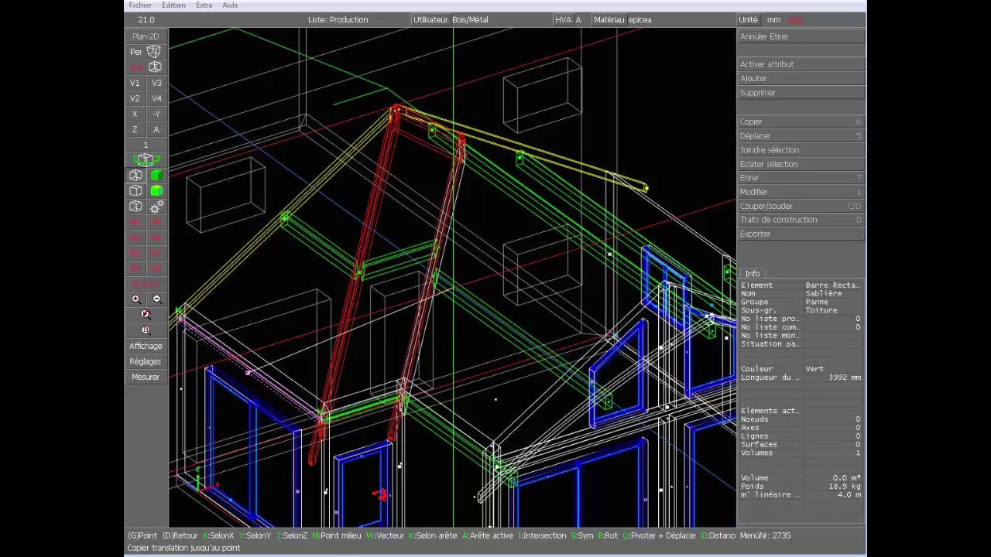
key("x")
scroll(449, 236, "up", 5)
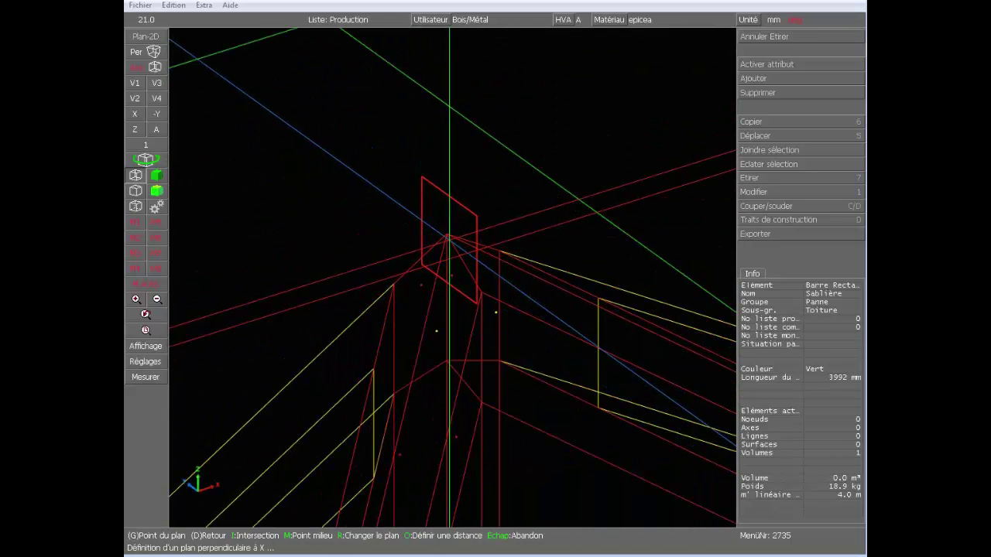
left_click(447, 233)
scroll(440, 276, "down", 6)
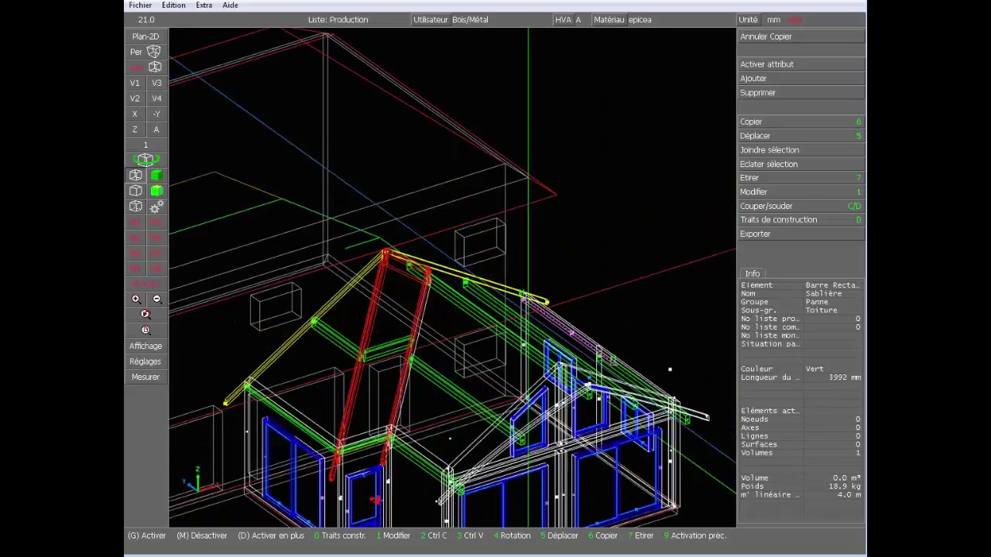
Step: Cut the mirrored wall plate with a plane perpendicular to Y at the end of the front wall plate, removing the overlap
middle_click_drag(444, 287, 333, 275)
scroll(446, 495, "up", 5)
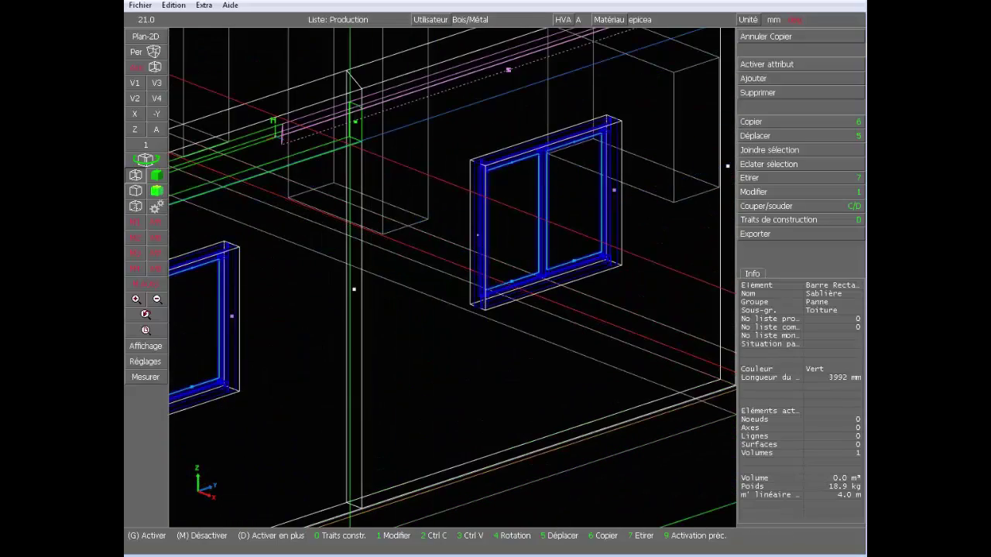
key("y")
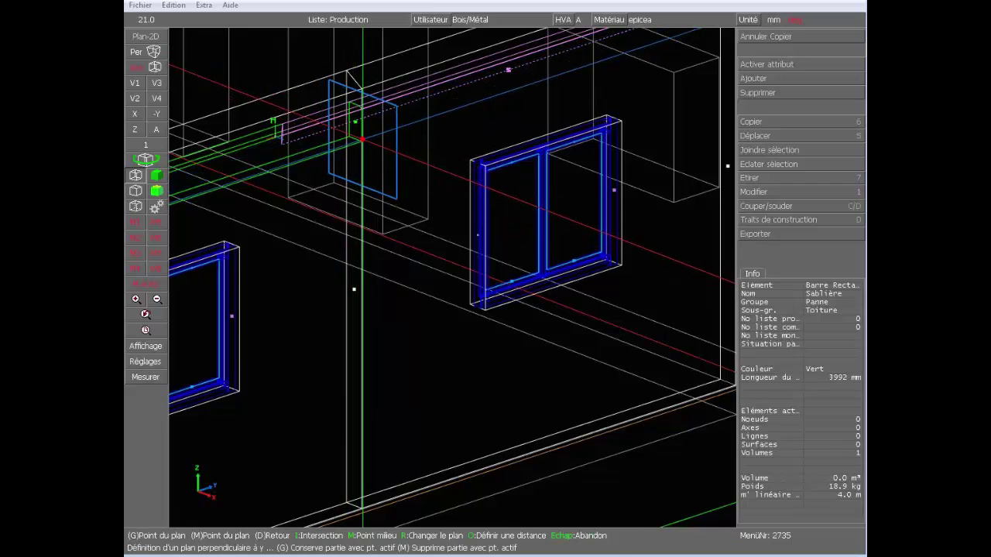
left_click(362, 140)
scroll(461, 294, "down", 7)
left_click(510, 428)
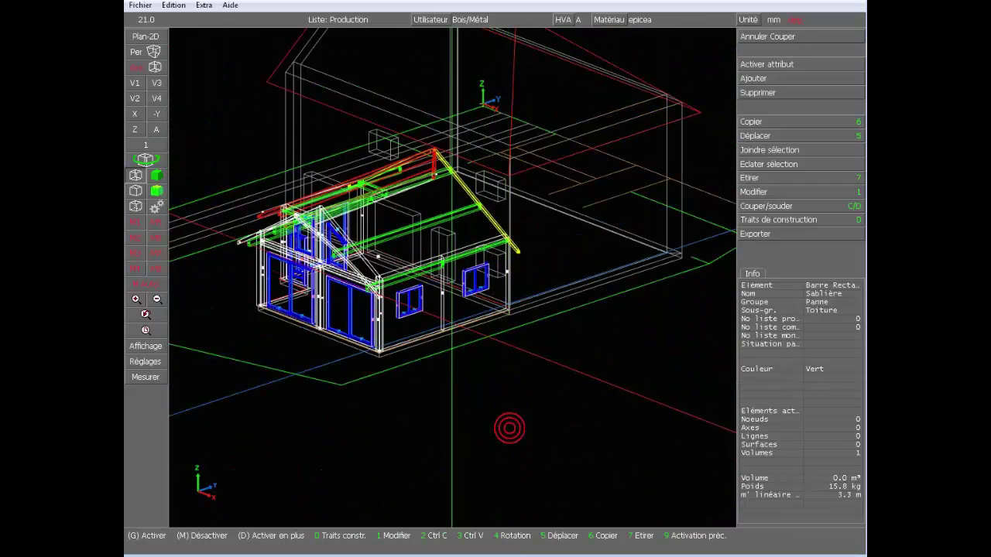
Step: Display the model shaded in the axonometric view and examine the extension's roof framing
left_click_drag(376, 272, 612, 259, "ctrl")
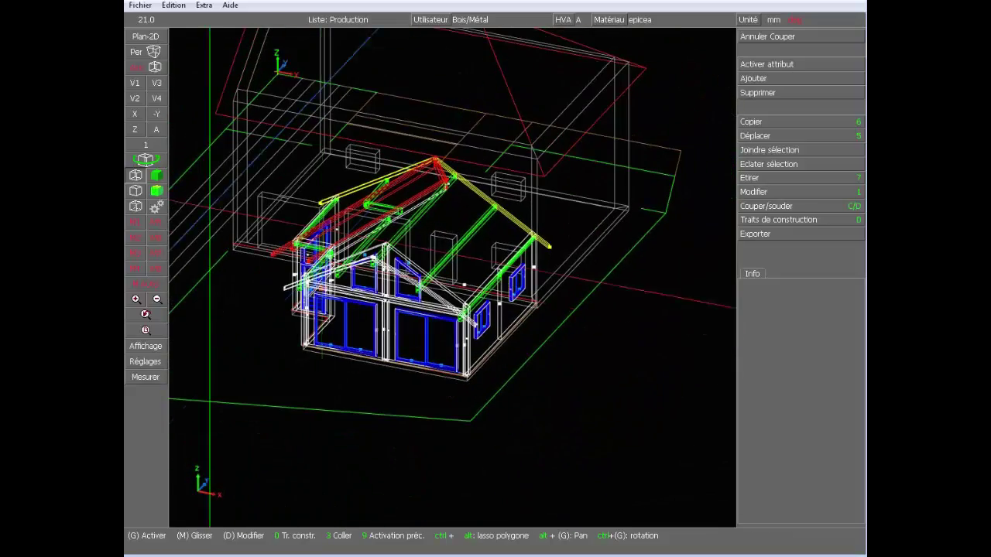
left_click(156, 129)
left_click(157, 176)
scroll(473, 287, "up", 2)
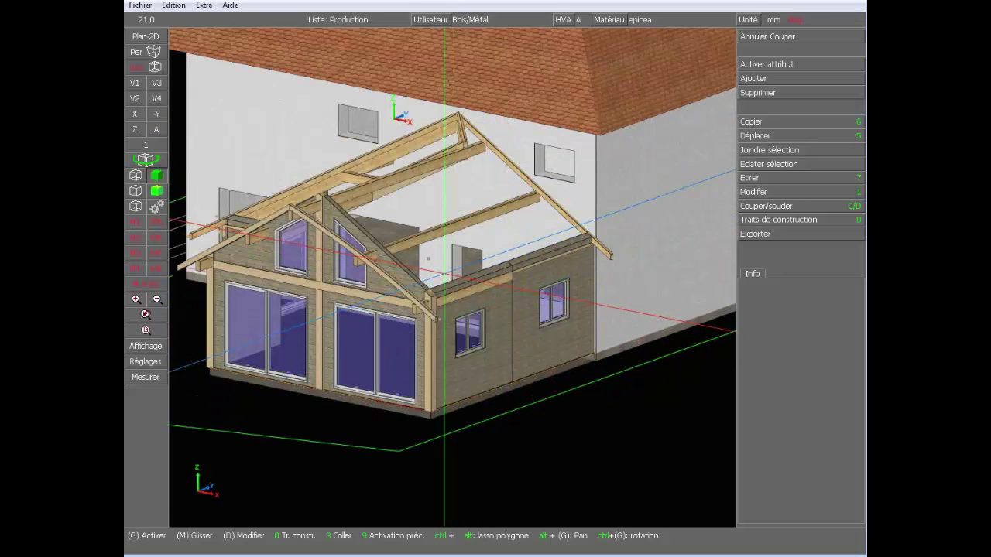
mouse_move(389, 244)
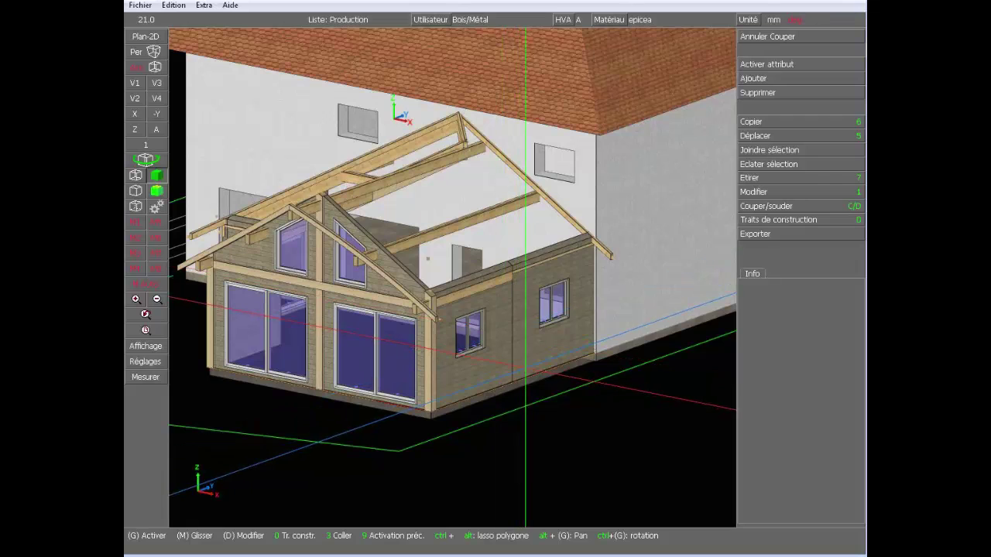
Step: Try to cut the front panel of the two-window side wall with a plane perpendicular to Z, then undo the cut
left_click_drag(547, 345, 453, 280, "ctrl")
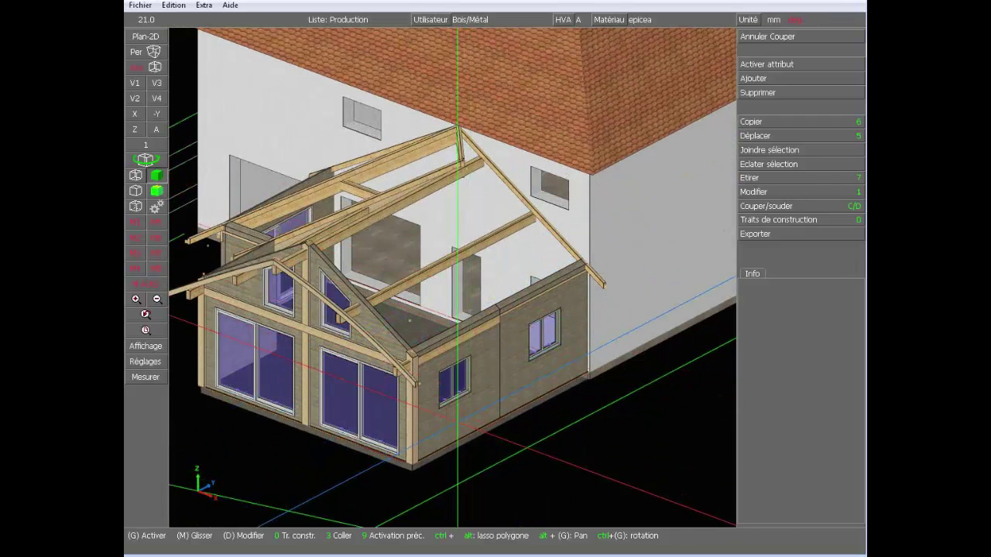
left_click(455, 410)
scroll(453, 403, "up", 4)
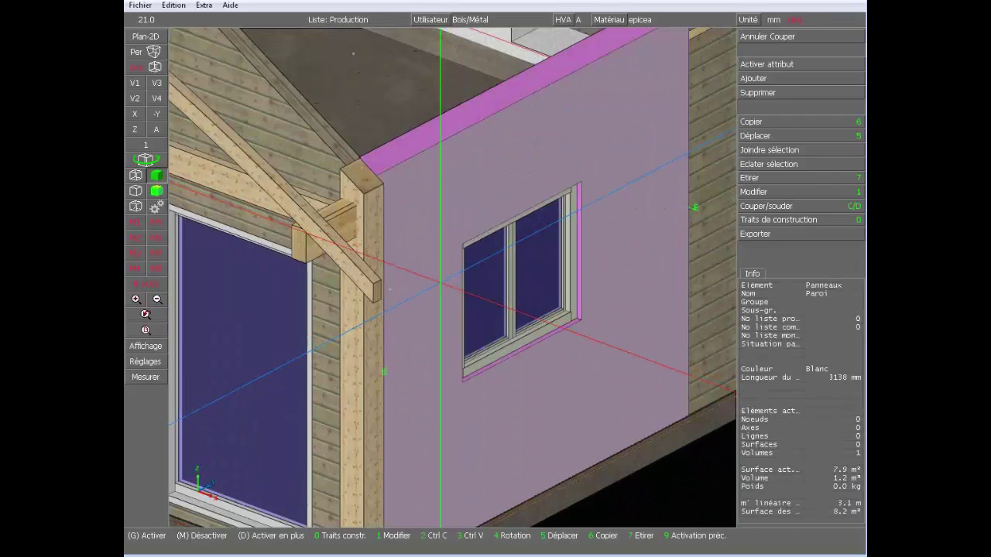
scroll(434, 286, "down", 2)
key("c")
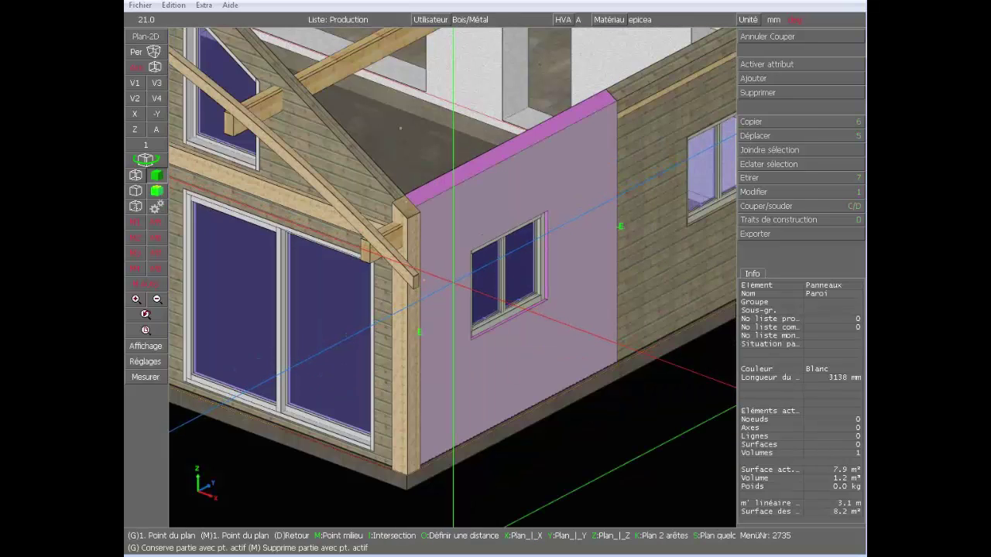
key("z")
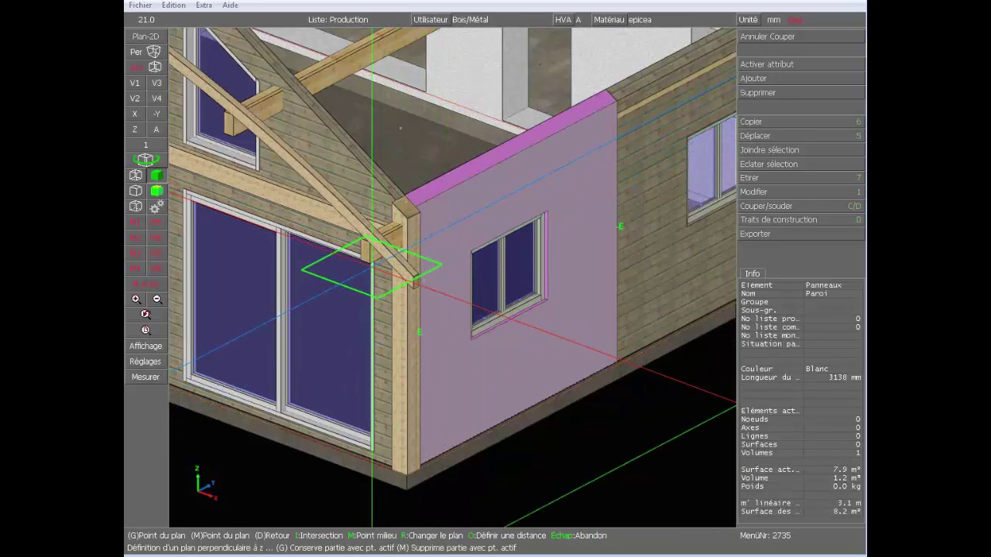
left_click(371, 263)
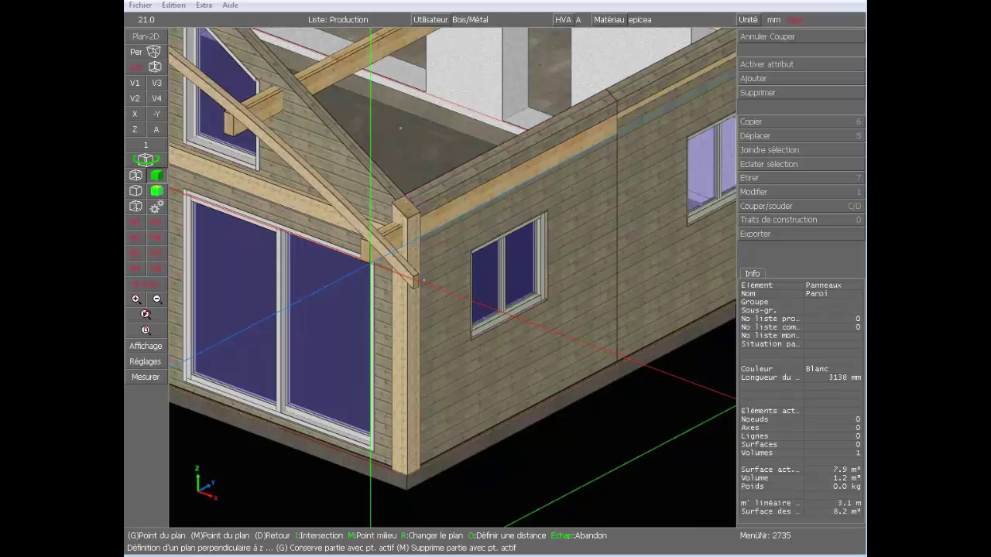
left_click(371, 263)
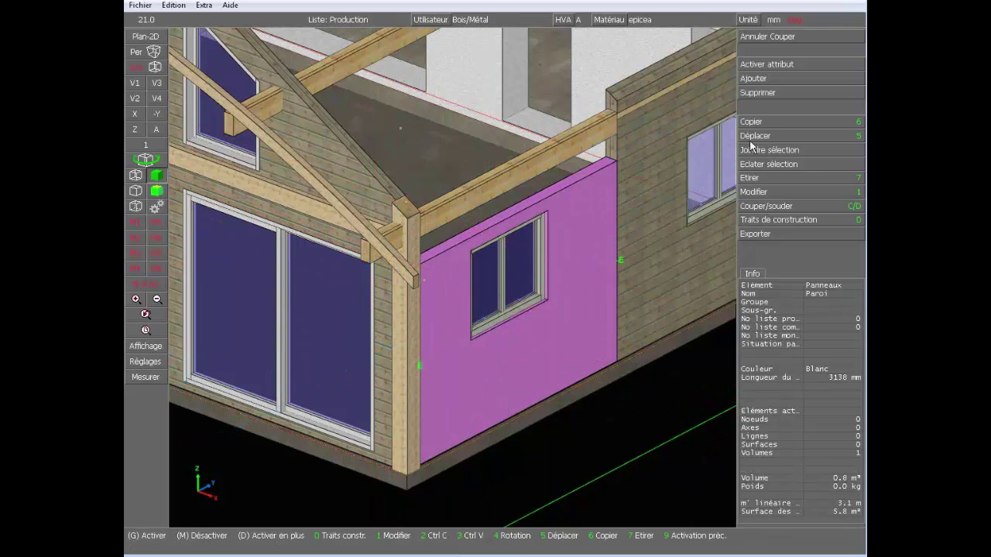
left_click(786, 37)
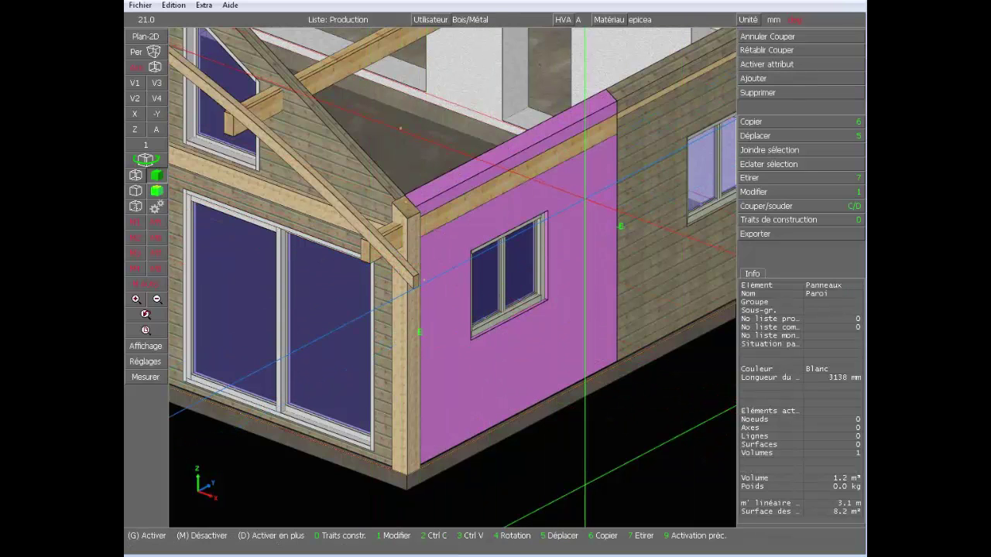
Step: Cut the front panel of the two-window side wall with a plane perpendicular to Z at the wall plate's underside, removing the upper part
key("c")
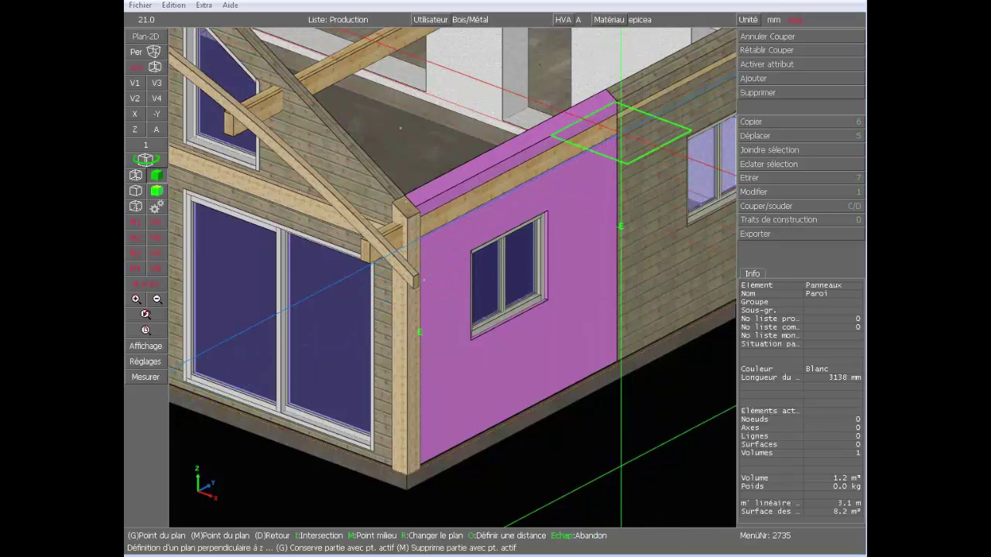
left_click(616, 134)
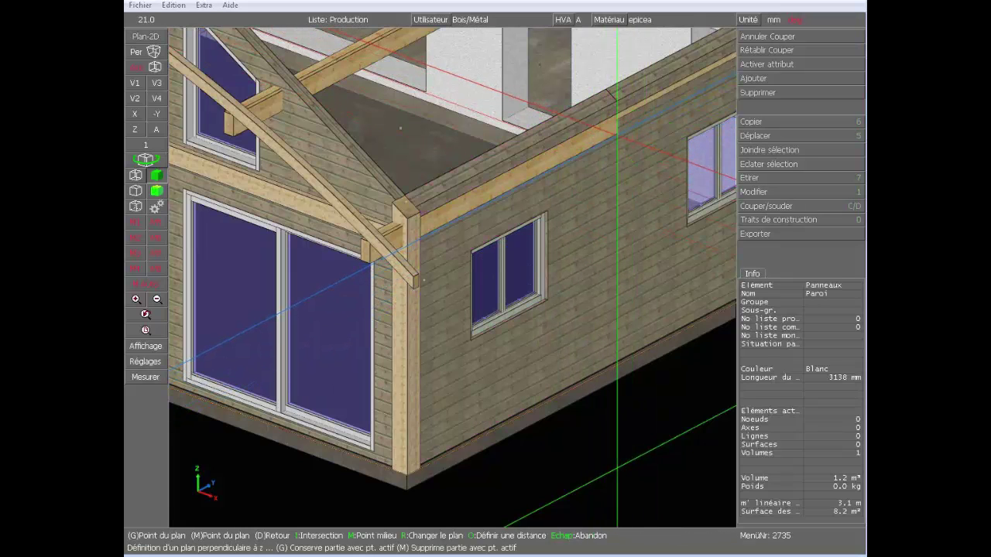
scroll(594, 315, "down", 2)
left_click(582, 367)
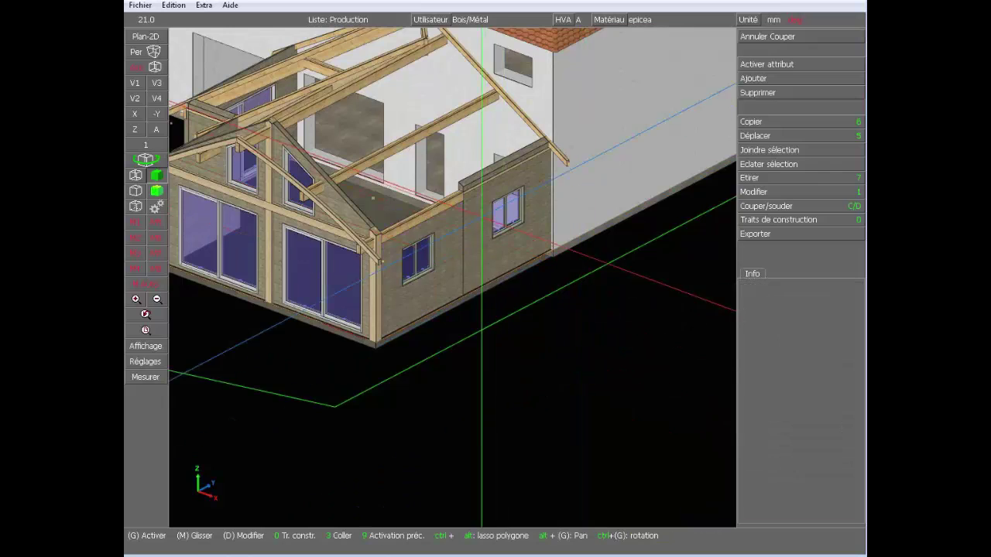
Step: Cut the rear panel of the two-window side wall in wireframe display with a plane perpendicular to Z at the wall plate's underside
scroll(502, 180, "up", 2)
left_click(452, 390)
scroll(413, 225, "up", 2)
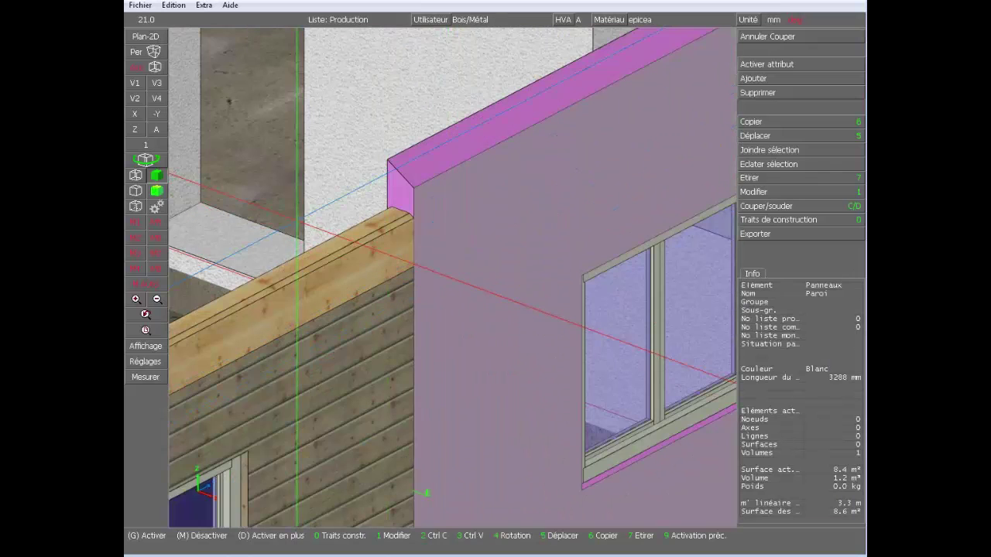
left_click(135, 176)
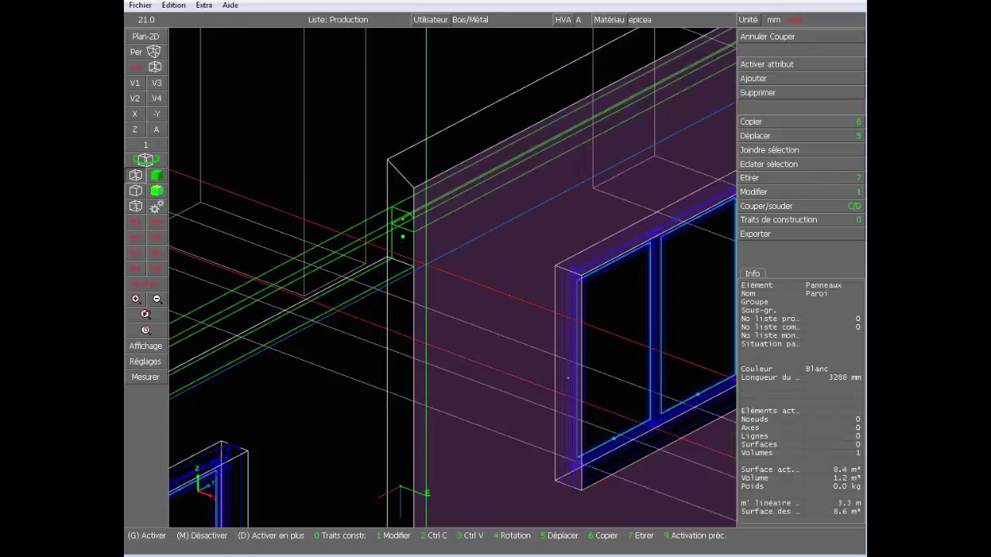
key("c")
left_click(414, 230)
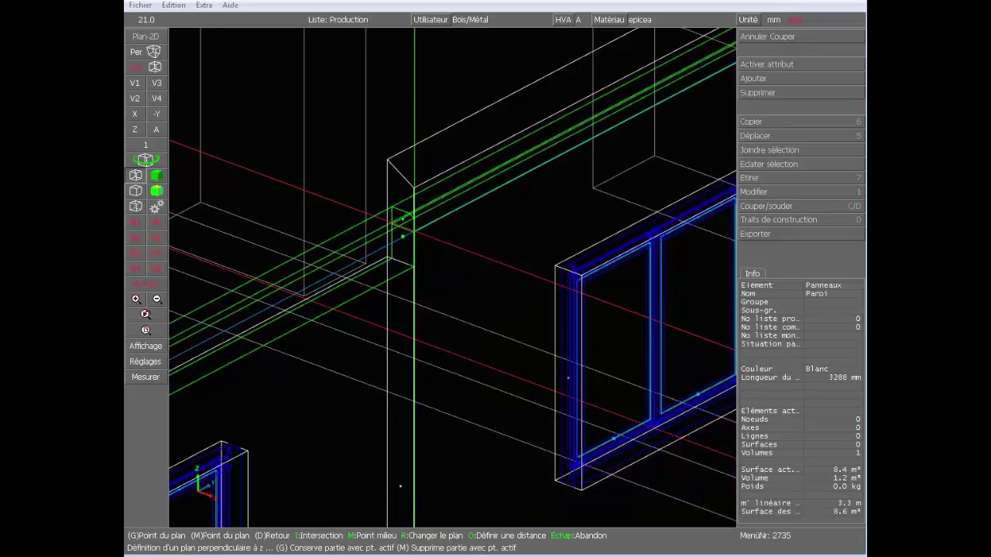
left_click(403, 236)
Step: Cut the windowless wall panel beside the entrance door with a plane perpendicular to Z at the lower corner of the wall plate's end
scroll(394, 276, "down", 5)
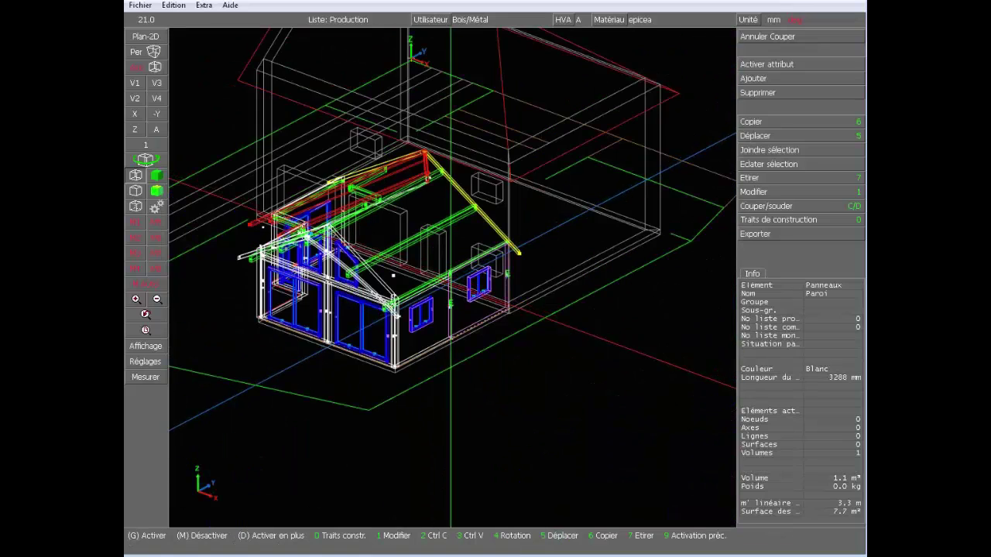
middle_click_drag(394, 276, 509, 279)
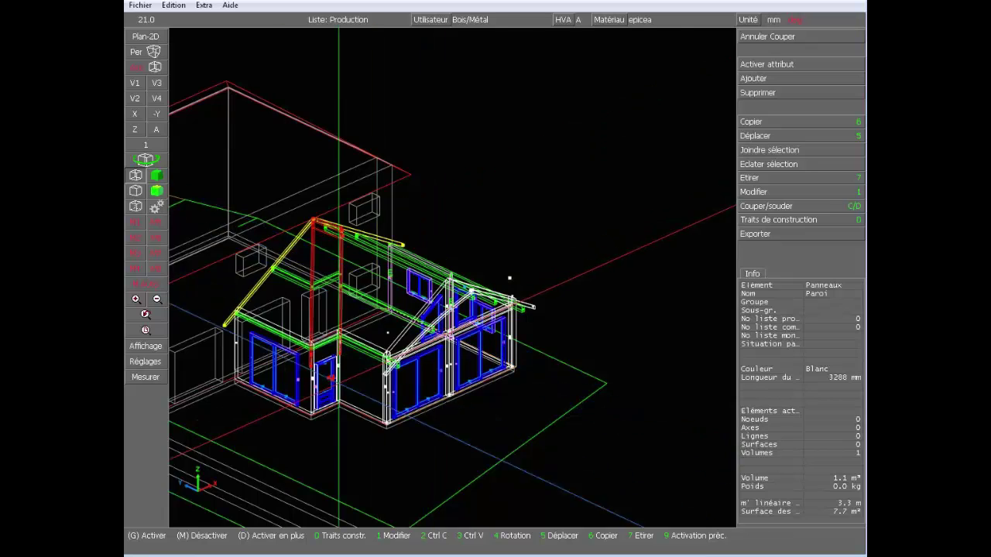
scroll(298, 372, "up", 5)
left_click(535, 341)
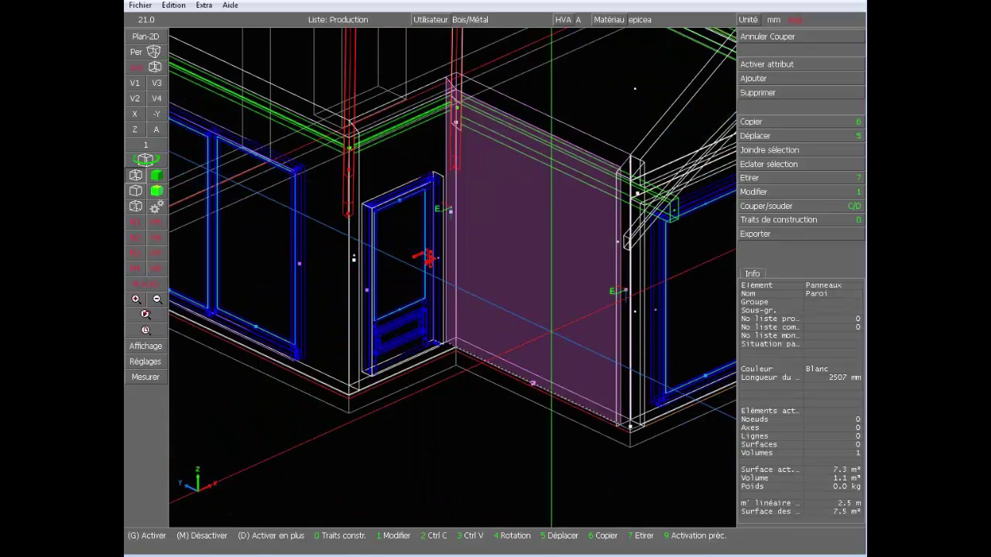
key("c")
key("z")
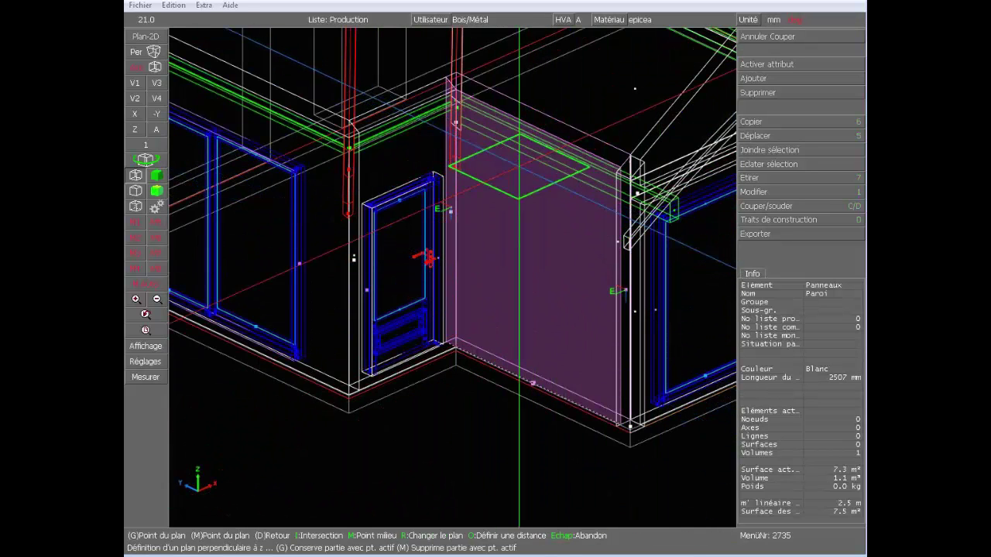
scroll(699, 231, "up", 4)
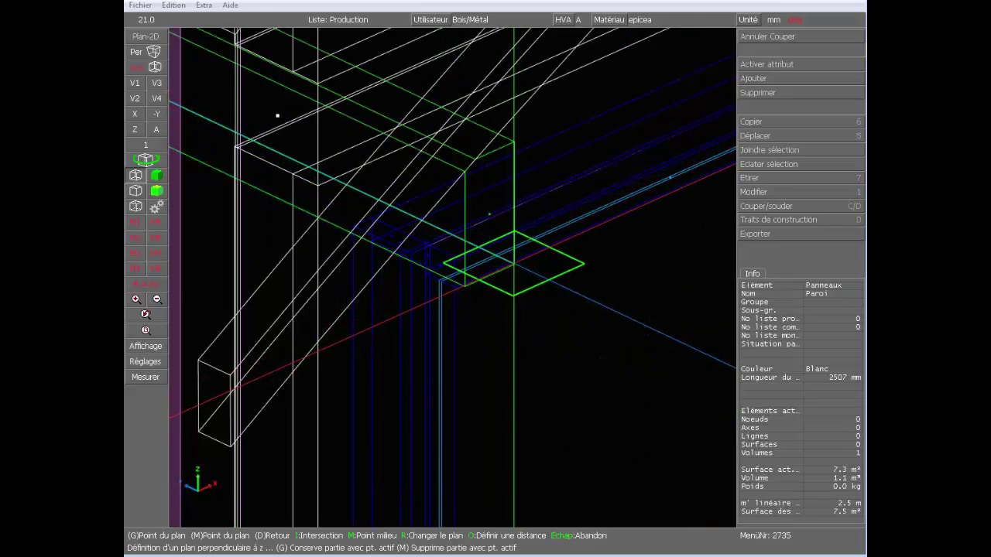
left_click(513, 263)
scroll(513, 267, "down", 5)
scroll(498, 281, "up", 4)
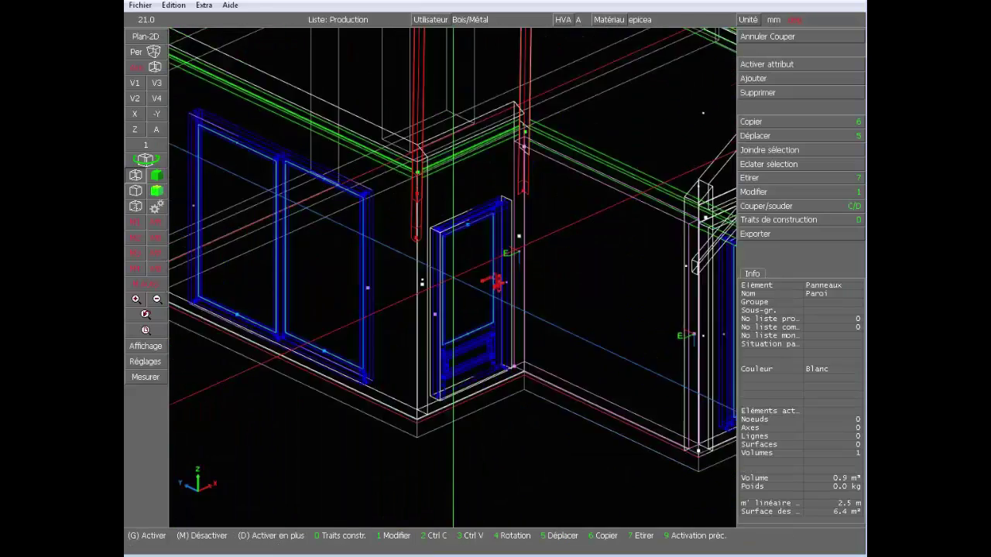
Step: Cut the large-window wall and the entrance door wall together with a plane perpendicular to Z at the underside of the wall plate
scroll(452, 277, "down", 2)
left_click(412, 353)
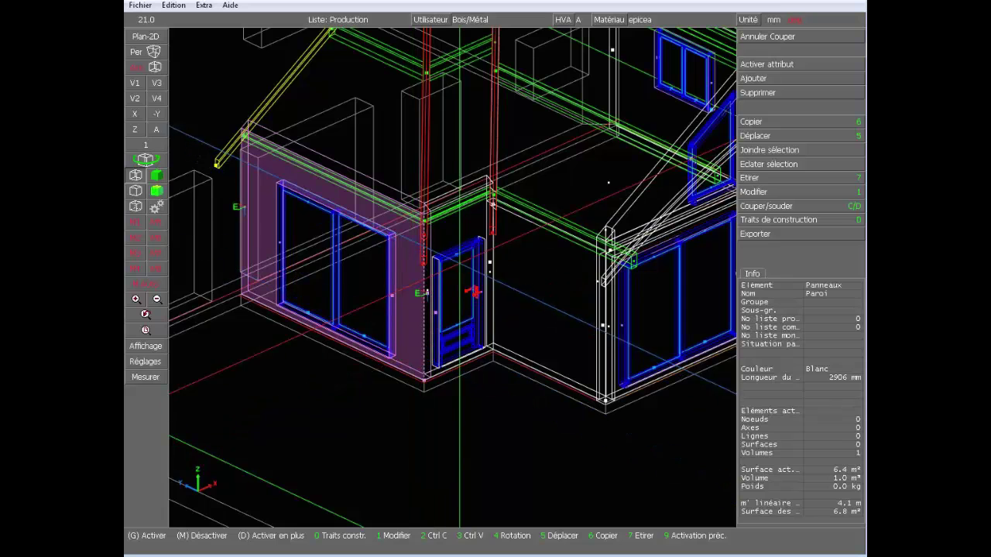
right_click(427, 294)
scroll(418, 225, "up", 5)
middle_click_drag(455, 262, 503, 275)
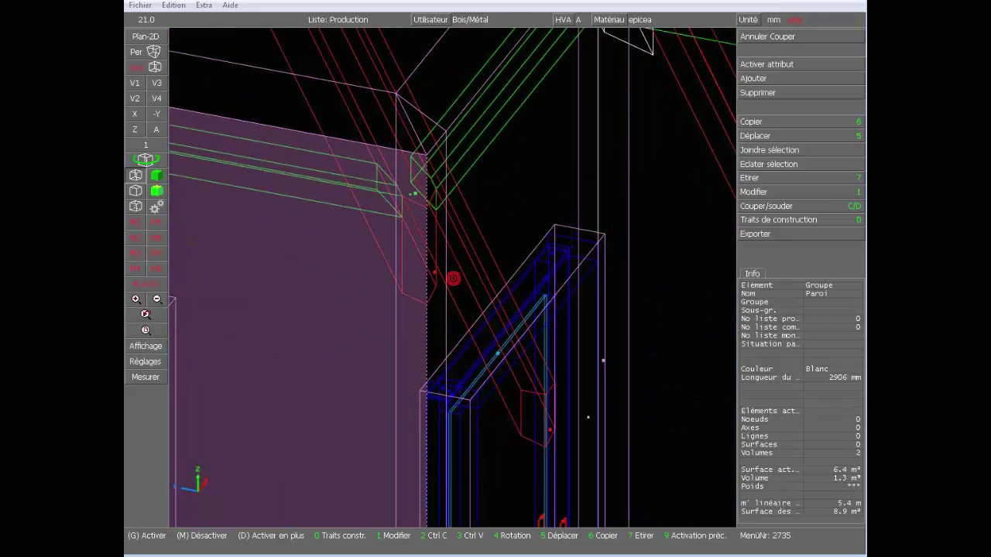
scroll(403, 227, "up", 3)
key("c")
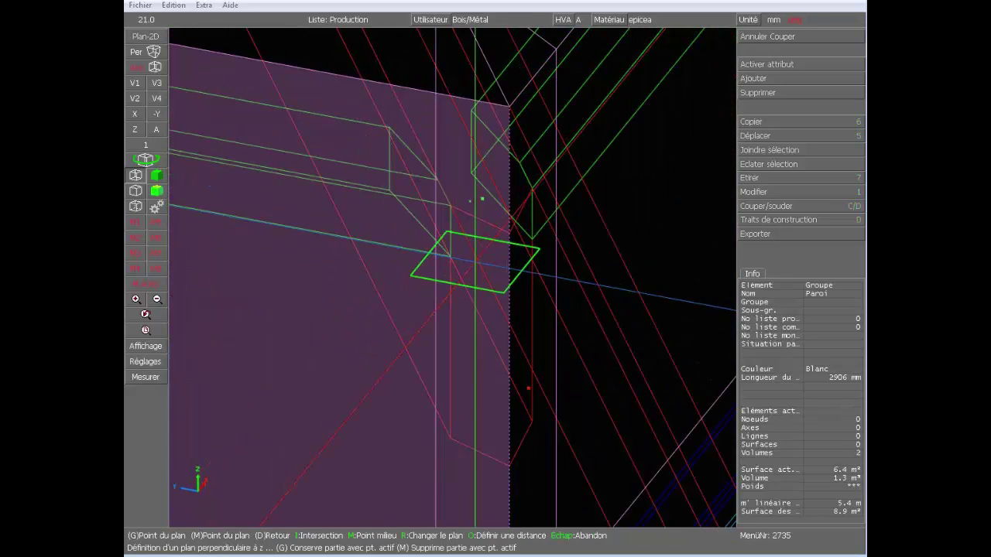
left_click(450, 255)
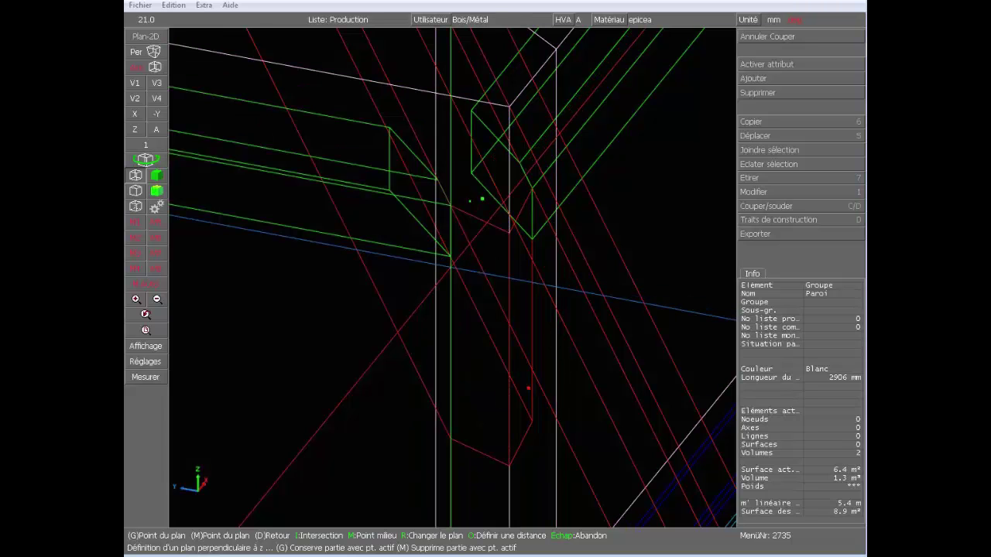
left_click(451, 267)
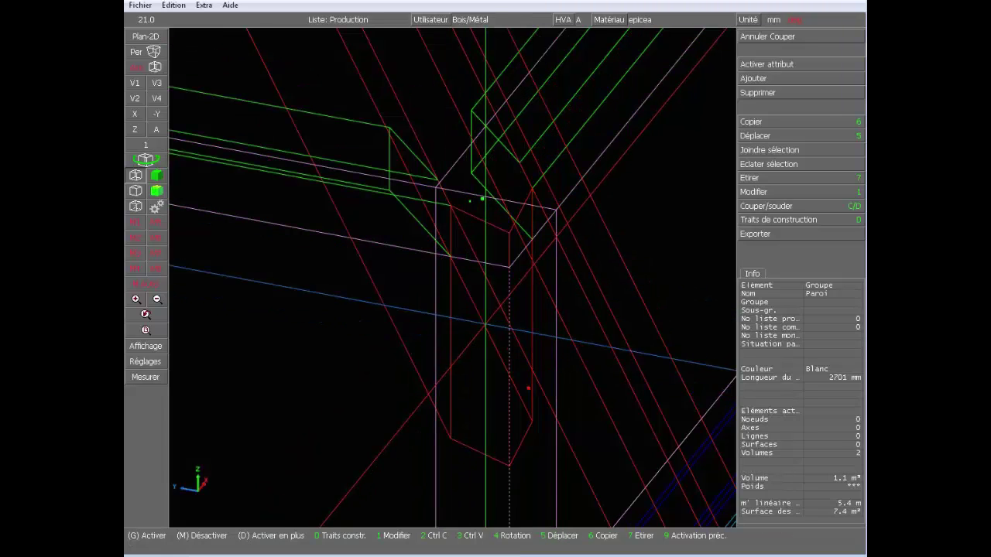
scroll(453, 316, "down", 6)
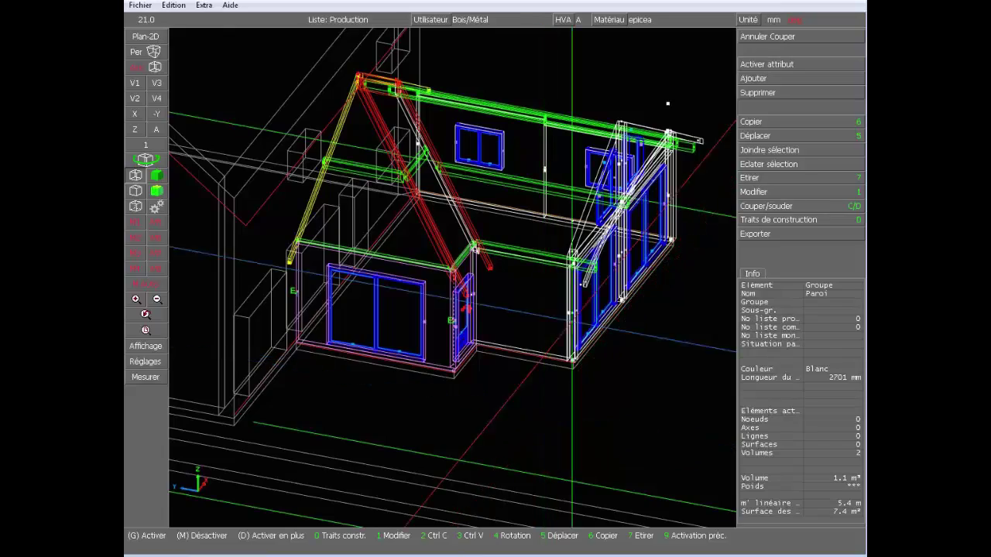
left_click(620, 95)
Step: Examine the extension's trimmed walls and roof framing from above in wireframe and shaded display
left_click_drag(620, 101, 426, 159, "ctrl")
scroll(455, 276, "down", 5)
scroll(455, 277, "up", 3)
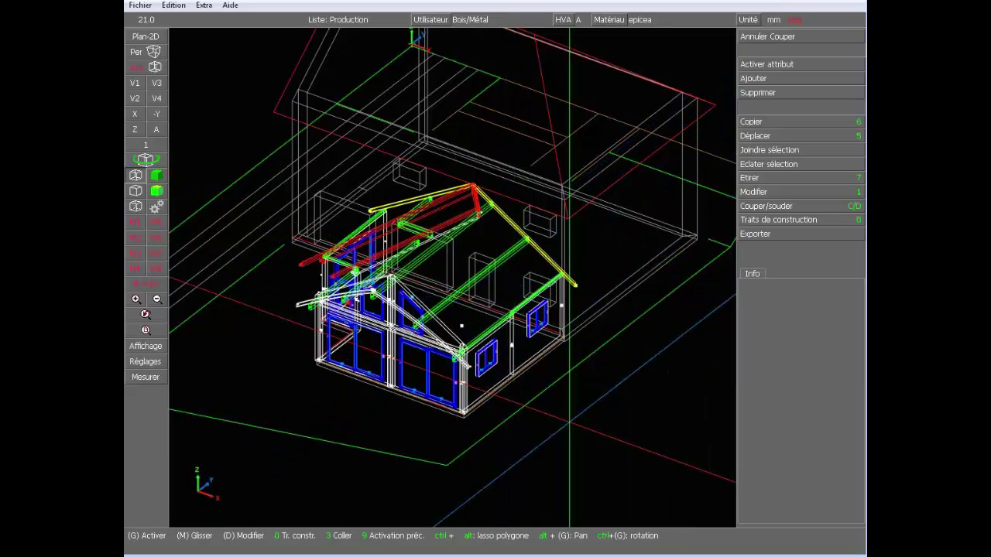
scroll(453, 279, "up", 3)
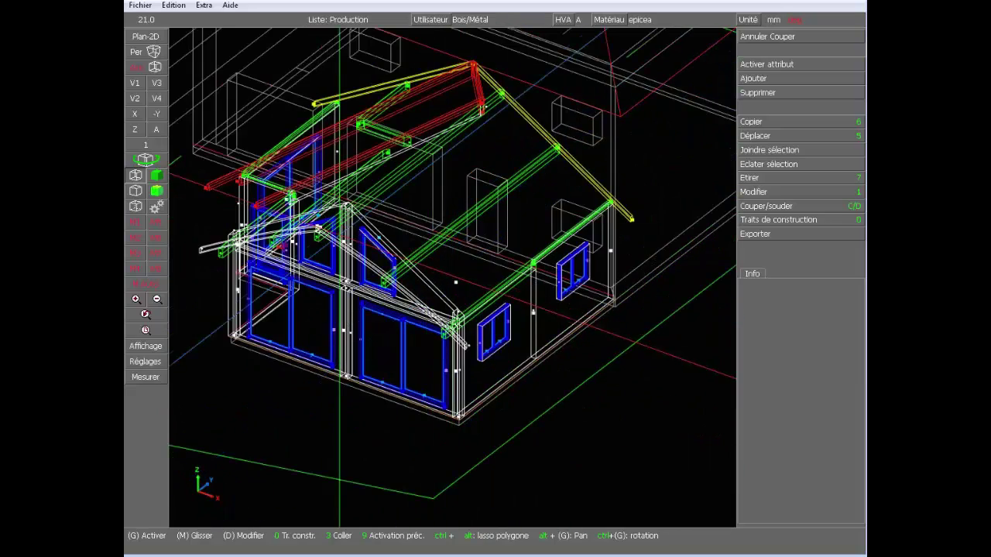
left_click_drag(452, 277, 460, 379, "ctrl")
scroll(459, 379, "down", 2)
scroll(380, 228, "up", 2)
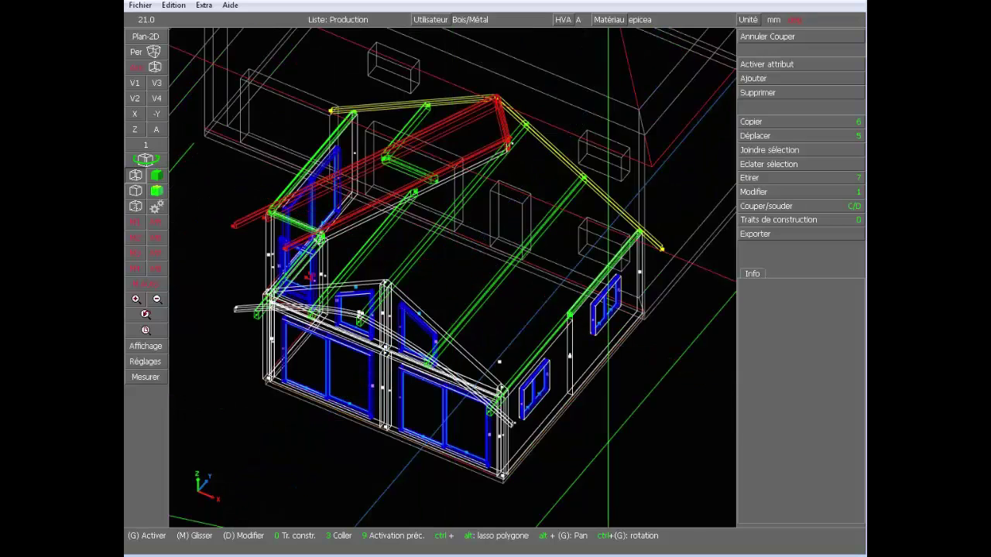
left_click(159, 175)
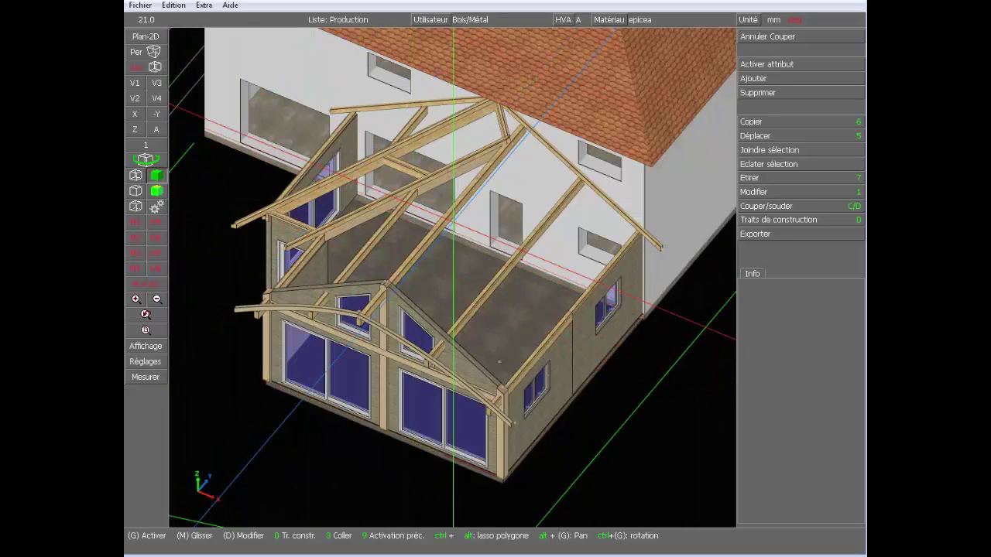
scroll(453, 316, "down", 4)
left_click(553, 391)
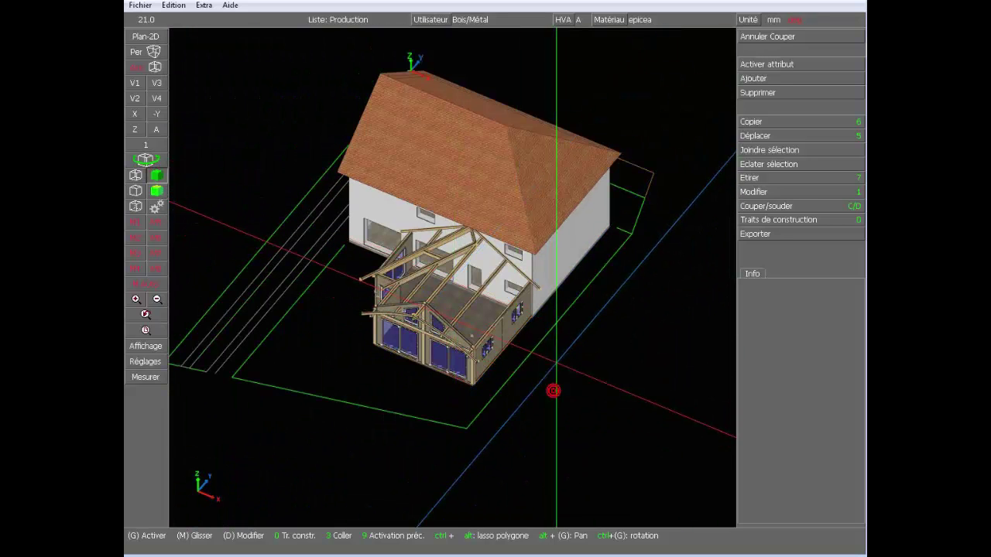
Step: Add a parametric variant from the Charpente/3d/FERMES catalogue folder, opening the parameters of the 1FerEntMoiPanApl truss
left_click(761, 79)
left_click(792, 271)
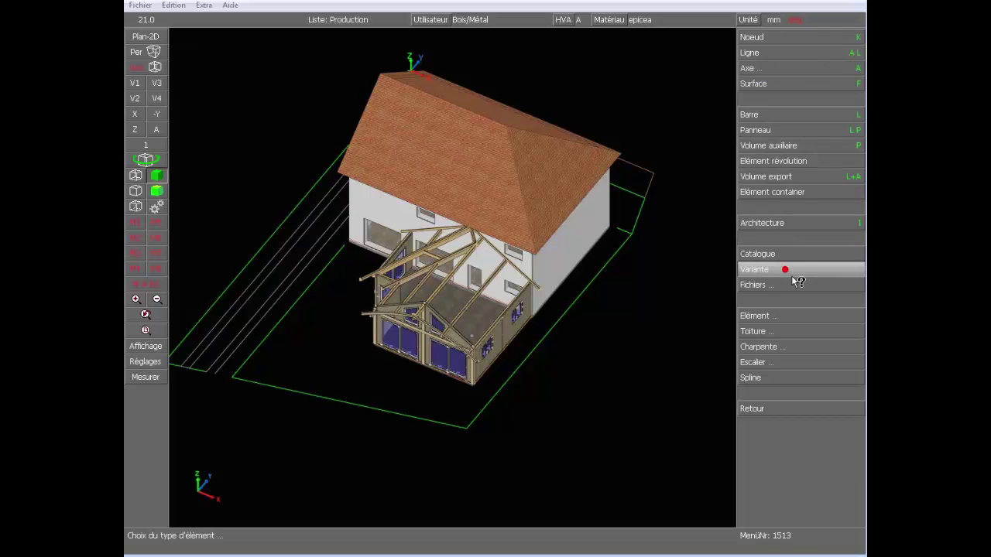
left_click(816, 40)
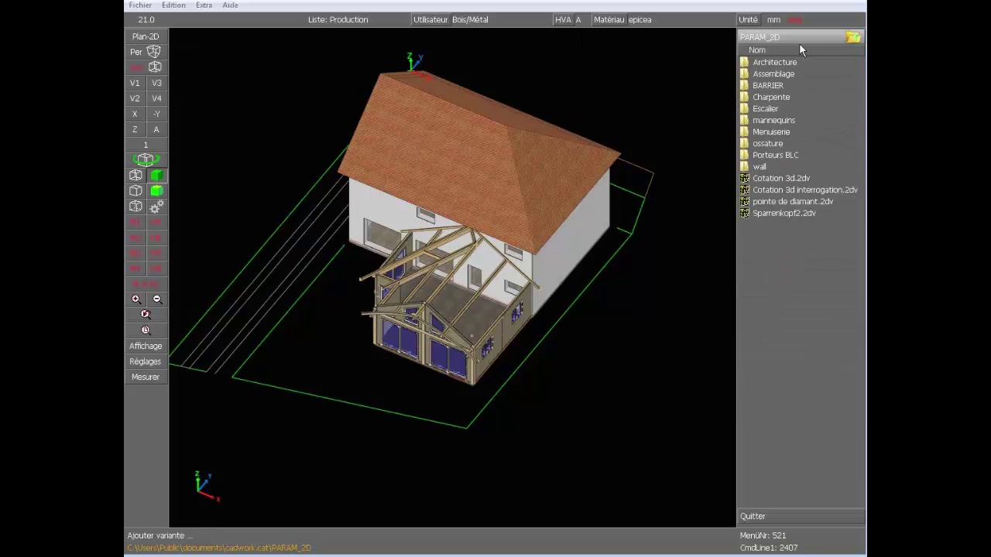
left_click(781, 104)
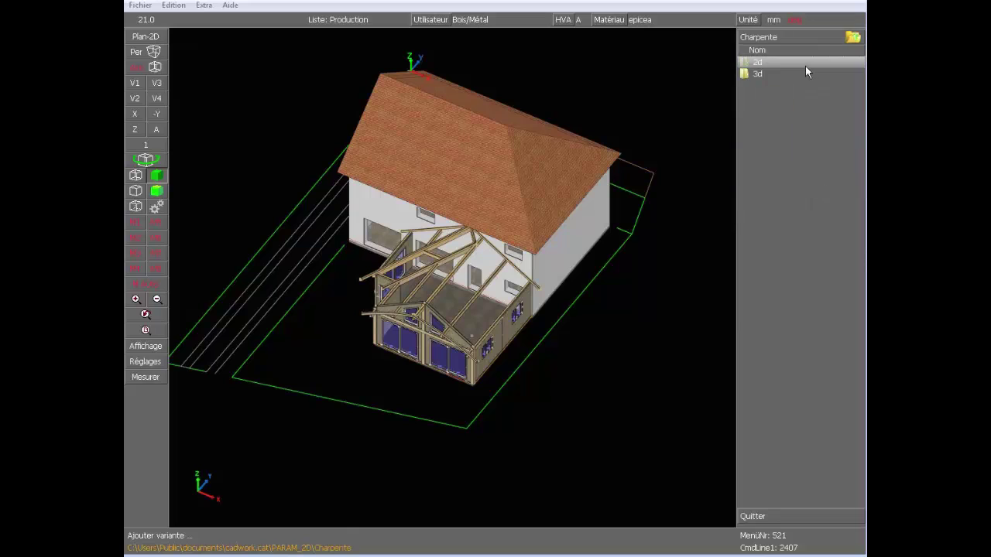
left_click(805, 66)
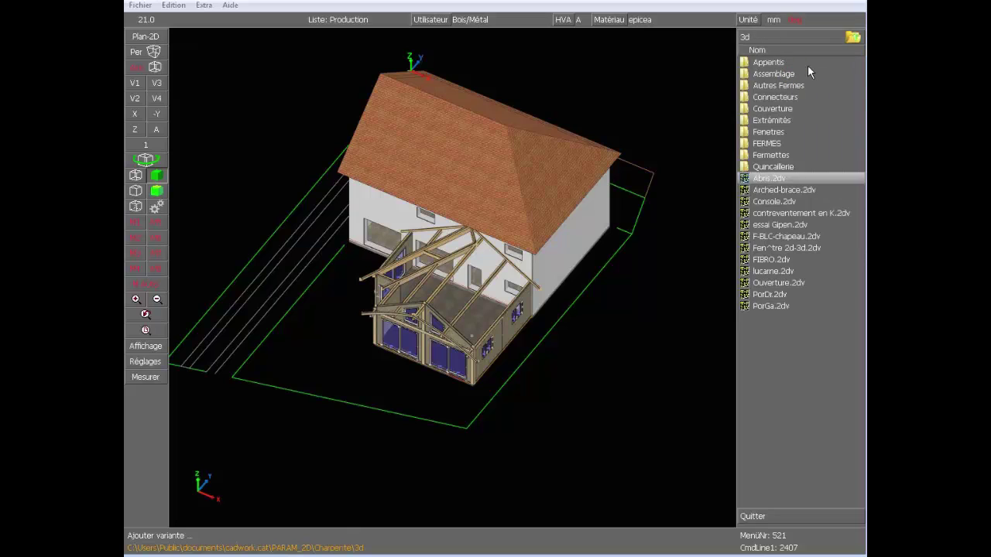
left_click(775, 144)
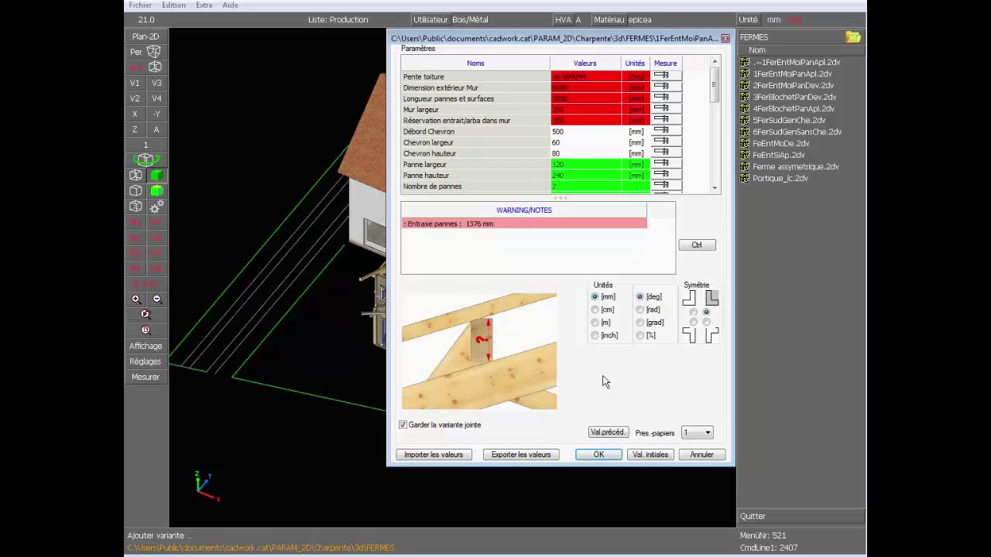
Step: Enlarge the truss parameter list and switch the angle unit to percent
left_click_drag(575, 471, 573, 544)
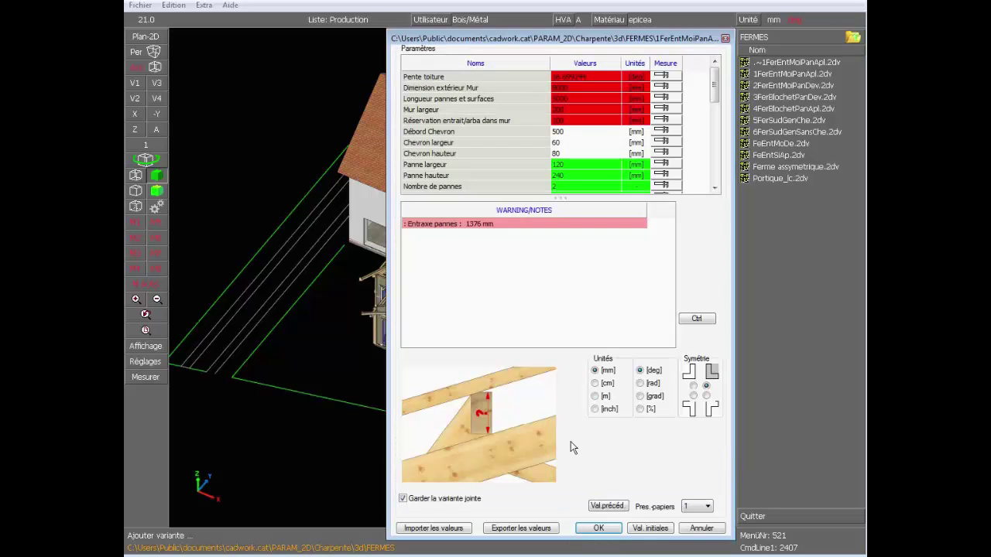
left_click_drag(570, 202, 567, 307)
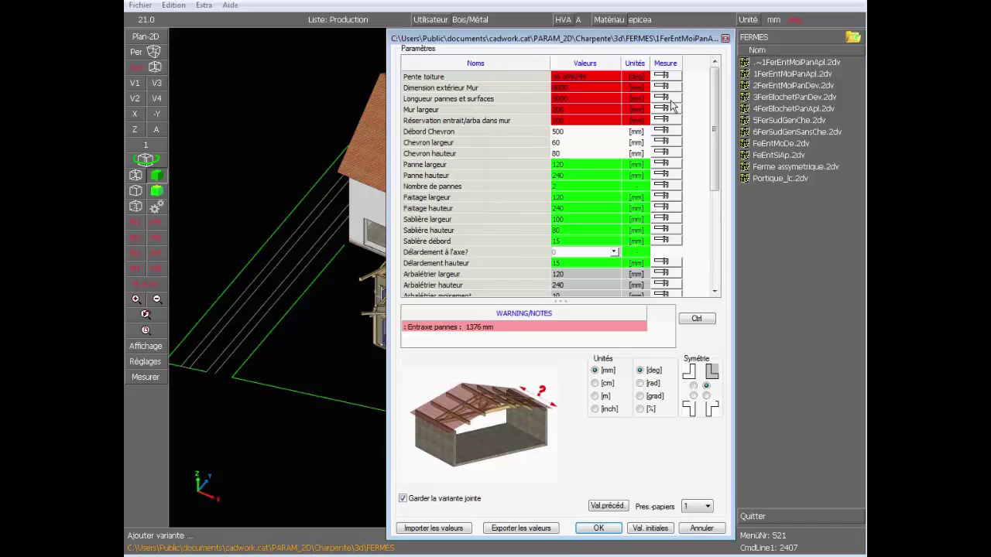
left_click(640, 408)
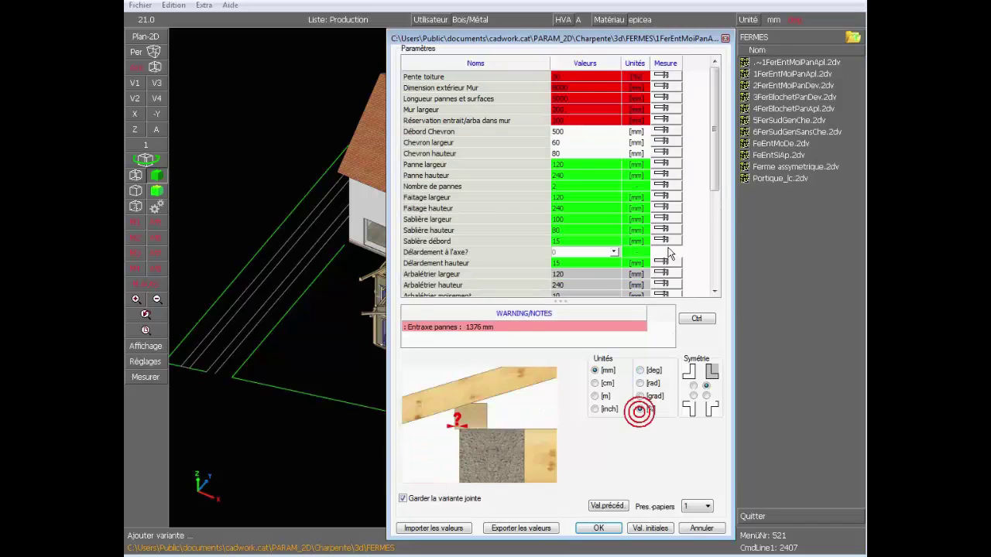
Step: Set Dimension extérieur Mur by measuring in wireframe between the two outer base corners of the extension's gable front
left_click(586, 81)
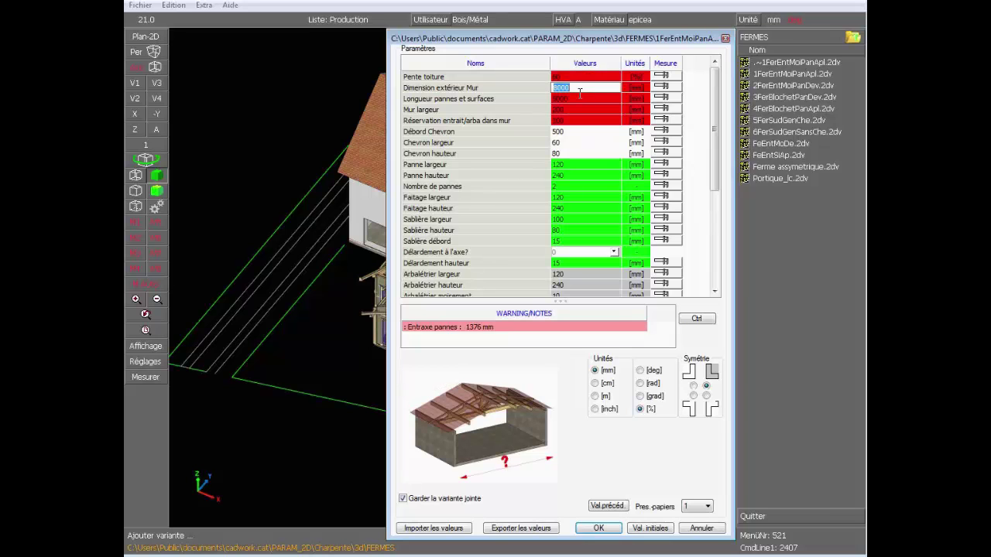
left_click(671, 90)
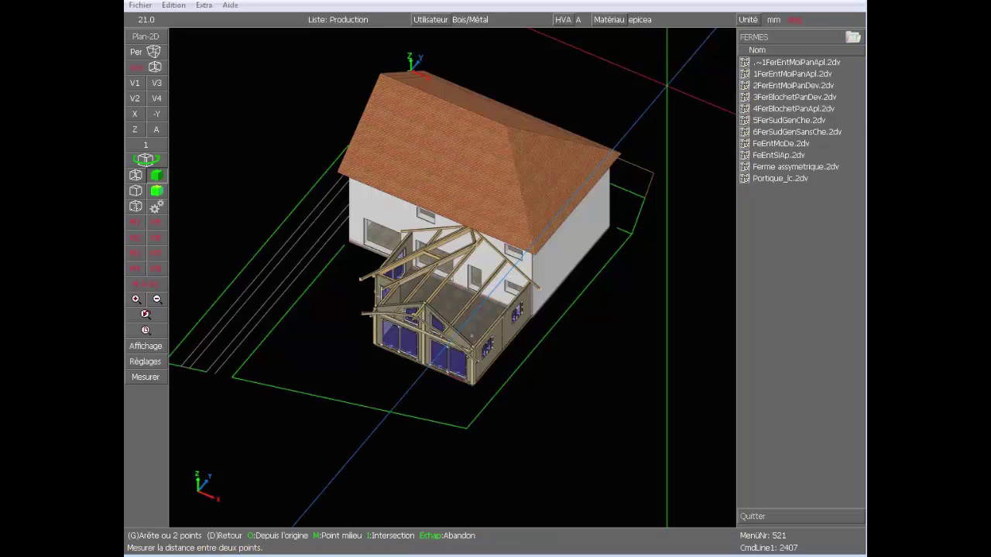
scroll(452, 347, "up", 5)
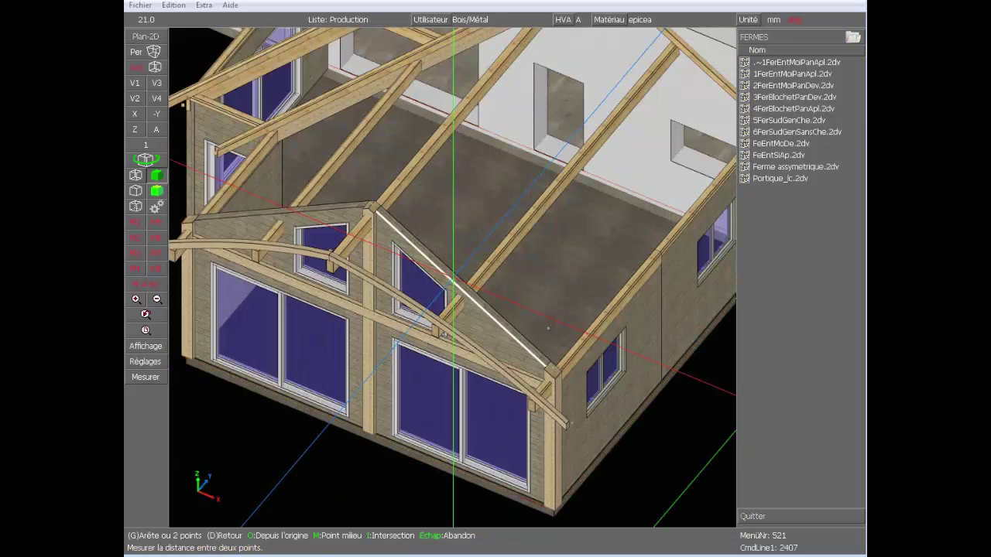
left_click(135, 176)
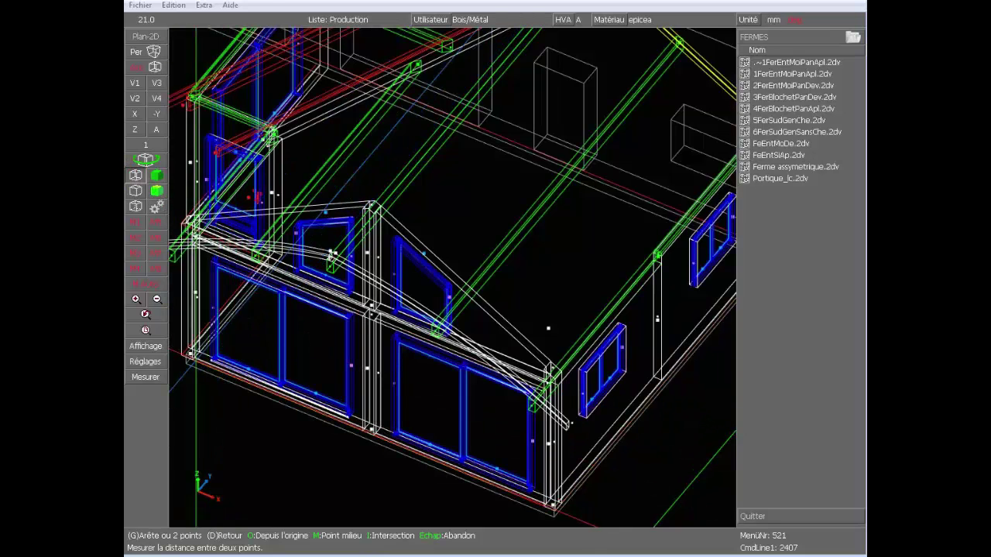
scroll(548, 327, "up", 8)
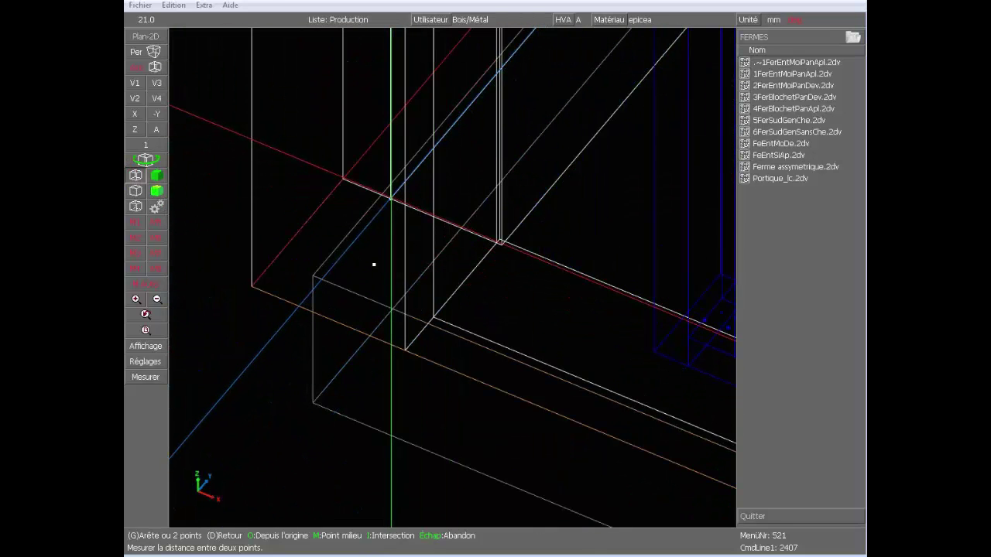
left_click(392, 198)
scroll(456, 297, "down", 8)
scroll(473, 294, "down", 3)
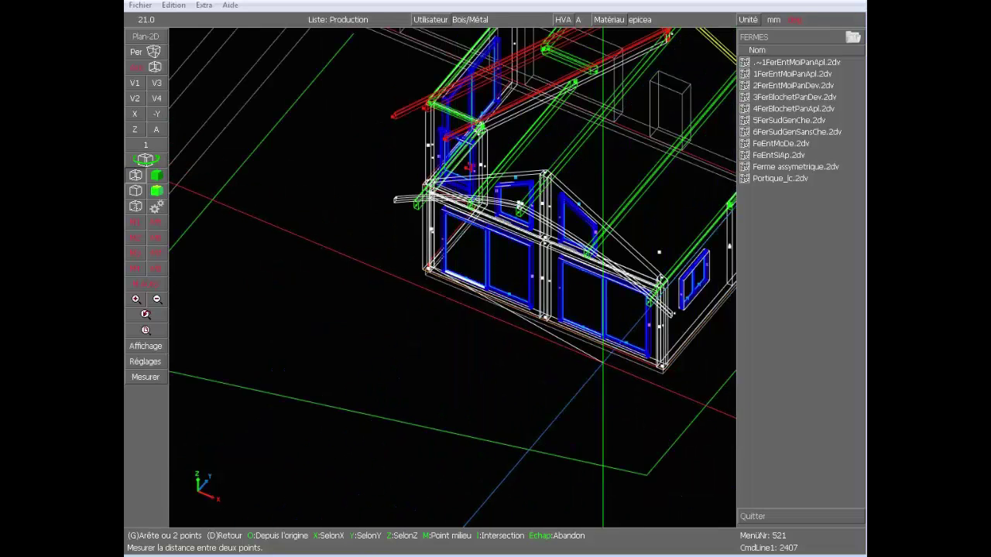
scroll(664, 362, "up", 9)
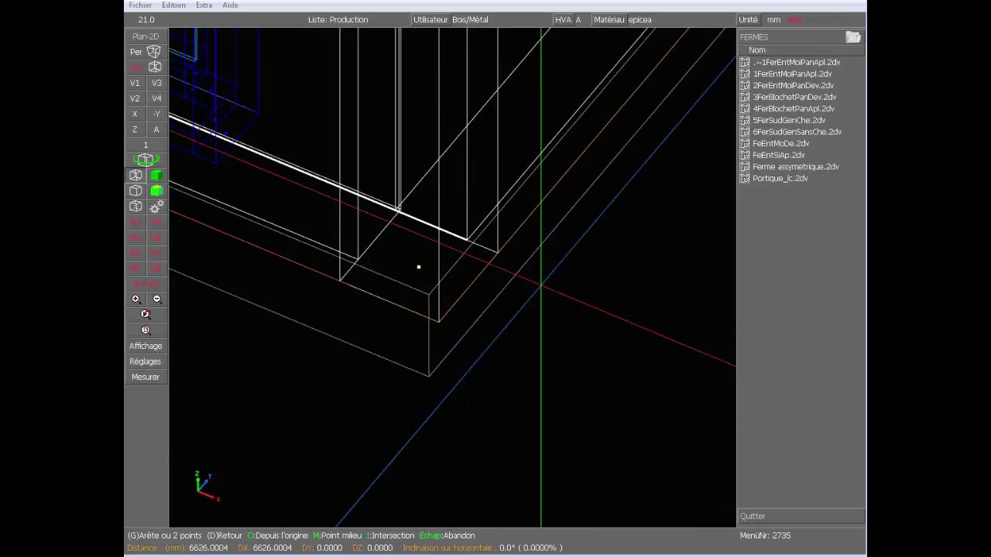
right_click(557, 313)
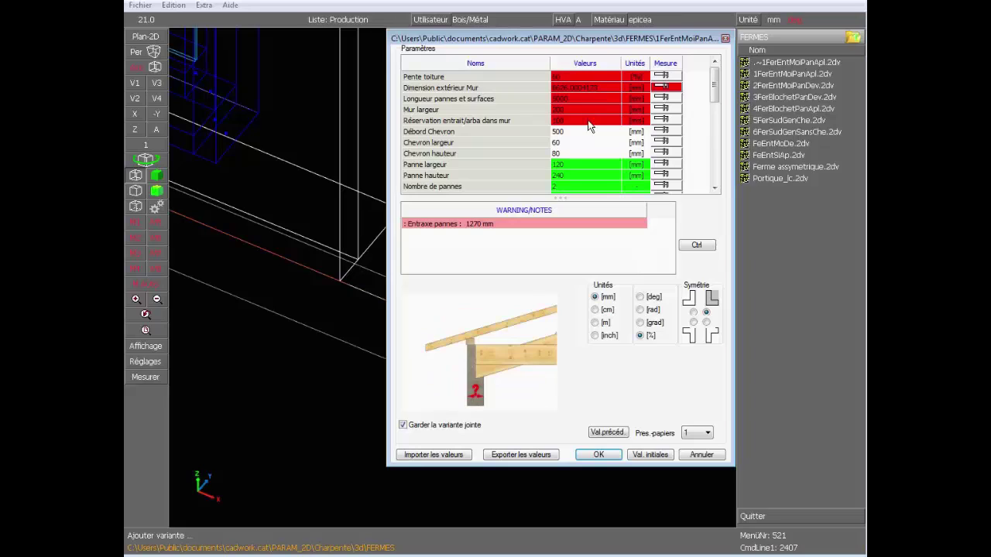
Step: Set the wall width (Mur largeur) to 145 mm and the Réservation entrait/arba dans mur to 140 mm
left_click(586, 109)
type("145")
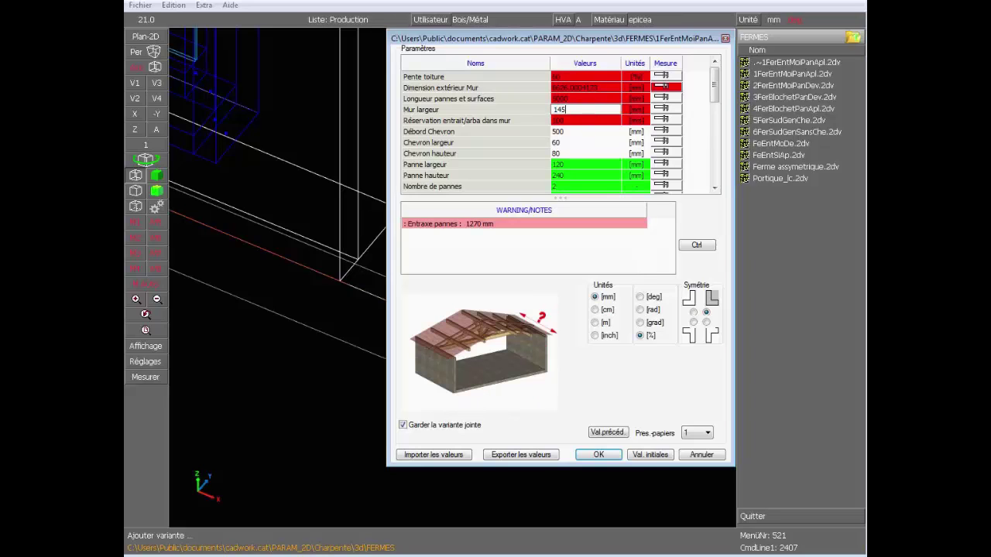
left_click(572, 126)
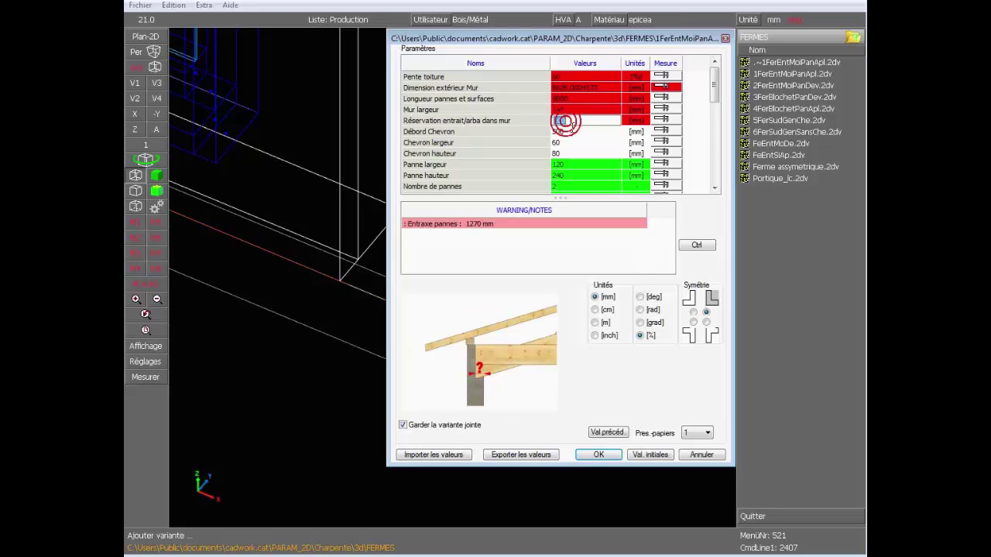
type("14")
Step: Set the rafter (Chevron) overhang to 562 mm, its width to 80 mm and its height to 120 mm
left_click(577, 133)
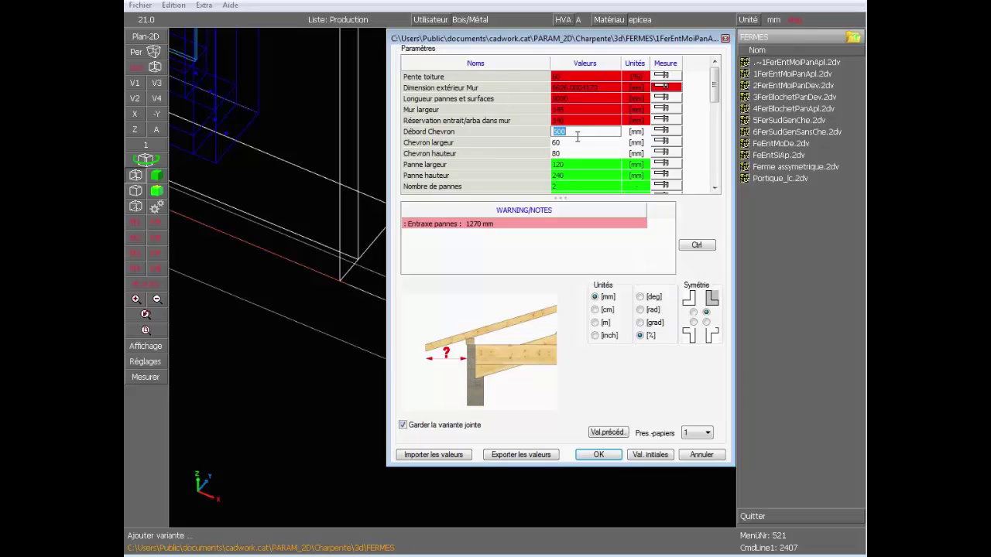
type("562")
left_click(577, 146)
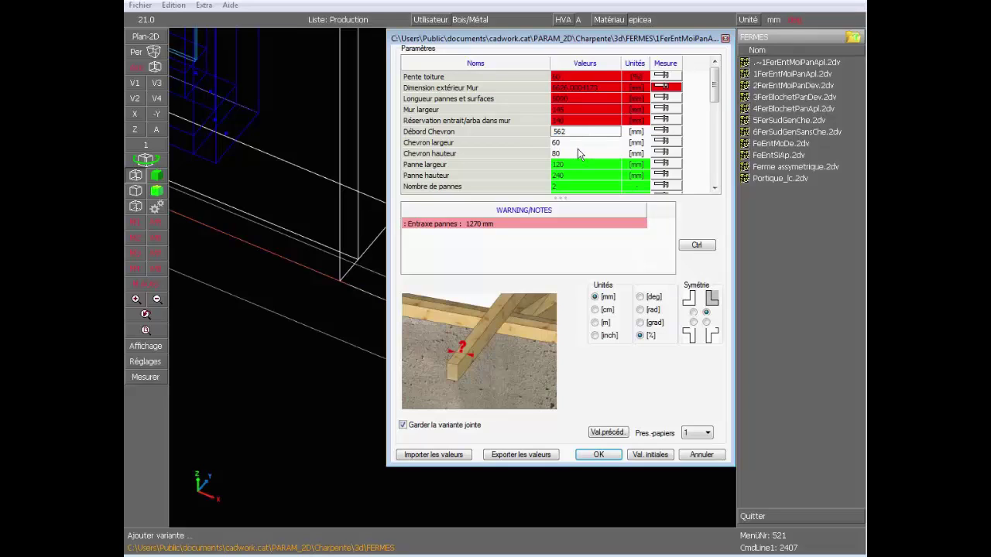
type("80")
key("Tab")
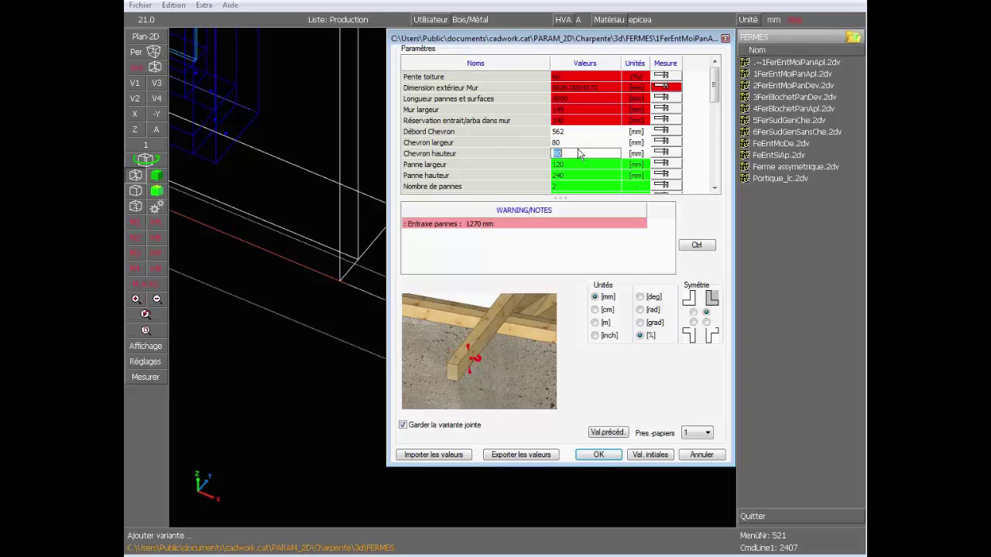
type("120")
key("Tab")
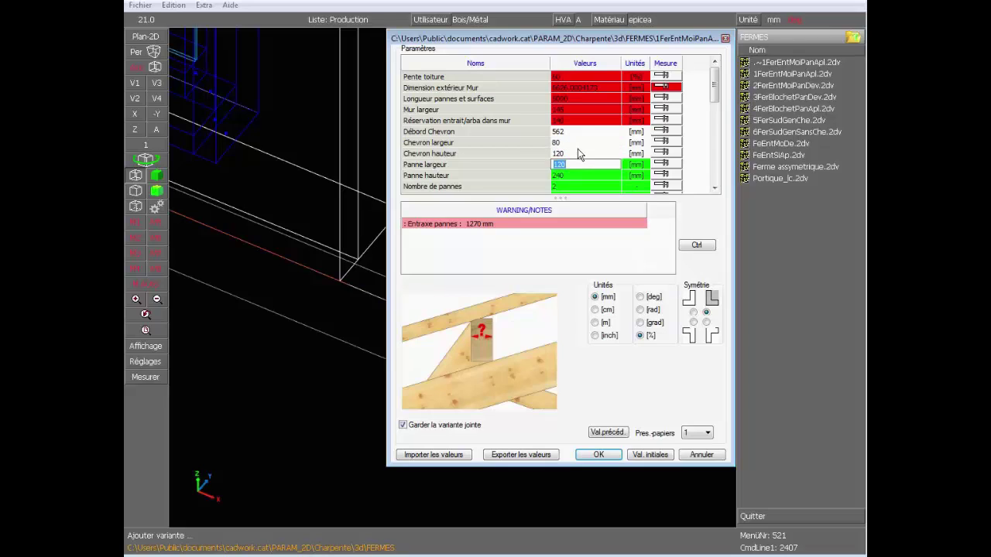
Step: Set the number of purlins (Nombre de pannes) to 1, keeping the default purlin and ridge beam sections
key("Tab")
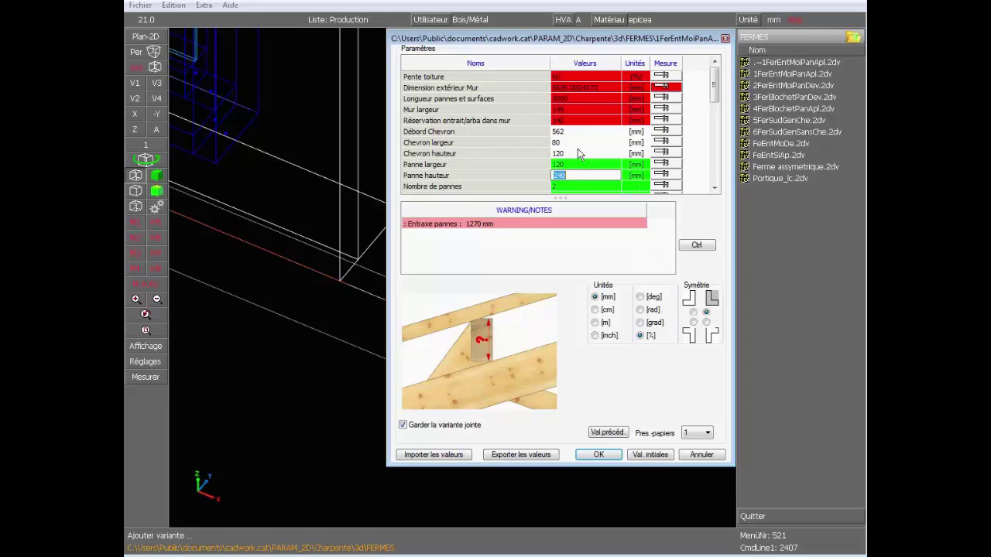
key("Tab")
type("1")
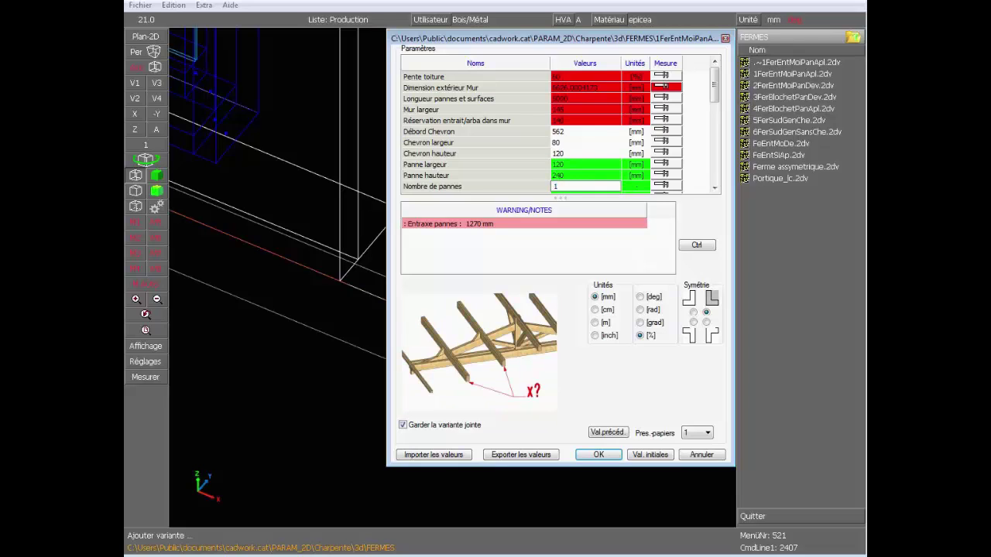
key("Tab")
key("Tab")
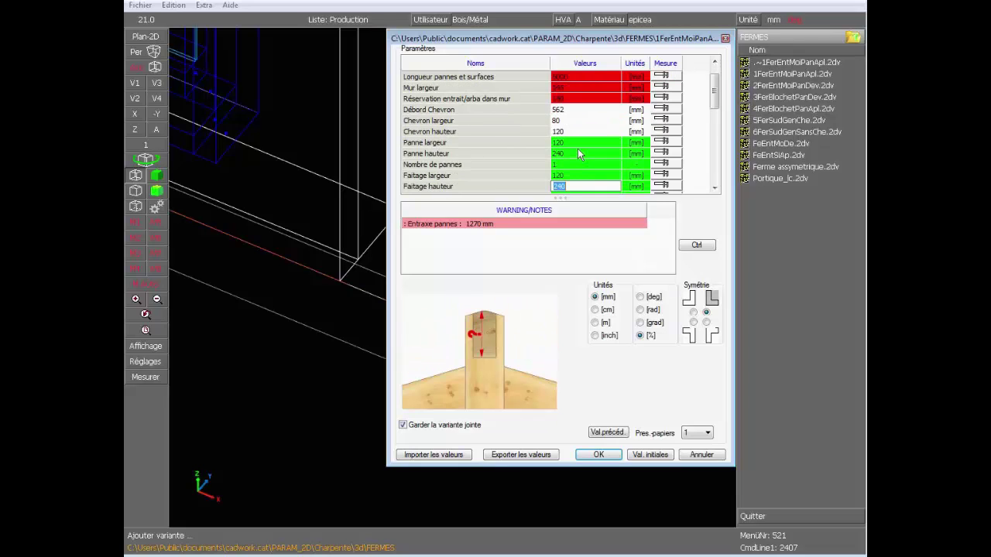
Step: Set the wall plate (Sablière) width to 120 mm and its overhang to 0 mm
key("Tab")
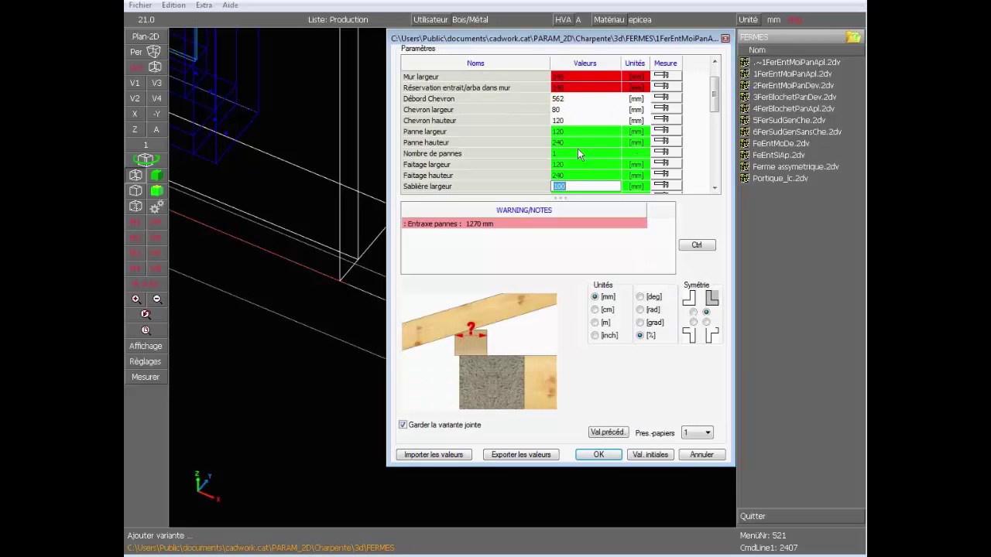
type("120")
key("Tab")
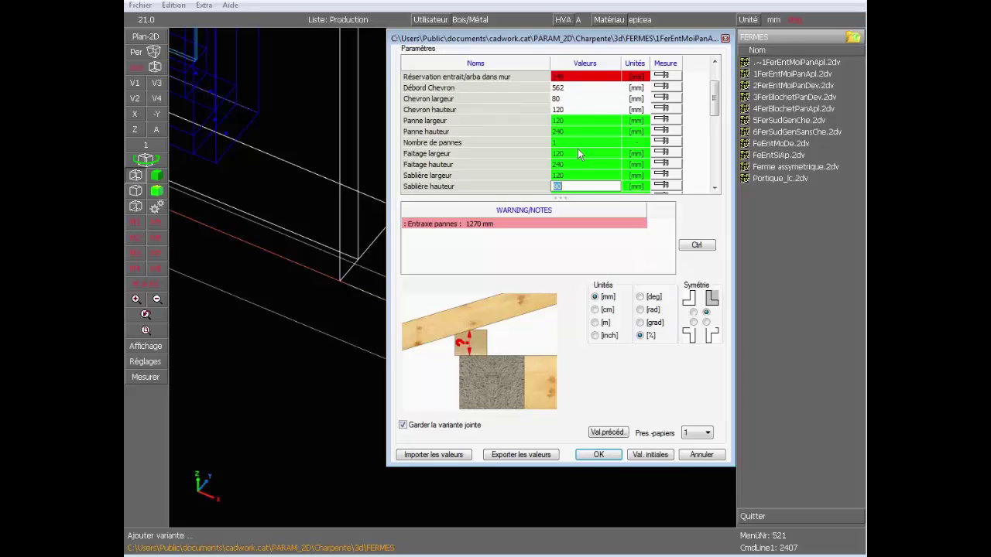
key("Tab")
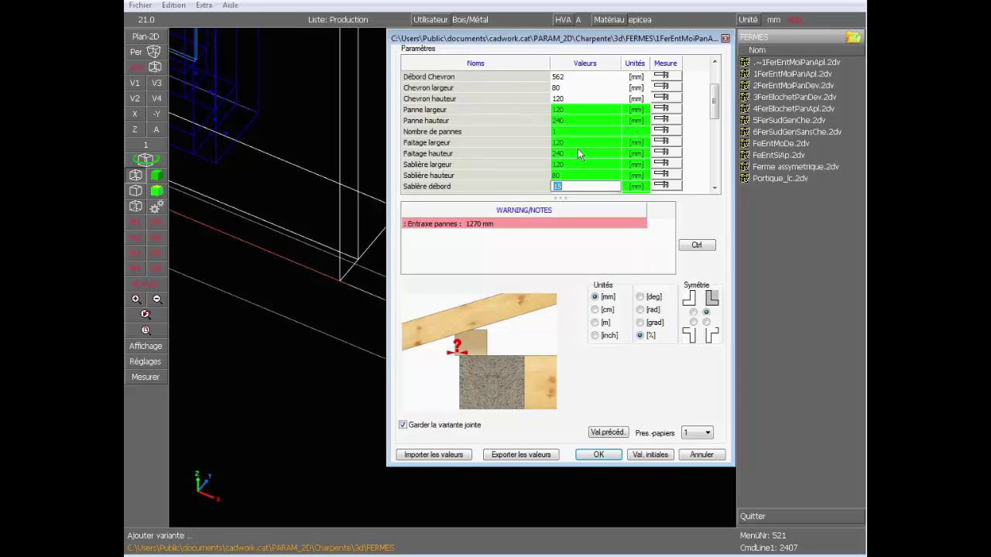
type("0")
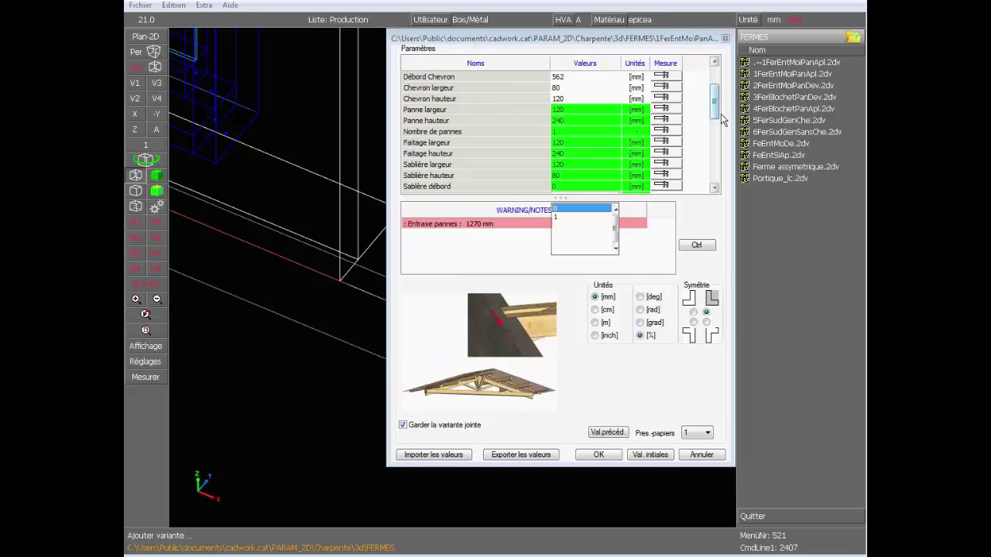
Step: Set the strut height (Contre-fiche hauteur) to 160 mm
left_click_drag(715, 108, 724, 133)
scroll(724, 133, "down", 1)
scroll(689, 128, "down", 2)
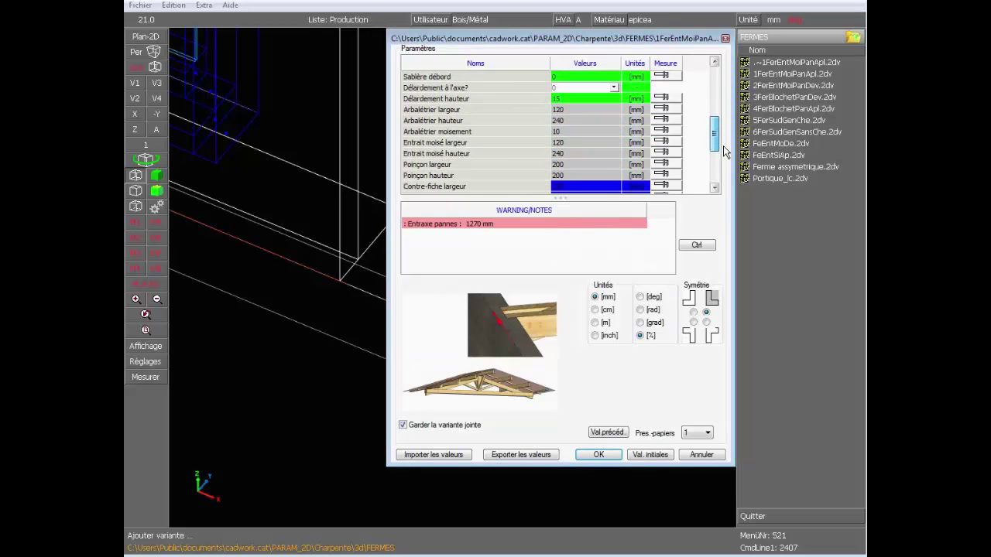
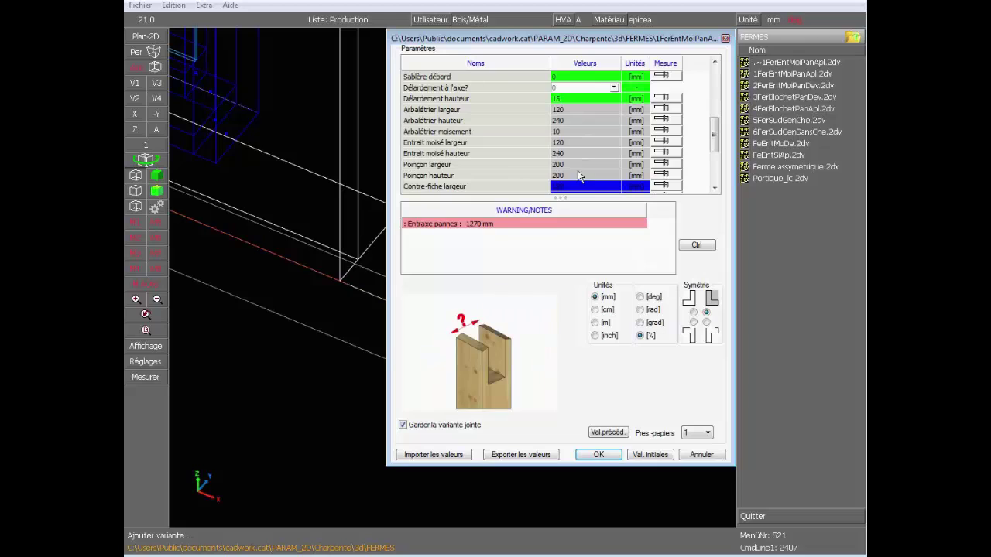
scroll(607, 188, "down", 1)
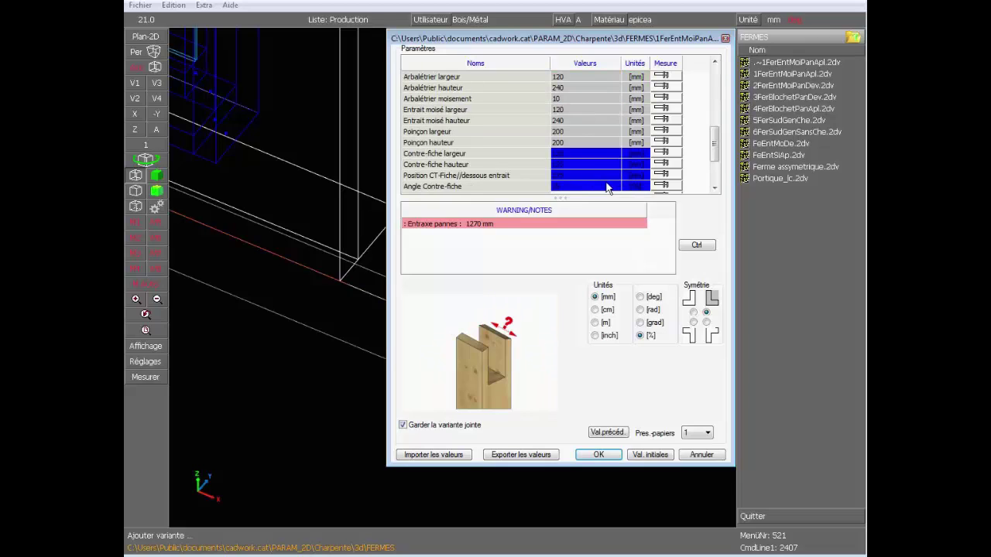
left_click(576, 152)
left_click(576, 163)
type("160")
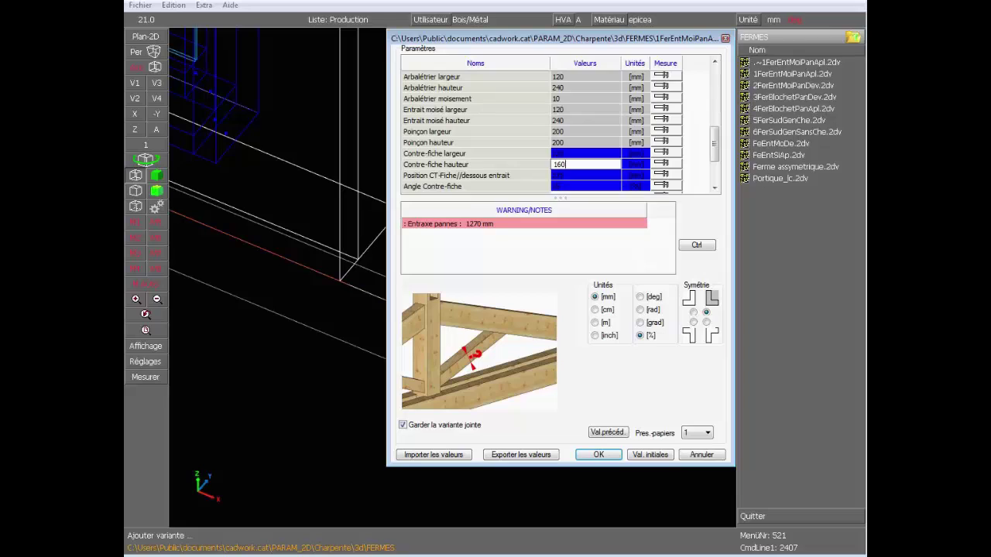
Step: Set the strut position relative to the tie beam's underside (Position CT-Fiche//dessous entrait) to 1000 mm
left_click(584, 176)
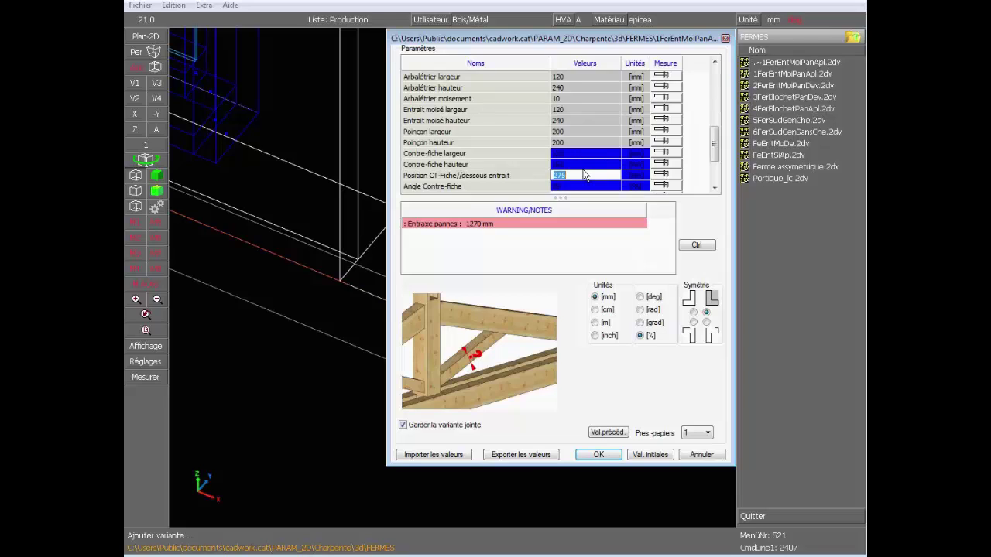
type("1000")
key("Return")
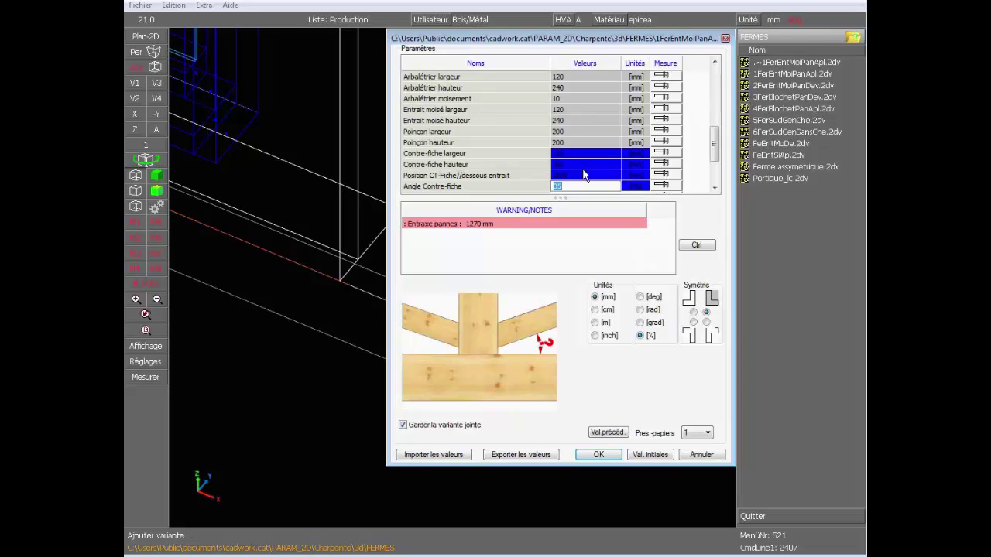
Step: Set the strut angle (Angle Contre-fiche) to 60 % and the strut position from the tie beam's underside to 275 mm
type("60")
left_click_drag(710, 147, 720, 178)
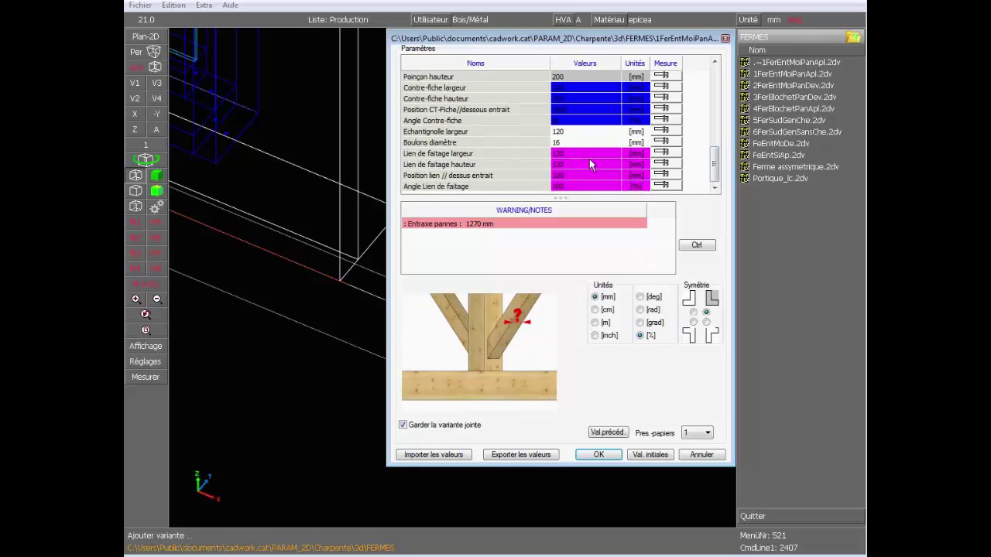
left_click(585, 109)
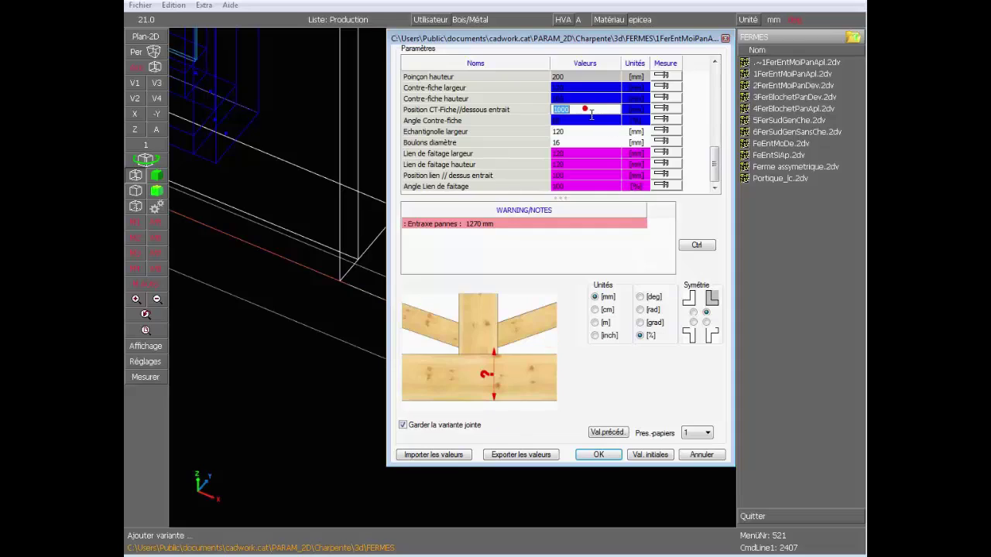
type("275")
Step: Set the ridge brace height (Lien de faitage hauteur) to 160 mm and its position above the tie beam to 1000 mm
left_click(577, 164)
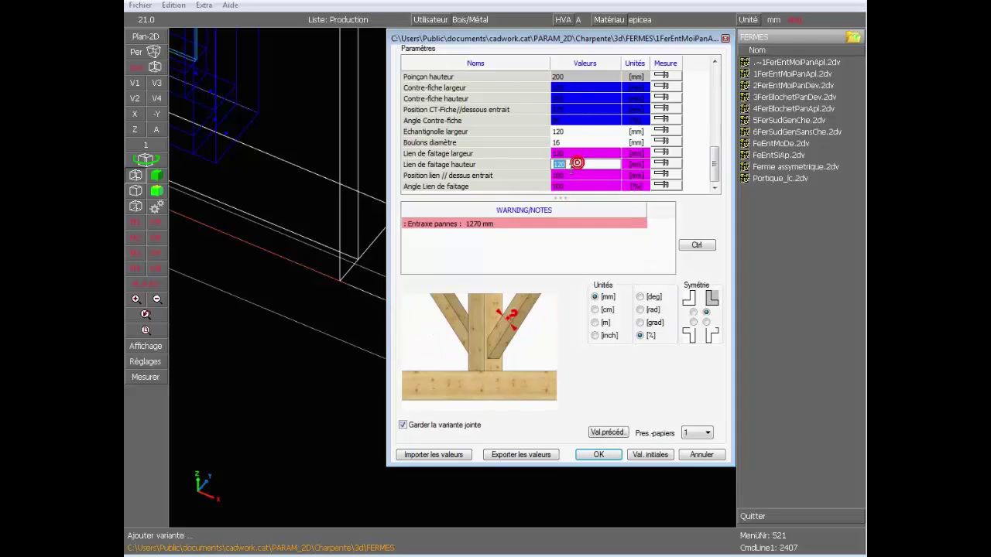
type("16")
left_click(573, 175)
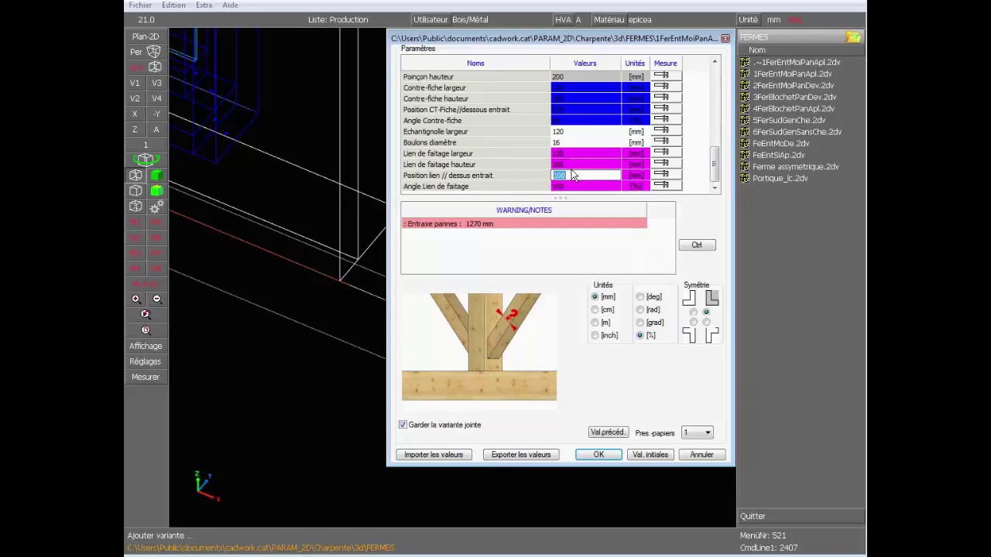
type("100")
key("Return")
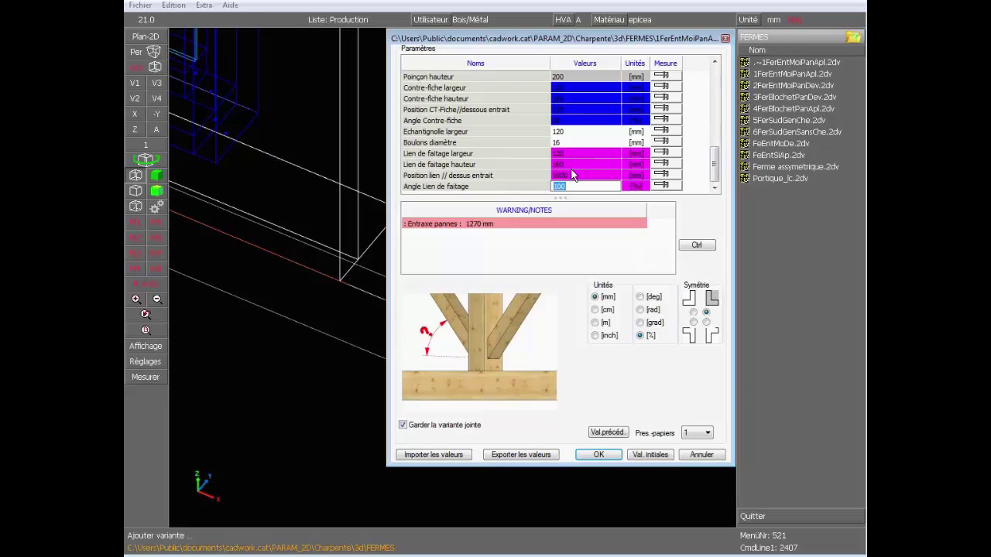
Step: Check the truss variant's parameters and accept them to generate the truss
mouse_move(717, 169)
left_mouse_down()
mouse_move(722, 181)
mouse_move(710, 182)
left_mouse_up()
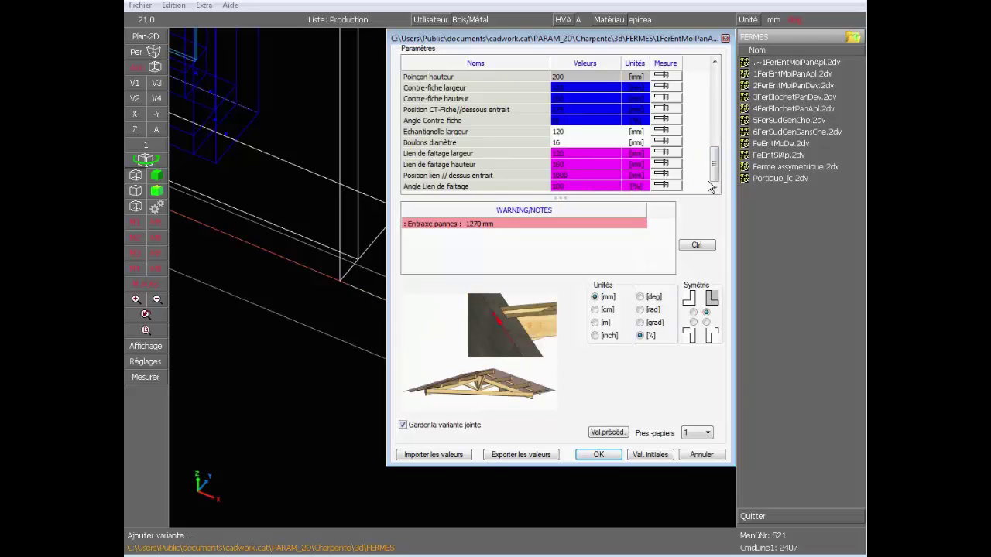
left_click(698, 245)
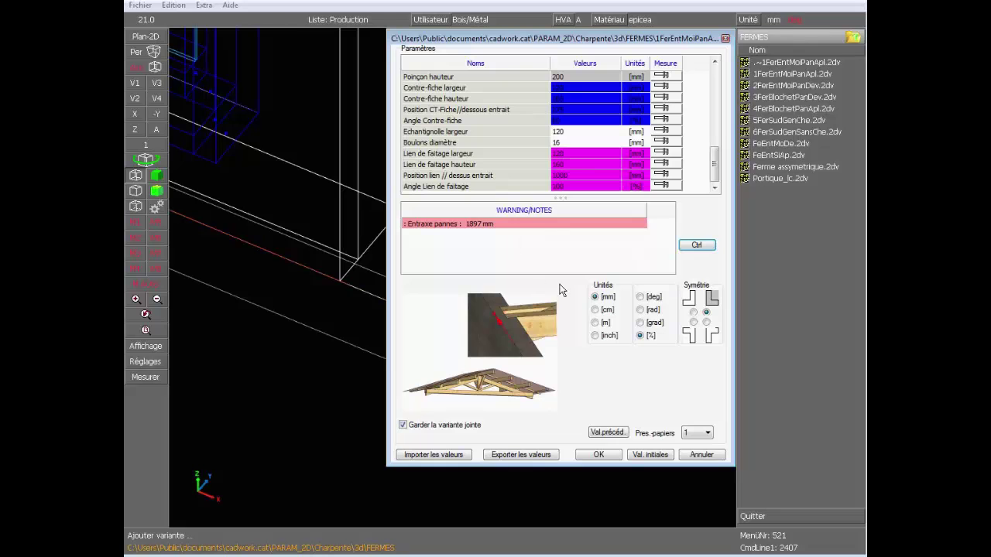
left_click(608, 457)
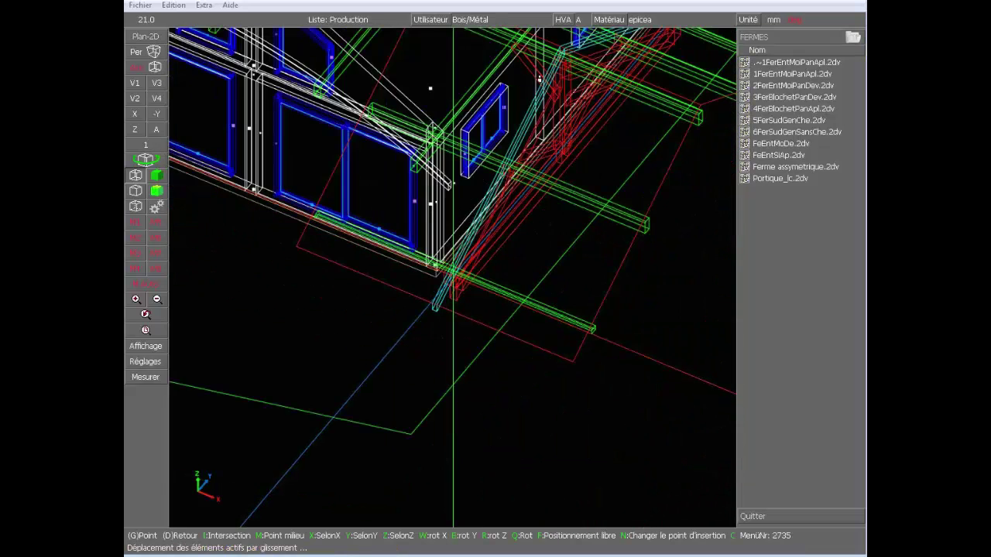
Step: Rotate the generated truss about the Z axis and place one copy beside the extension, ending the insertion
scroll(454, 276, "down", 3)
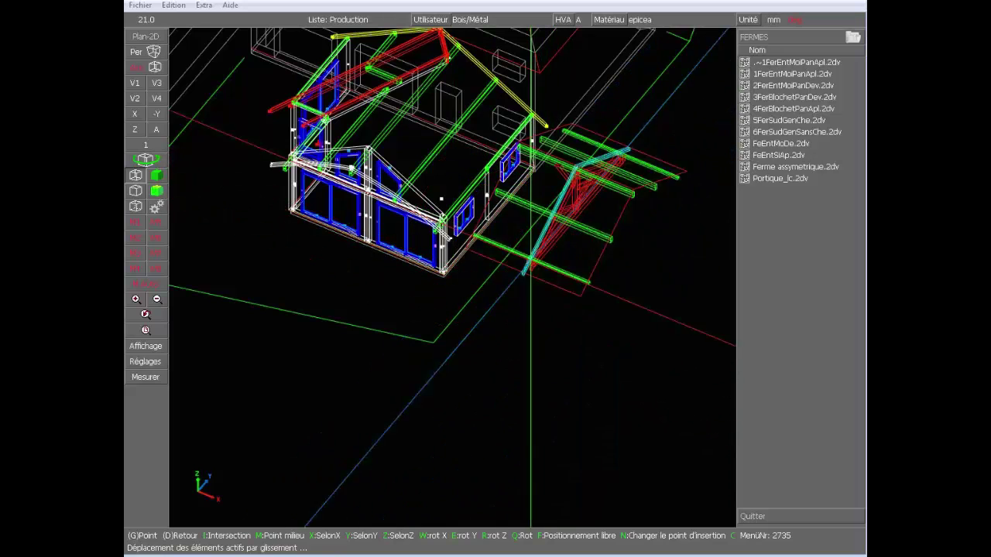
scroll(445, 259, "down", 3)
scroll(554, 224, "up", 1)
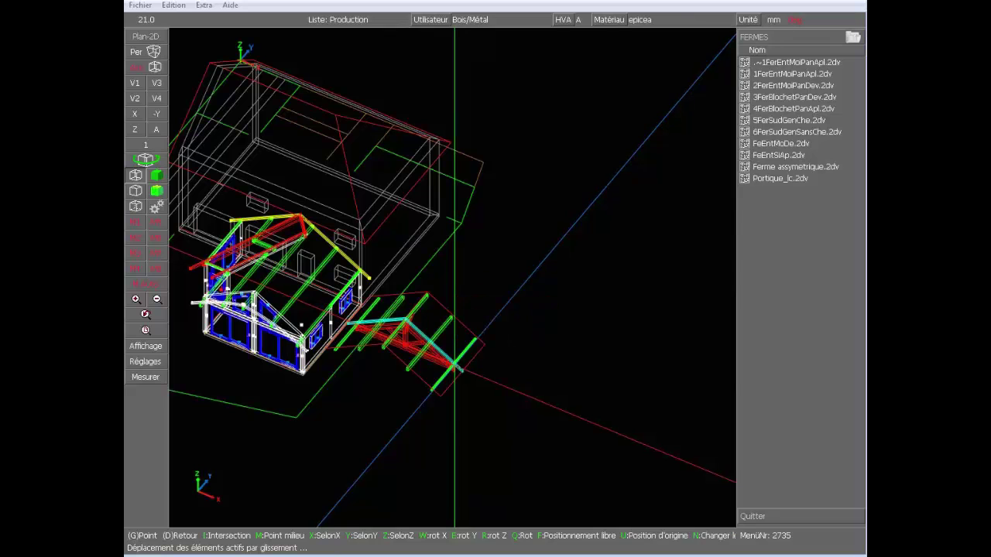
key("r")
key("r")
scroll(305, 440, "up", 2)
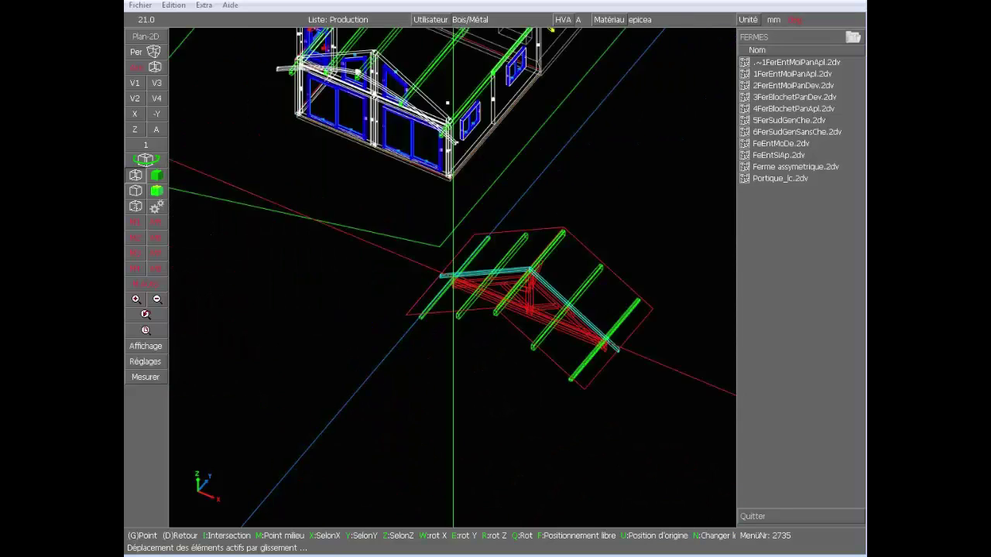
scroll(453, 277, "up", 2)
left_click(431, 229)
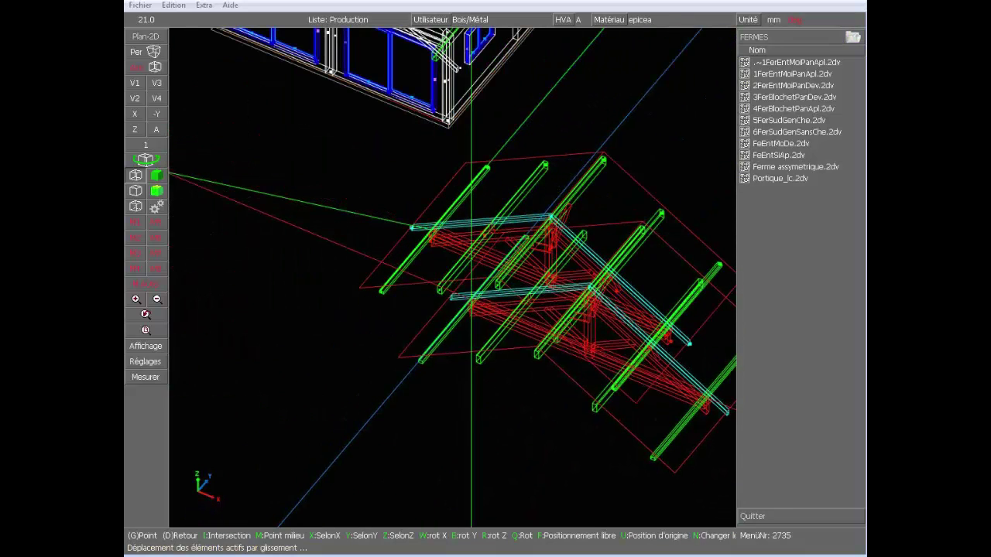
scroll(507, 263, "down", 3)
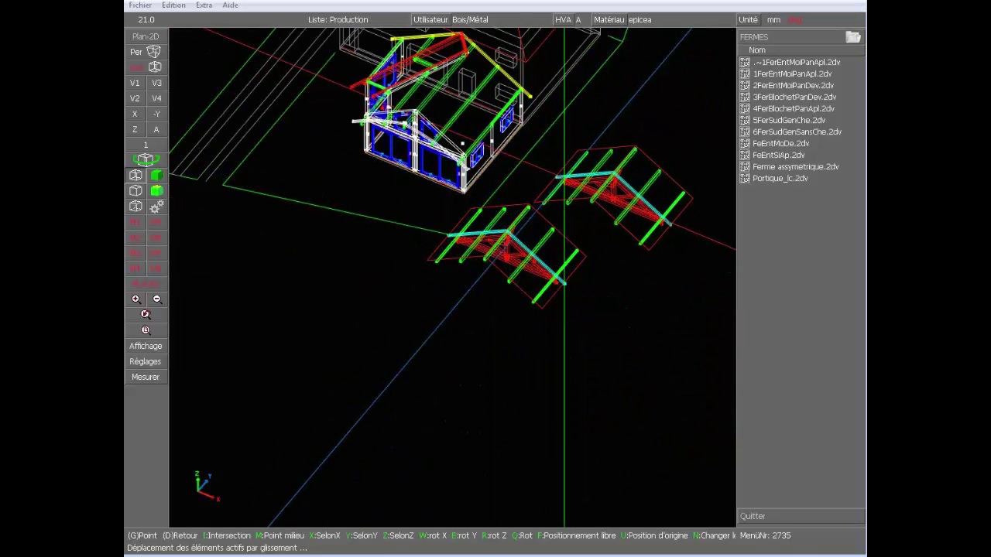
right_click(562, 175)
right_click(789, 77)
right_click(806, 44)
right_click(805, 283)
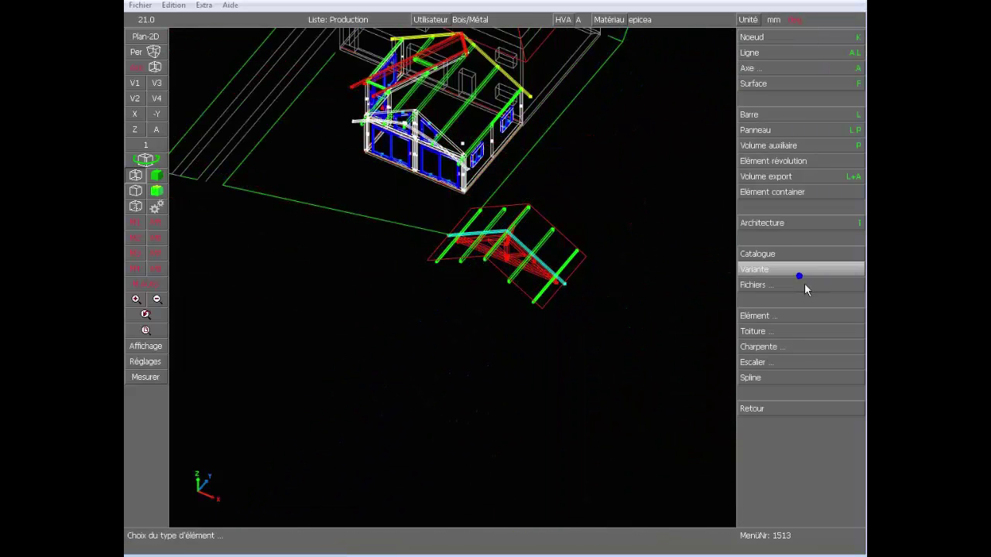
right_click(804, 287)
Step: Examine the placed truss in front view and axonometry, in both wireframe and shaded display
scroll(524, 244, "up", 3)
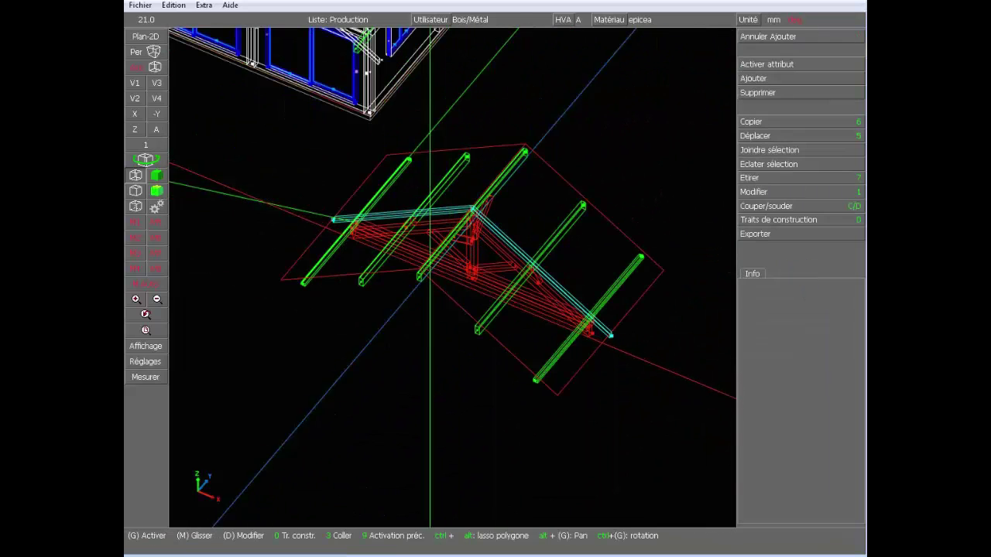
left_click(143, 119)
left_click(156, 113)
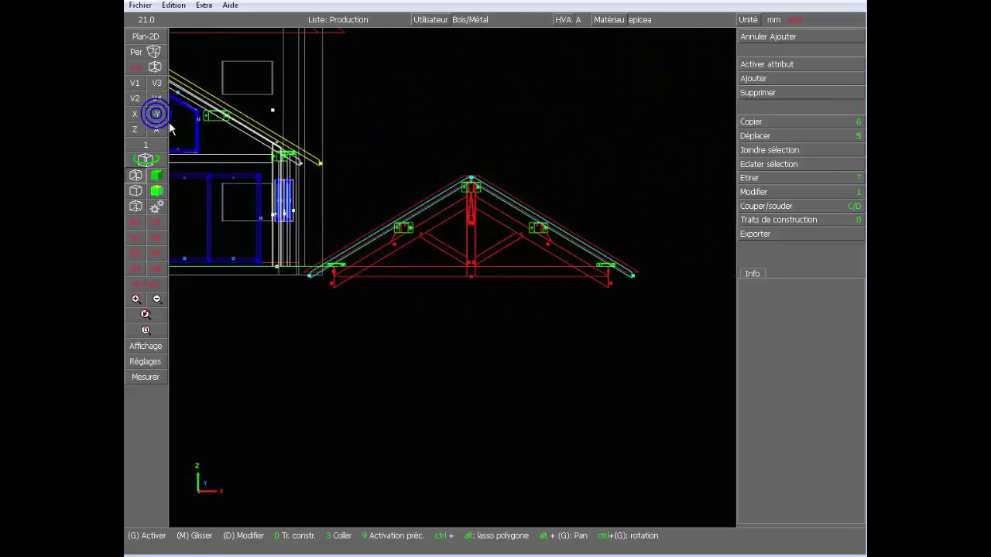
right_click(398, 332)
scroll(429, 259, "up", 2)
scroll(454, 281, "down", 1)
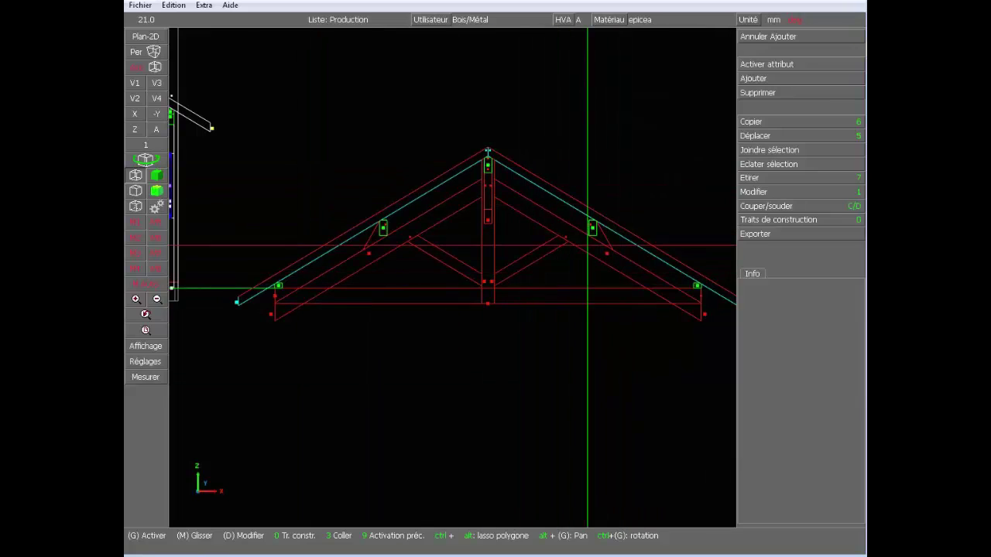
left_click_drag(583, 246, 531, 316, "ctrl")
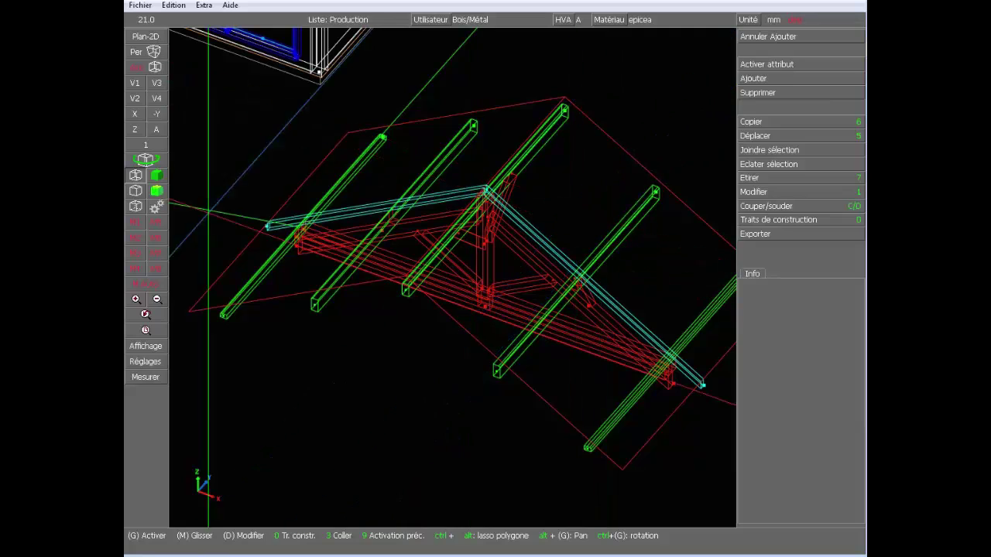
left_click(157, 176)
mouse_move(444, 422)
left_mouse_down("ctrl")
mouse_move(499, 345)
mouse_move(546, 309)
mouse_move(499, 395)
mouse_move(503, 376)
mouse_move(445, 403)
mouse_move(480, 399)
mouse_move(473, 396)
left_mouse_up("ctrl")
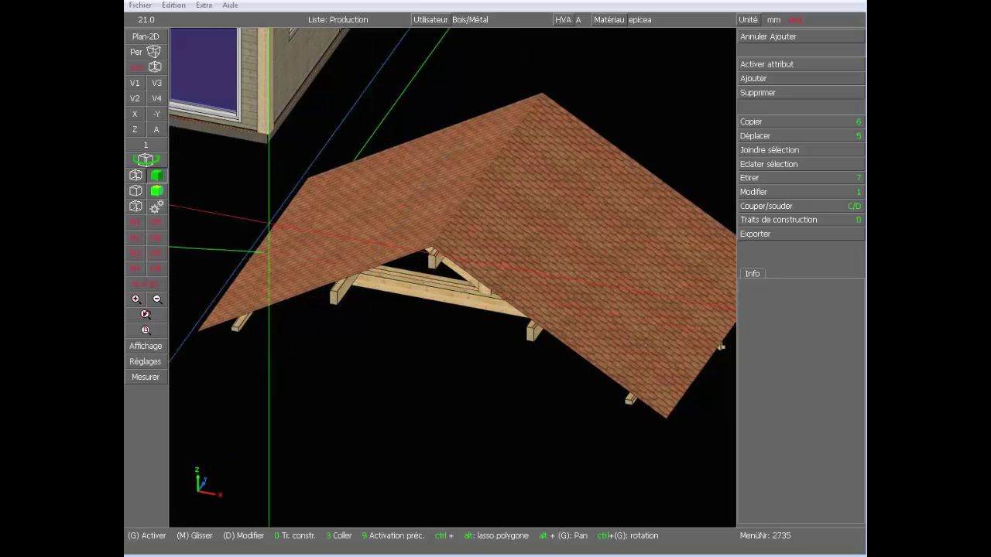
left_click(135, 175)
scroll(450, 269, "down", 3)
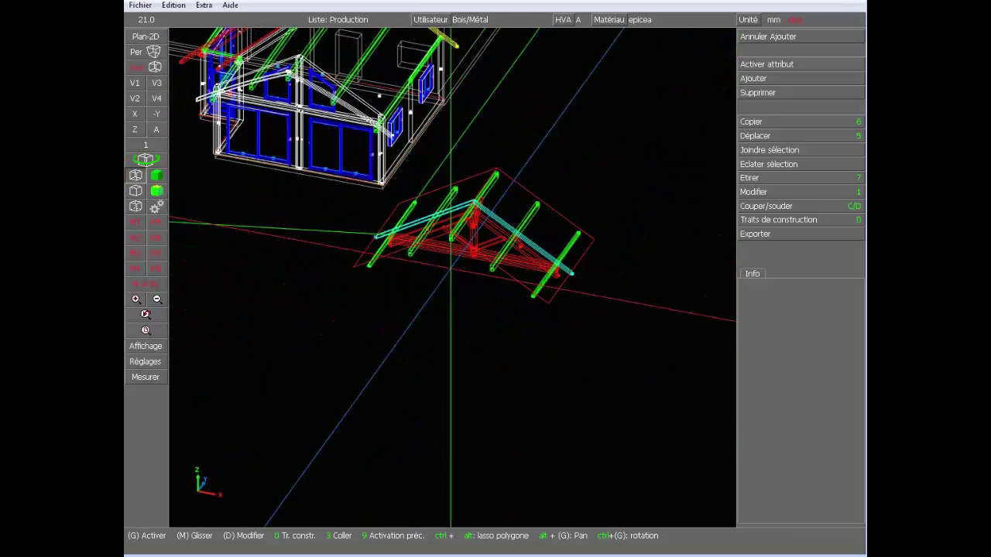
Step: Reopen the placed truss's variant parameters for review and accept them unchanged
scroll(451, 269, "up", 3)
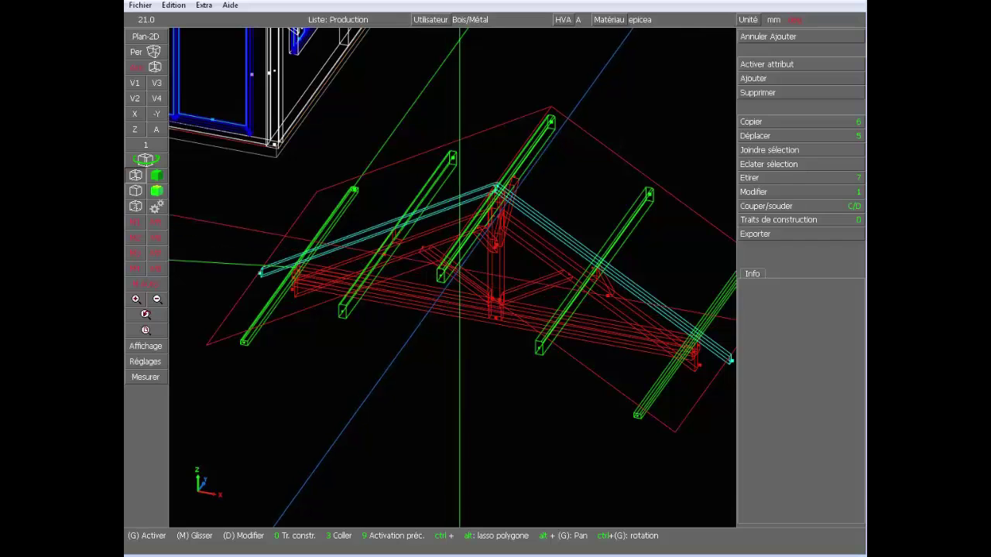
left_click(492, 254)
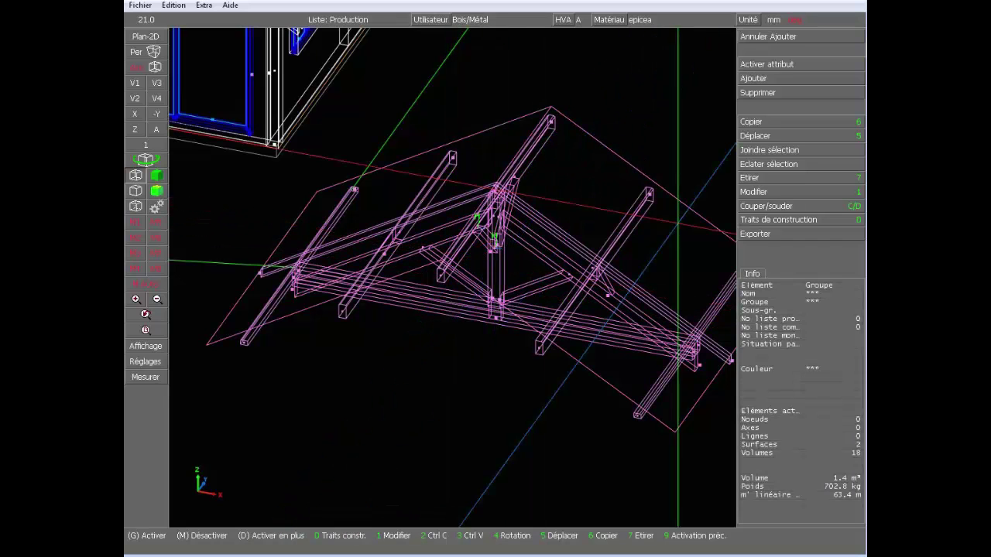
left_click(807, 195)
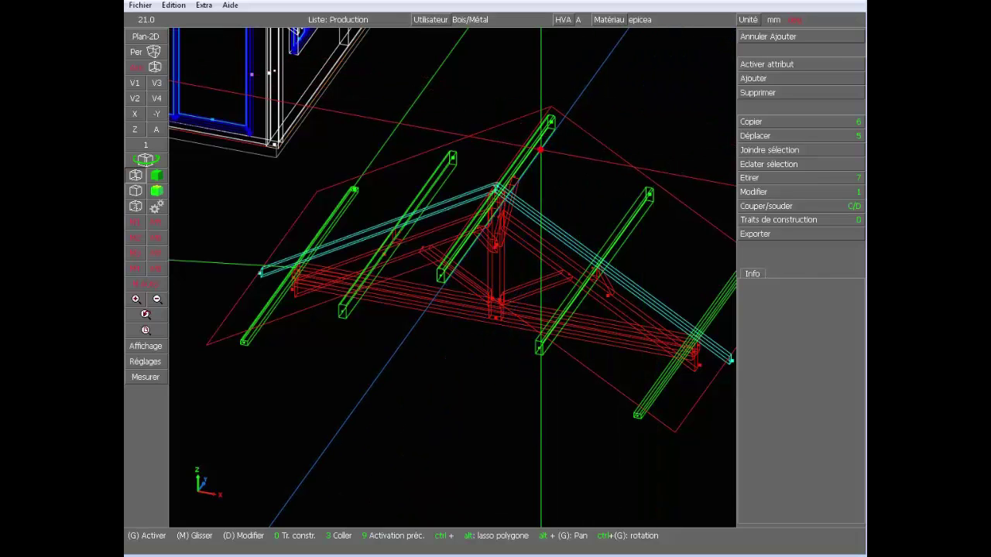
left_click(540, 150)
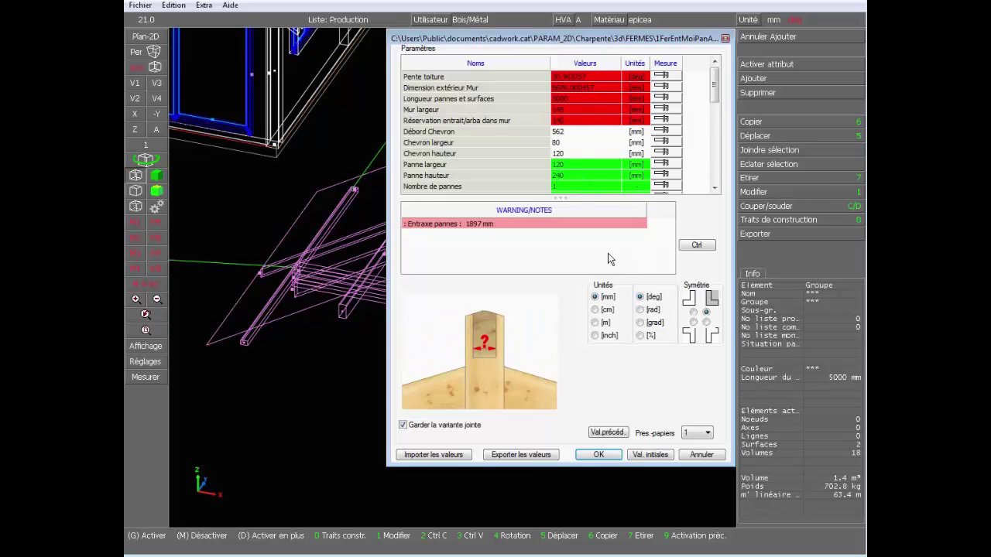
left_click(601, 457)
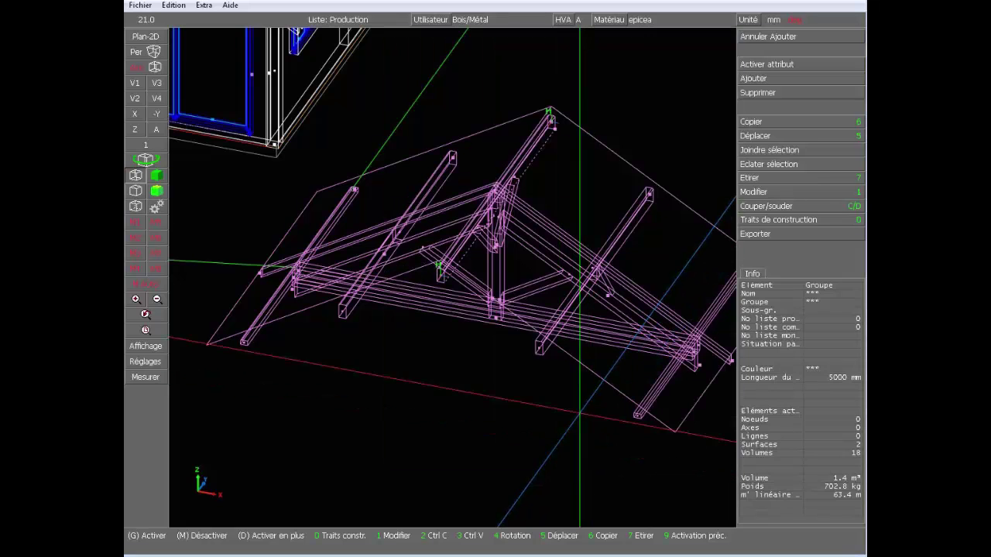
Step: Convert the truss variant to static elements (Rendre variante statique) and deselect it
left_click(786, 195)
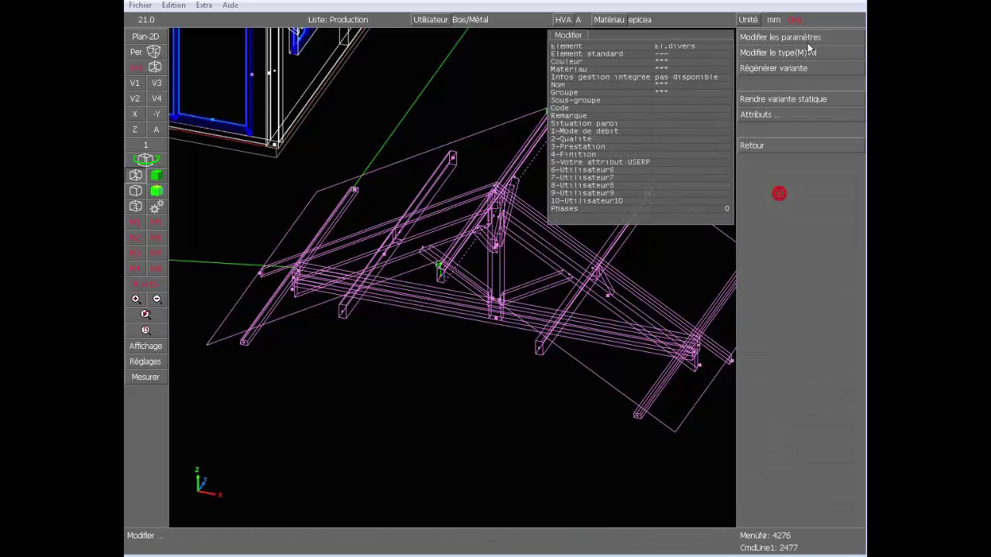
left_click(782, 99)
middle_click(427, 372)
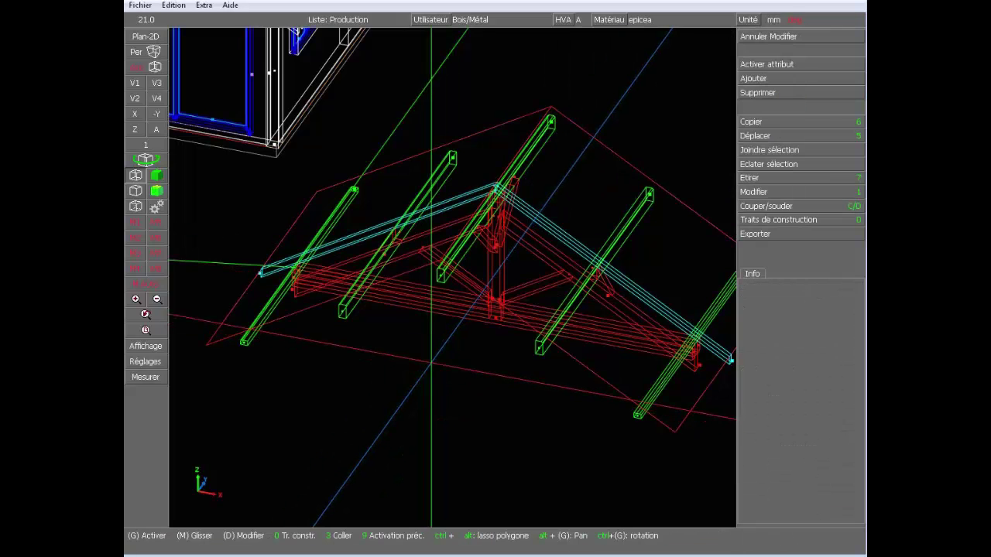
Step: Isolate the truss in the view and turn off joined selection (Joindre sélection) so its members can be selected individually
left_click(473, 254)
key("F4")
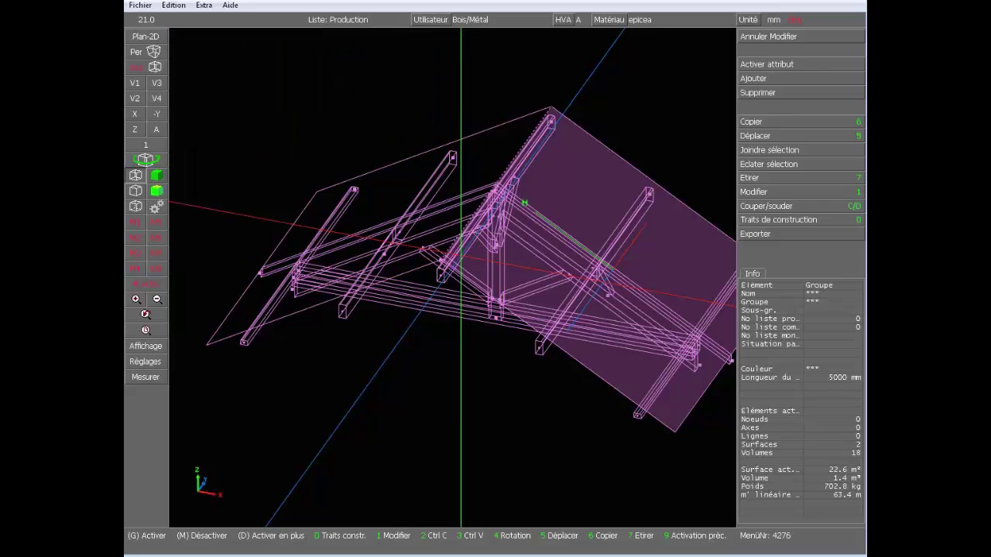
left_click(785, 154)
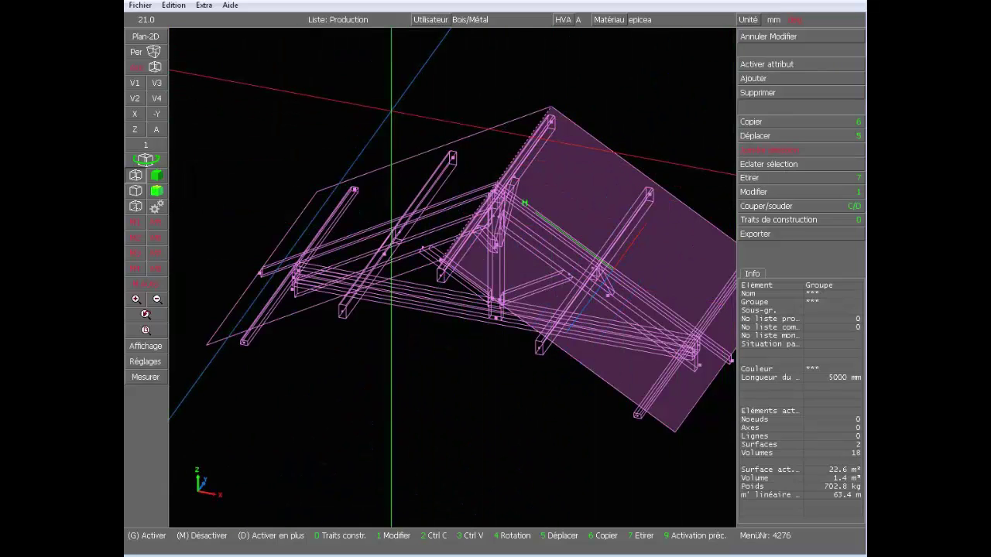
Step: Delete the two roof surfaces, five purlins and two rafters, keeping only the truss members
left_click(479, 176)
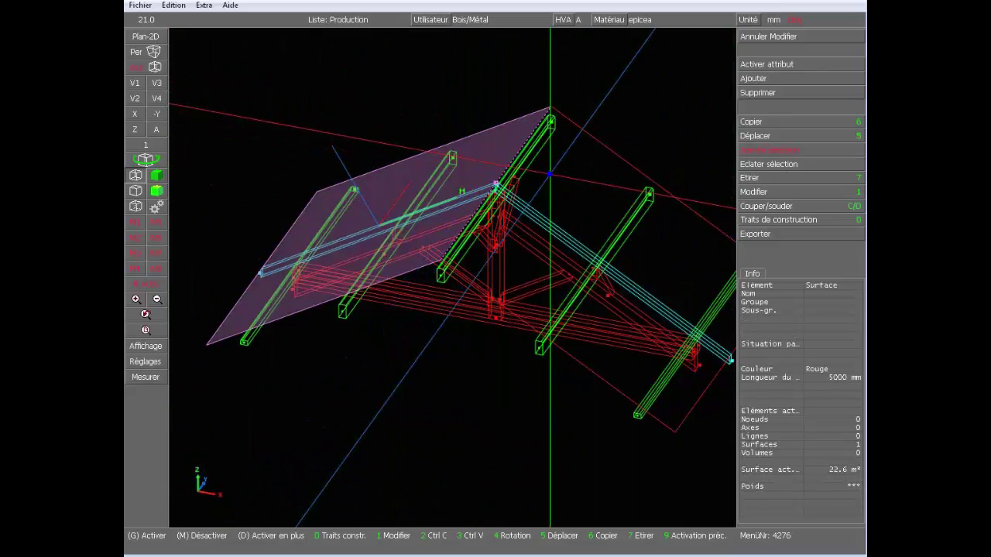
left_click(538, 158)
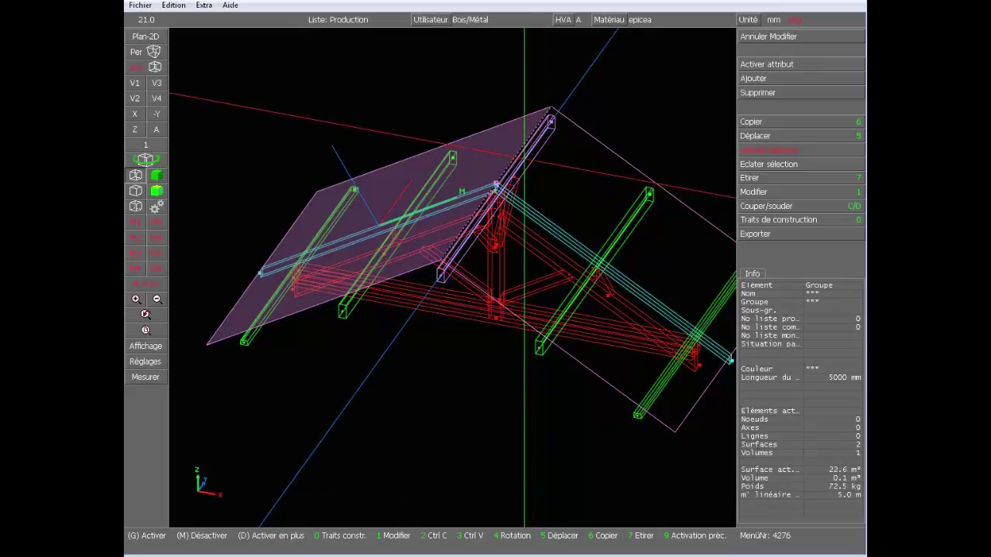
left_click(633, 219)
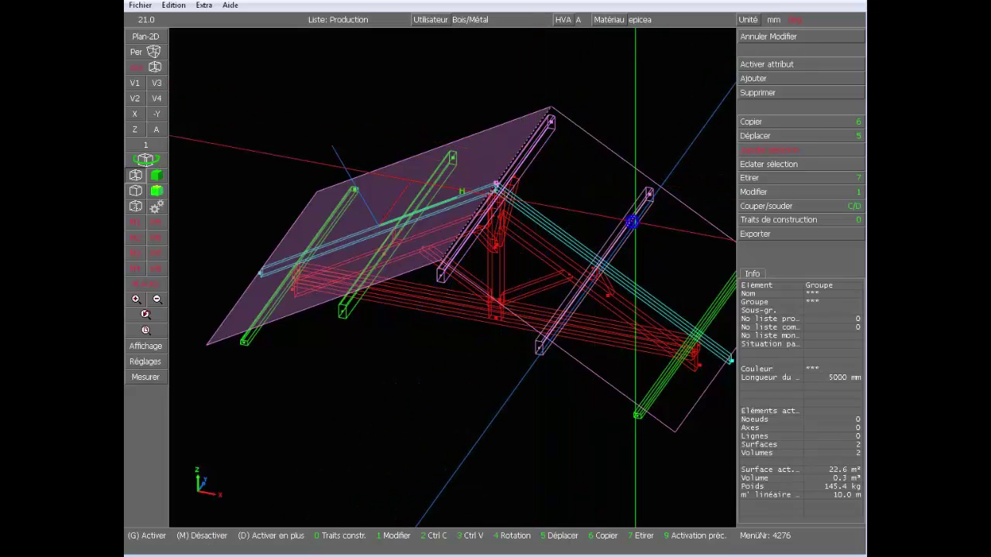
left_click(700, 324)
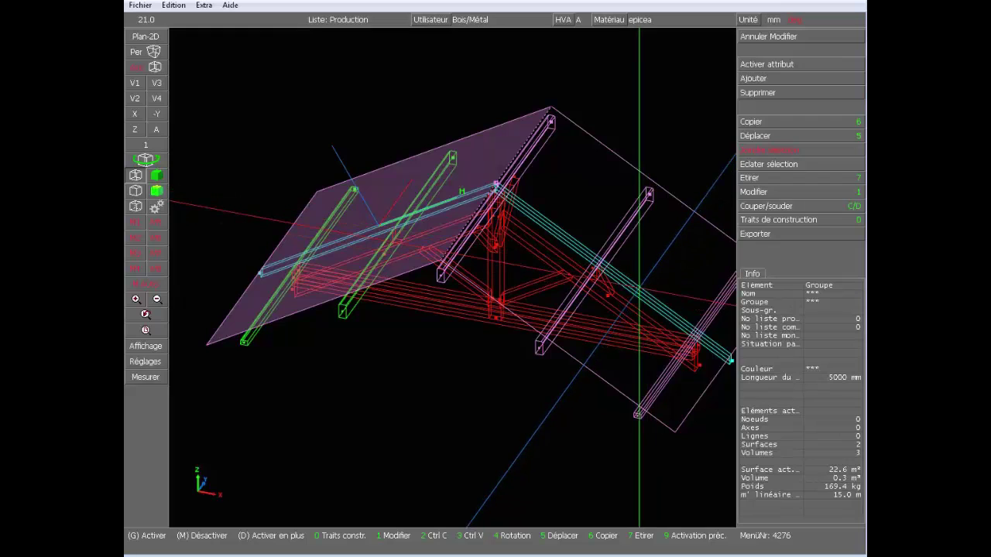
left_click(639, 288)
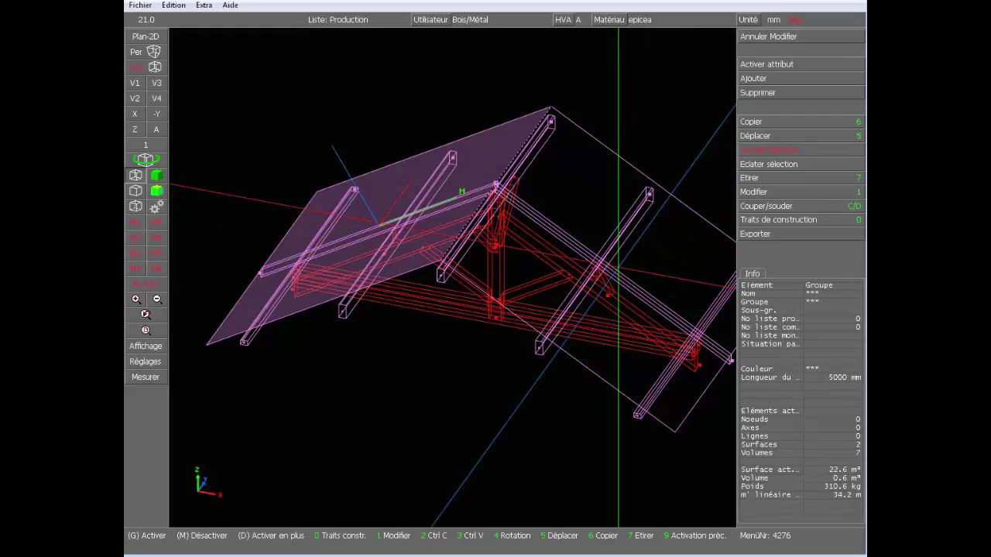
key("Delete")
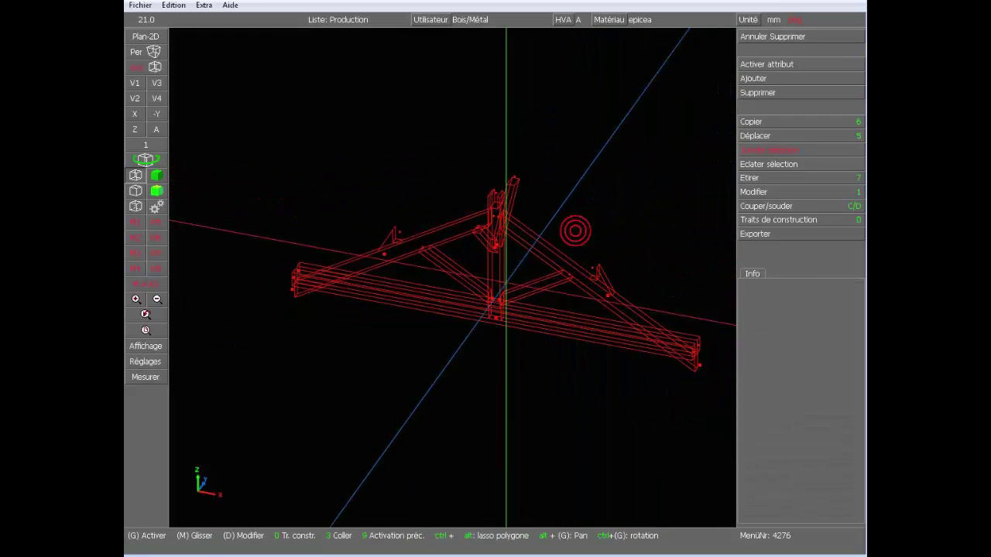
Step: Cut both principal rafters (Arbalétrier) flush with the tie beam's underside and display the whole building again in axonometry
left_click(166, 118)
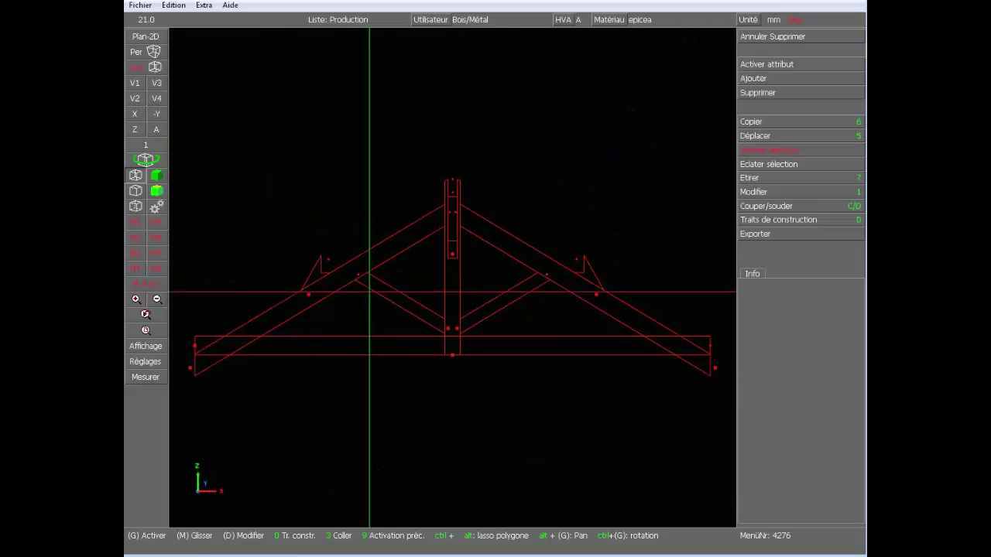
left_click(383, 243)
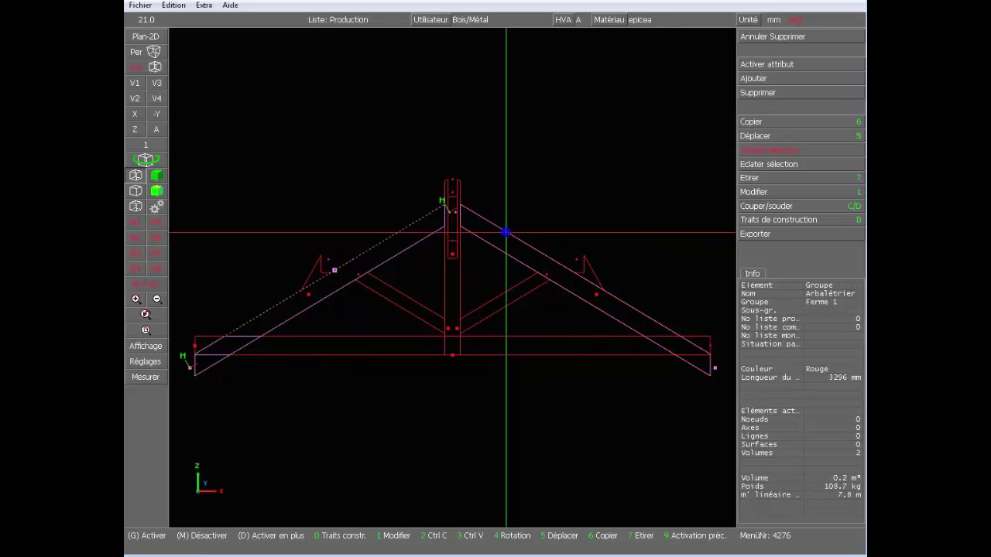
key("c")
left_click(370, 355)
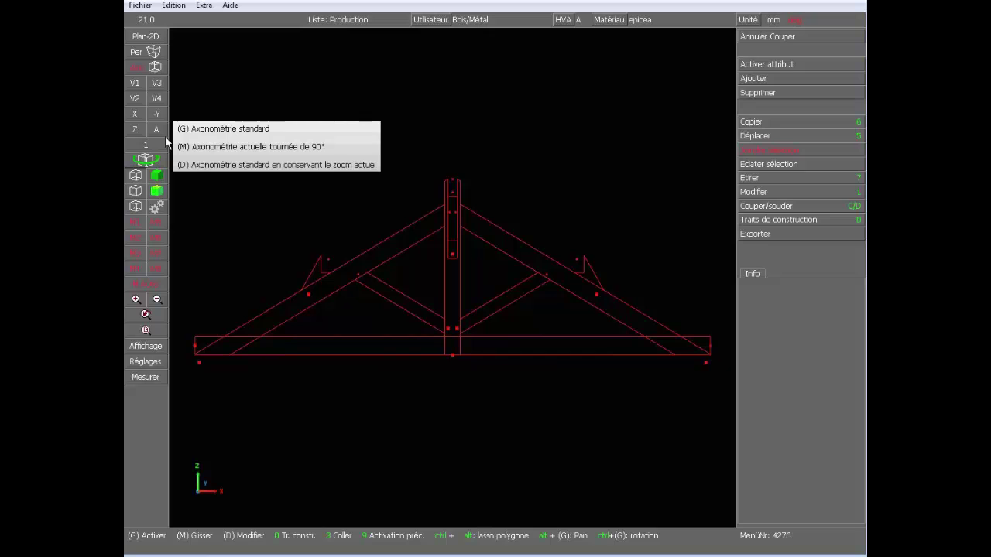
left_click(164, 137)
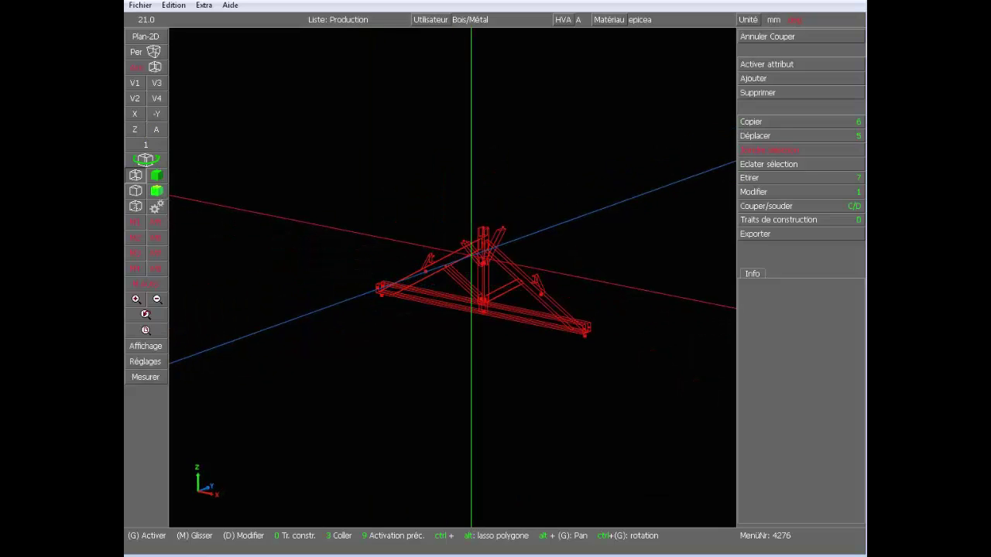
key("F4")
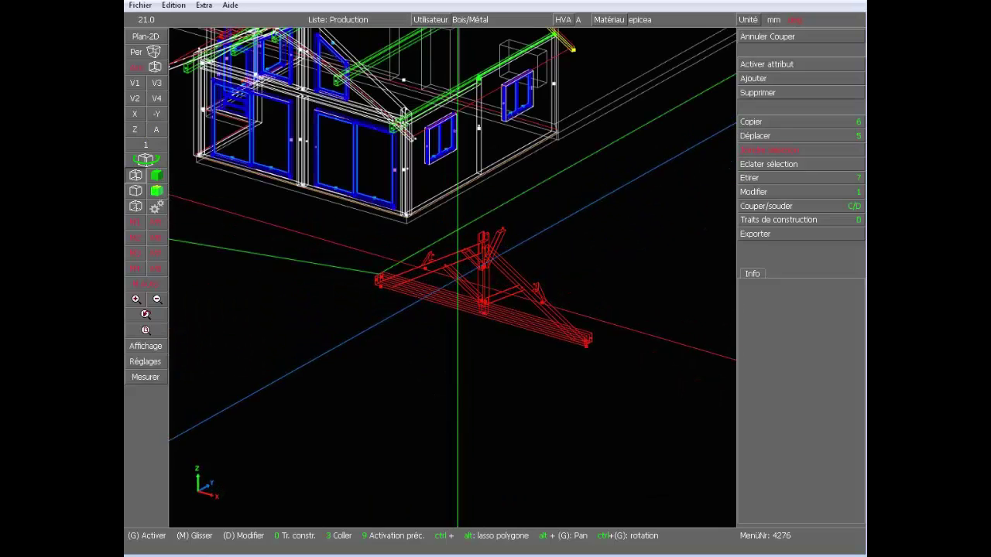
Step: Select the whole truss and move it along Z (Selon Z) from the king post's notch corner to the ridge purlin's underside
scroll(476, 254, "up", 5)
scroll(454, 278, "down", 5)
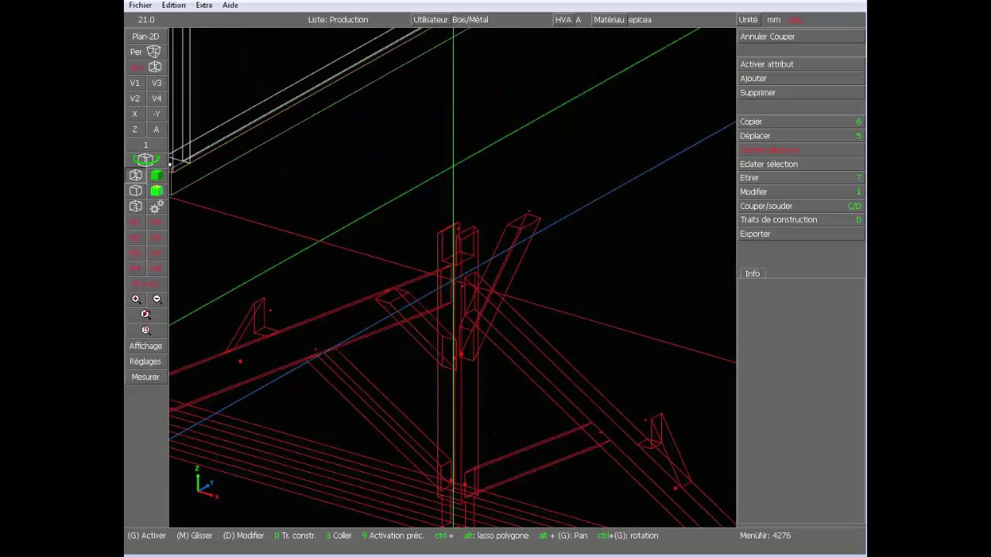
scroll(420, 320, "down", 2)
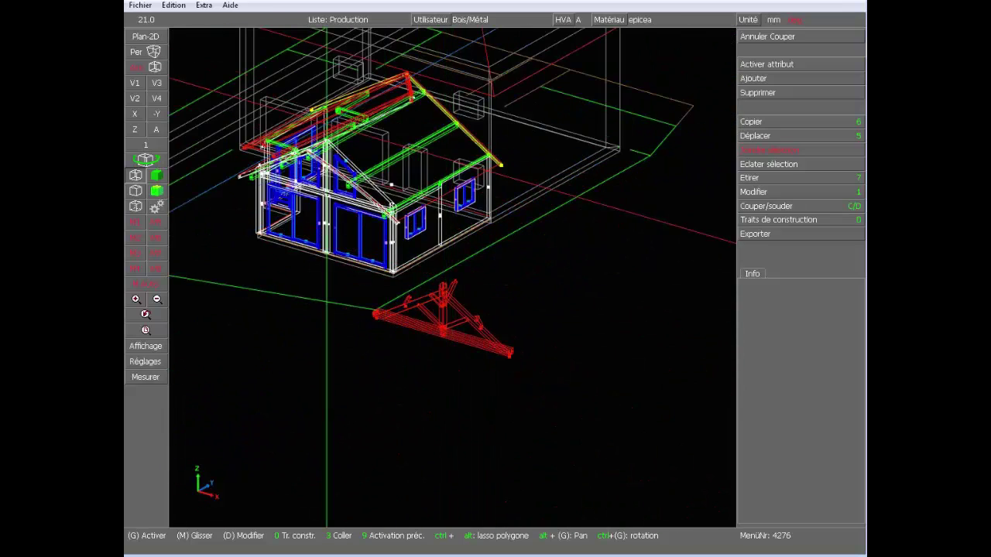
scroll(443, 310, "up", 6)
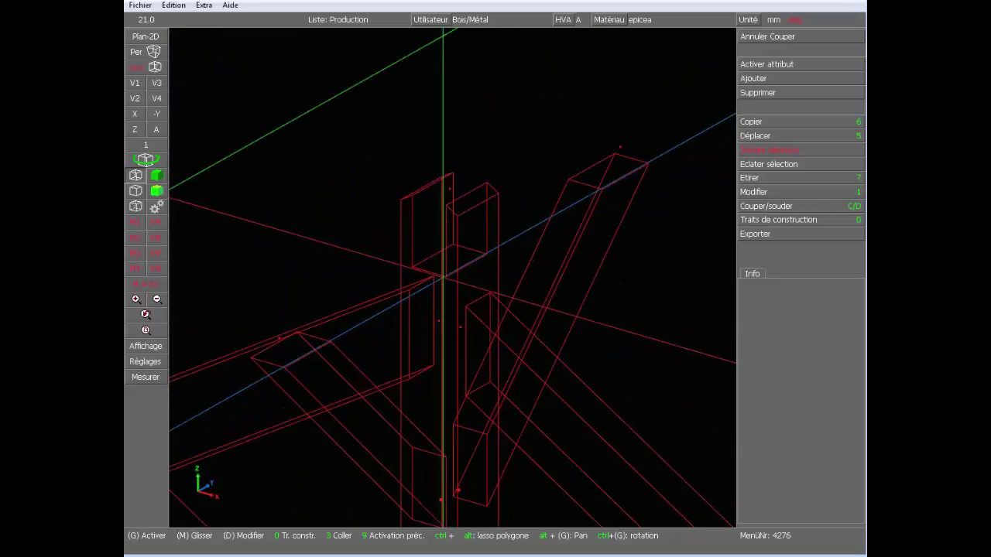
left_click(446, 277)
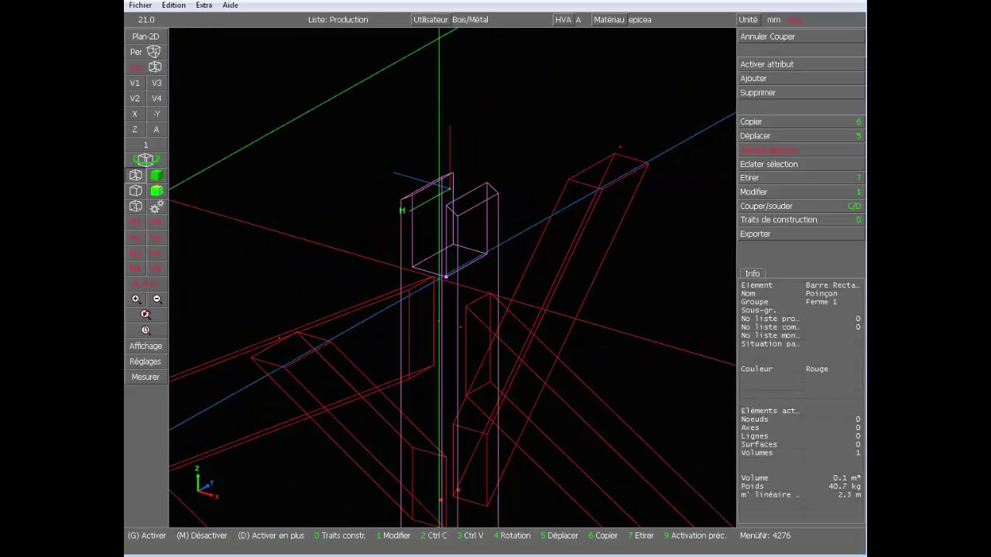
scroll(453, 274, "down", 6)
left_click_drag(332, 239, 597, 442)
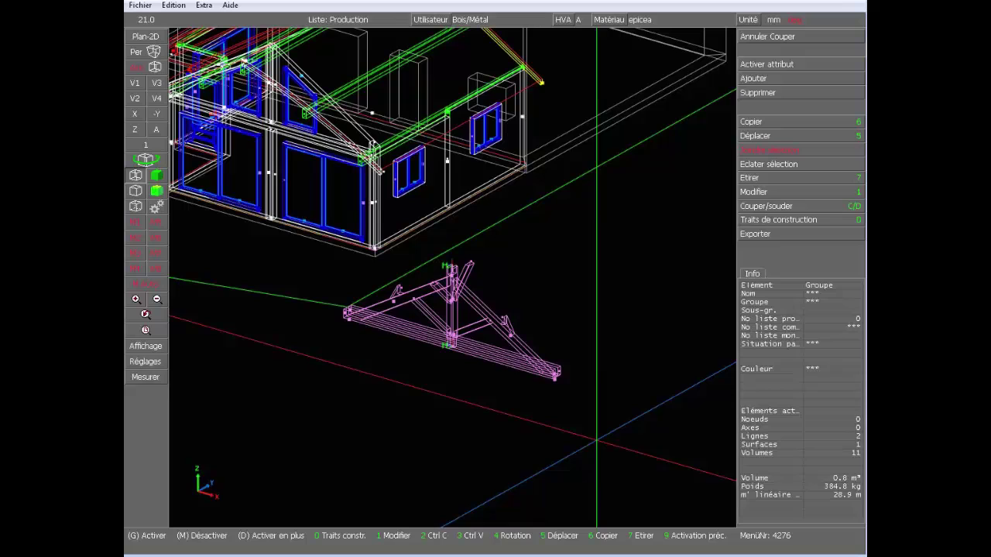
left_click(795, 137)
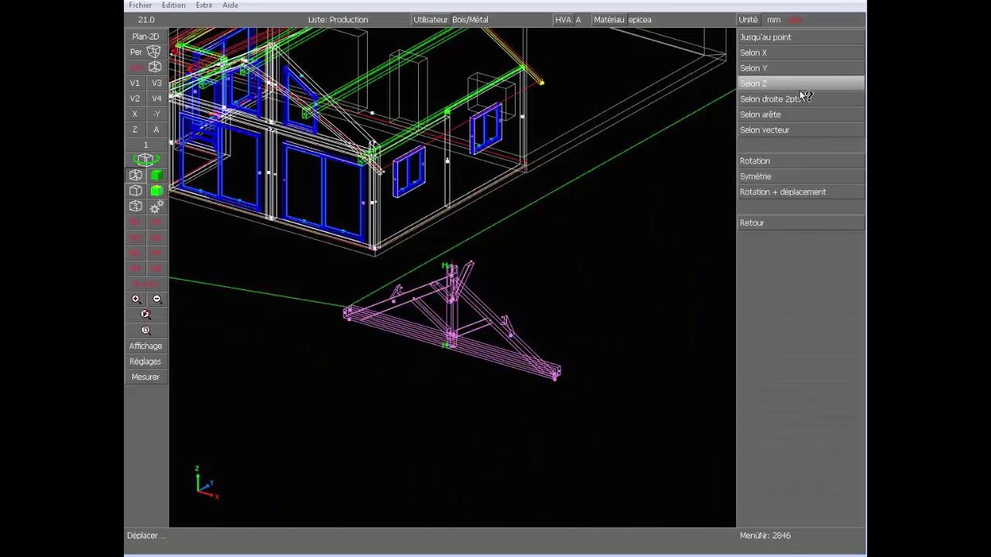
left_click(802, 85)
left_click(807, 39)
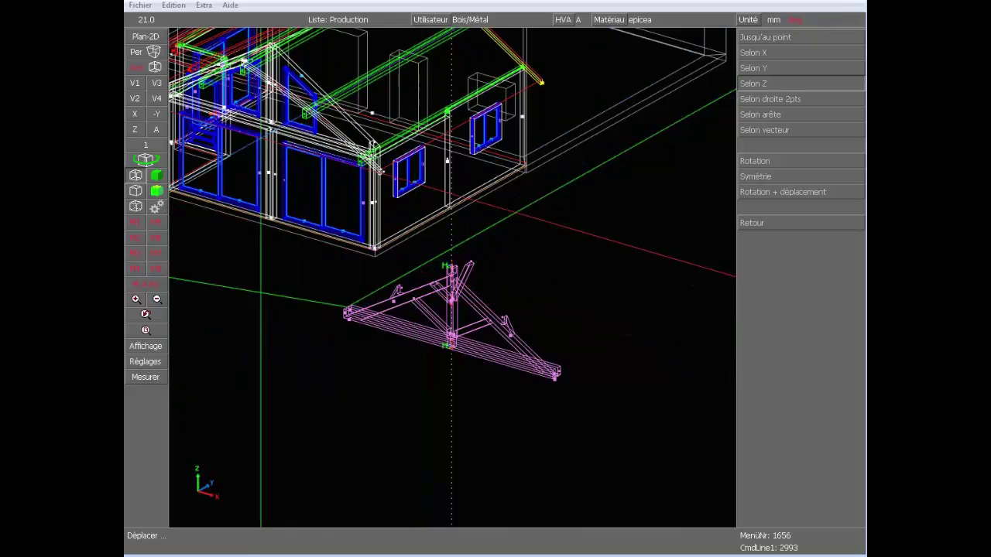
scroll(251, 97, "up", 2)
scroll(448, 256, "up", 2)
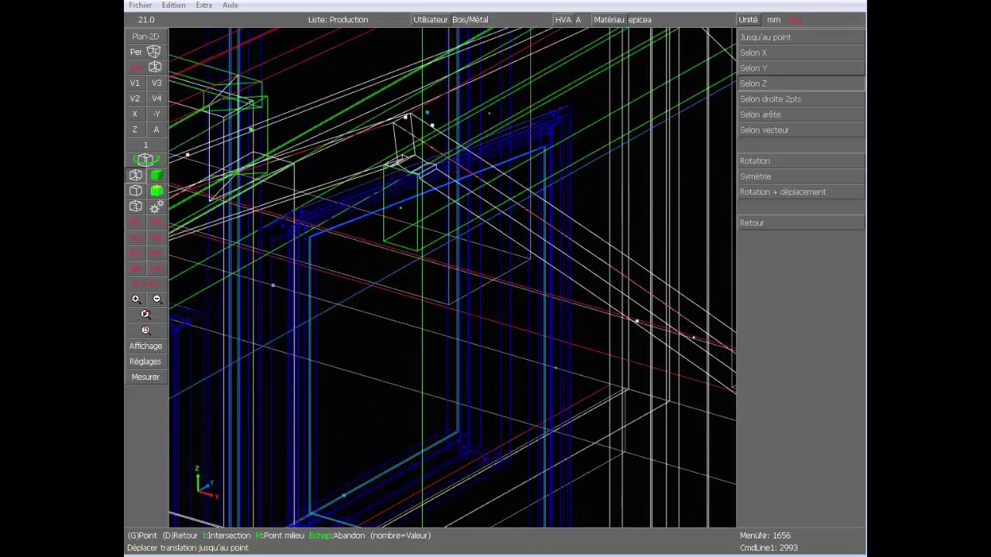
left_click(417, 251)
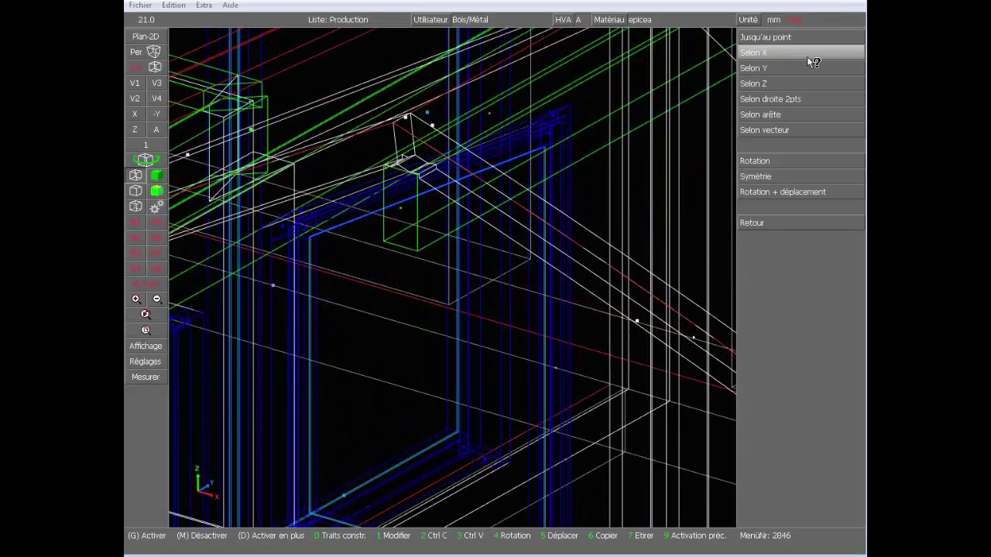
right_click(801, 51)
Step: Move the truss along X (Selon X) from the king post's axis point to the centre of the ridge purlin's end
scroll(453, 267, "down", 4)
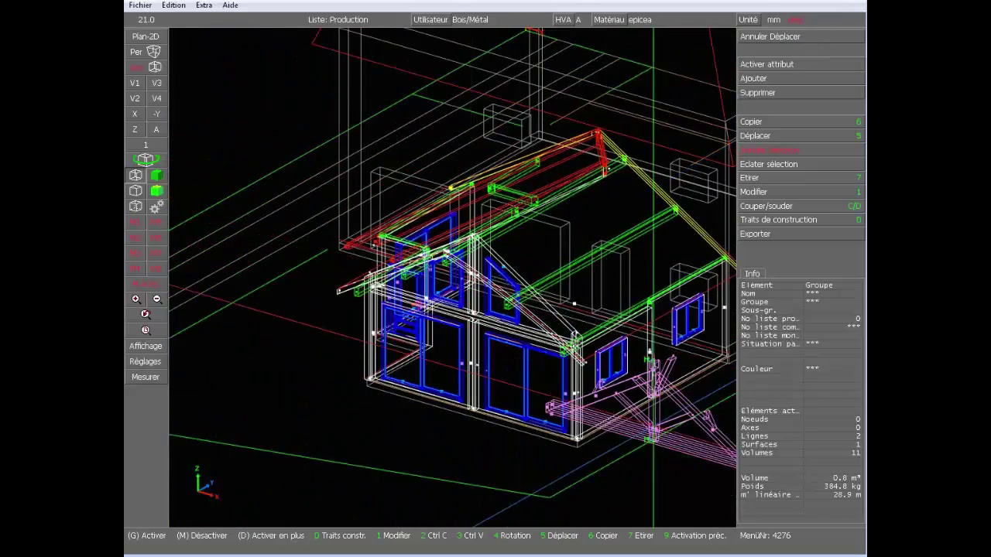
scroll(653, 436, "down", 2)
mouse_move(456, 291)
middle_mouse_down()
mouse_move(452, 277)
mouse_move(414, 264)
mouse_move(504, 337)
middle_mouse_up()
middle_click_drag(453, 271, 452, 279)
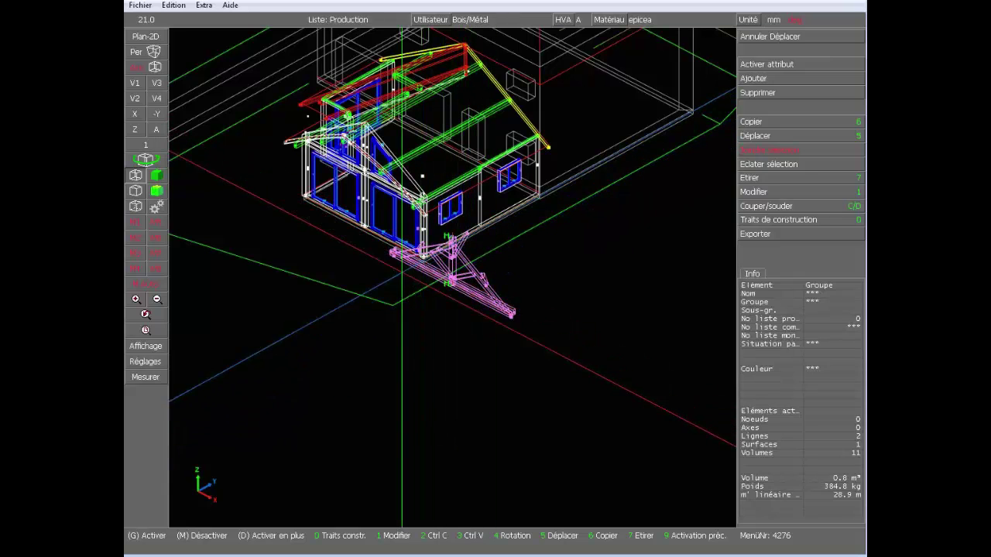
scroll(447, 240, "up", 5)
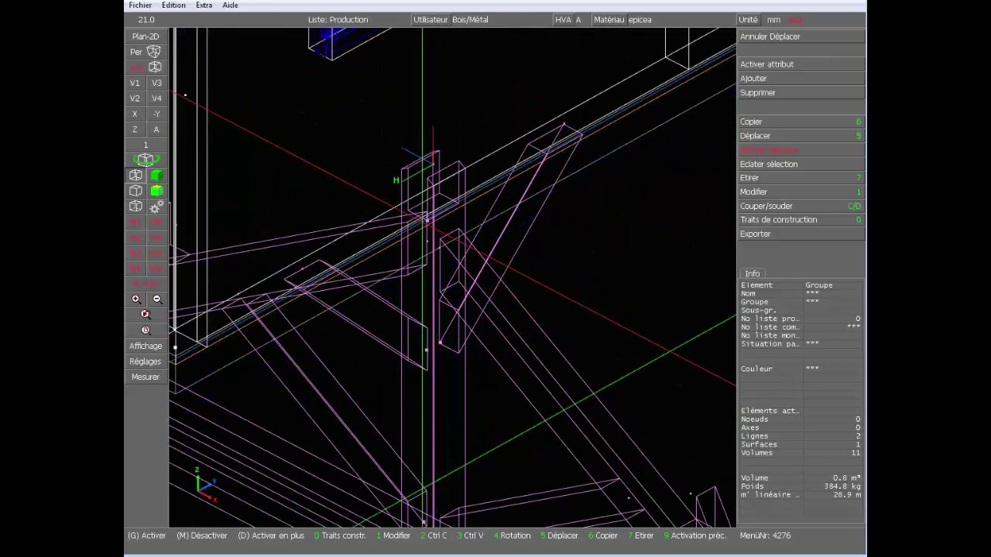
scroll(426, 219, "up", 3)
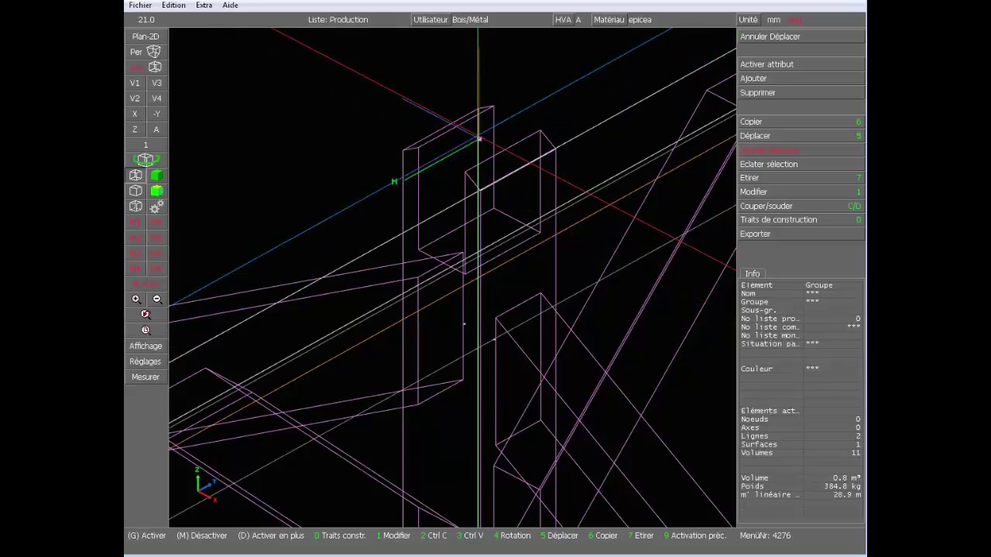
scroll(481, 151, "up", 4)
scroll(448, 240, "down", 5)
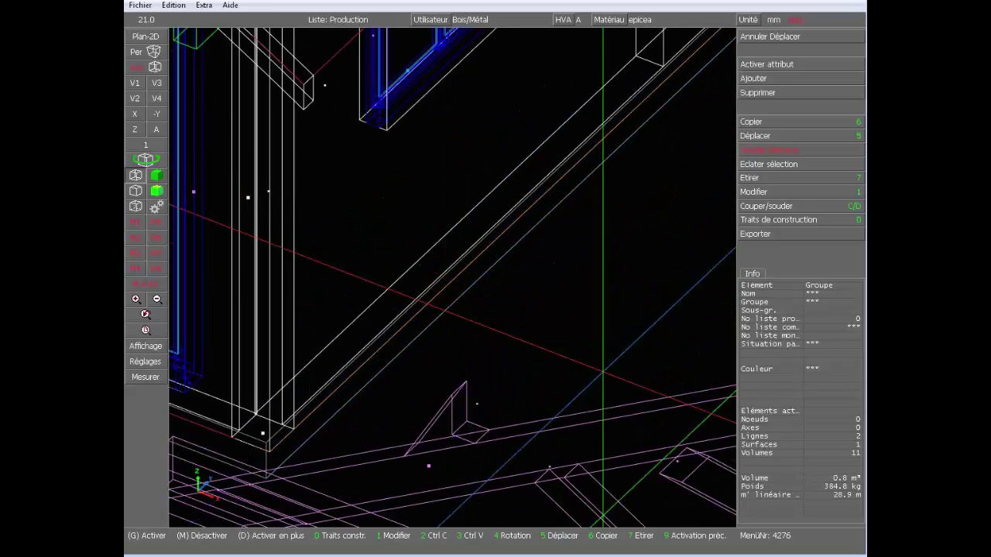
scroll(448, 240, "up", 5)
scroll(448, 240, "down", 5)
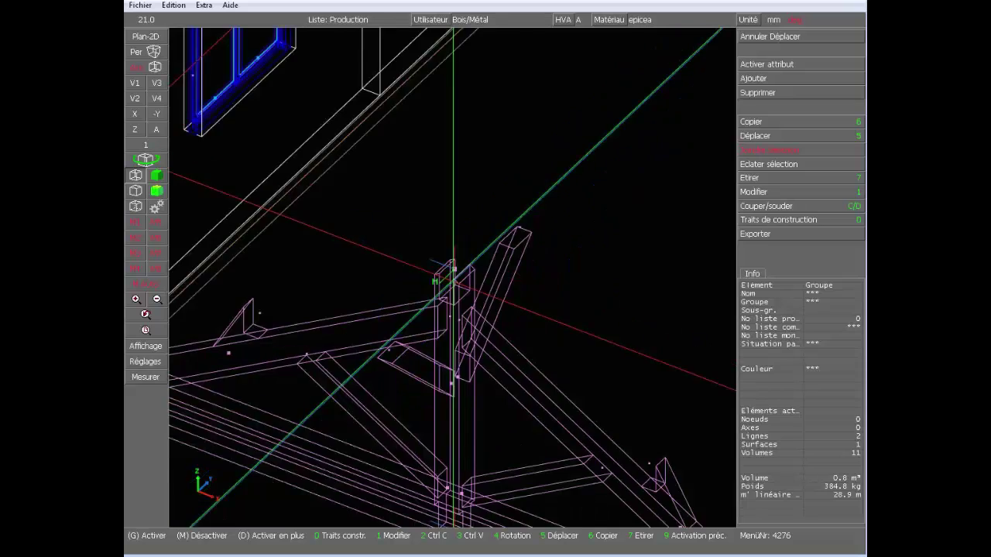
left_click(785, 141)
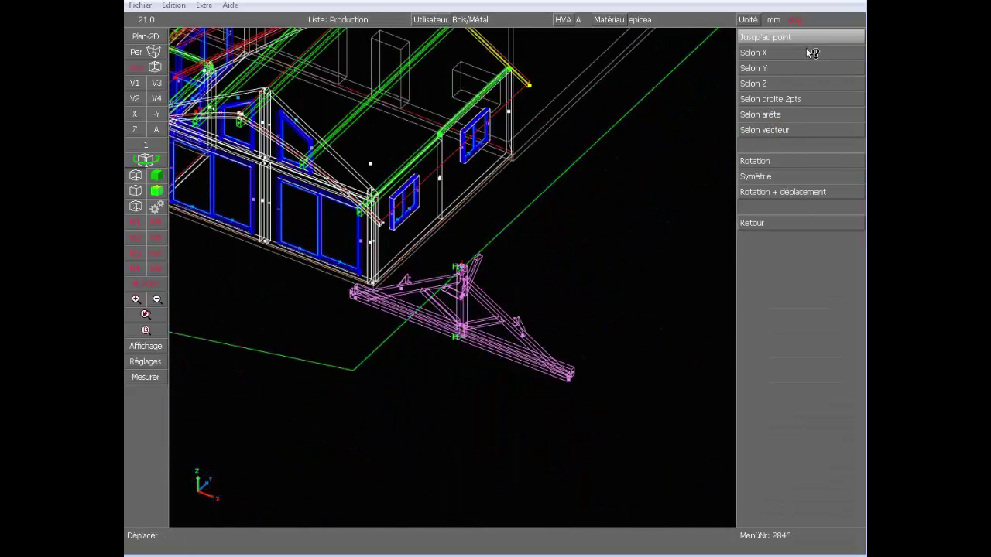
left_click(796, 52)
left_click(796, 37)
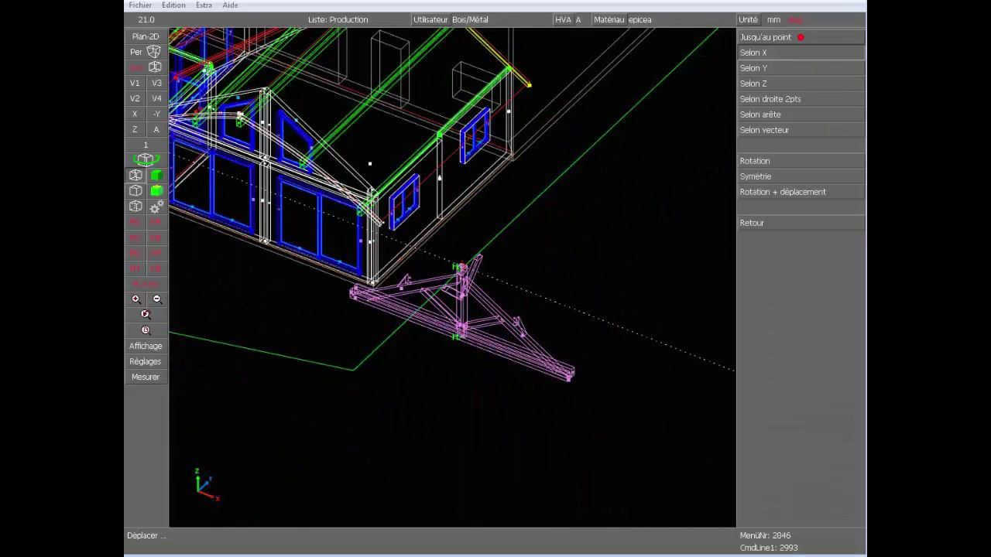
scroll(237, 124, "up", 2)
scroll(457, 264, "up", 5)
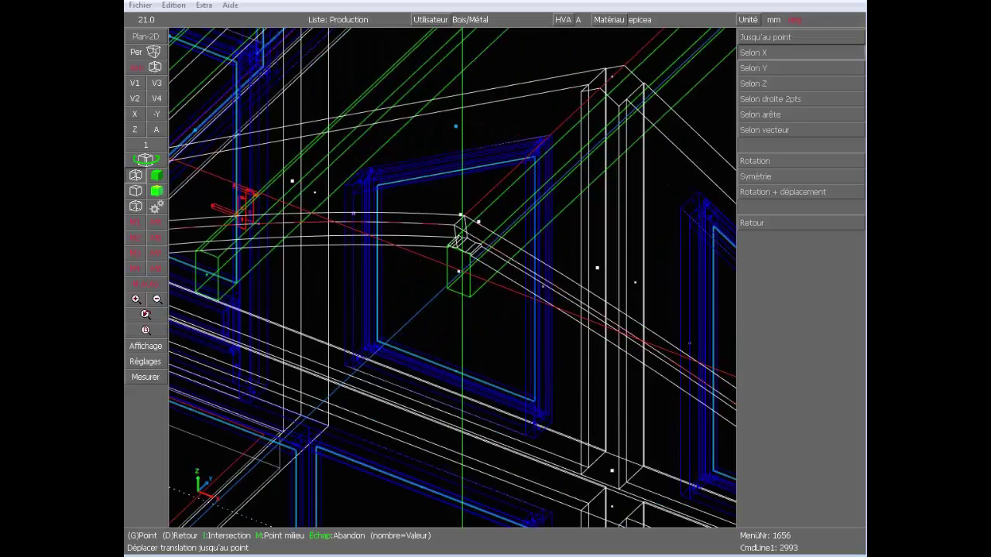
left_click(460, 271)
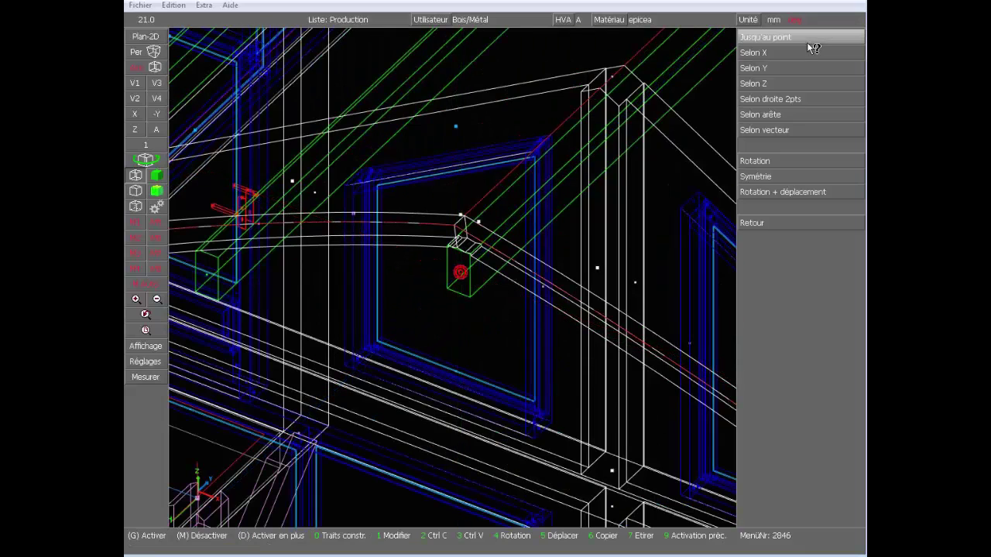
right_click(755, 81)
Step: Move the truss along Y (SelonY) from its end corner to the corner of the side wall's post beside the smaller roof
middle_click_drag(329, 236, 513, 187)
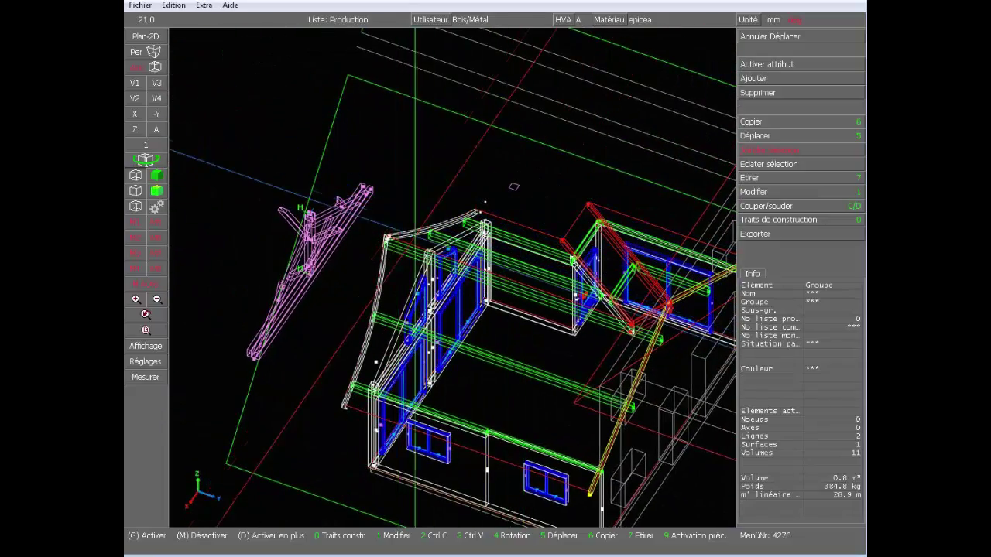
scroll(328, 179, "up", 5)
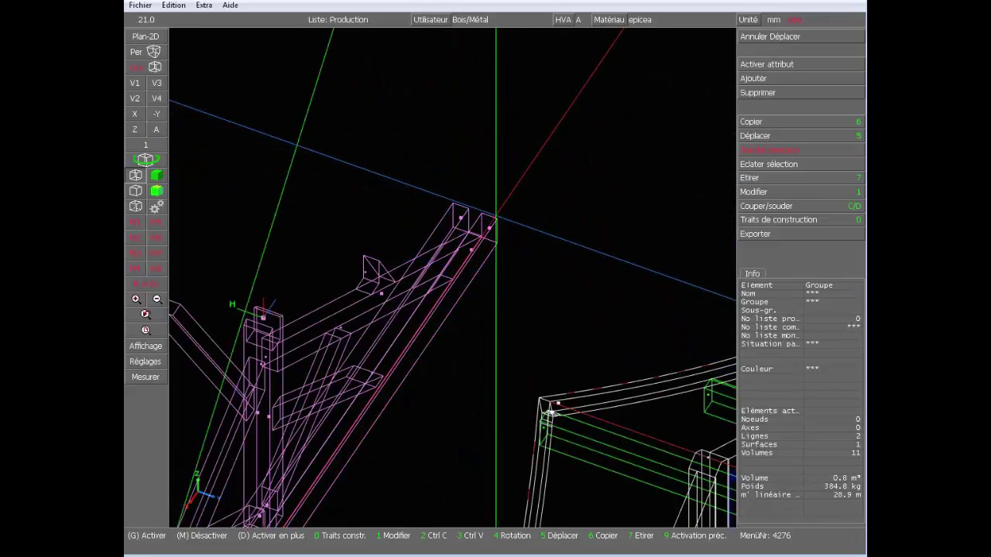
scroll(537, 271, "down", 5)
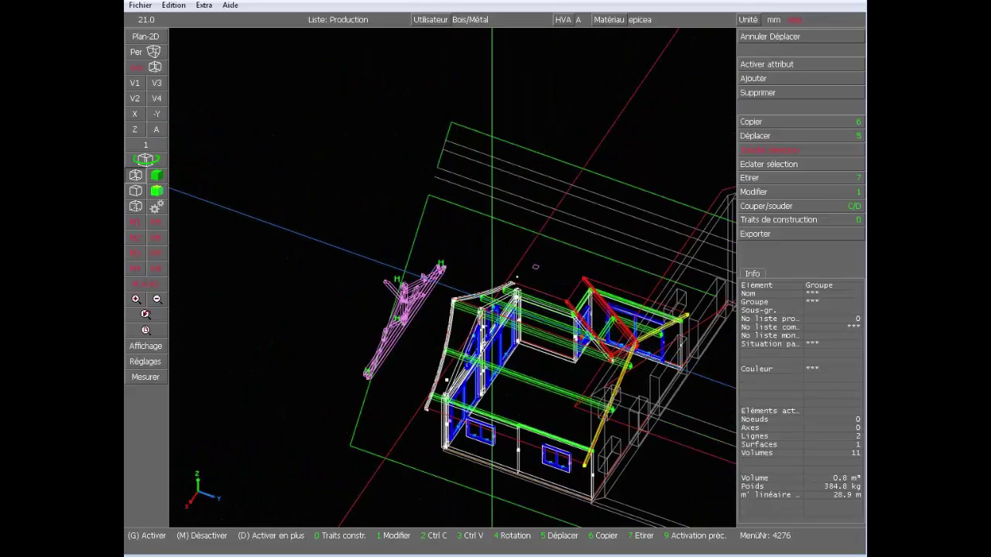
scroll(582, 322, "up", 5)
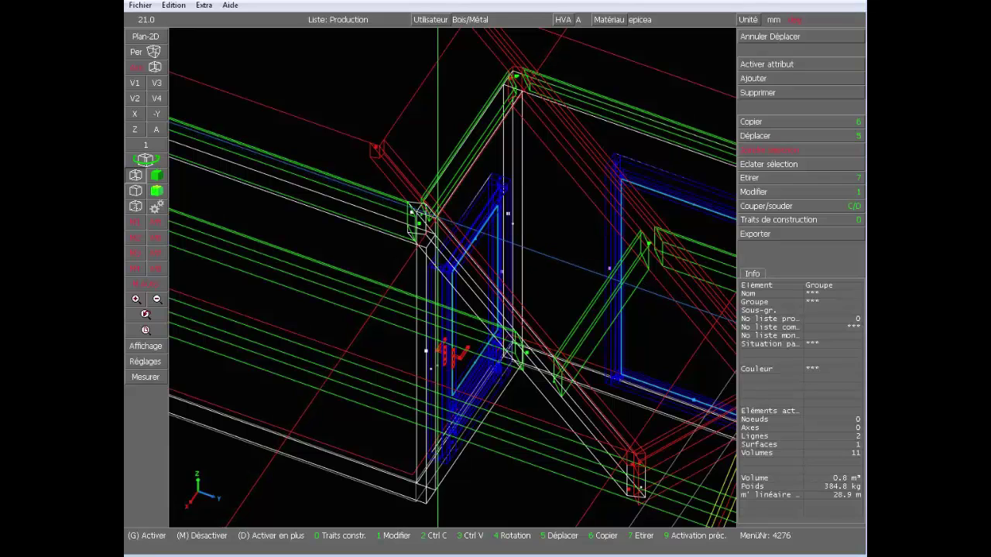
scroll(422, 221, "down", 5)
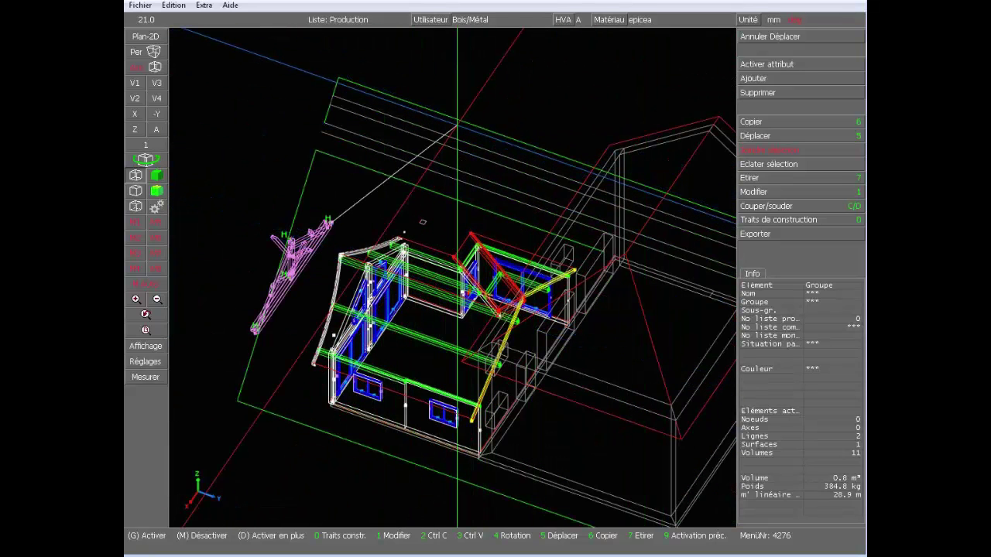
key("5")
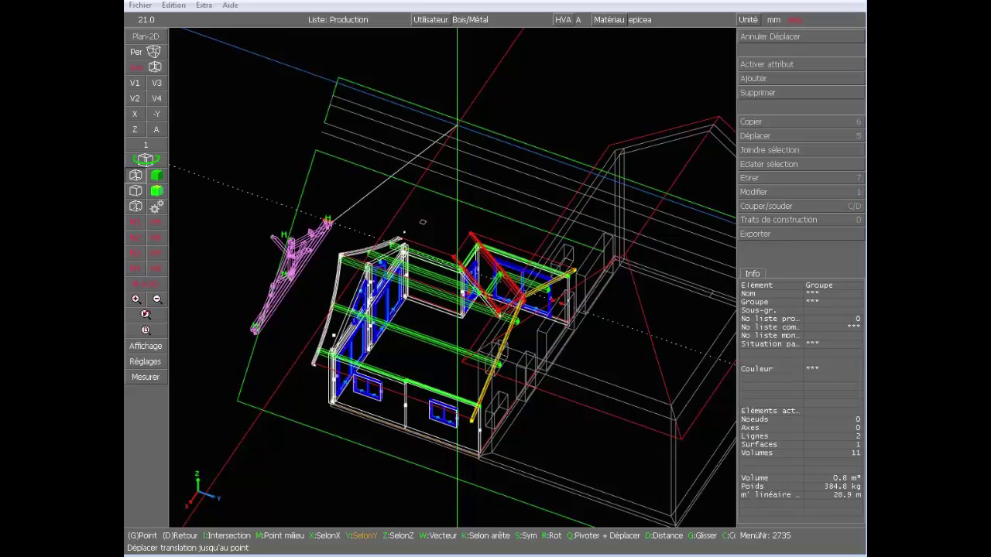
scroll(423, 221, "up", 6)
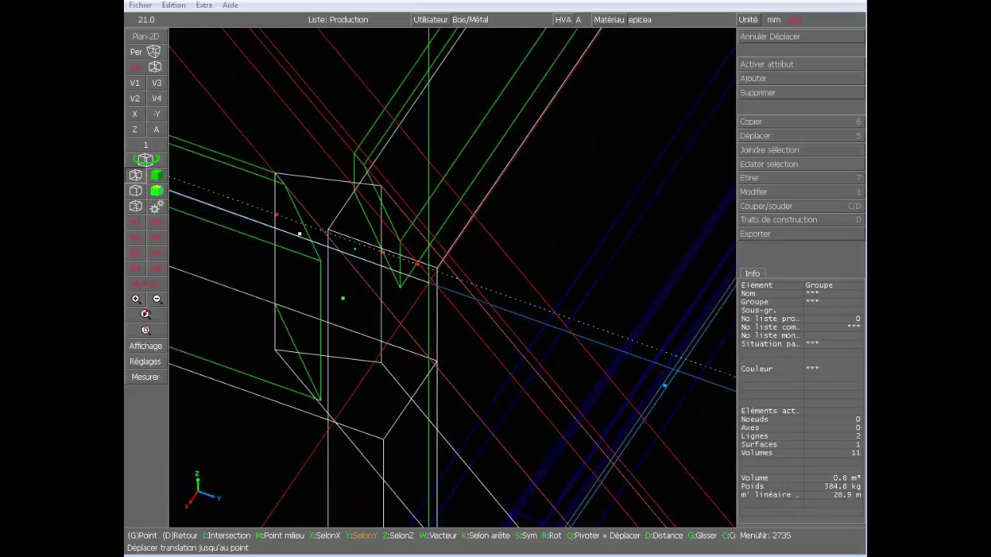
left_click(437, 268)
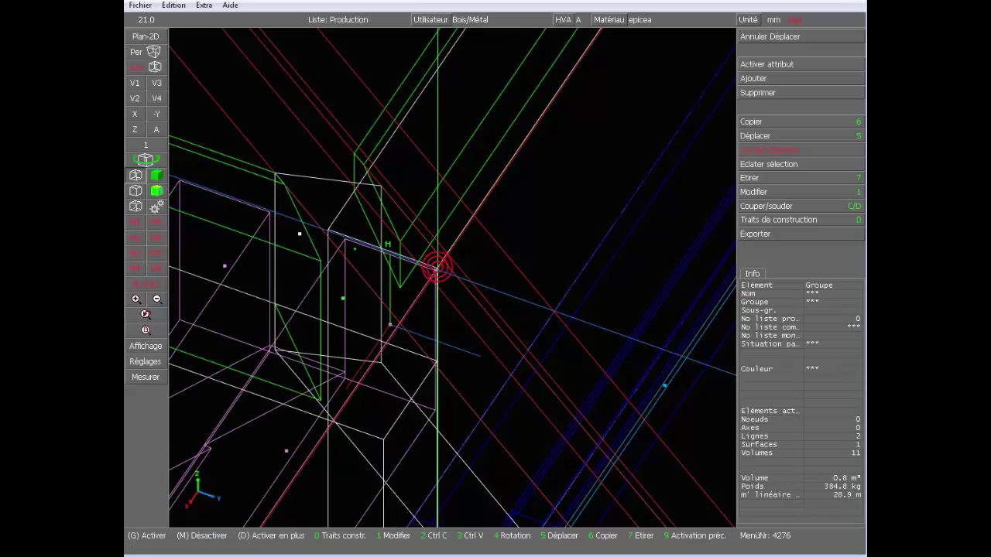
scroll(412, 337, "down", 5)
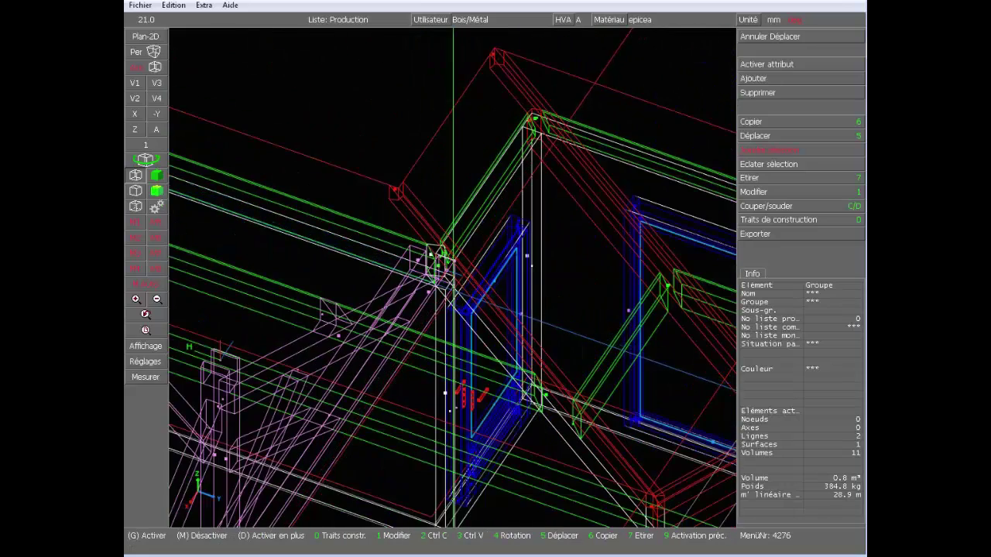
Step: Display the model shaded, deselect the truss and hide the two main roof surfaces of the extension
left_click(155, 174)
left_click_drag(356, 281, 542, 281, "ctrl")
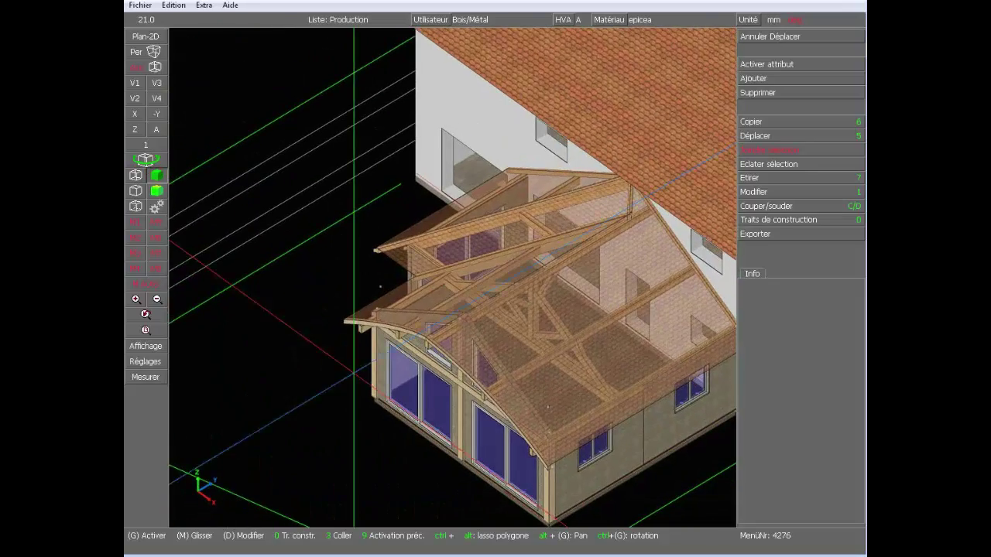
left_click(612, 272)
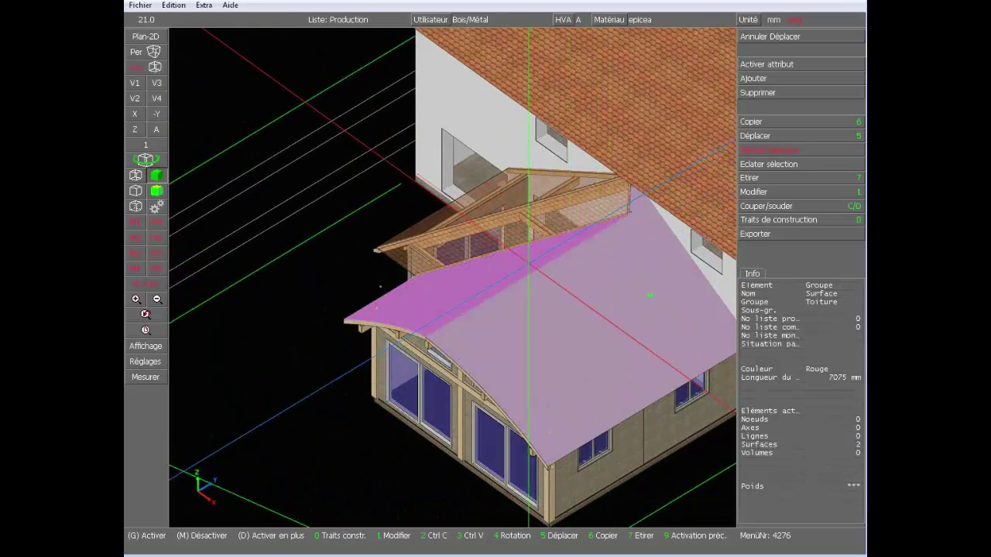
key("Delete")
Step: Examine how the truss meets the purlins, the king post and the side wall's top from several angles
scroll(570, 322, "up", 7)
mouse_move(569, 322)
left_mouse_down("ctrl")
mouse_move(500, 329)
mouse_move(534, 274)
left_mouse_up("ctrl")
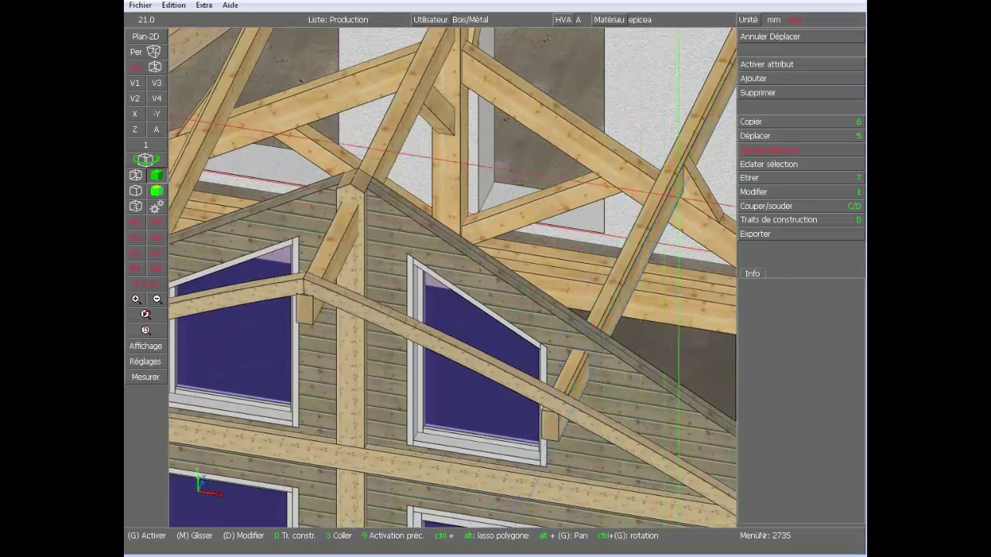
scroll(678, 197, "up", 5)
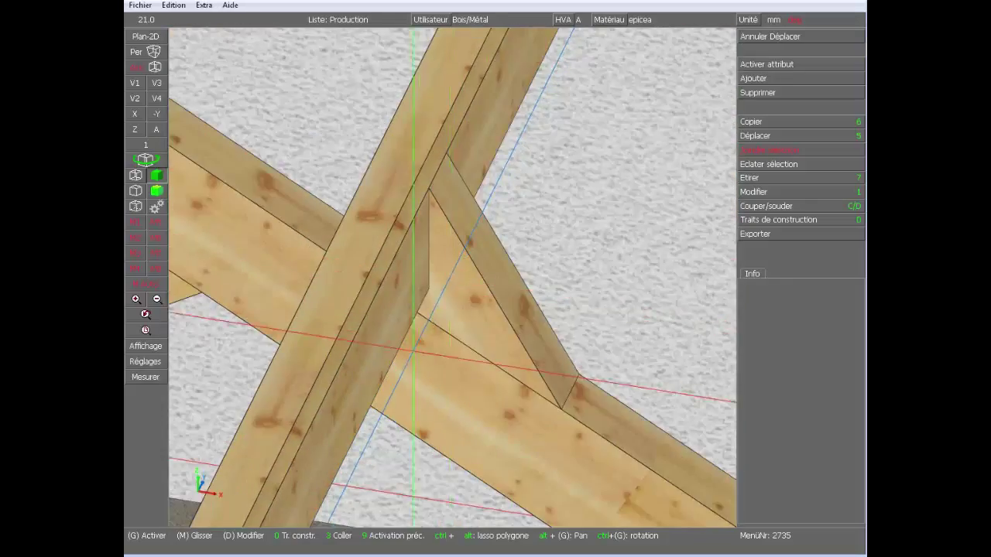
mouse_move(452, 276)
left_mouse_down("ctrl")
mouse_move(352, 279)
mouse_move(379, 247)
left_mouse_up("ctrl")
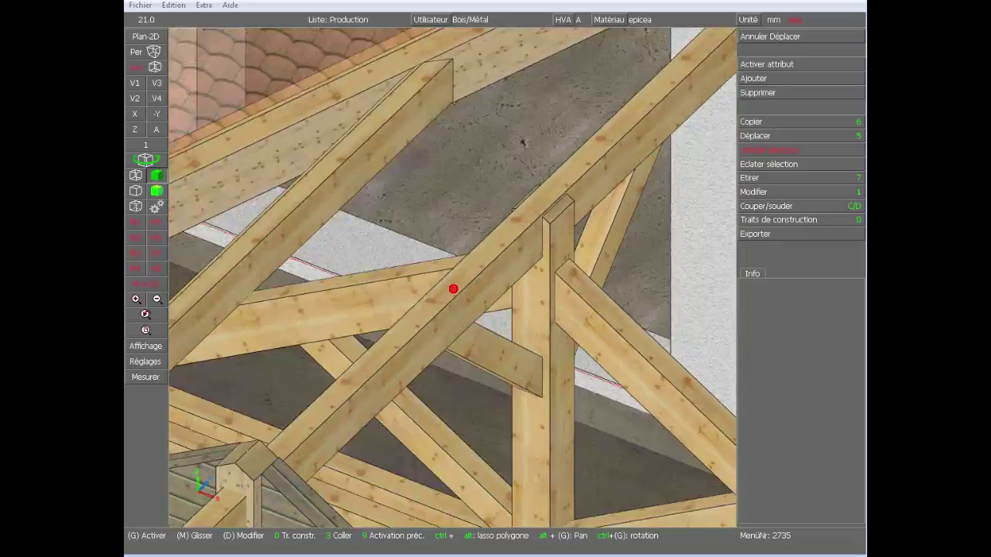
left_click_drag(453, 288, 360, 306, "ctrl")
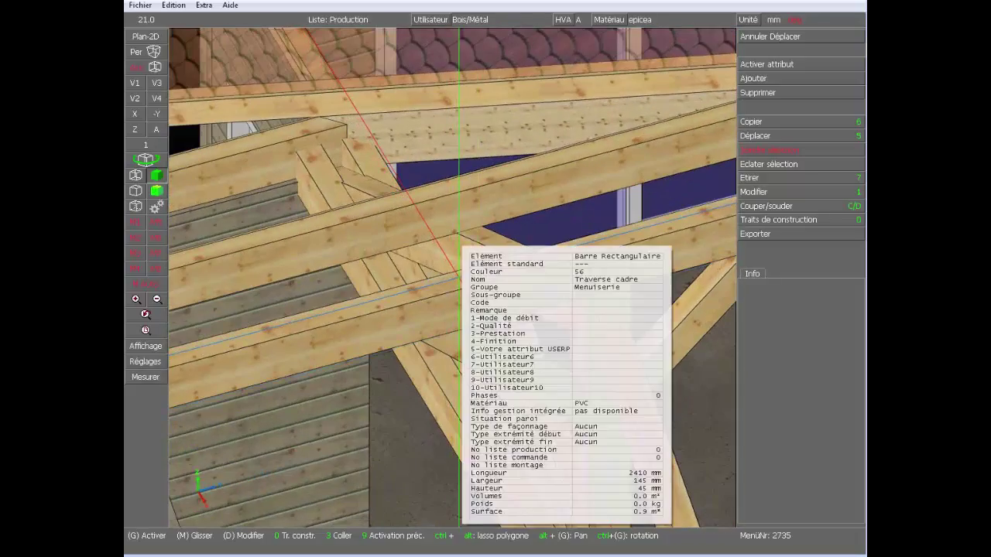
scroll(445, 273, "down", 5)
scroll(524, 480, "up", 2)
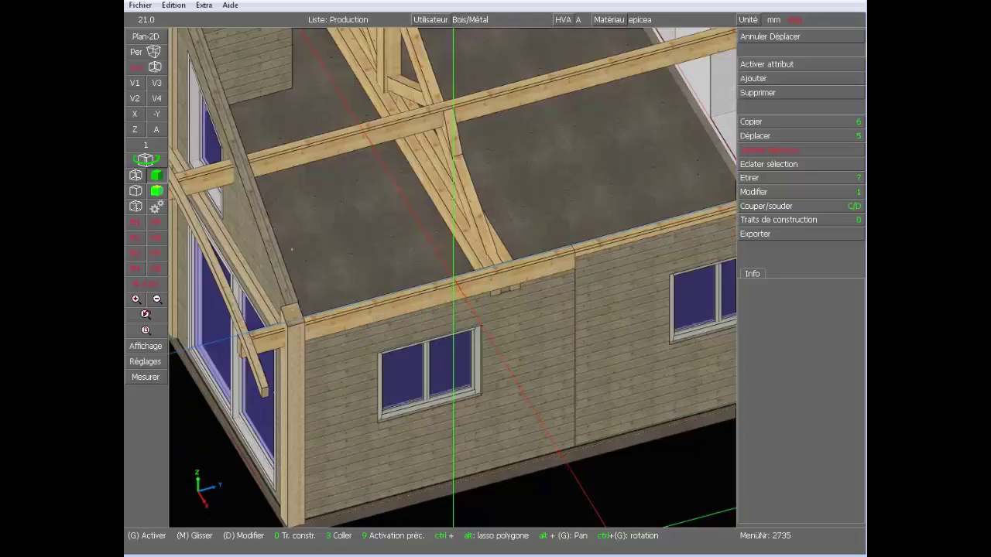
Step: Copy the truss's ridge brace (Lien) along Y to the face of the front gable's ridge-side post
left_click_drag(453, 277, 308, 241, "ctrl")
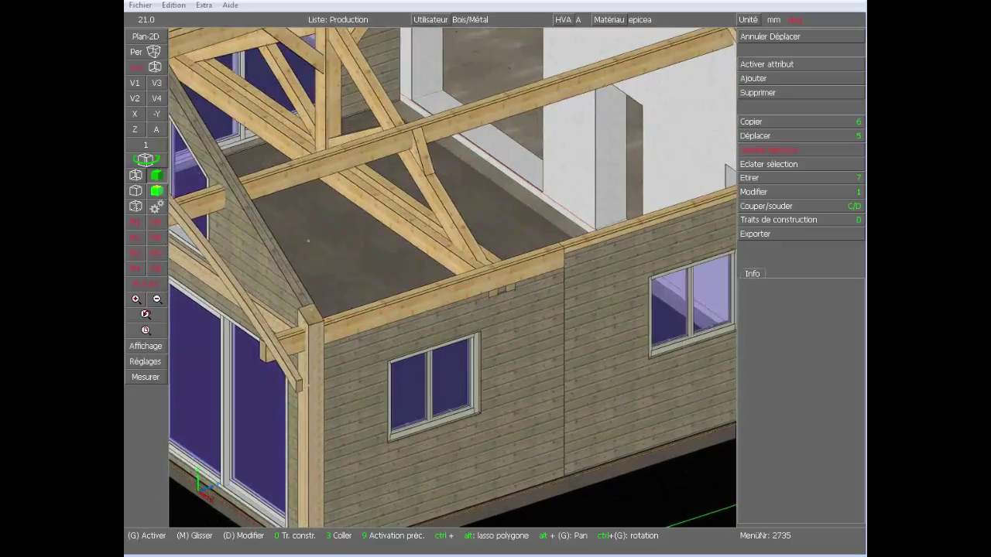
scroll(635, 434, "down", 3)
scroll(450, 253, "up", 3)
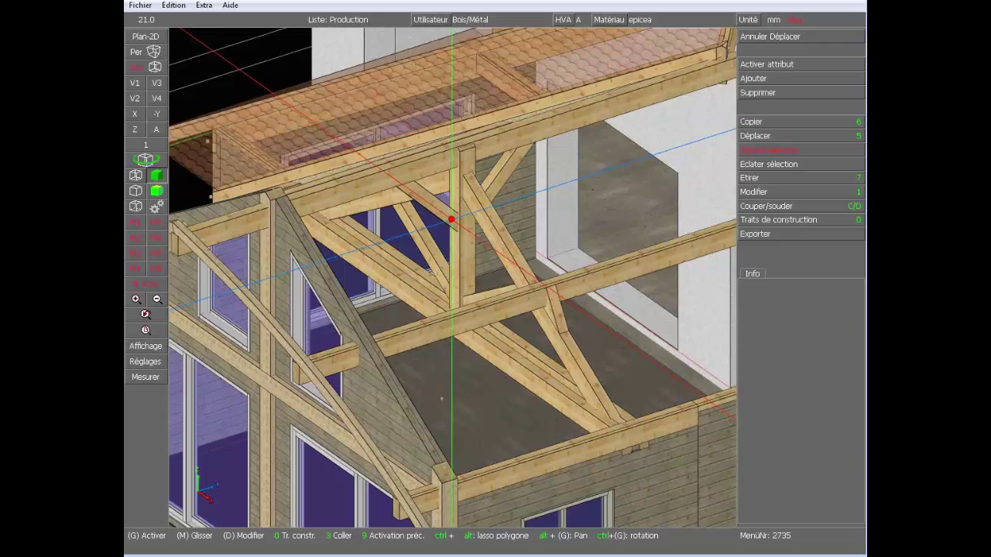
left_click(451, 220)
scroll(463, 206, "up", 5)
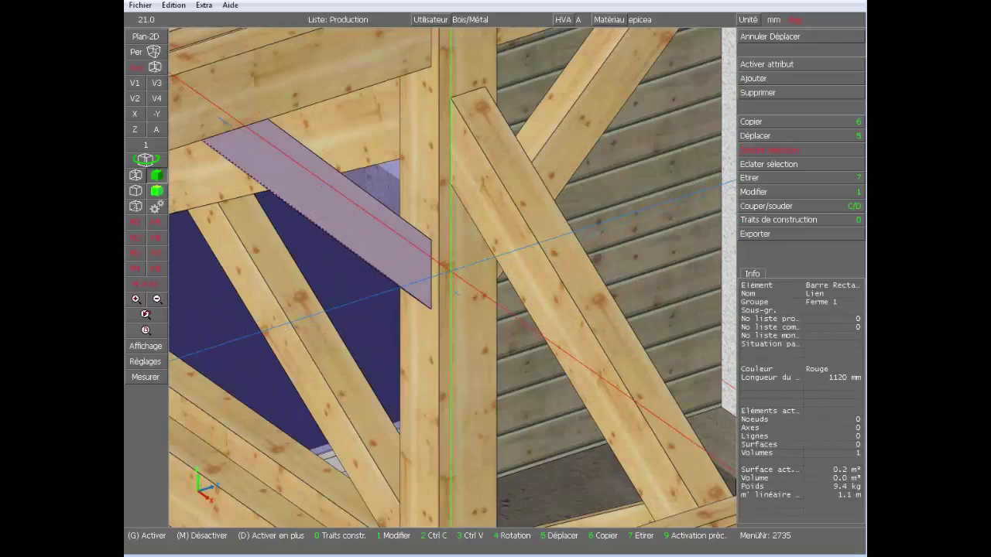
scroll(420, 244, "down", 5)
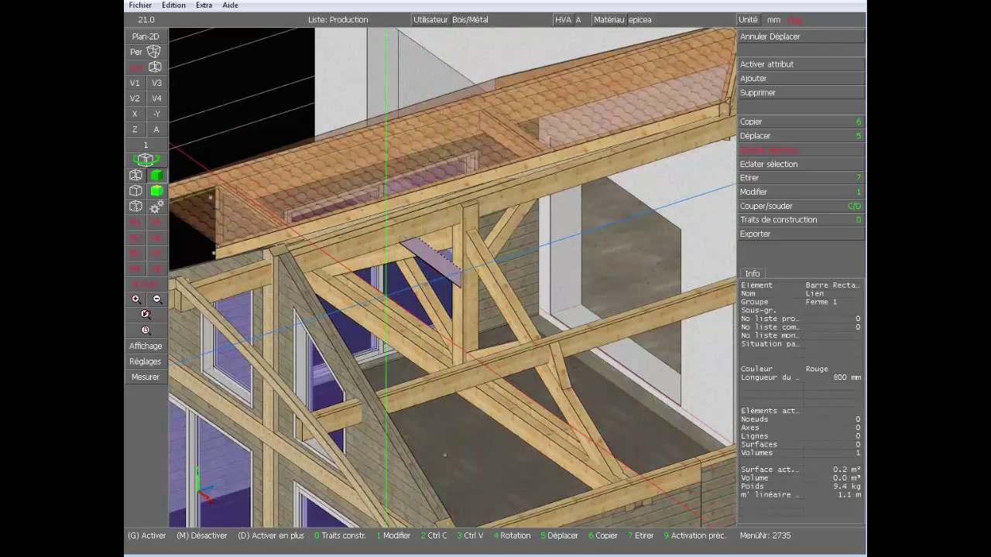
key("6")
key("y")
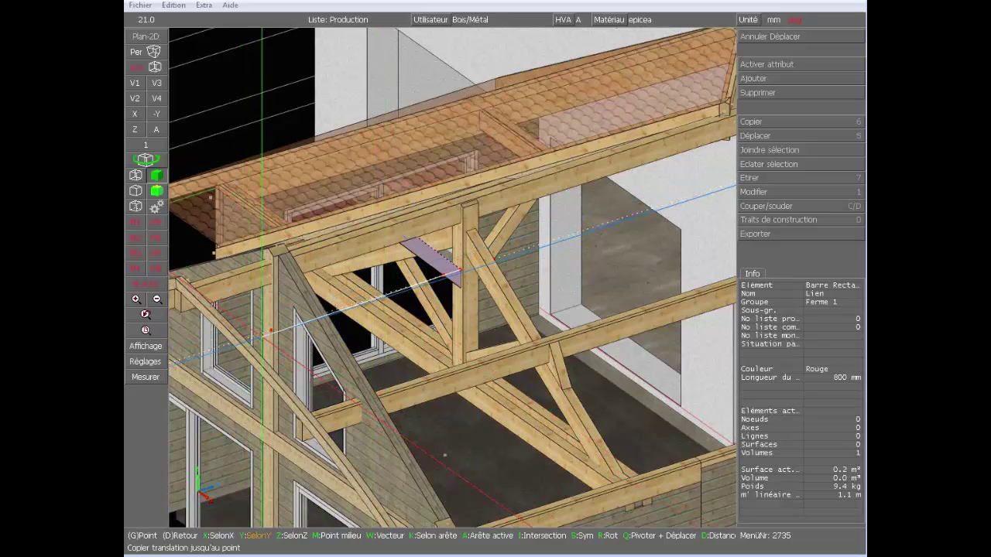
left_click(272, 329)
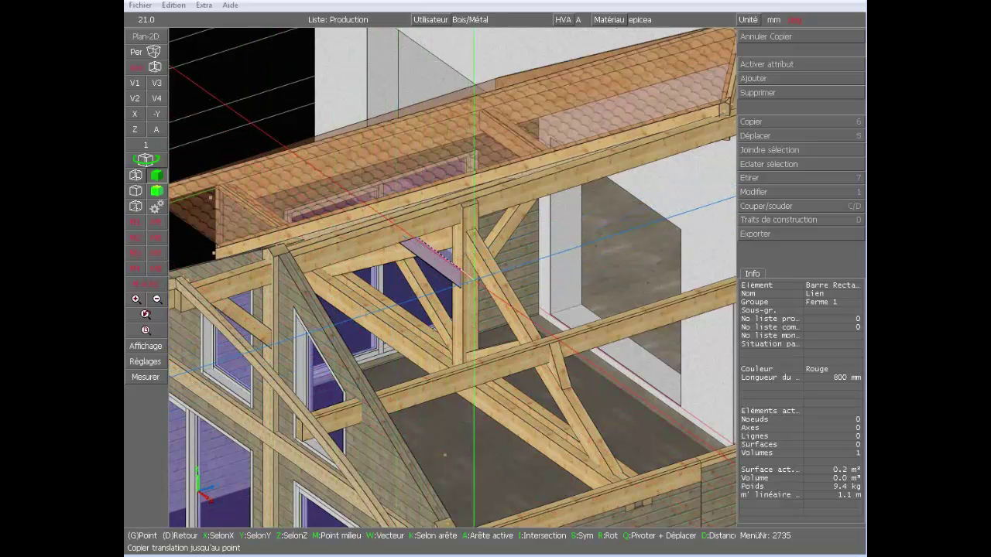
Step: Place a second copy of the brace along Y under the purlin's end at the house wall and deselect everything
middle_click_drag(602, 237, 453, 278)
key("y")
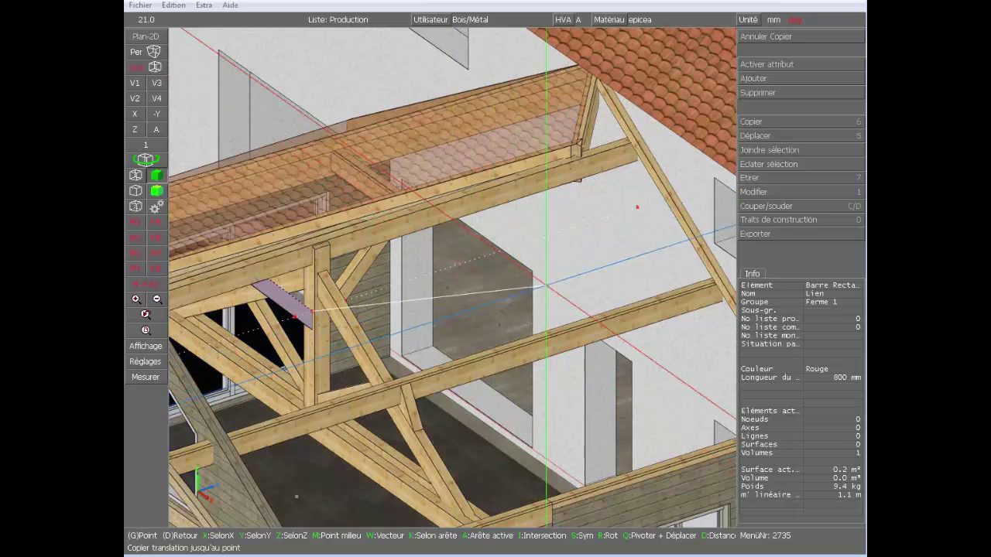
left_click(637, 207)
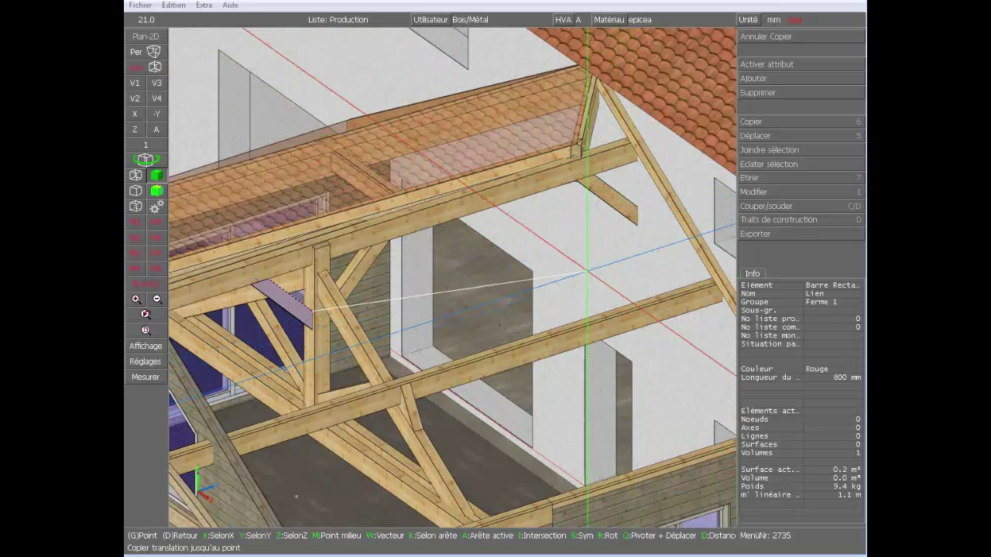
right_click(592, 255)
scroll(415, 264, "down", 5)
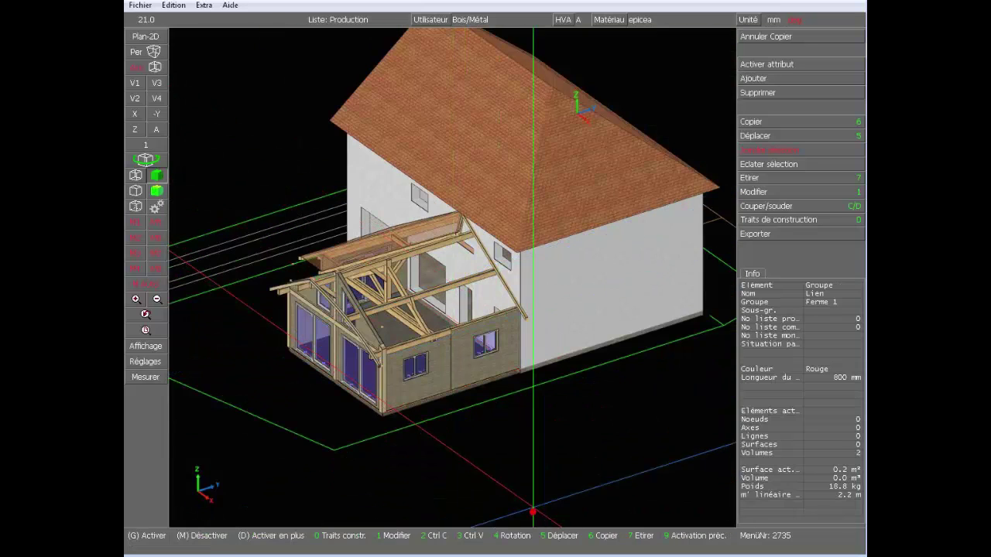
middle_click(532, 511)
Step: Copy the straight rafter (Chevron) at the house wall along Y to the gable post's corner at the front of the extension
scroll(381, 327, "up", 5)
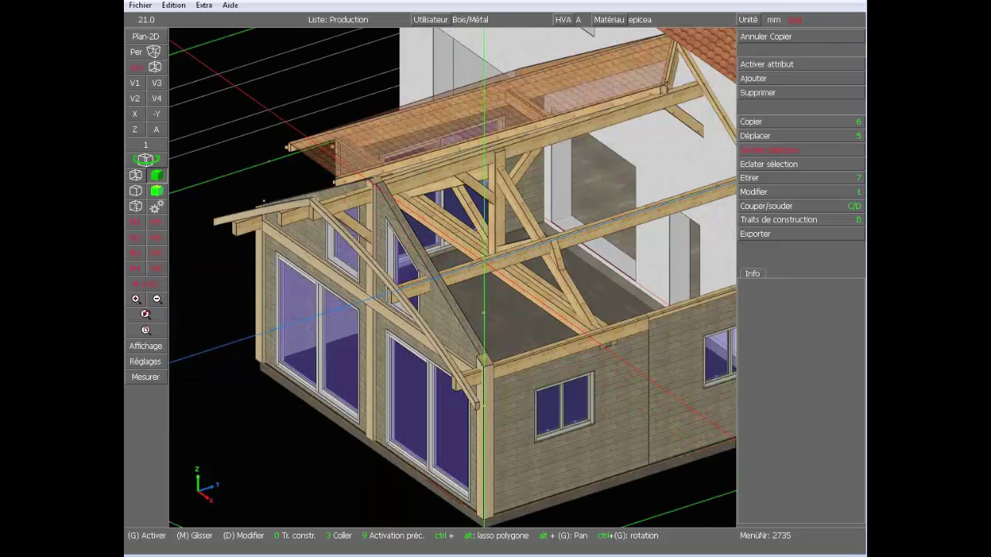
scroll(489, 310, "down", 2)
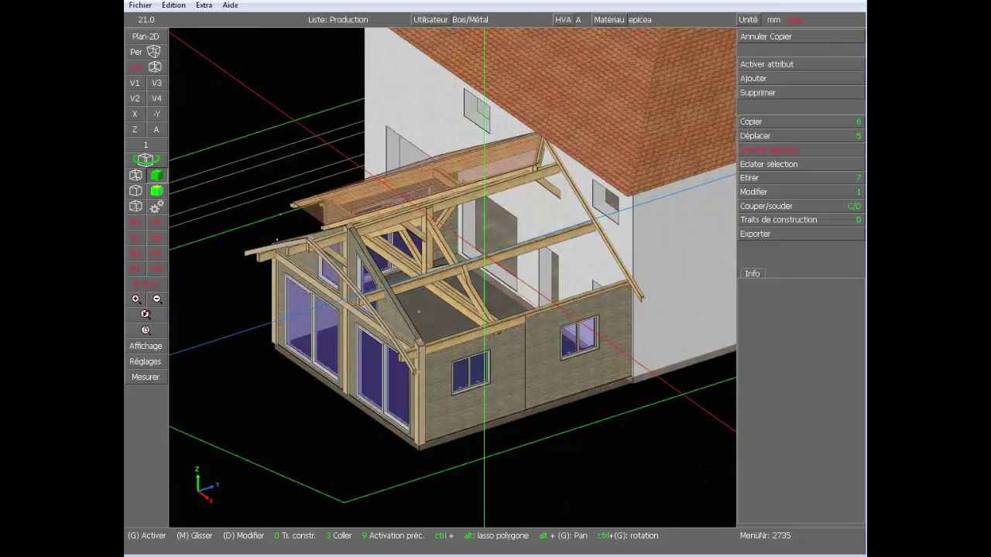
left_click_drag(481, 261, 512, 307, "ctrl")
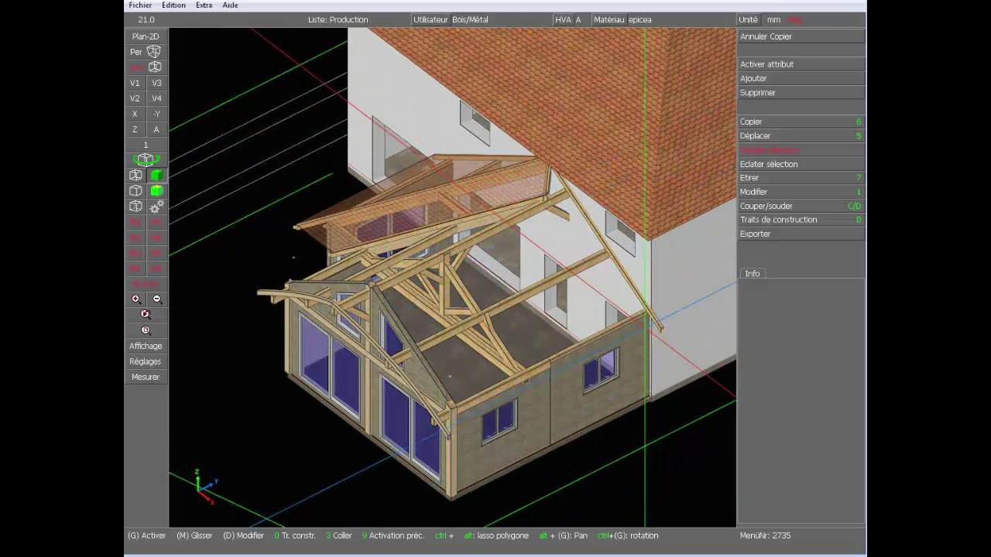
scroll(645, 319, "up", 5)
left_click(571, 236)
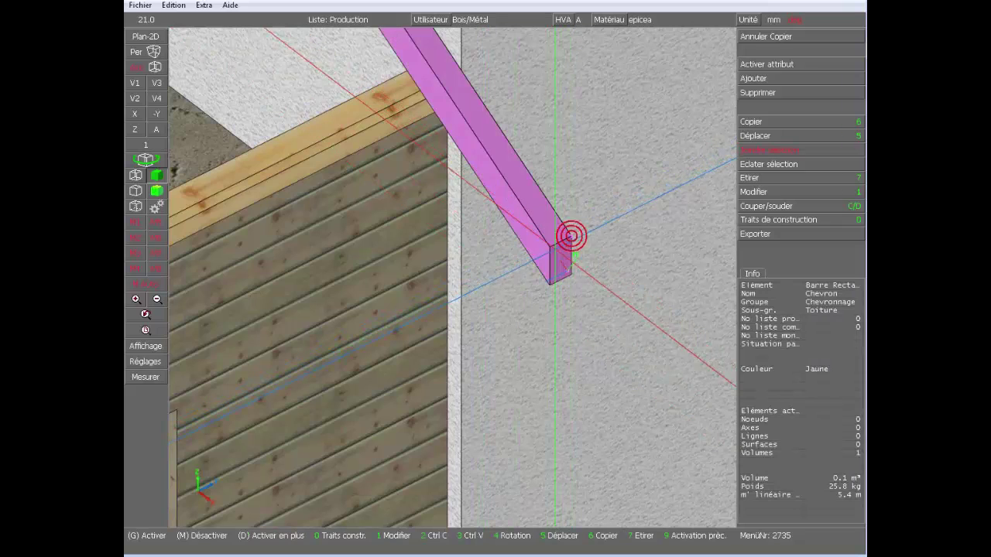
scroll(572, 236, "down", 5)
scroll(263, 372, "up", 2)
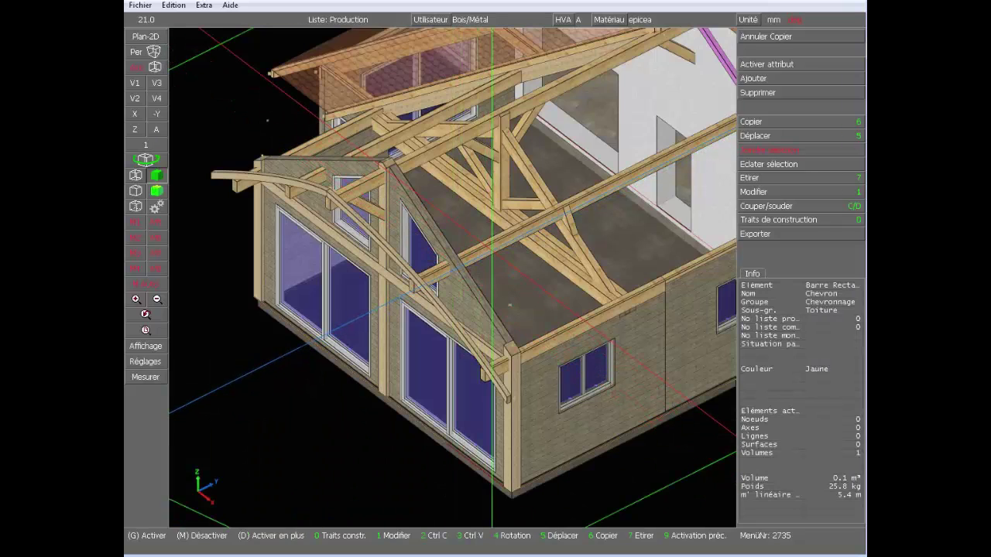
scroll(453, 271, "down", 3)
scroll(453, 271, "up", 2)
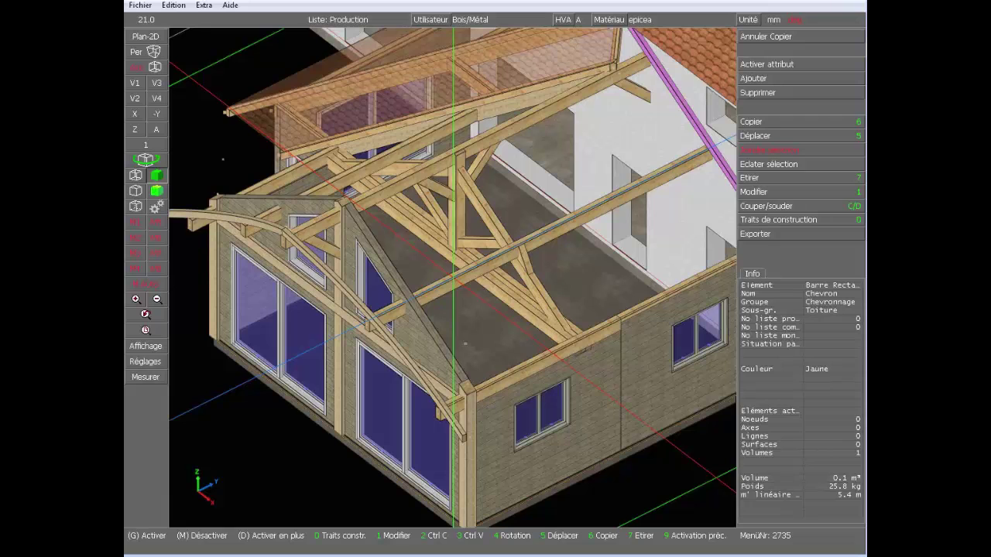
key("6")
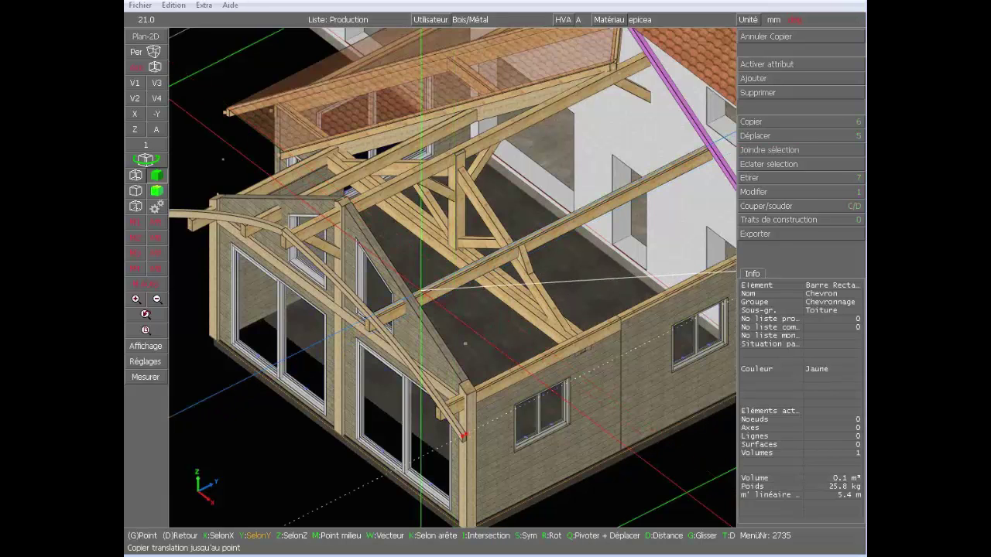
scroll(452, 277, "up", 3)
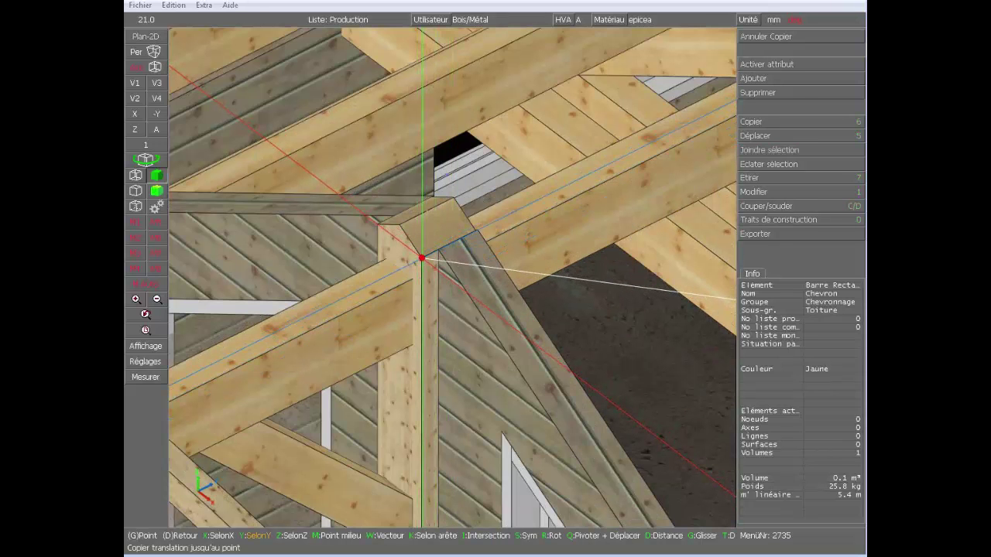
scroll(422, 257, "down", 3)
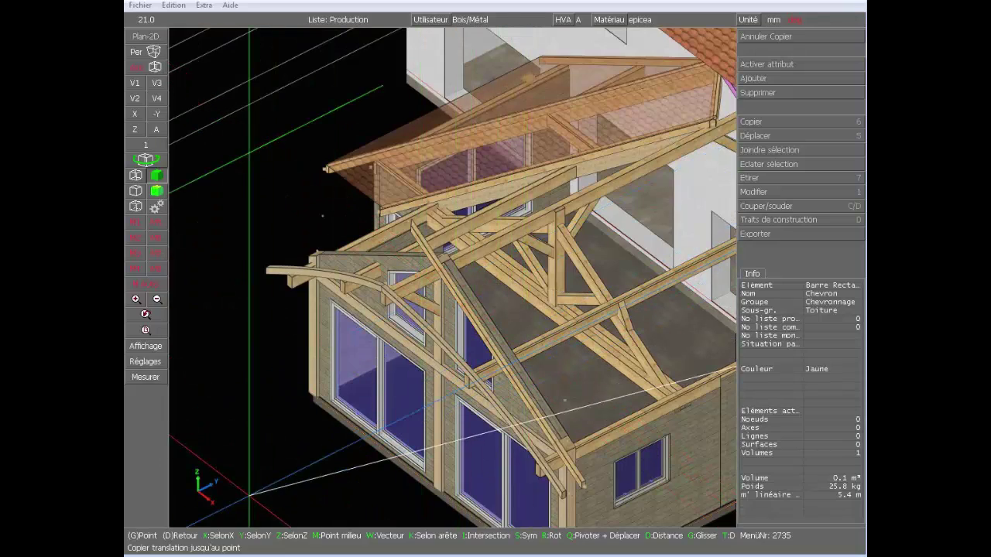
right_click(292, 488)
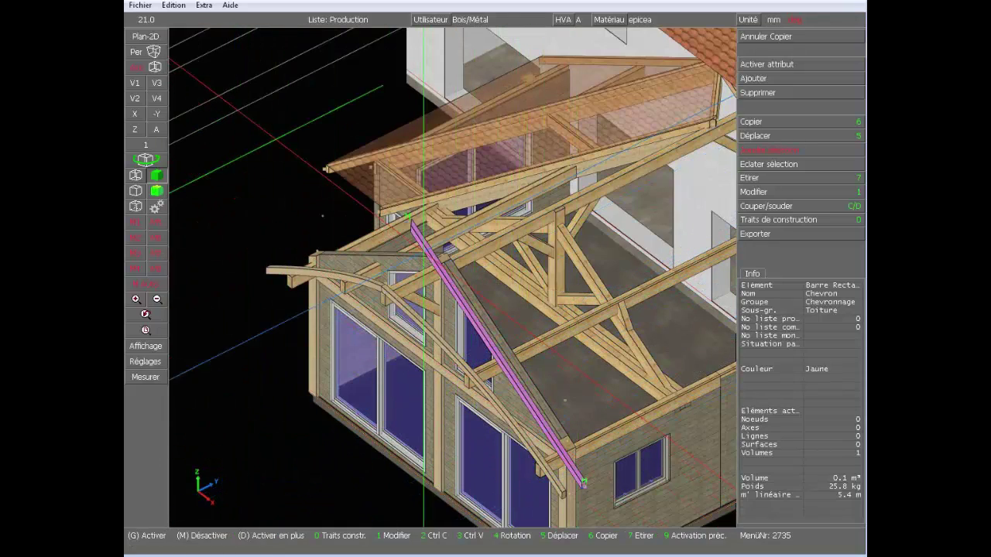
Step: Cut off the copied rafter's upper end with a plane perpendicular to X through the curved front rafter's upper corner
scroll(422, 309, "up", 3)
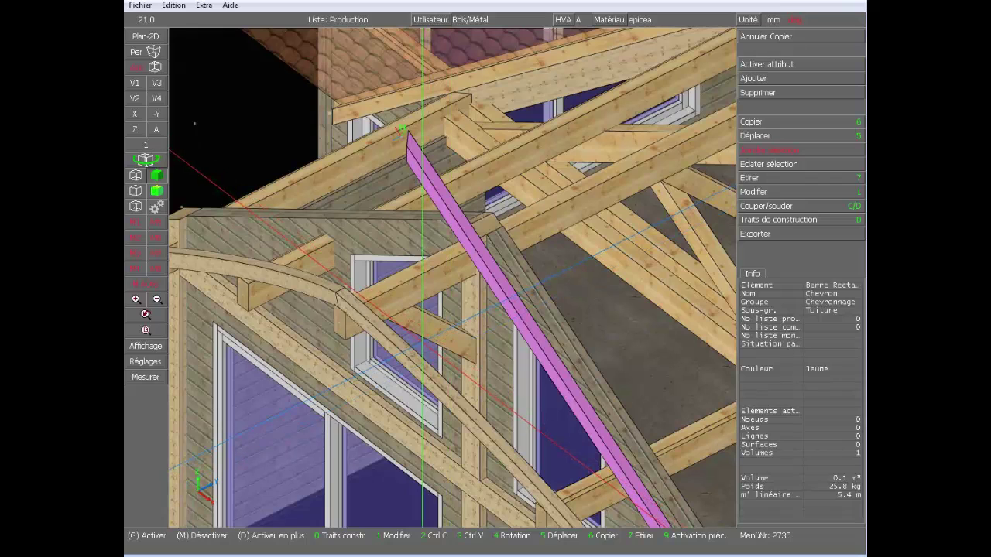
key("c")
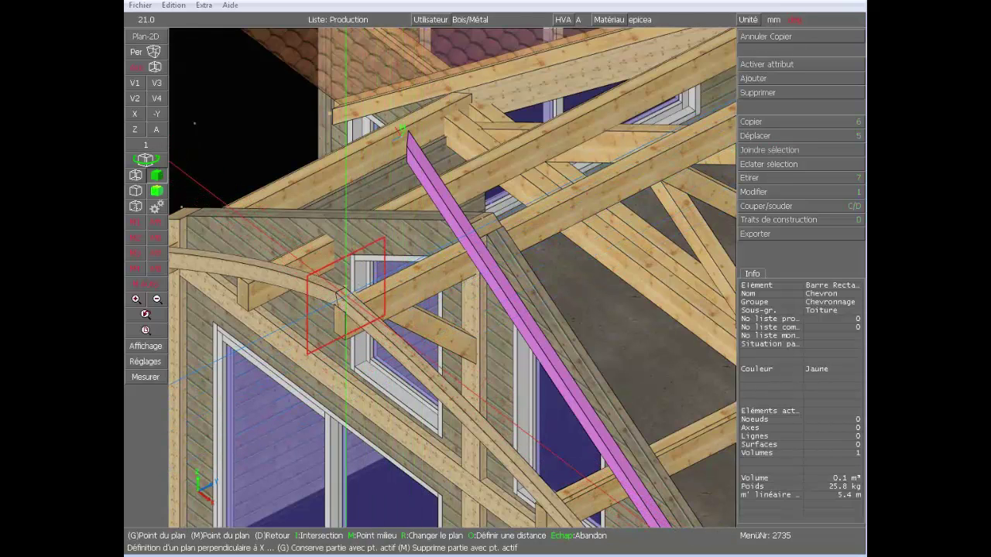
middle_click(334, 290)
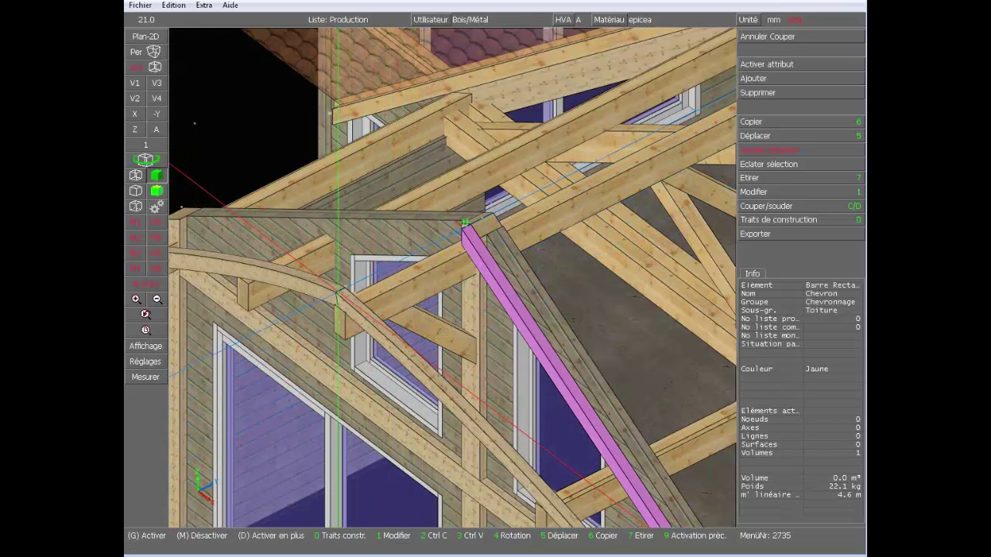
scroll(470, 293, "down", 4)
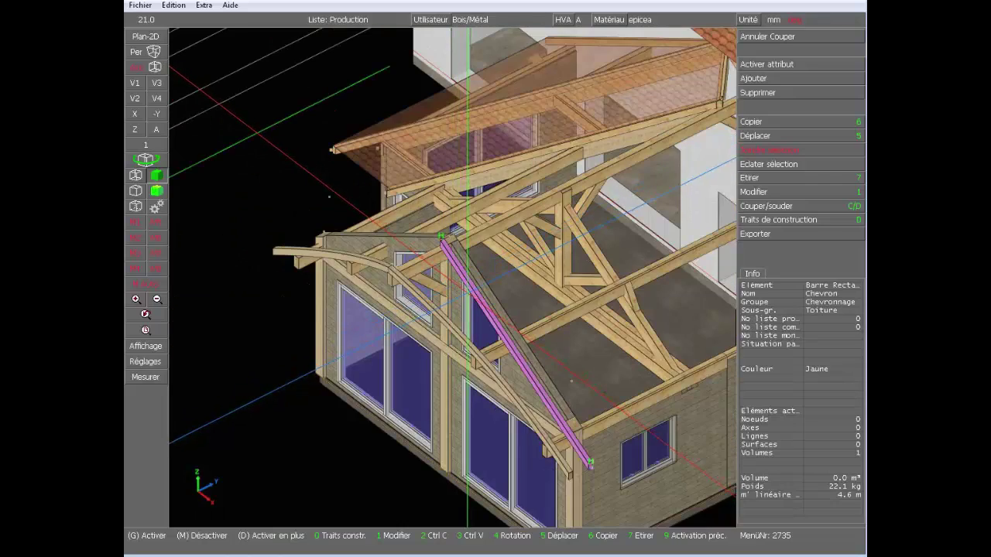
Step: Copy the shortened rafter along Y to the midpoint between its upper corner and the curved front rafter's upper corner
scroll(467, 291, "up", 3)
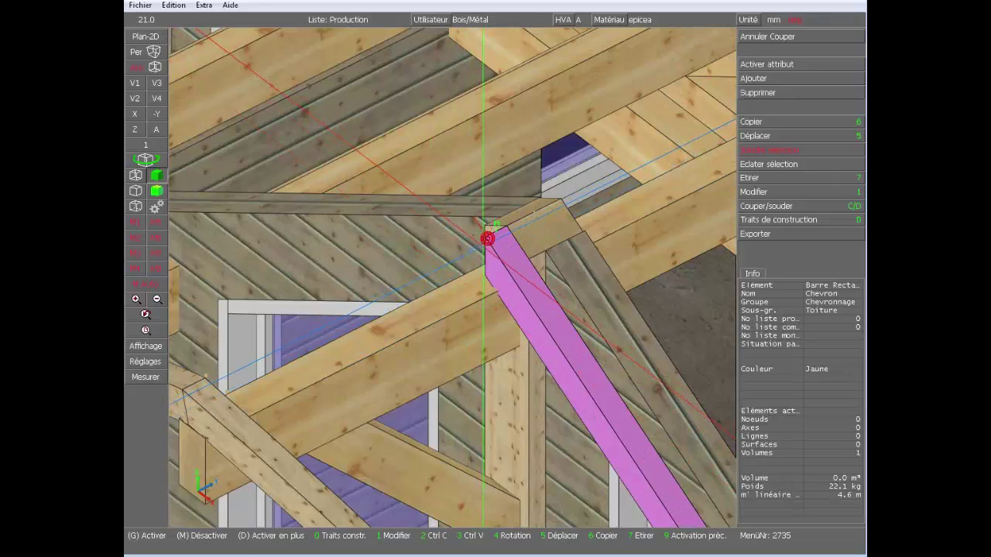
scroll(494, 224, "up", 2)
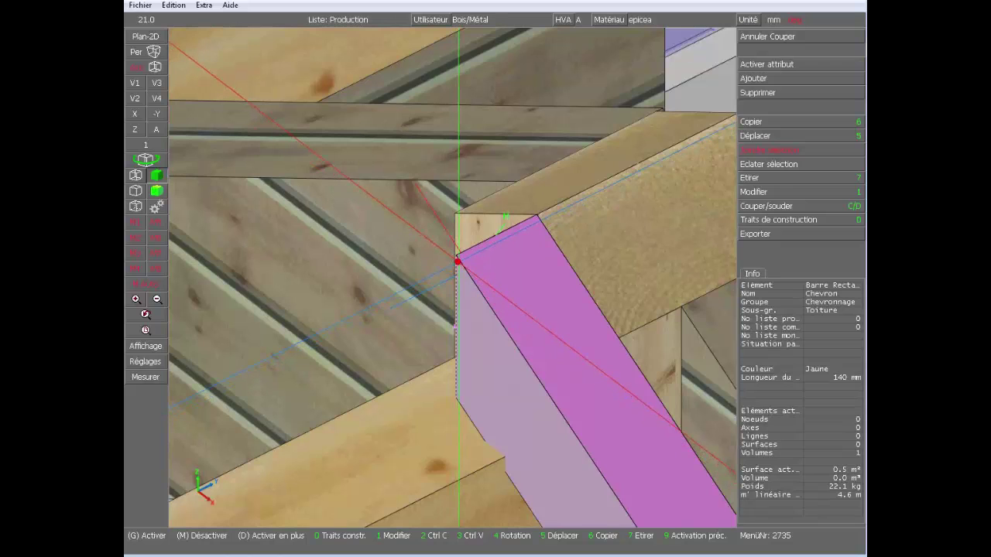
scroll(499, 224, "down", 4)
scroll(499, 224, "up", 2)
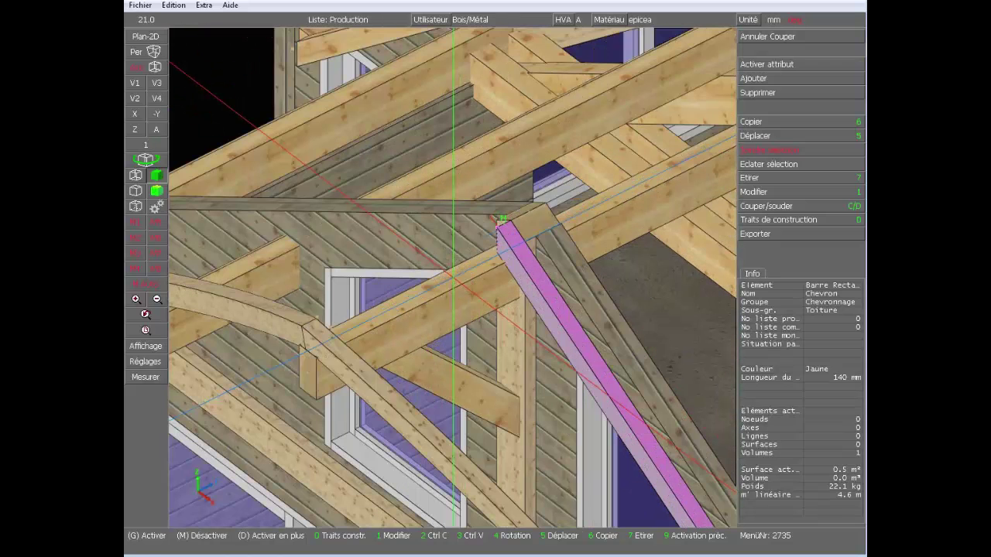
key("6")
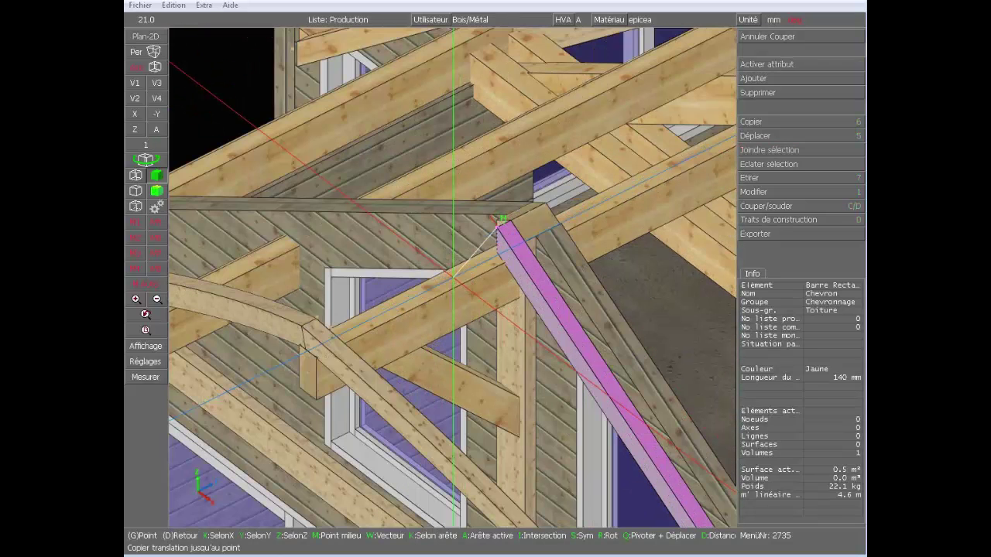
key("y")
key("m")
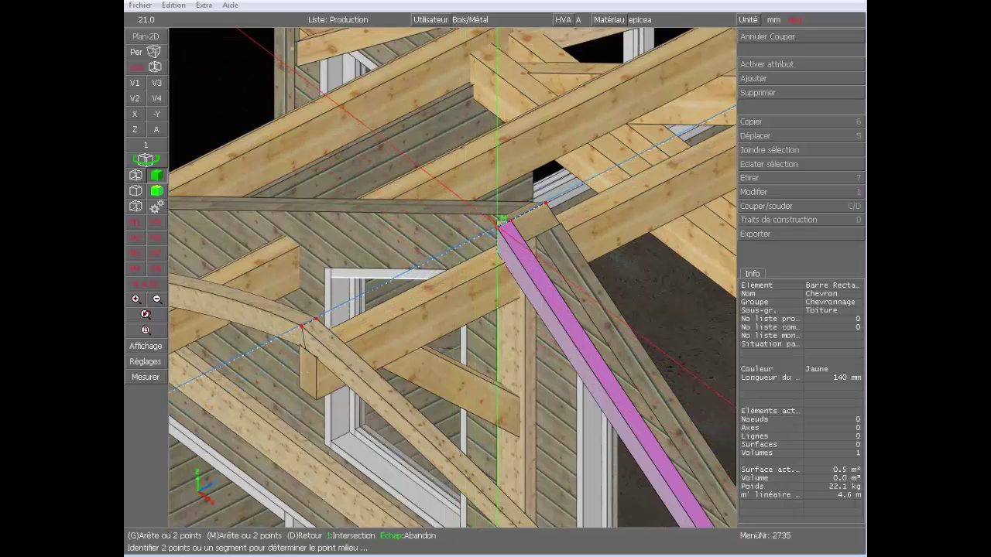
scroll(502, 221, "up", 3)
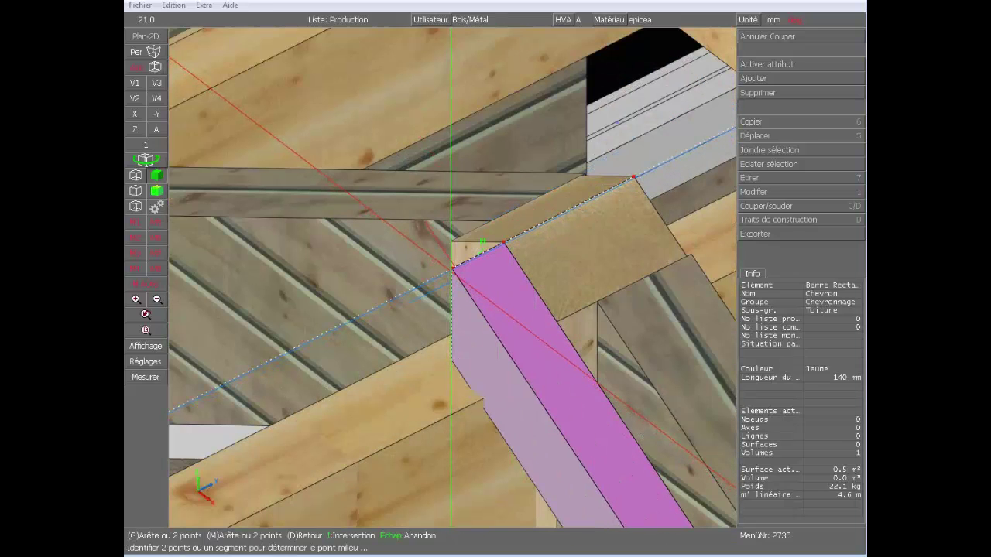
scroll(420, 329, "down", 3)
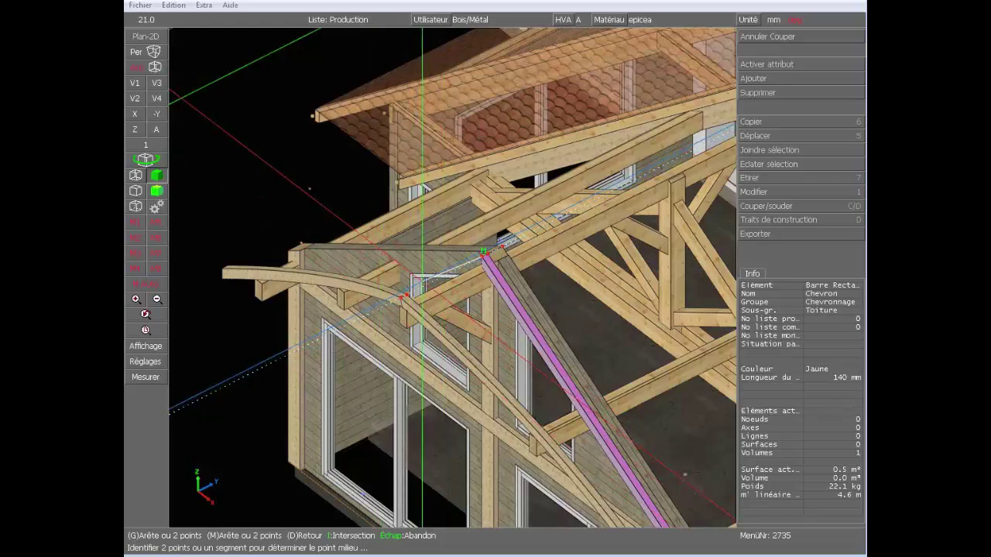
scroll(388, 317, "up", 3)
left_click(387, 319)
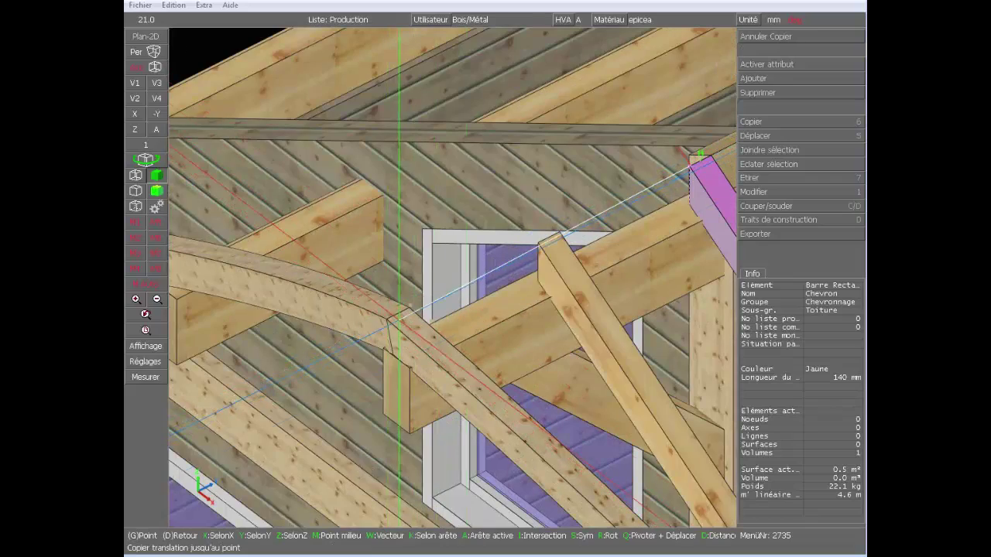
scroll(480, 326, "down", 3)
scroll(486, 332, "up", 1)
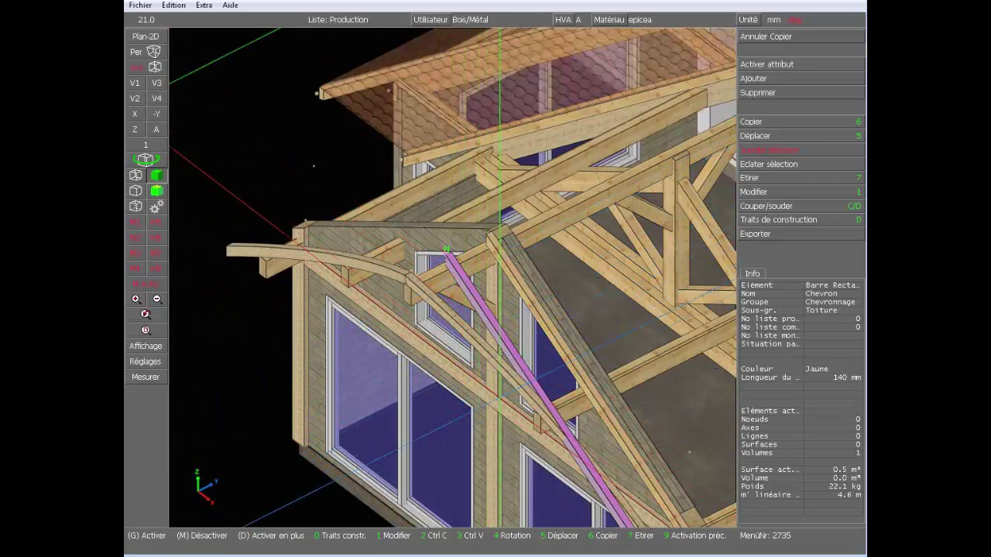
Step: Cut the middle straight rafter with the curved front rafter as the cutting element and keep its lower piece selected
scroll(434, 255, "up", 2)
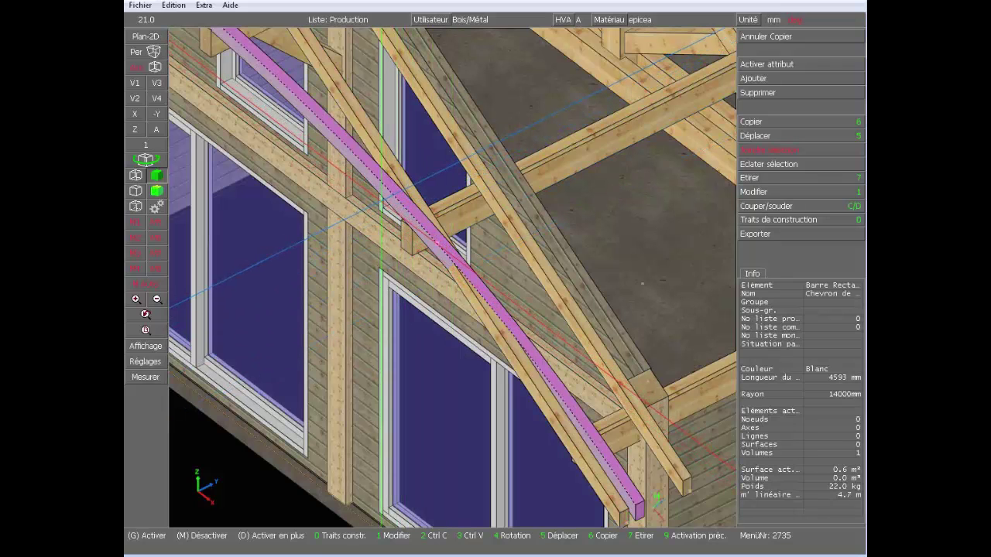
key("c")
left_click(370, 136)
right_click(370, 137)
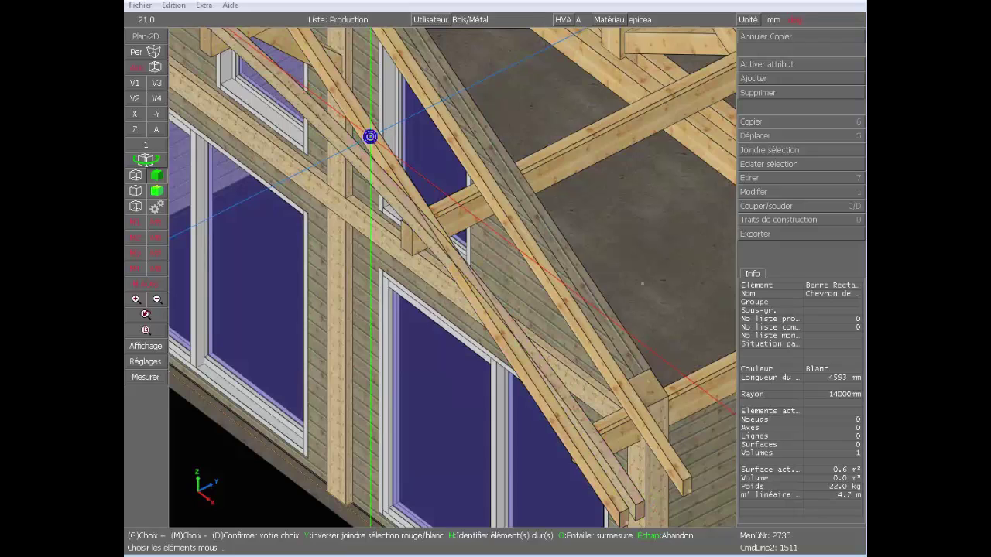
left_click(370, 137)
right_click(508, 348)
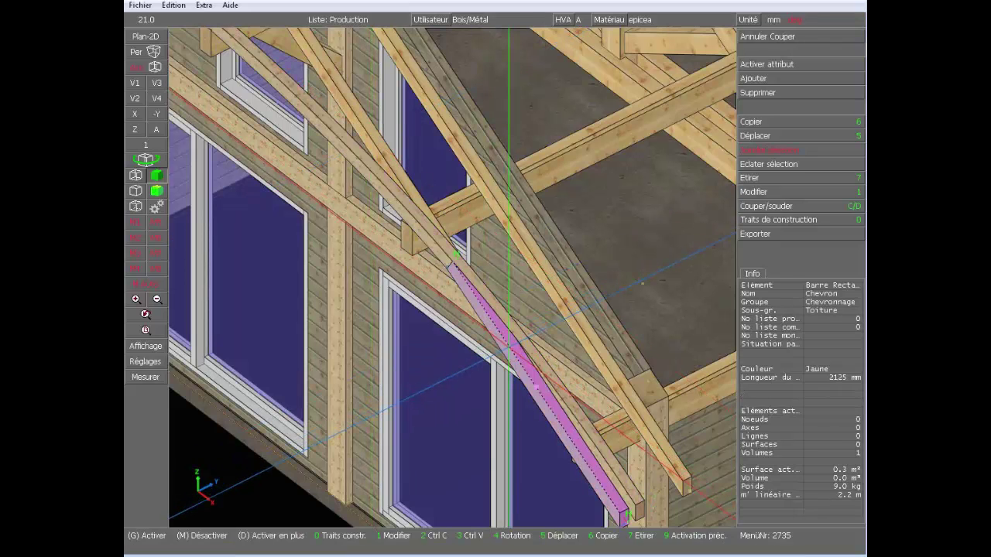
Step: Delete the cut-off lower piece of the middle straight rafter at the front gable
key("Delete")
scroll(444, 269, "down", 2)
scroll(414, 206, "up", 2)
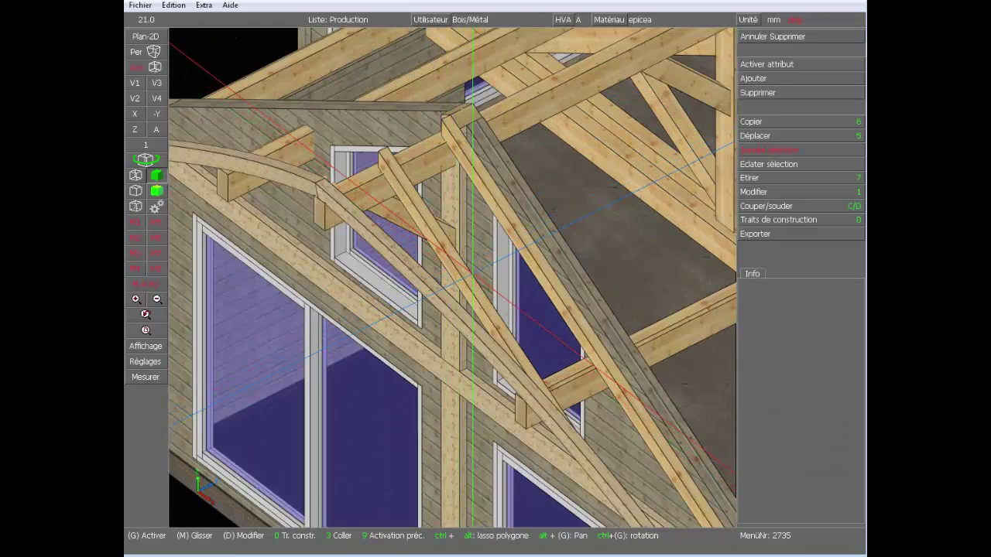
Step: Copy the full-length rafter at the gable post towards the house-wall rafter's lower corner, using 12 equal divisions and no copy at the end
left_click(481, 186)
right_click(410, 198)
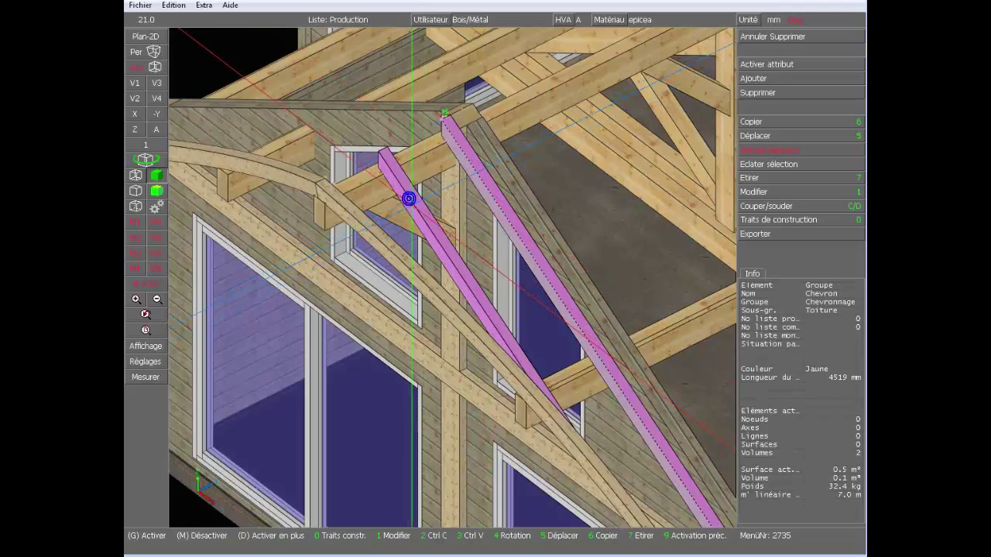
scroll(469, 279, "down", 4)
scroll(473, 277, "up", 5)
scroll(421, 166, "down", 3)
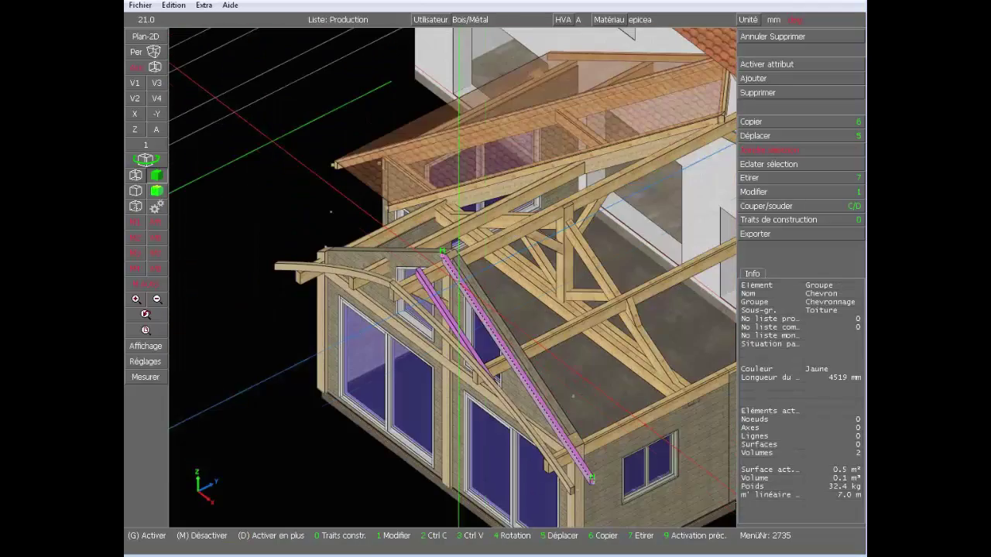
scroll(465, 284, "up", 3)
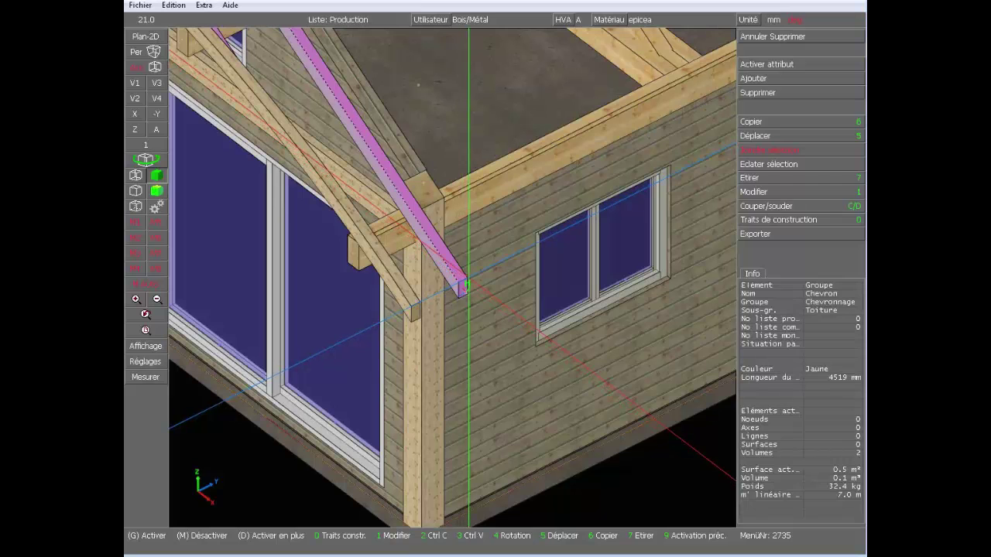
scroll(467, 277, "down", 3)
scroll(453, 276, "up", 3)
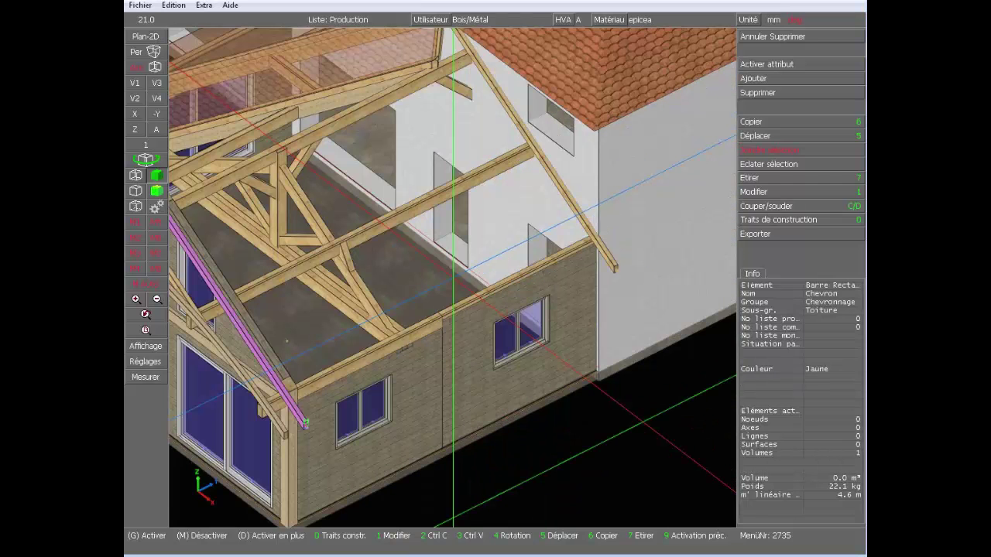
key("6")
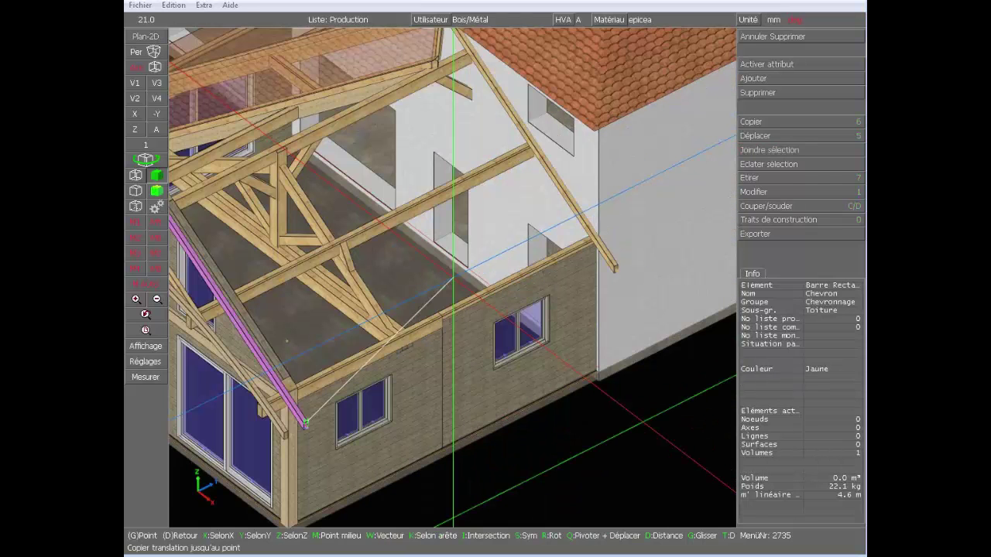
key("m")
scroll(420, 283, "up", 4)
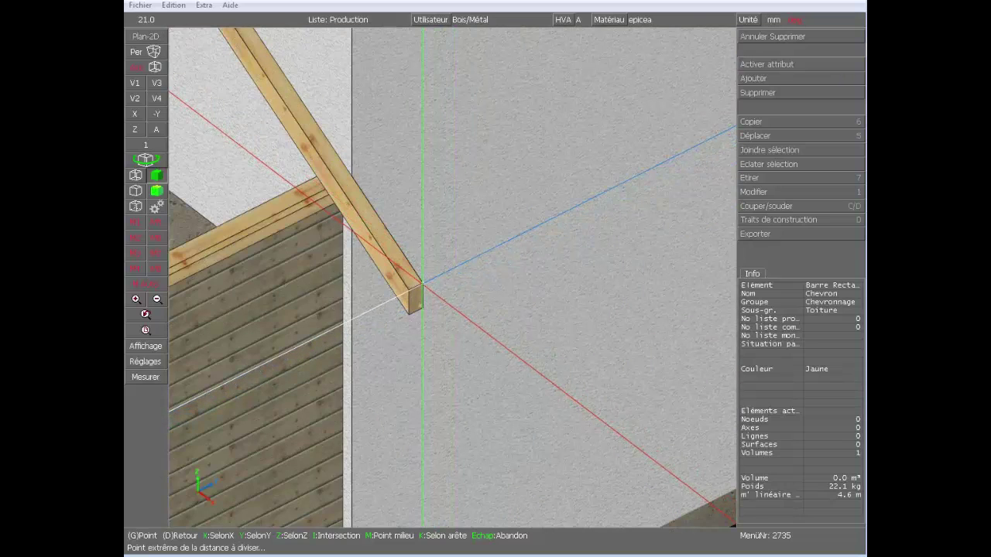
left_click(422, 285)
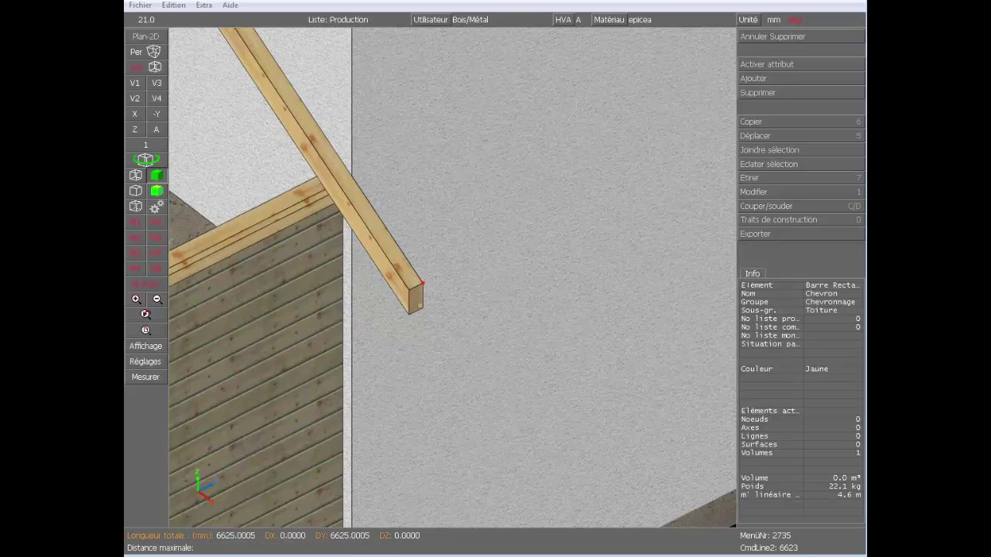
key("Return")
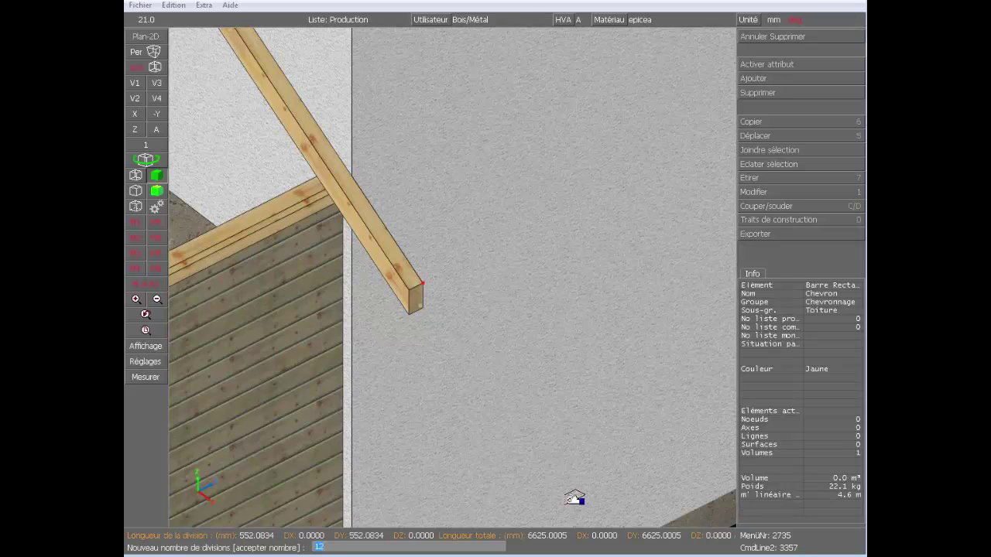
key("Return")
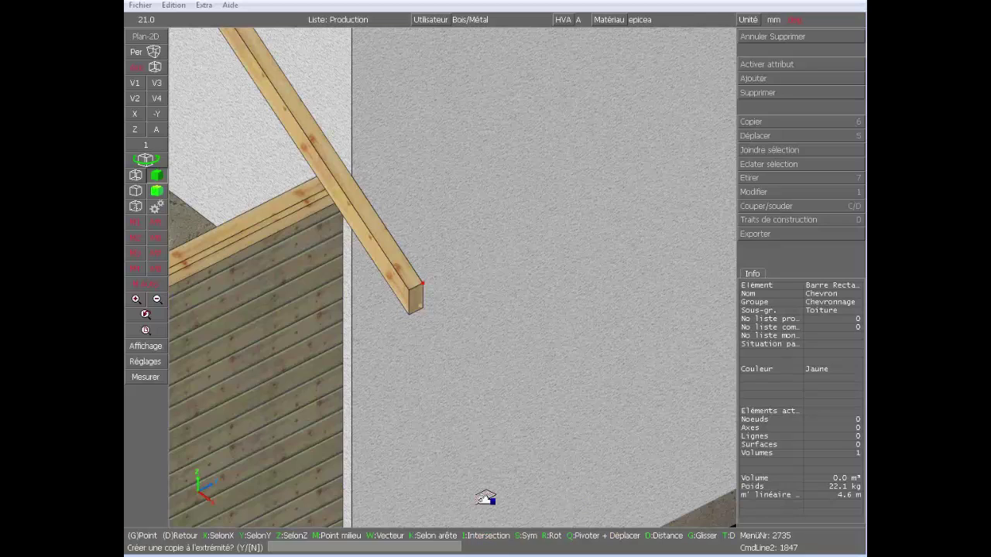
key("Return")
key("Return")
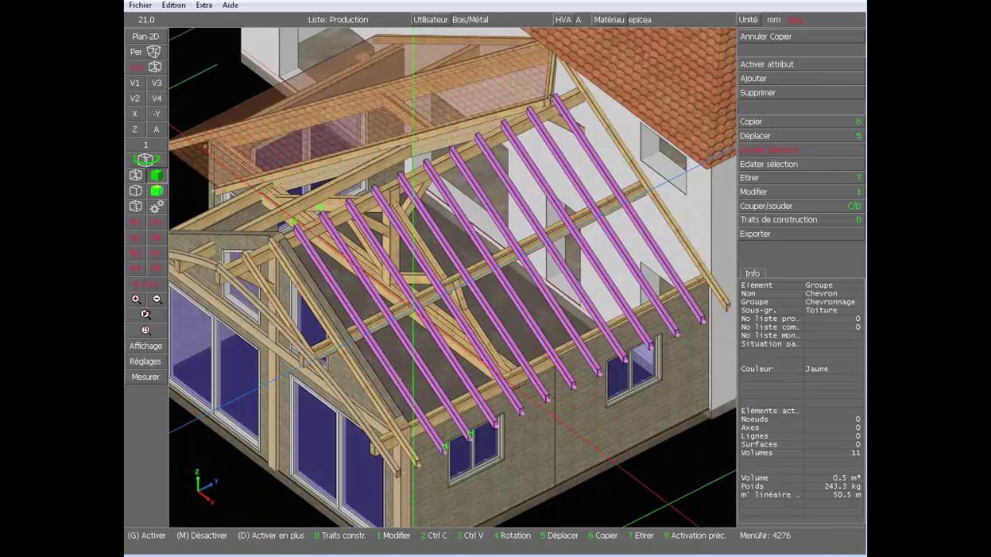
Step: Add the gable post's full-length rafter and the shortened middle rafter to the selection of copied rafters
middle_click_drag(378, 266, 404, 266)
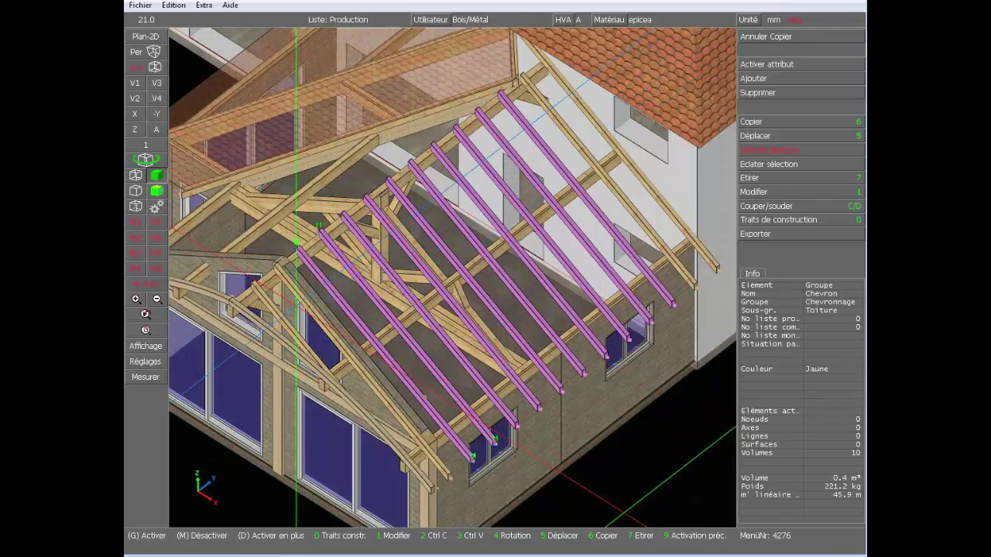
scroll(280, 281, "up", 2)
right_click(456, 278)
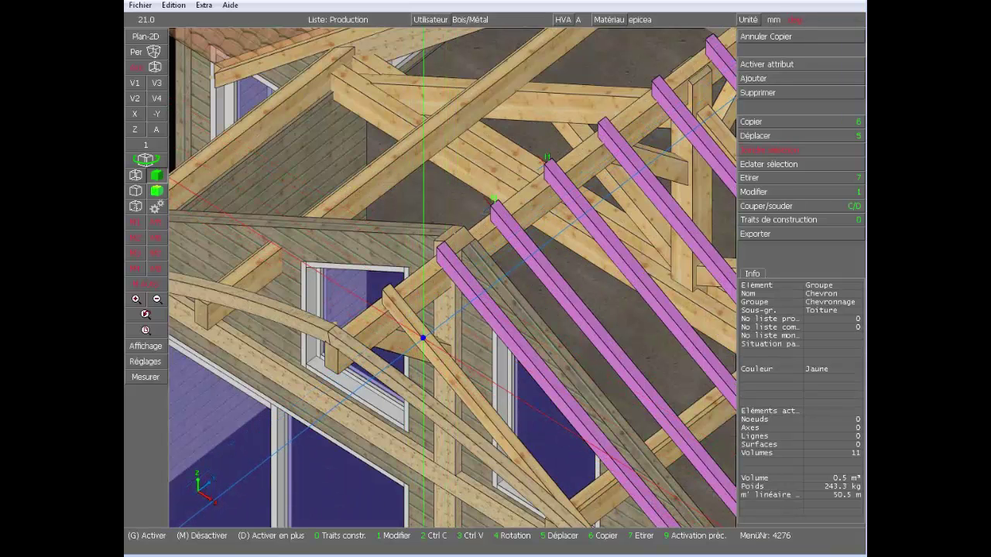
left_click(423, 339)
Step: Try to mirror the selected rafters across a plane perpendicular to X near the middle rafter's upper corner, undoing each attempt
key("6")
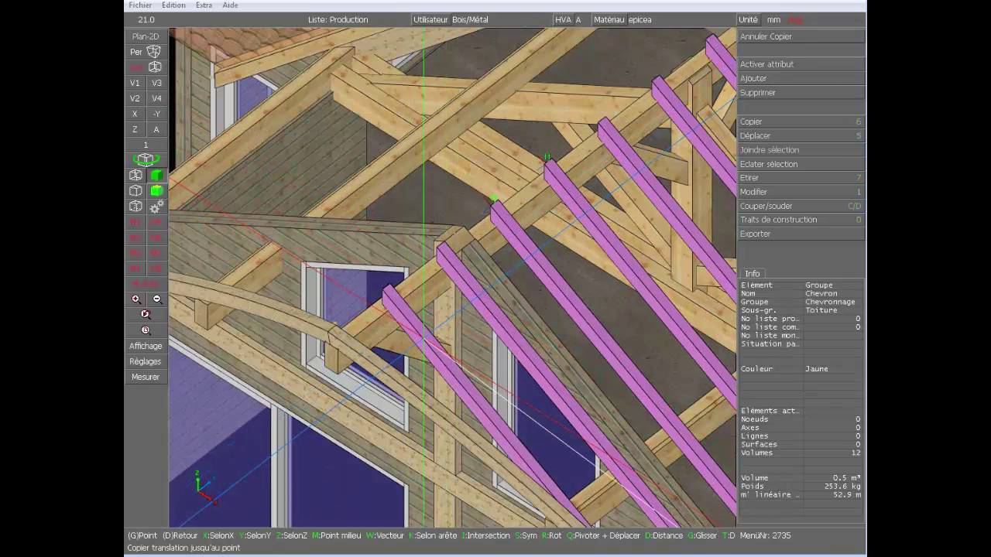
key("x")
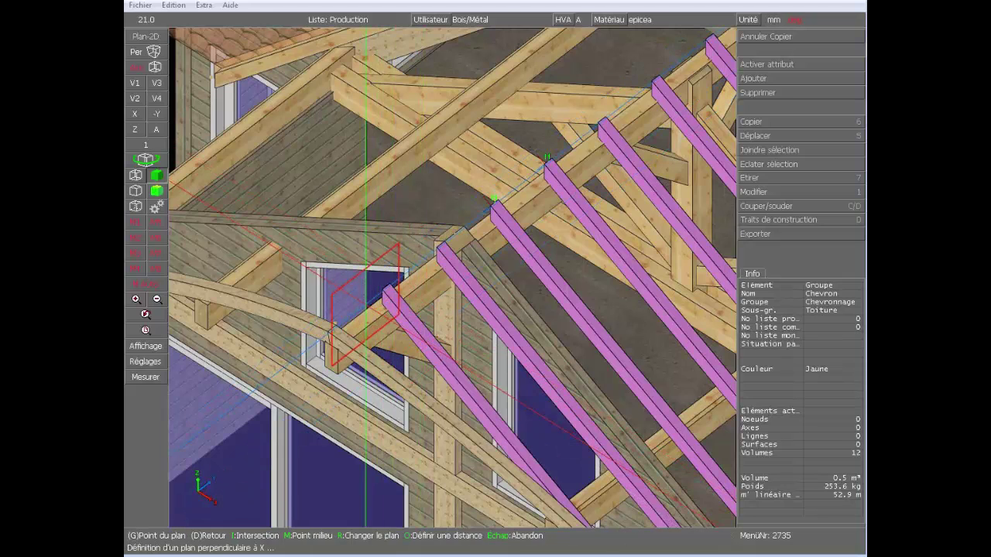
scroll(406, 333, "up", 3)
left_click(467, 285)
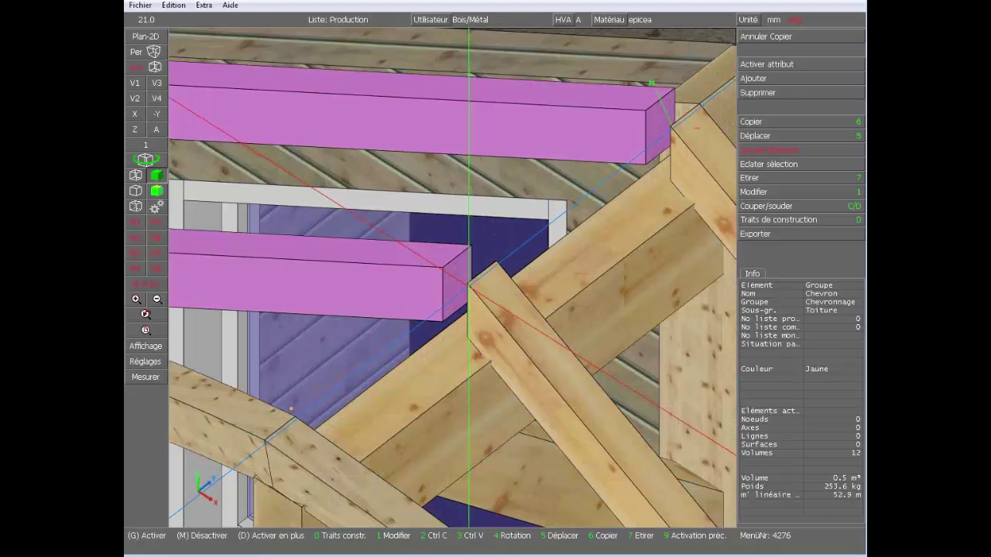
left_click(796, 35)
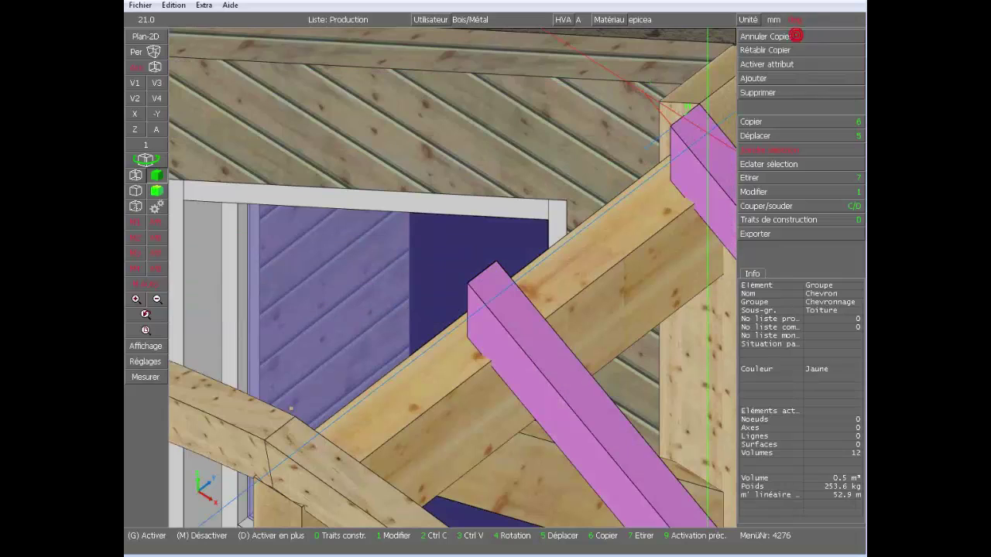
key("6")
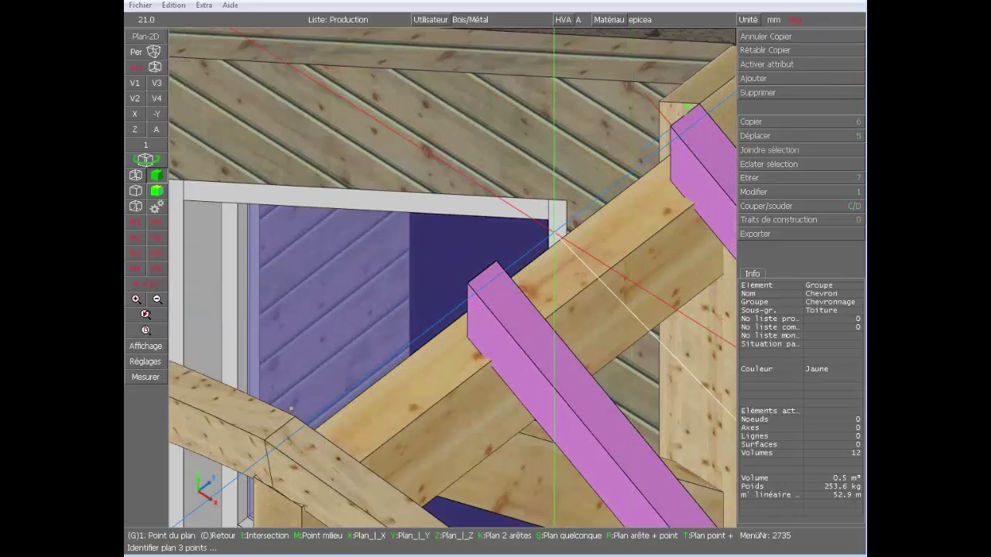
key("x")
middle_click_drag(523, 239, 449, 303)
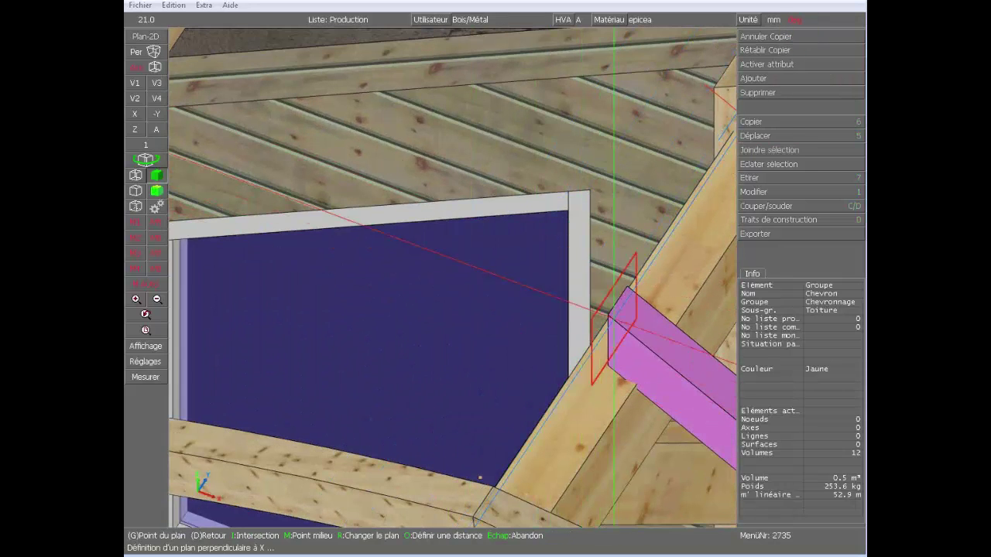
left_click(608, 314)
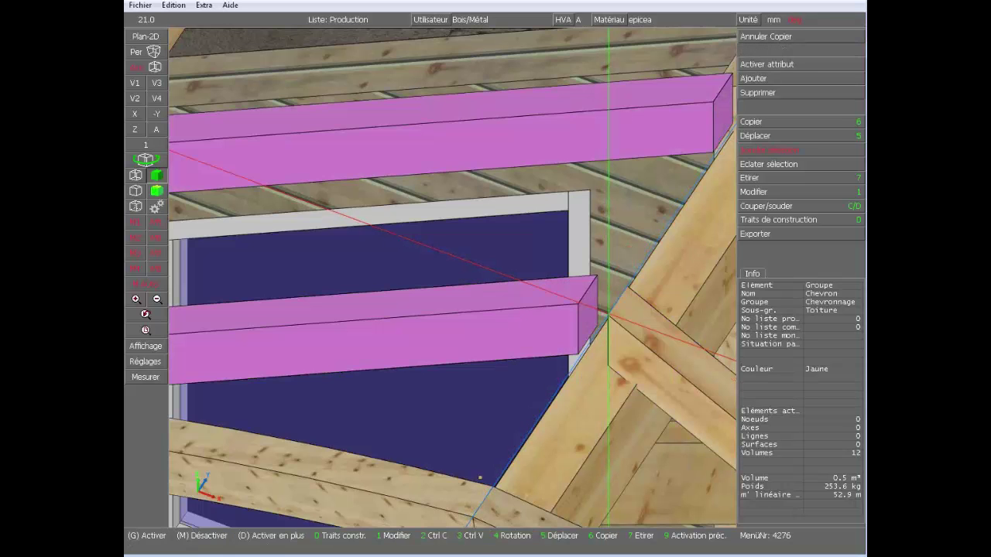
left_click(766, 37)
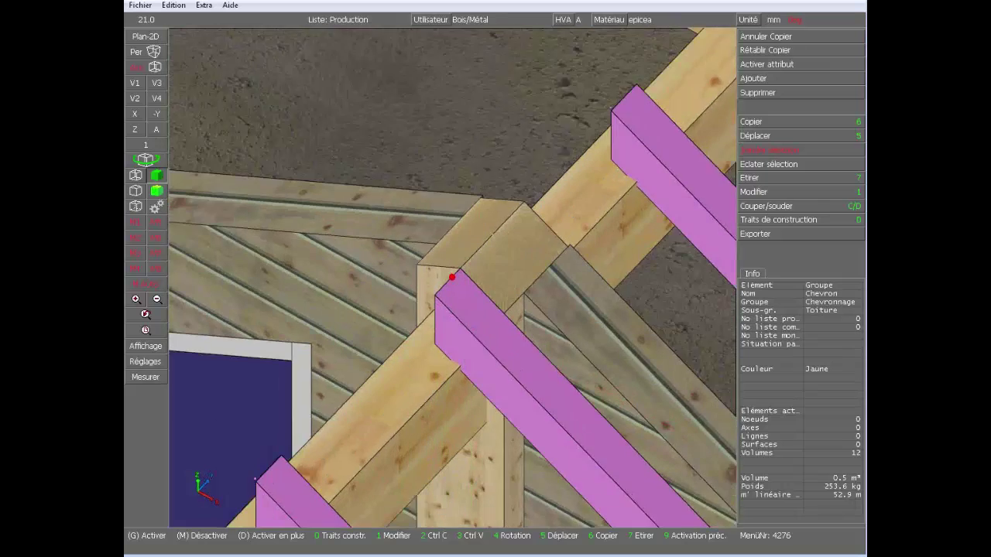
Step: Show the model in wireframe and copy the selected rafters by symmetry across a plane perpendicular to X through their upper ends at the ridge
left_click(138, 190)
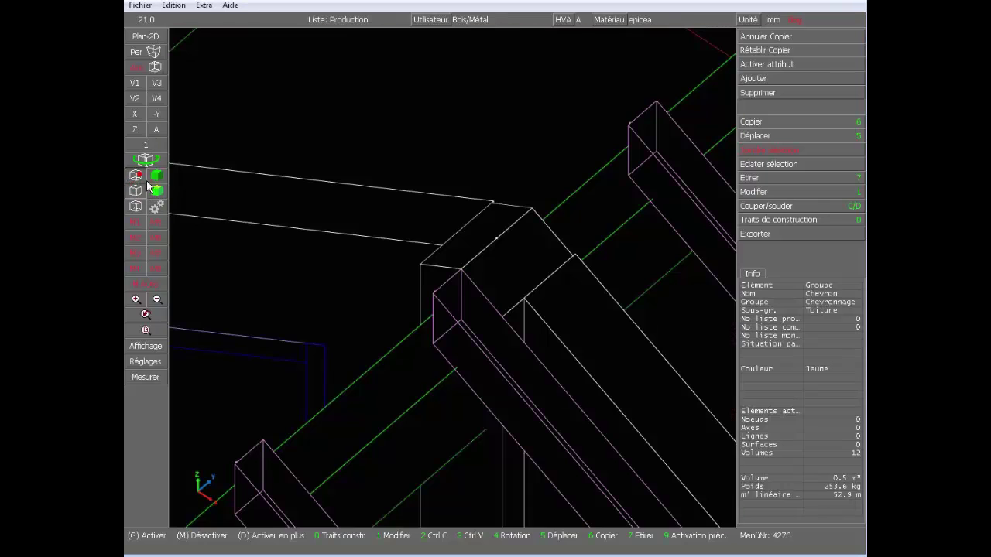
left_click(144, 180)
key("6")
key("s")
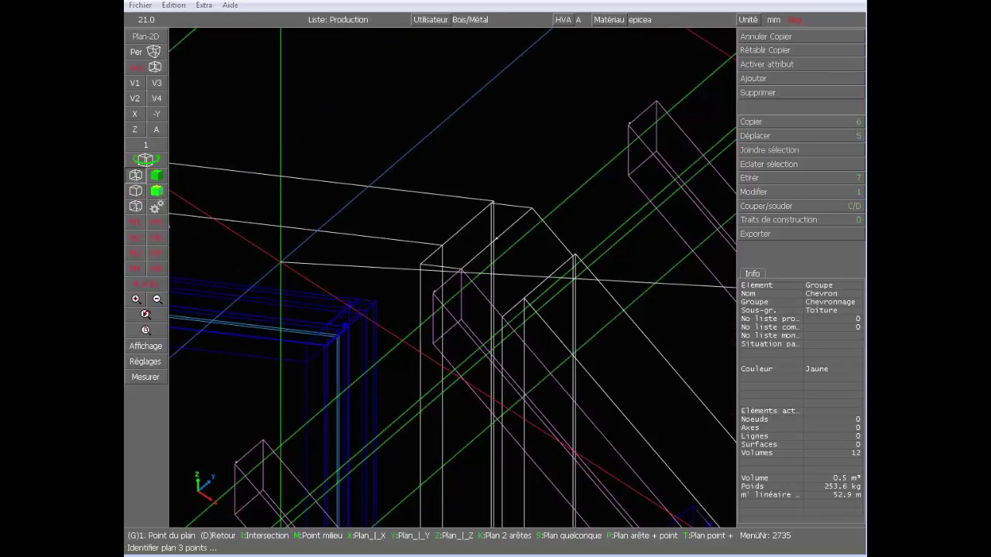
key("x")
scroll(439, 346, "up", 5)
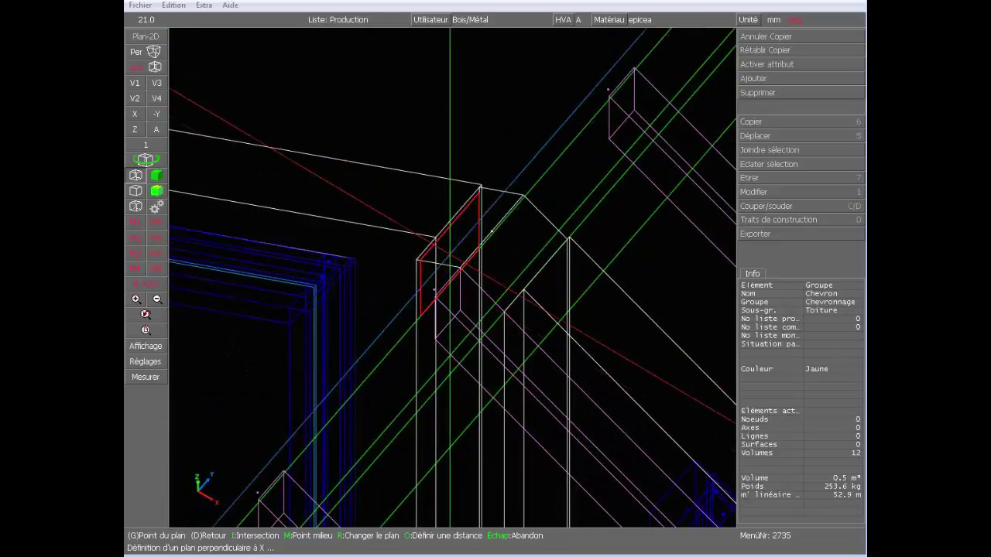
scroll(432, 206, "down", 8)
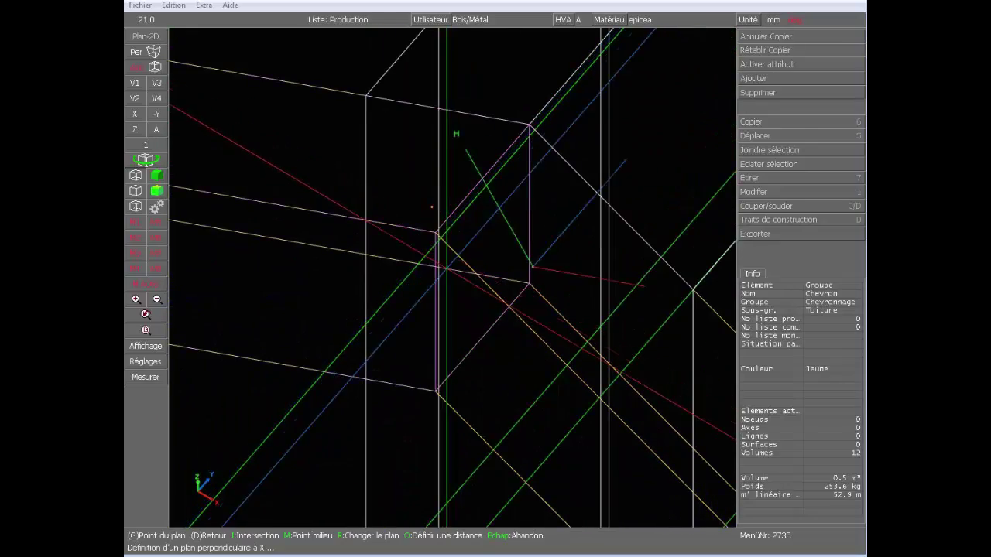
key("Escape")
scroll(452, 279, "up", 3)
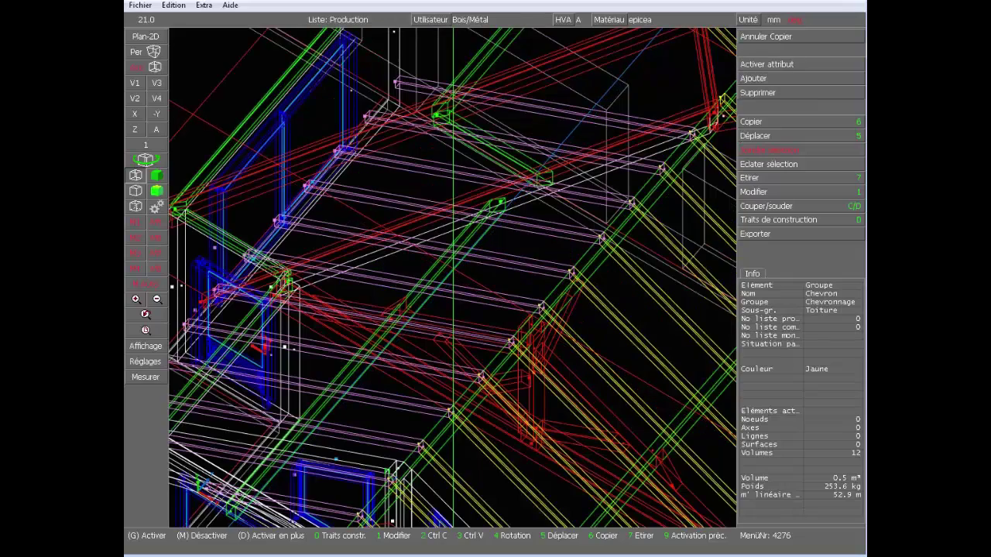
Step: In plan view, cut the mirrored rafters back to the diagonal valley rafter
left_click(139, 133)
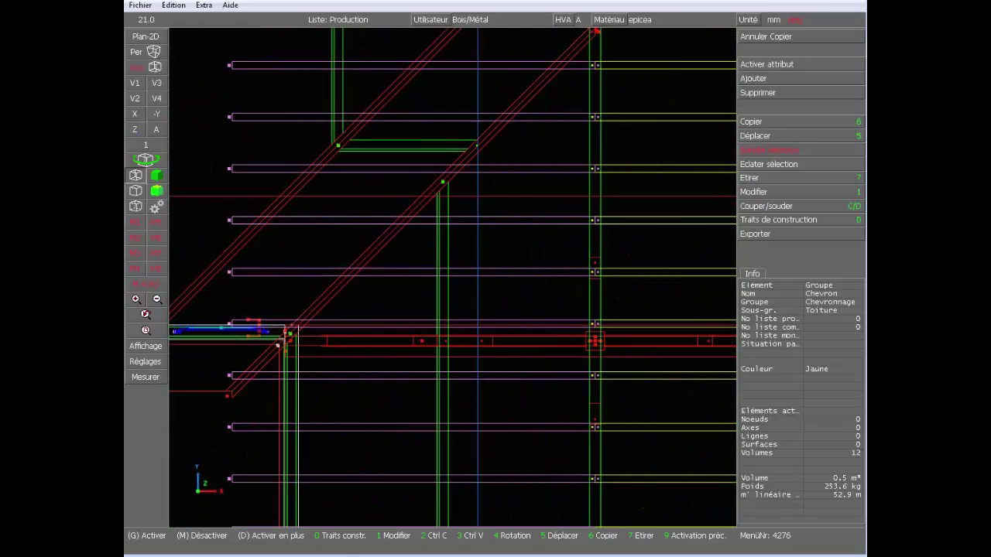
key("c")
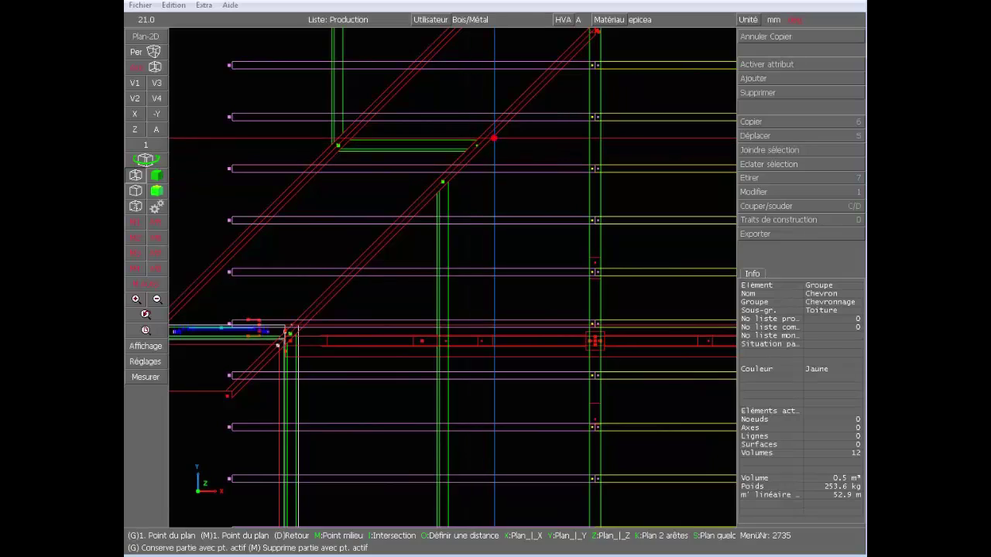
left_click(494, 138)
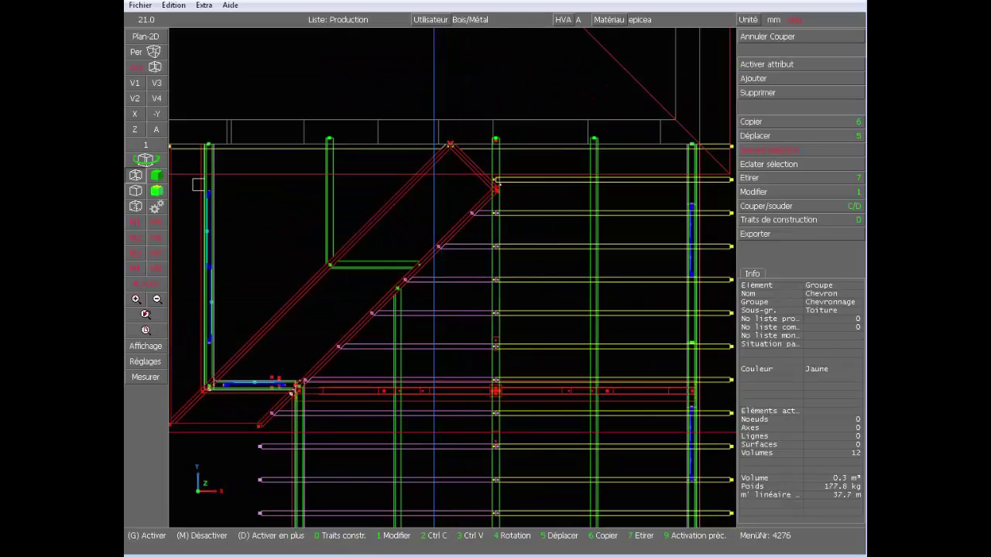
Step: Copy the rafter against the house wall along the eave to the hip rafter's lower end in 8 equal divisions, without an end copy
middle_click_drag(495, 391, 600, 279)
scroll(535, 387, "up", 6)
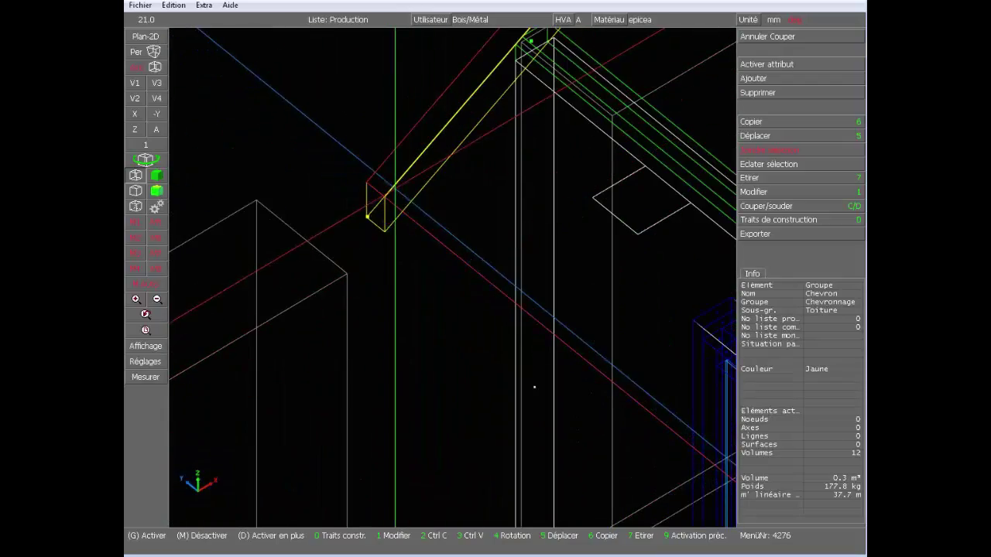
middle_click_drag(394, 207, 416, 231)
scroll(383, 198, "up", 3)
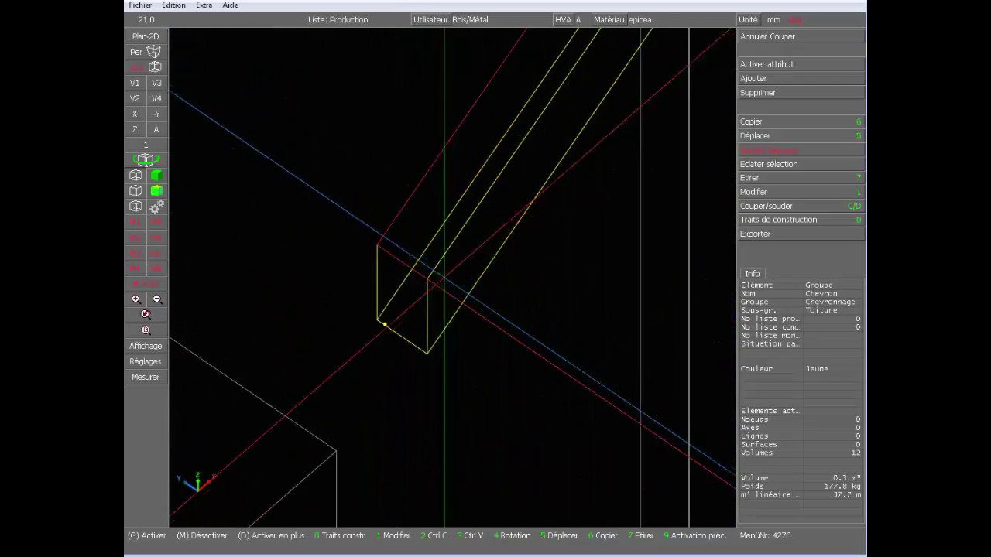
left_click(377, 250)
scroll(418, 262, "down", 10)
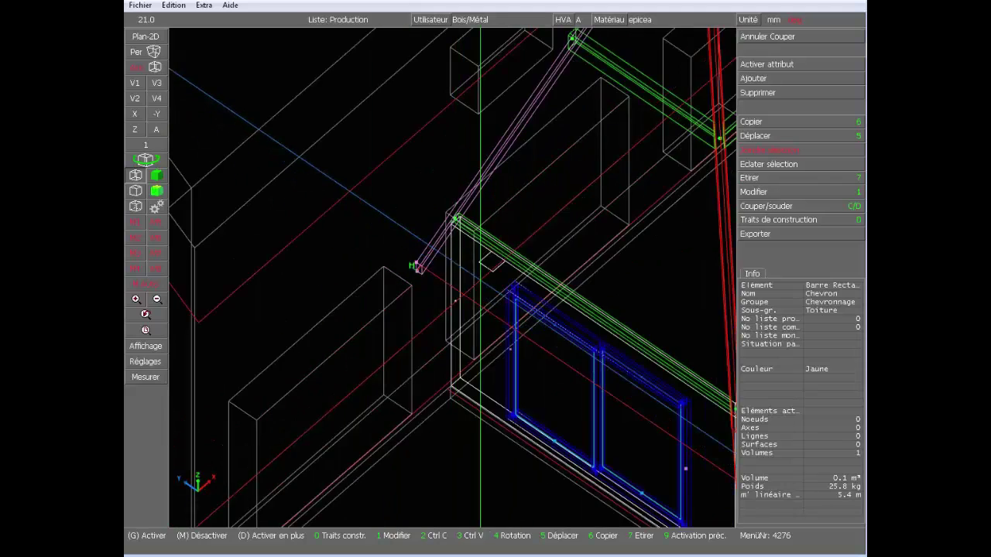
scroll(558, 251, "up", 2)
key("6")
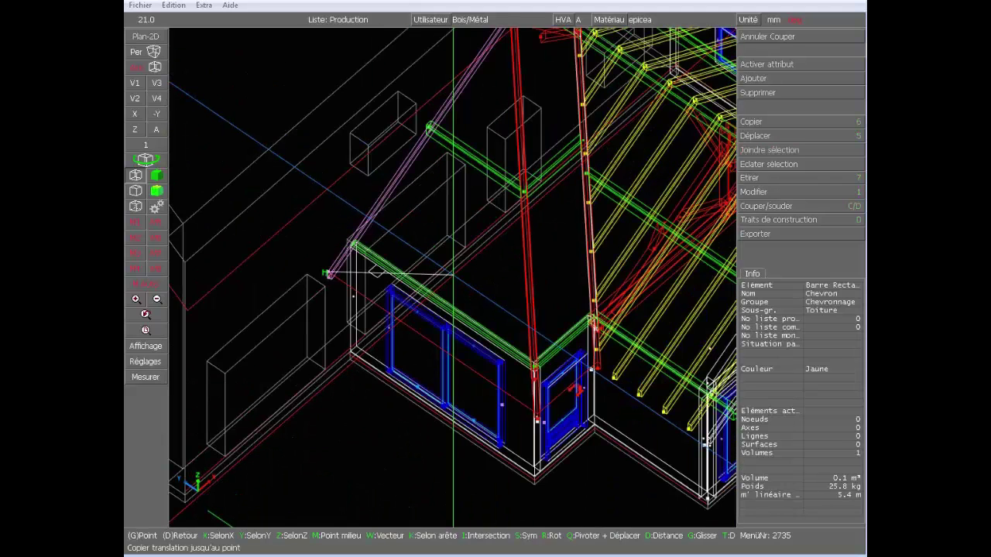
key("m")
left_click(328, 274)
scroll(535, 474, "up", 5)
scroll(538, 267, "up", 8)
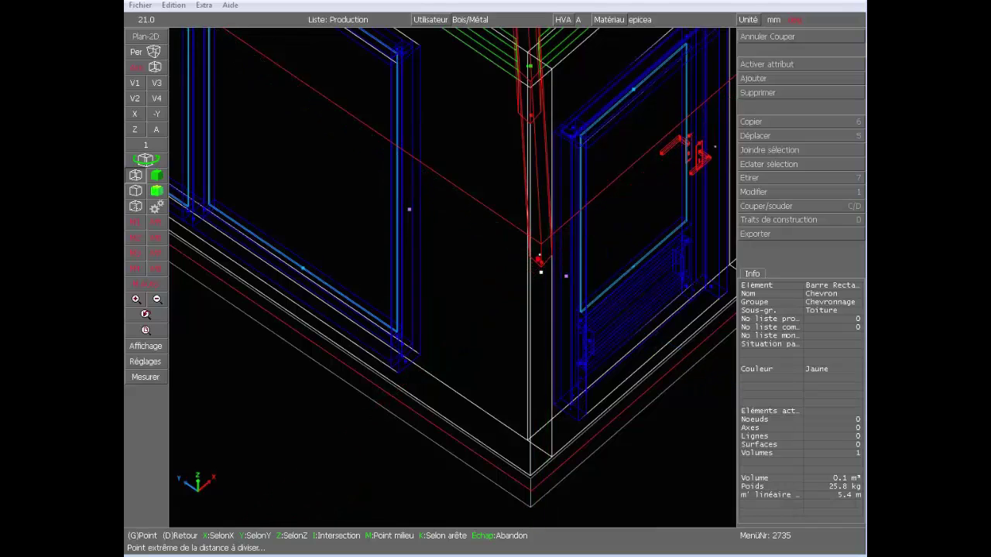
left_click(486, 273)
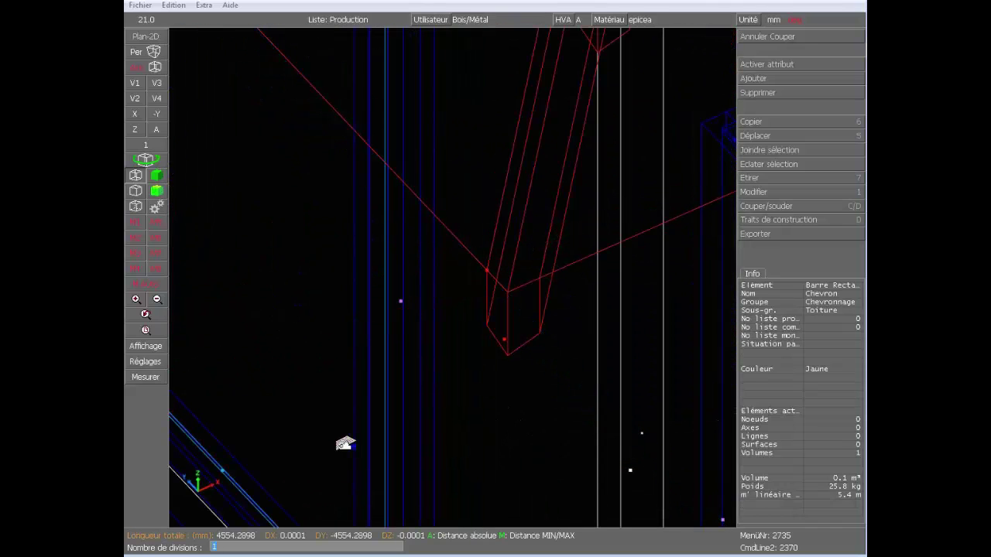
key("Return")
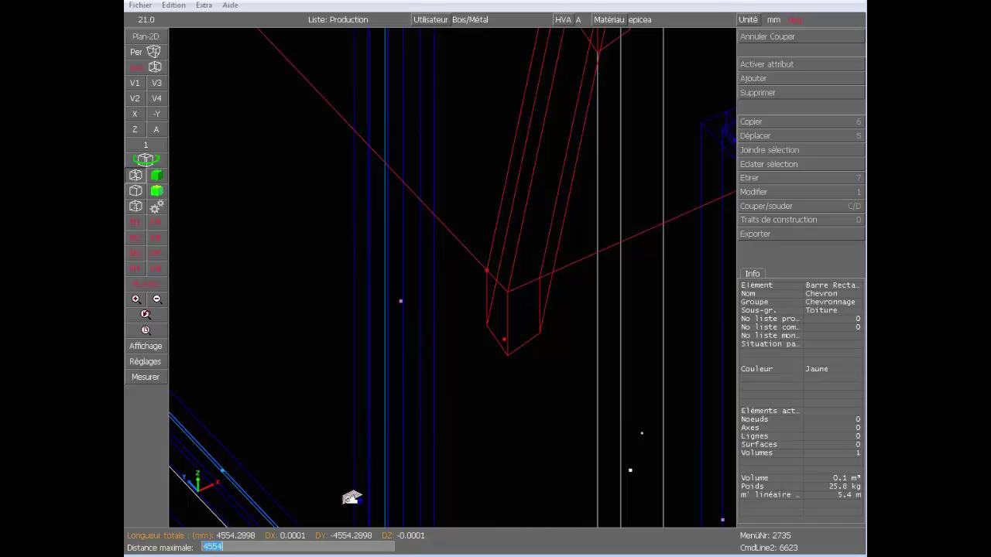
key("Return")
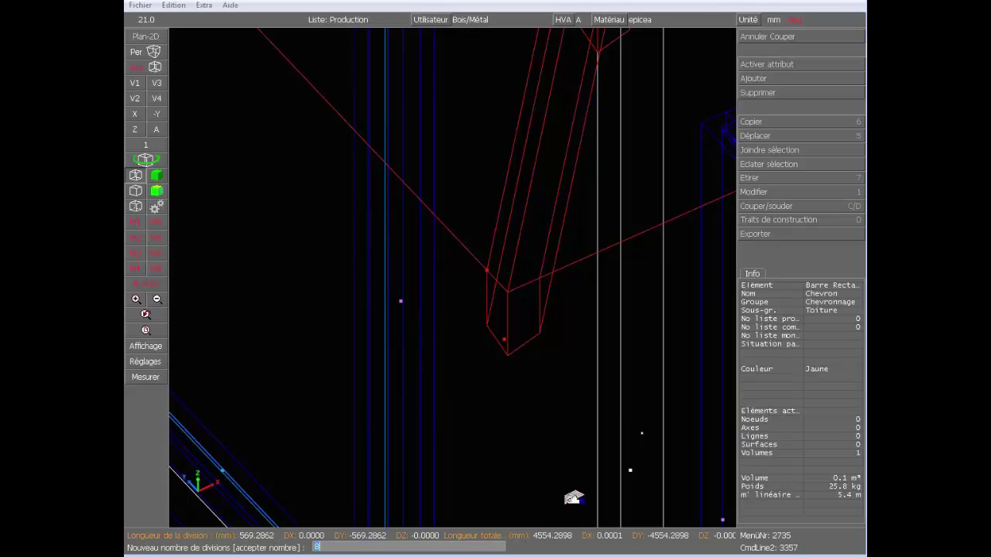
key("Return")
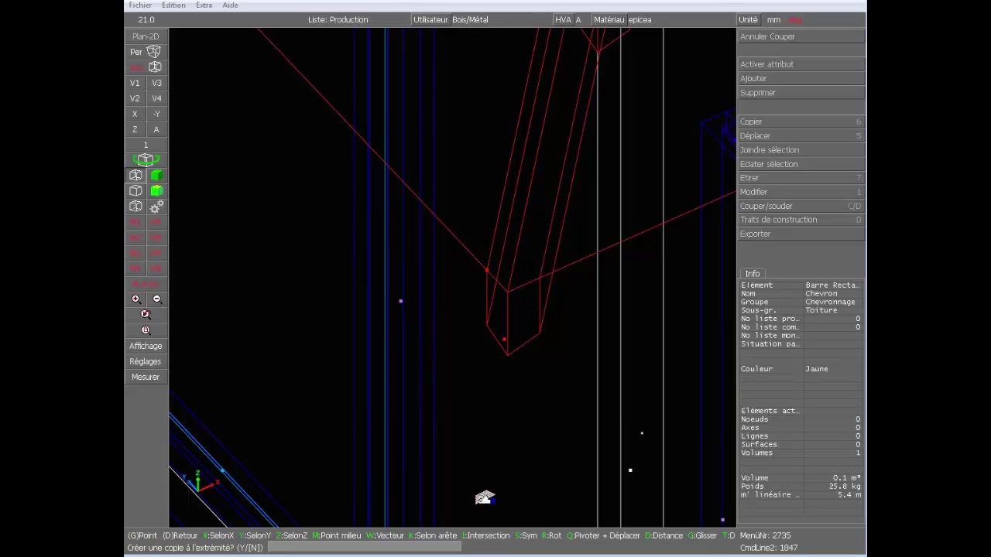
key("Return")
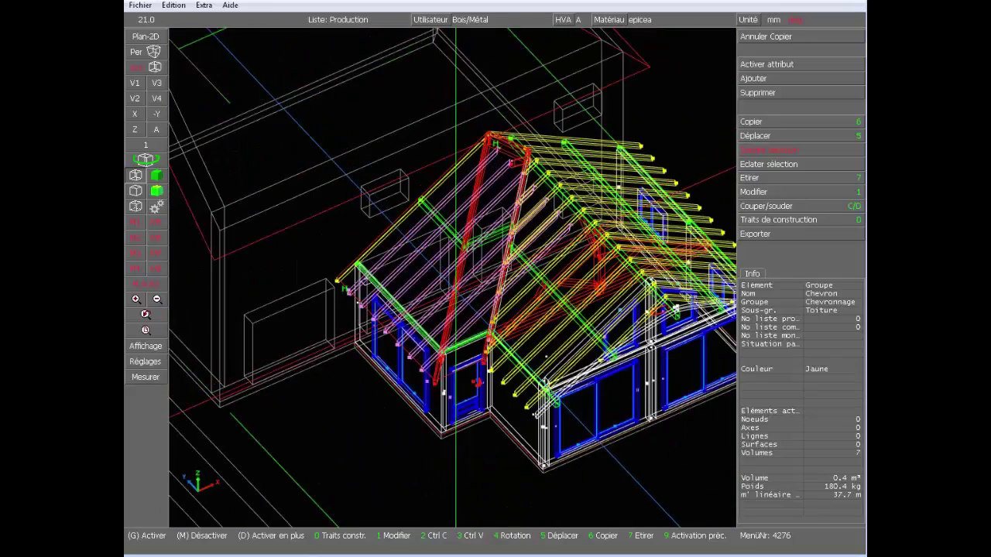
Step: In plan view, cut the newly copied rafters back to the diagonal hip rafter
left_click(135, 129)
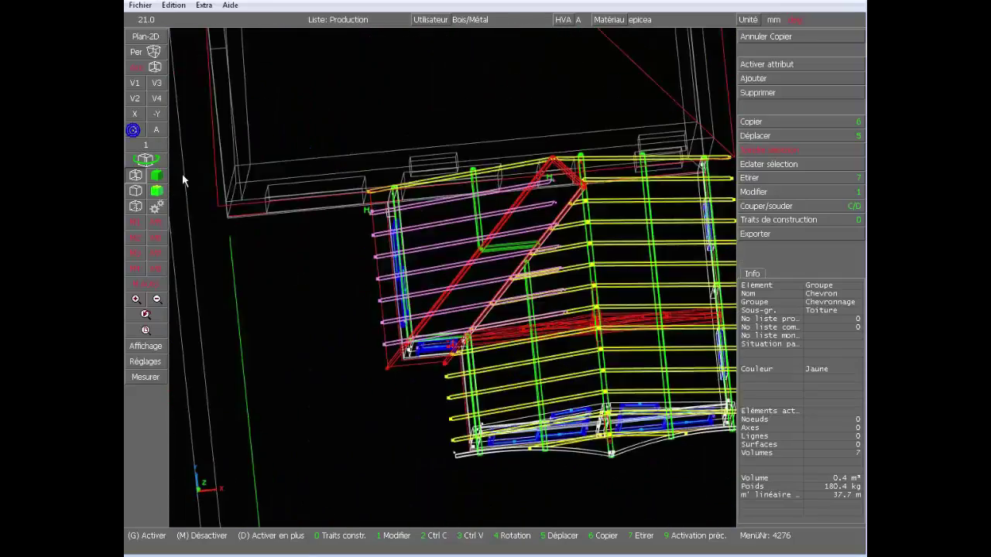
key("c")
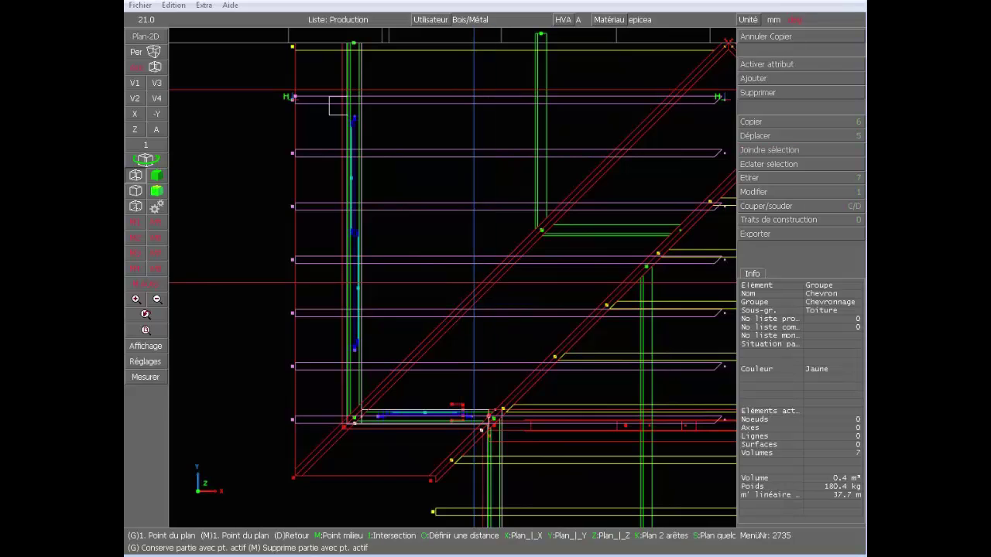
left_click(480, 283)
scroll(480, 282, "down", 2)
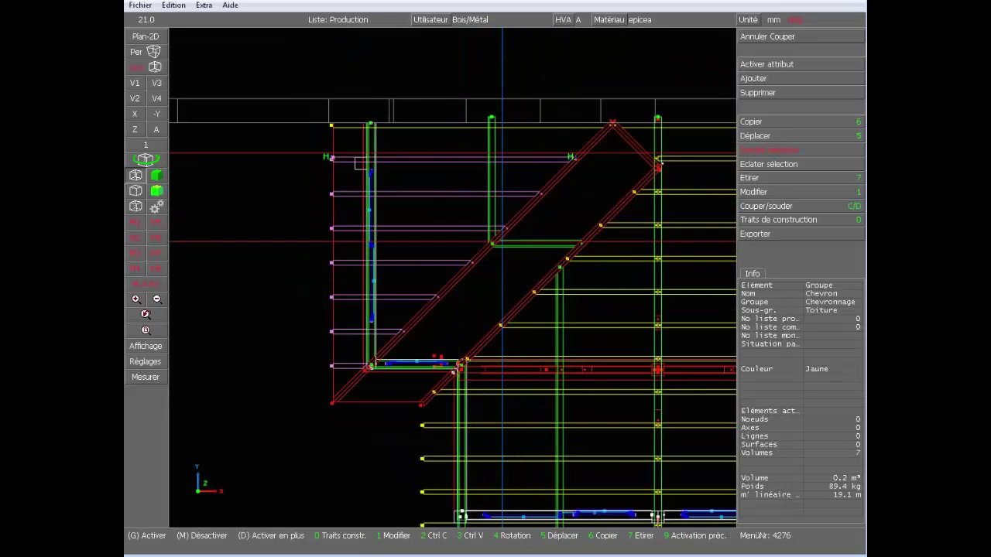
Step: Add the full-length rafter along the house wall to the selection and copy the rafters by symmetry across the hip rafter's centre line
left_click(531, 156)
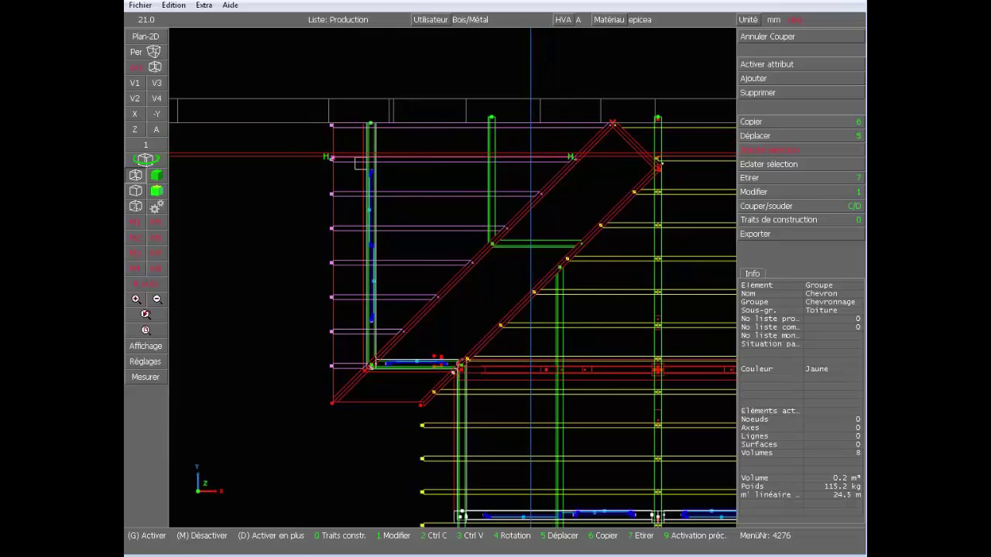
key("6")
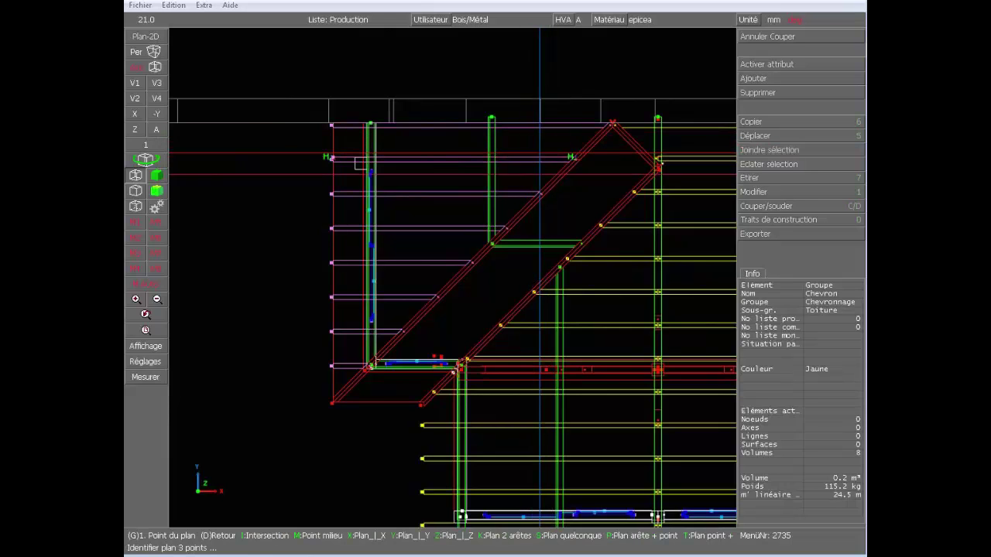
key("s")
scroll(453, 176, "up", 5)
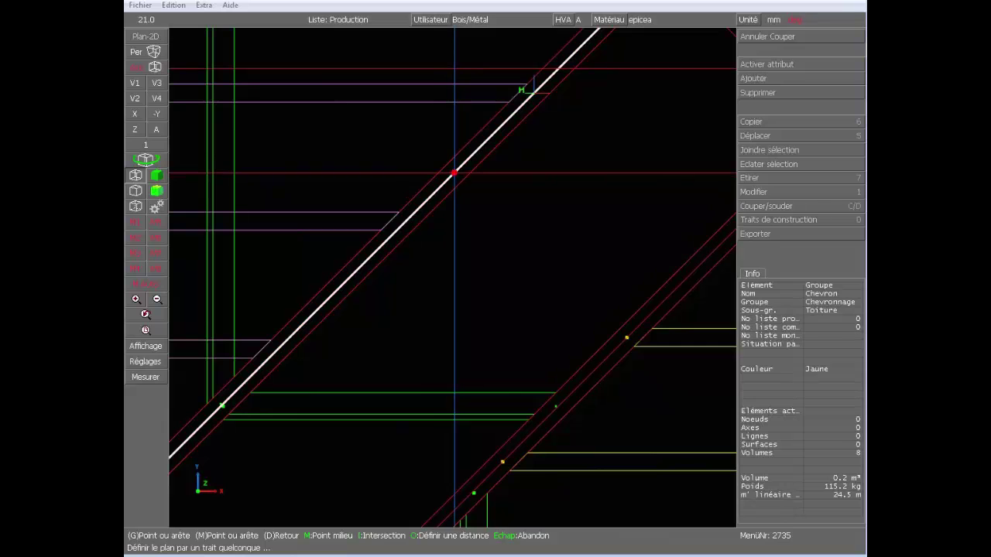
left_click(454, 172)
scroll(455, 284, "down", 5)
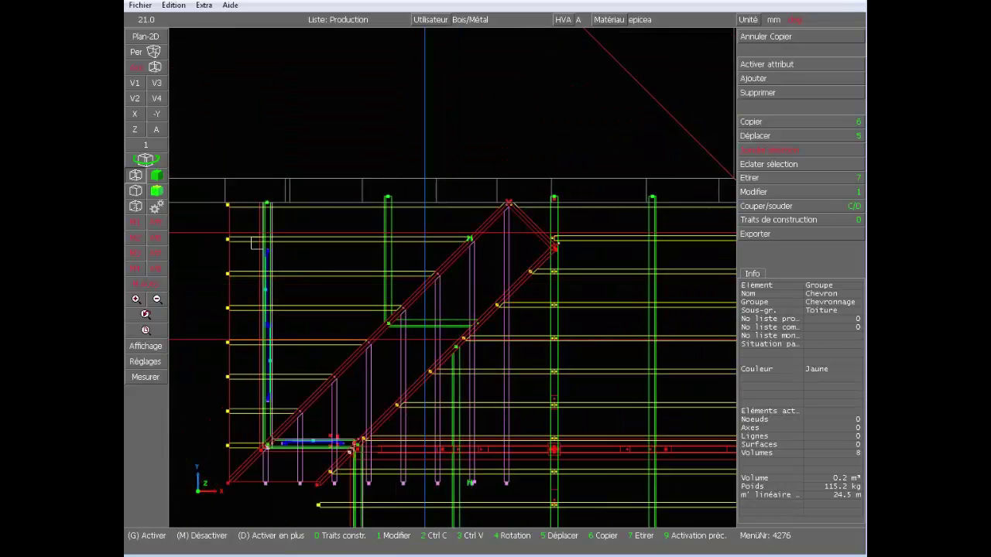
Step: Keep only the six mirrored rafters that reach the valley rafter selected and cut them back to it
key("c")
scroll(555, 278, "up", 4)
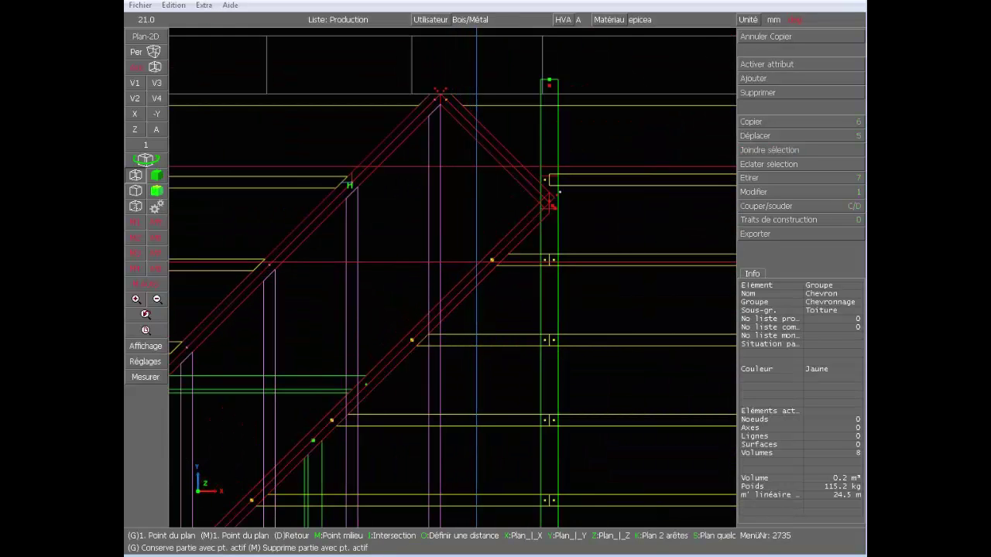
left_click(478, 263)
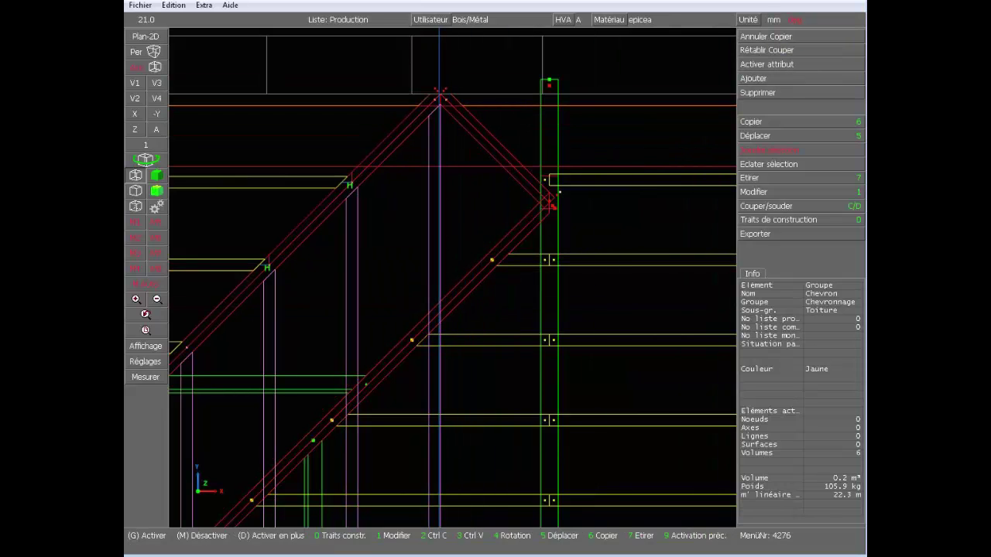
key("c")
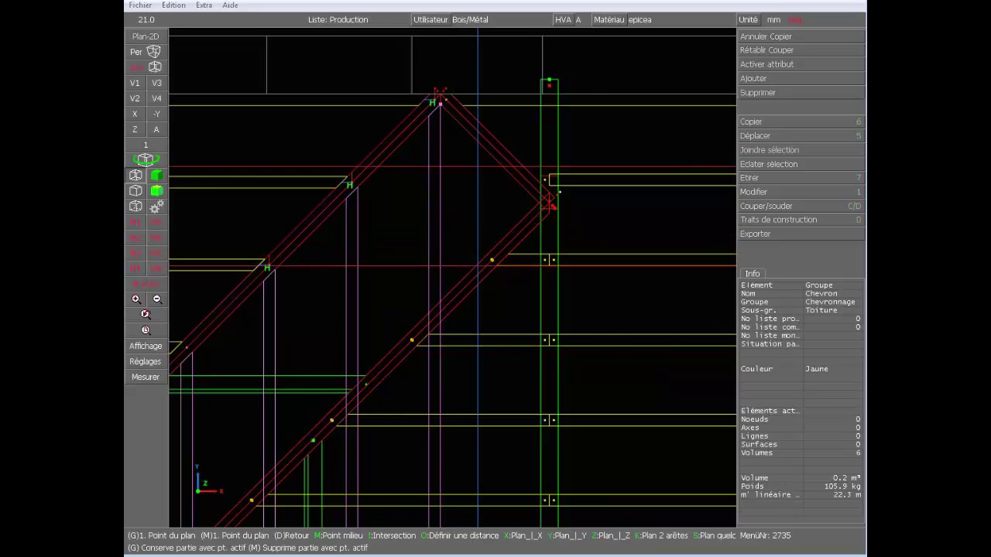
left_click(477, 266)
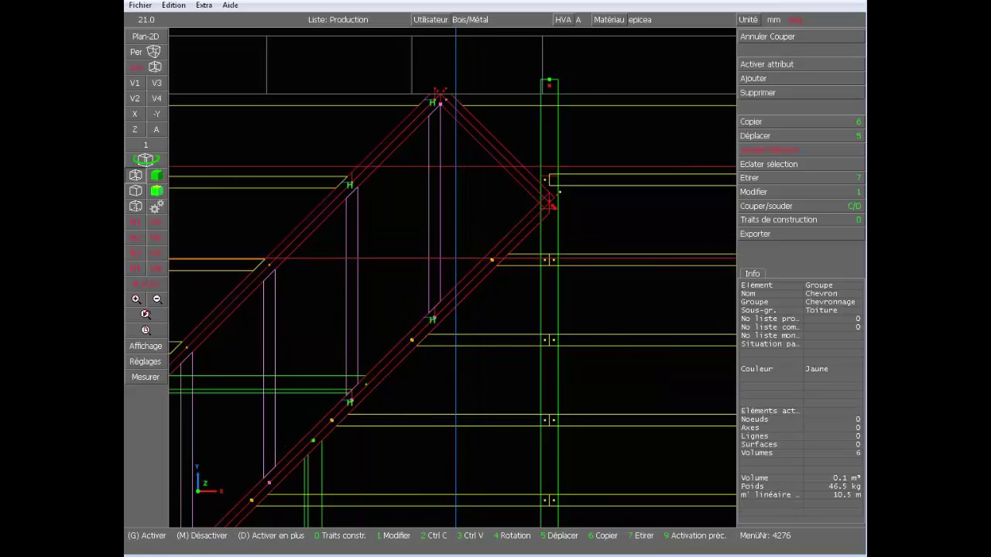
Step: Copy the jack rafter nearest the roof peak by a vector one rafter spacing towards the main ridge
middle_click_drag(457, 253, 429, 391)
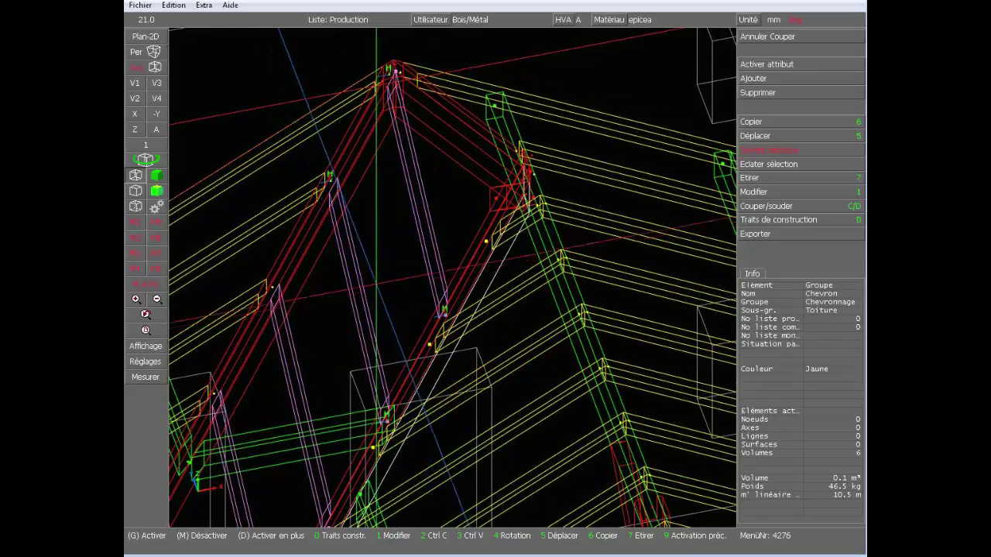
scroll(455, 272, "down", 5)
middle_click(675, 217)
scroll(453, 279, "up", 4)
scroll(453, 279, "up", 2)
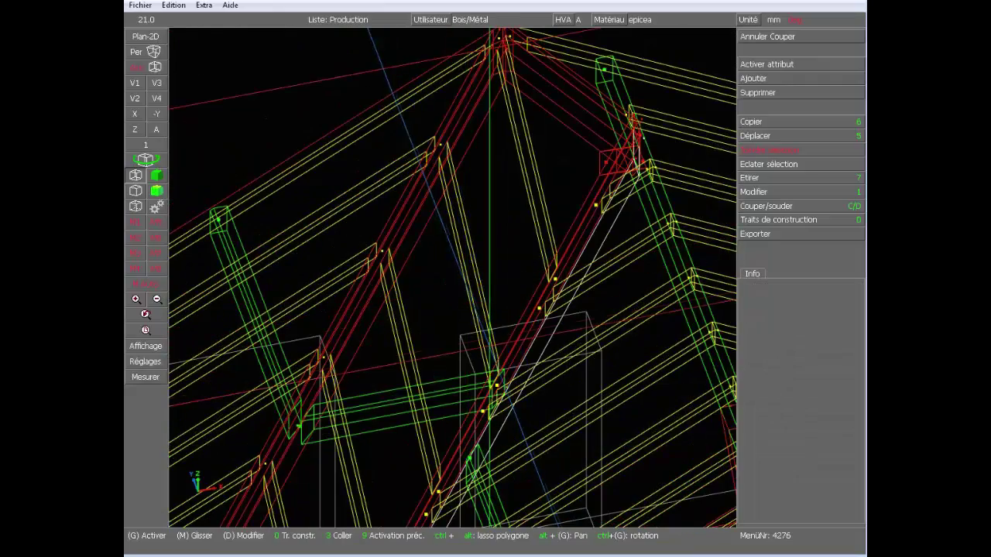
left_click(534, 178)
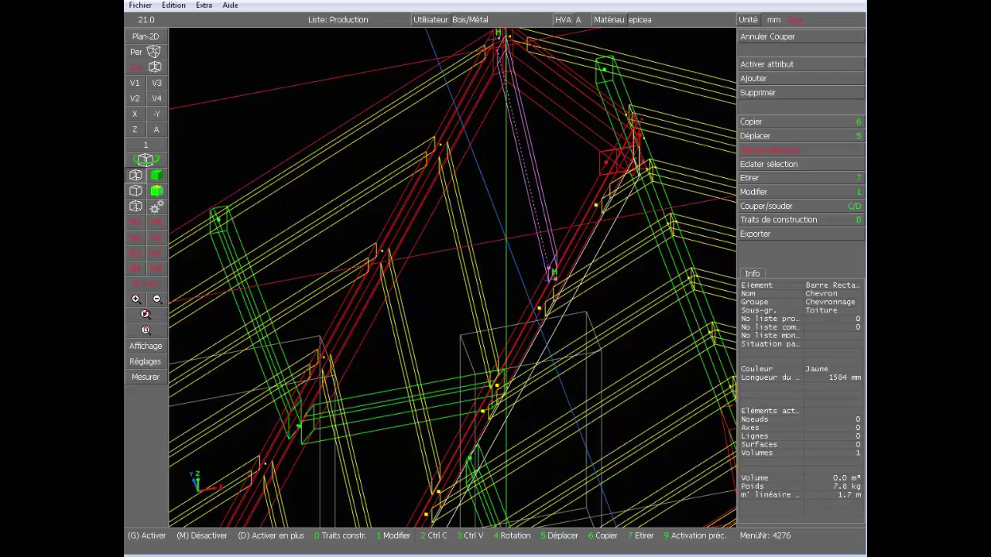
key("6")
key("w")
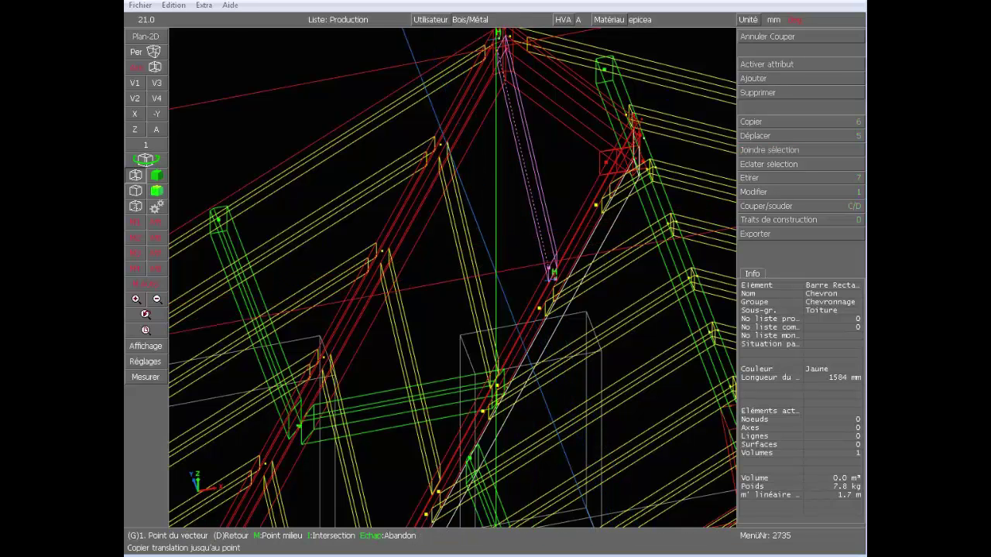
scroll(499, 352, "up", 2)
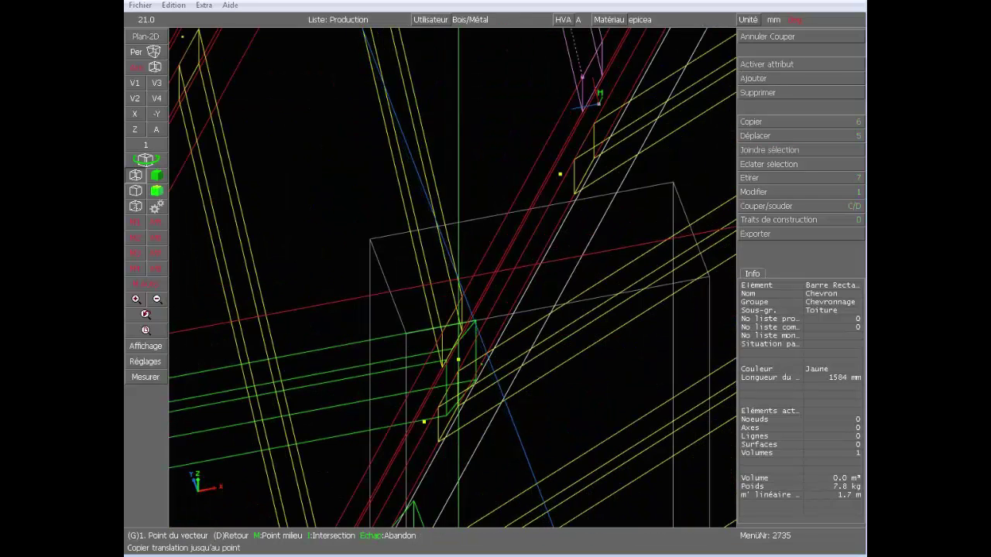
left_click(463, 292)
scroll(526, 171, "down", 3)
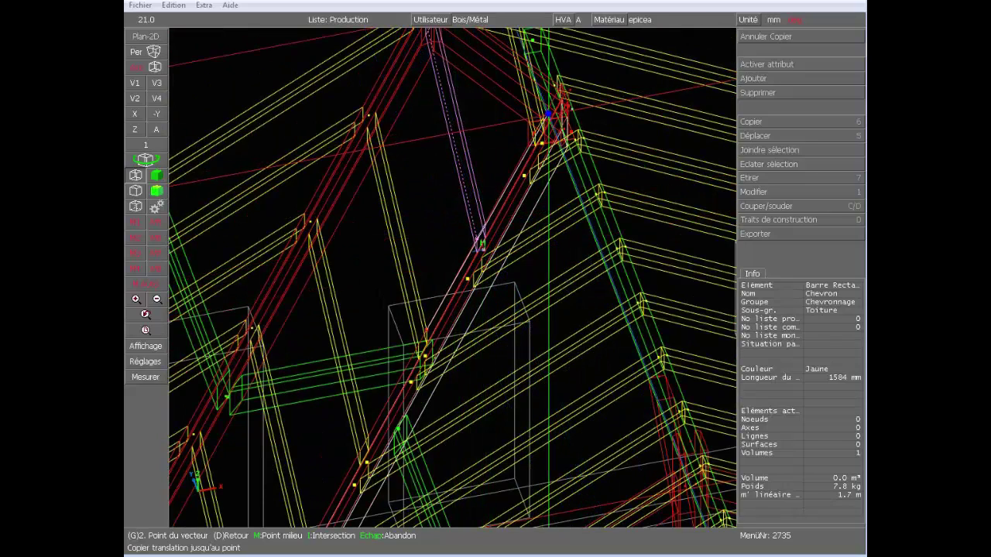
left_click(547, 116)
scroll(541, 87, "up", 3)
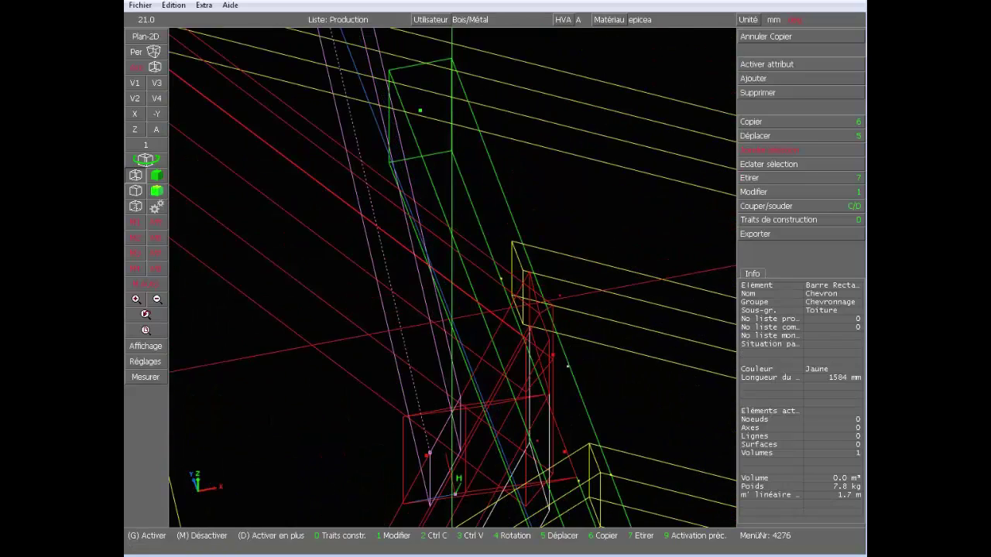
Step: In plan view, cut the new jack rafter back to the short diagonal rafter between the peak and the main ridge
left_click(137, 129)
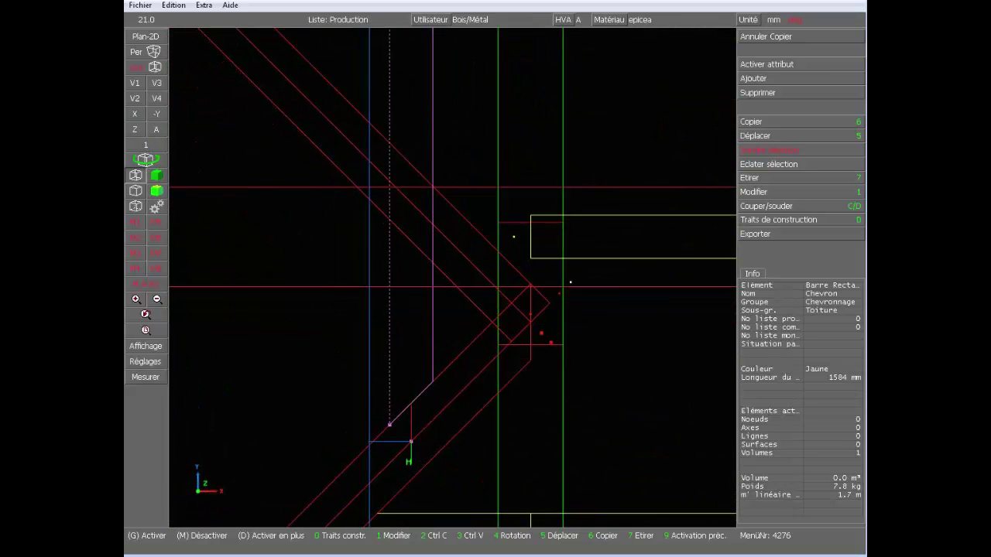
key("c")
left_click(369, 202)
scroll(459, 273, "down", 5)
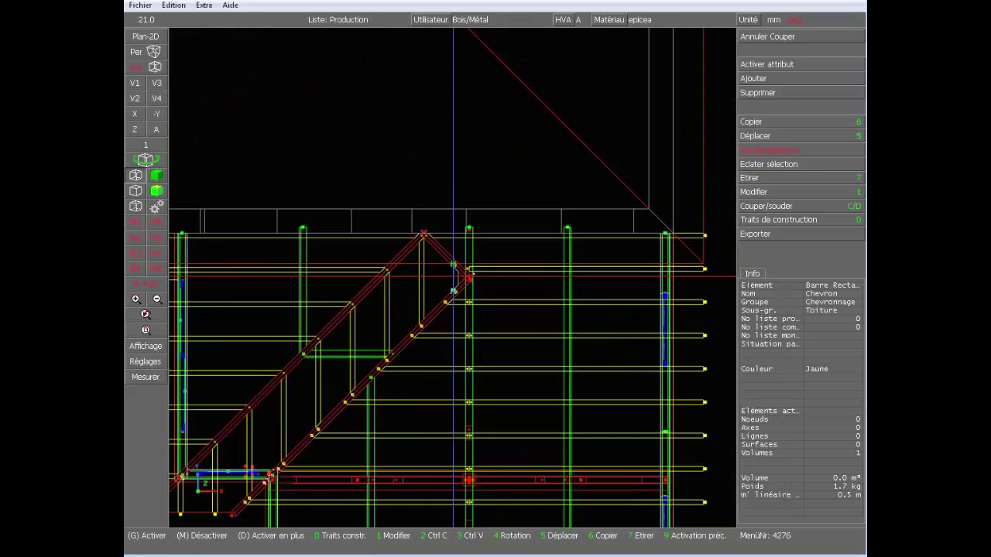
Step: Examine the rafter framing in 3D from several sides and switch to the side elevation in the architect's PDF plans
middle_click_drag(433, 340, 469, 274)
scroll(457, 275, "down", 5)
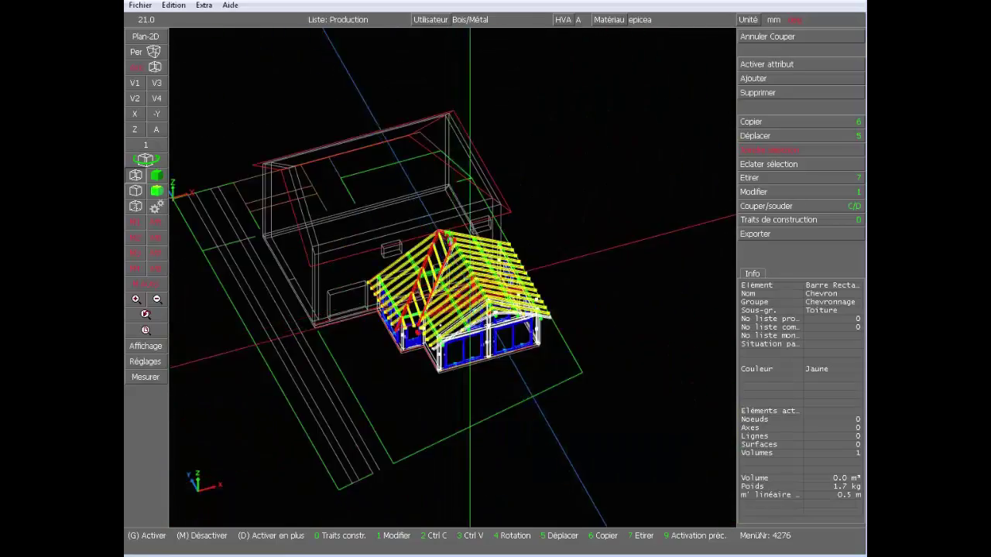
scroll(489, 329, "up", 4)
middle_click_drag(490, 329, 374, 261)
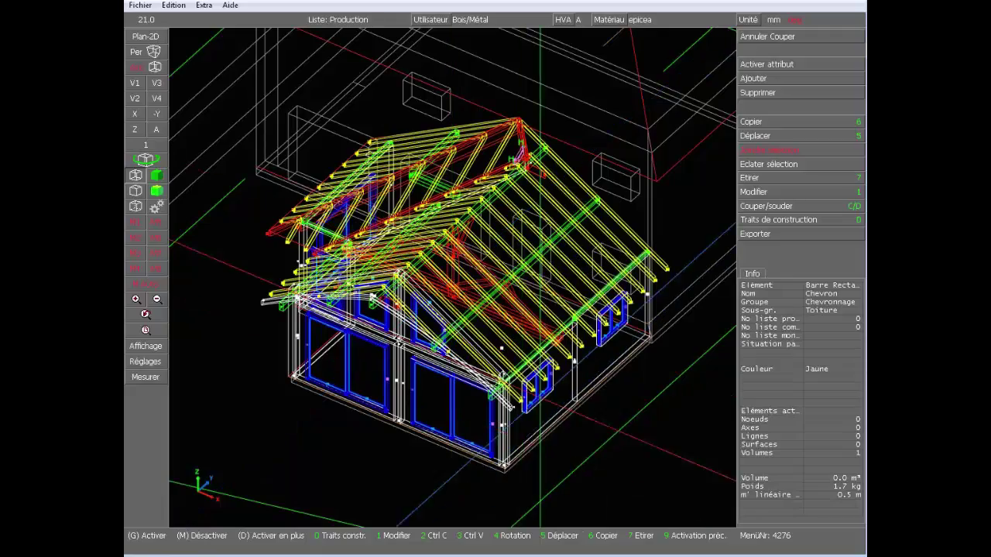
middle_click(626, 489)
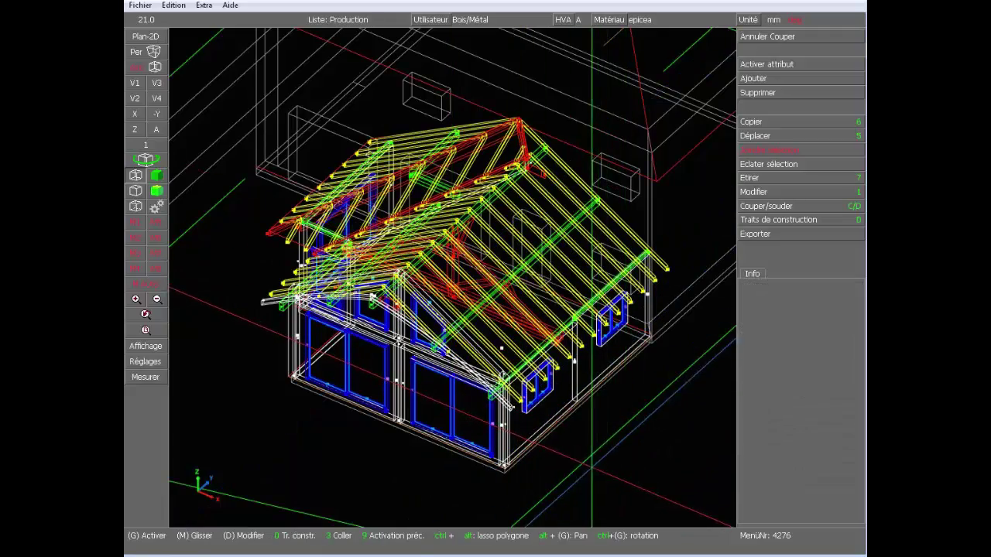
left_click_drag(495, 325, 573, 295, "ctrl")
middle_click_drag(460, 317, 460, 361)
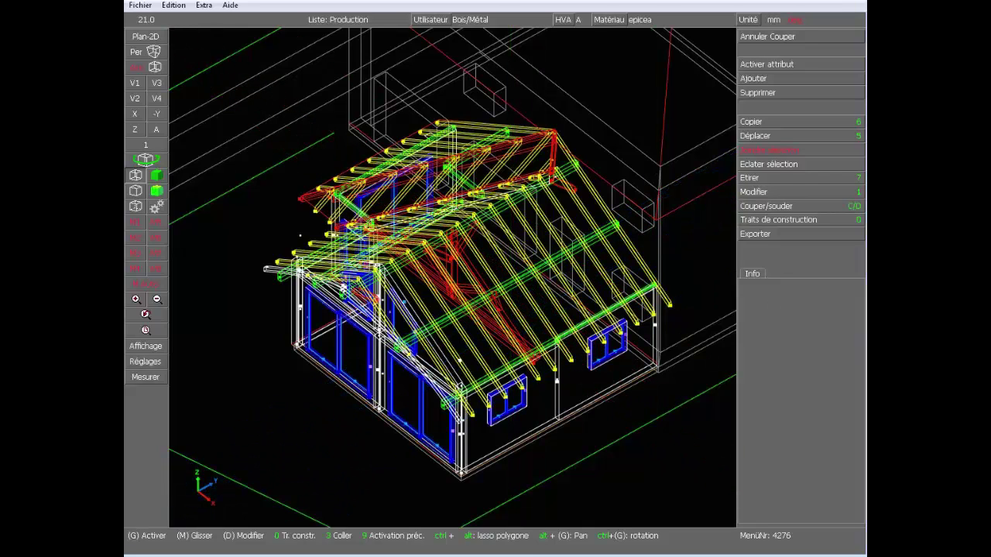
key("alt+Tab")
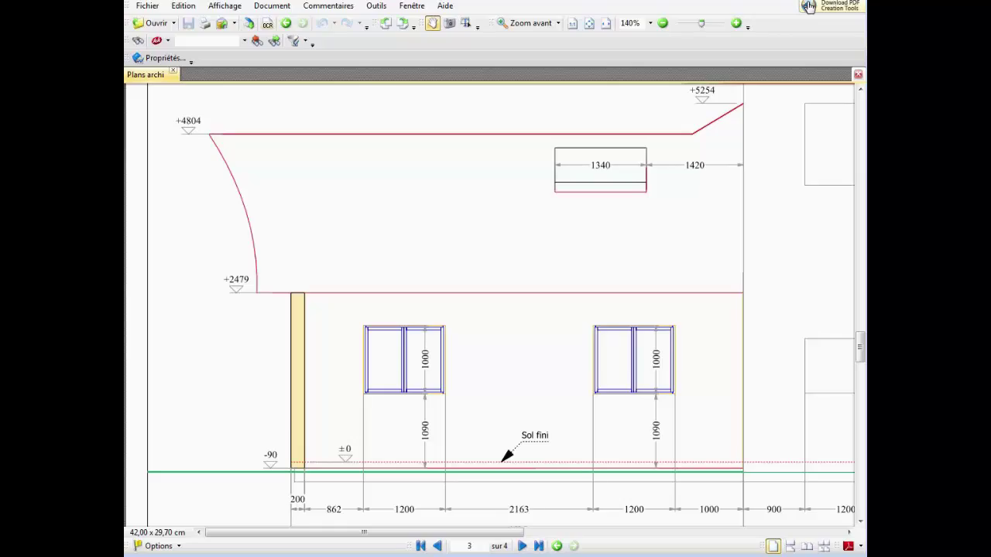
Step: Switch to the timber model and set a 2D working plane on the existing house wall behind the extension
key("alt+Tab")
left_click_drag(572, 285, 479, 244, "ctrl")
left_click(549, 248)
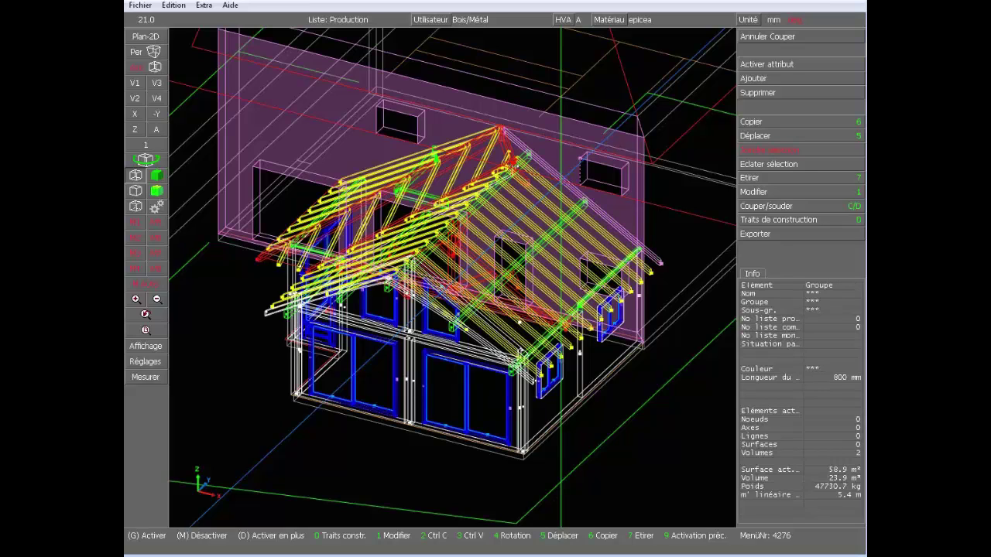
key("F2")
right_click(562, 179)
middle_click(591, 107)
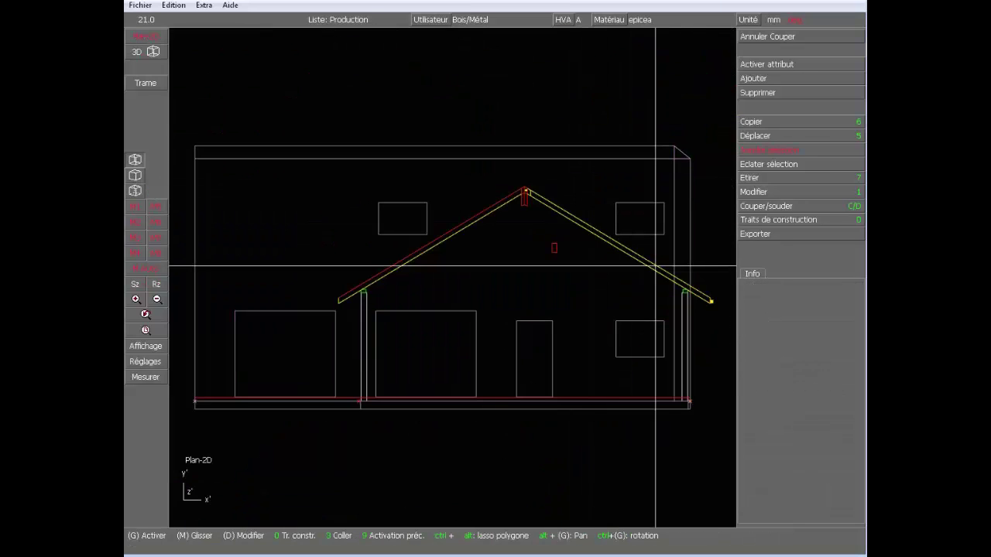
Step: Check the roof window's position on the architect's front elevation and draw a construction line perpendicular to the rafter through its lower upper-edge corner
key("alt+Tab")
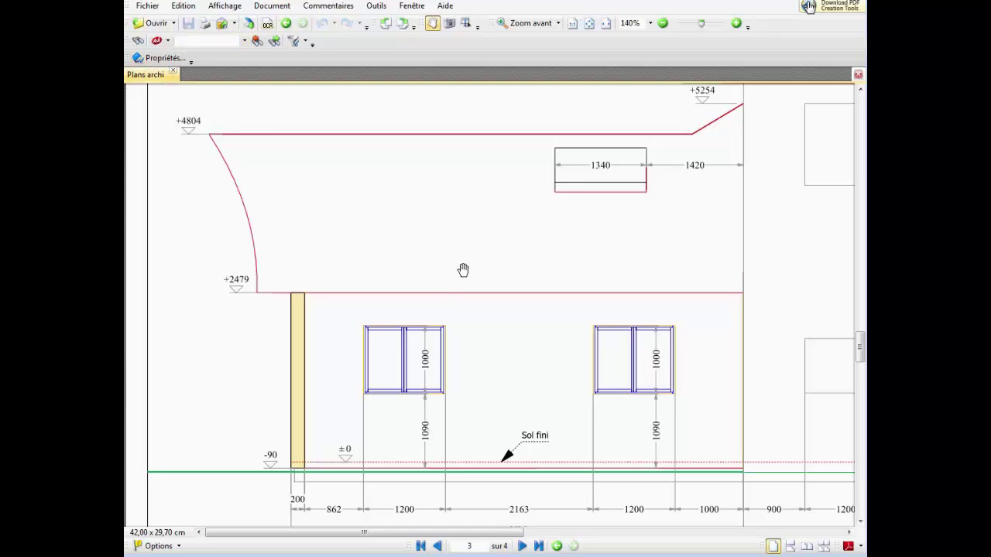
scroll(463, 269, "up", 10)
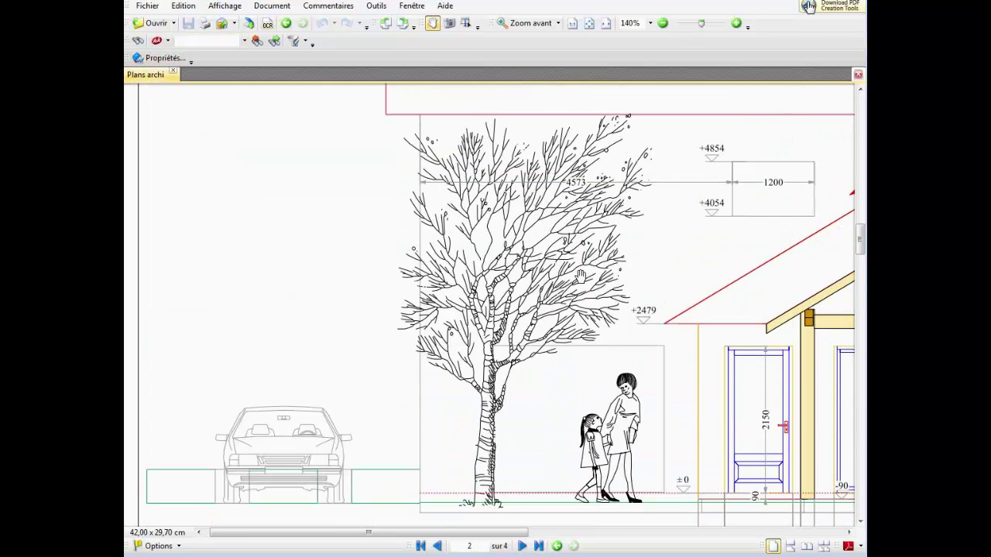
left_click_drag(646, 278, 192, 267)
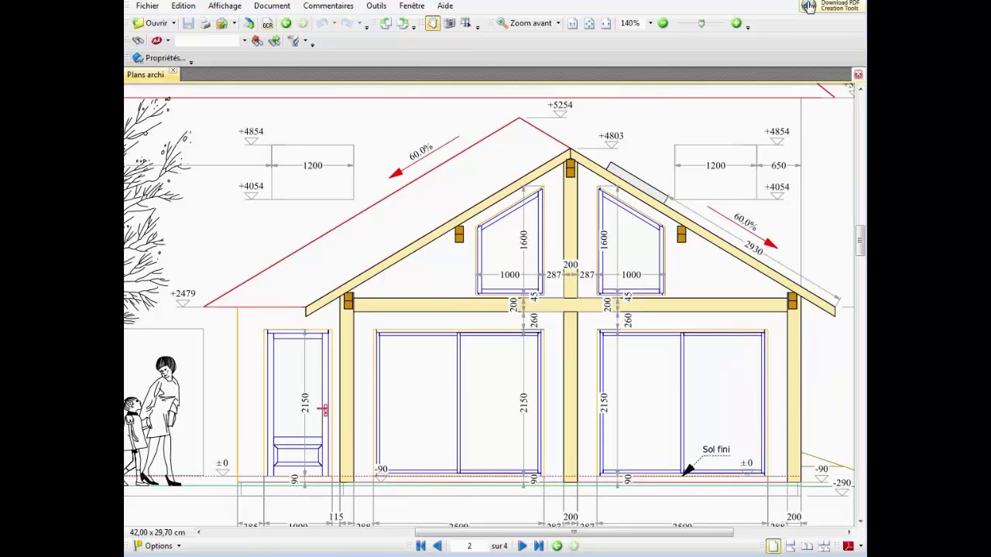
left_click(758, 259)
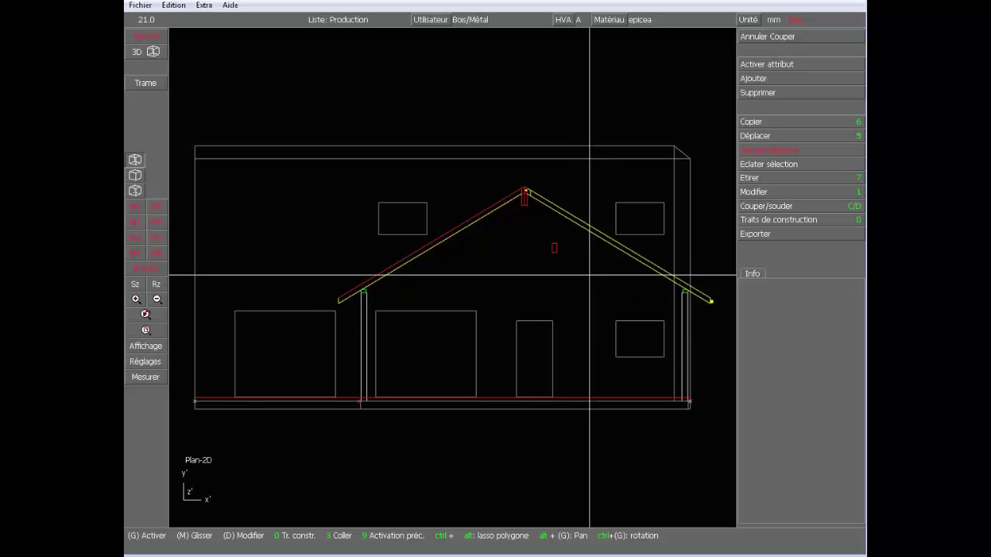
scroll(589, 275, "up", 2)
scroll(504, 277, "down", 1)
middle_click_drag(604, 270, 601, 268)
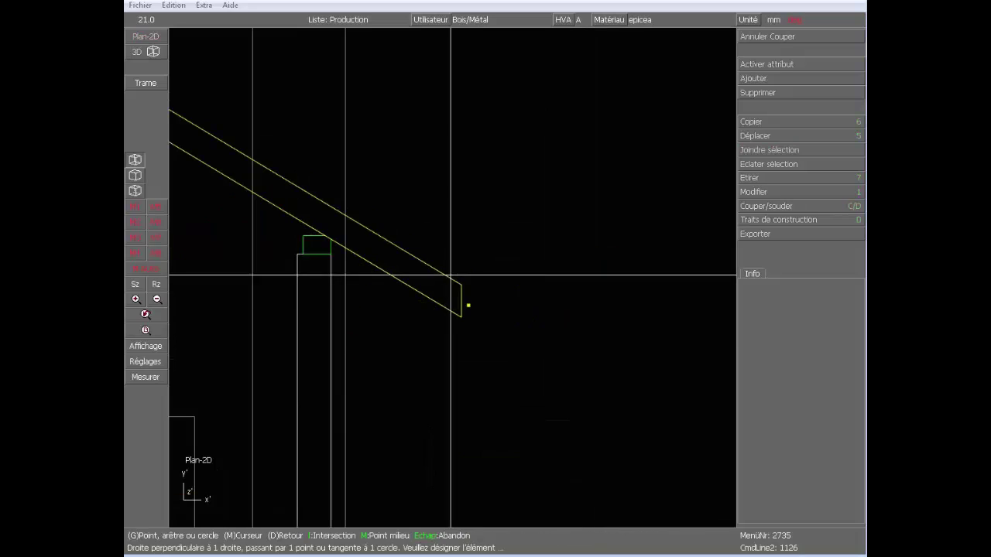
left_click(441, 274)
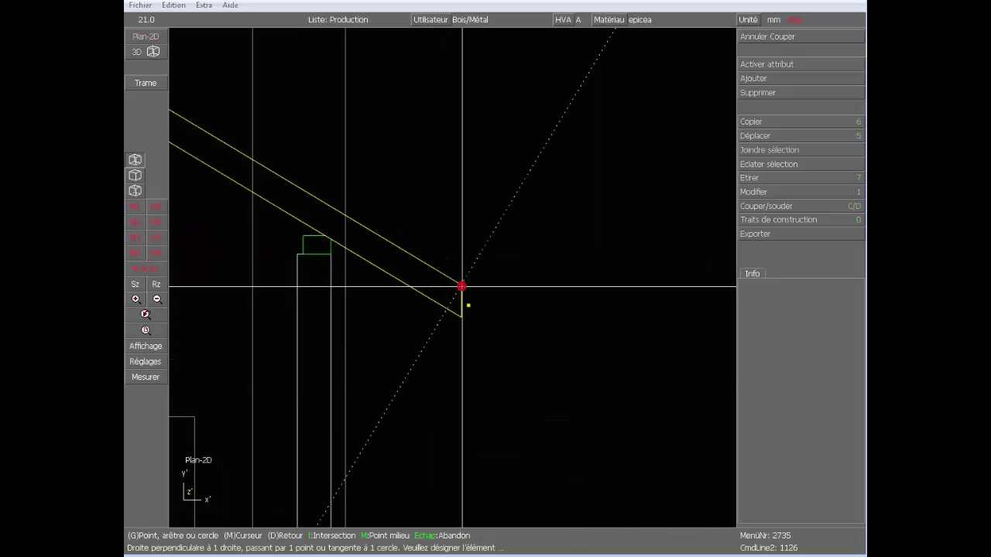
Step: Add a parallel construction line 2930 mm up the slope from the perpendicular at the rafter's lower end
right_click(454, 414)
type("p29")
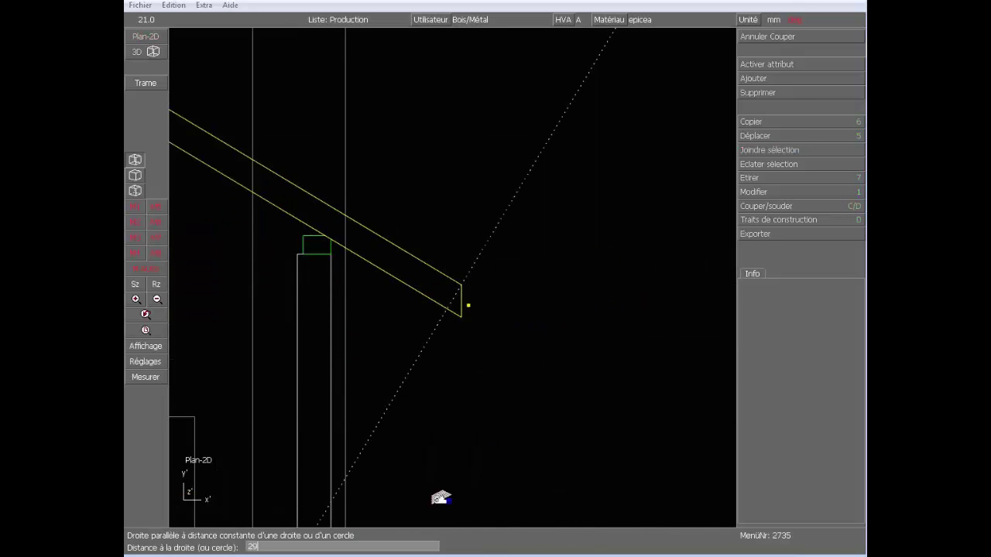
key("Return")
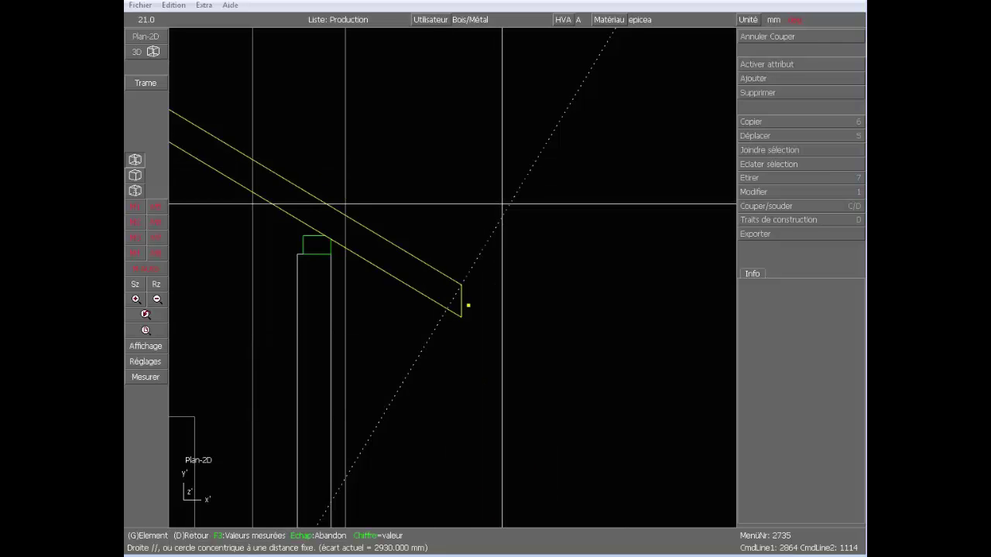
scroll(501, 203, "down", 3)
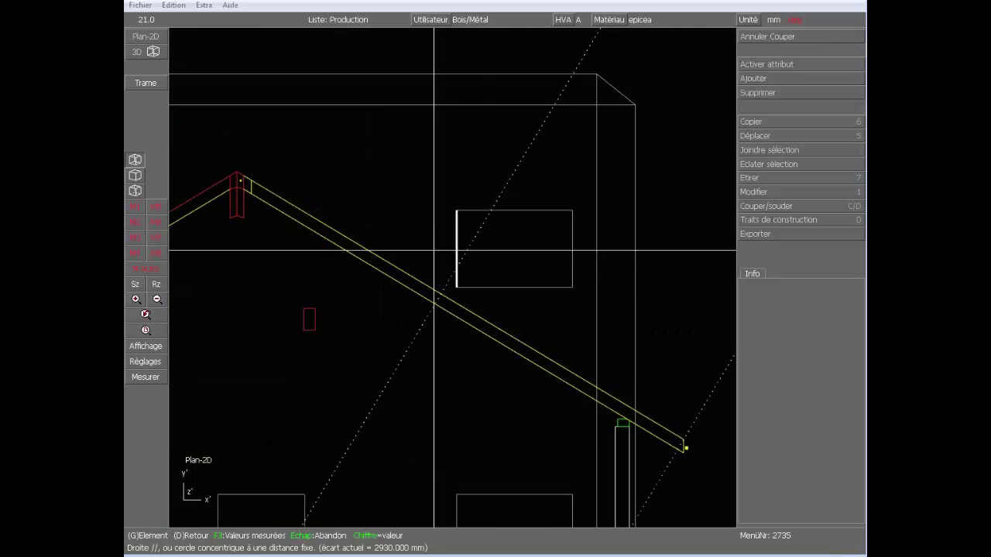
Step: Add construction lines parallel to the rafter, 100 mm above its upper edge and 200 mm below its lower edge
right_click(656, 166)
type("p")
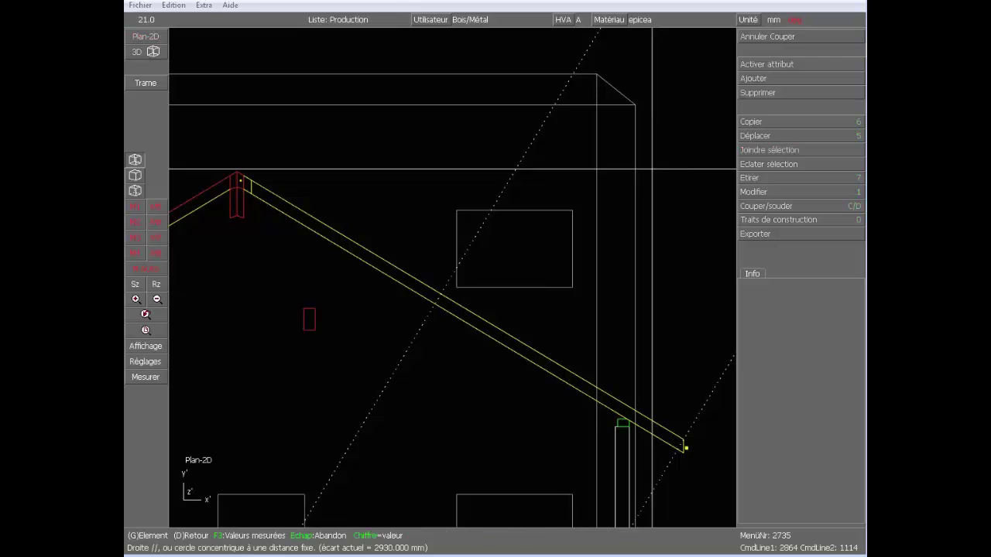
type("100")
key("Return")
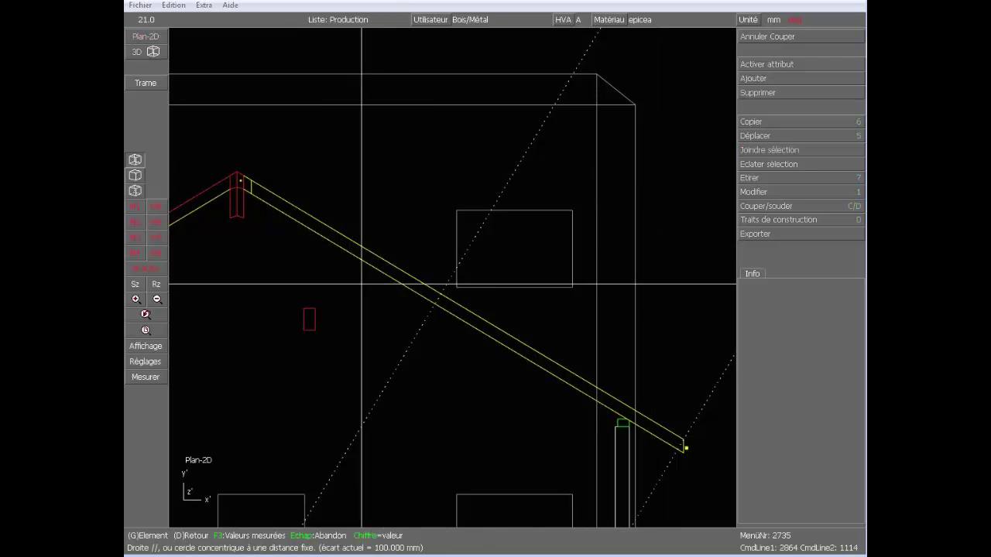
left_click(406, 268)
right_click(418, 246)
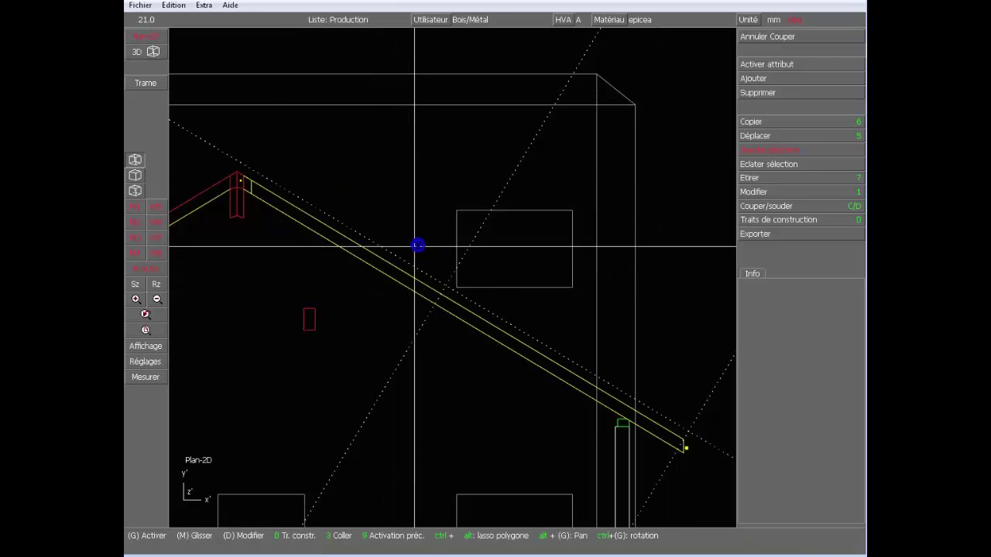
type("p200")
key("Return")
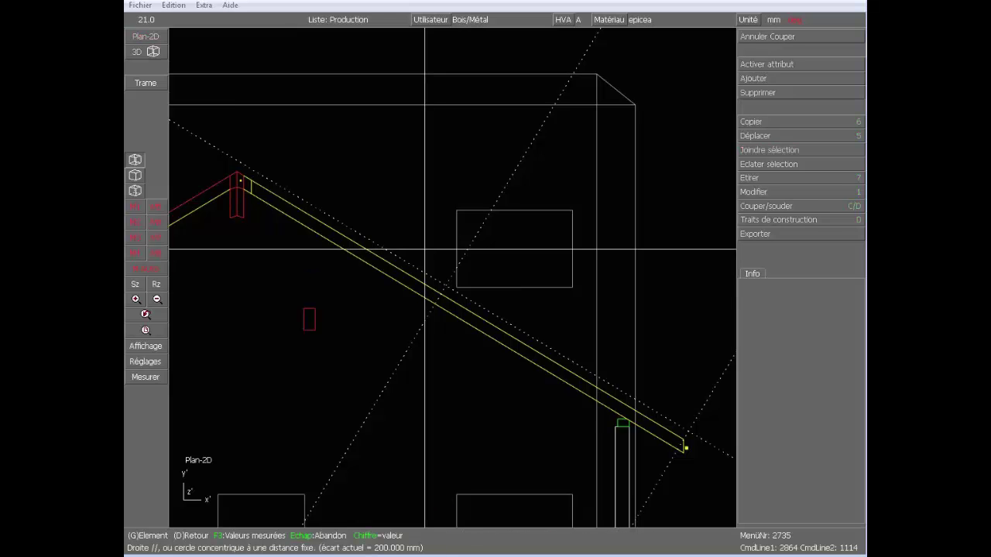
left_click(395, 291)
left_click(663, 268)
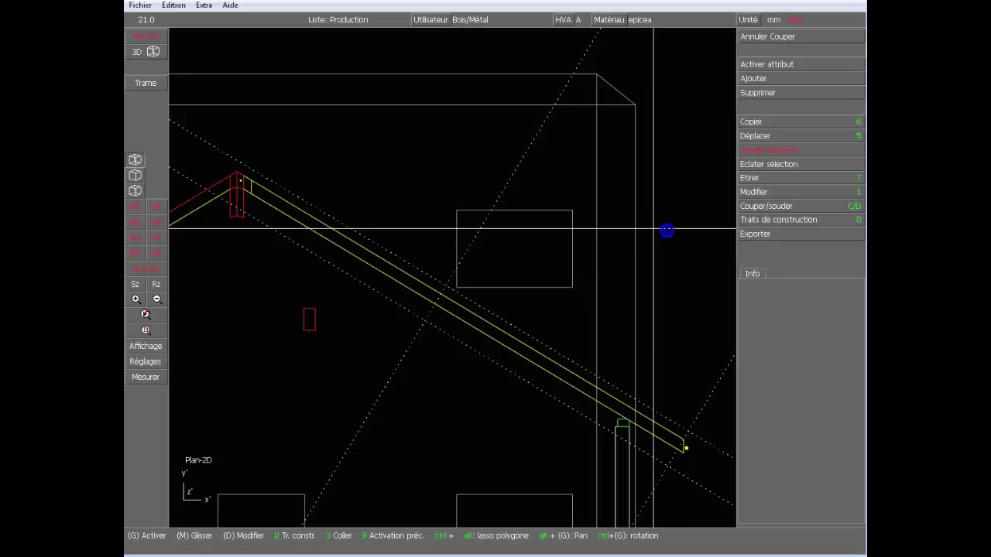
Step: Add a parallel construction line 980 mm further up the slope from the perpendicular crossing the middle of the rafter
type("0")
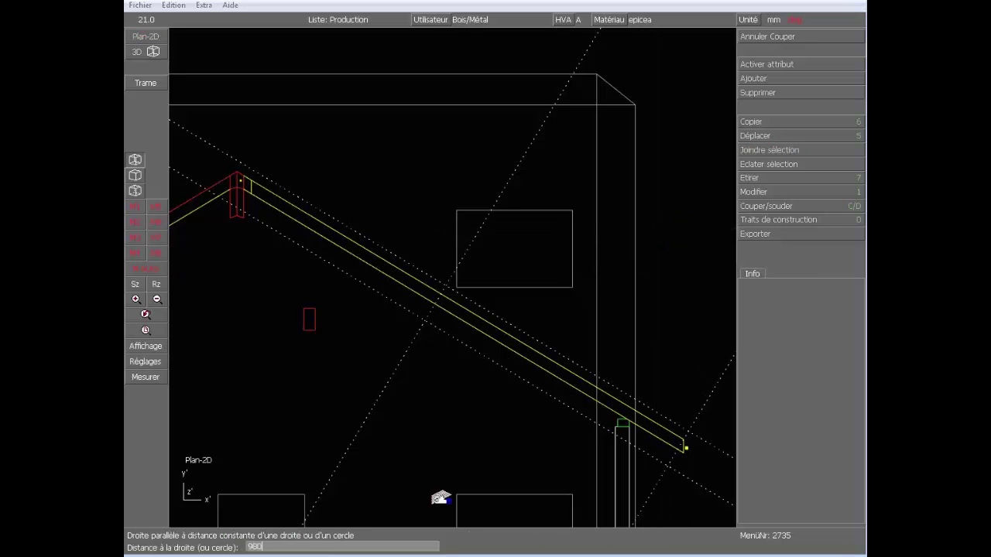
type("98980")
key("Return")
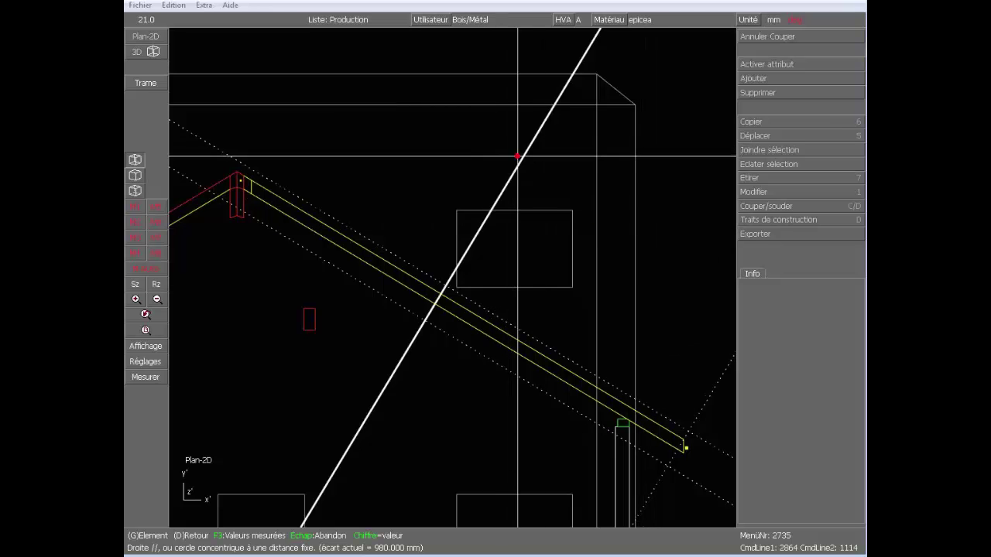
left_click(517, 157)
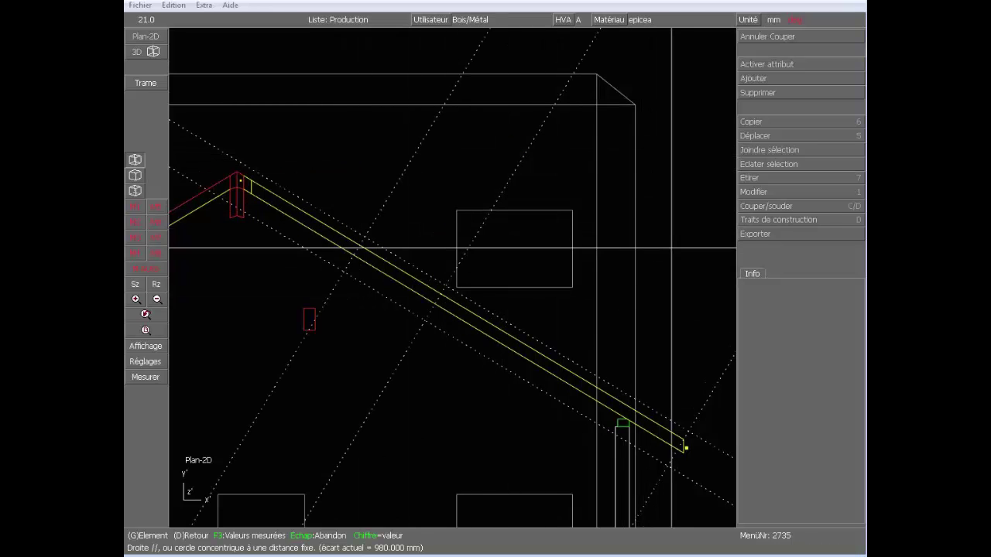
key("Escape")
Step: Start a new auxiliary volume for the roof window, coloured white (blanc) and named Velux
left_click(781, 85)
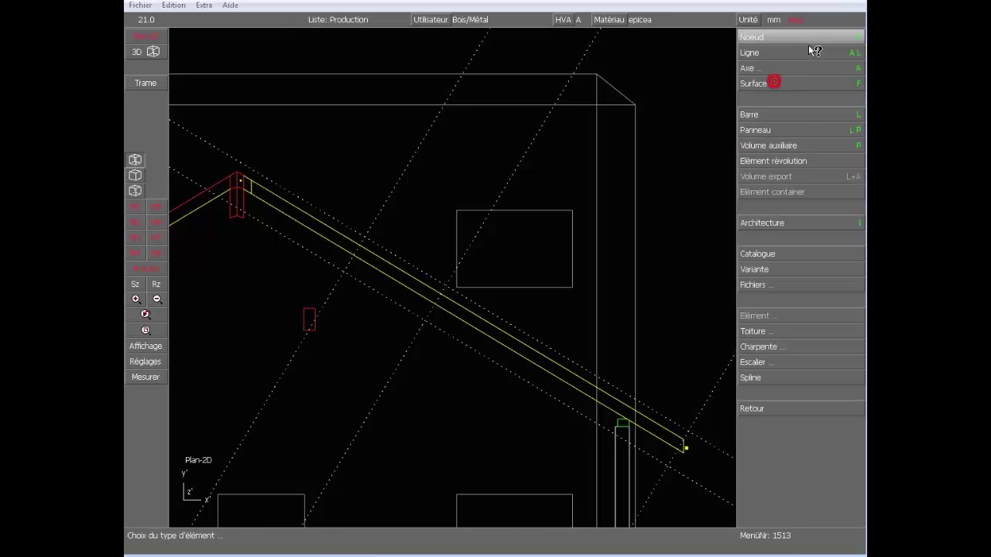
left_click(800, 148)
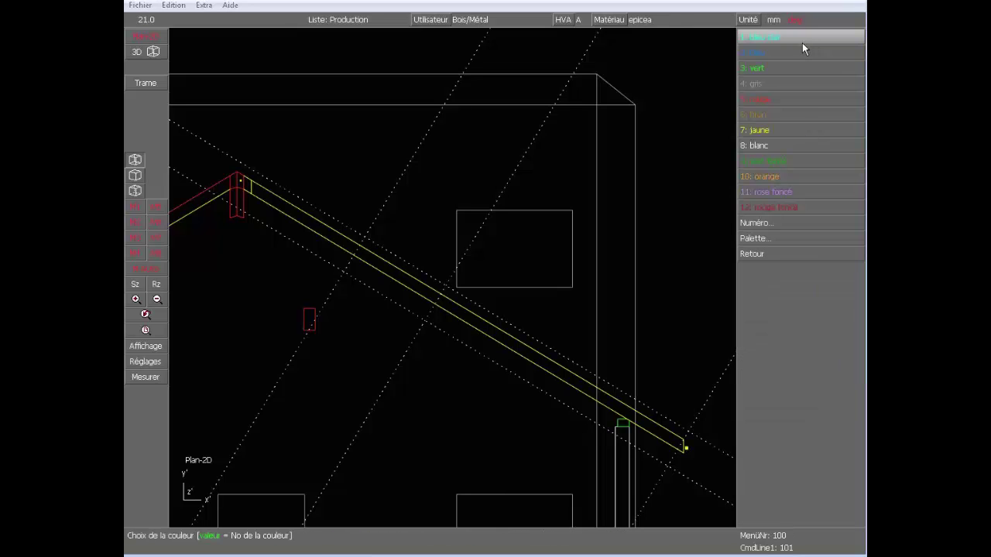
left_click(775, 146)
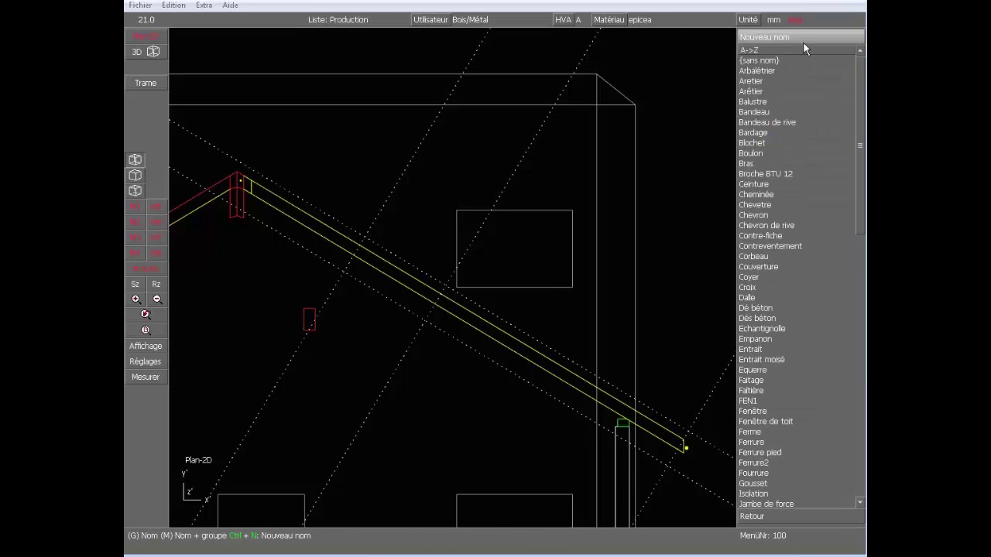
scroll(801, 310, "down", 10)
left_click(787, 484)
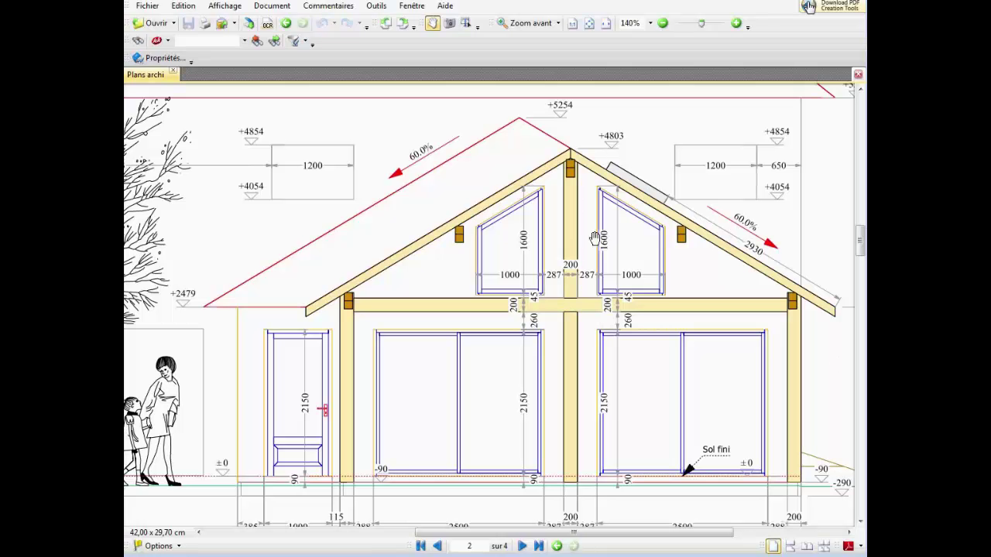
Step: Look up the roof window's width on the architect's side elevation and set the auxiliary volume's depth to 1340 mm
scroll(591, 286, "up", 1)
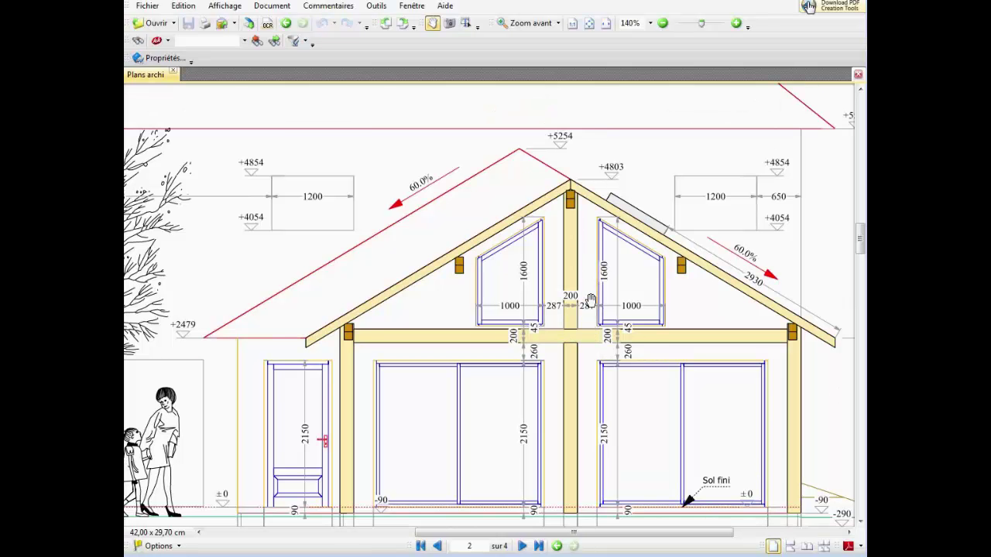
scroll(586, 310, "down", 15)
left_click_drag(300, 366, 450, 360)
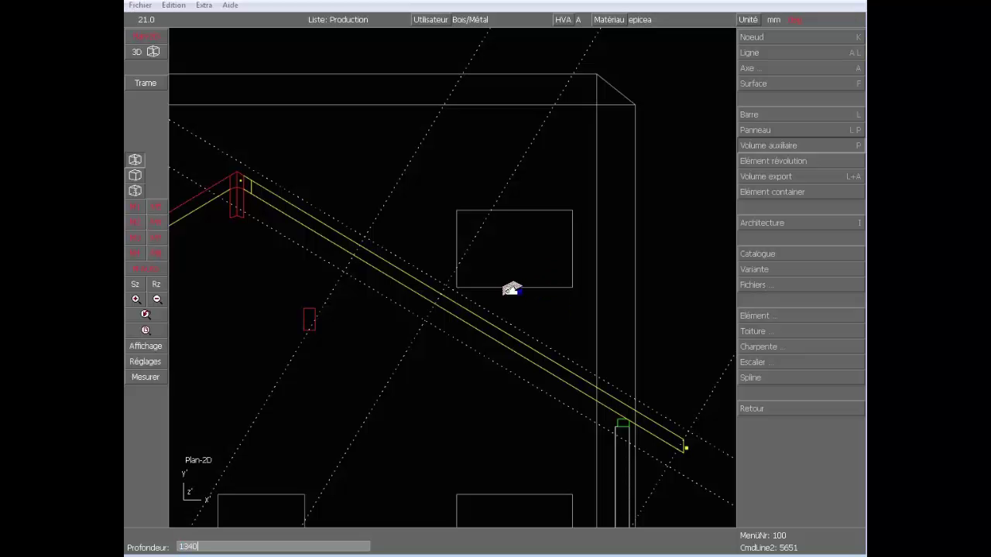
key("Return")
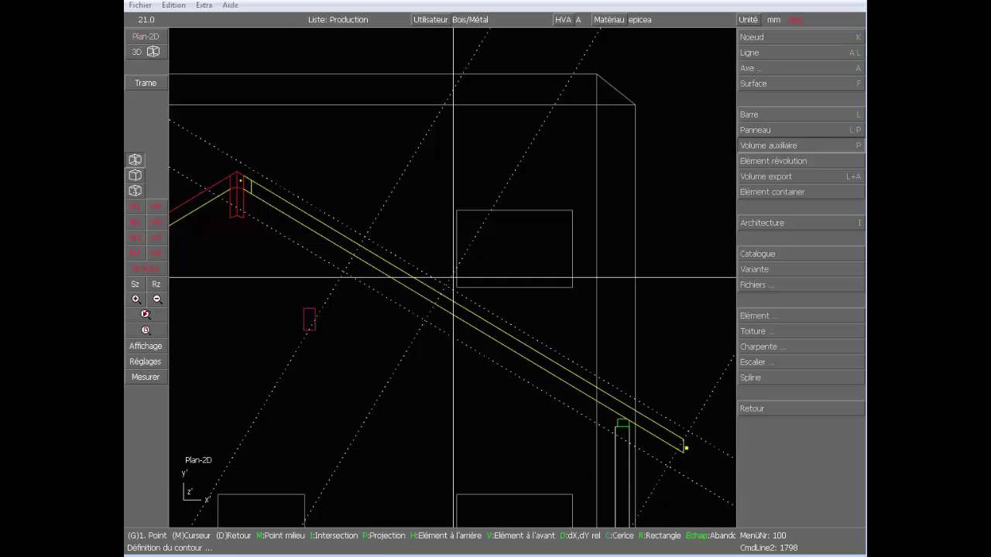
Step: Trace the volume's rectangular contour through the four construction line intersections around the rafter and complete the volume
left_click(367, 235)
left_click(446, 286)
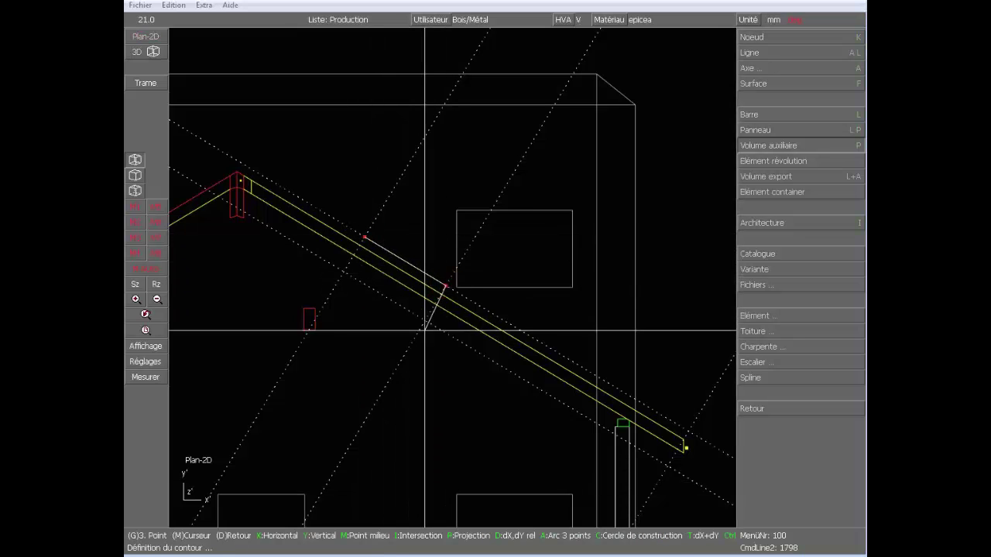
left_click(344, 271)
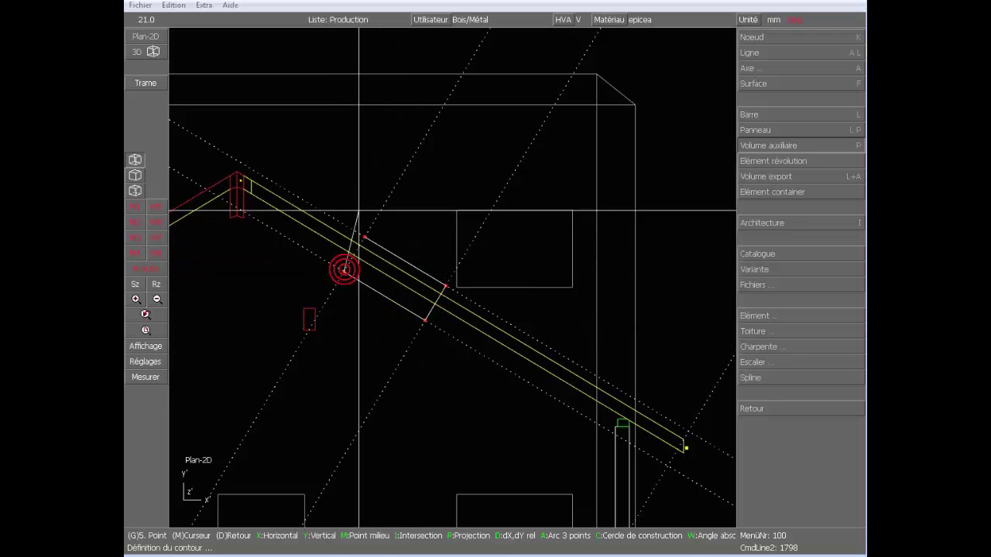
right_click(351, 196)
right_click(341, 195)
right_click(456, 279)
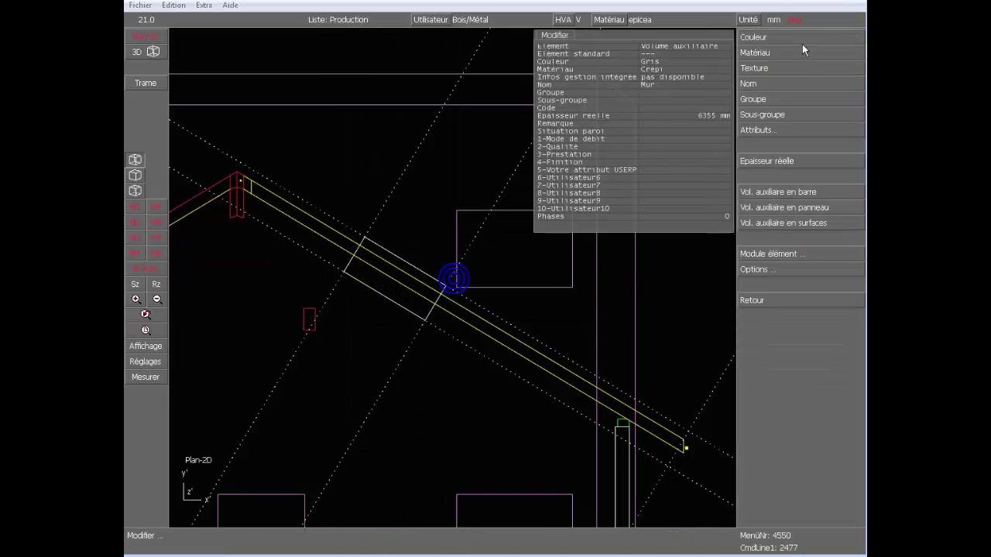
right_click(836, 37)
left_click(660, 253)
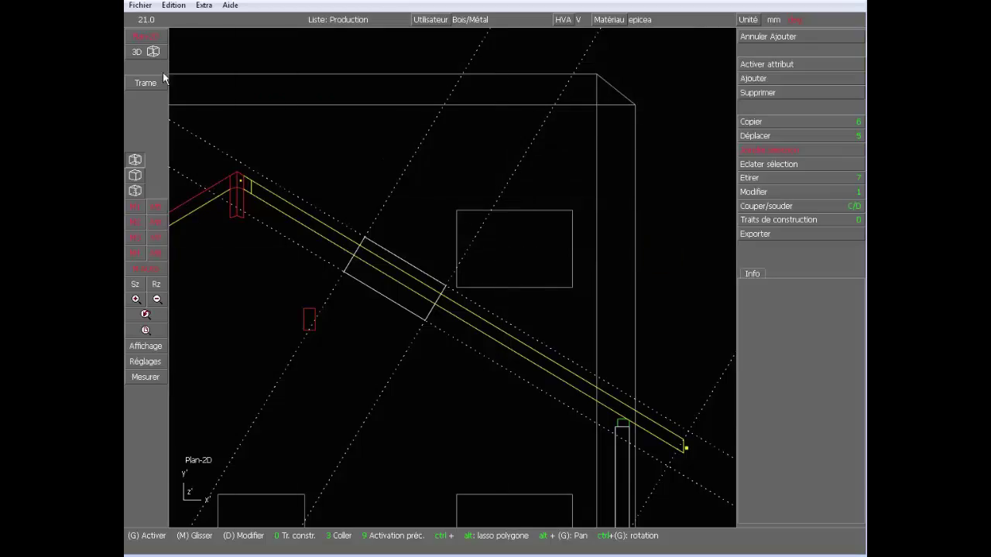
Step: In the 3D view, move the Velux volume by -1420 mm along the Y axis, away from the house wall
left_click(153, 52)
scroll(650, 164, "up", 4)
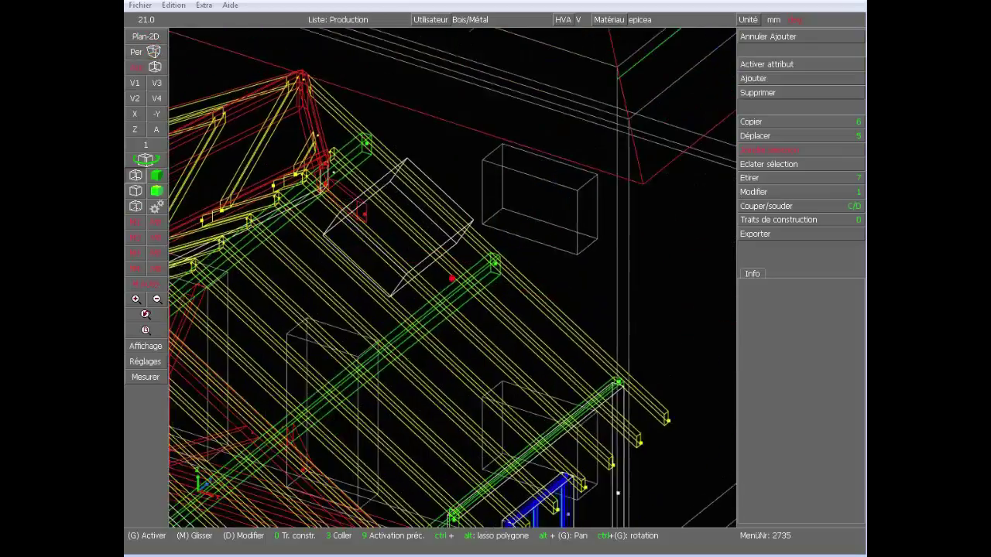
left_click_drag(542, 279, 465, 279, "ctrl")
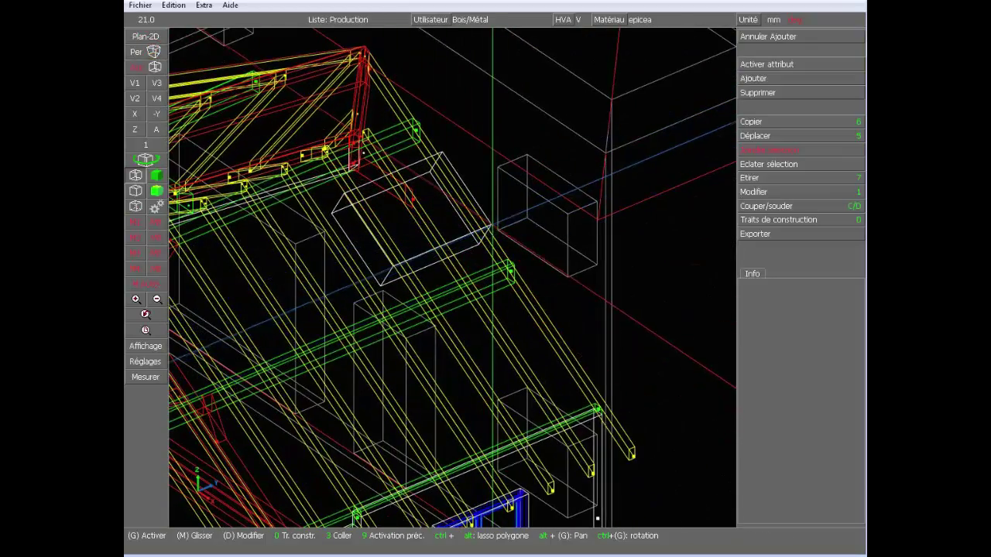
left_click(492, 222)
type("5")
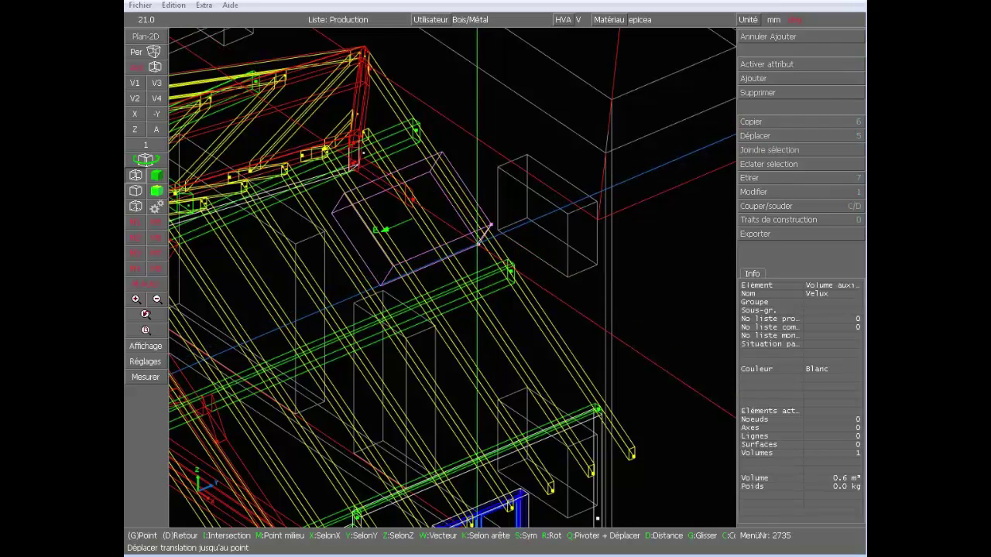
type("-1420")
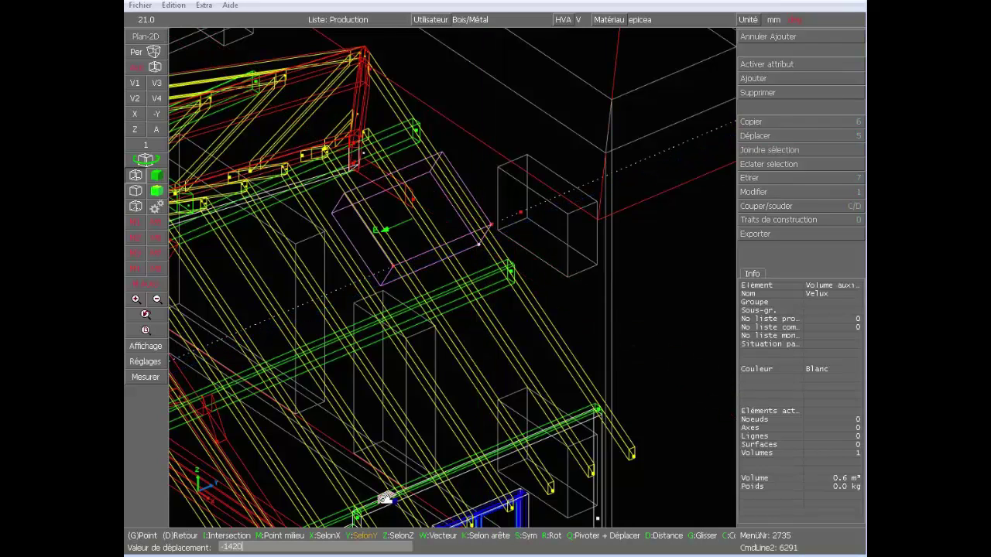
key("Return")
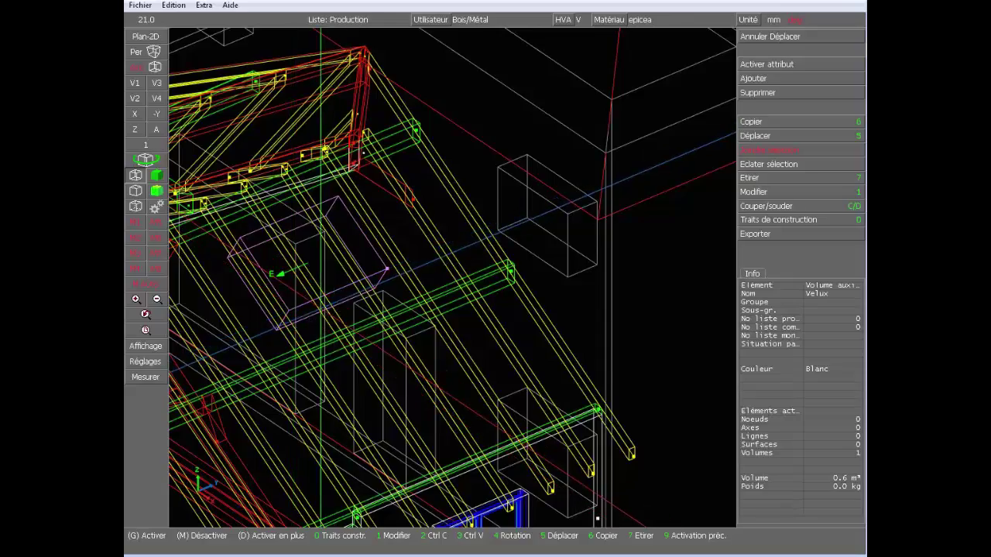
Step: Select the top face of a rafter crossing the Velux together with the Velux volume, and open a 2D plan on that roof plane
middle_click_drag(320, 309, 453, 279)
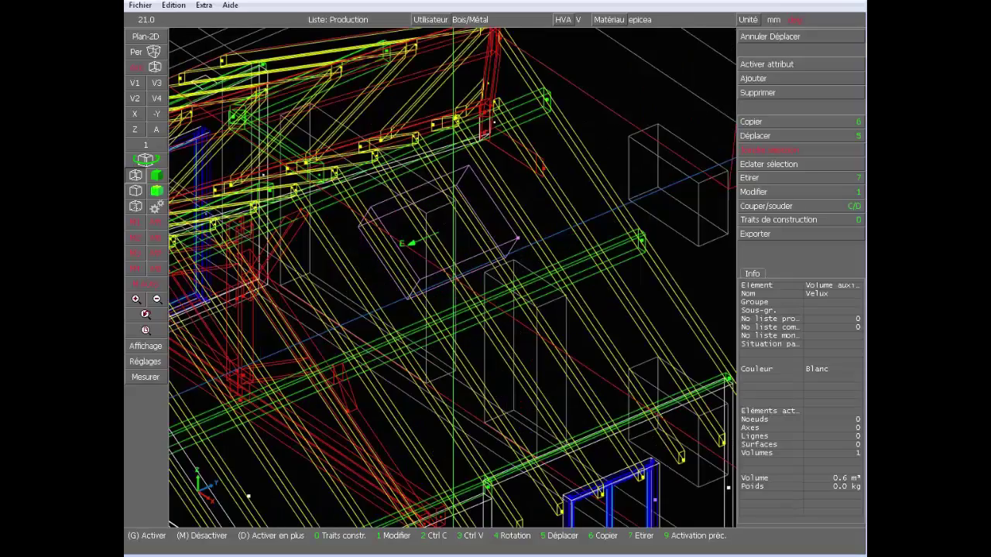
left_click(153, 175)
mouse_move(451, 276)
left_mouse_down()
mouse_move(364, 277)
mouse_move(441, 277)
mouse_move(391, 276)
left_mouse_up()
scroll(438, 274, "up", 3)
scroll(439, 273, "up", 2)
left_click(454, 248)
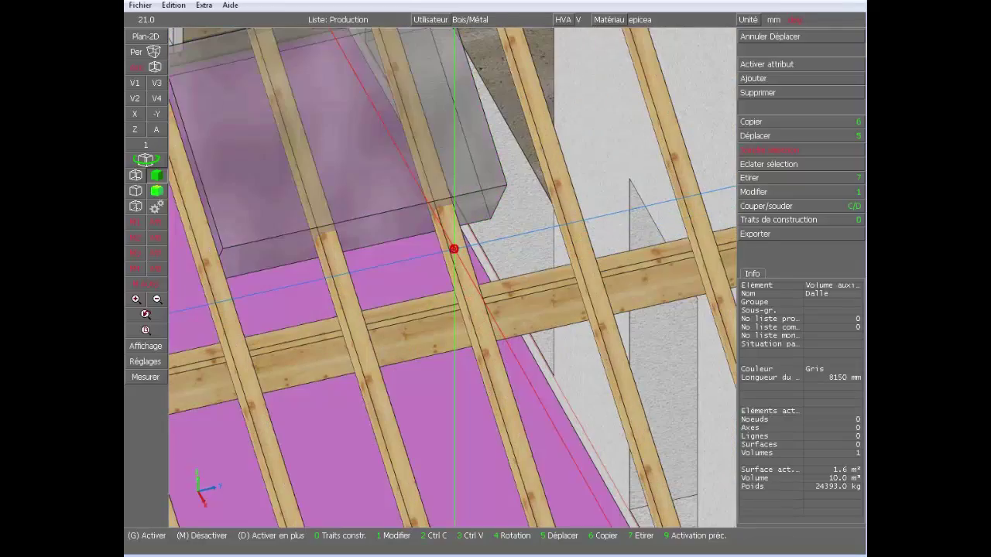
left_click(465, 261)
scroll(464, 261, "down", 4)
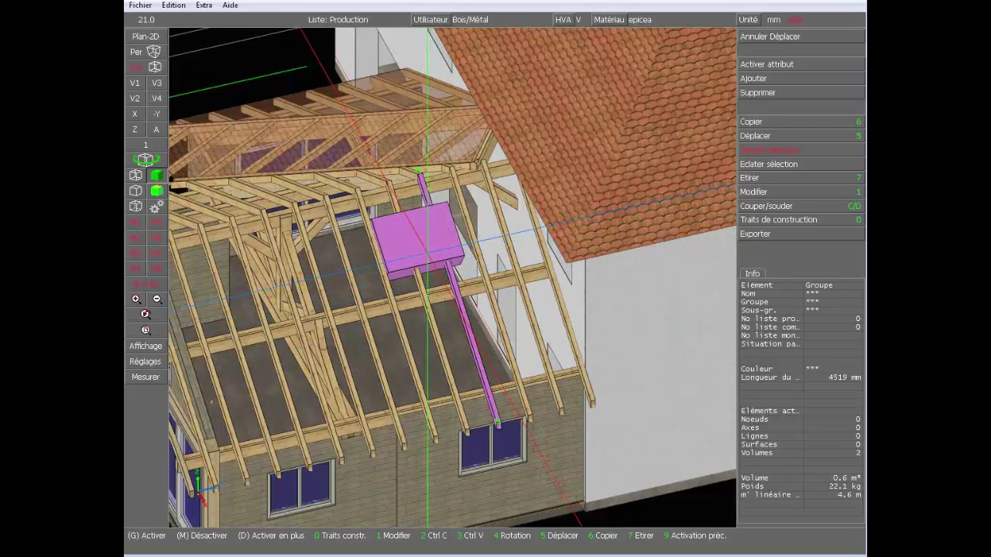
middle_click(586, 507)
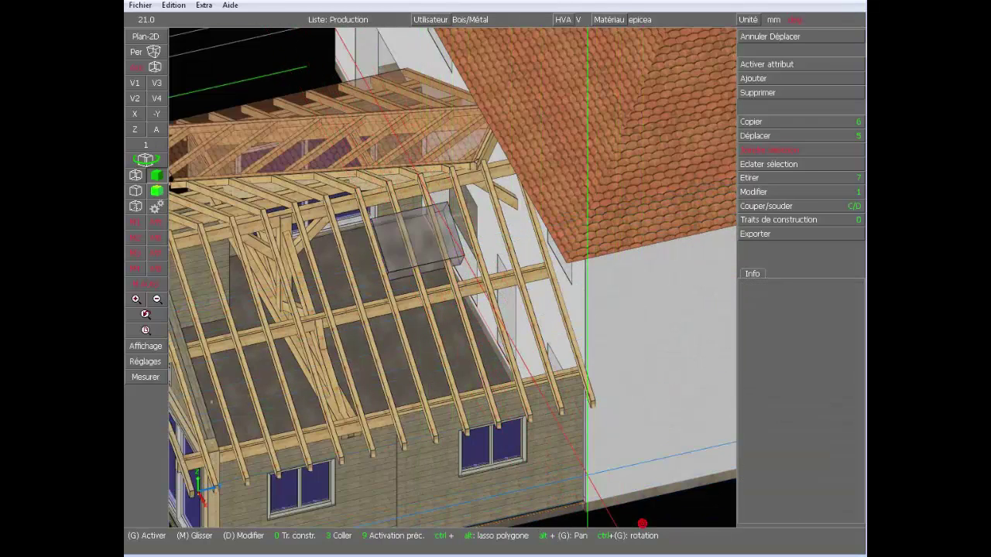
scroll(517, 502, "up", 5)
left_click(487, 345)
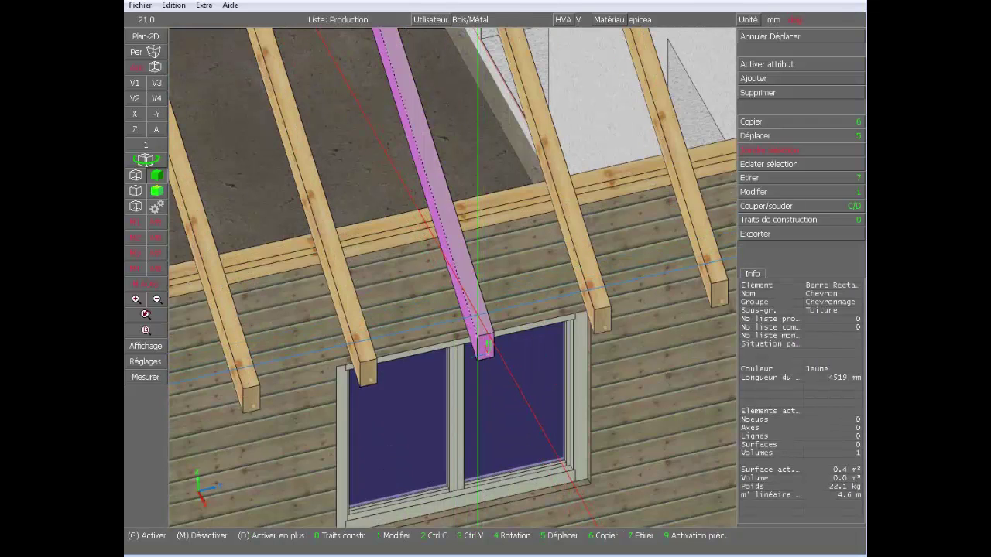
left_click(158, 191)
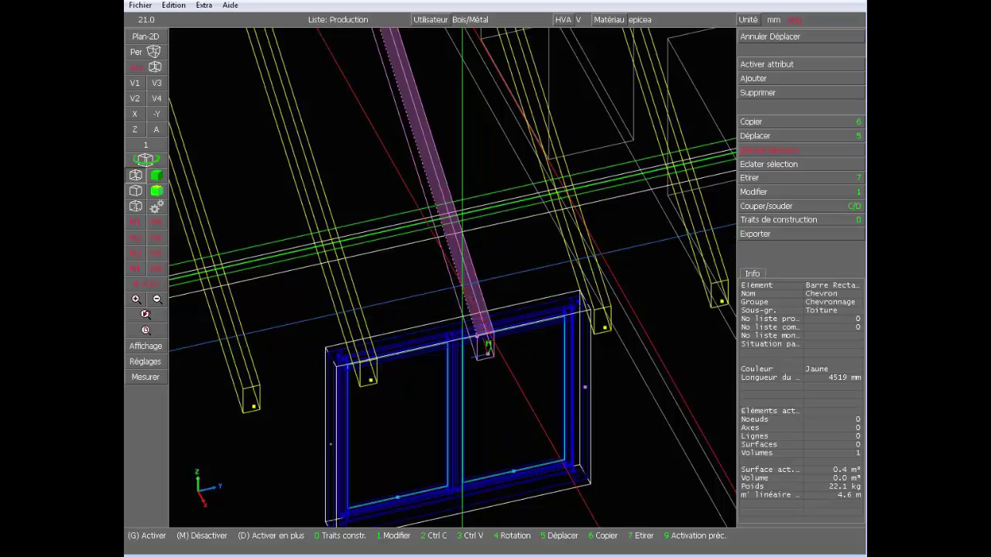
scroll(463, 271, "down", 6)
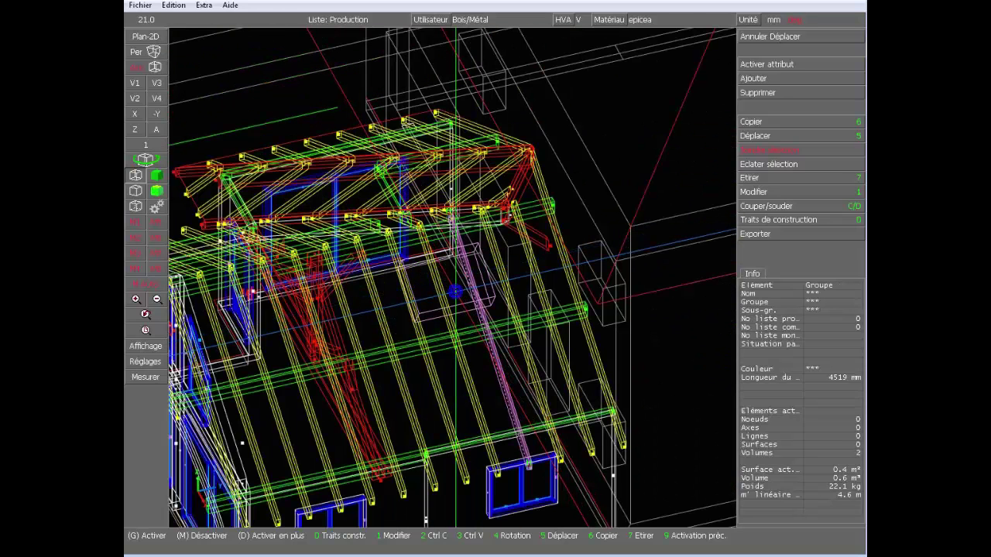
key("space")
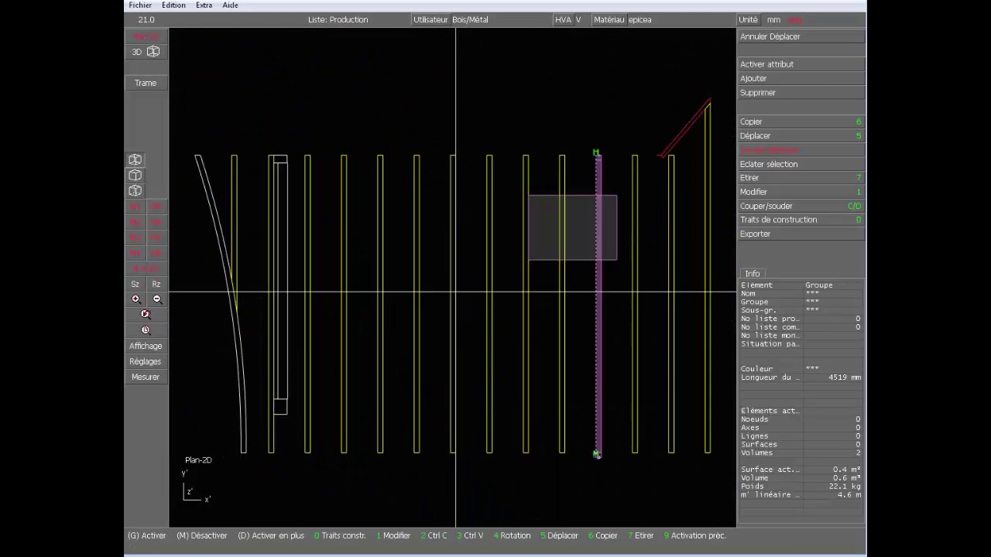
Step: Copy the rafter crossing the Velux on the house side, turned perpendicular to the rafters, onto the volume's upper edge at its house-side corner
middle_click(516, 93)
scroll(599, 226, "up", 2)
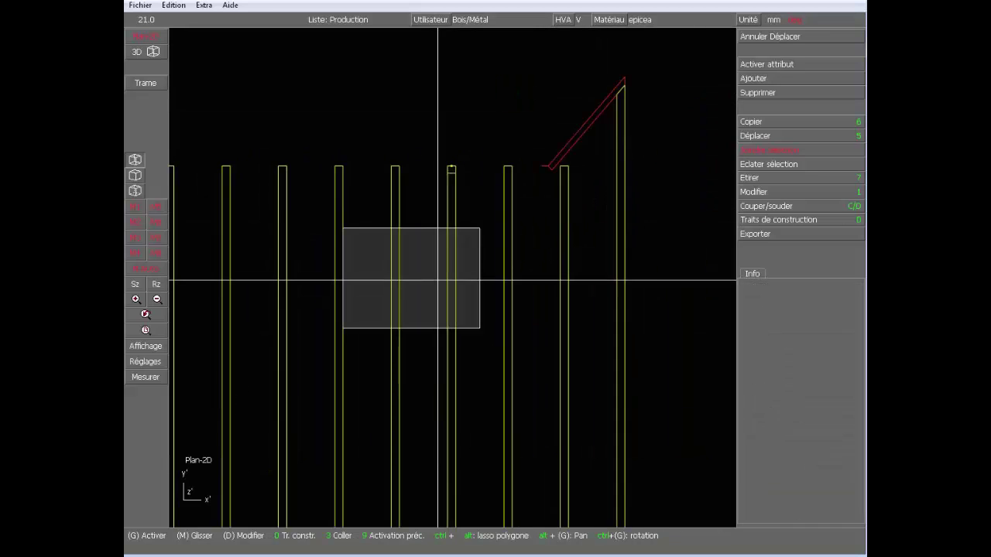
scroll(438, 281, "up", 1)
left_click(477, 116)
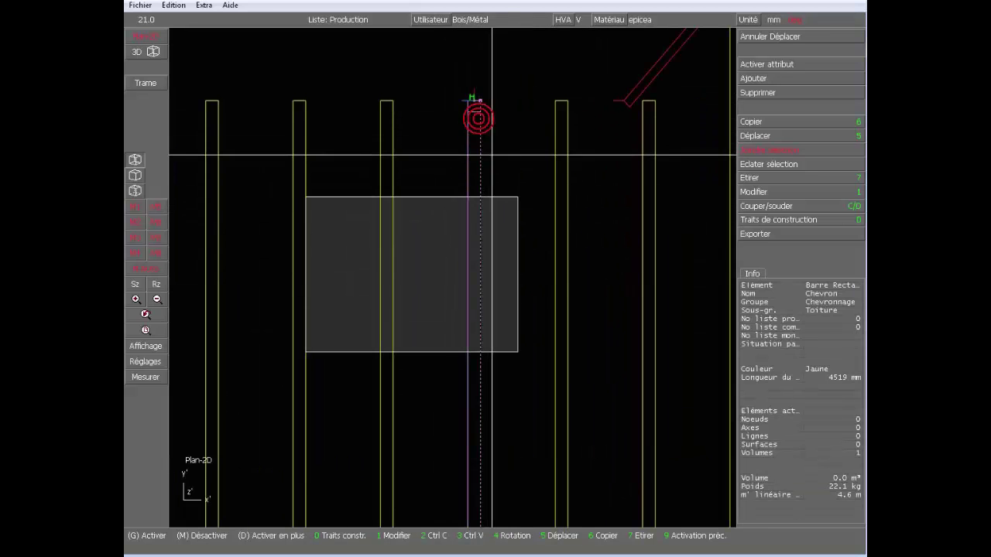
key("6")
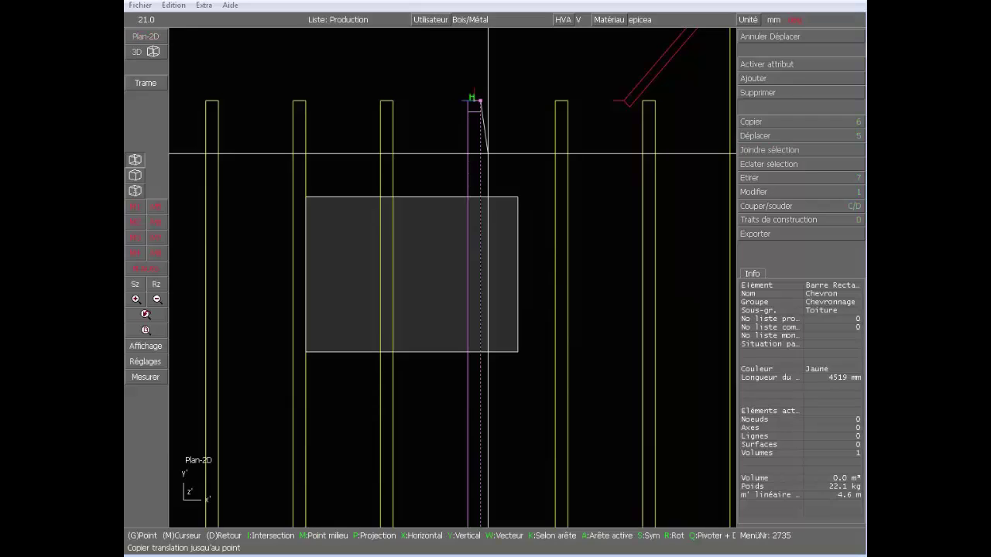
left_click(488, 153)
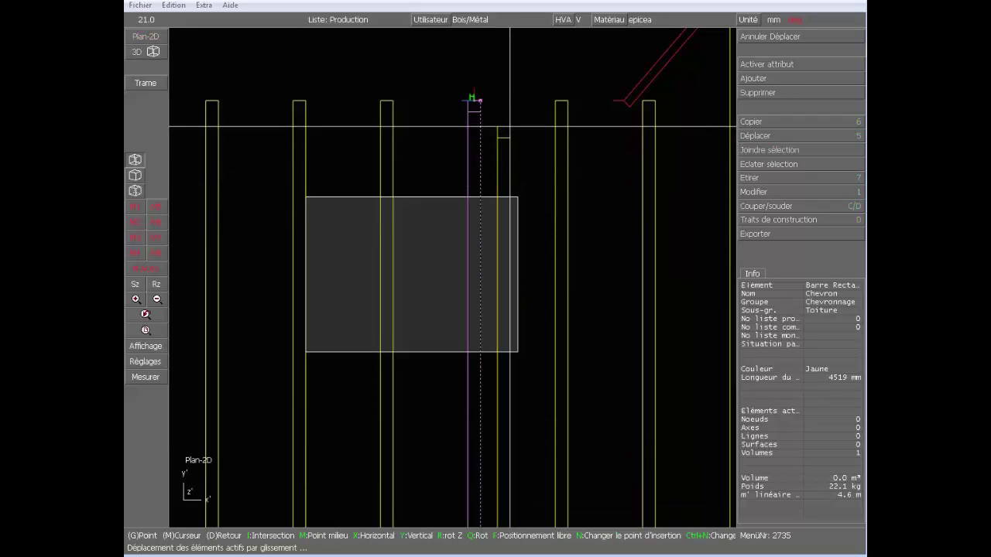
key("r")
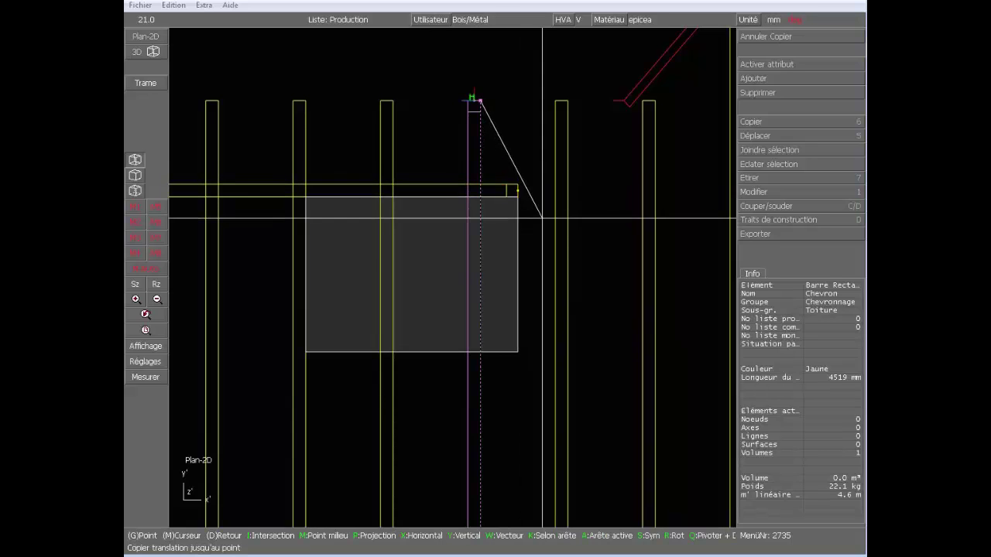
left_click(517, 196)
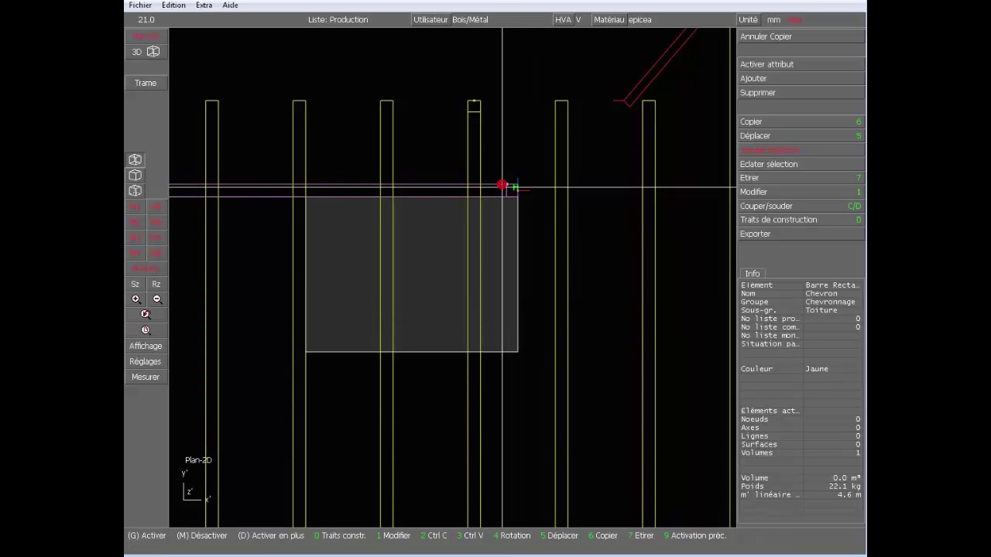
Step: Stretch the house-side end of the crosswise copy to the near face of the next full rafter
left_click(807, 178)
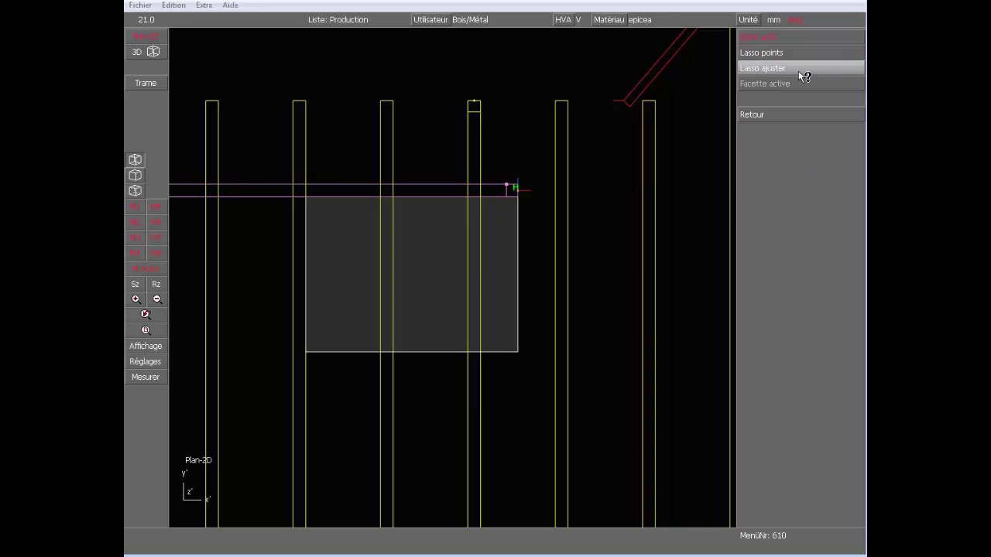
left_click(798, 68)
left_click(471, 157)
left_click(544, 223)
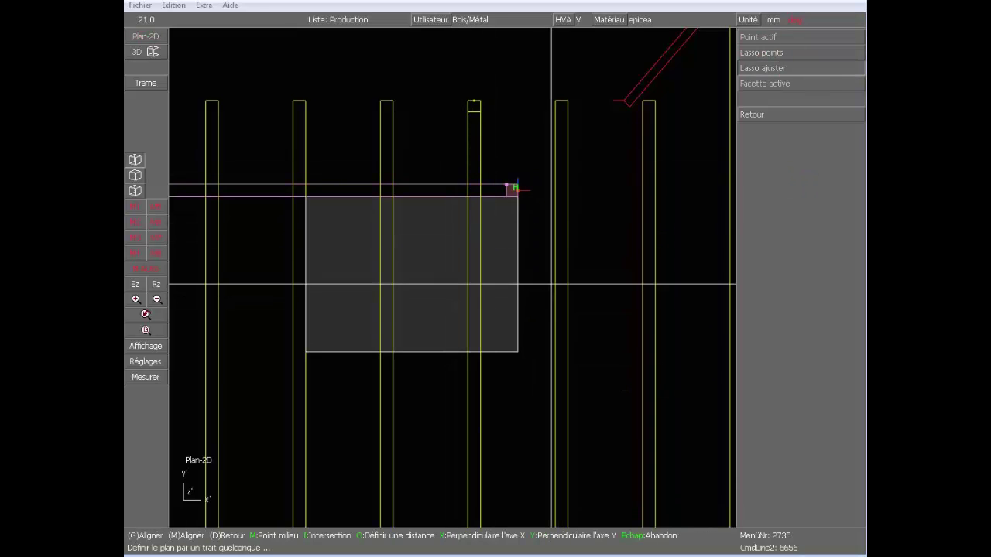
left_click(554, 279)
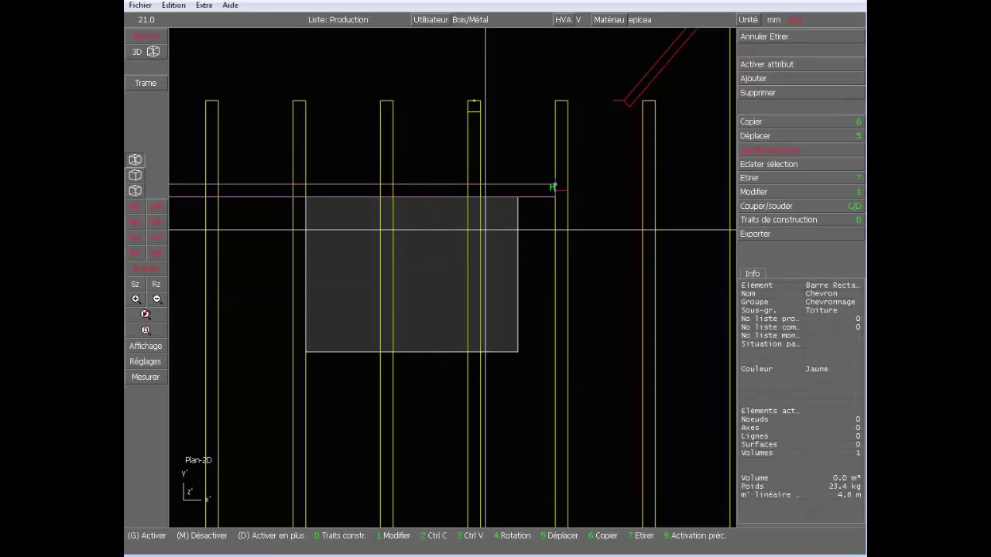
Step: Cut the upper trimmer's other end at the rafter bordering the Velux, and copy the trimmer against the volume's lower edge
key("c")
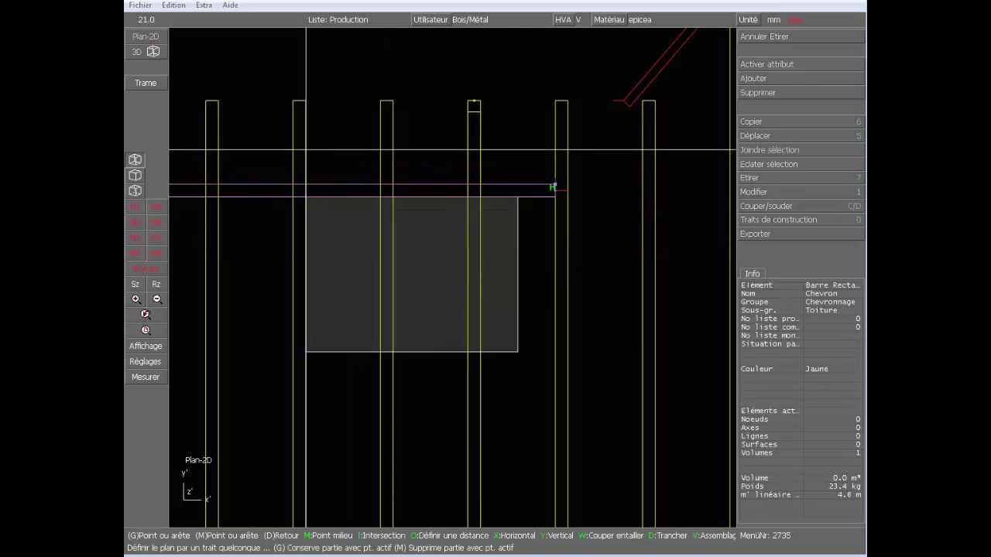
left_click(306, 149)
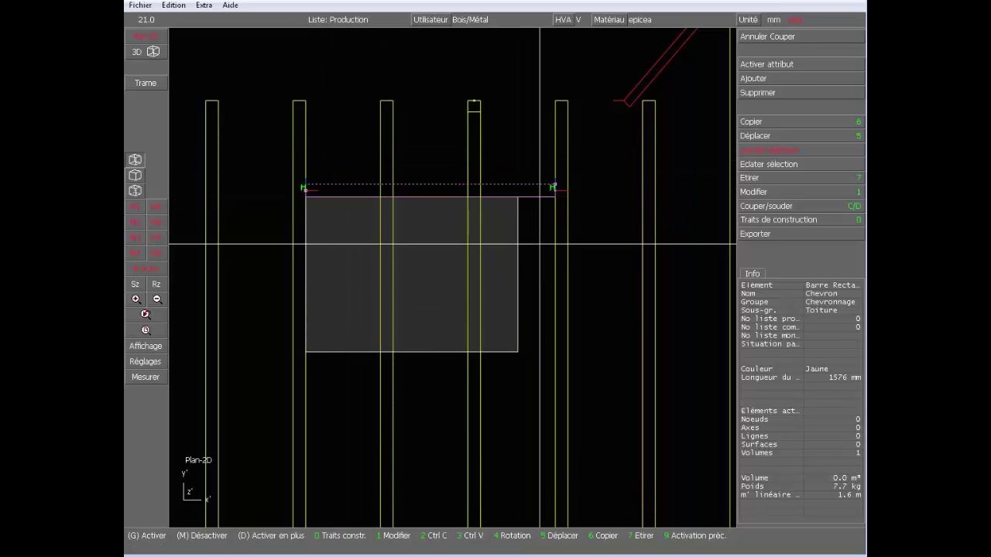
key("6")
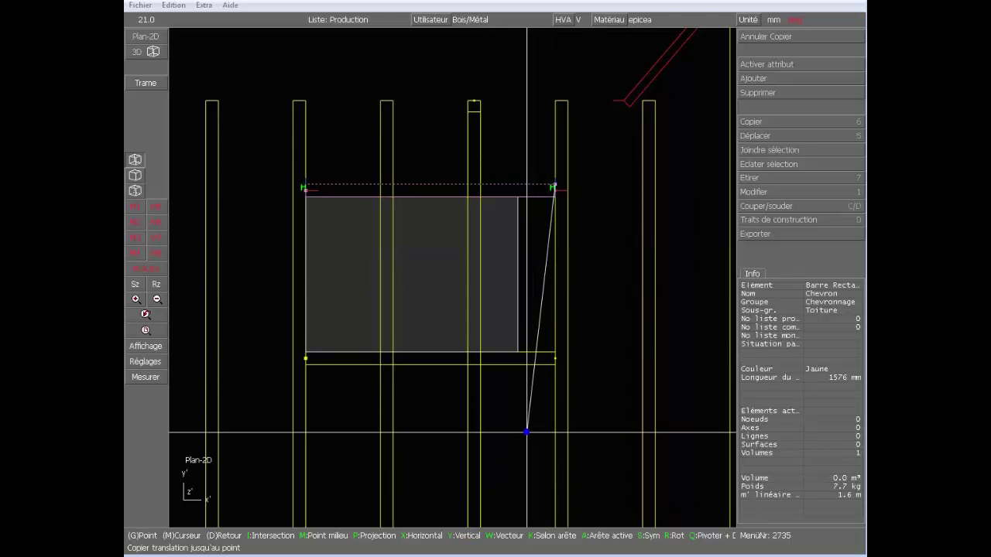
left_click(526, 431)
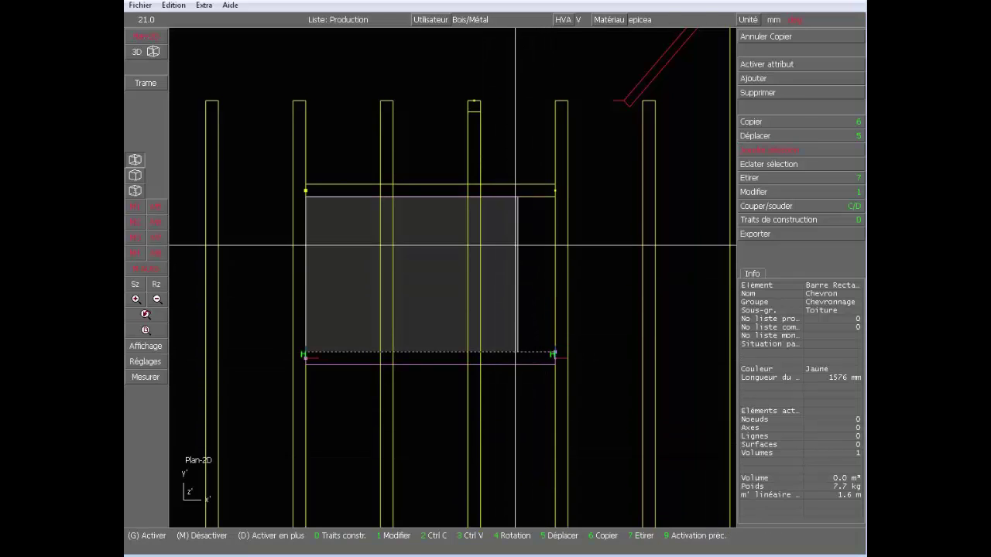
Step: Split the two rafters that cross the Velux using both the upper and lower trimmers as cutting pieces
left_click(544, 192)
right_click(536, 350)
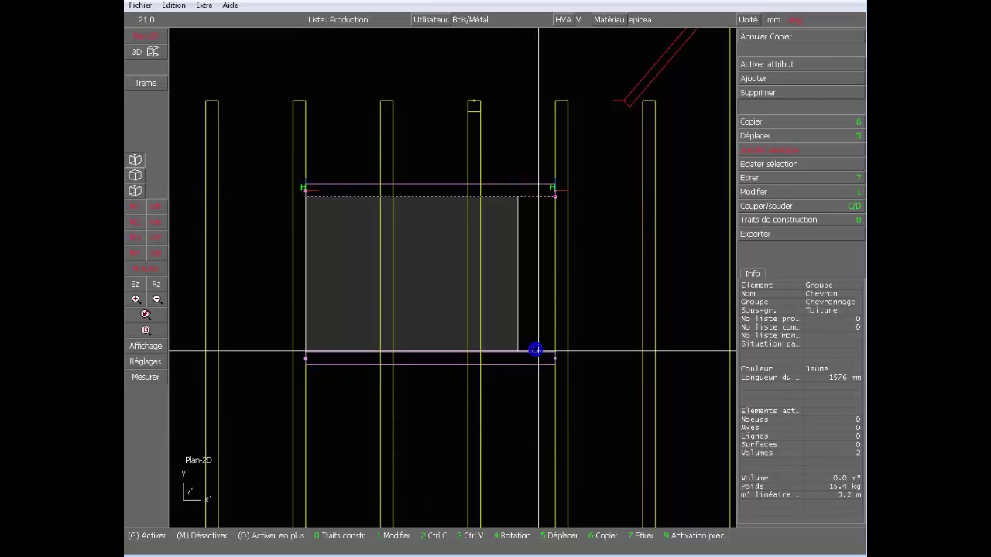
key("d")
key("e")
left_click(477, 165)
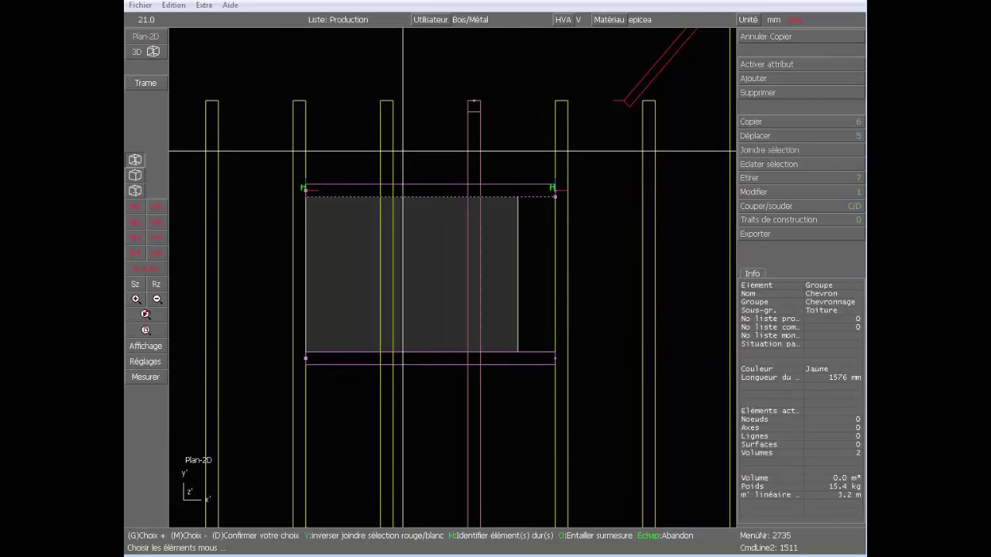
left_click(397, 151)
key("d")
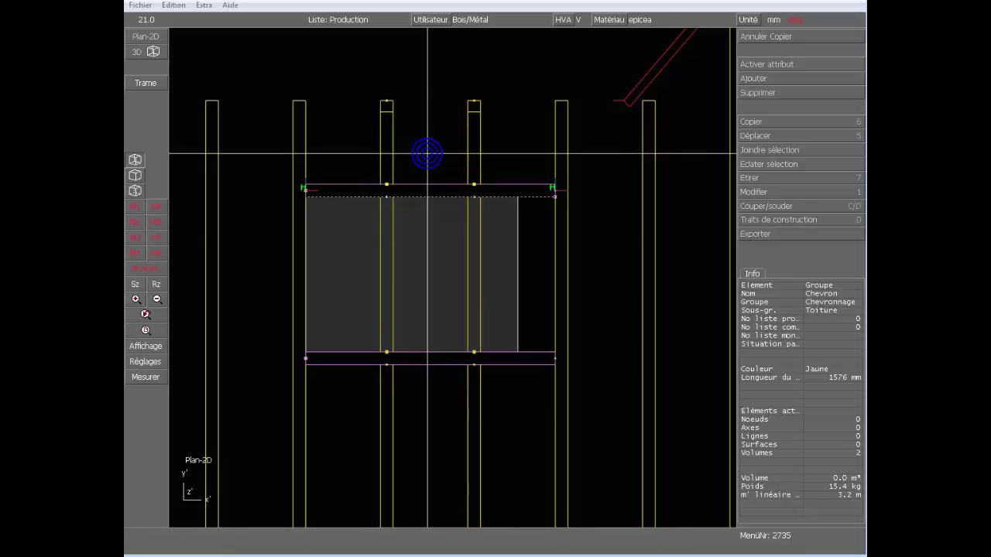
Step: Move the house-side rafter piece between the trimmers against the Velux's edge, and delete the other piece crossing the opening
left_click(470, 232)
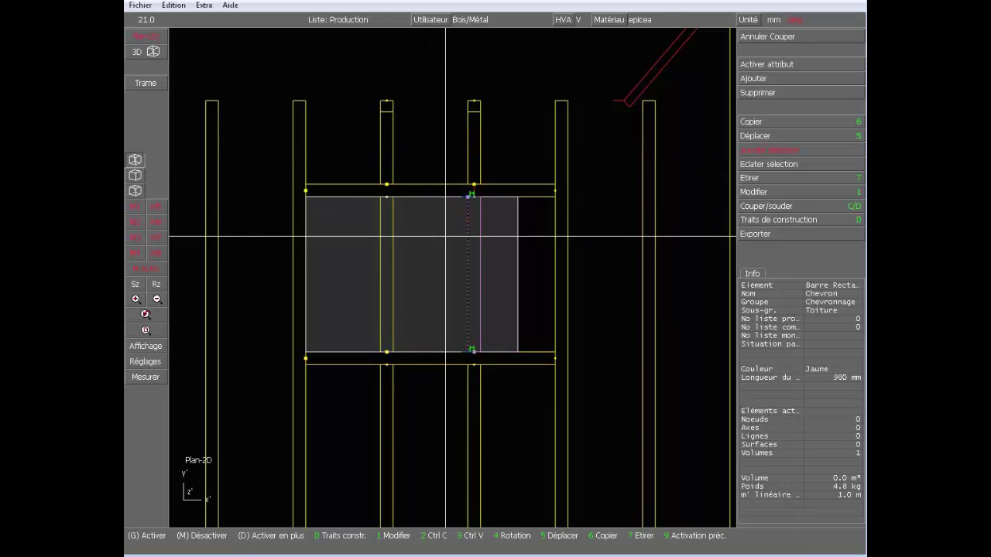
key("5")
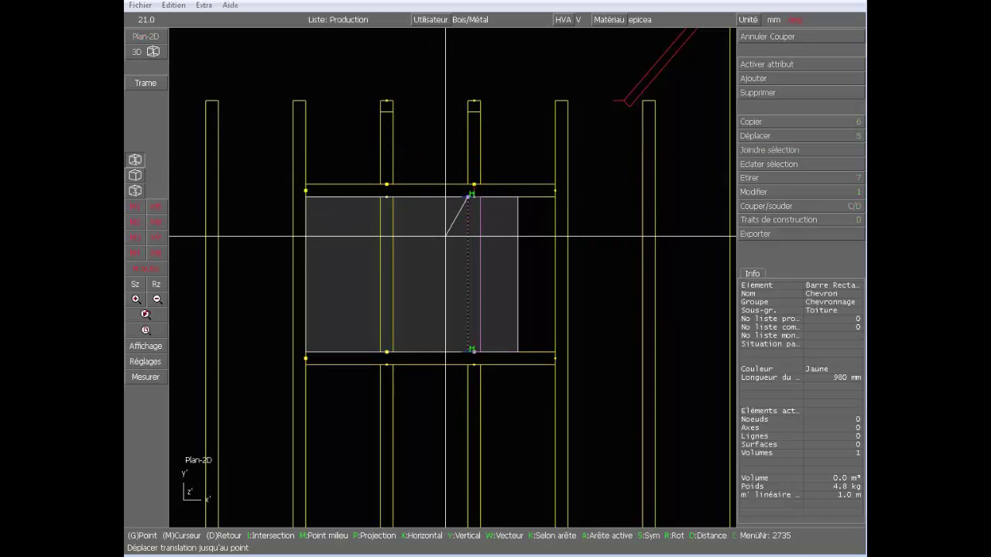
left_click(518, 197)
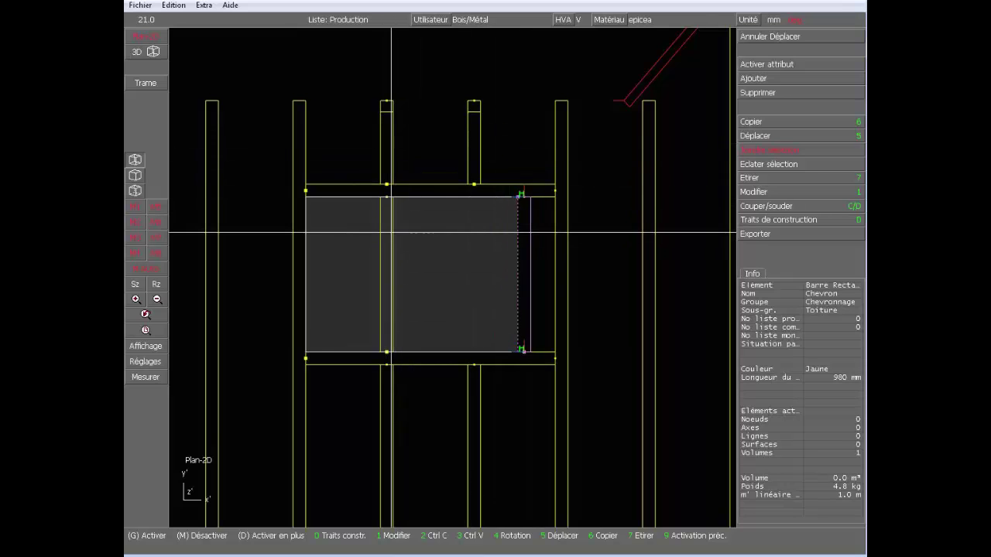
key("Delete")
middle_click(391, 232)
middle_click(391, 232)
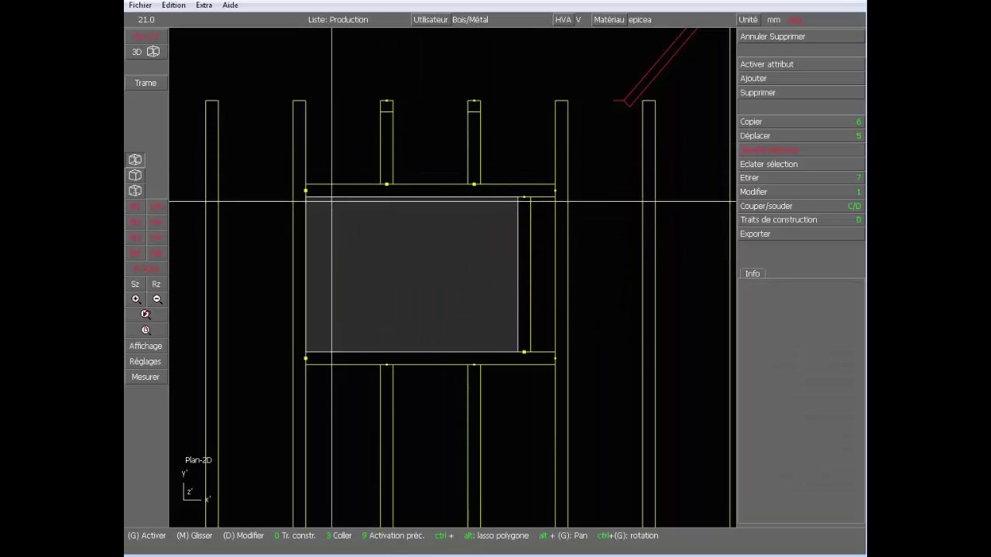
Step: Measure the gap between the Velux volume's upper corner and the adjoining rafter's edge
scroll(305, 199, "up", 7)
scroll(462, 230, "up", 4)
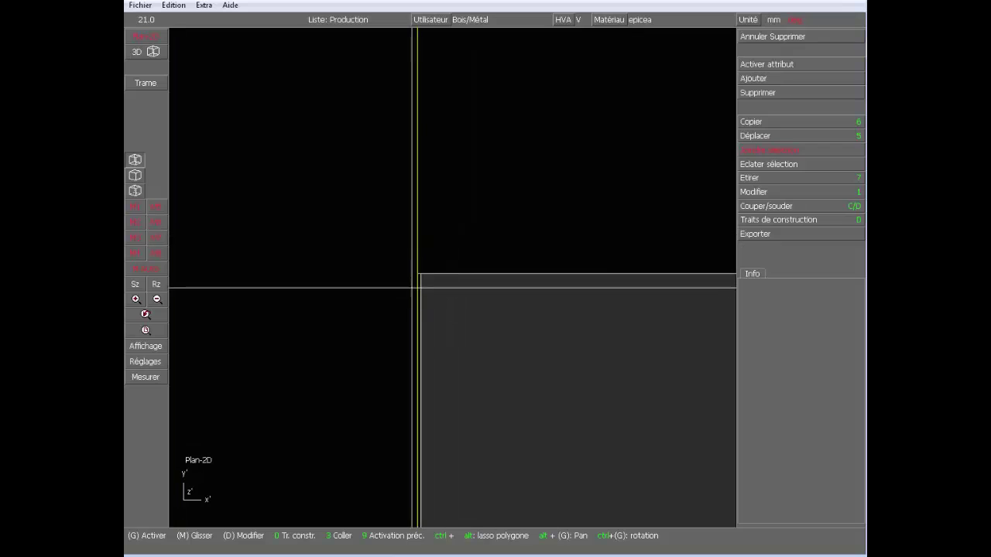
middle_click_drag(418, 287, 472, 259)
key("m")
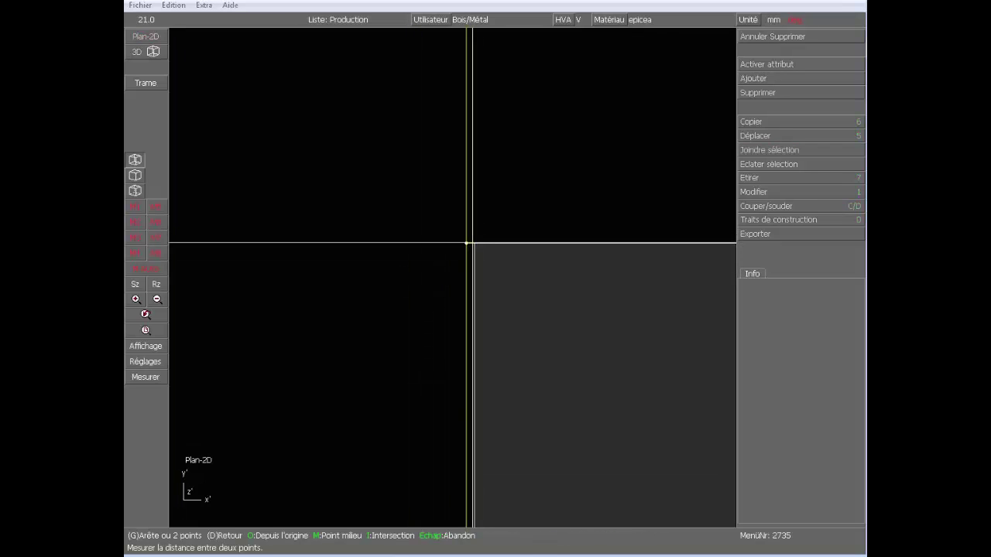
left_click(475, 242)
left_click(466, 242)
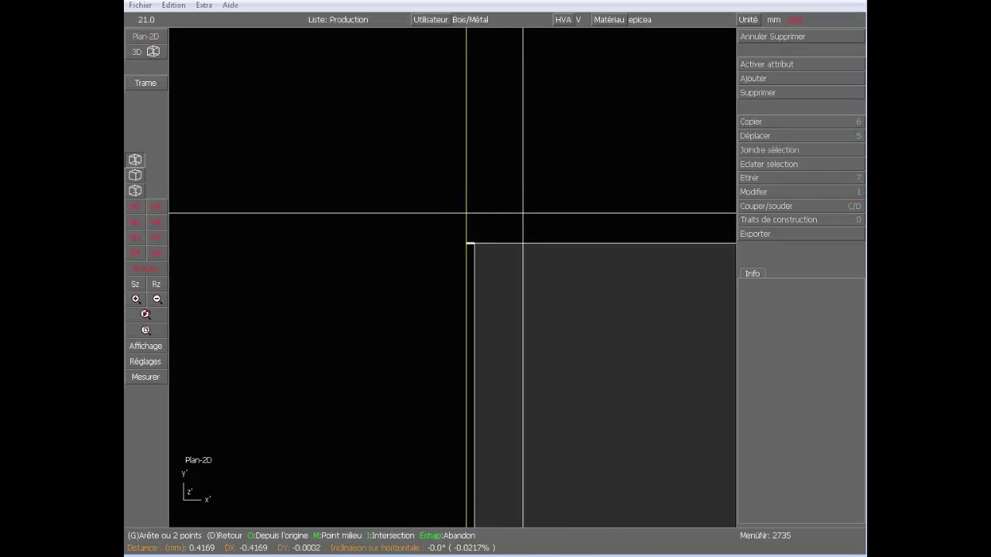
scroll(527, 213, "down", 6)
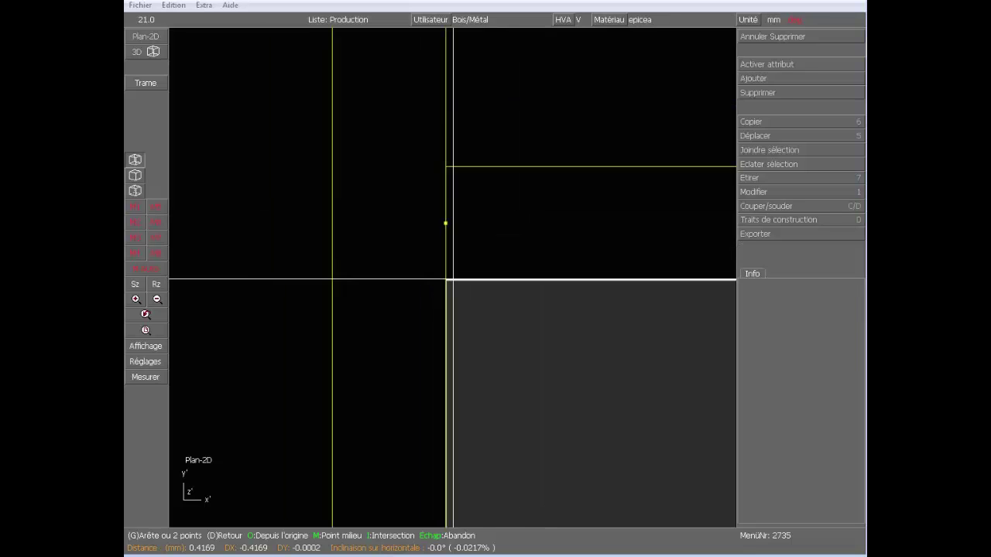
key("Escape")
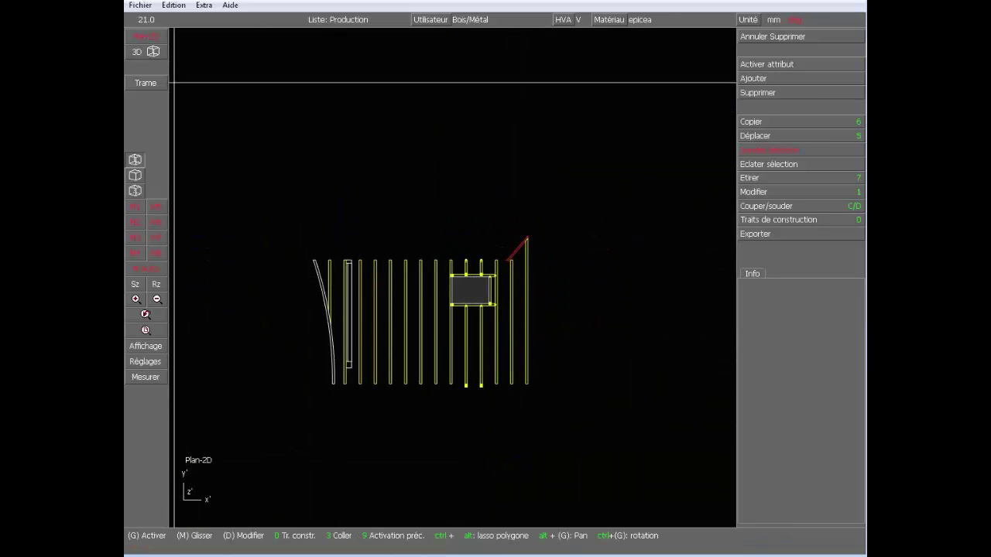
Step: Return to the shaded 3D view and examine the framed Velux opening within the whole extension
left_click(154, 53)
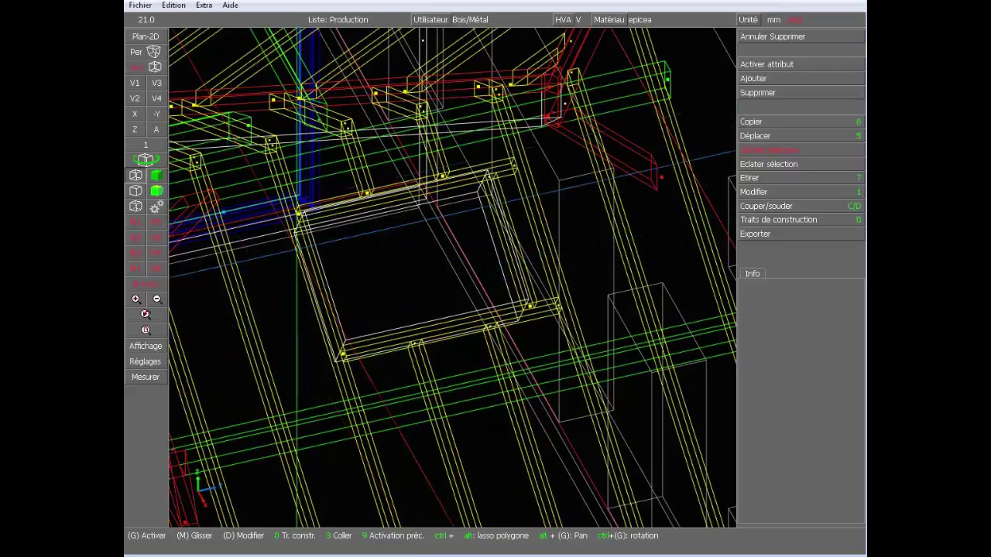
left_click(160, 175)
left_click_drag(423, 271, 503, 255, "ctrl")
scroll(454, 277, "down", 8)
scroll(454, 277, "up", 3)
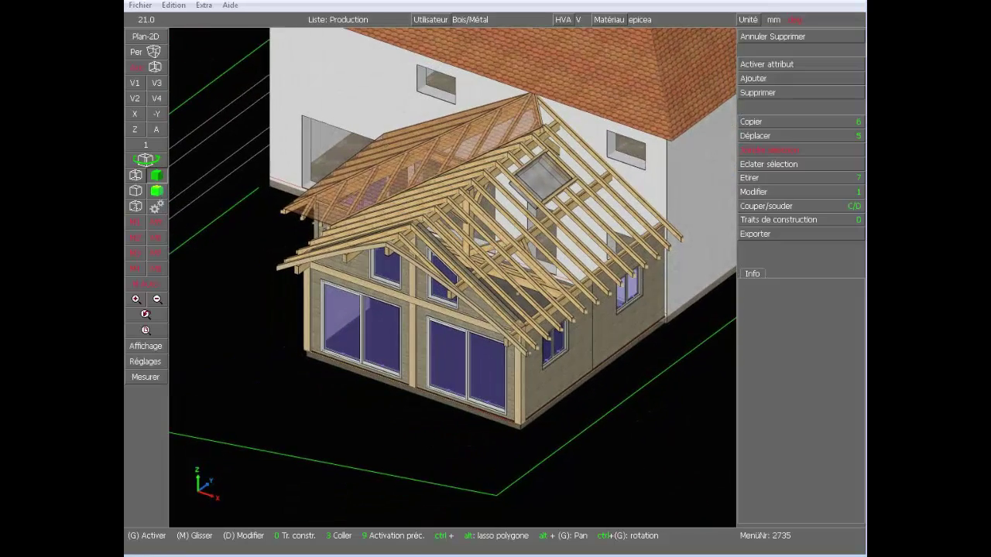
scroll(508, 253, "down", 3)
scroll(447, 294, "up", 3)
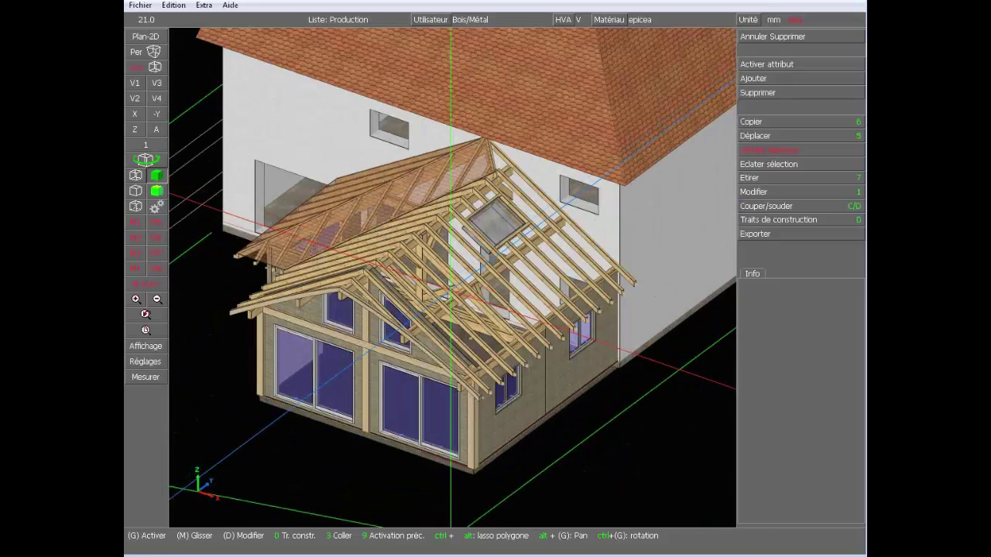